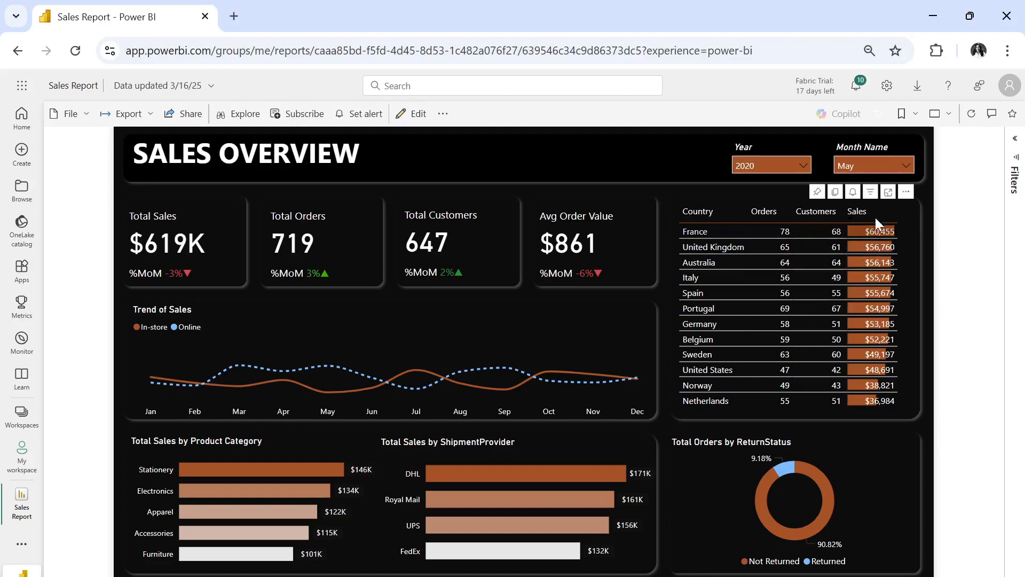
- Expand the Total Sales by Product Category chart to its next hierarchy level, and drill back up to the categories
mouse_move(869, 316)
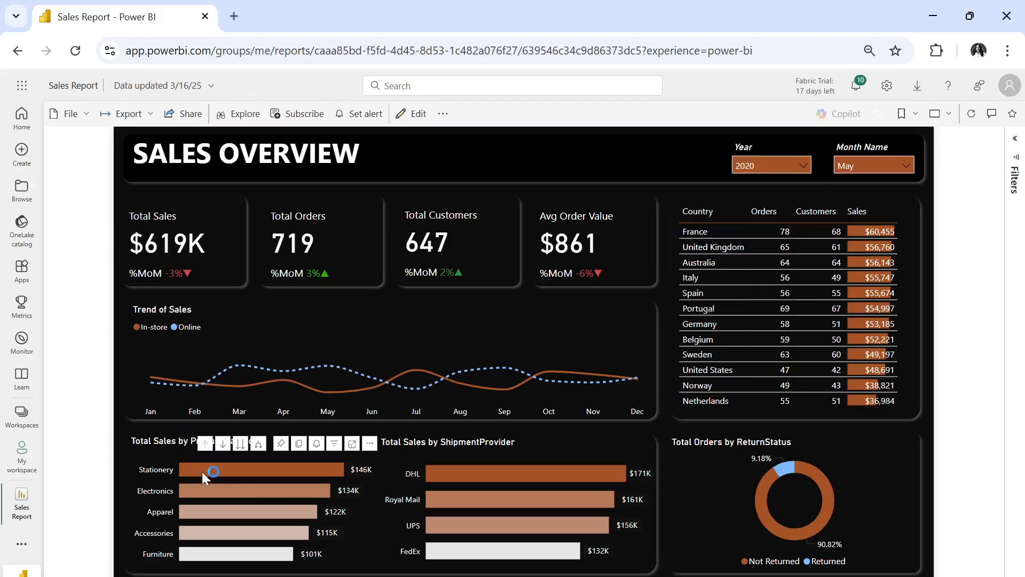
click(241, 444)
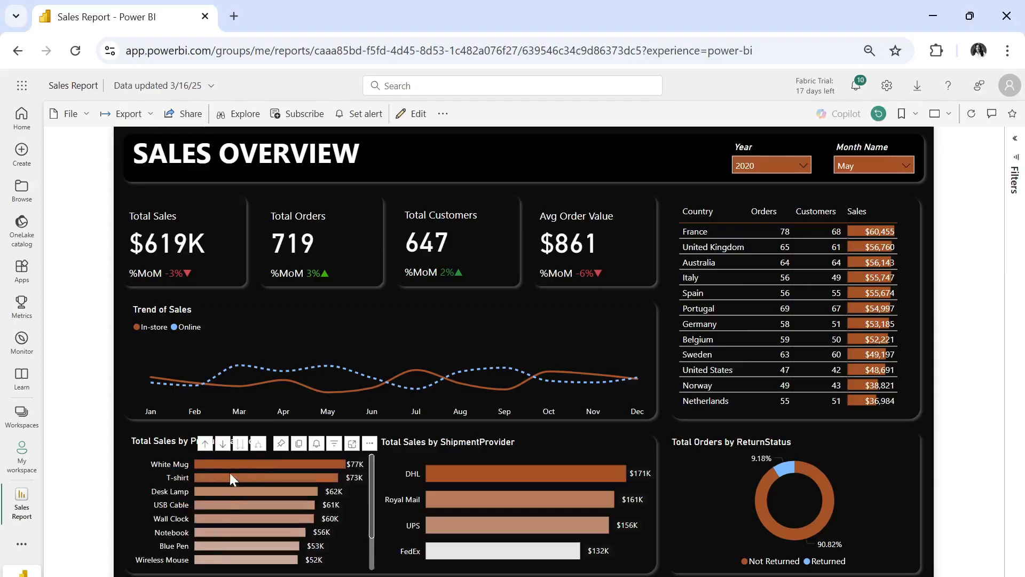
click(206, 445)
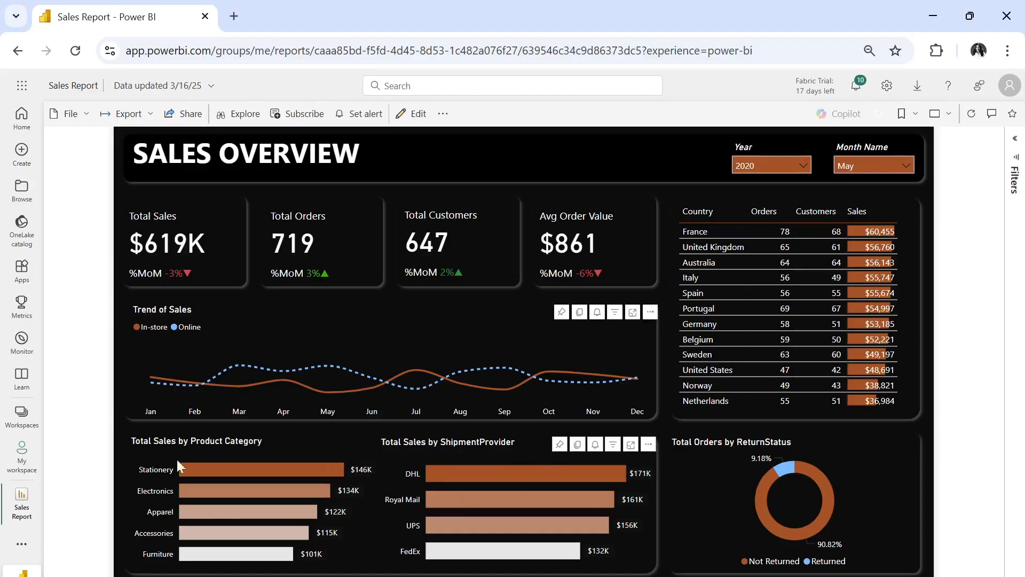
- Drill through from the Stationery bar to the Sales Details page, and go back to the sales overview
right_click(292, 469)
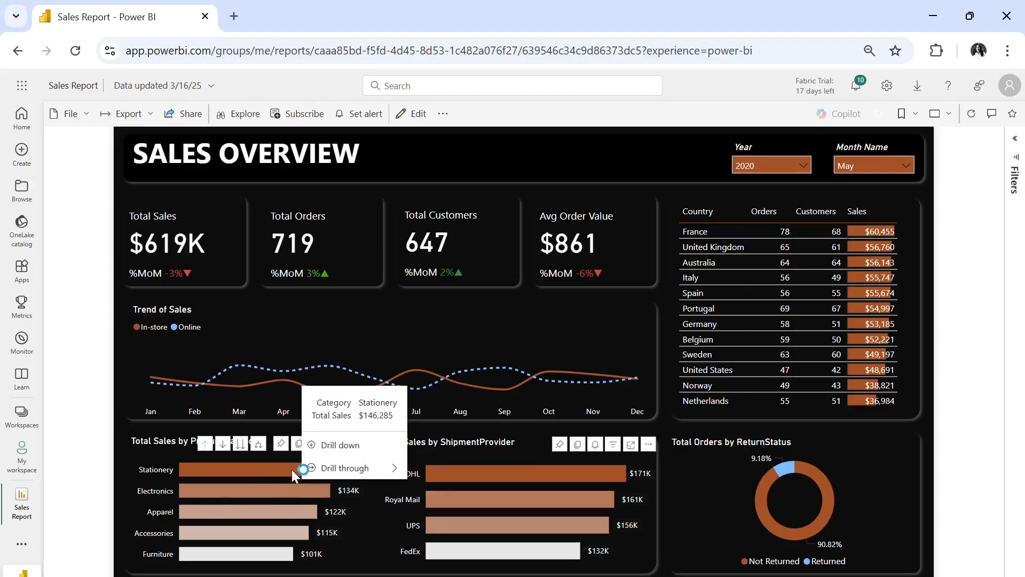
mouse_move(344, 474)
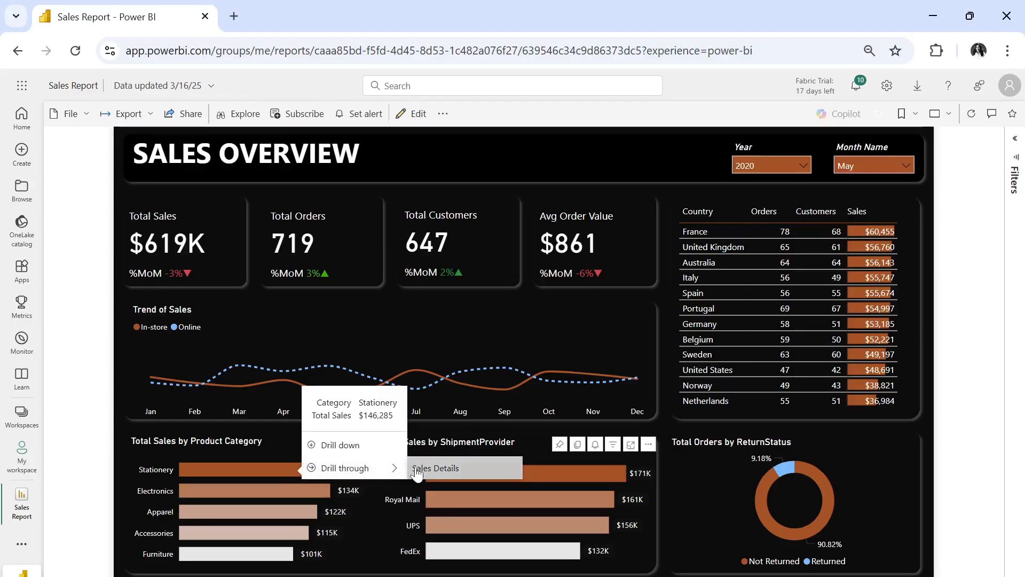
click(433, 468)
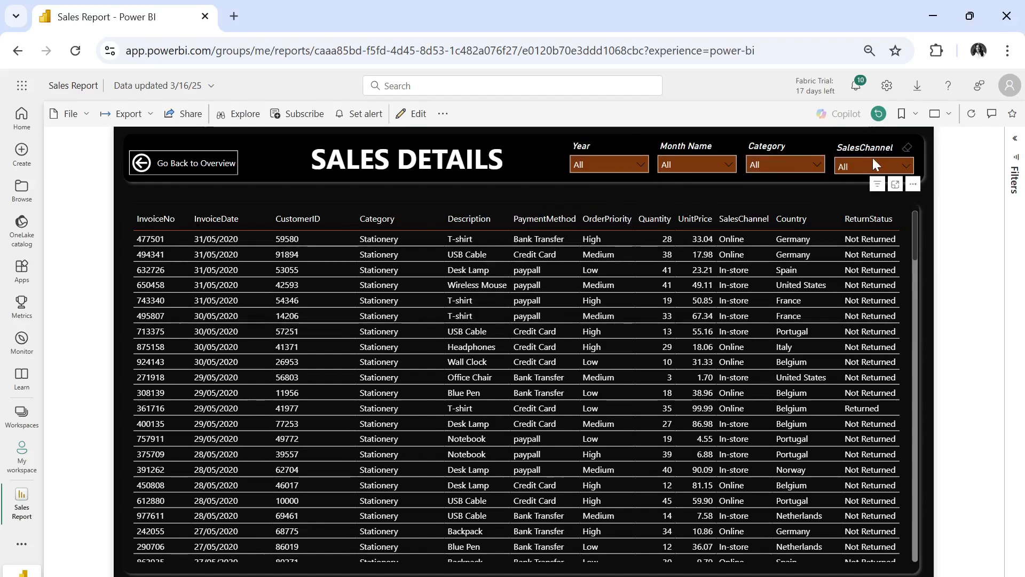
click(182, 171)
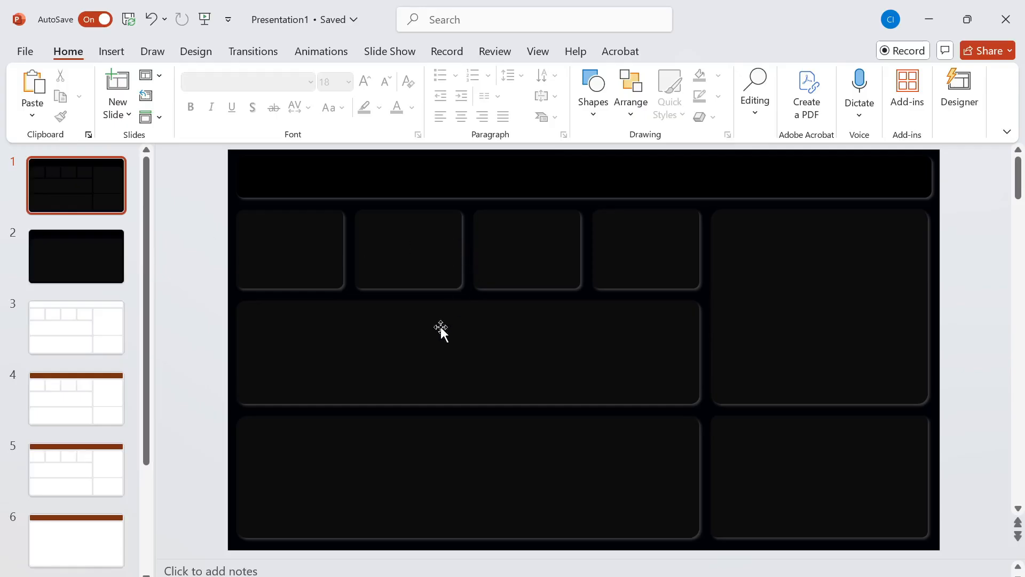
- In PowerPoint, view the two dark background slides and insert a Blank slide after the first one
click(68, 255)
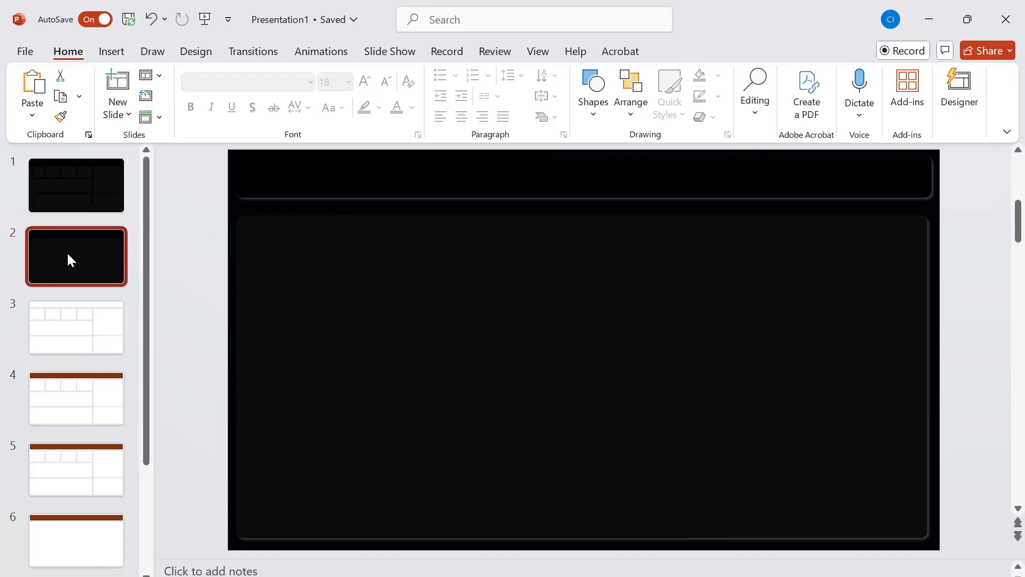
click(72, 205)
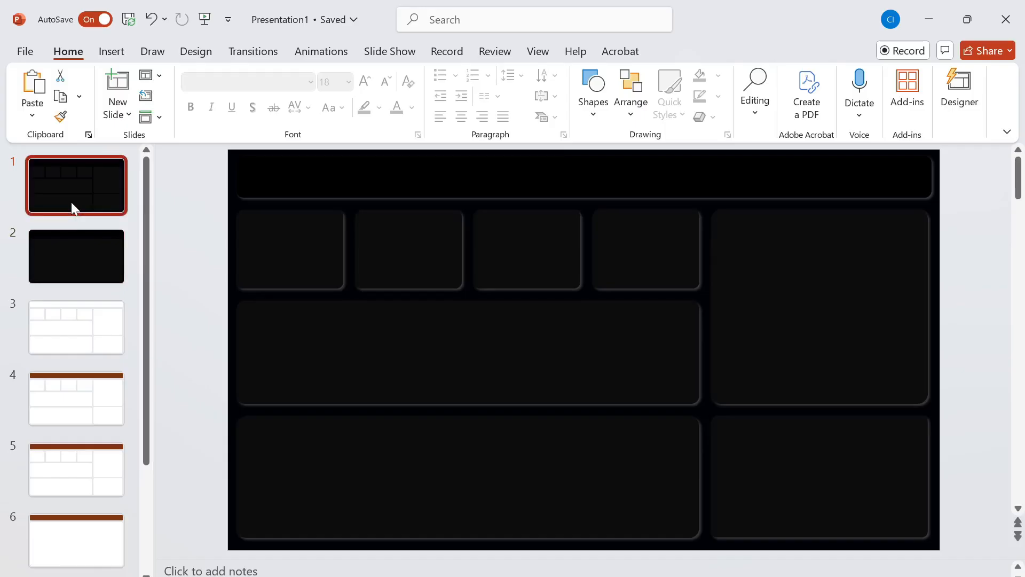
click(113, 124)
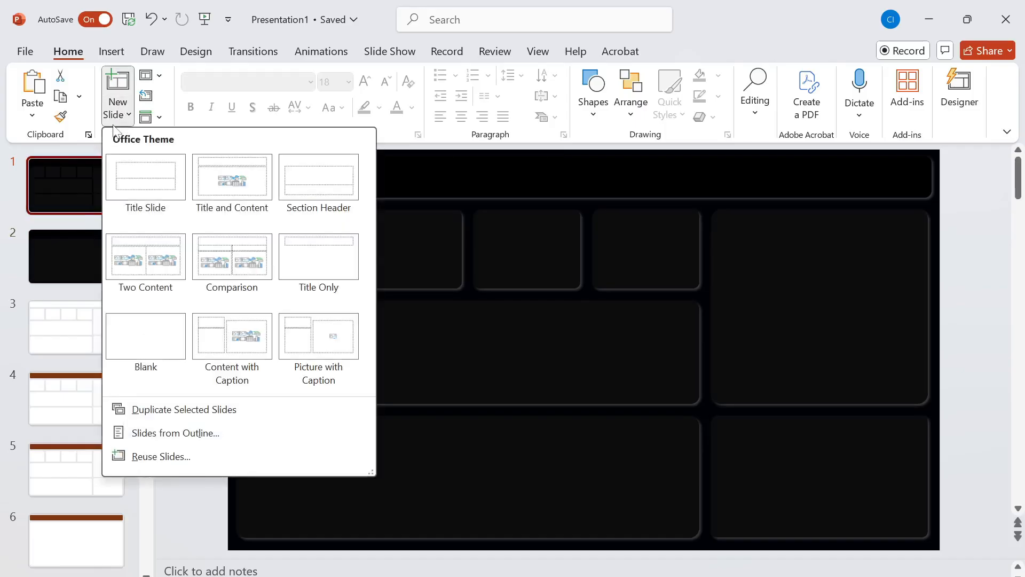
click(136, 347)
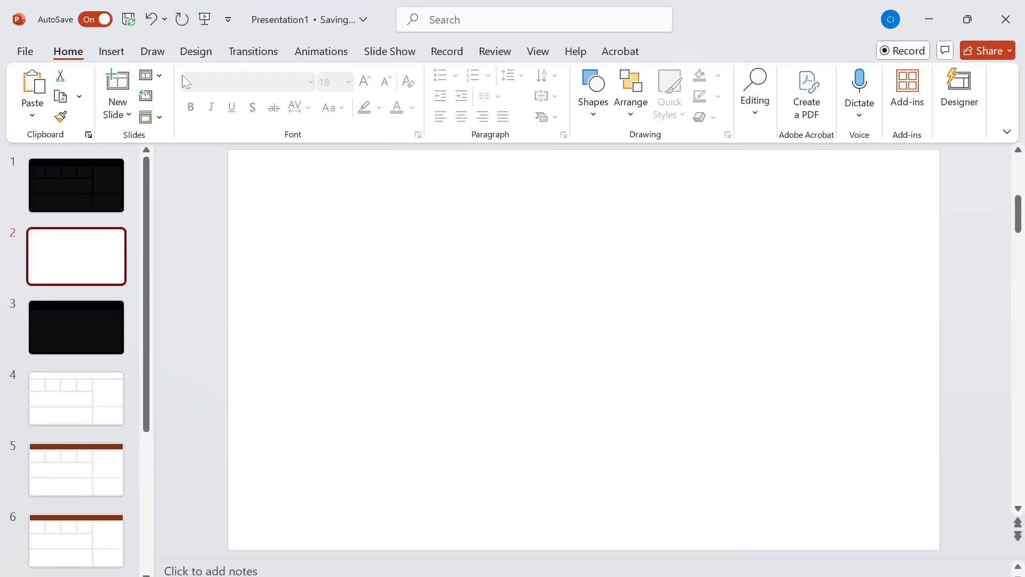
- Draw a 13.33 by 7.5 inch rectangle covering the whole blank slide
click(594, 91)
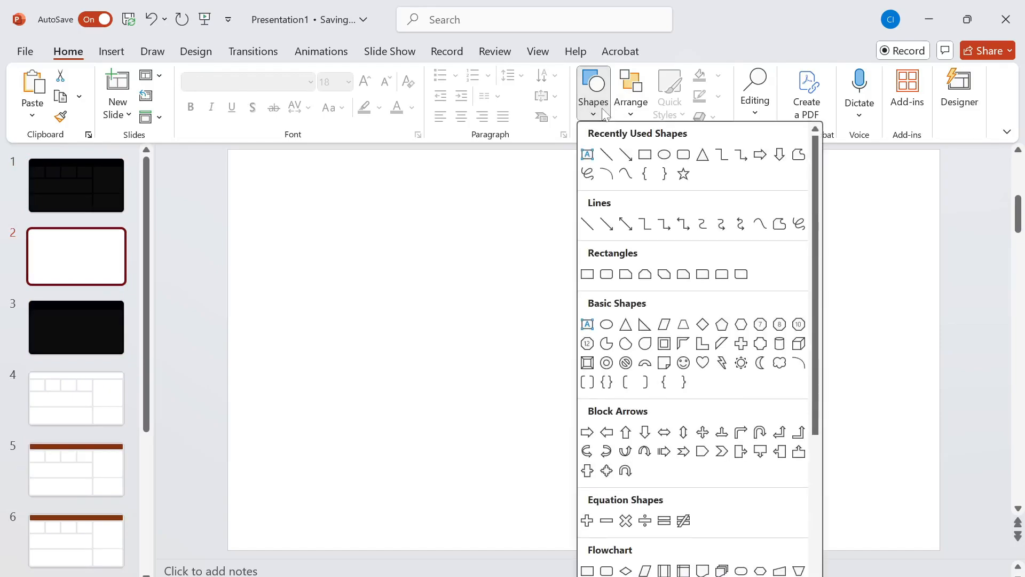
click(587, 274)
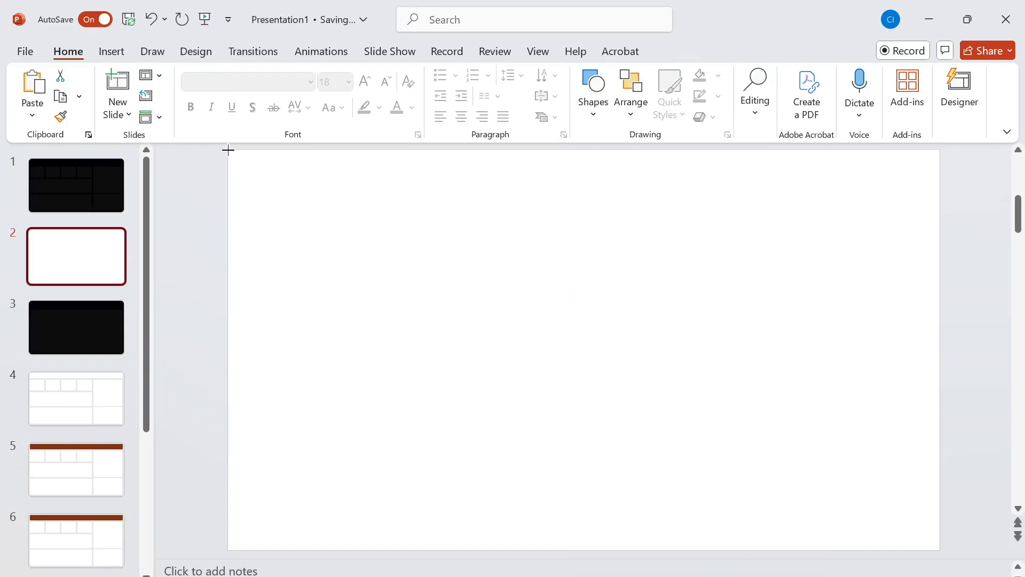
mouse_move(228, 150)
mouse_down()
mouse_move(661, 379)
mouse_move(865, 466)
mouse_move(890, 540)
mouse_move(967, 533)
mouse_move(941, 550)
mouse_up()
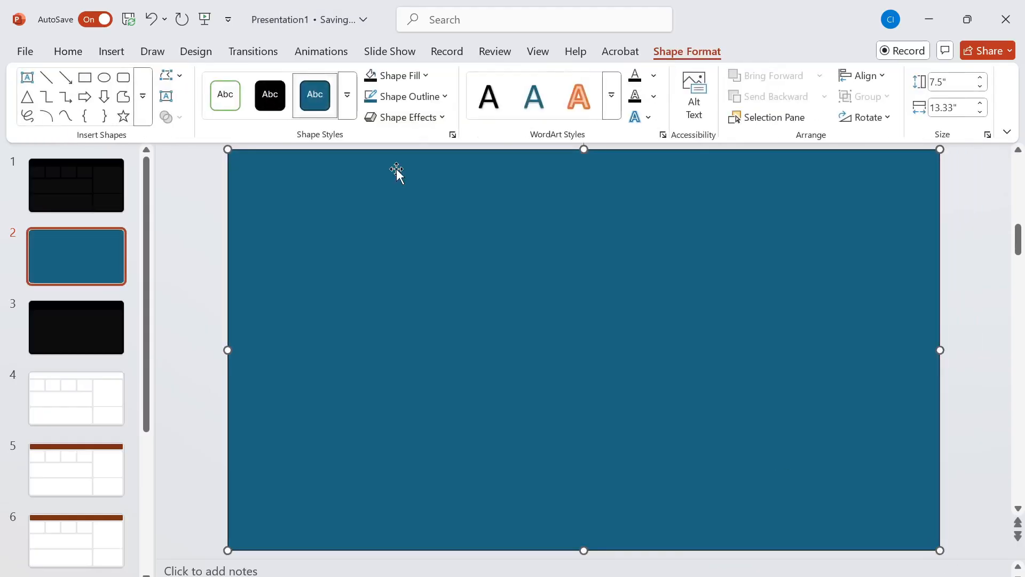
- Fill the full-slide rectangle with light gray and remove its outline
click(425, 75)
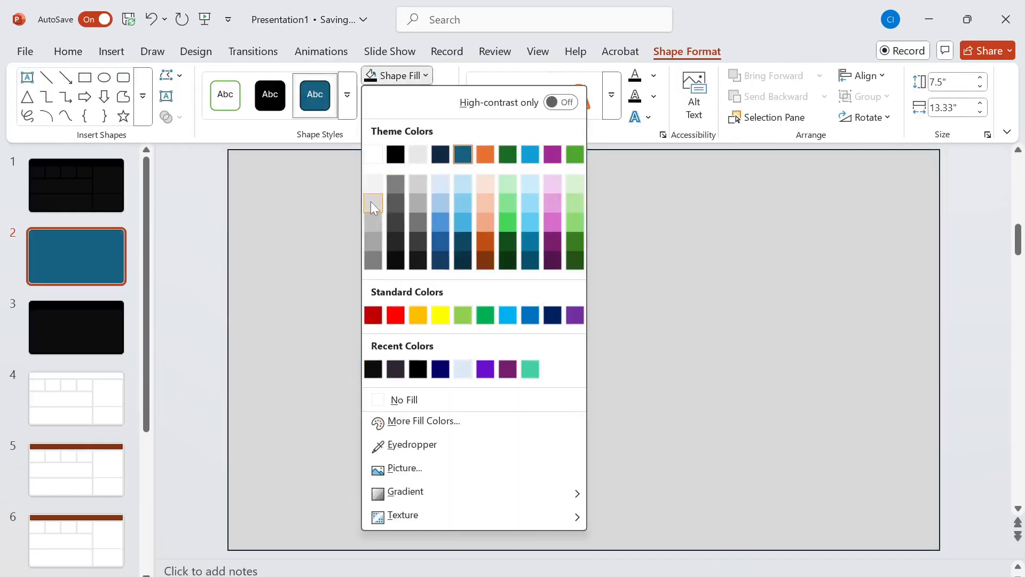
click(372, 202)
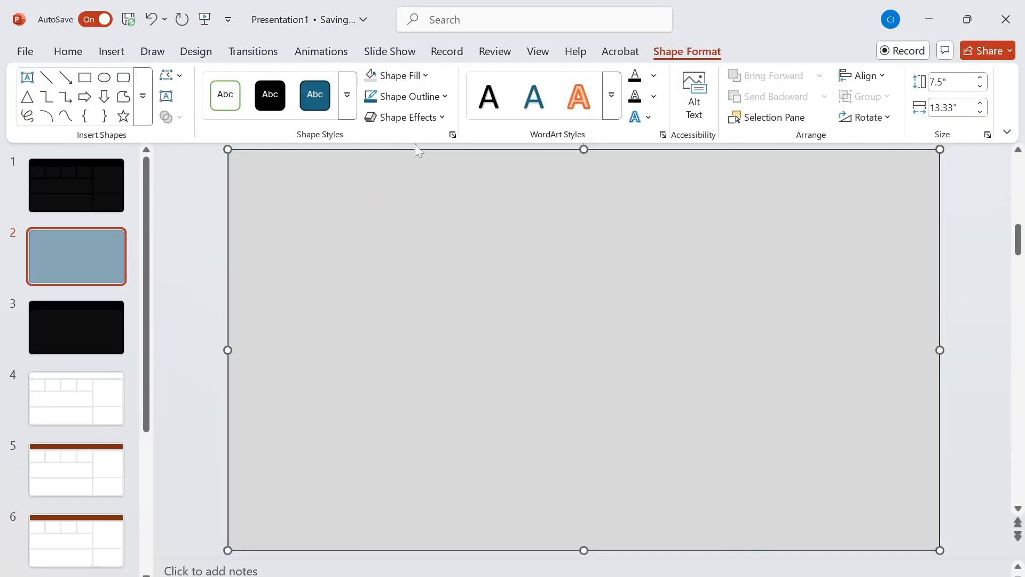
click(450, 100)
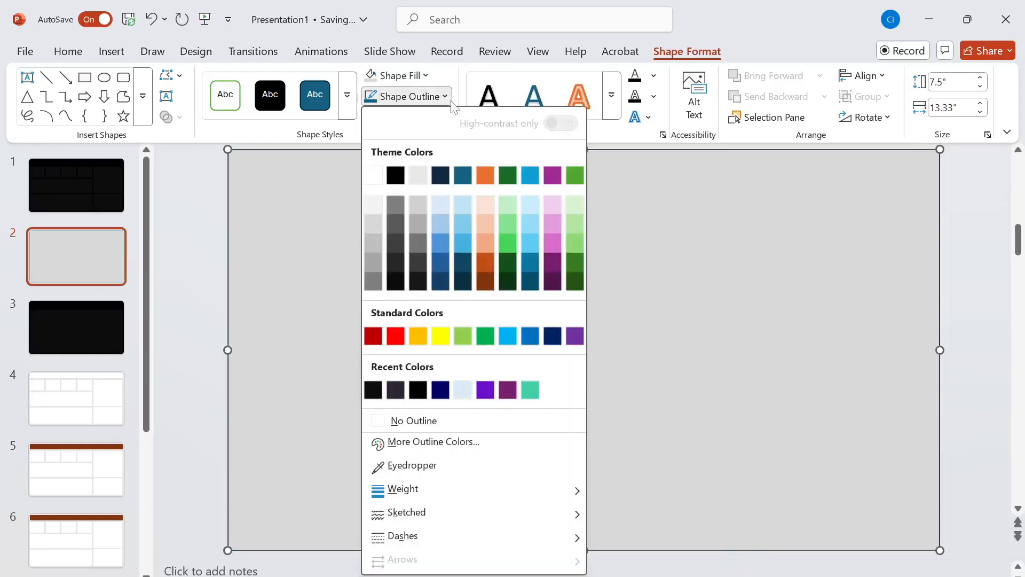
click(436, 424)
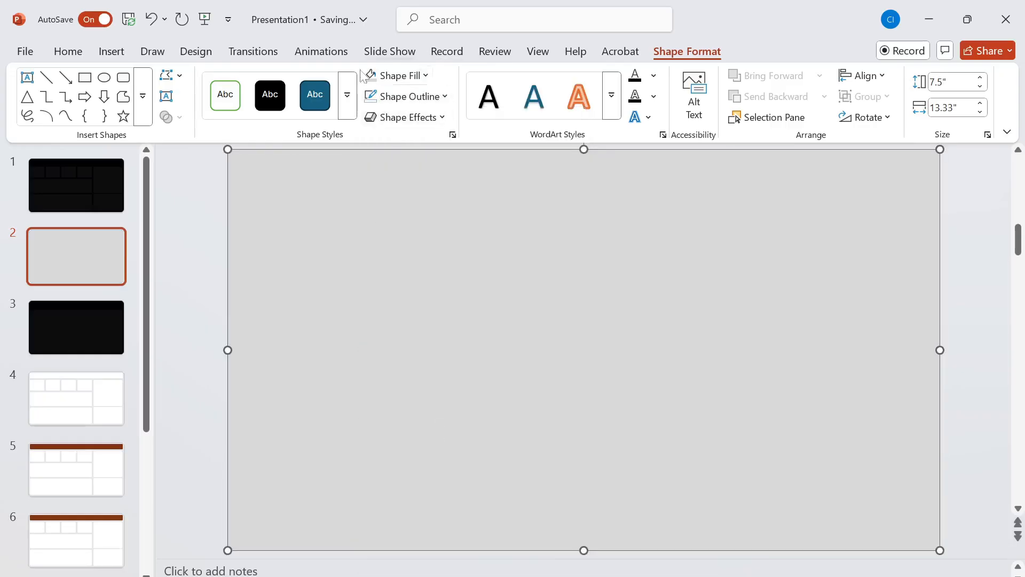
- Draw a rounded rectangle header bar about 12.9 by 0.74 inches across the slide's upper edge, with white fill and no outline
click(123, 77)
drag(239, 160, 929, 203)
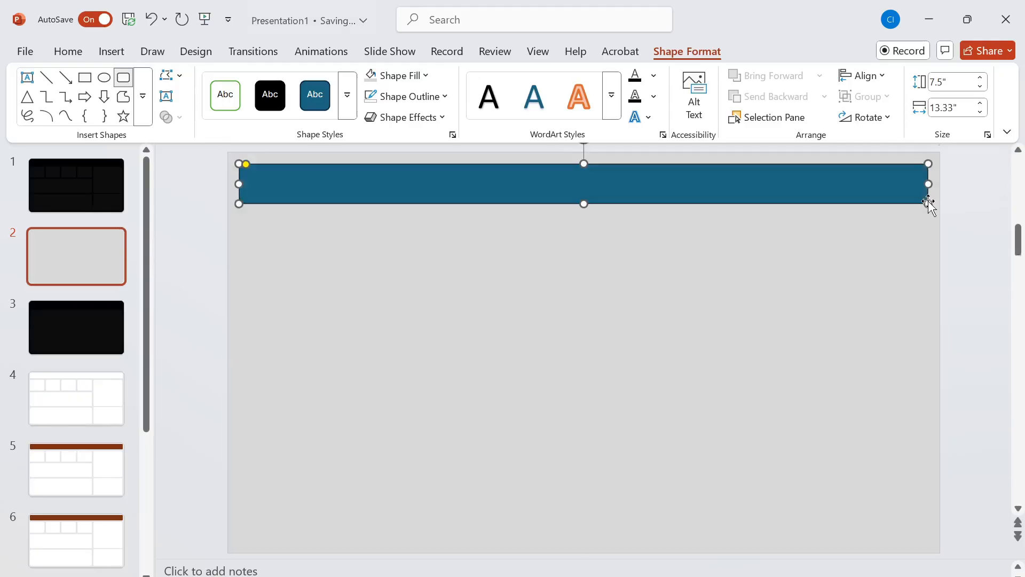
click(425, 75)
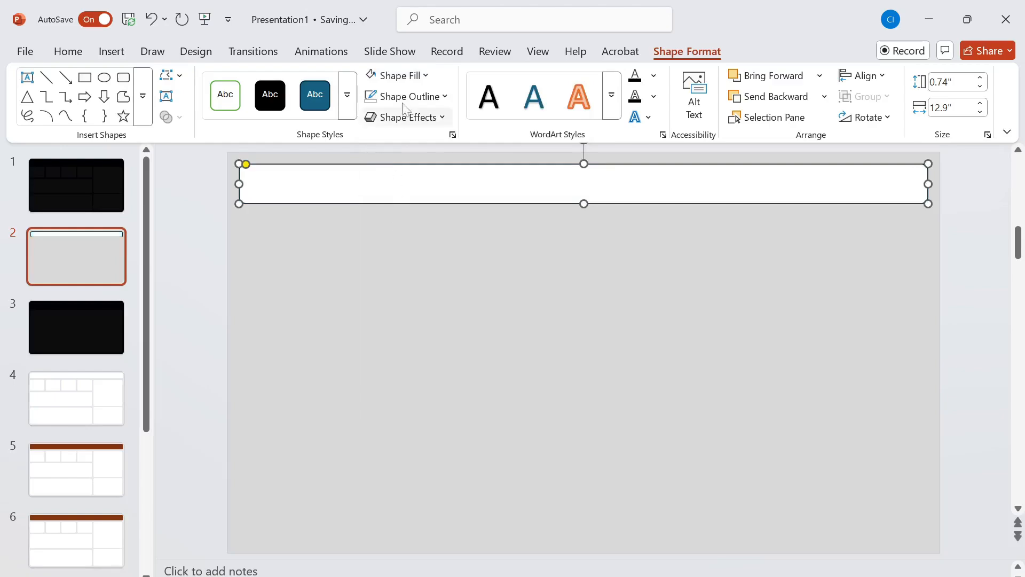
click(422, 75)
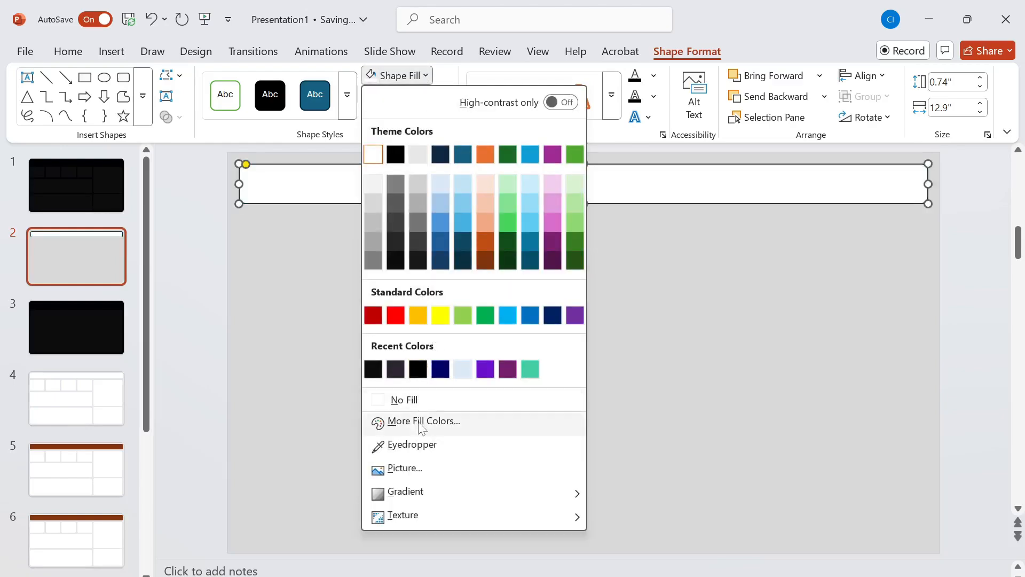
click(360, 120)
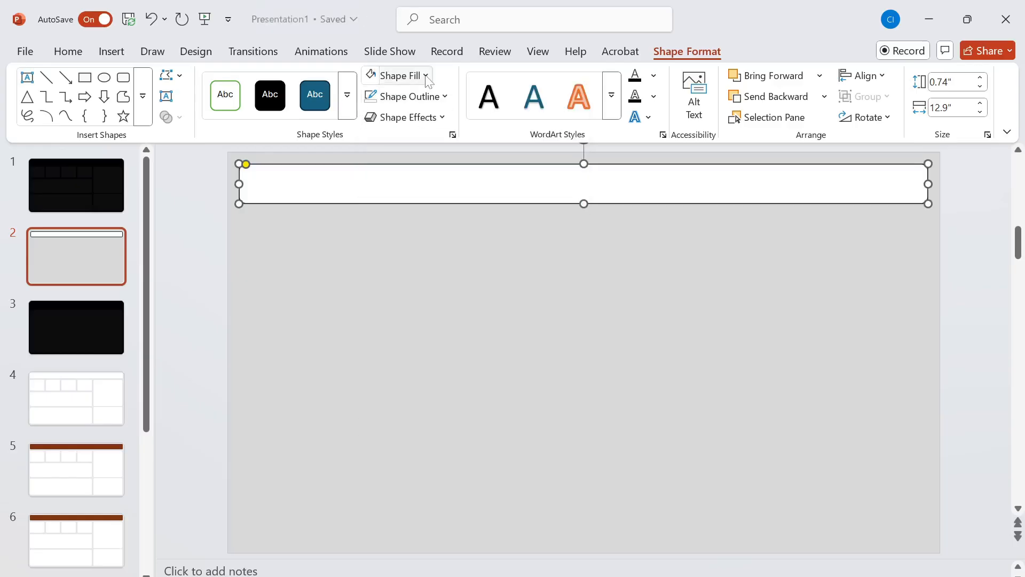
click(427, 97)
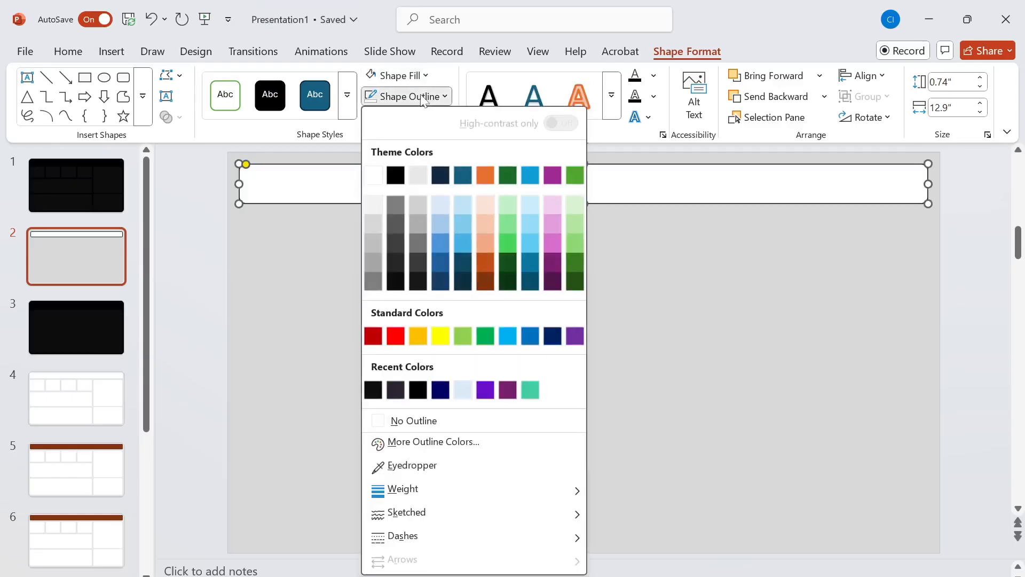
click(441, 424)
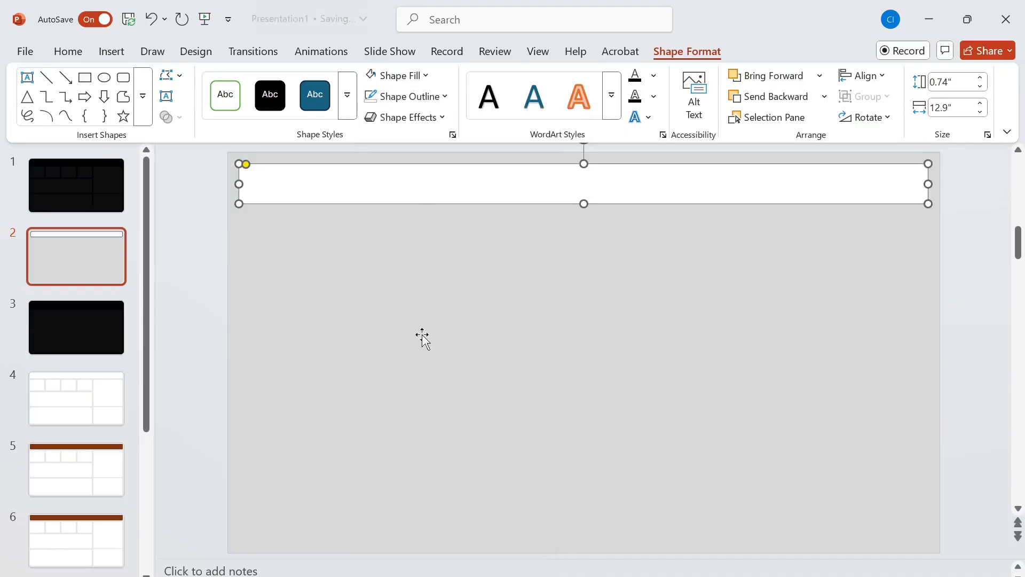
- Apply an outer shadow offset to the bottom right to the header bar and set the shadow color to gray
click(441, 117)
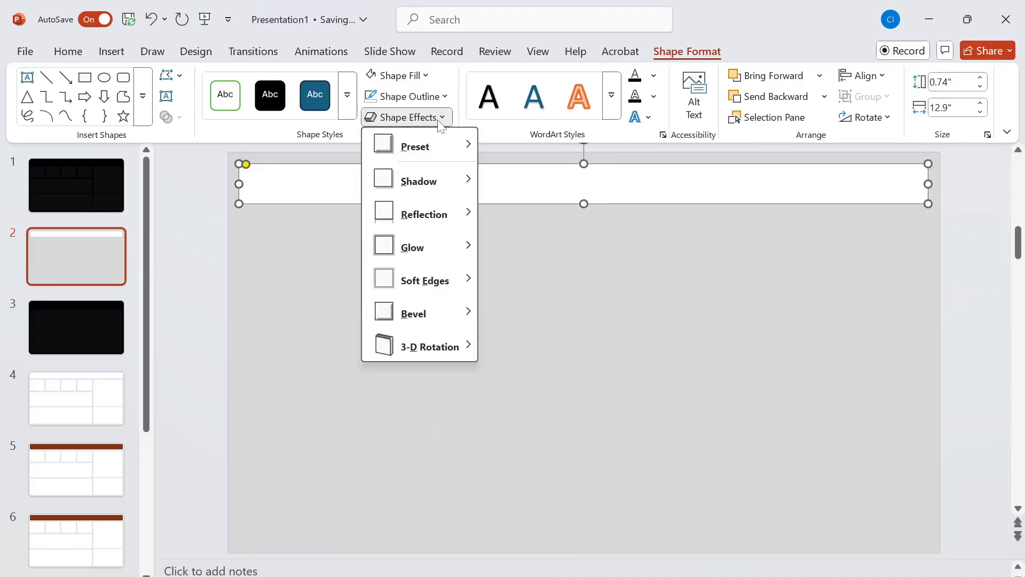
mouse_move(451, 191)
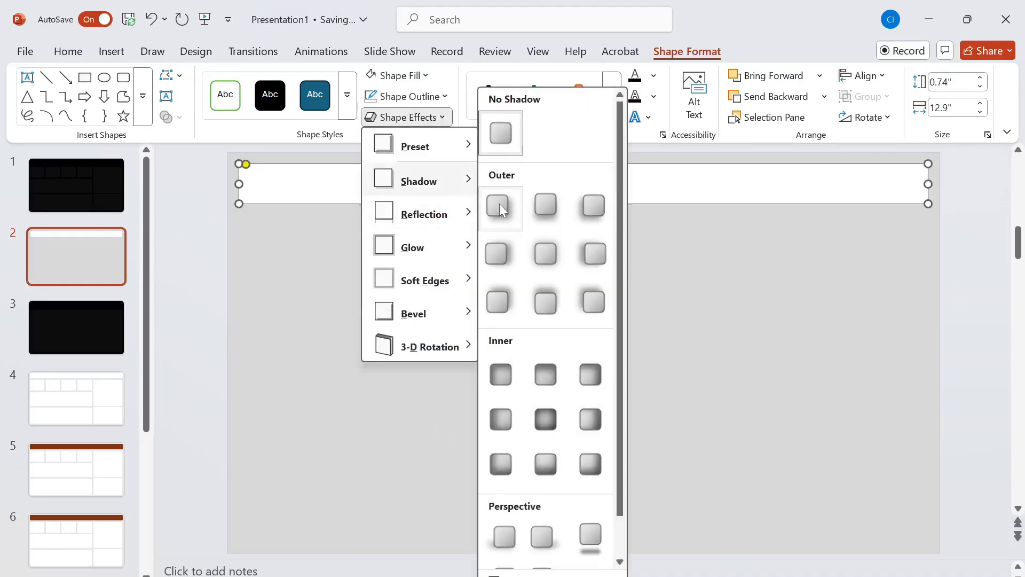
click(502, 210)
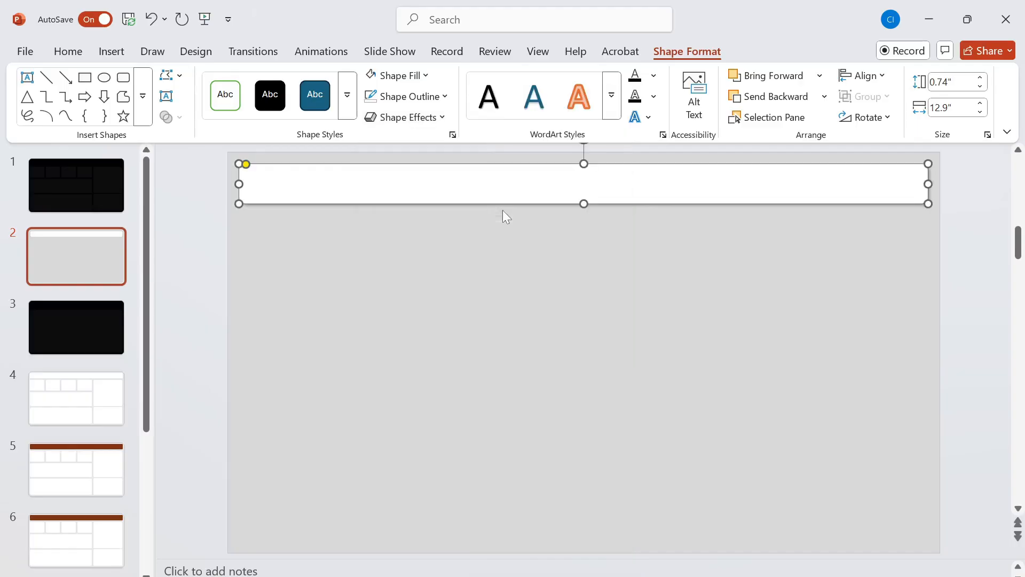
click(437, 118)
mouse_move(459, 184)
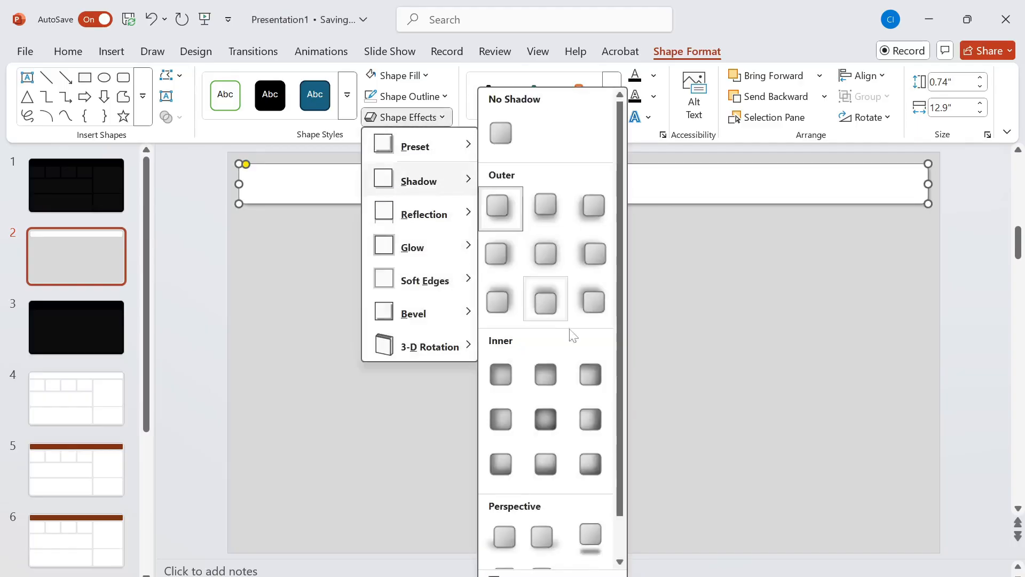
scroll(571, 353, down, 2)
click(563, 575)
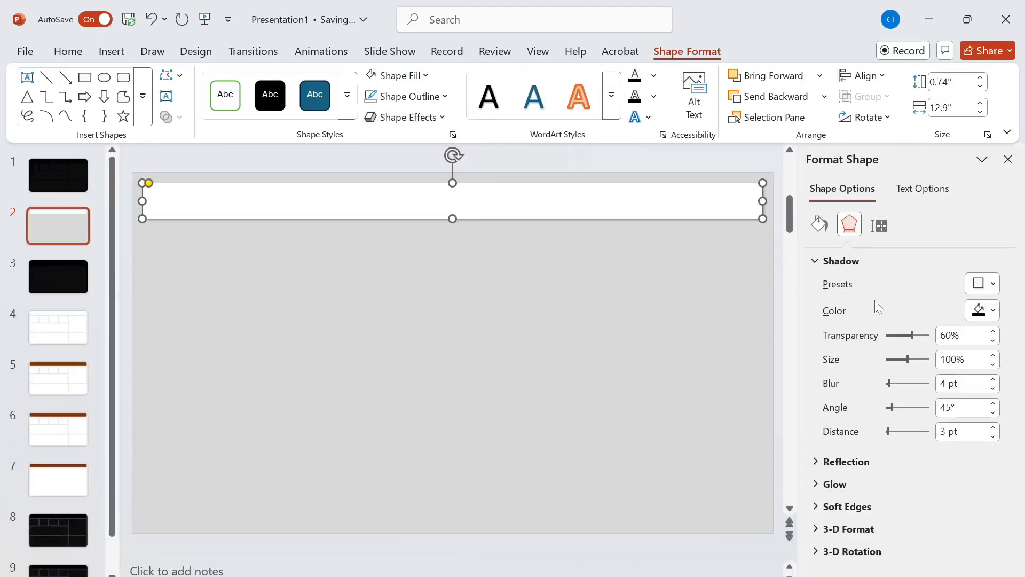
click(992, 315)
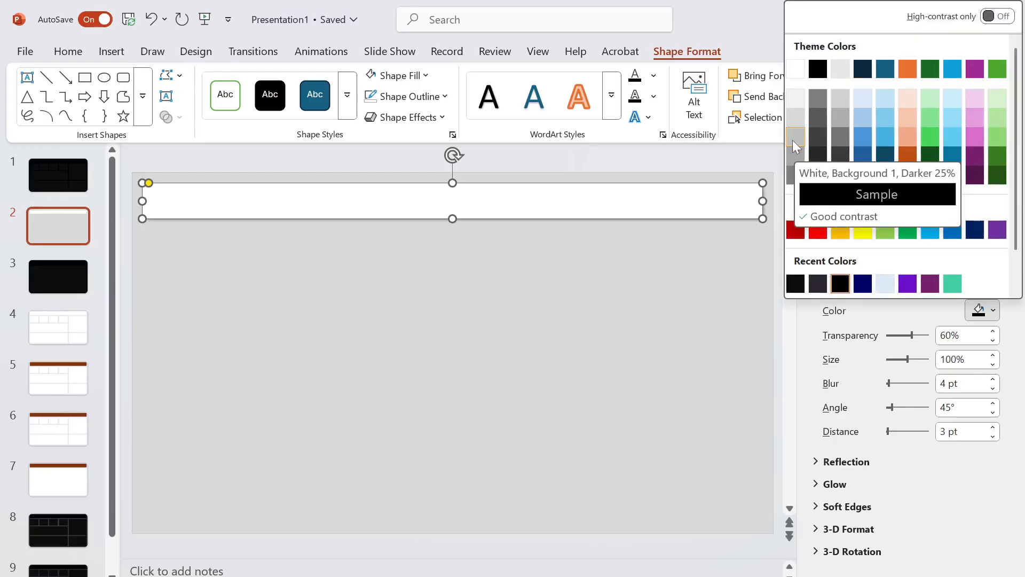
click(793, 155)
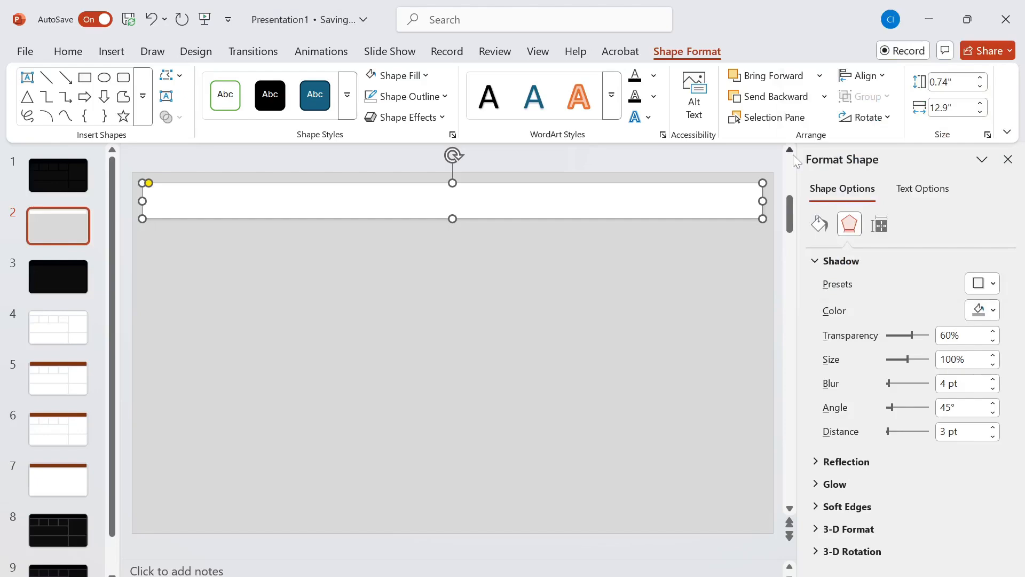
click(611, 297)
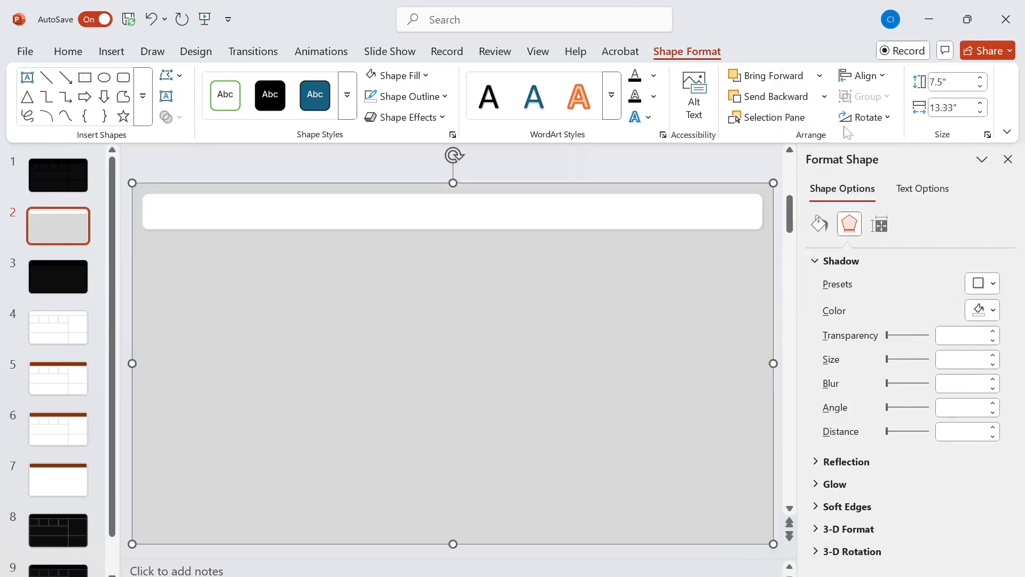
click(1007, 160)
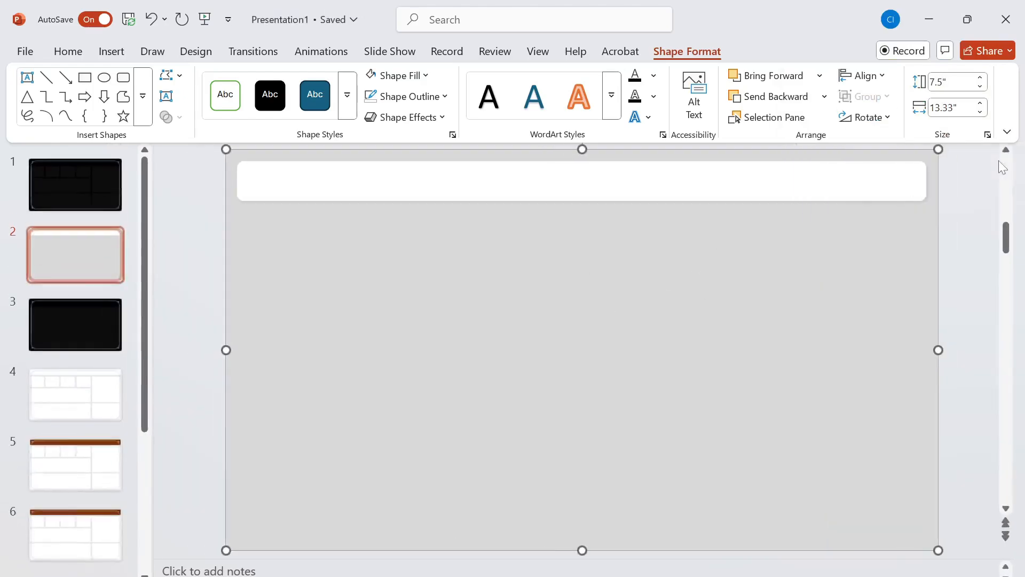
- Duplicate the header bar and place the copy just beneath the original, aligned with its side edges
click(491, 185)
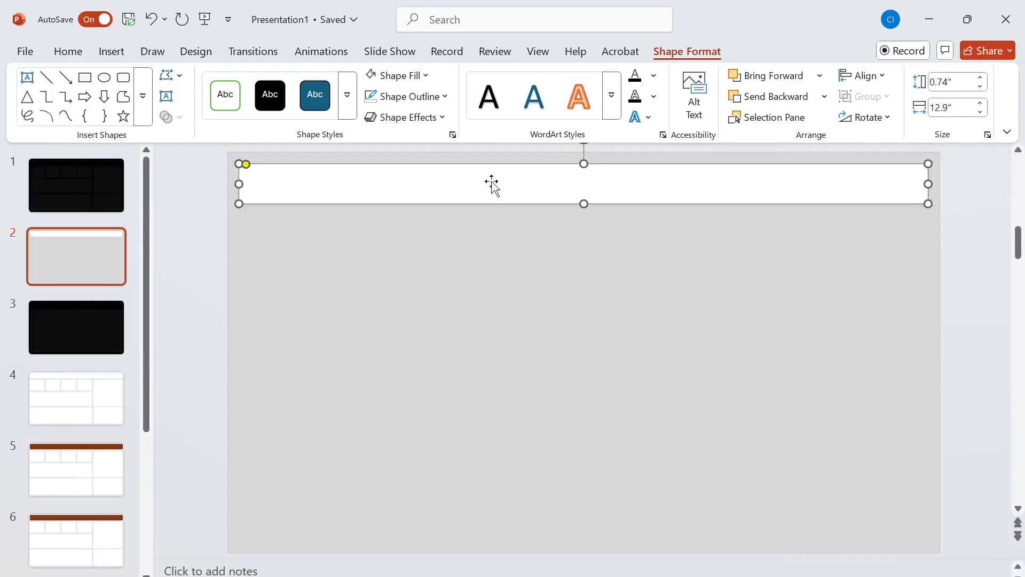
key(ctrl+v)
drag(492, 185, 481, 225)
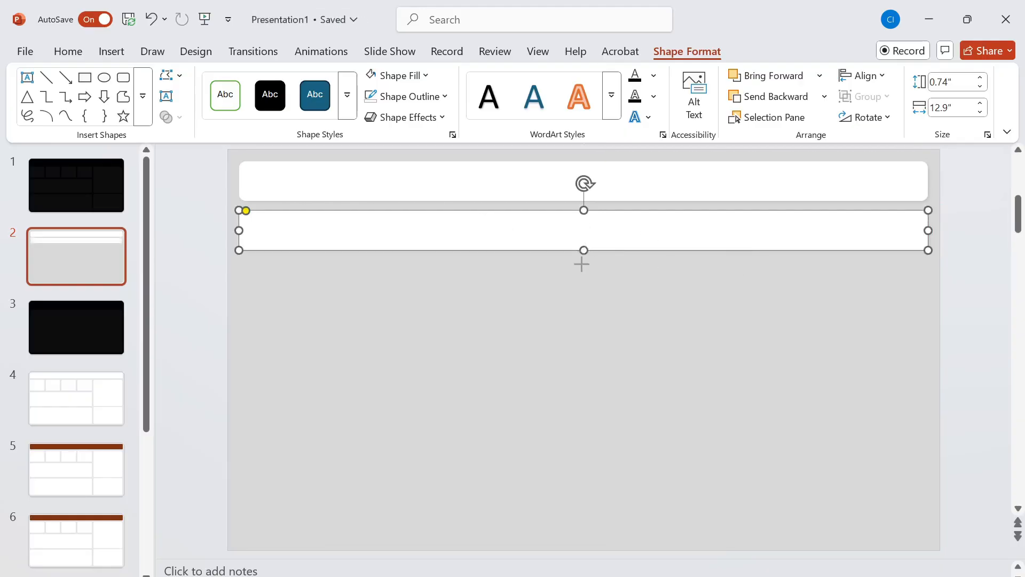
- Resize the duplicated bar beneath the header into a card 2" wide and 1.47" high, and reduce its corner rounding
drag(583, 251, 578, 297)
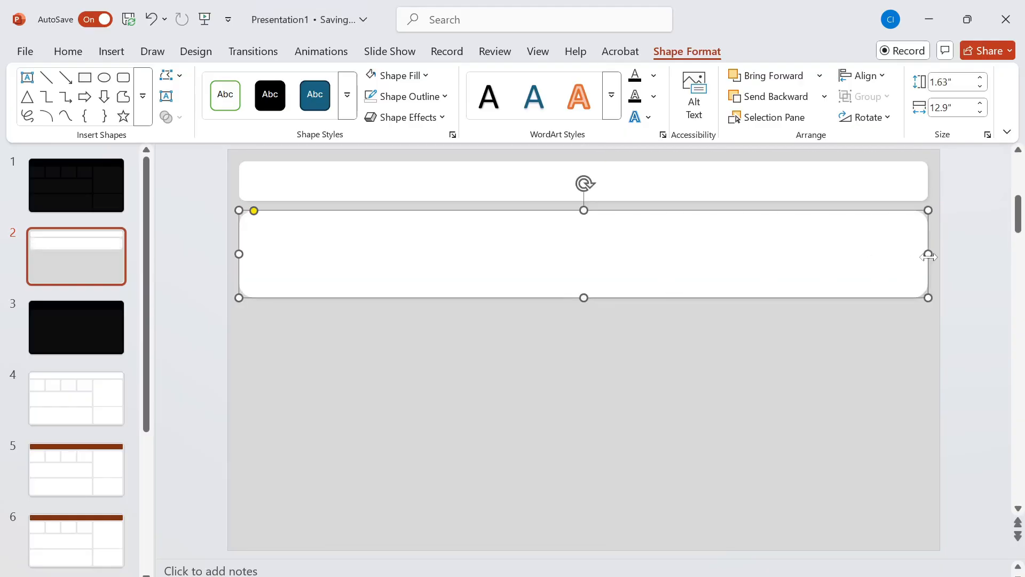
drag(928, 255, 367, 240)
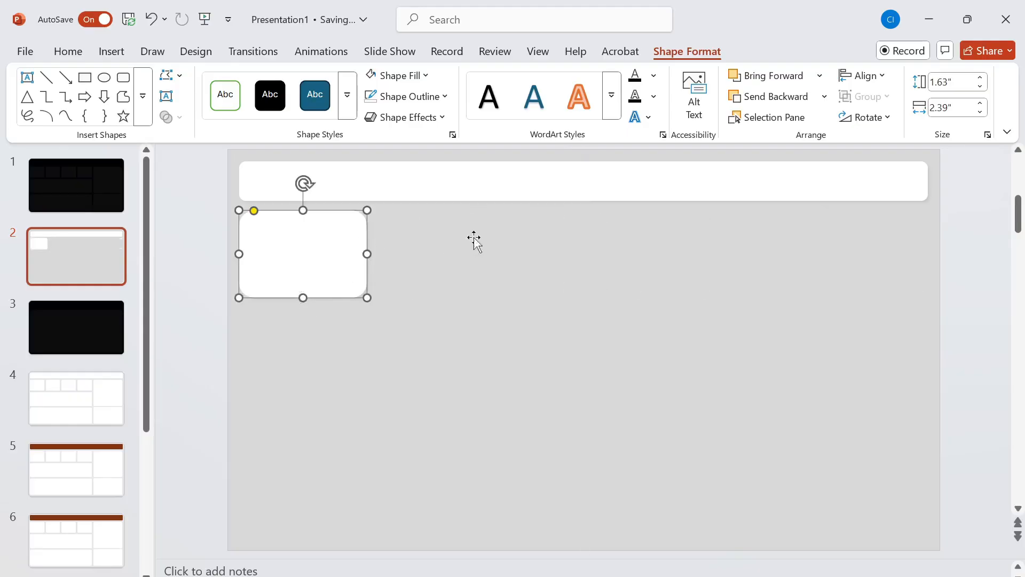
click(951, 108)
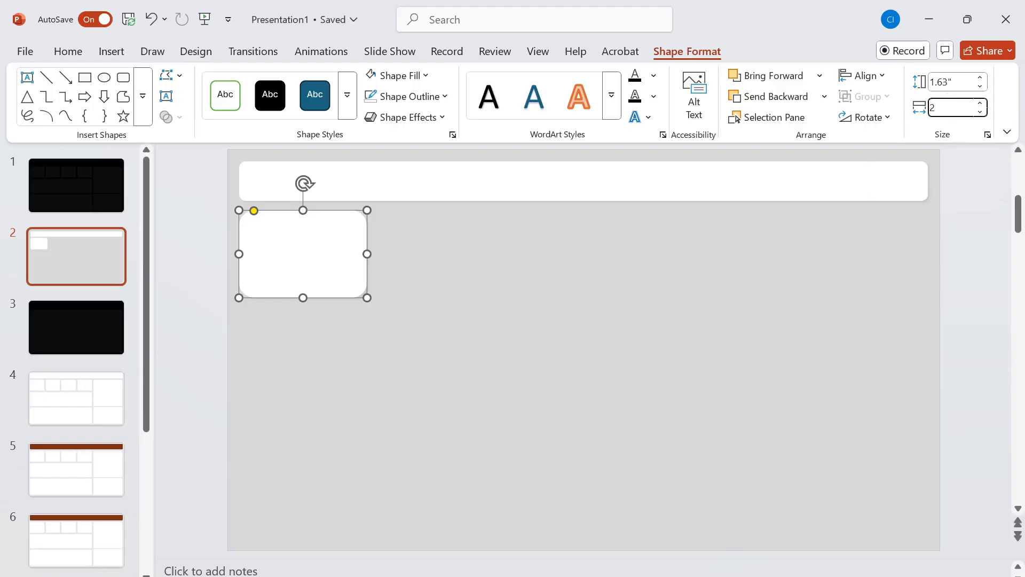
click(952, 82)
text(1.47)
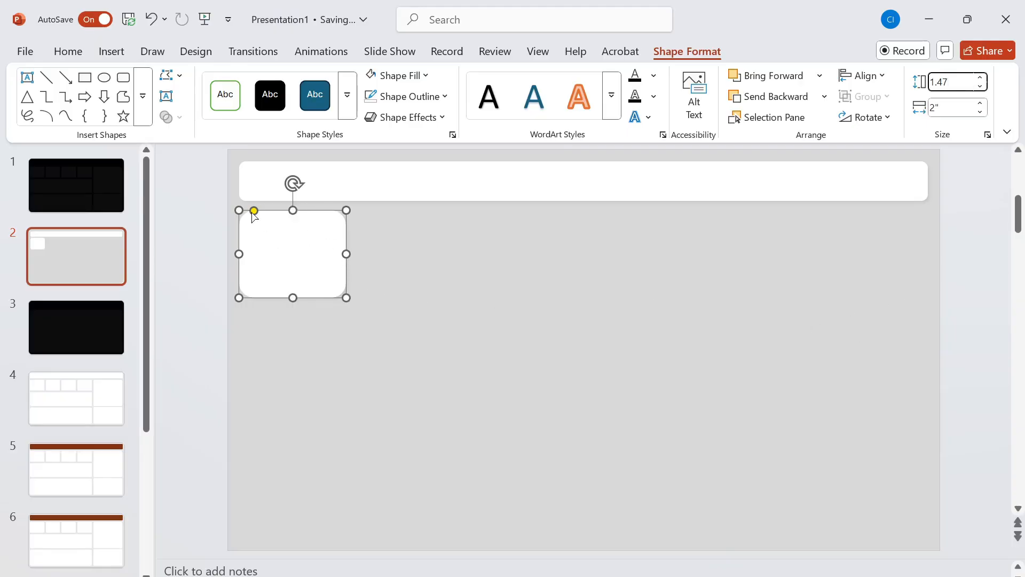
drag(253, 214, 247, 214)
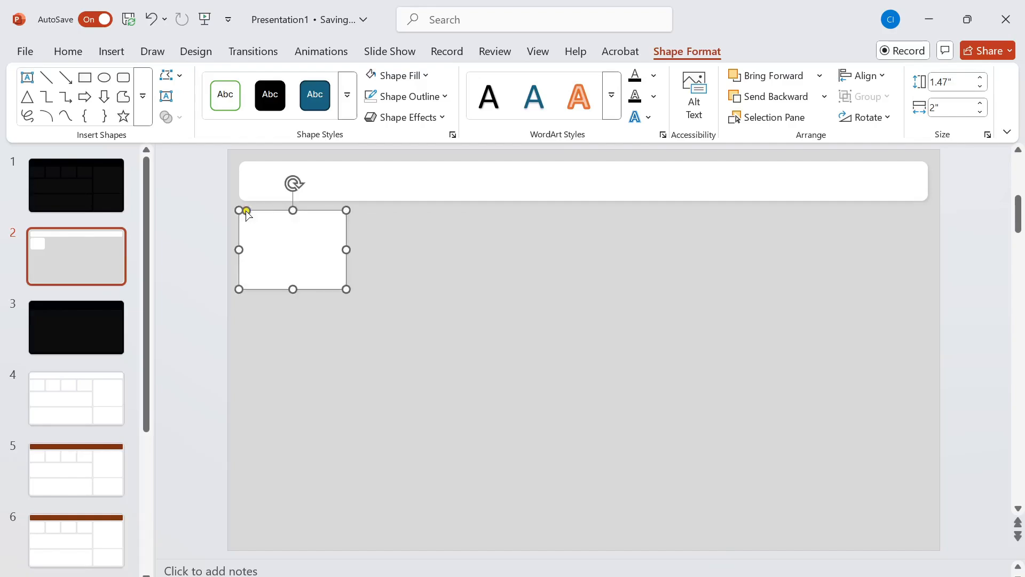
- Make three copies of the card, moving two of them out to the right of the original beneath the header
click(434, 258)
click(325, 255)
key(ctrl+v)
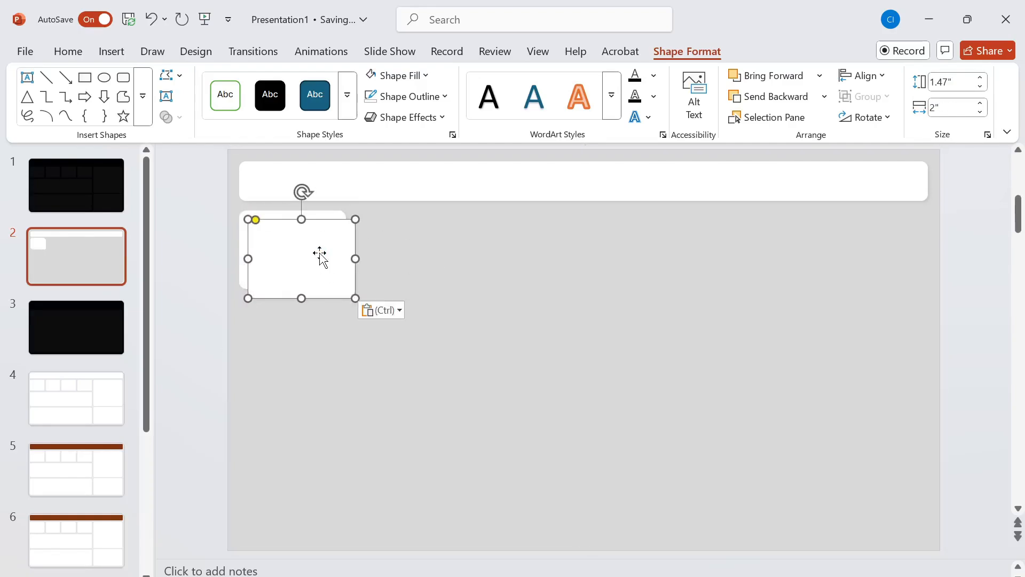
key(ctrl+v)
drag(320, 256, 429, 248)
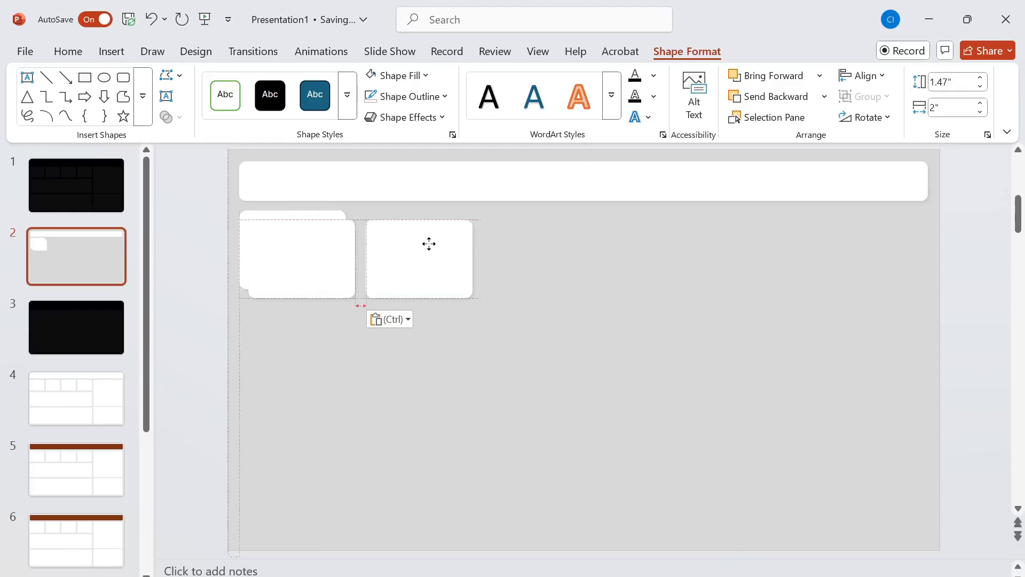
click(321, 250)
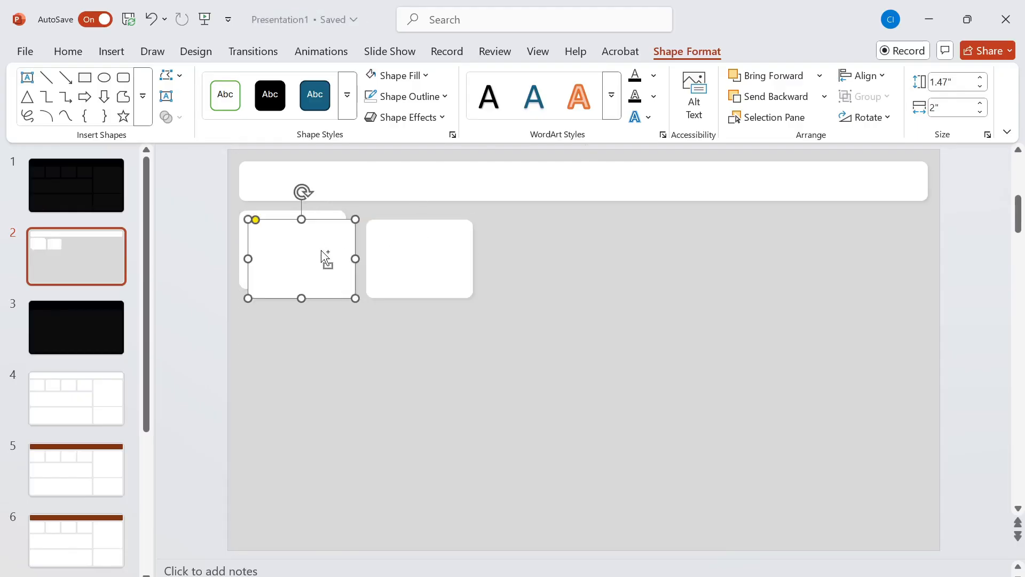
key(ctrl+v)
drag(322, 252, 569, 232)
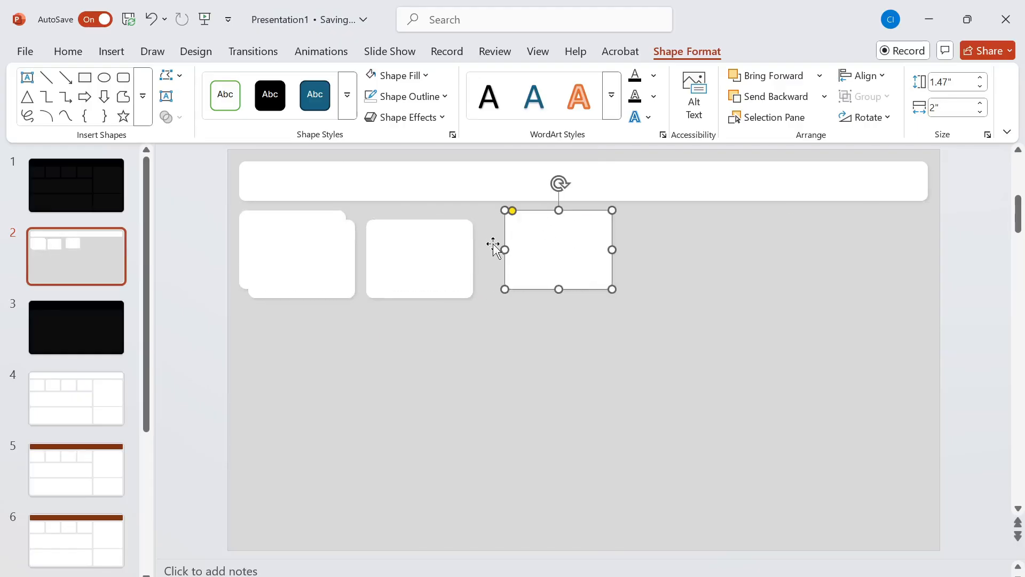
- Move the three copied cards into one row with the first card, leaving equal narrow gaps between them
mouse_move(446, 255)
mouse_down()
mouse_move(462, 245)
mouse_move(436, 243)
mouse_up()
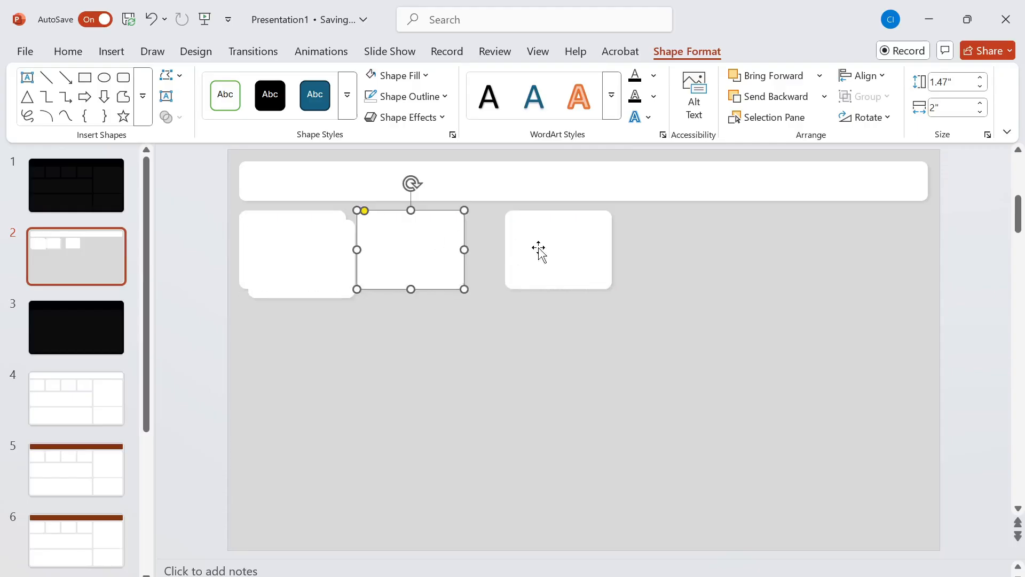
drag(539, 249, 507, 247)
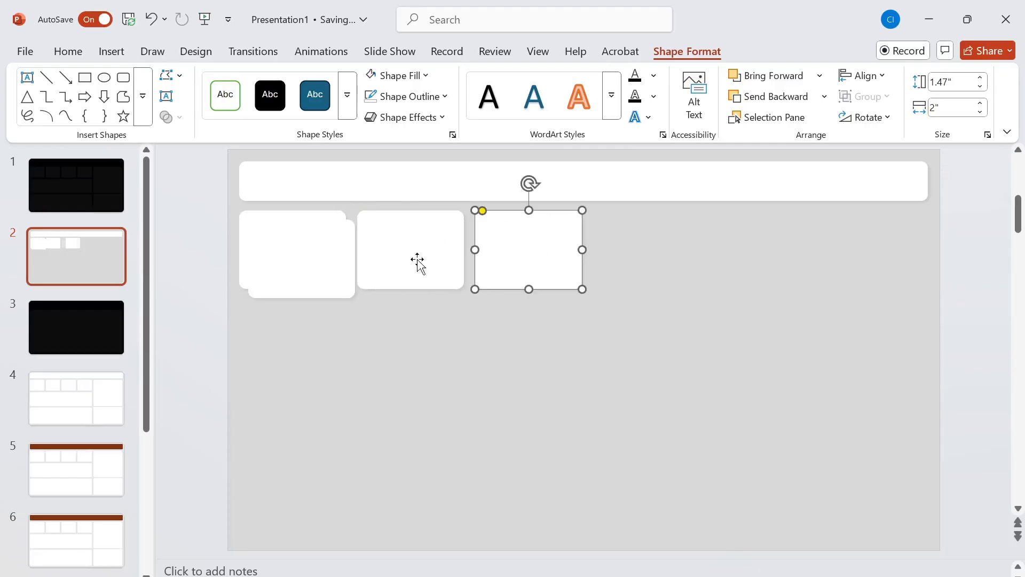
drag(307, 255, 653, 243)
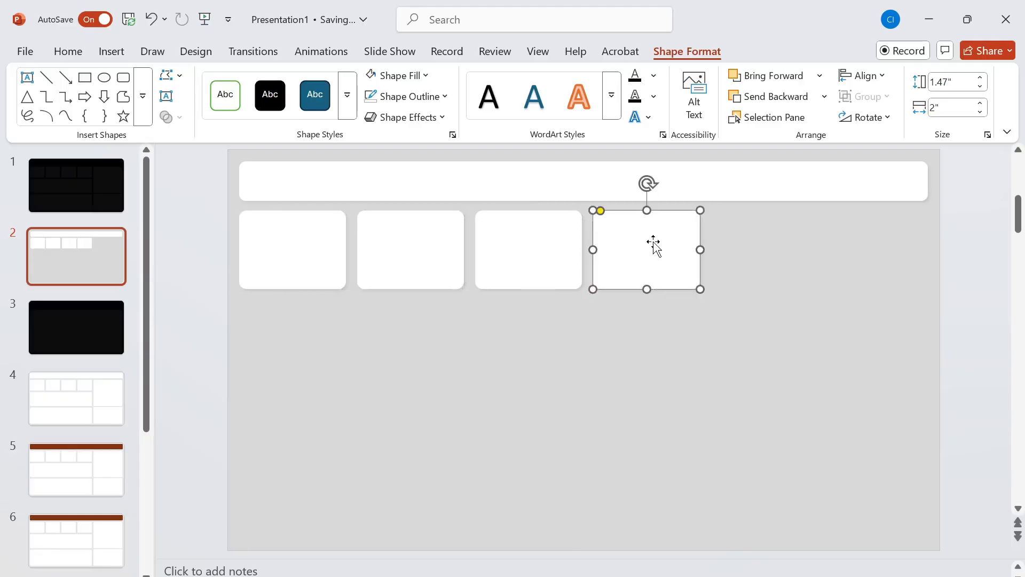
- Distribute the four cards horizontally and align their top edges
key(Escape)
click(513, 243)
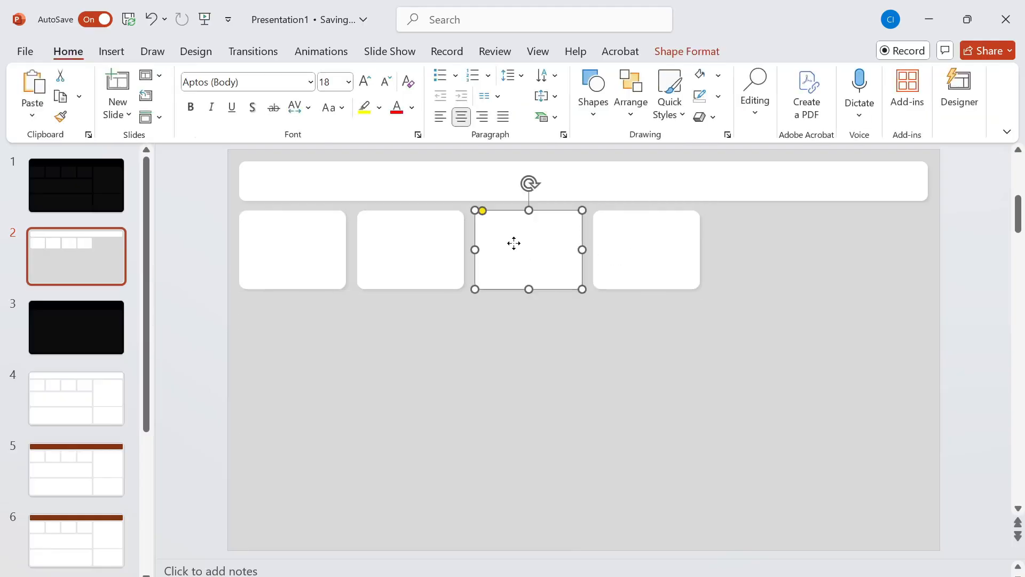
ctrl+click(427, 249)
ctrl+click(308, 251)
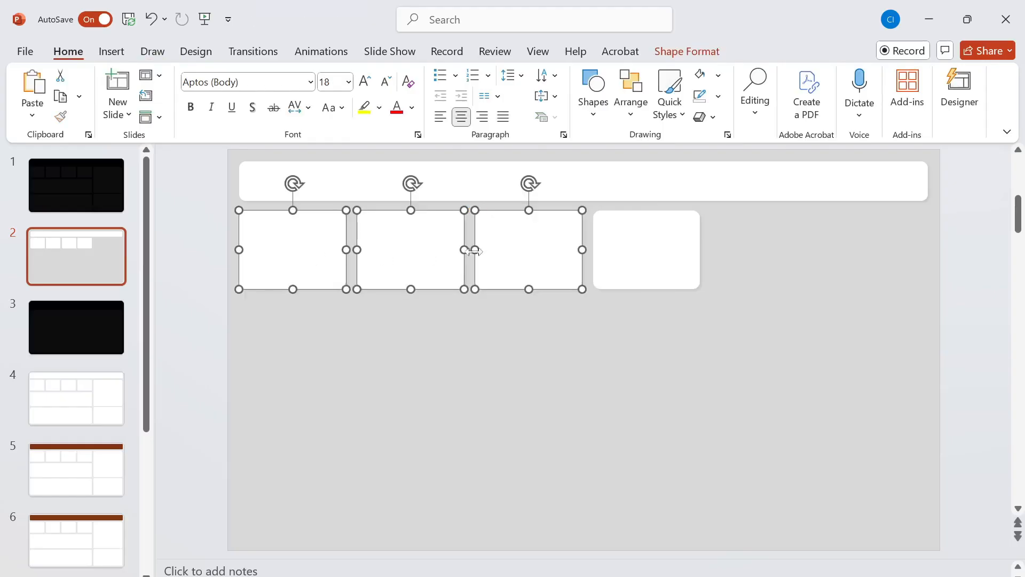
ctrl+click(648, 263)
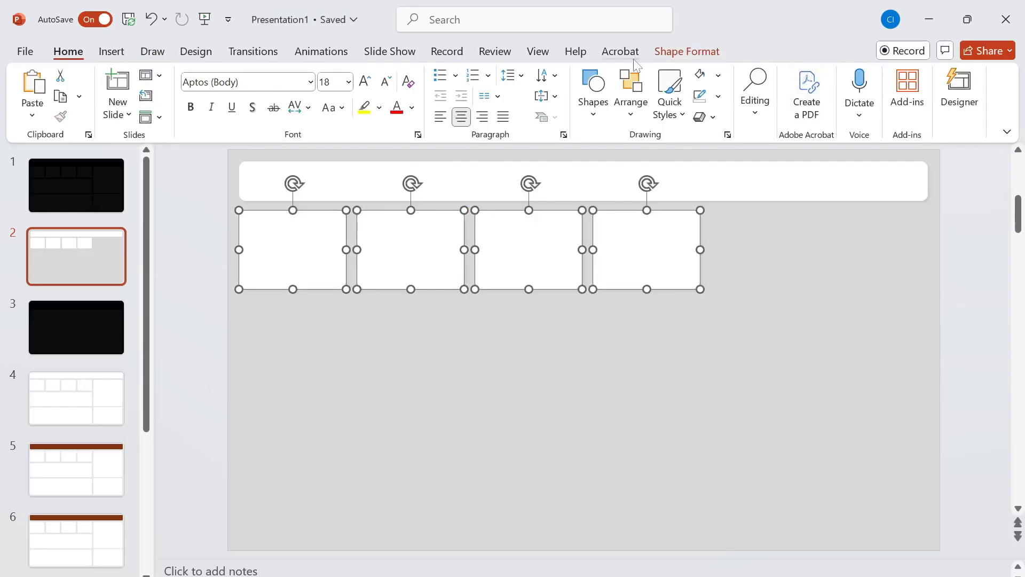
click(678, 53)
click(868, 75)
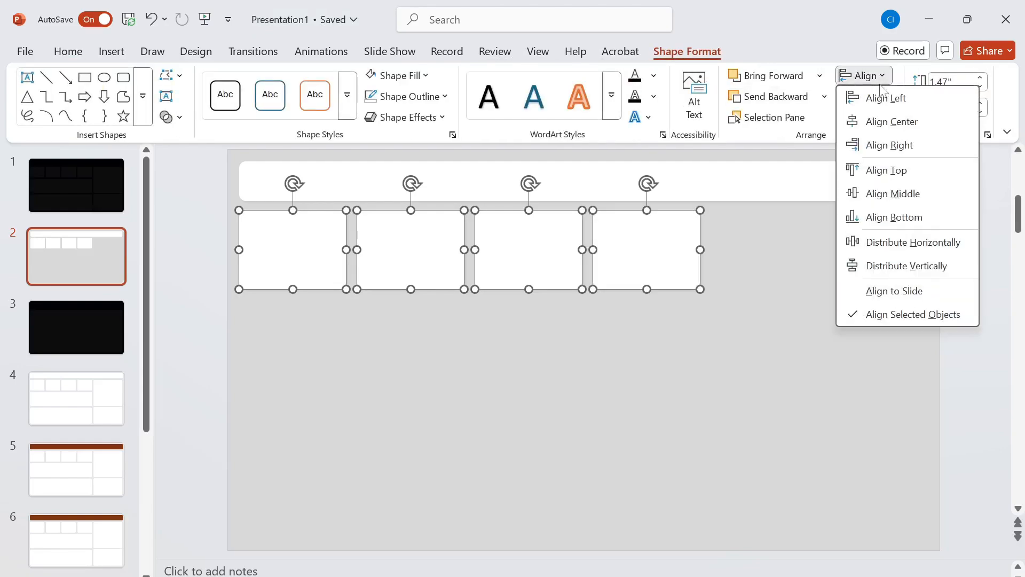
click(910, 244)
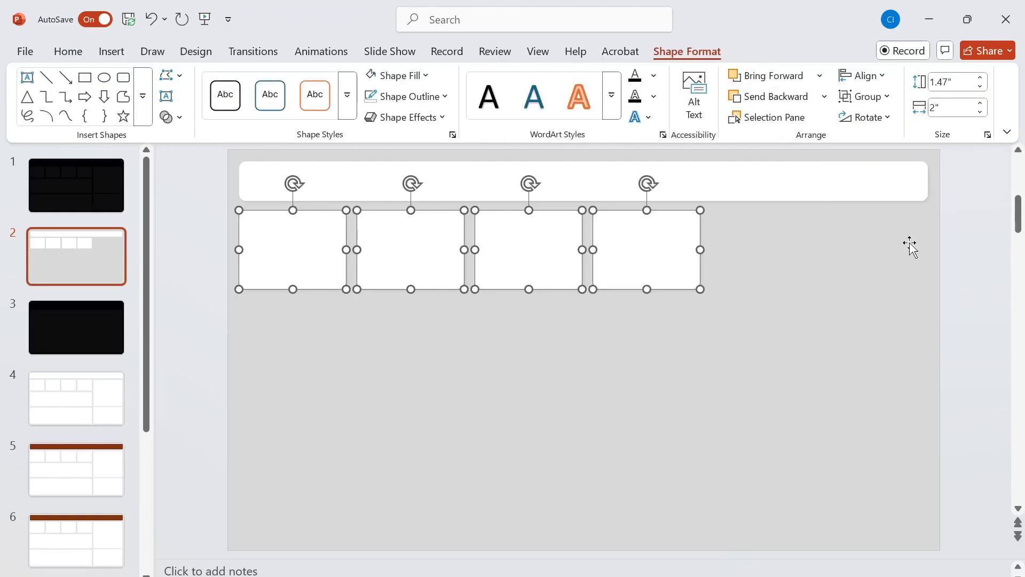
click(881, 75)
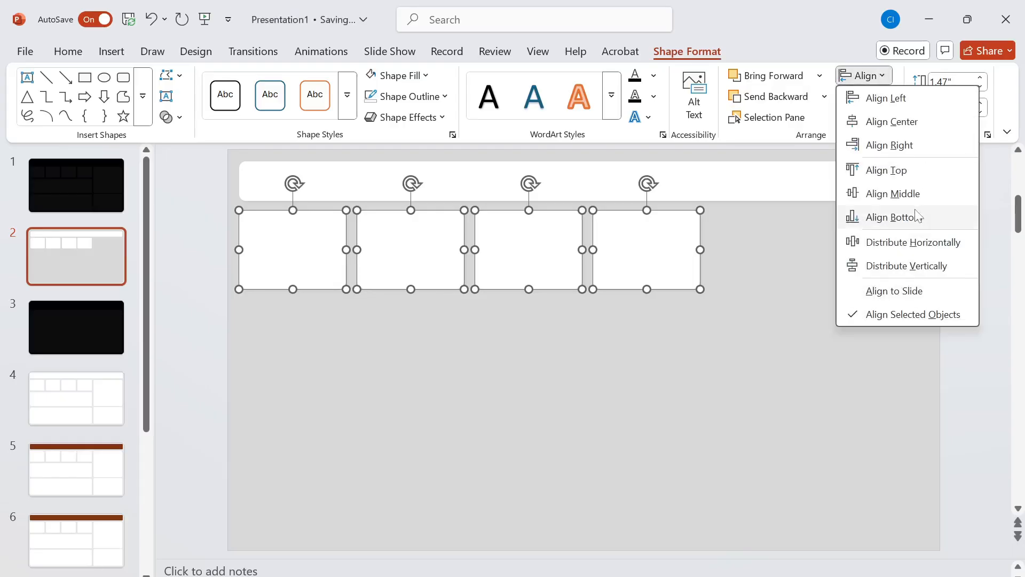
click(909, 171)
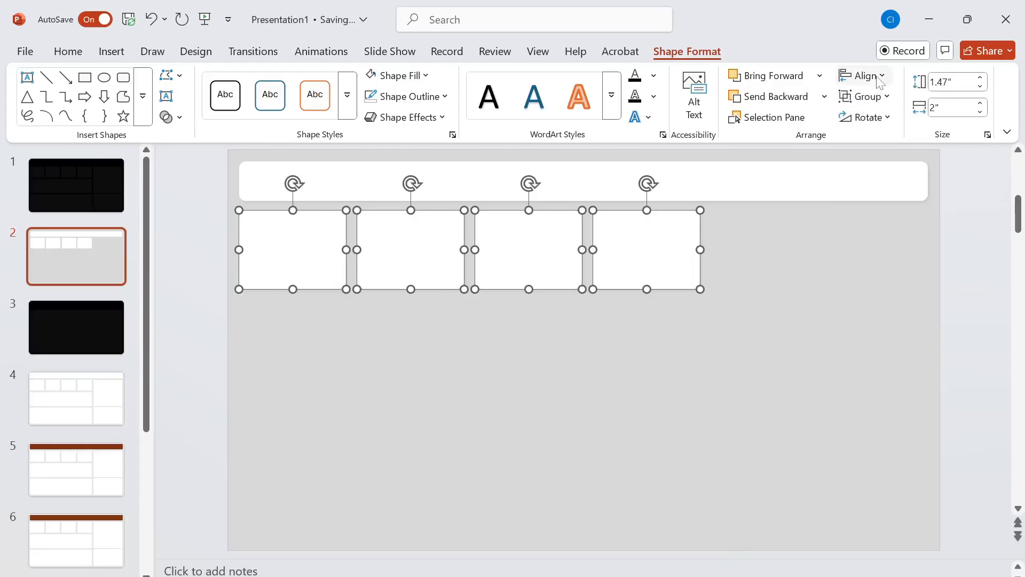
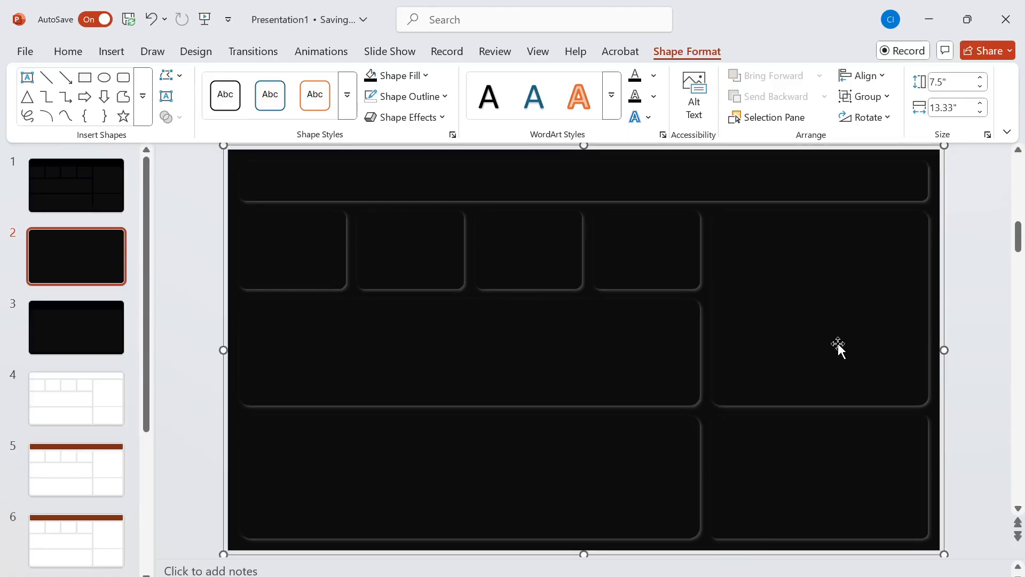
right_click(612, 364)
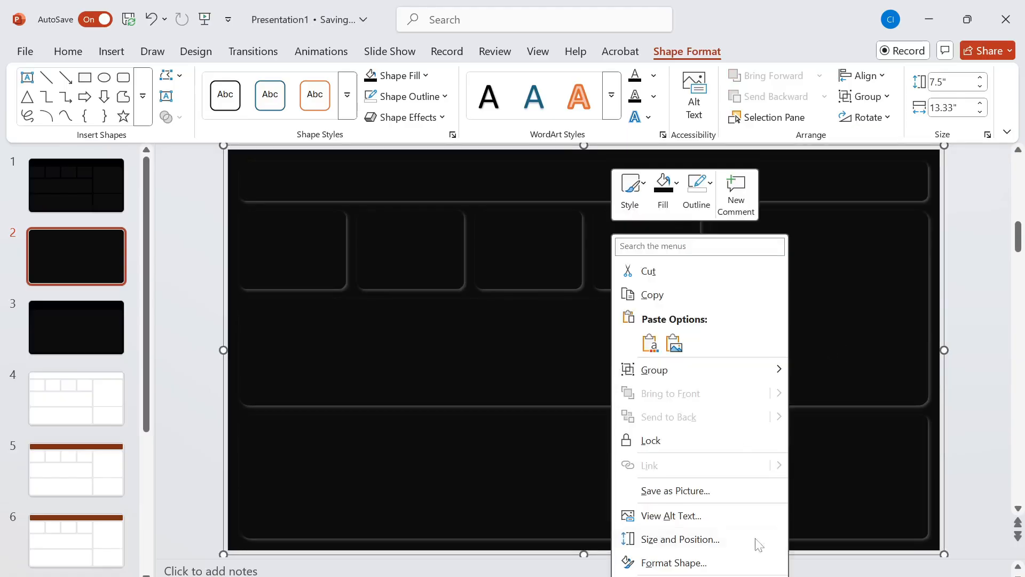
click(696, 492)
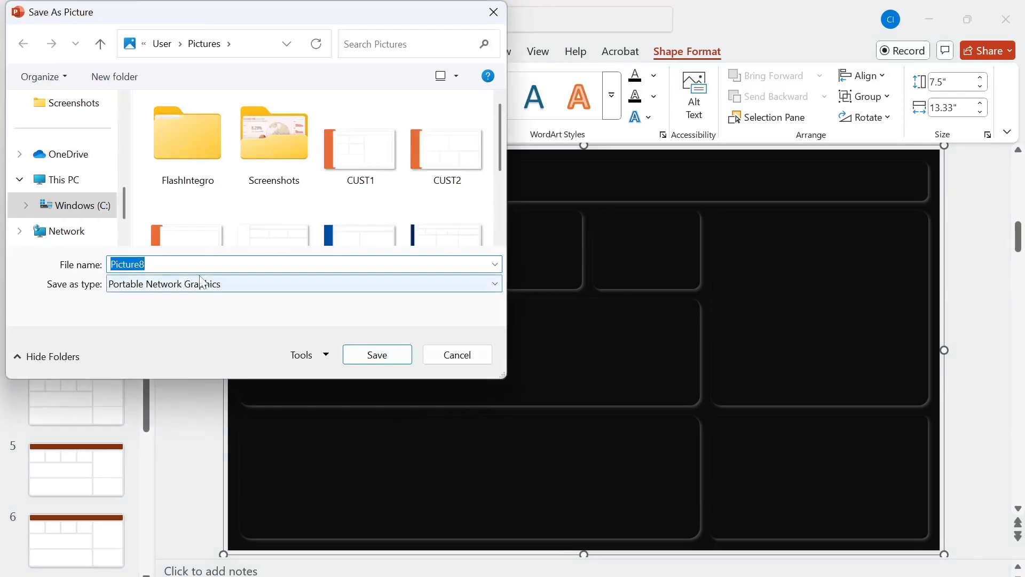
click(207, 284)
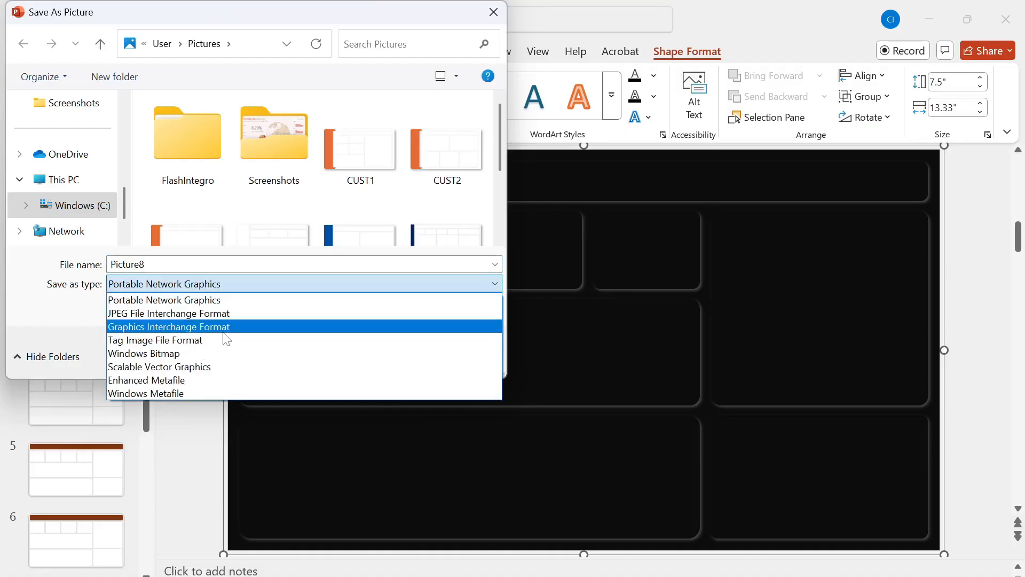
click(269, 195)
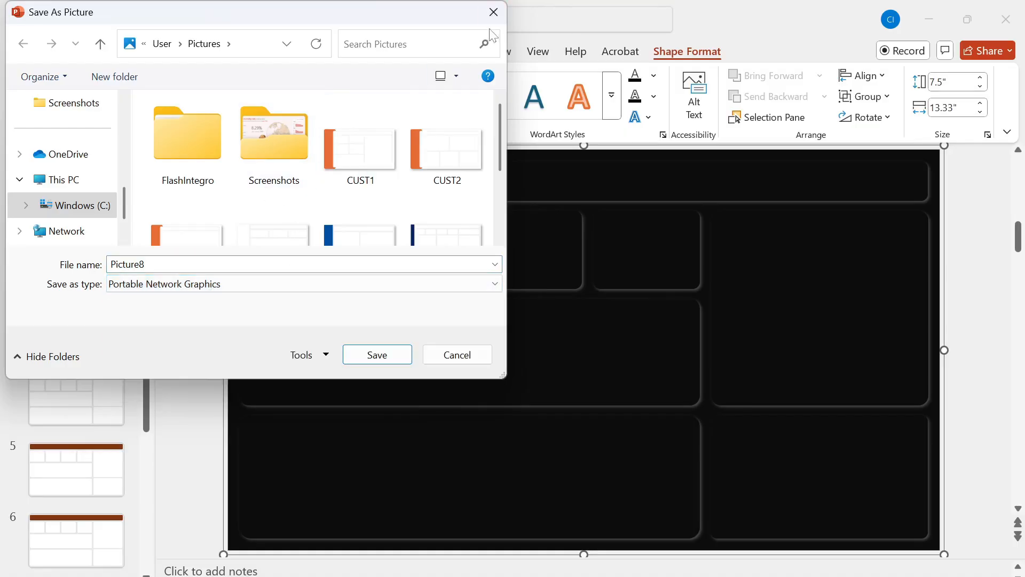
click(500, 15)
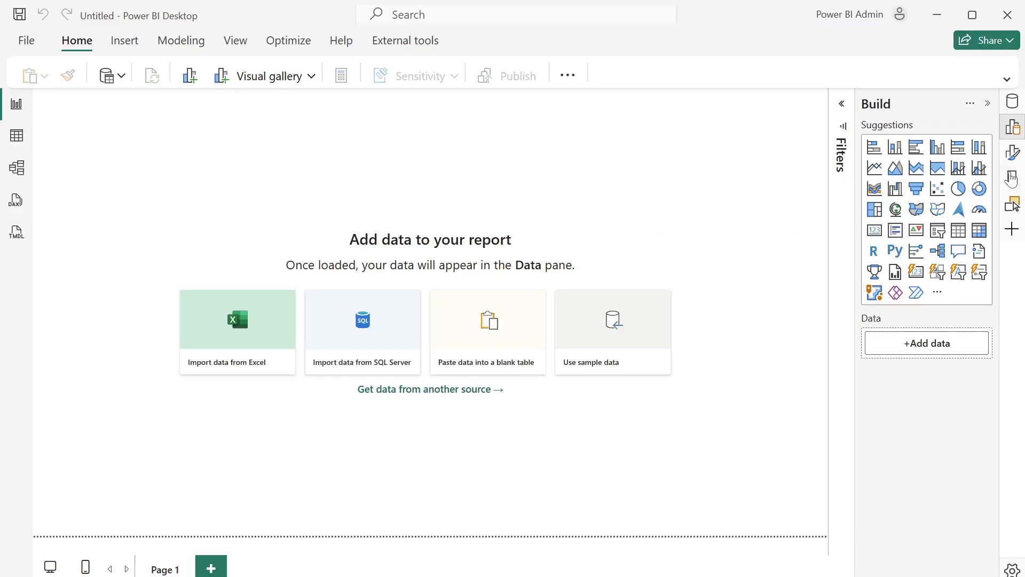
- In Power BI Desktop, set Page 1's canvas background image to Sales 1.0.svg from the Pictures folder
click(1014, 154)
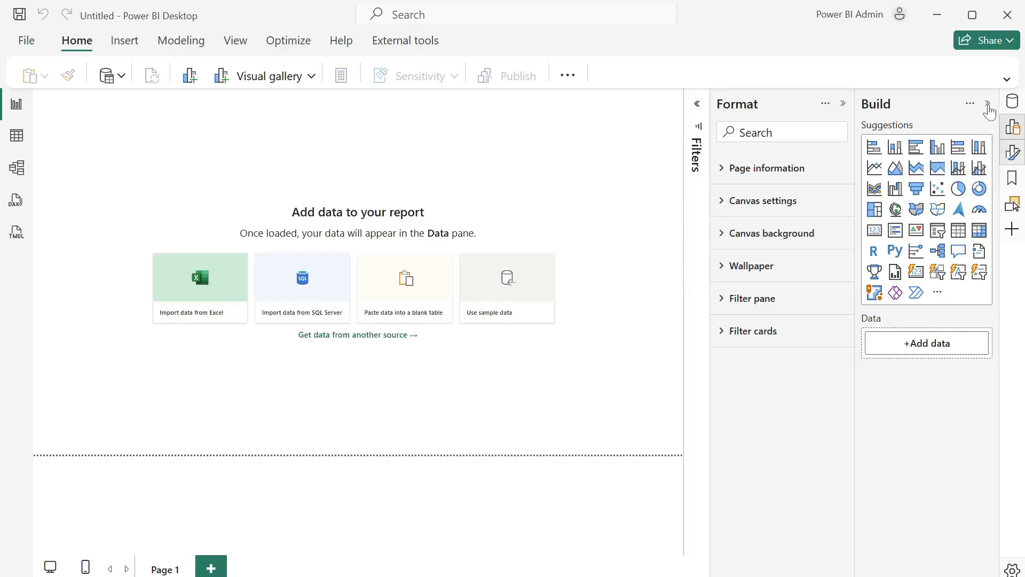
click(988, 103)
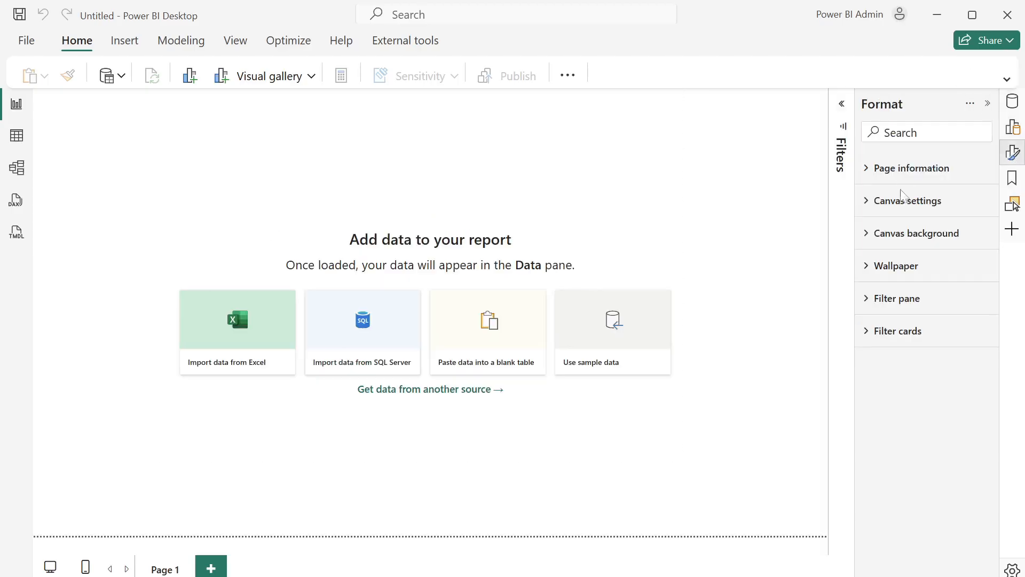
click(872, 240)
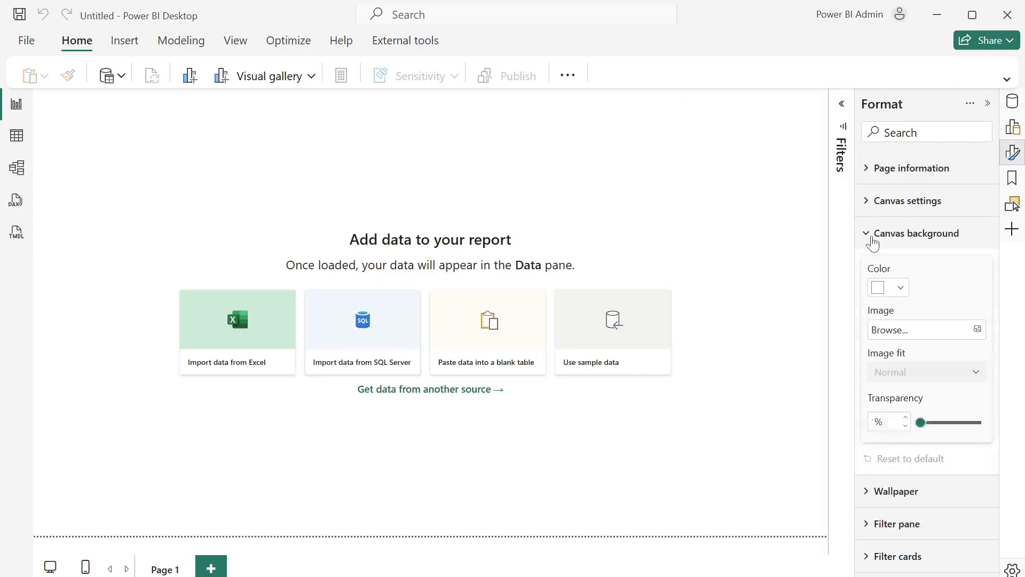
click(954, 329)
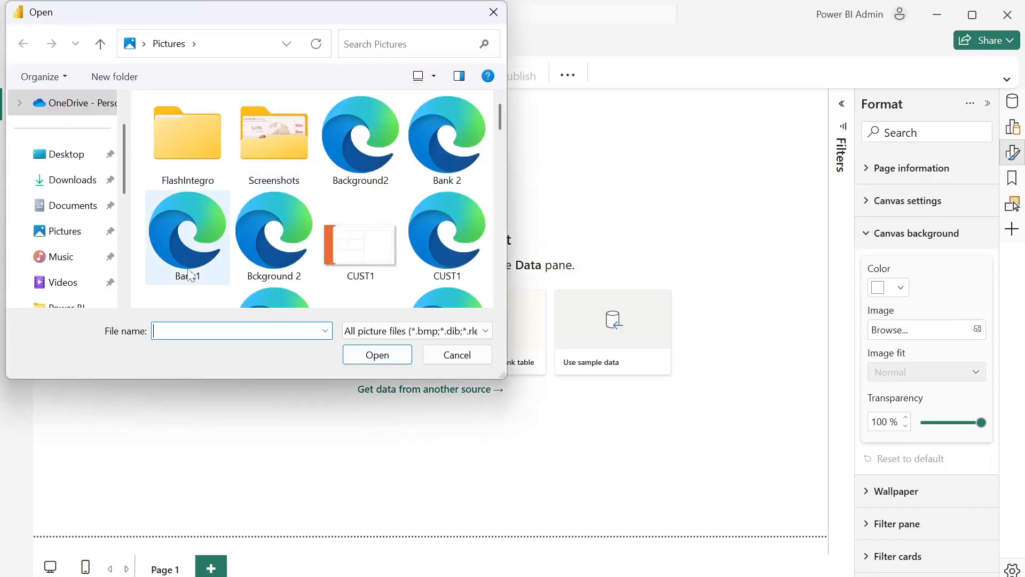
text(sale)
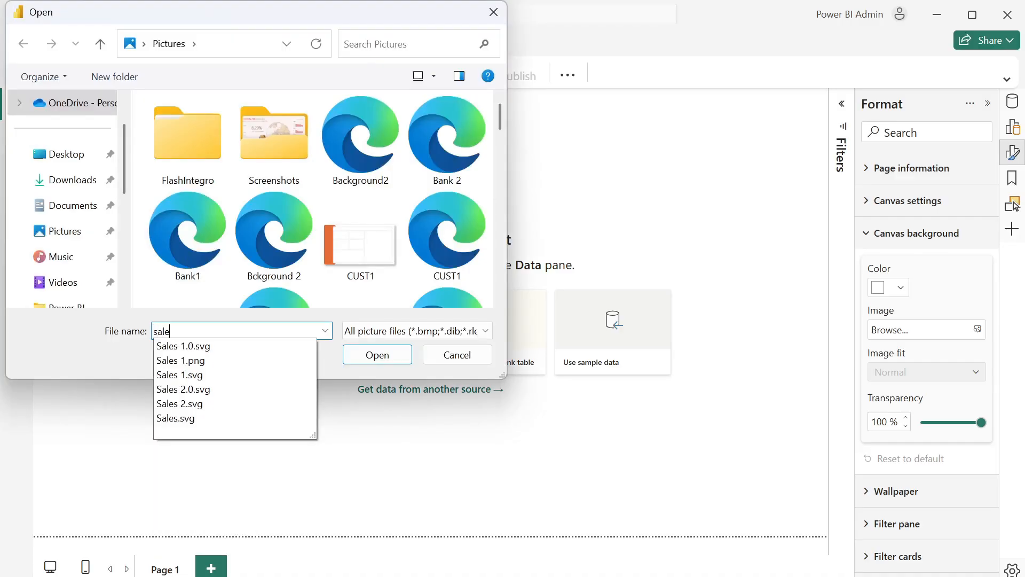
click(220, 346)
click(357, 355)
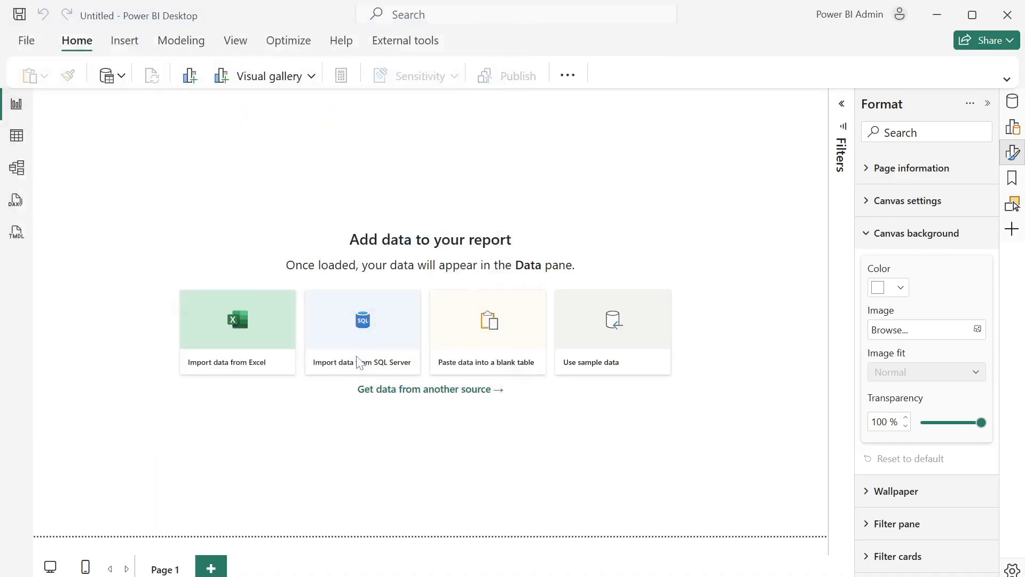
- Set the Page 1 background image fit to Fit and its transparency to 0%
click(932, 373)
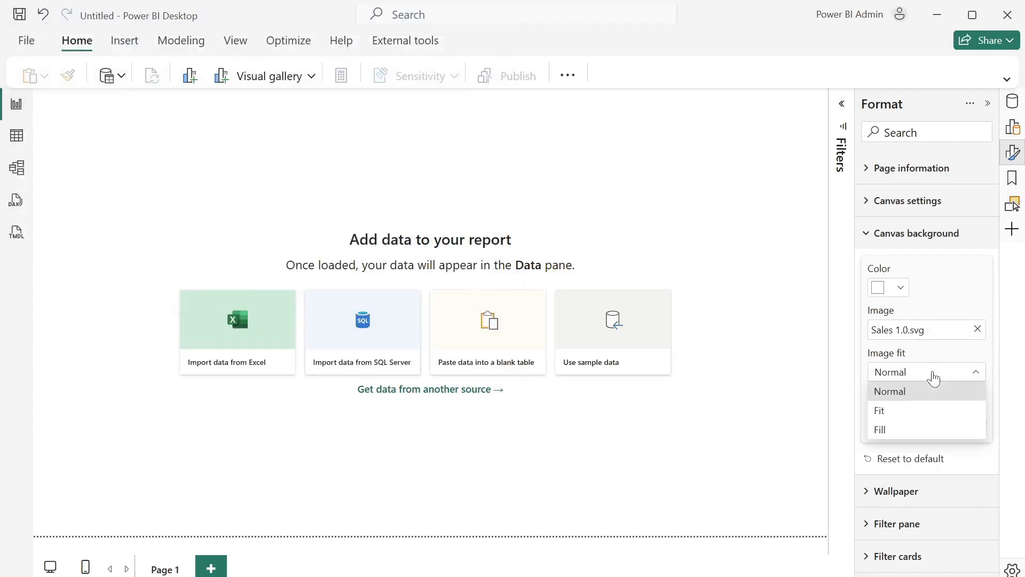
click(903, 411)
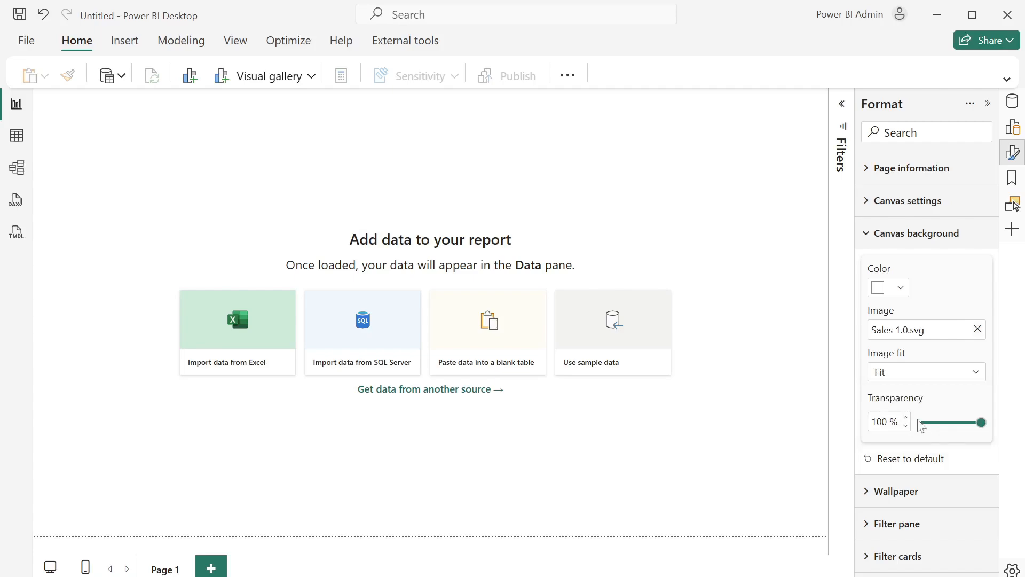
click(983, 422)
drag(985, 422, 921, 422)
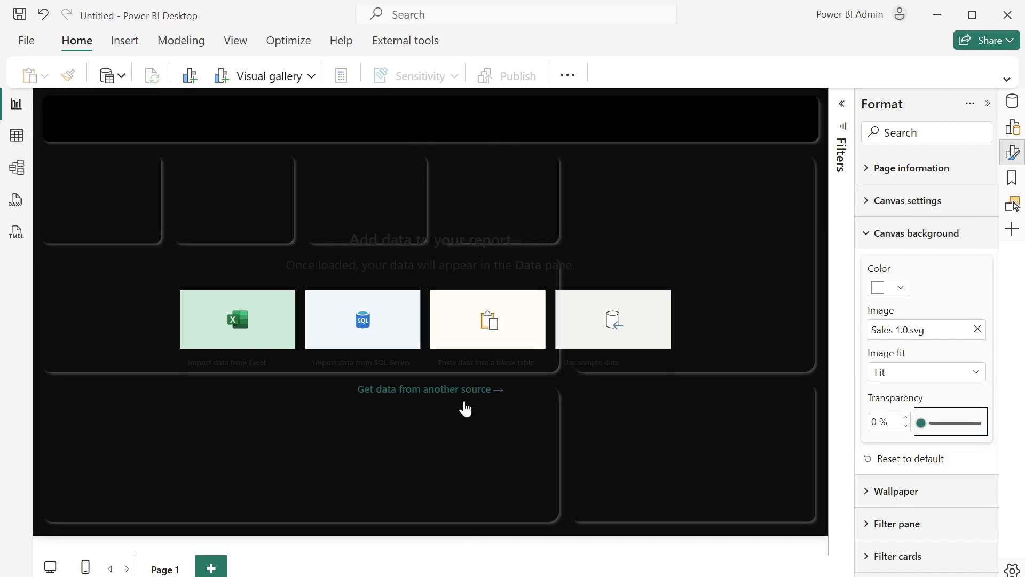
- Add a second report page and set its canvas background image to Sales 2.0.svg
click(211, 567)
click(977, 328)
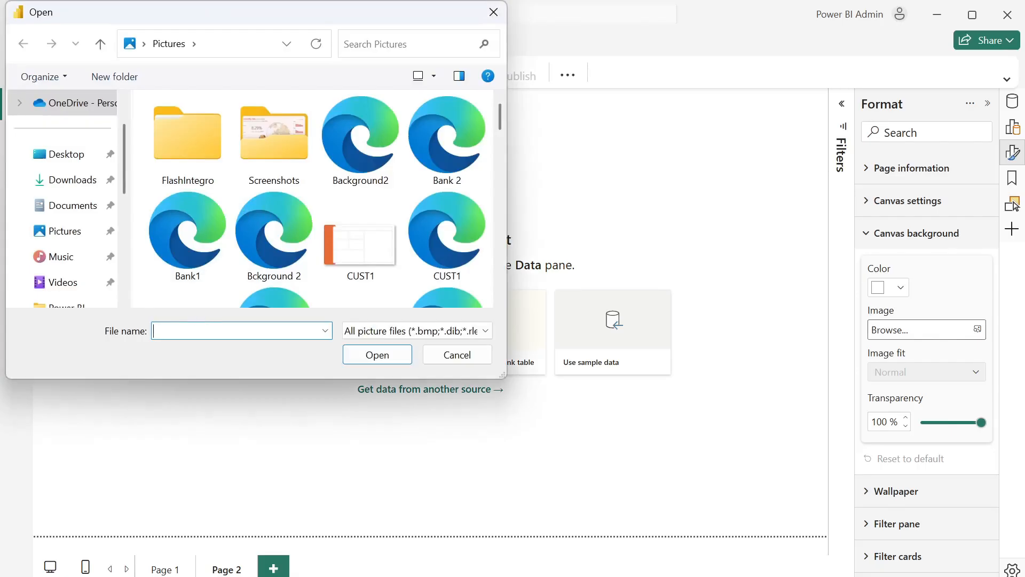
text(sale)
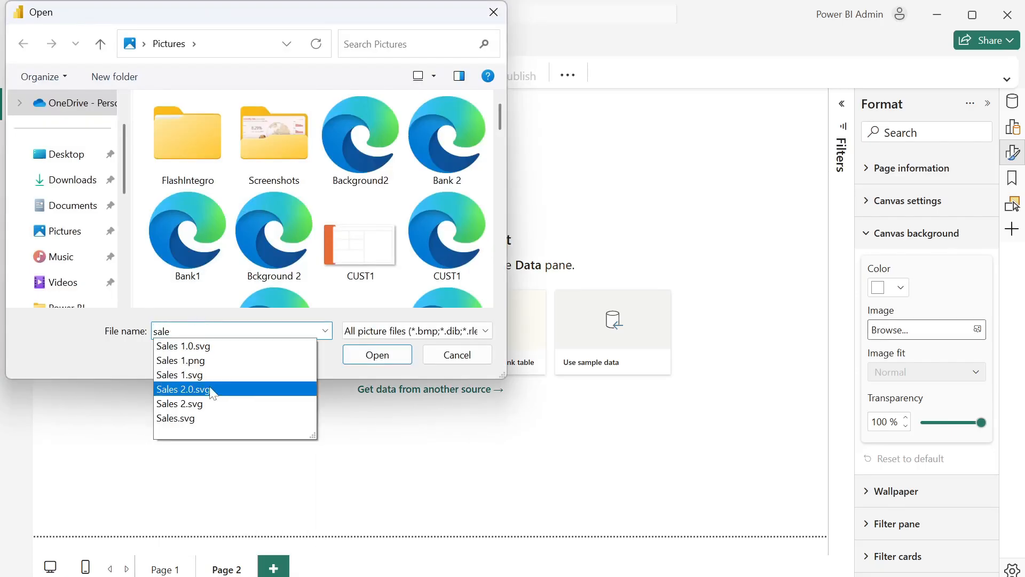
click(213, 389)
key(Return)
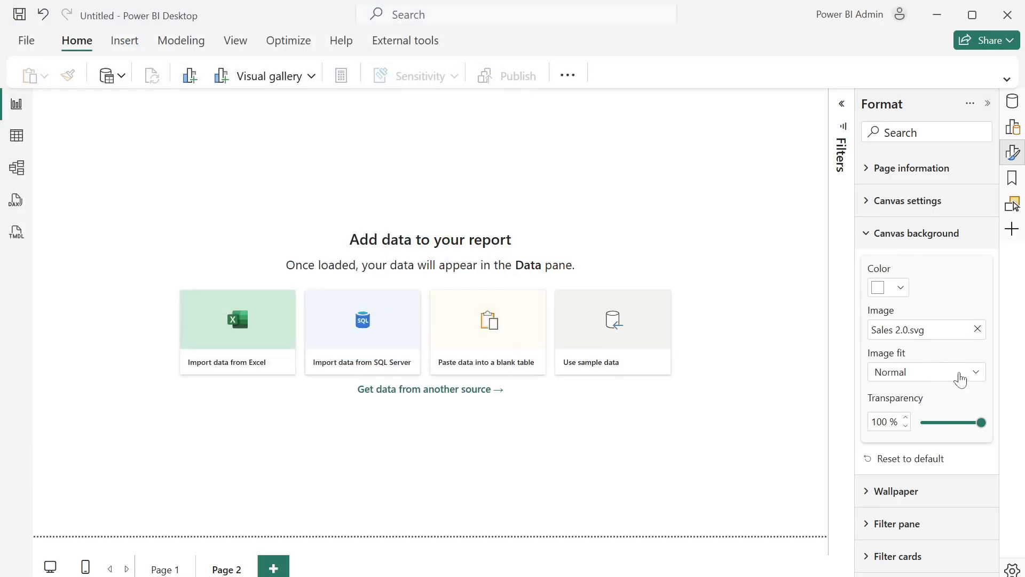
- Set the Page 2 background image fit to Fit and its transparency to 0%
click(960, 380)
click(892, 411)
drag(979, 422, 869, 454)
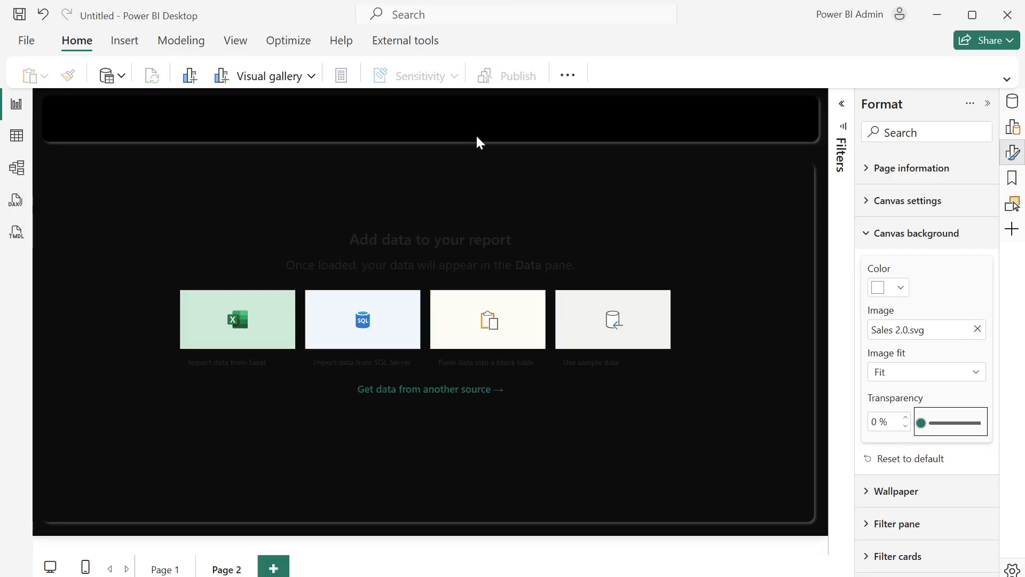
- Return to Page 1 and expand the ribbon to its full layout
click(151, 571)
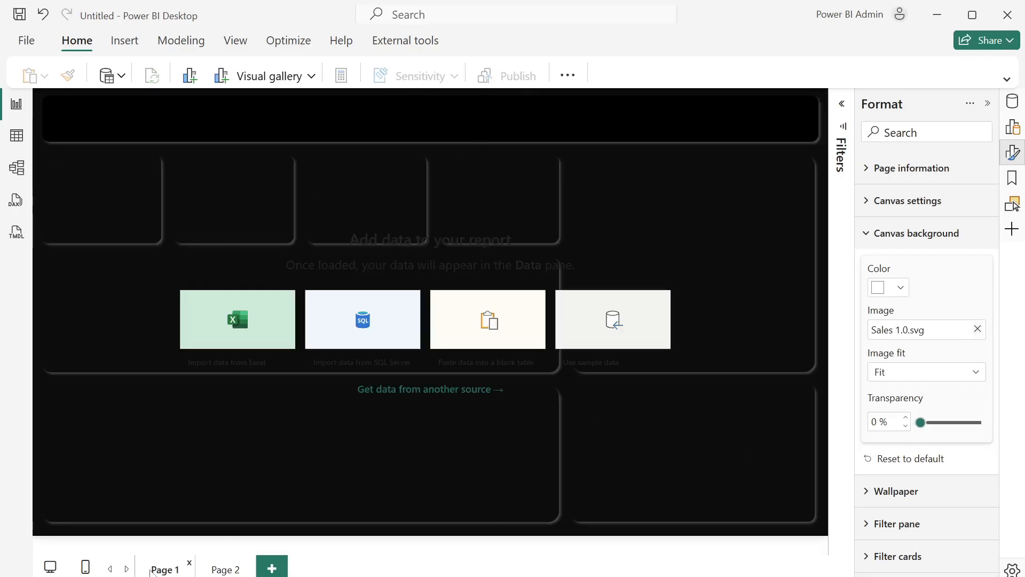
click(121, 79)
click(1003, 80)
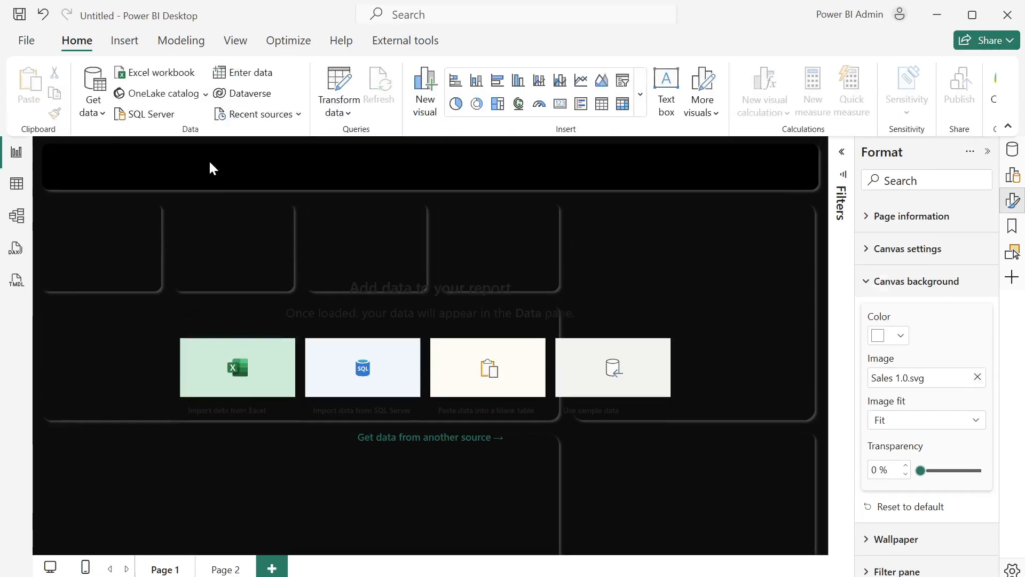
- Import the online_sales_dataset sheet from online_sales_dataset.xlsx in the Desktop's Personal > Data folder, opening it in Power Query for transformation
click(96, 102)
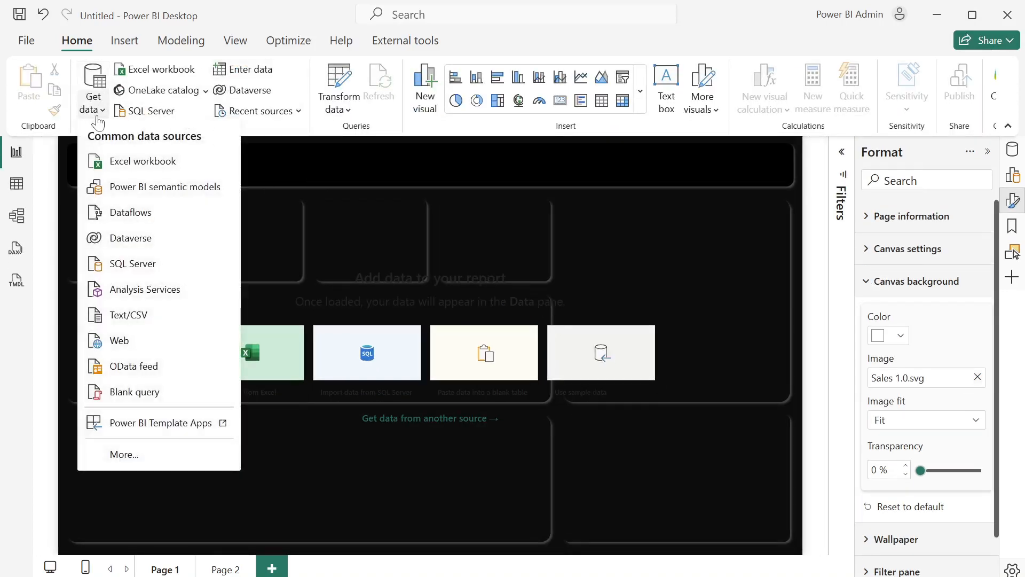
click(160, 158)
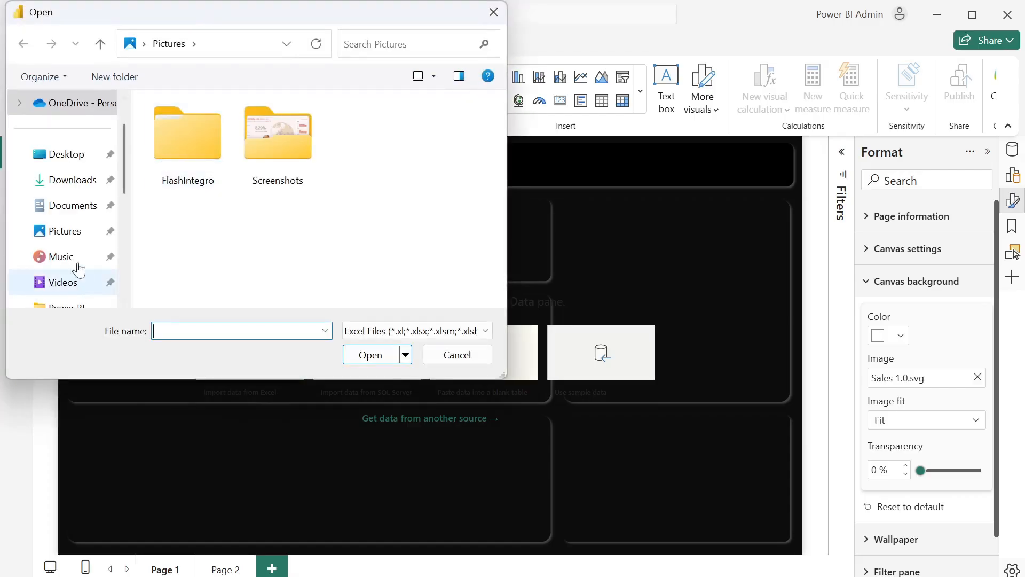
click(79, 159)
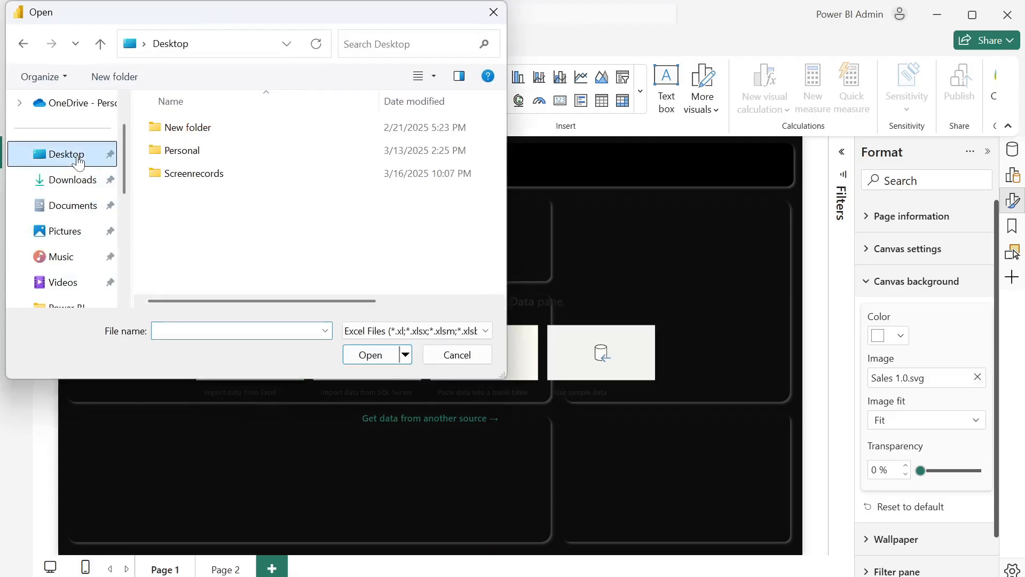
double_click(215, 152)
double_click(191, 174)
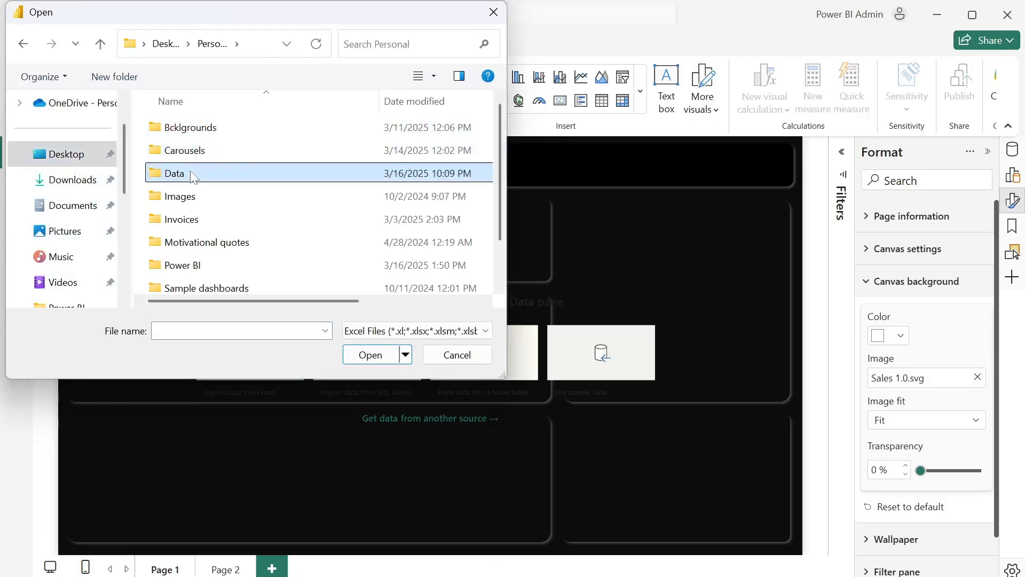
click(217, 330)
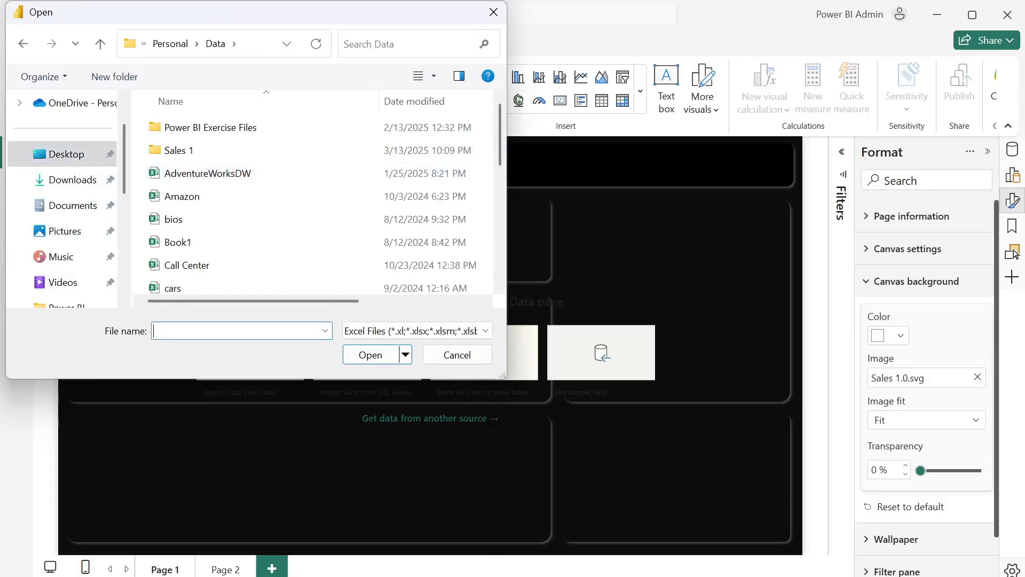
text(onl)
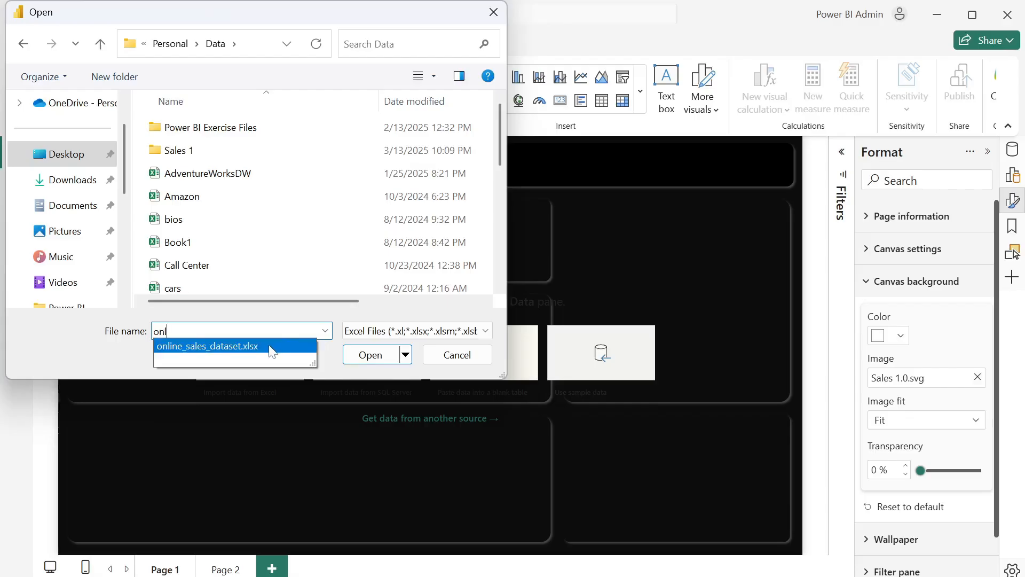
click(272, 351)
click(372, 358)
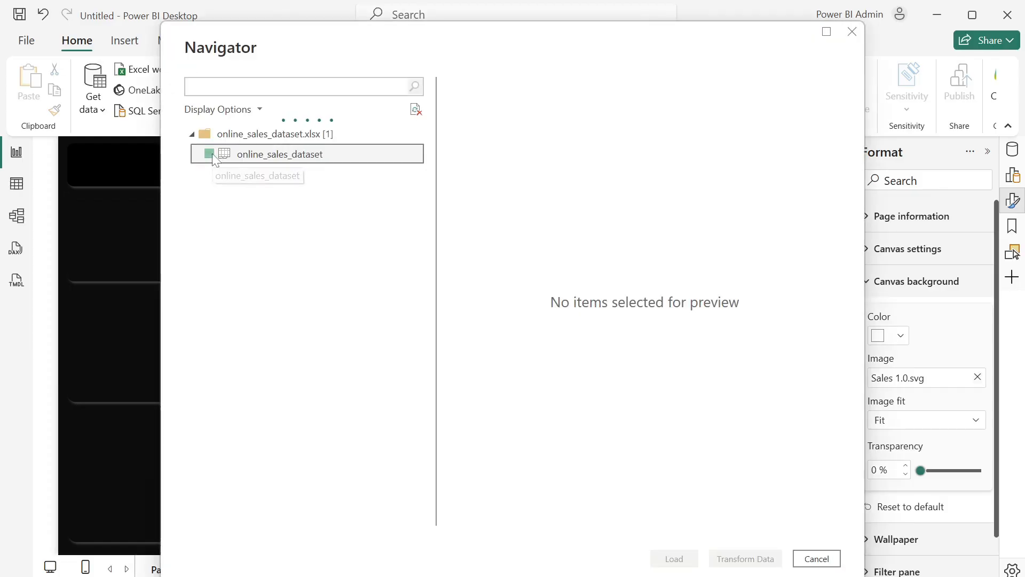
click(209, 154)
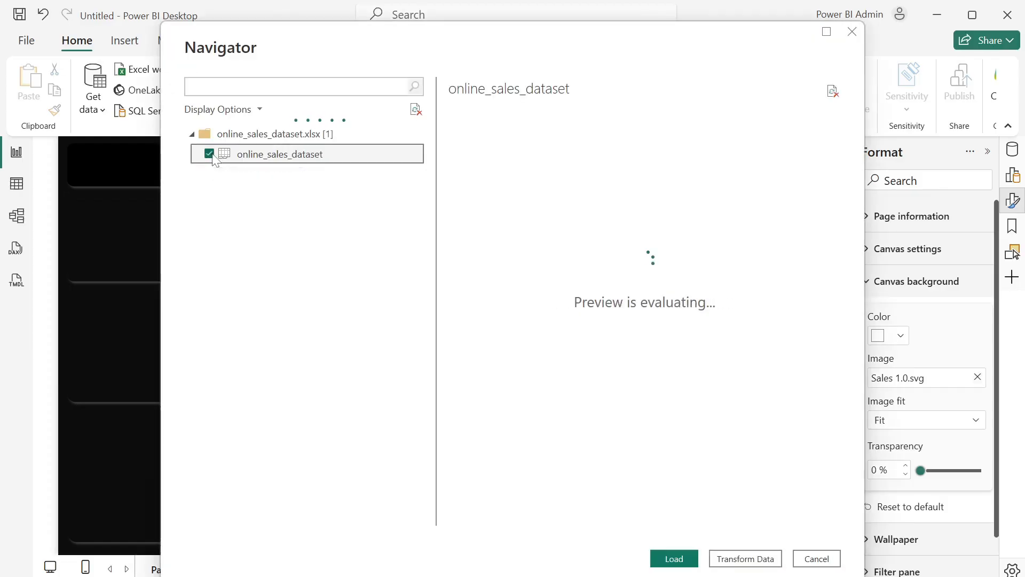
click(746, 558)
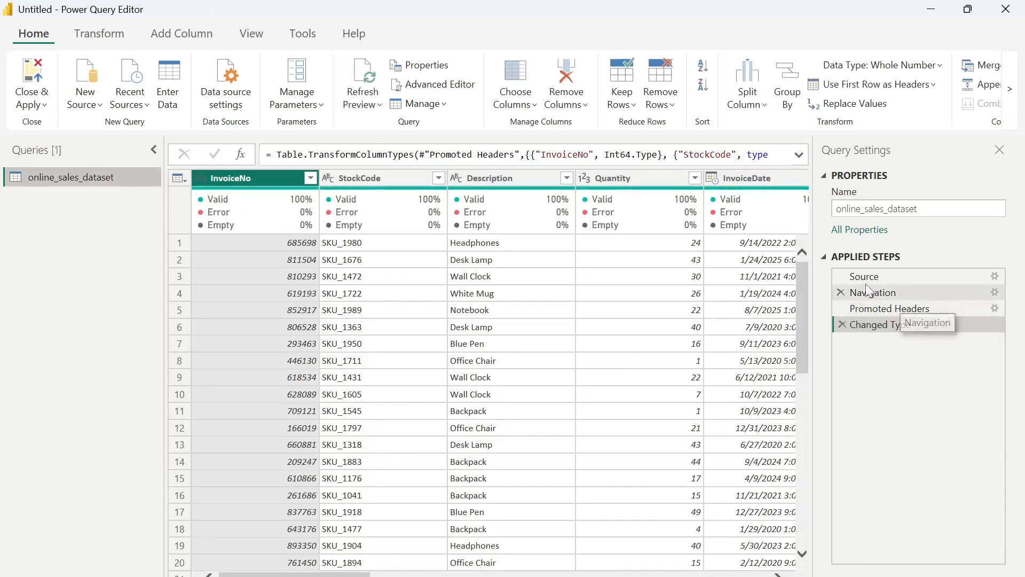
- Examine the query's applied steps Navigation, Promoted Headers and Changed Type to see how each affects the table
click(863, 308)
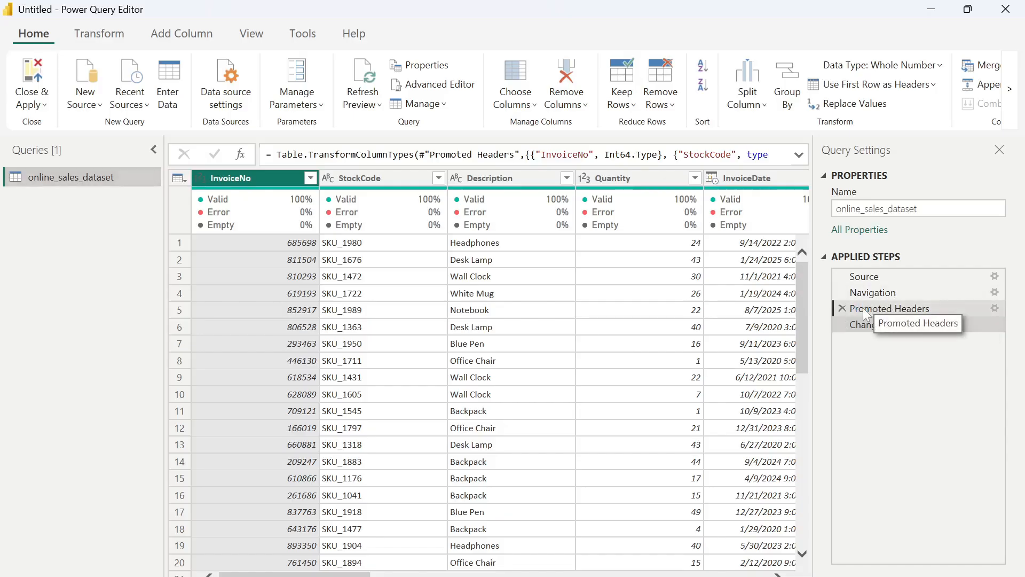
click(899, 290)
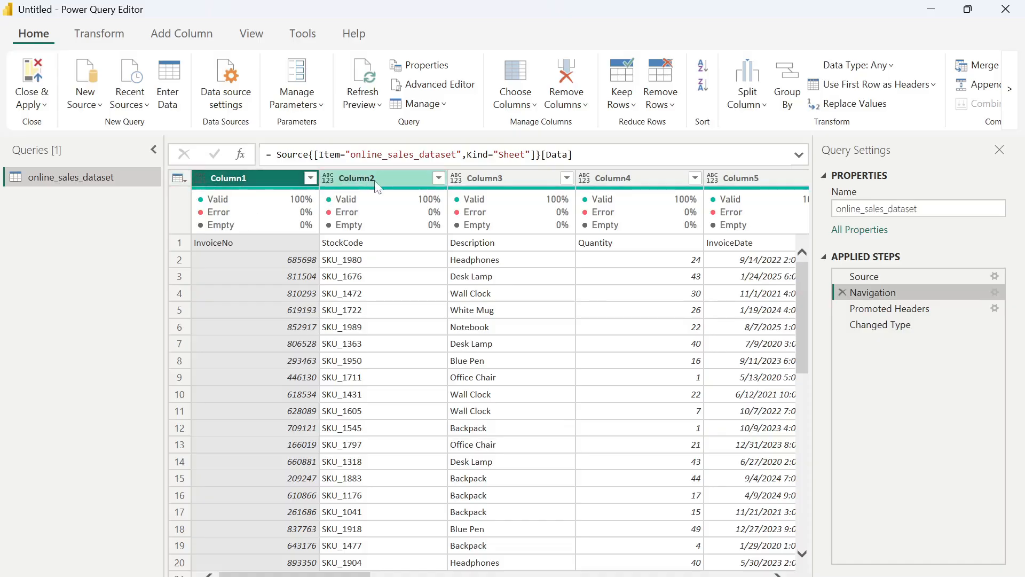
click(874, 310)
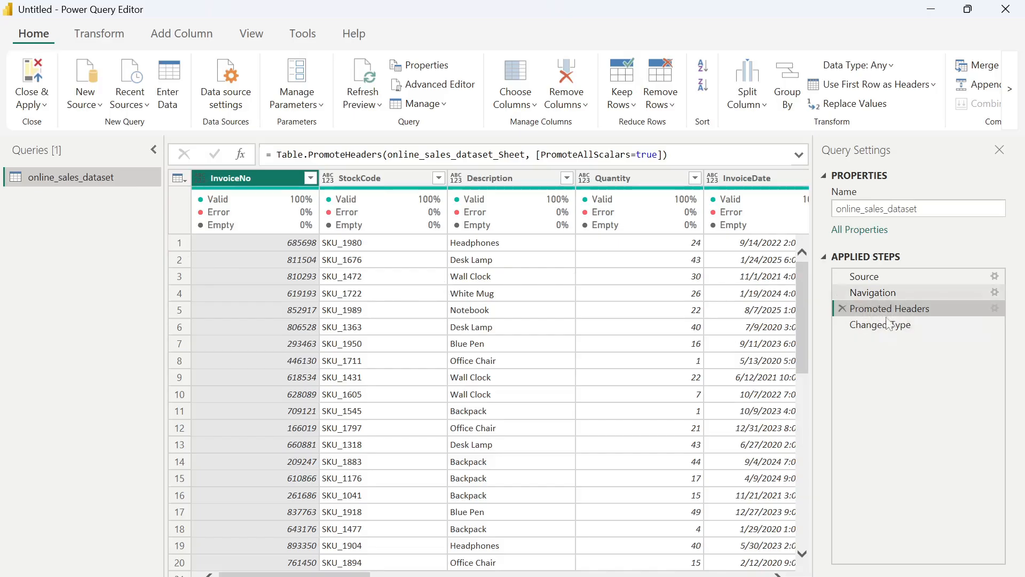
click(860, 325)
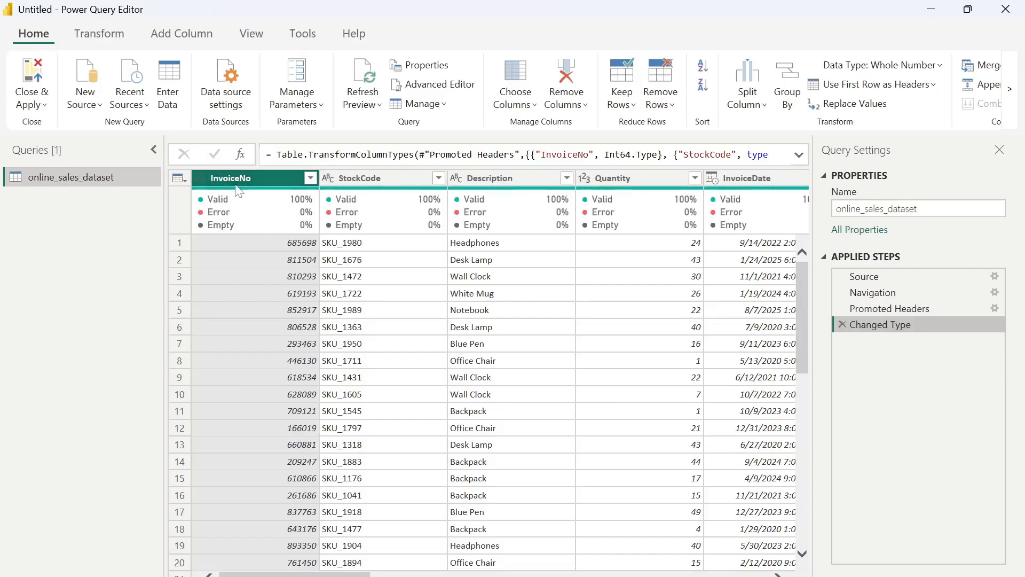
- Change the InvoiceNo column's data type to Text, replacing the existing type conversion
click(201, 178)
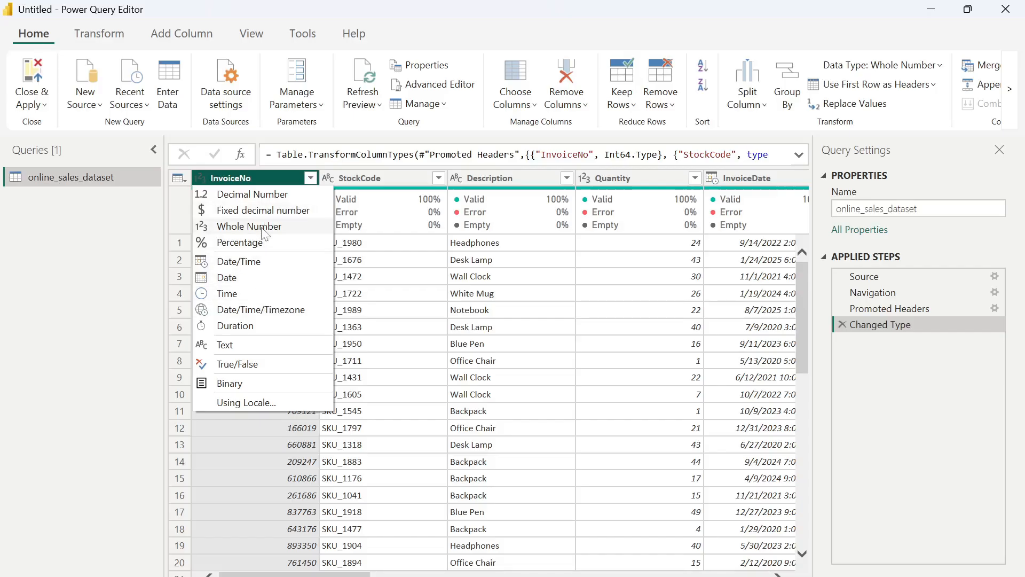
click(245, 343)
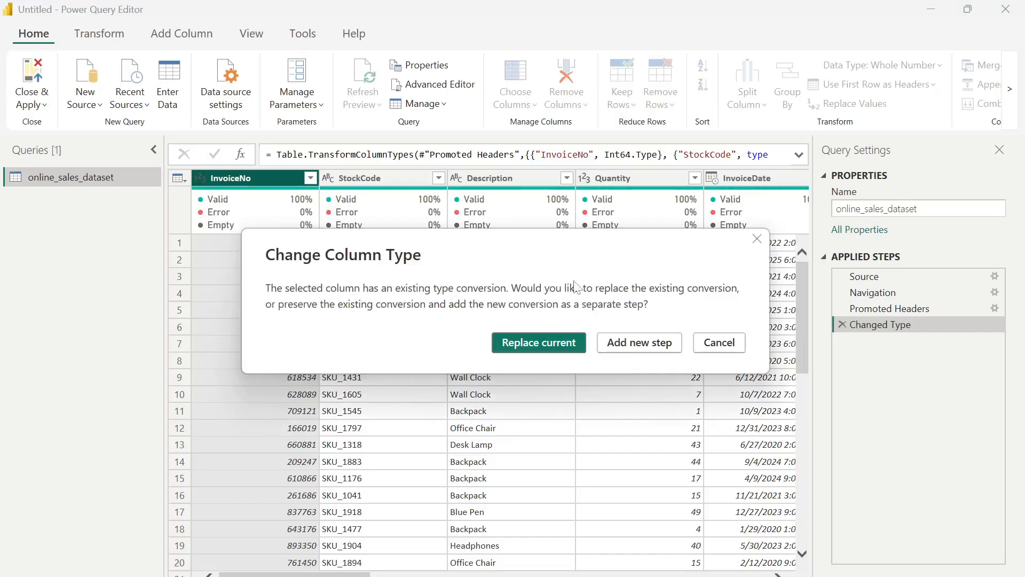
click(540, 344)
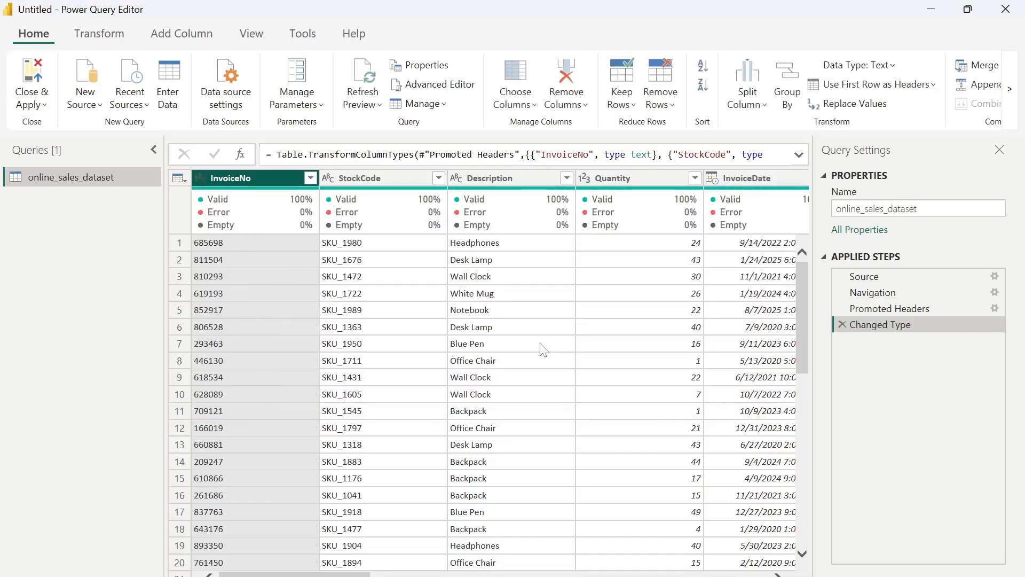
- Change the CustomerID column's data type to Text, replacing the existing type conversion
drag(294, 574, 503, 572)
click(379, 179)
click(377, 179)
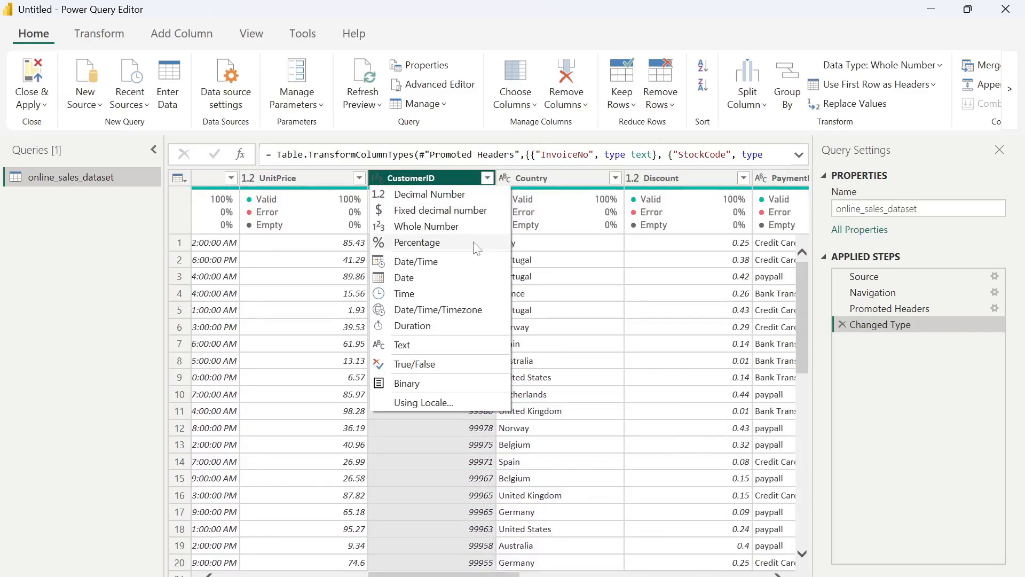
click(432, 346)
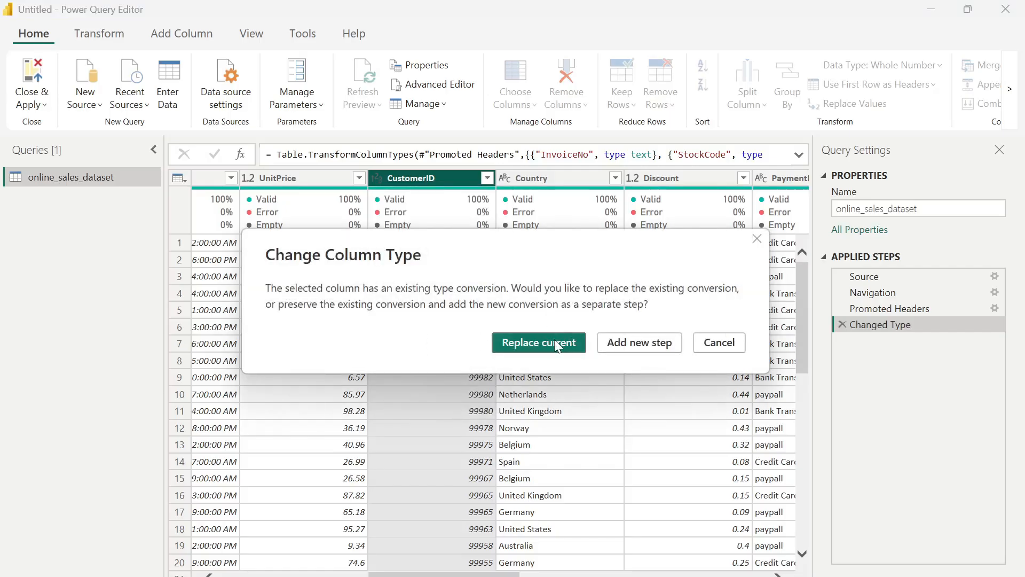
click(554, 342)
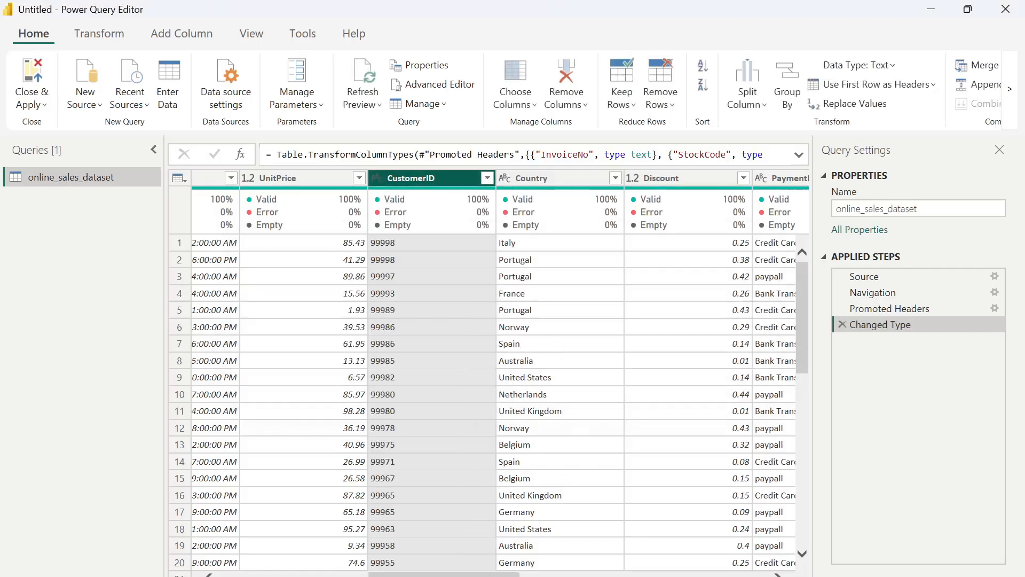
- Transform the InvoiceDate column to Date Only so that the time part is dropped
drag(501, 574, 412, 518)
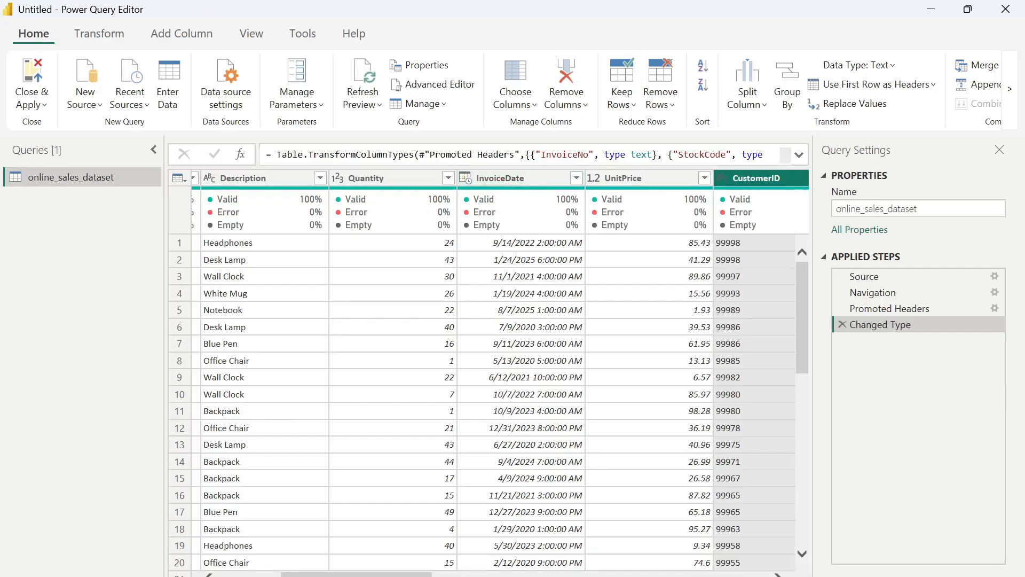
click(518, 180)
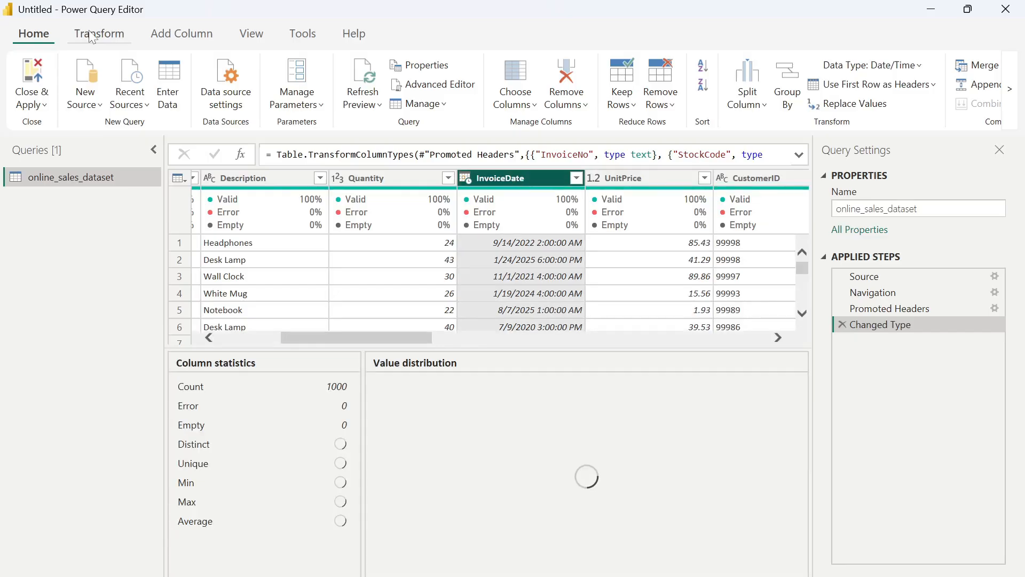
click(85, 35)
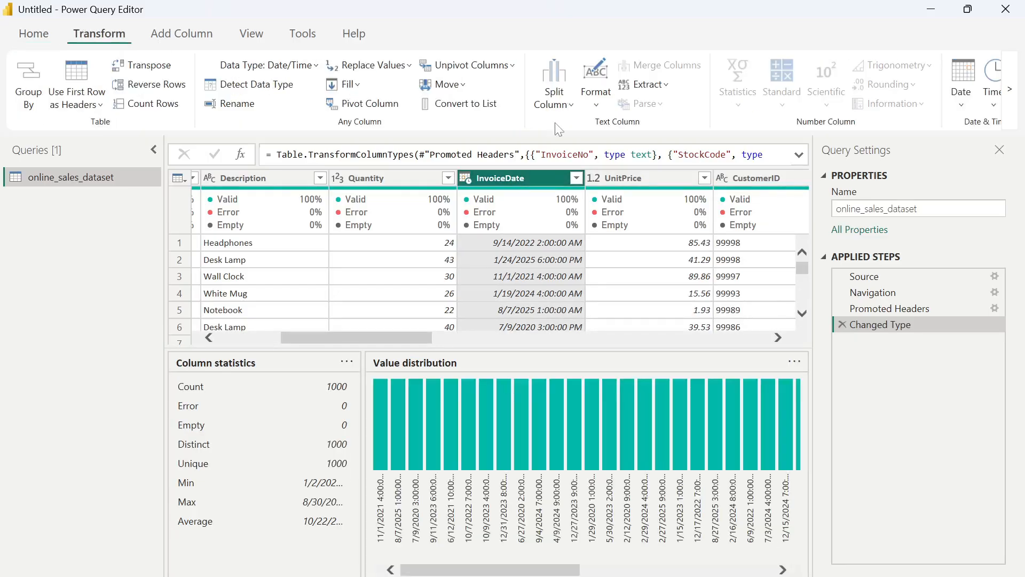
click(965, 111)
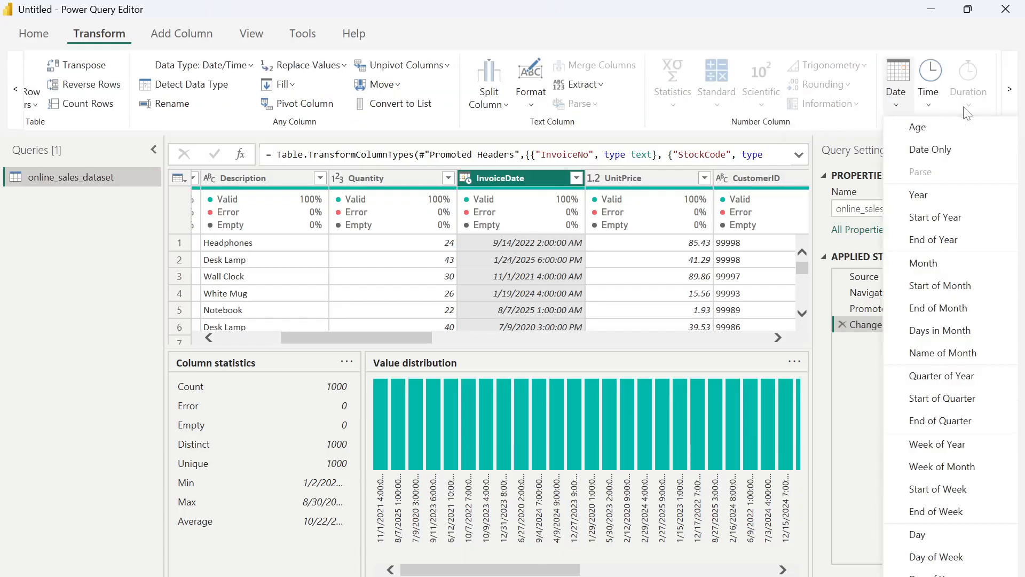
click(937, 152)
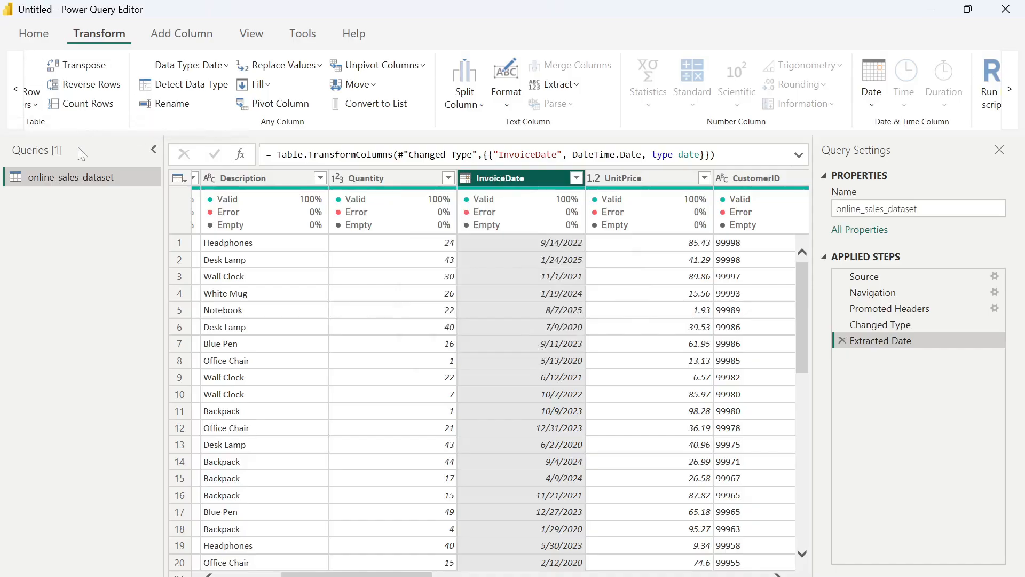
- Rename the online_sales_dataset query as Sales
double_click(86, 177)
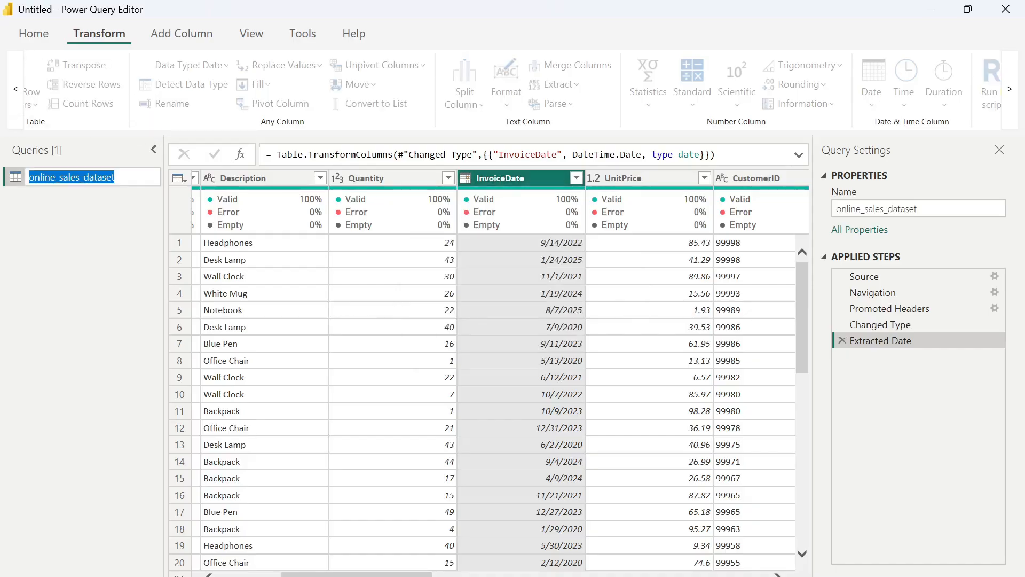
text(Sales)
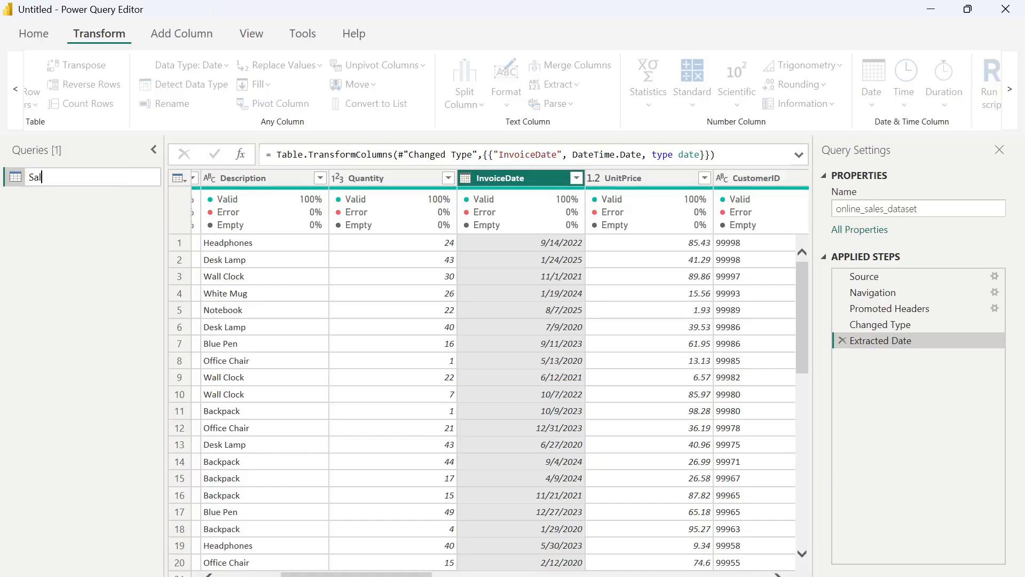
key(Return)
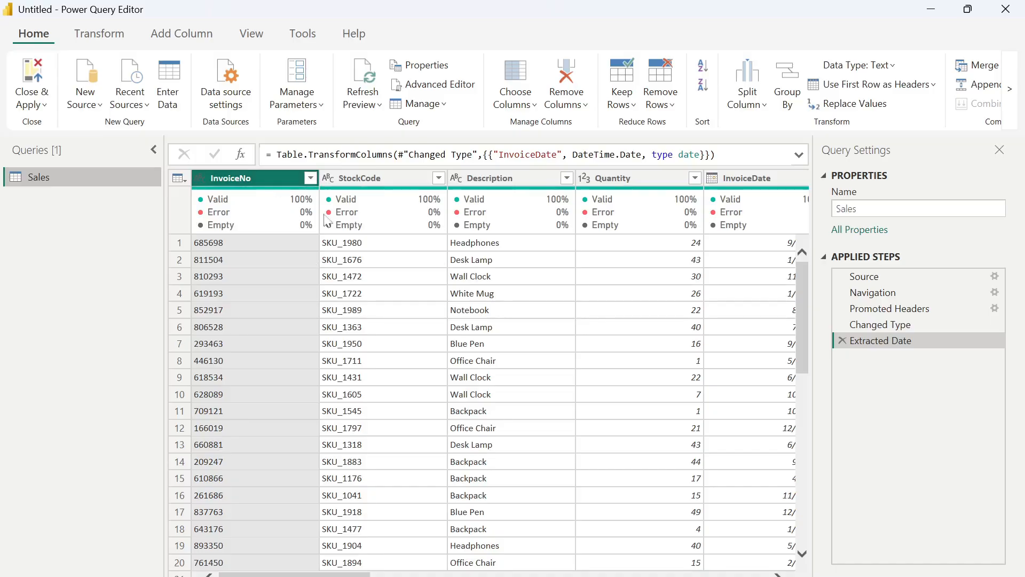
- Check the InvoiceNo column's profile statistics and remove the duplicates from that column
click(251, 34)
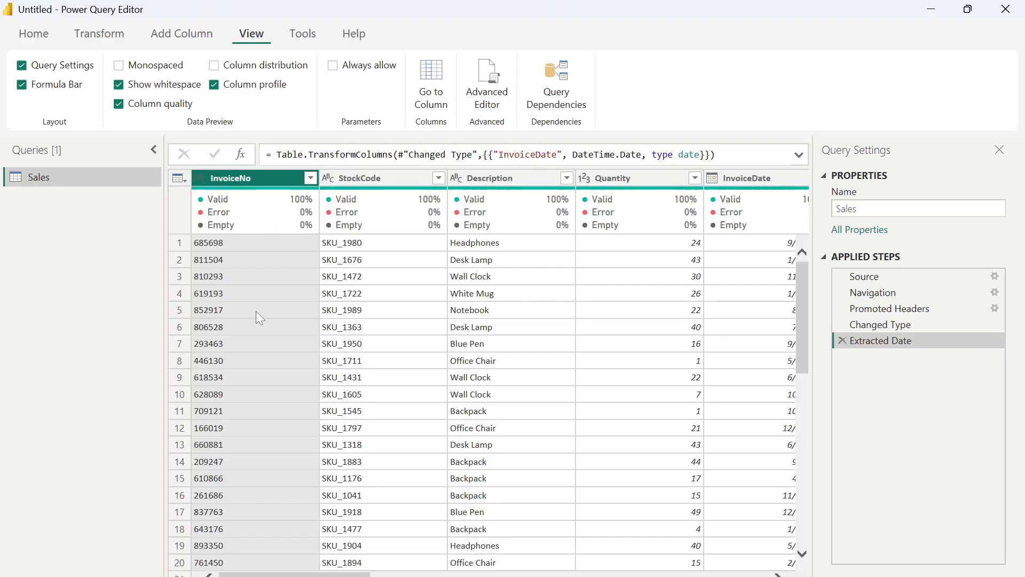
click(277, 177)
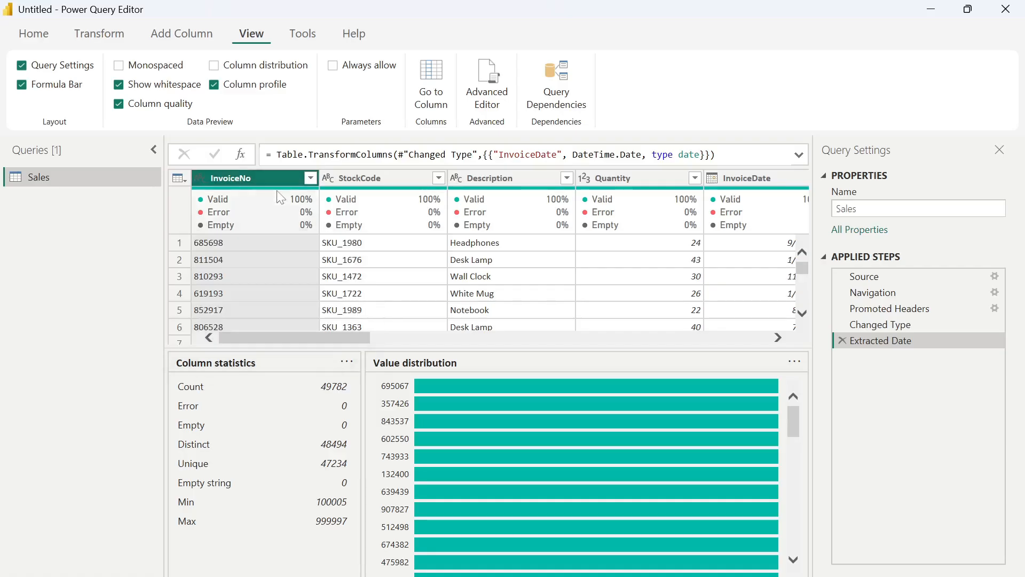
right_click(270, 175)
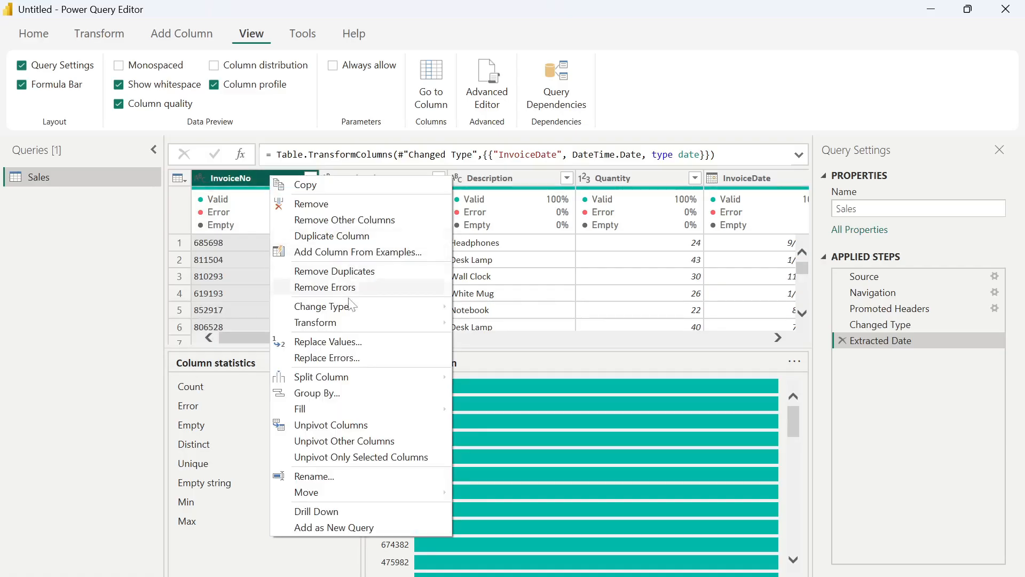
click(338, 272)
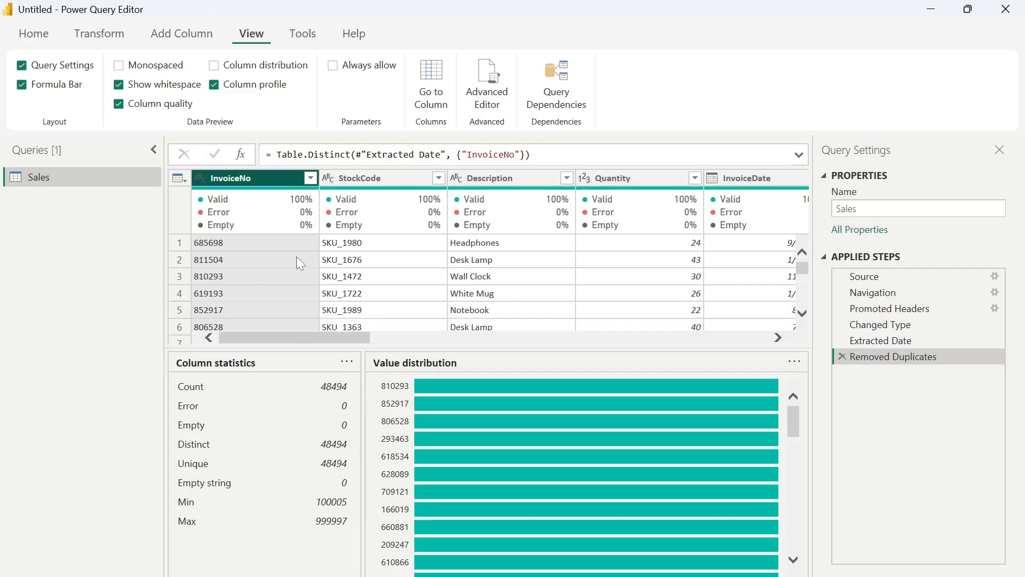
- Close Power Query and apply the pending changes, then show the loaded Sales table in Table view
click(38, 34)
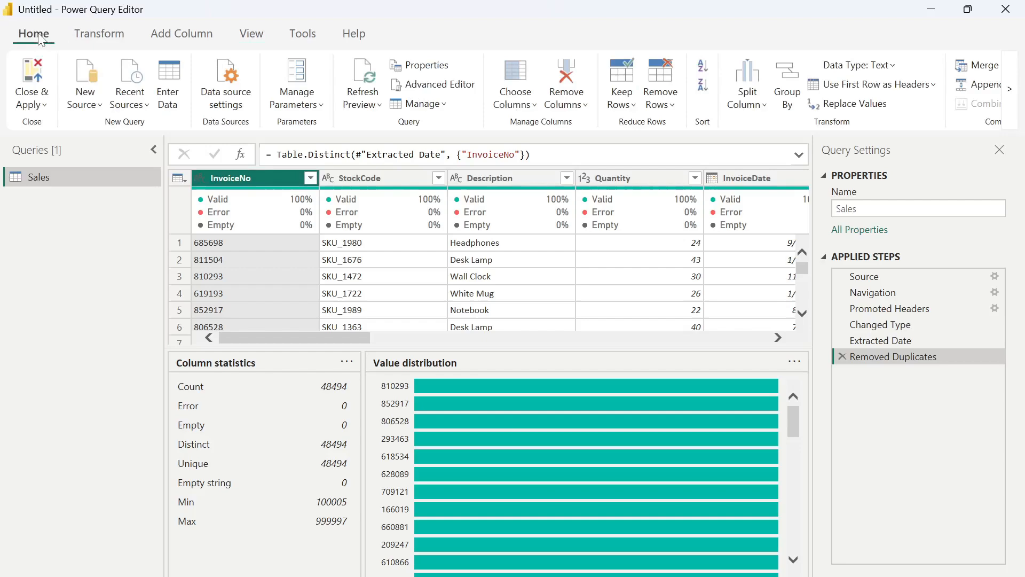
click(44, 104)
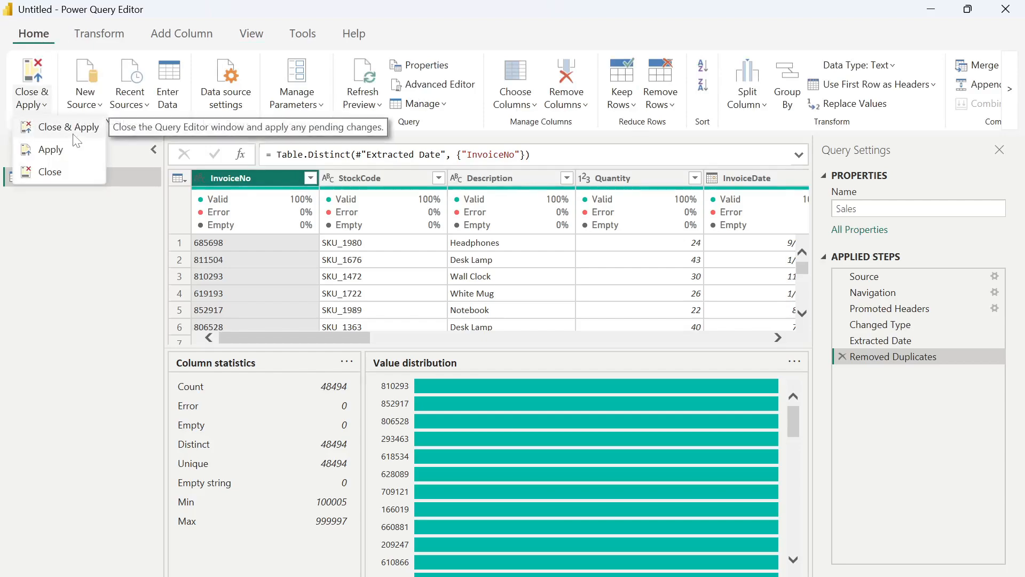
click(75, 134)
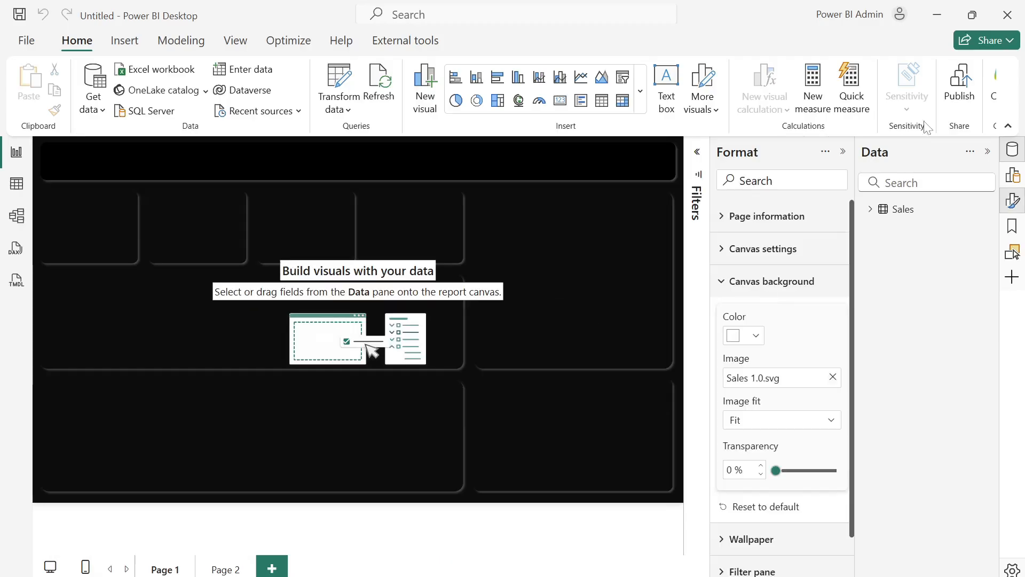
click(843, 152)
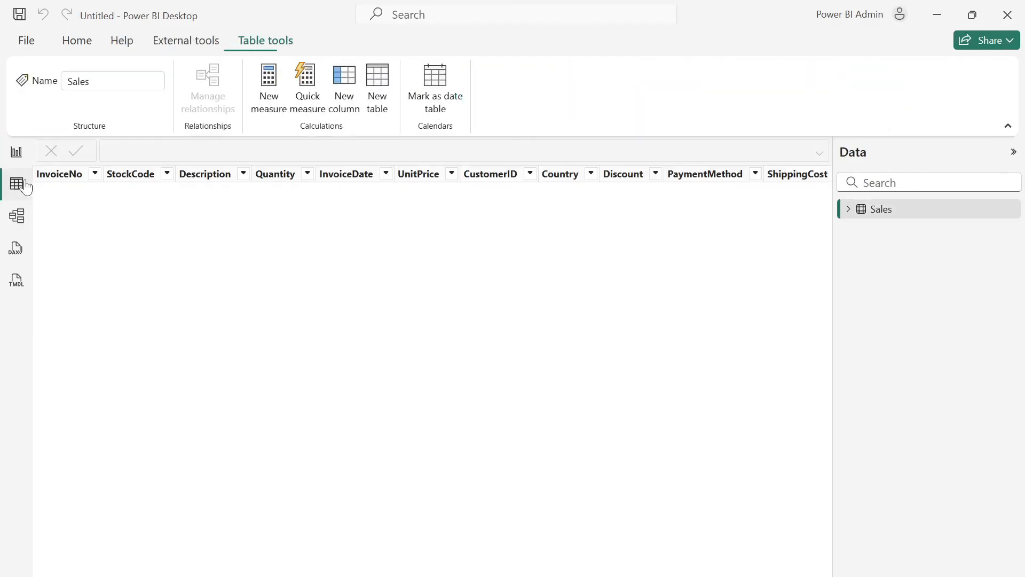
click(19, 183)
- Create a new calculated table named Date Table and begin its formula with the CALENDAR function
click(379, 107)
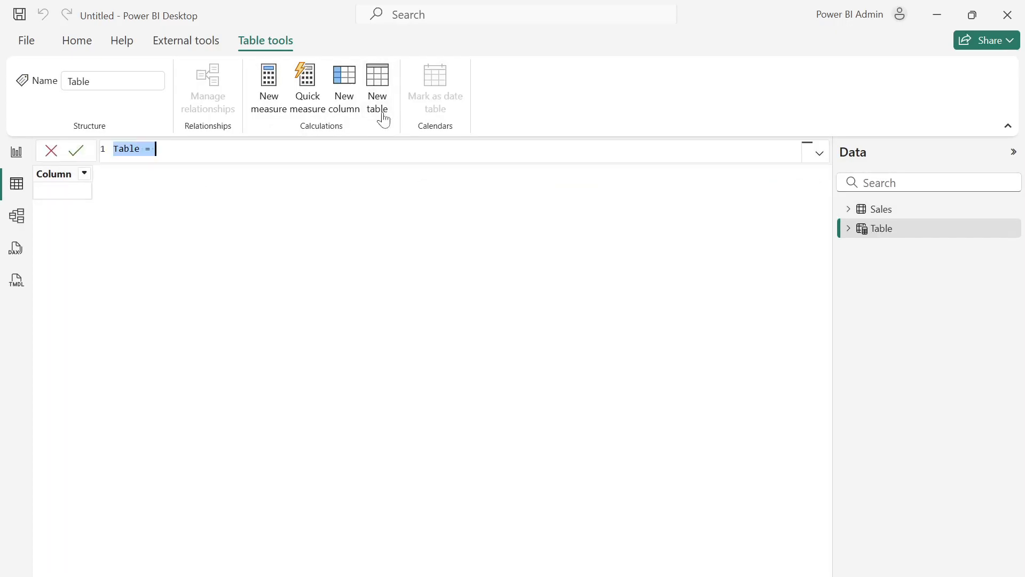
text(Dat)
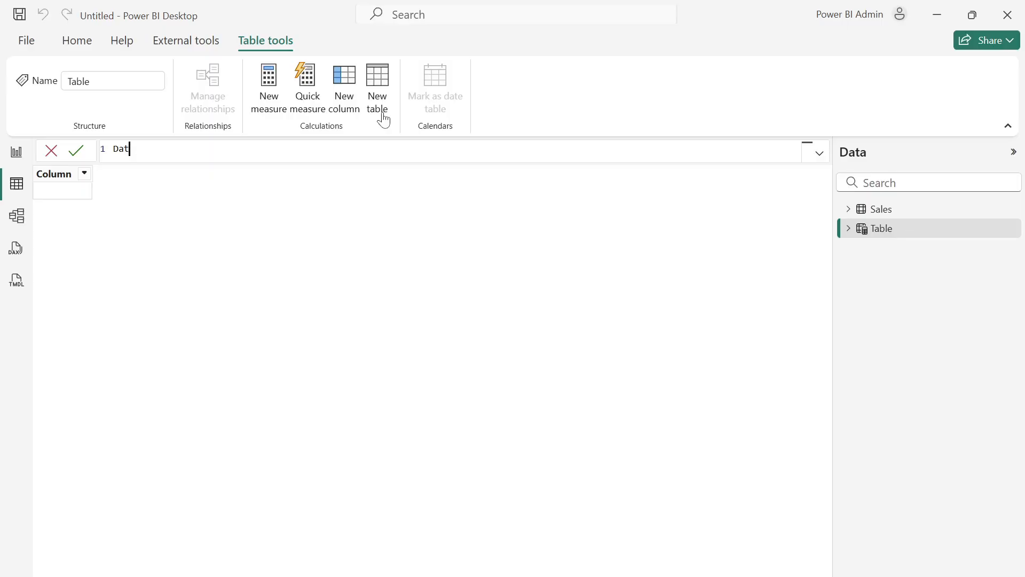
text(e Table = )
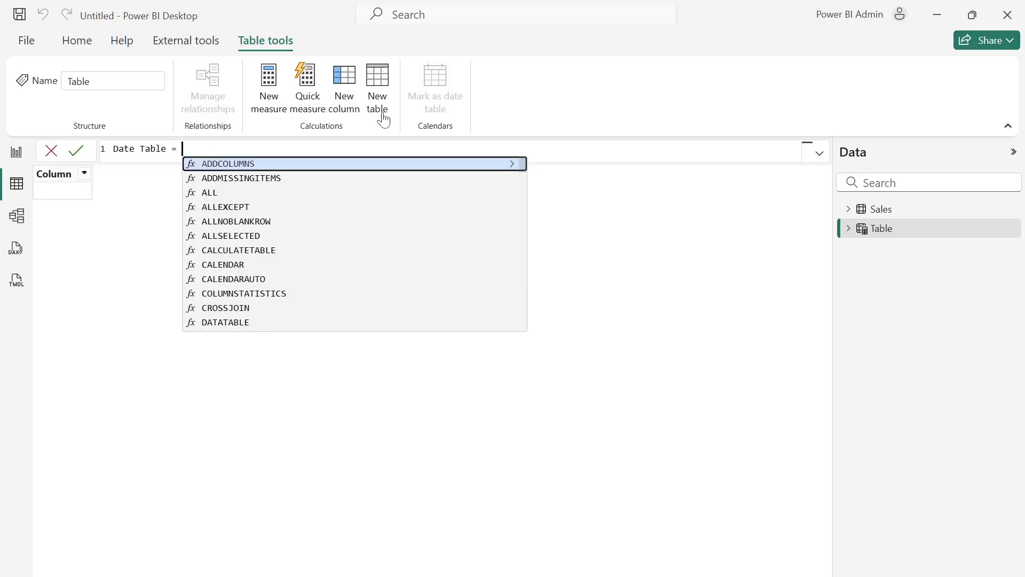
text(ca)
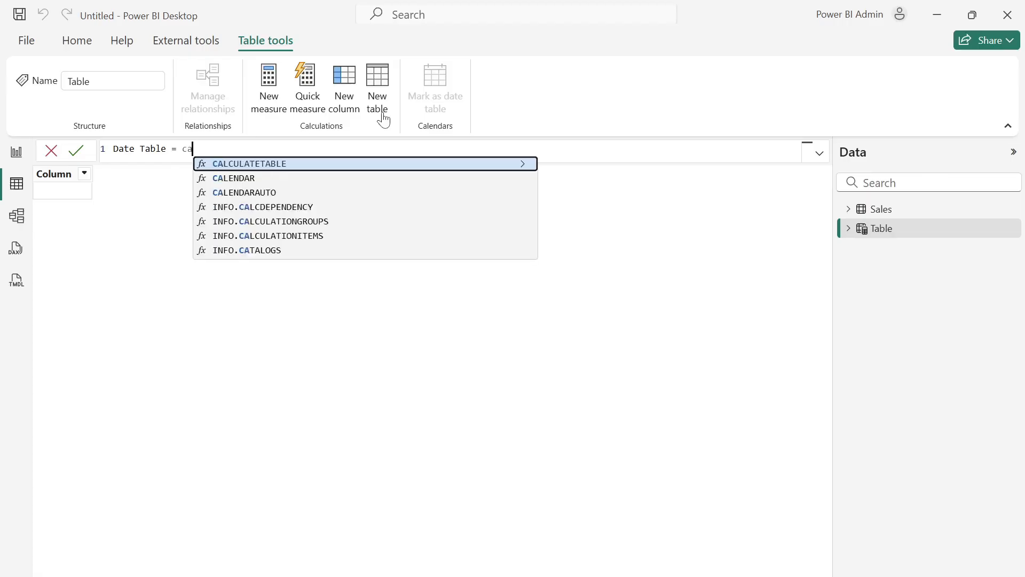
click(242, 179)
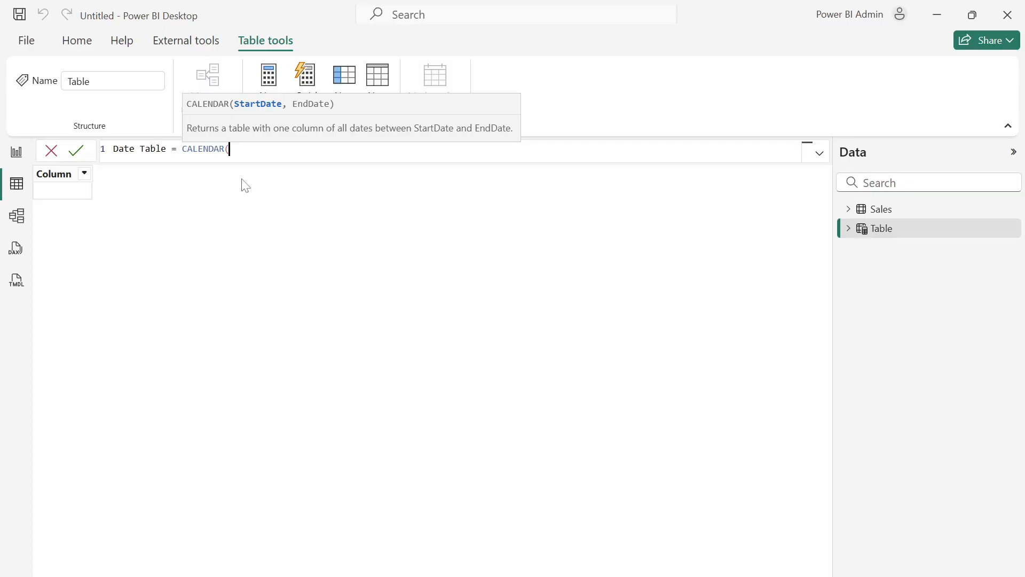
- Enter MIN(Sales[InvoiceDate]) as the start date argument of the CALENDAR function
text(min)
key(Tab)
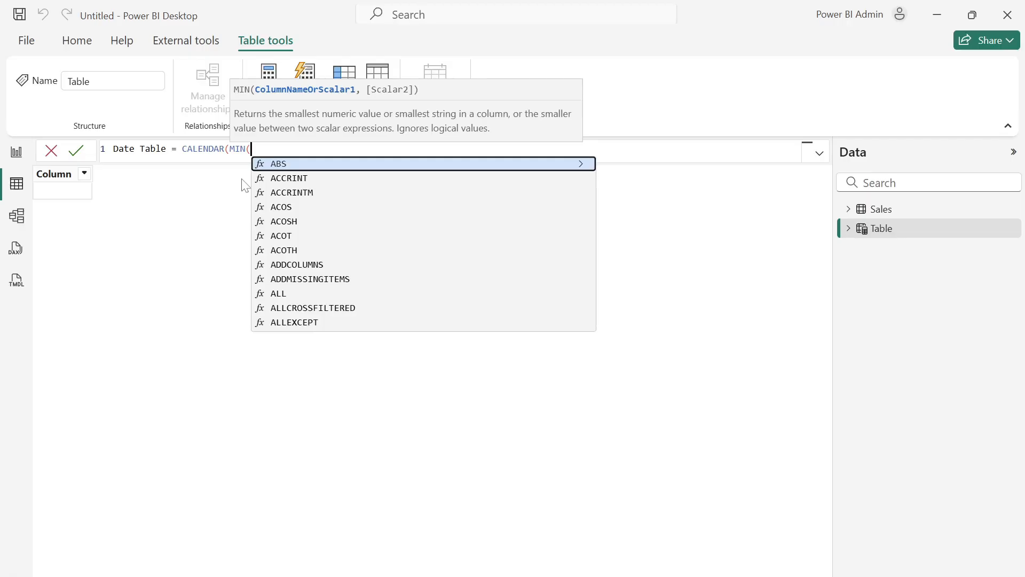
text(inv)
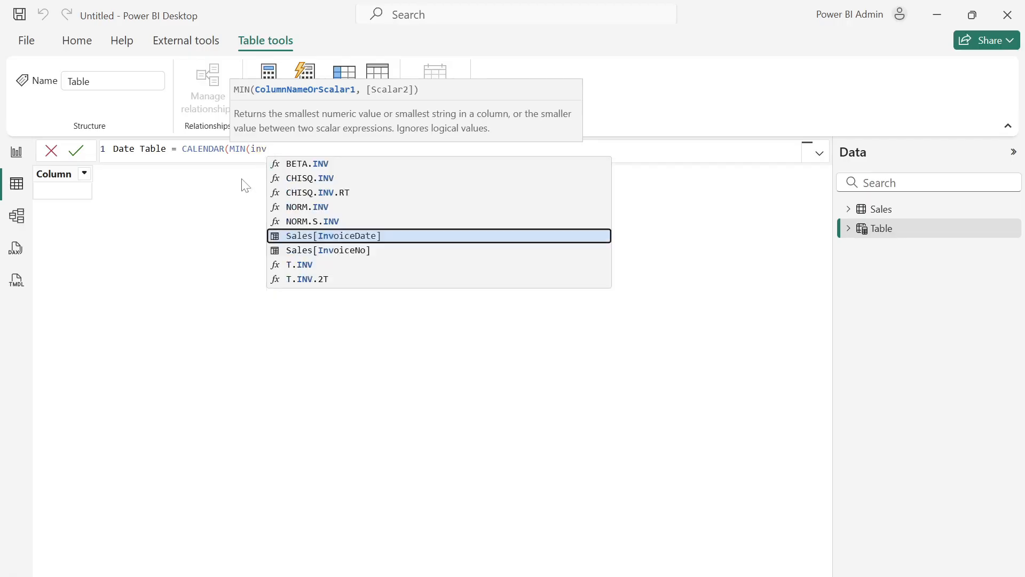
click(358, 239)
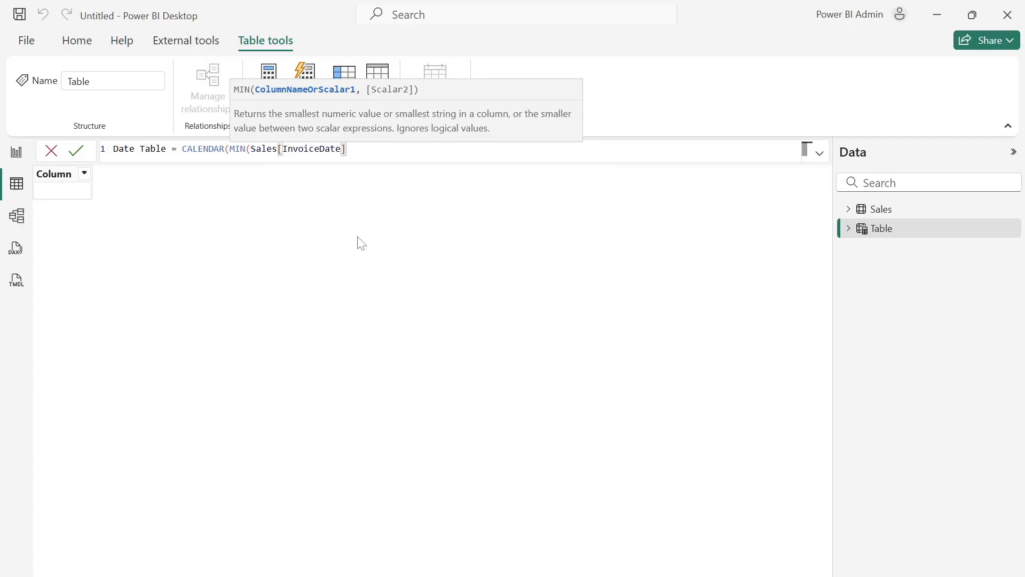
text())
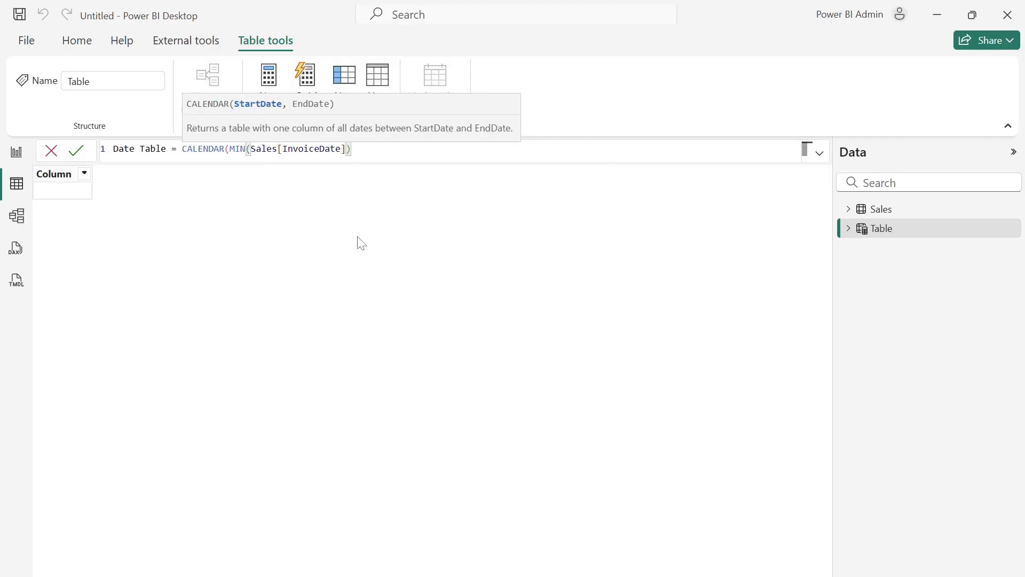
text(,)
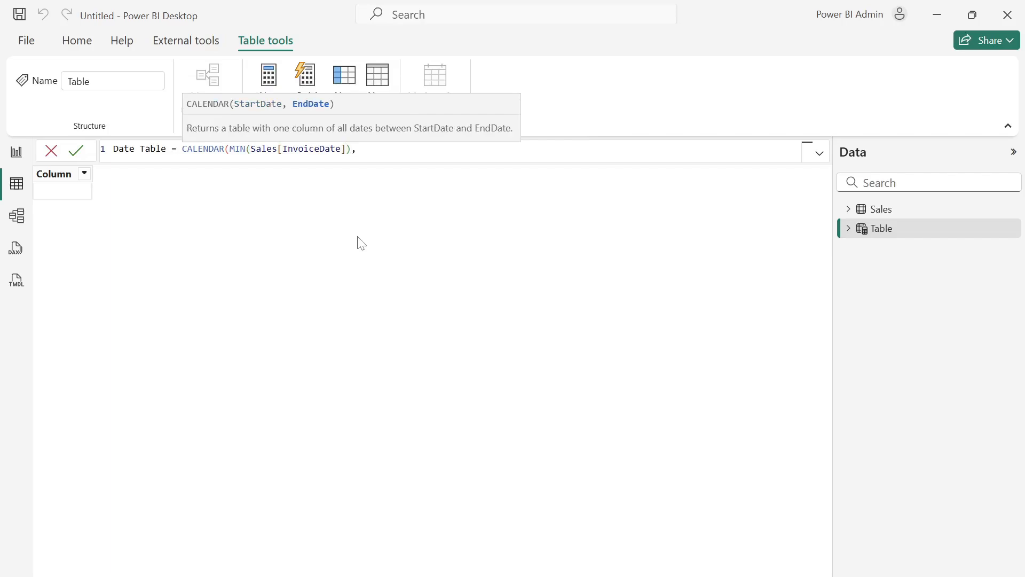
text(max)
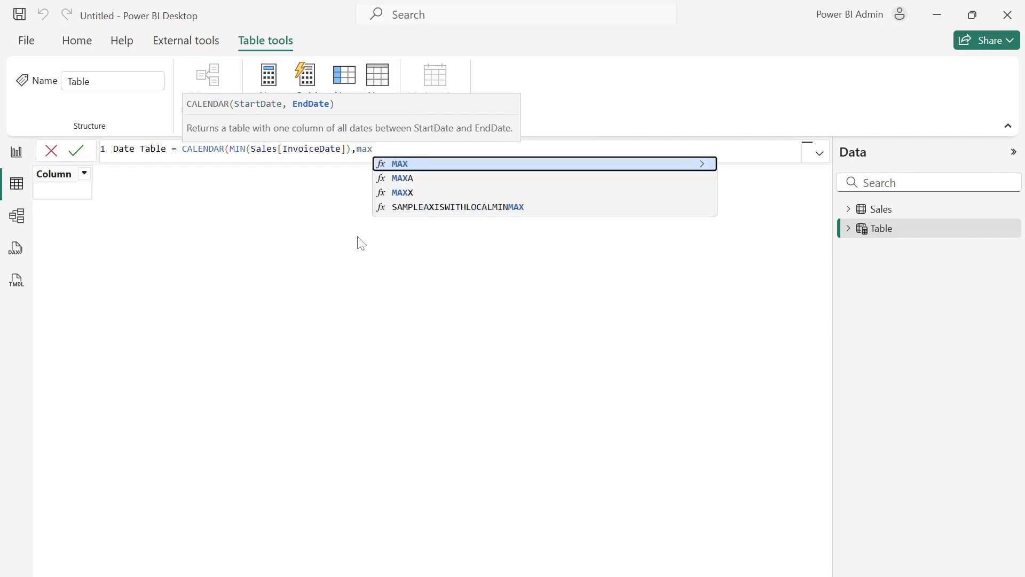
- Enter MAX(Sales[InvoiceDate]) as the end date argument of the CALENDAR function and commit the Date Table formula
key(Tab)
text(invo)
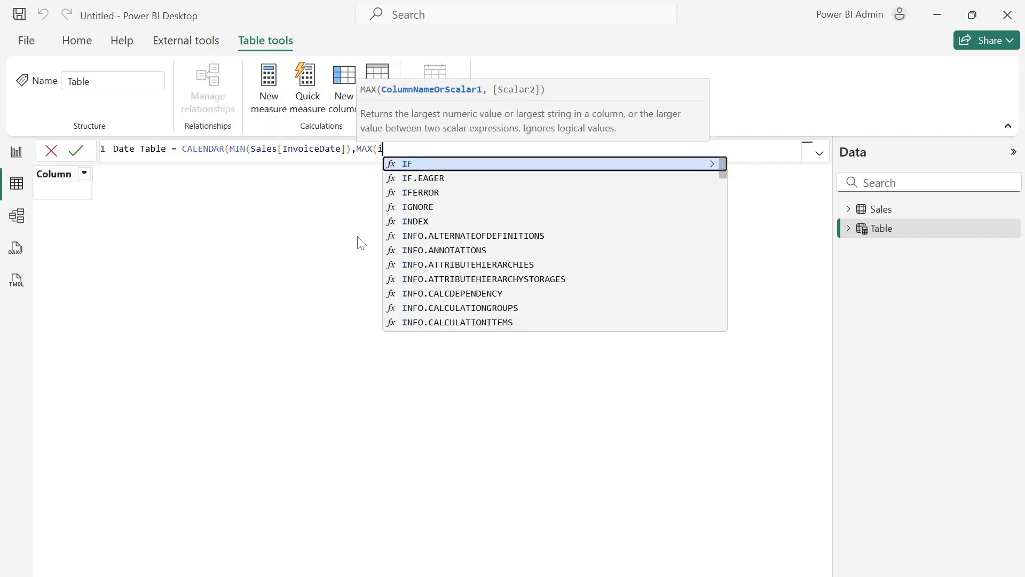
key(Tab)
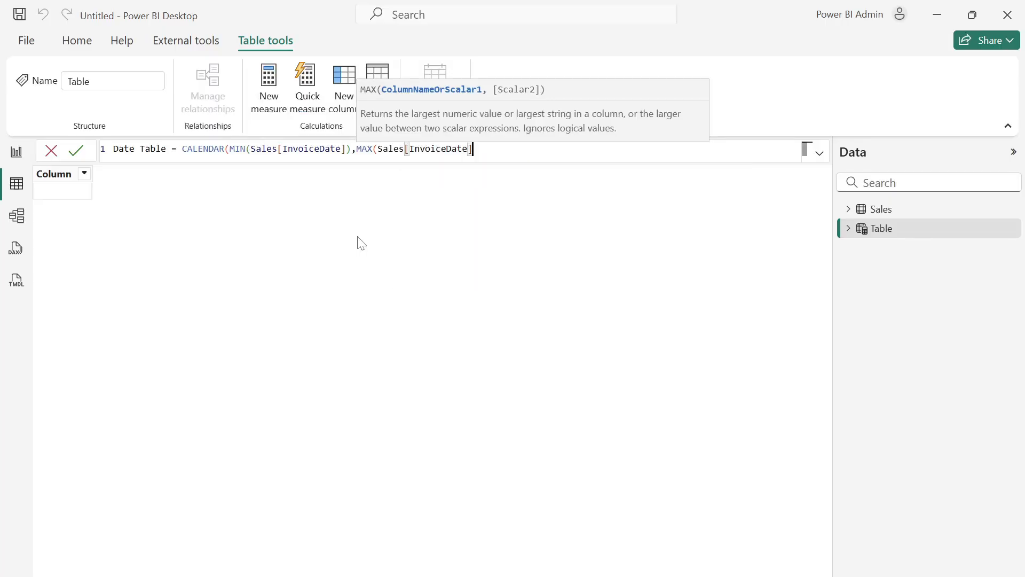
text())
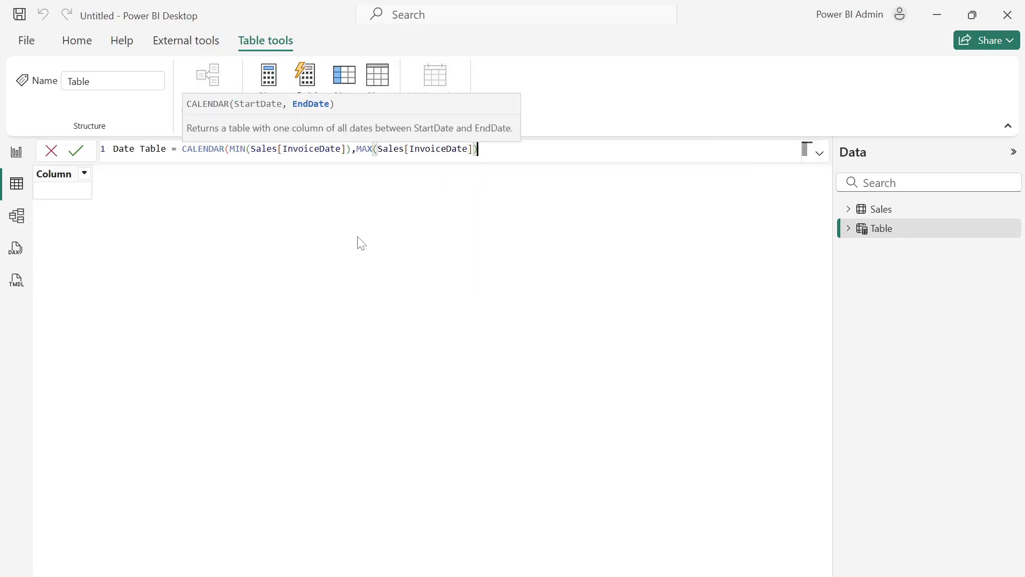
text())
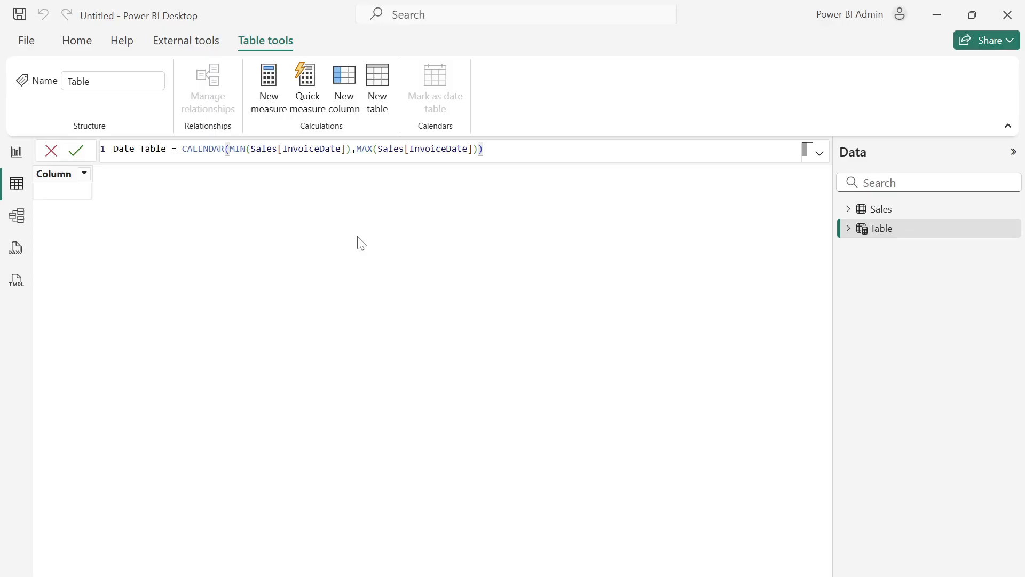
key(Return)
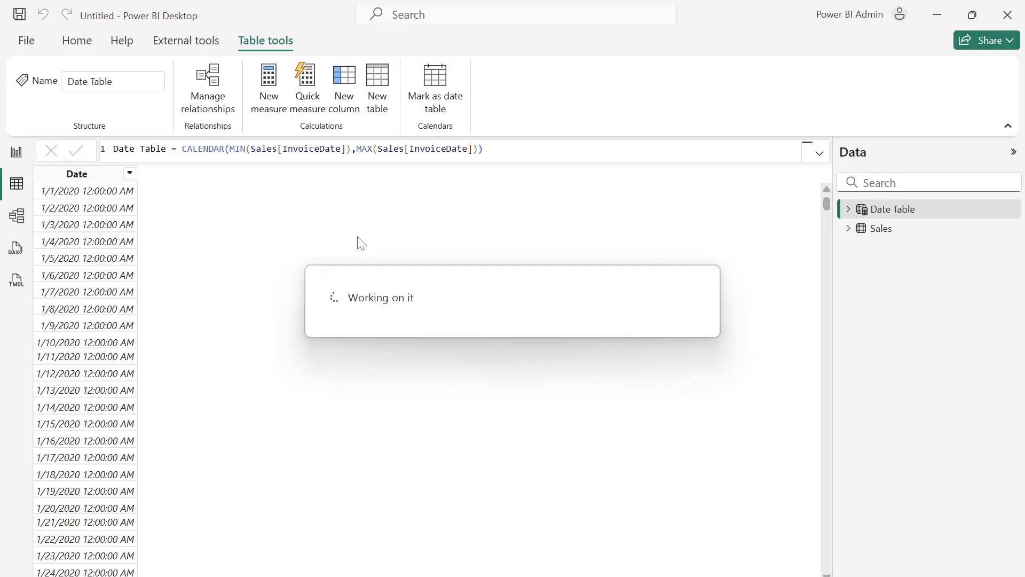
- Set the Date column's data type to Date and its format to dd/mm/yyyy
click(78, 175)
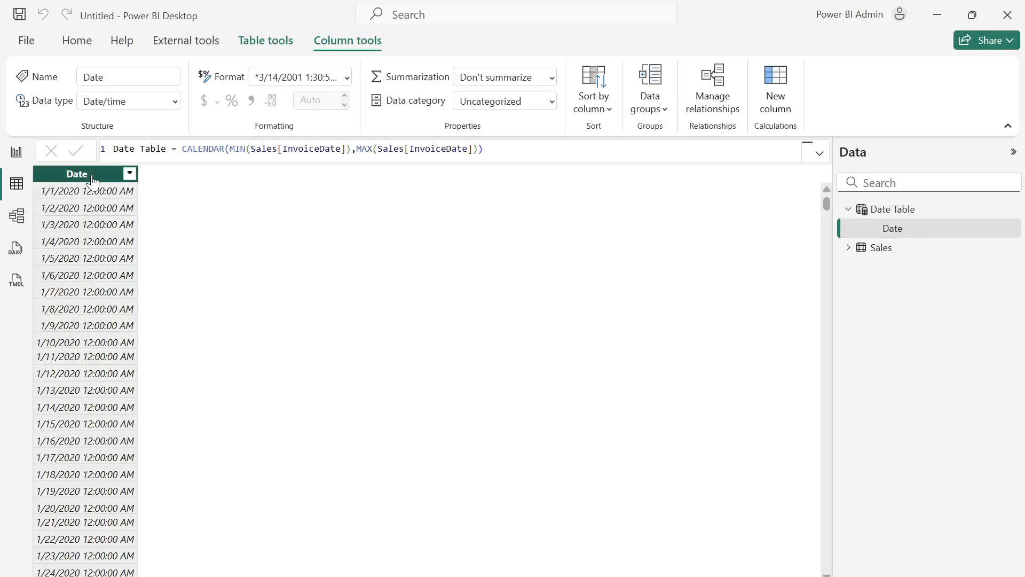
click(172, 101)
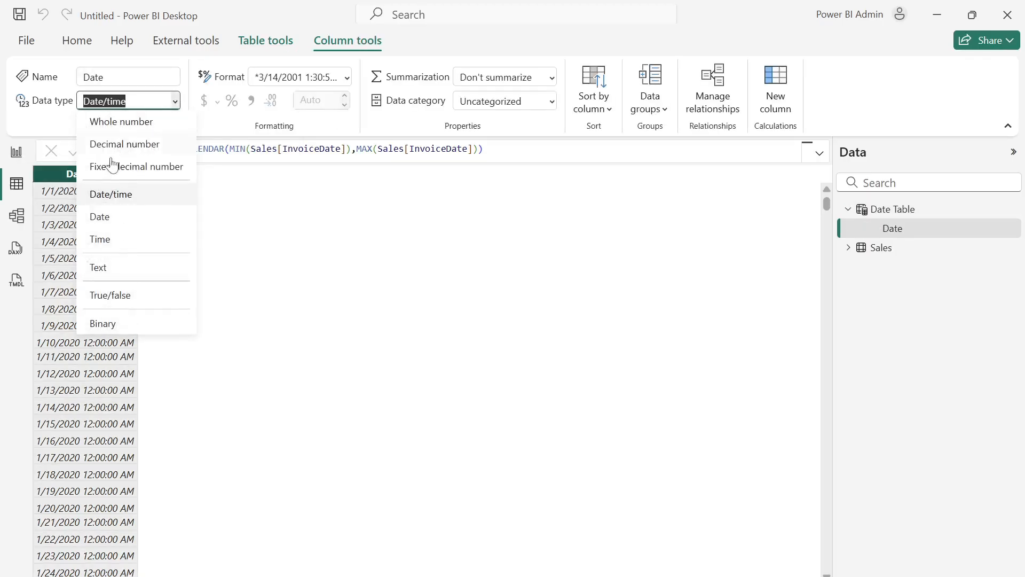
click(129, 216)
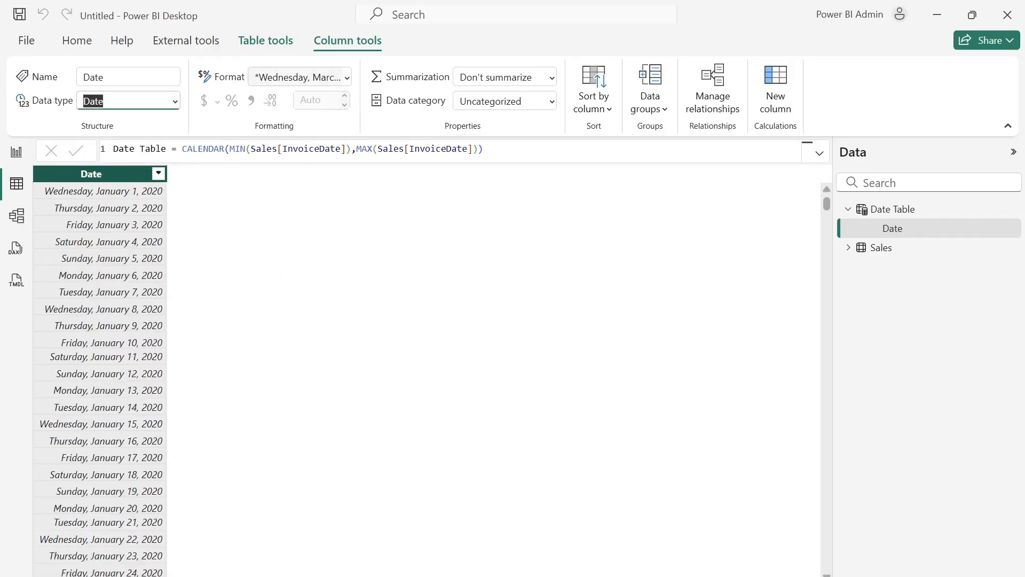
click(349, 77)
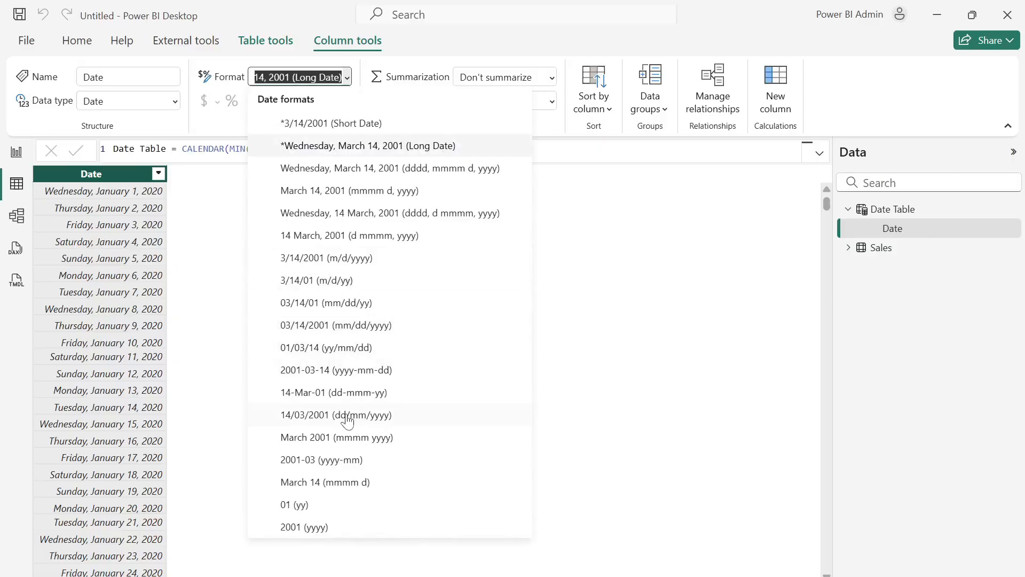
click(348, 419)
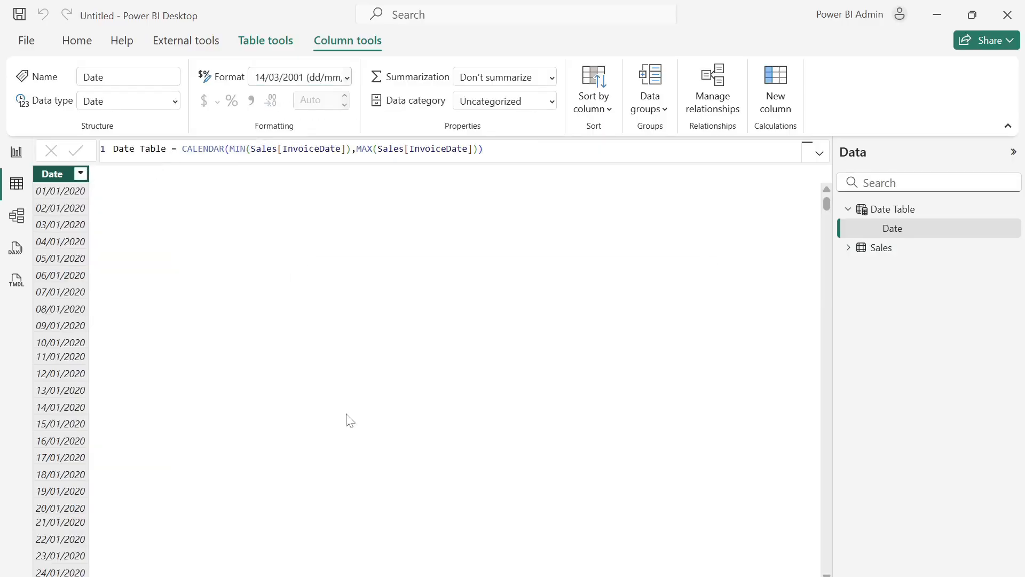
- Add a calculated column to the Date Table with the formula Year = YEAR('Date Table'[Date])
click(777, 113)
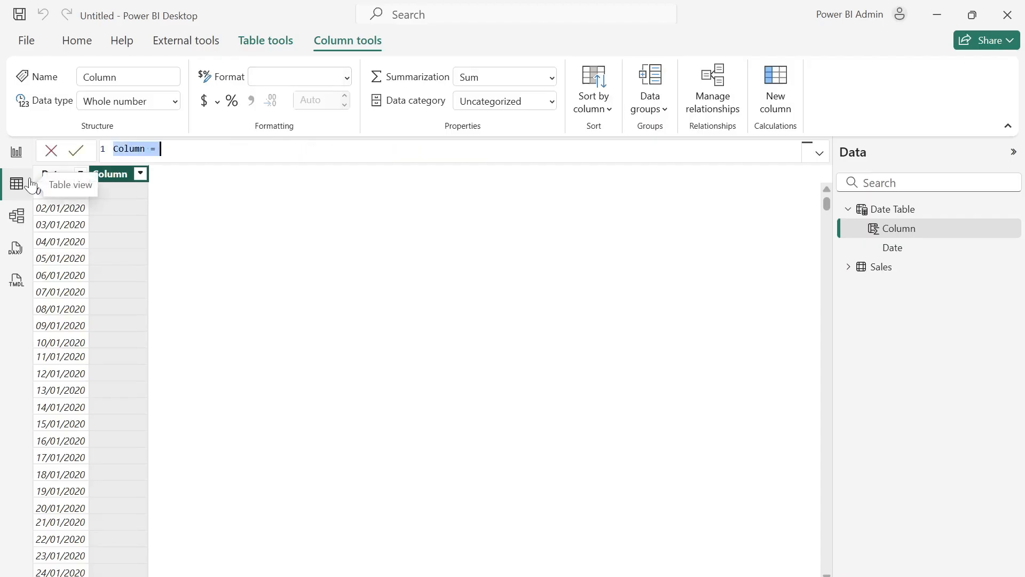
text(Year )
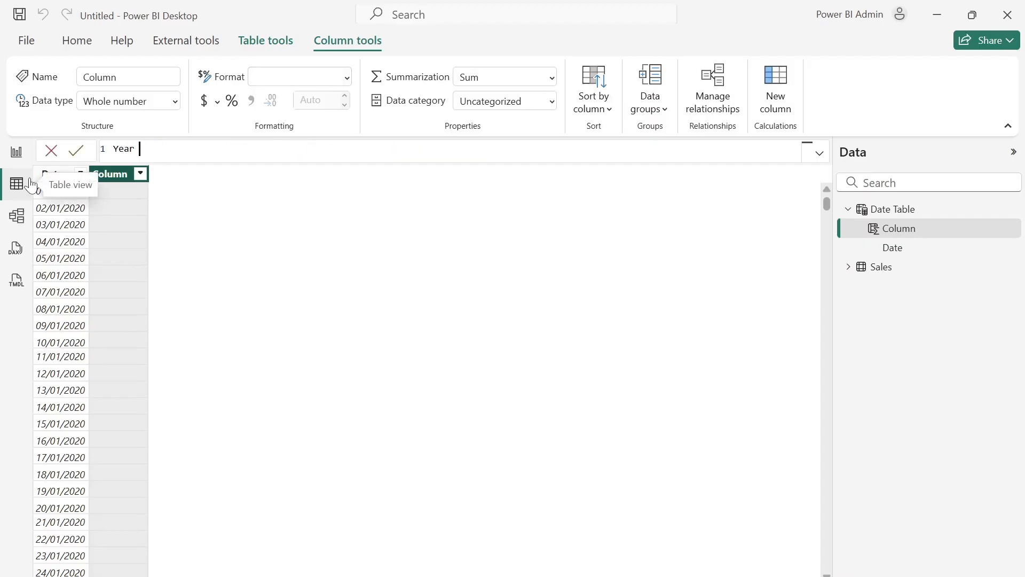
text(= year)
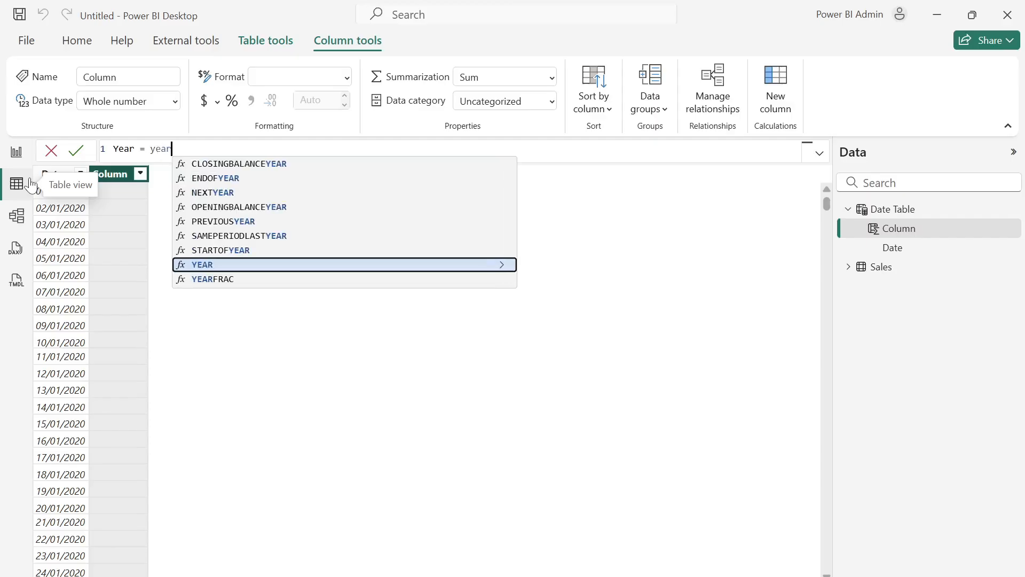
key(Tab)
text(date)
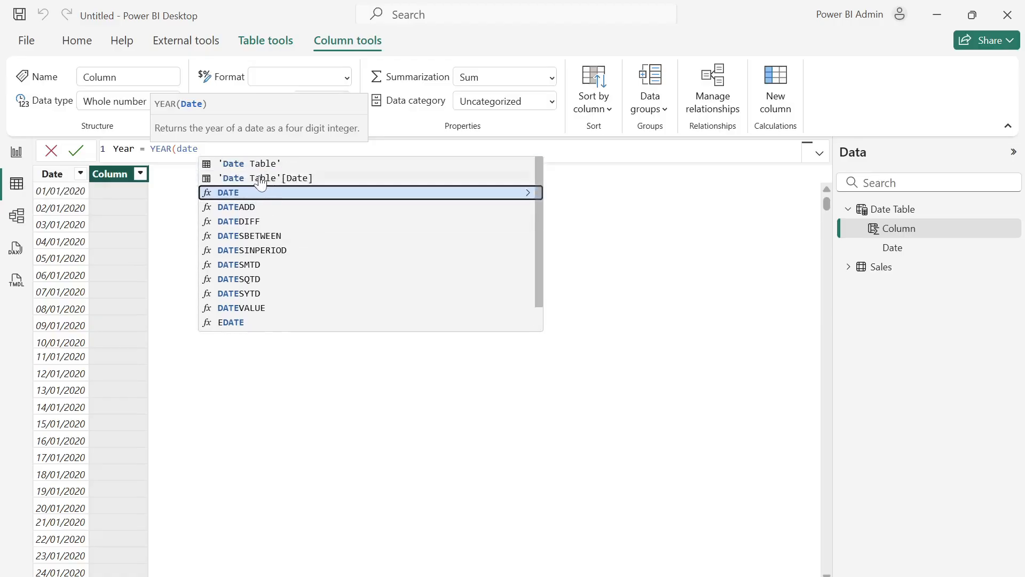
click(261, 182)
text())
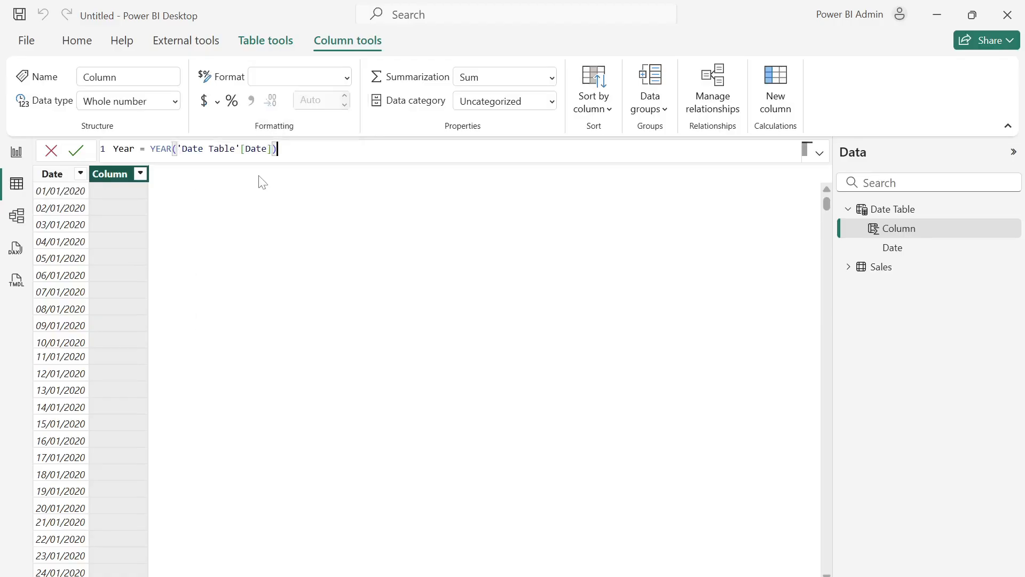
key(Return)
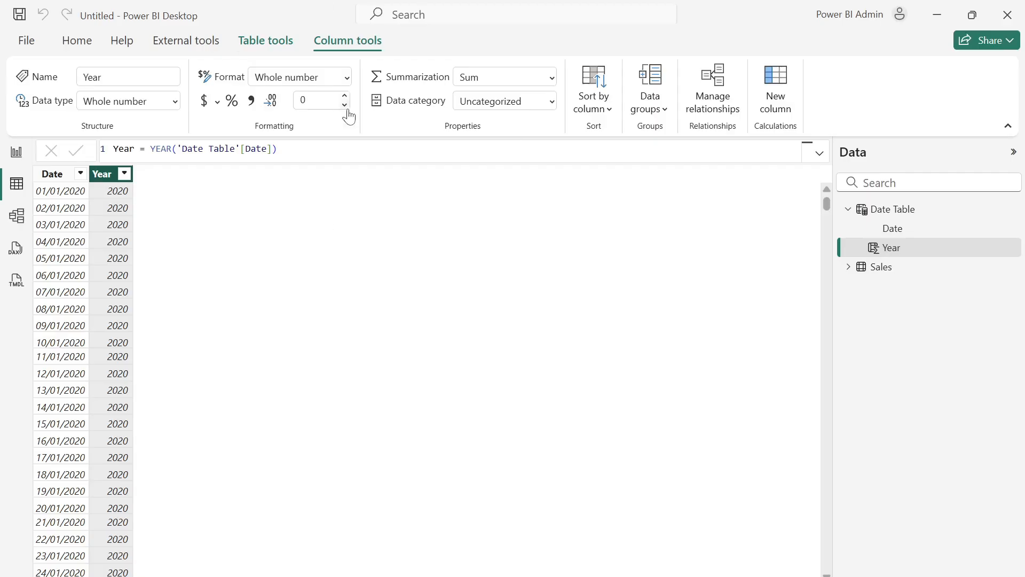
- Add a calculated column to the Date Table with the formula Month Number = MONTH('Date Table'[Date])
click(778, 102)
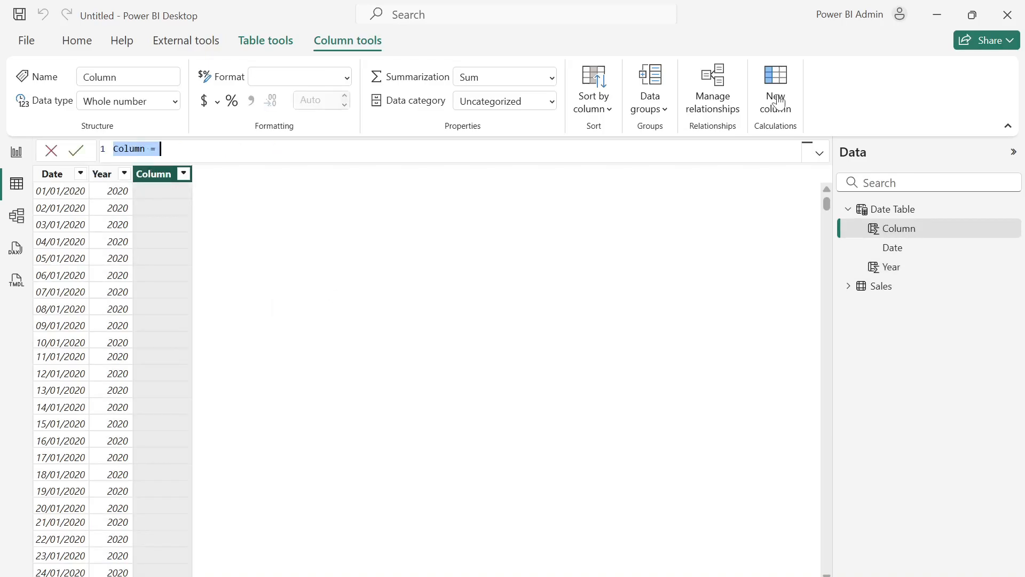
text(m)
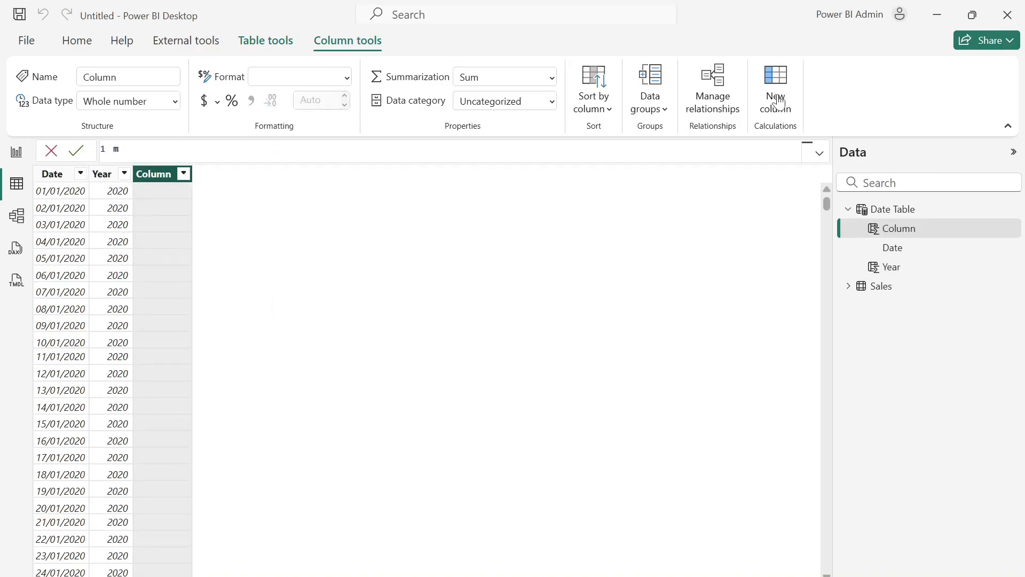
text(onth Number = MONTH()
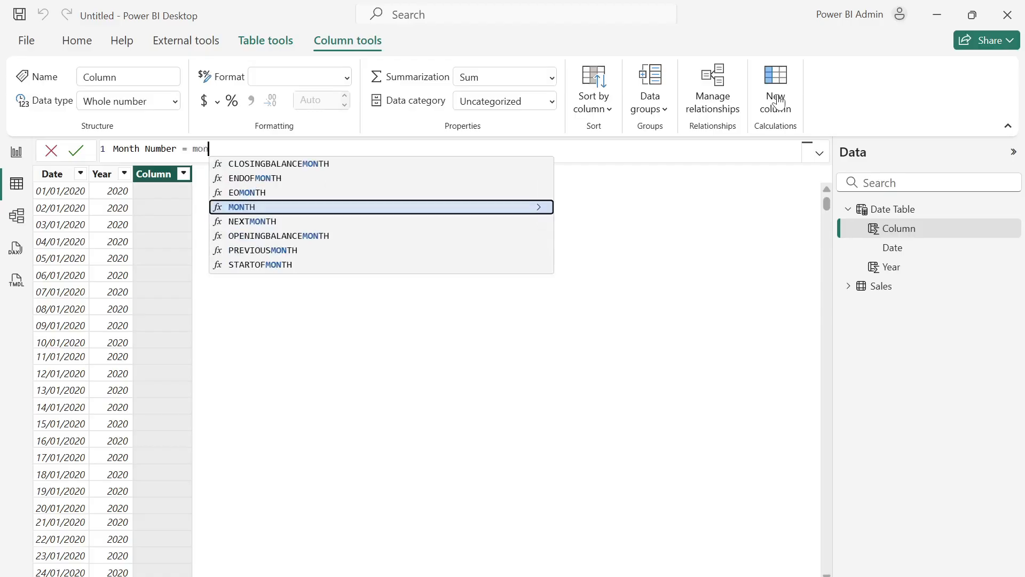
text(date)
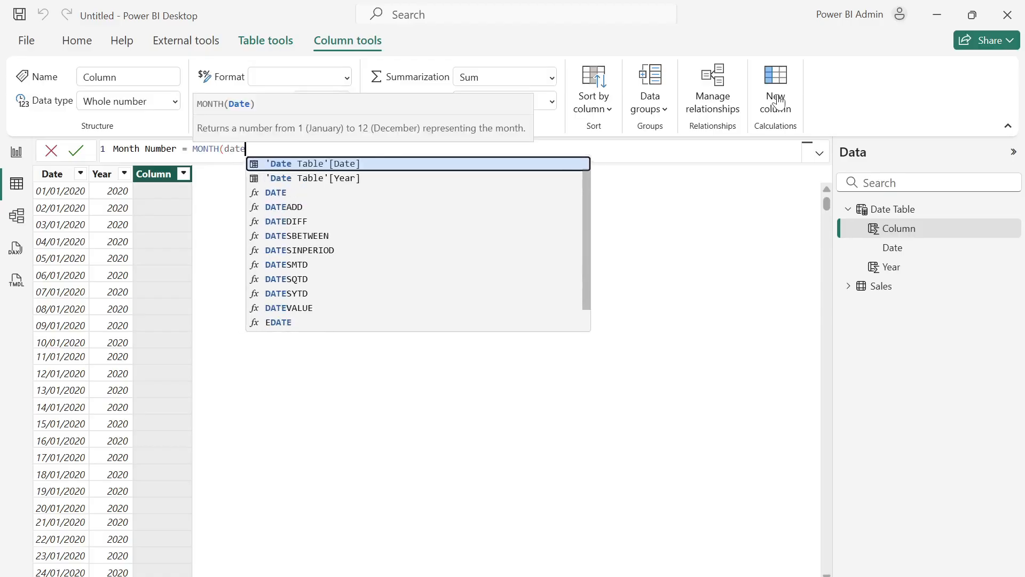
key(Tab)
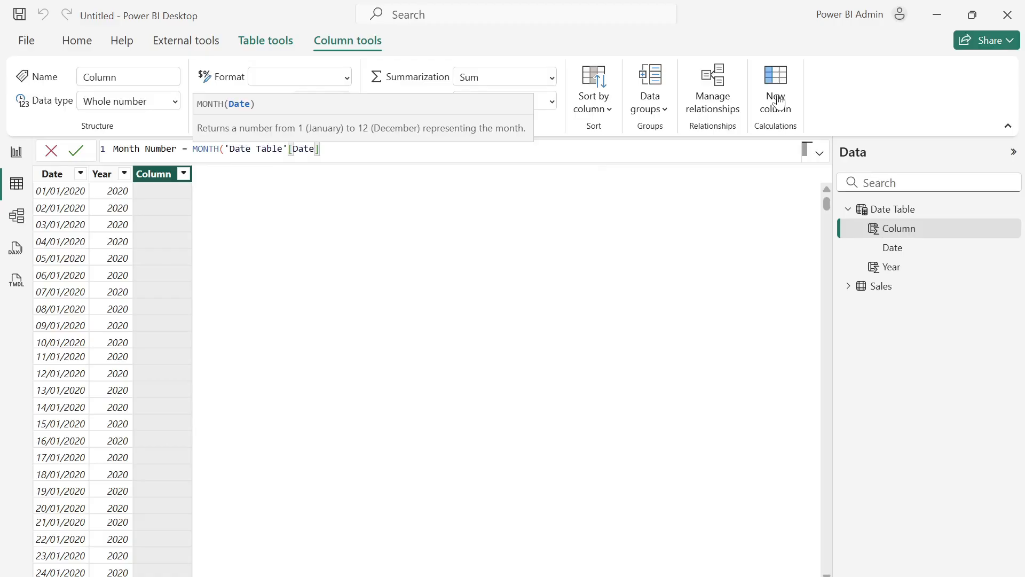
text())
key(Return)
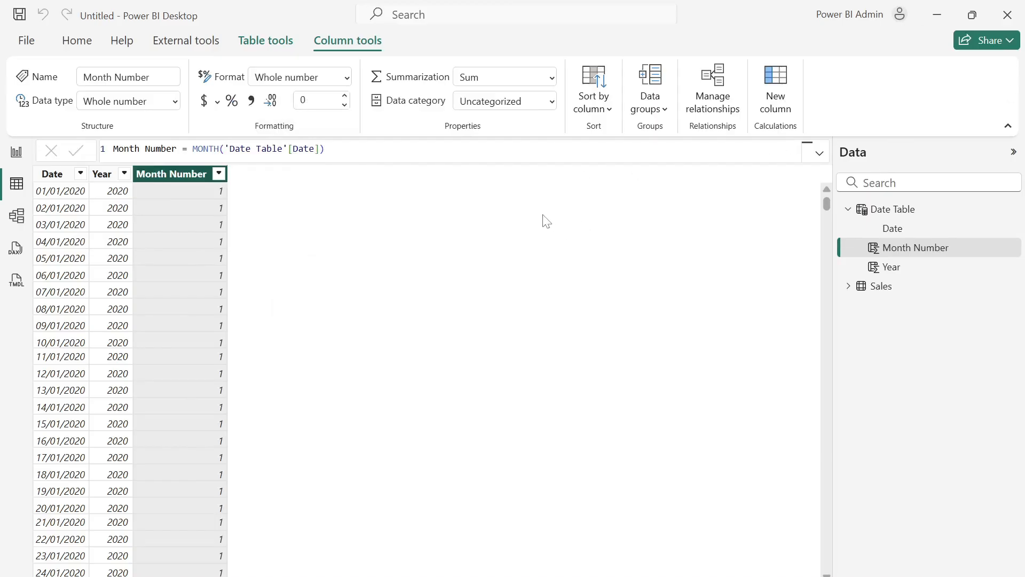
- Create a new calculated column named Month Name in the Date Table and begin its formula with the FORMAT function
click(777, 112)
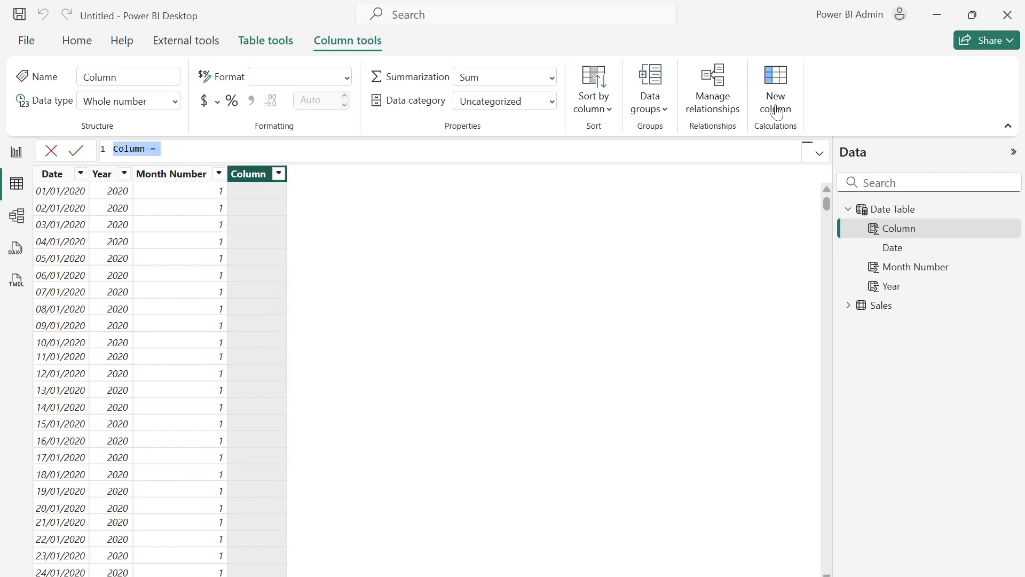
text(M)
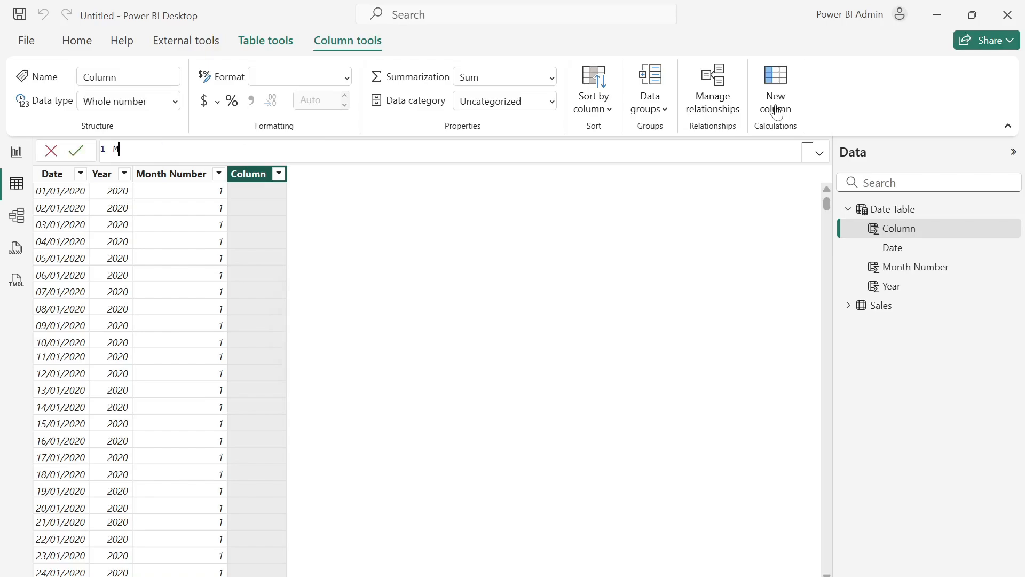
text(onth Name = For)
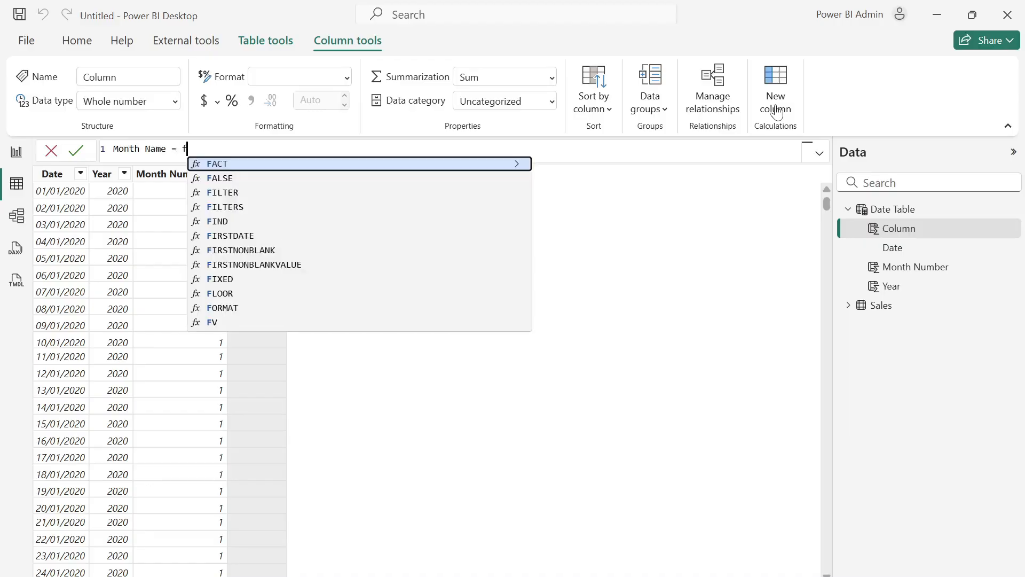
key(Tab)
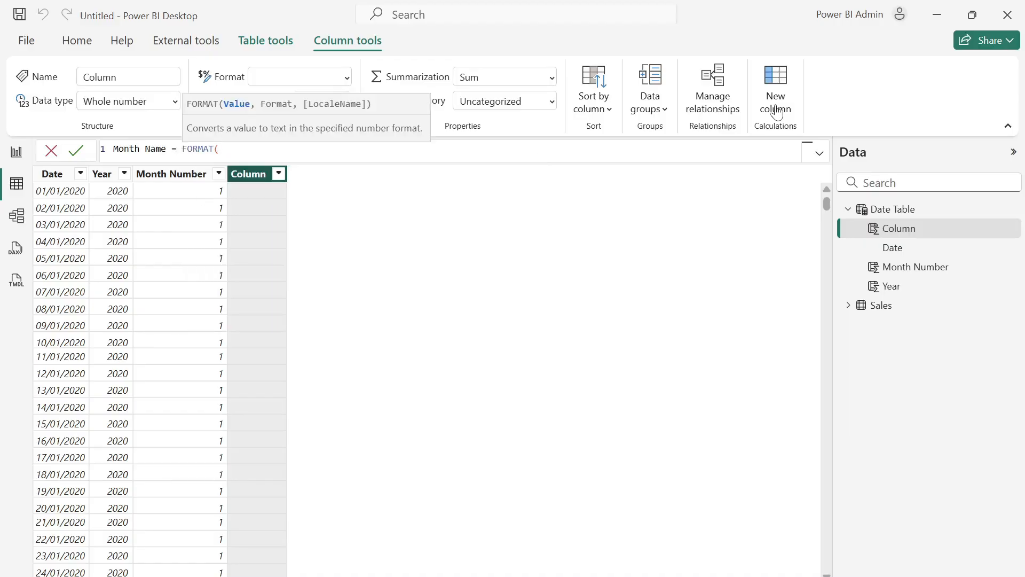
- Complete the FORMAT function with 'Date Table'[Date] as the value and "mmm" as the format, and commit the Month Name formula
text(date)
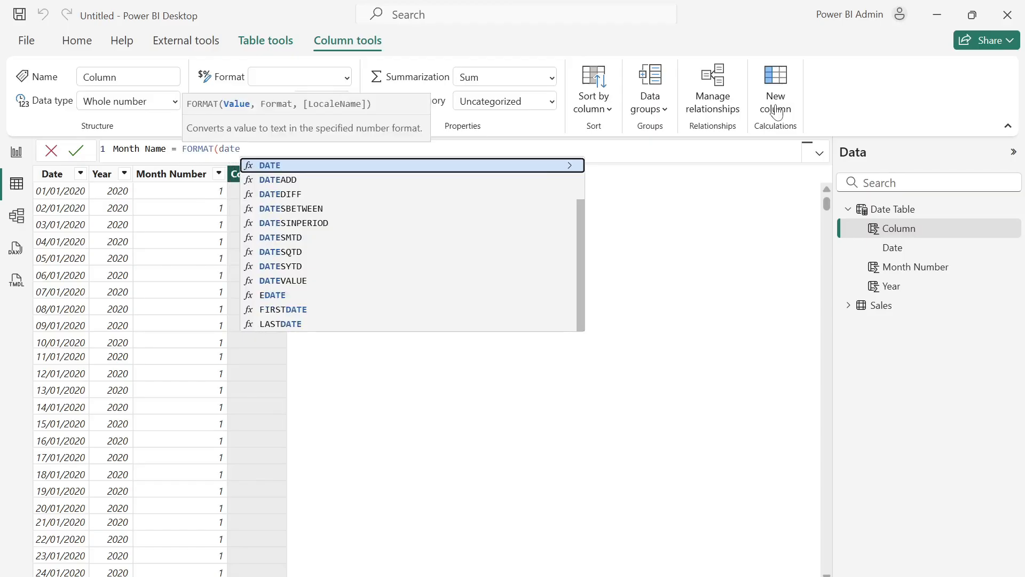
key(Tab)
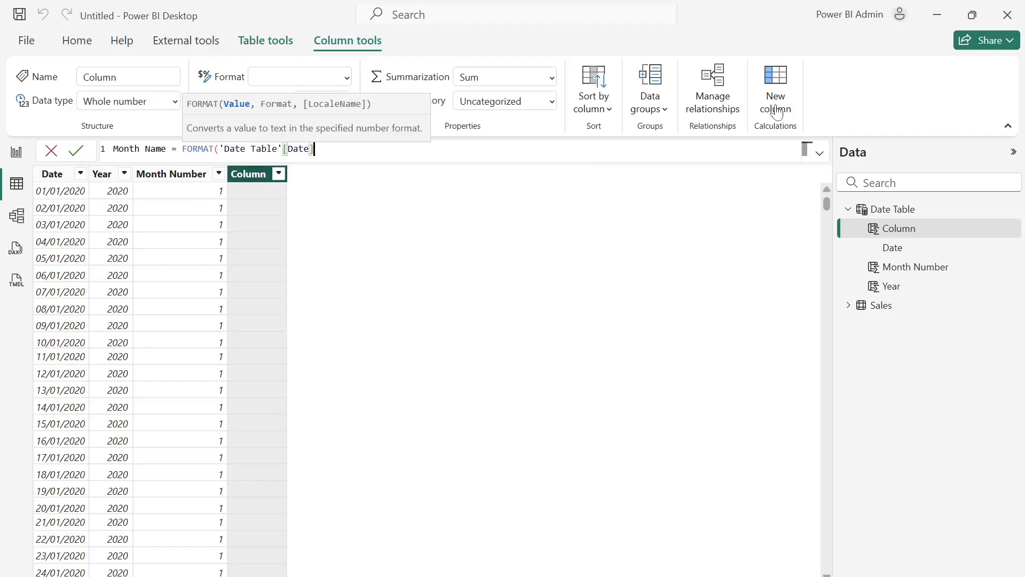
text(,"mm)
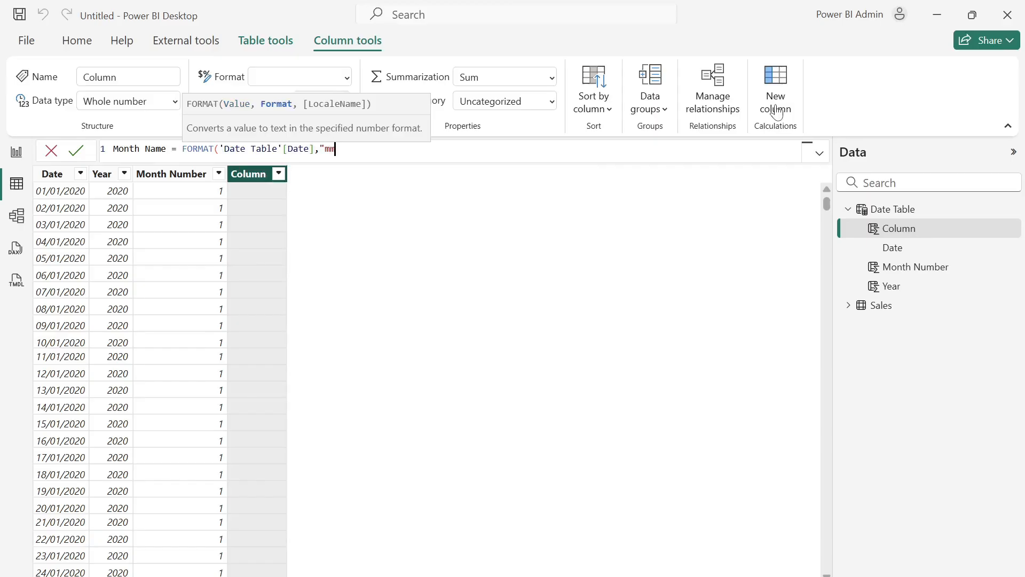
text(m"))
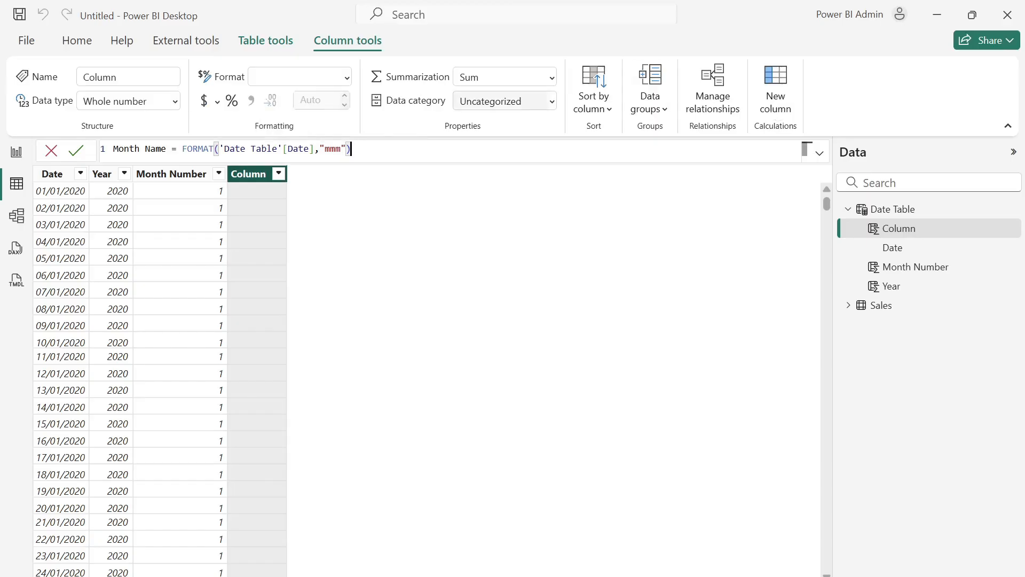
click(77, 154)
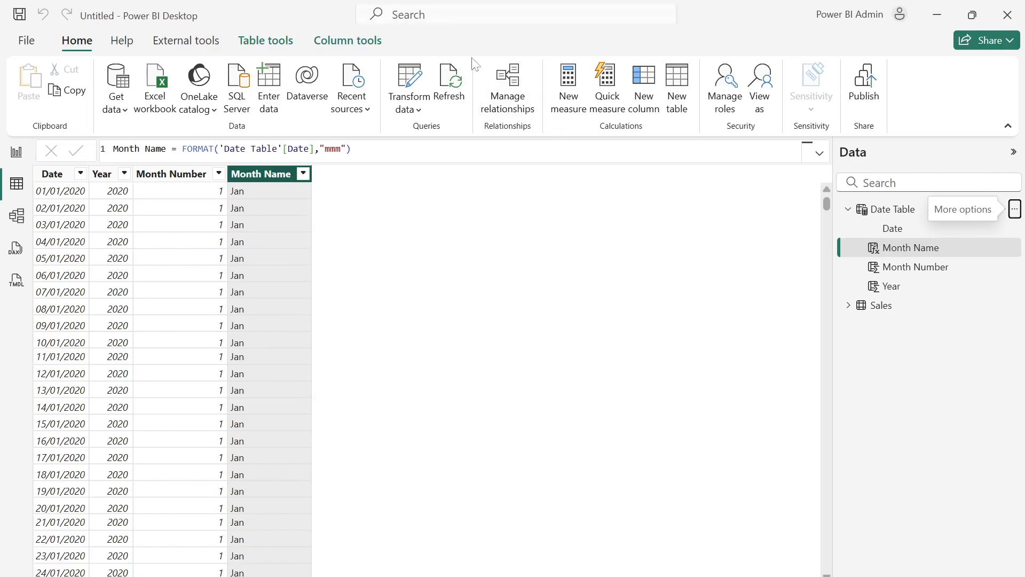
- Create a relationship from the Date column of Date Table to the InvoiceDate column of Sales and return to the table view
click(495, 92)
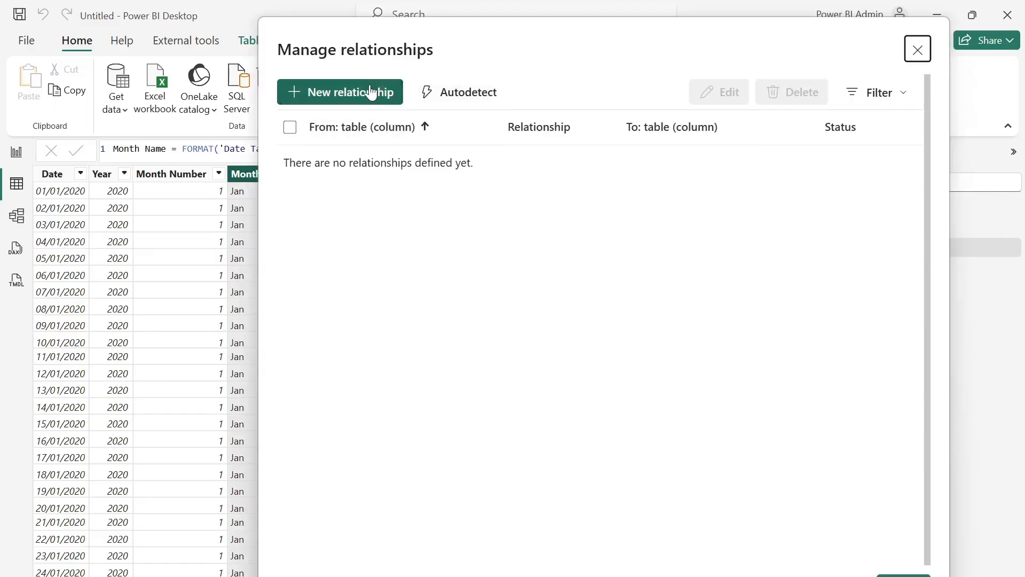
click(371, 91)
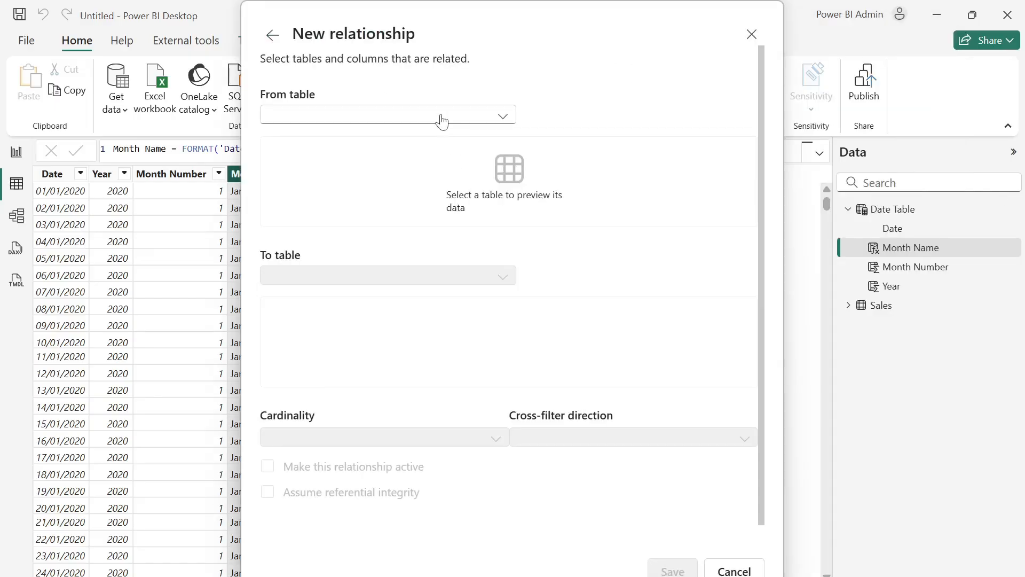
click(441, 119)
click(366, 140)
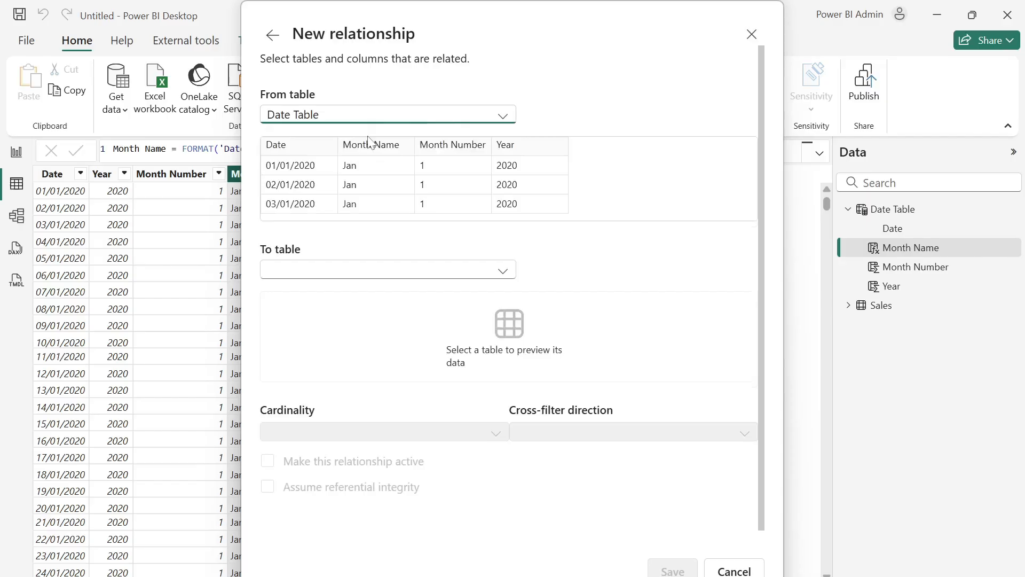
click(391, 273)
click(358, 304)
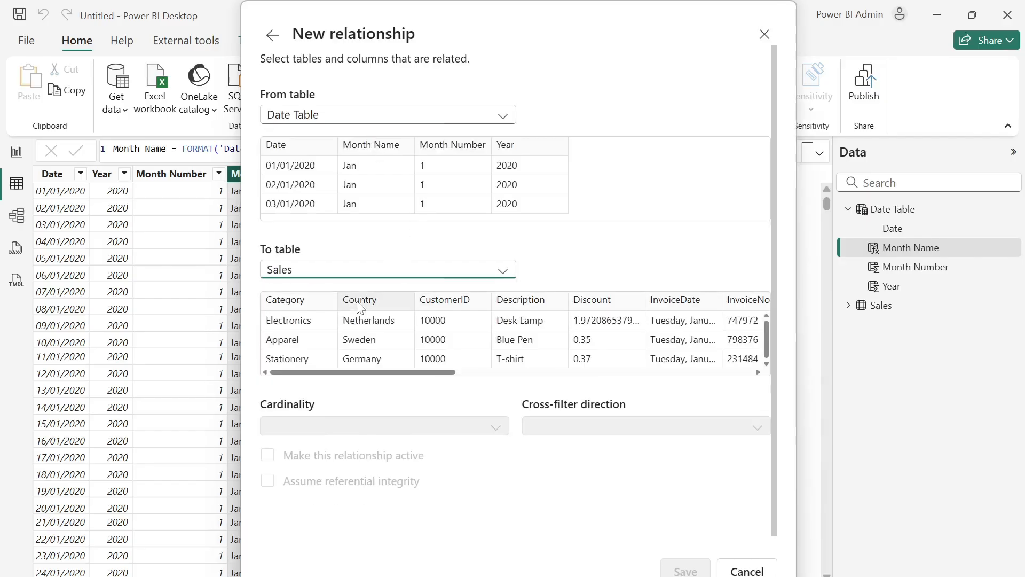
click(285, 149)
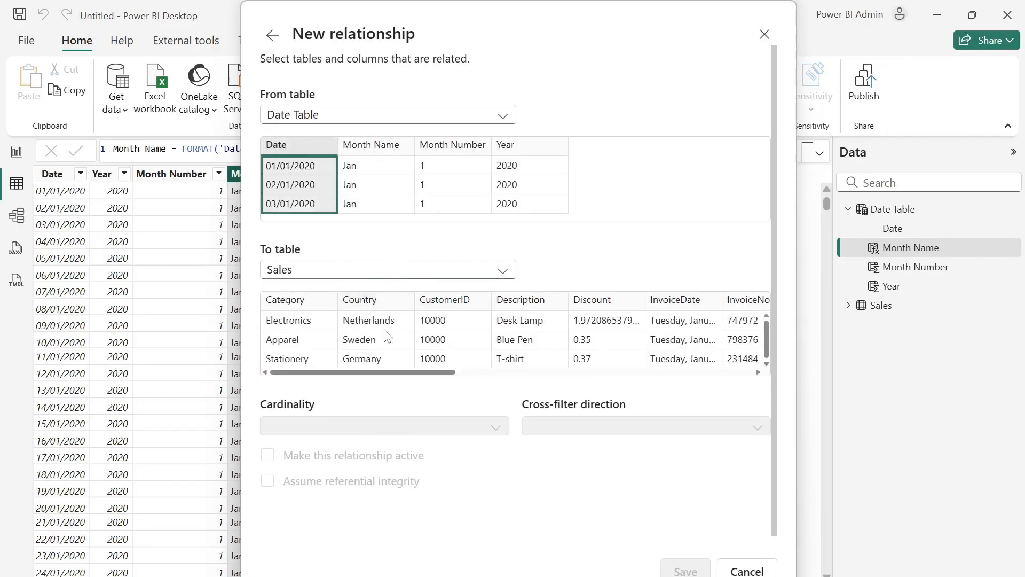
drag(441, 379, 496, 377)
click(541, 305)
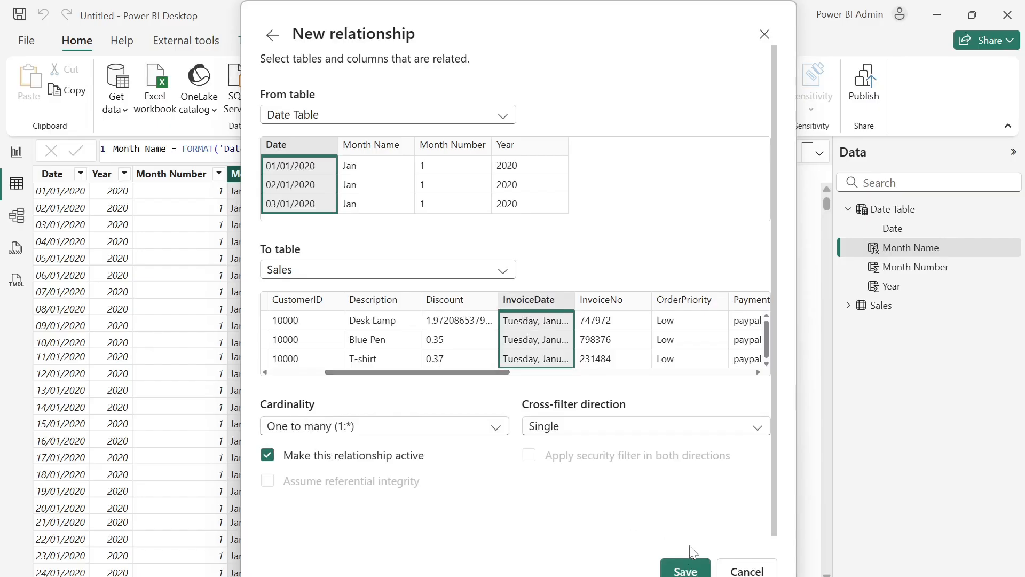
click(678, 570)
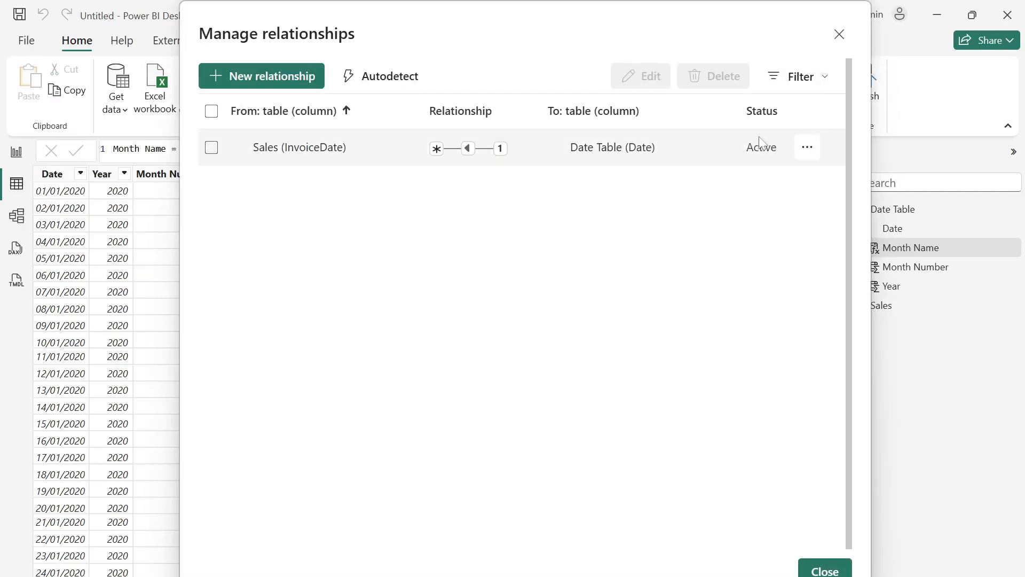
click(839, 34)
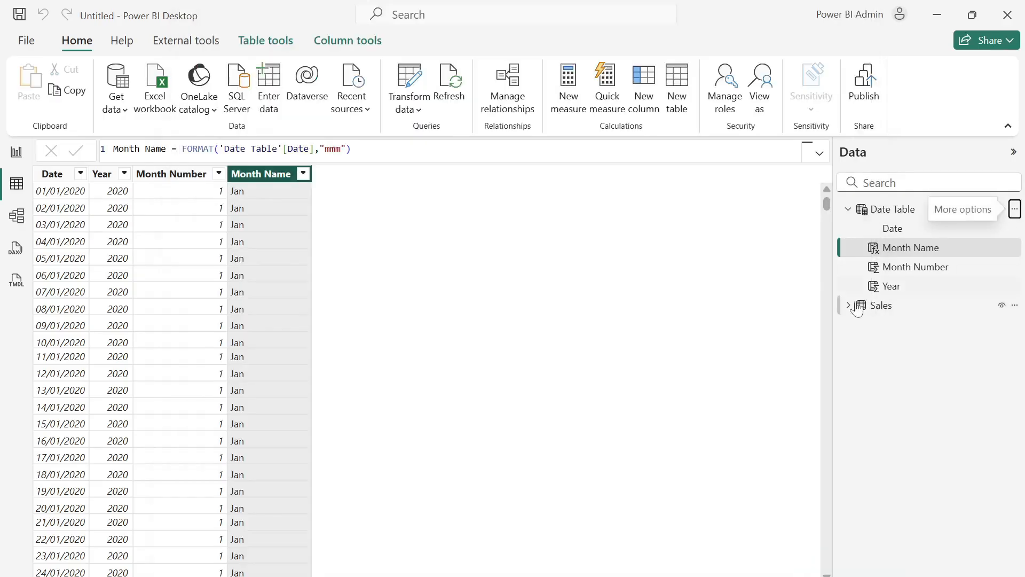
- Mark Date Table as a date table, using Date as its date column, and save the setting
click(887, 215)
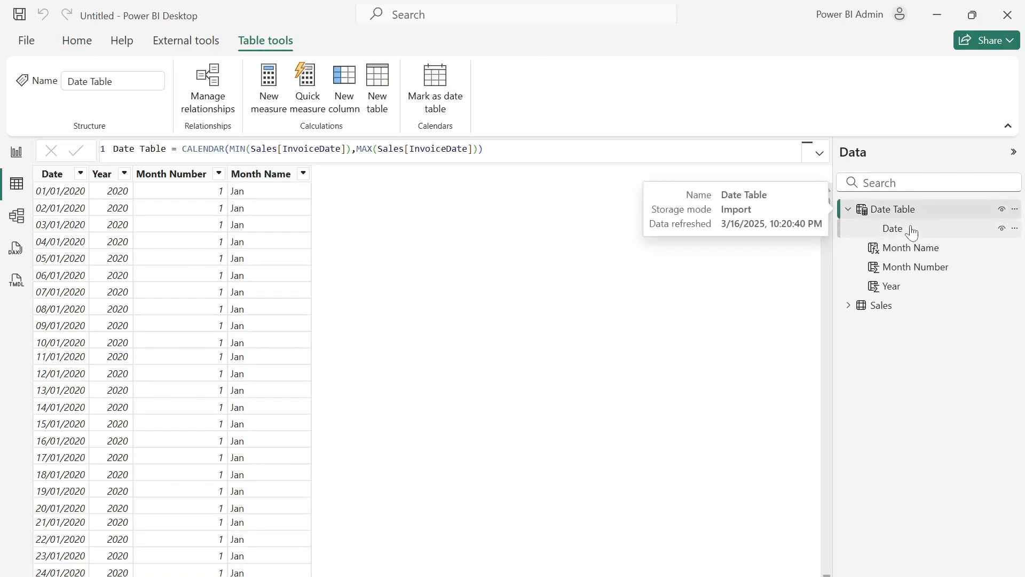
click(434, 92)
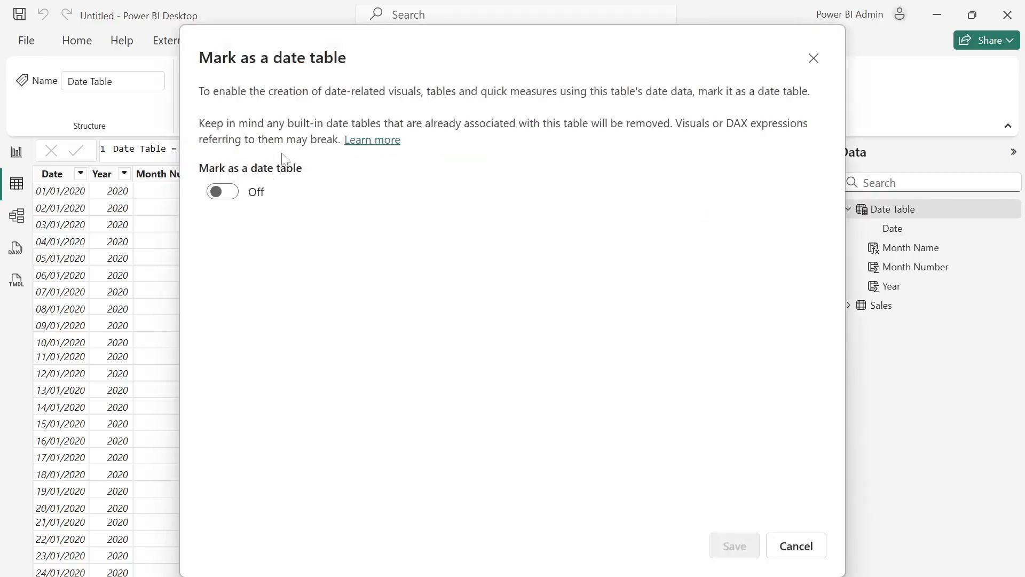
click(225, 191)
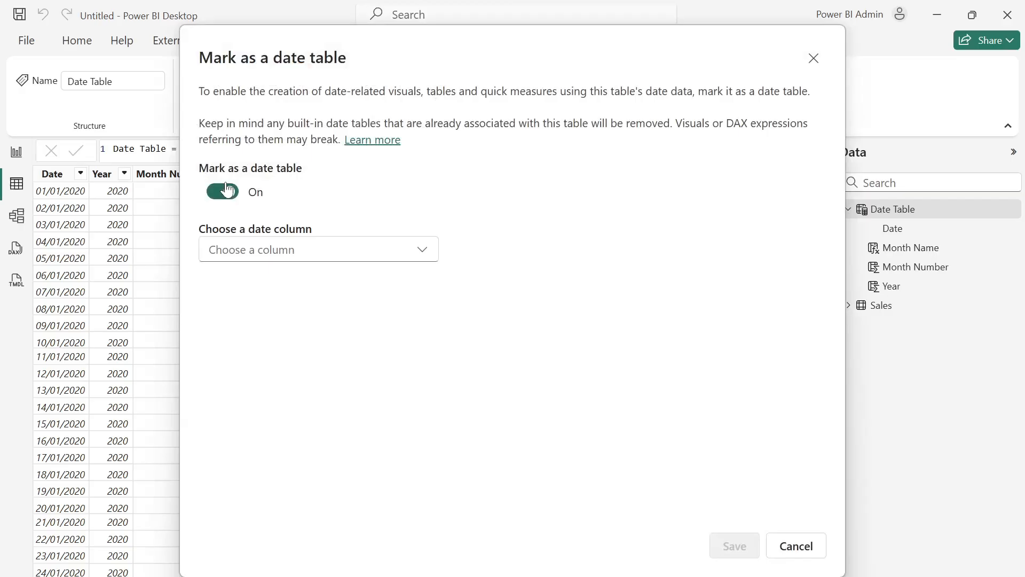
click(295, 249)
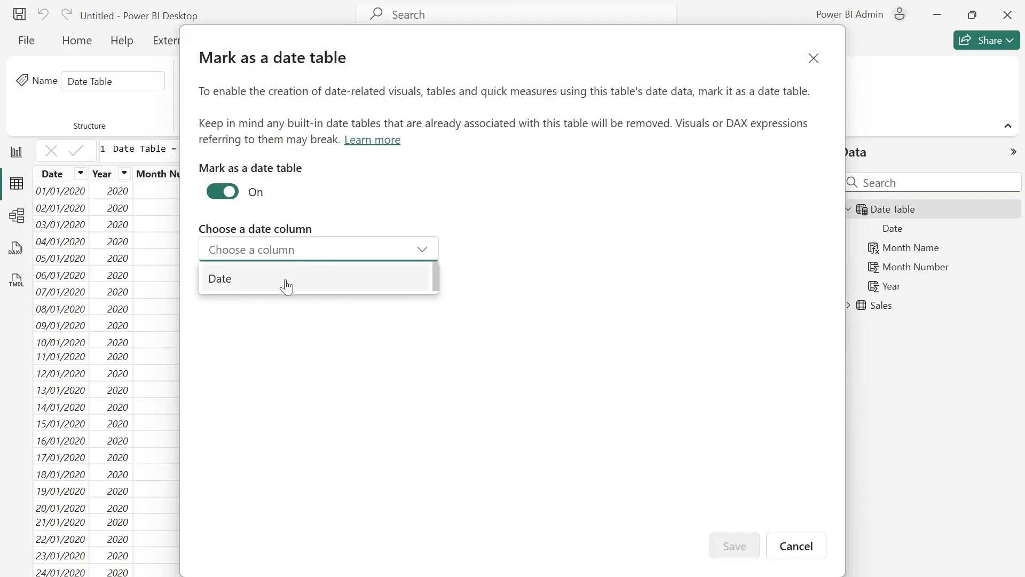
click(287, 280)
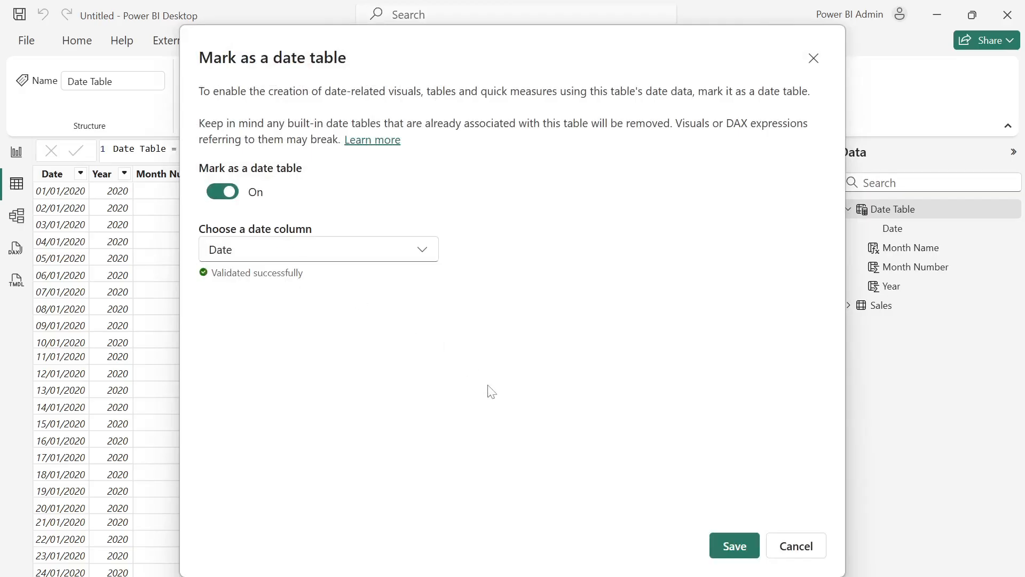
click(734, 546)
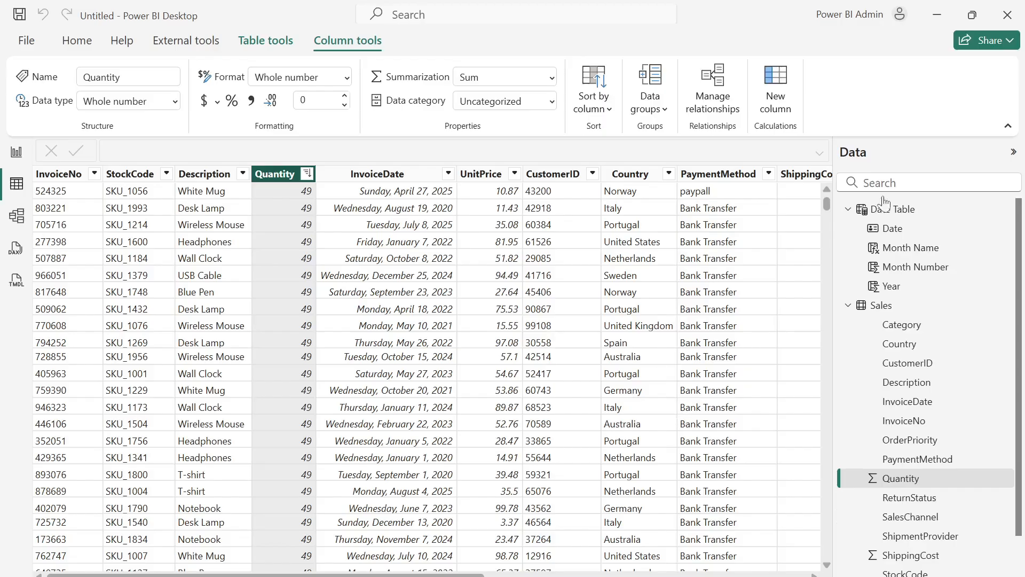
- Create an empty manually entered table named _Measures and load it into the model
click(67, 49)
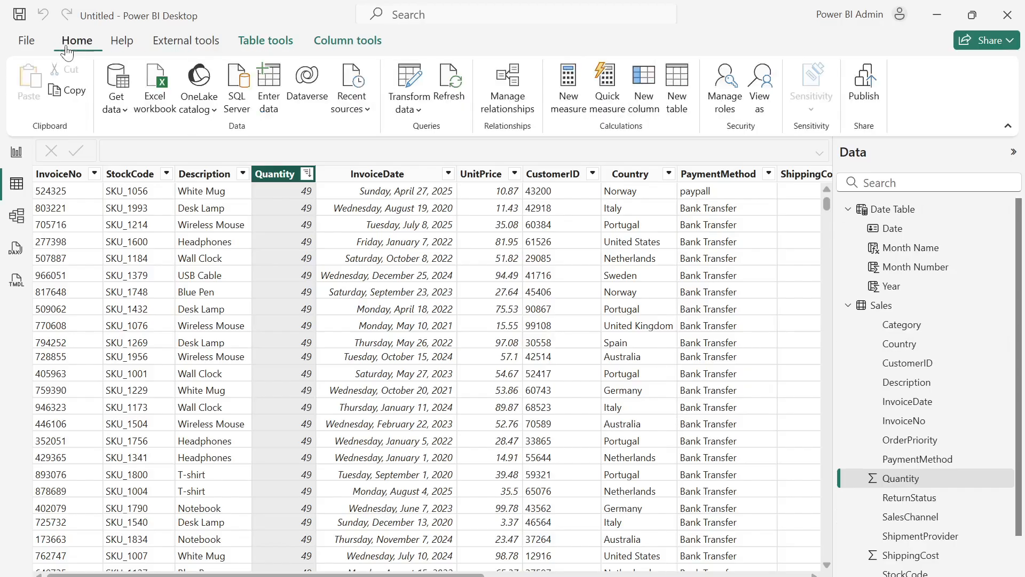
click(267, 102)
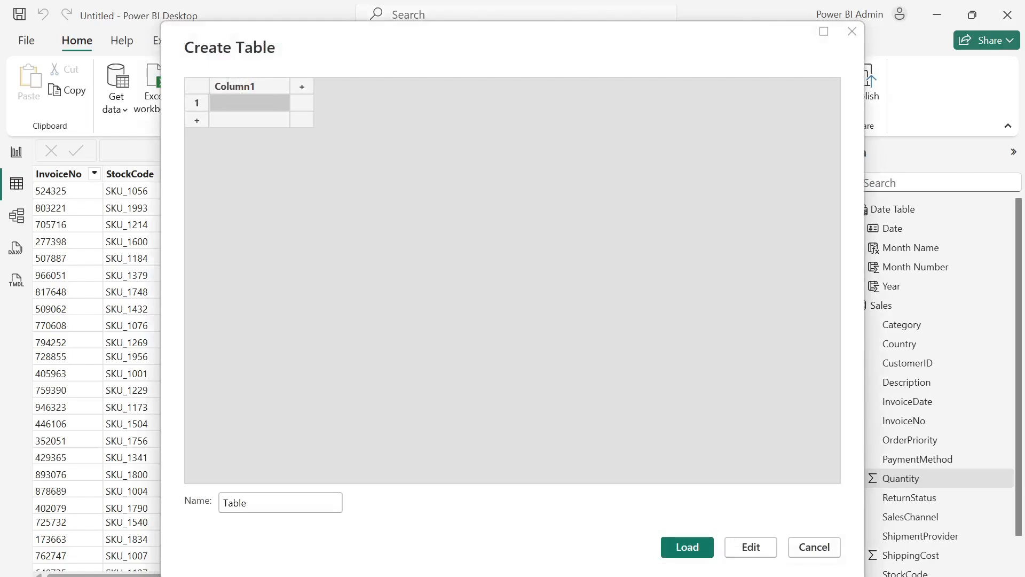
click(246, 502)
key(BackSpace)
key(BackSpace)
key(BackSpace)
key(BackSpace)
key(BackSpace)
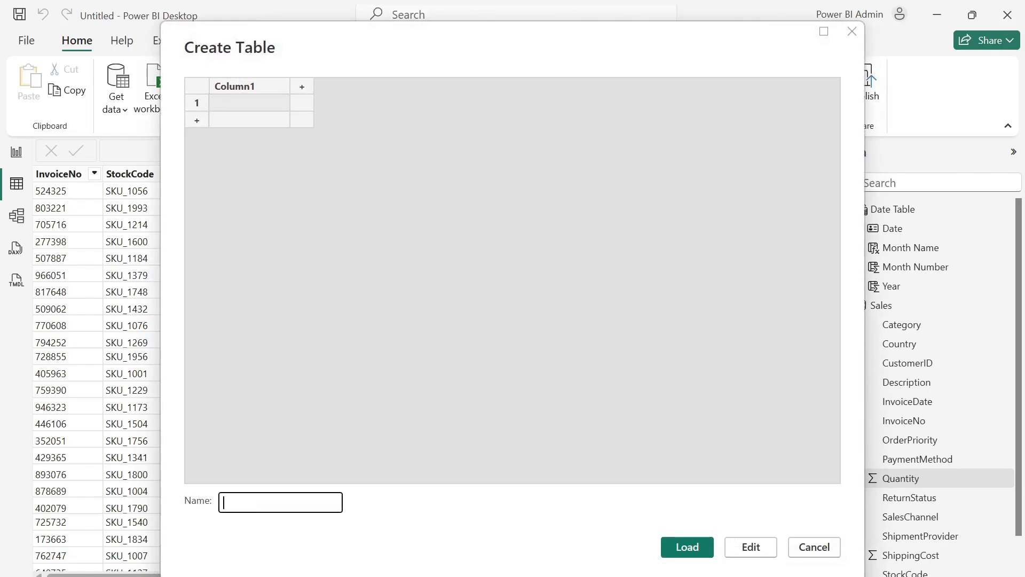
text(_Measures)
click(702, 549)
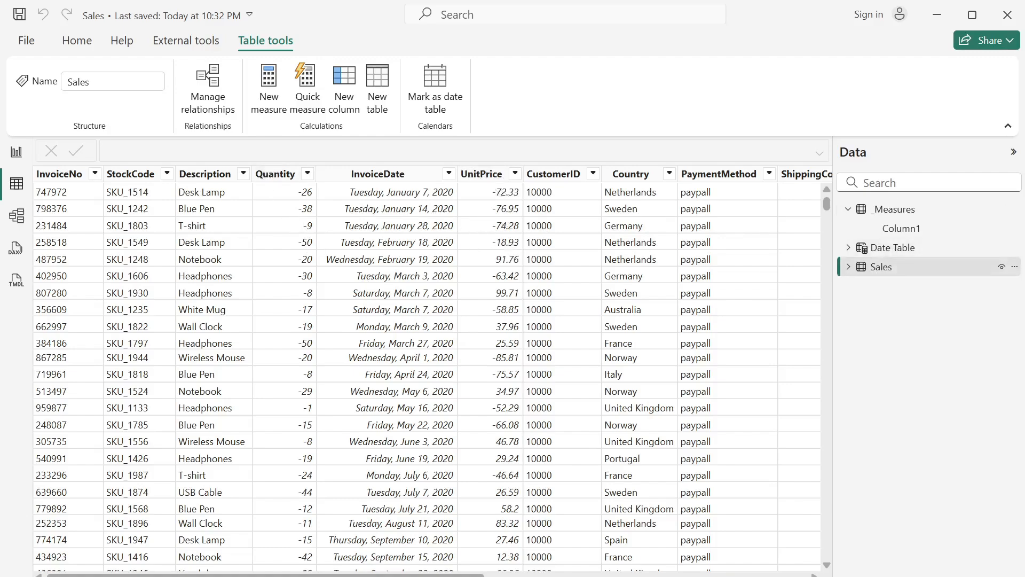
- Create a new measure named Total Sales in the _Measures table and begin its formula with SUMX over the Sales table
right_click(893, 213)
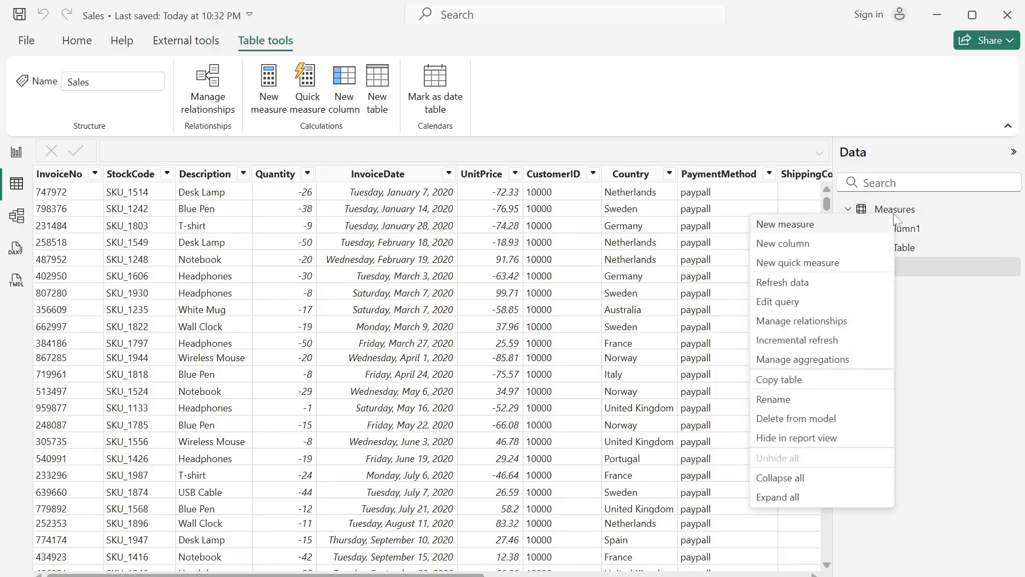
click(796, 230)
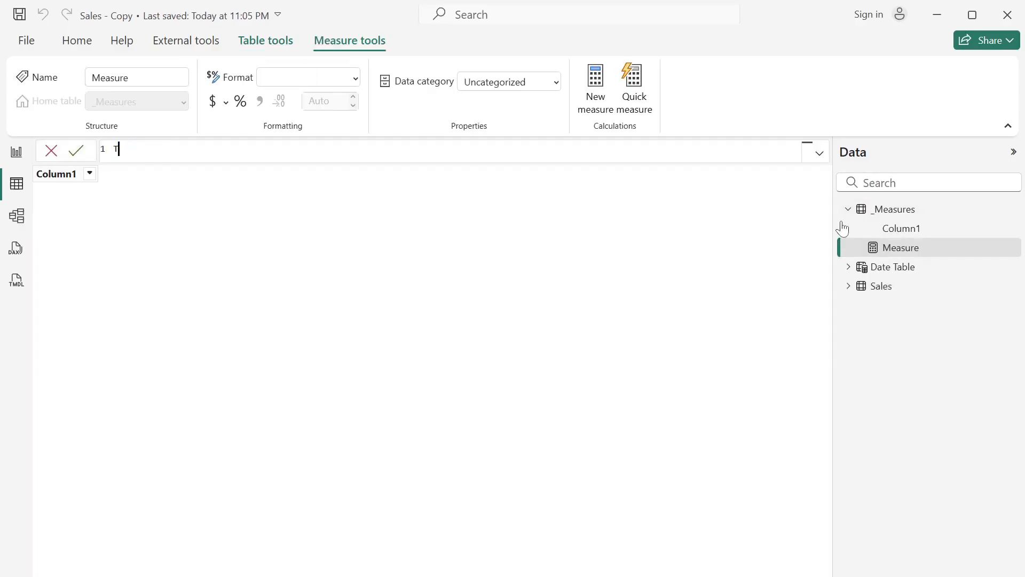
text(Total Sales = sum)
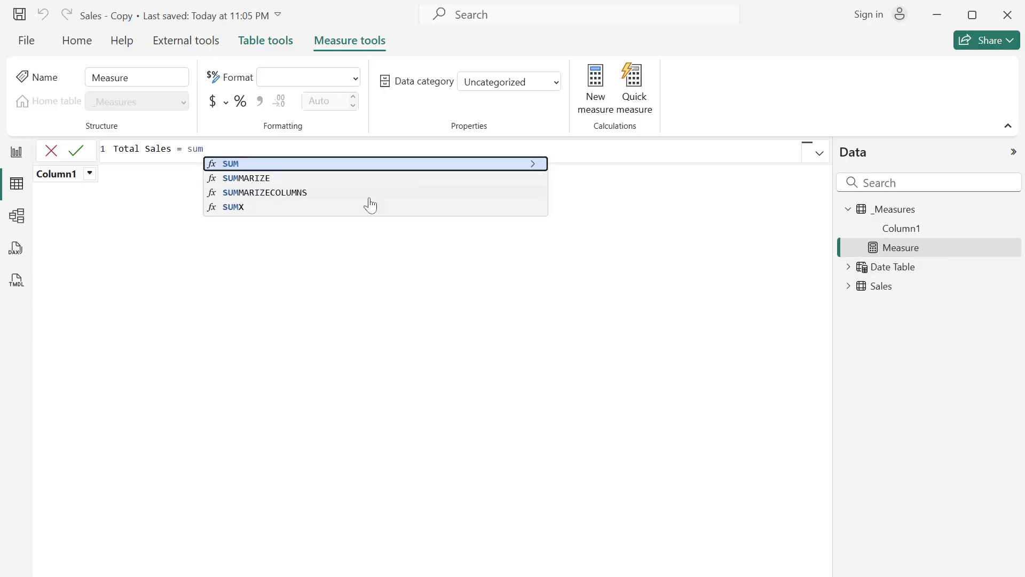
click(251, 210)
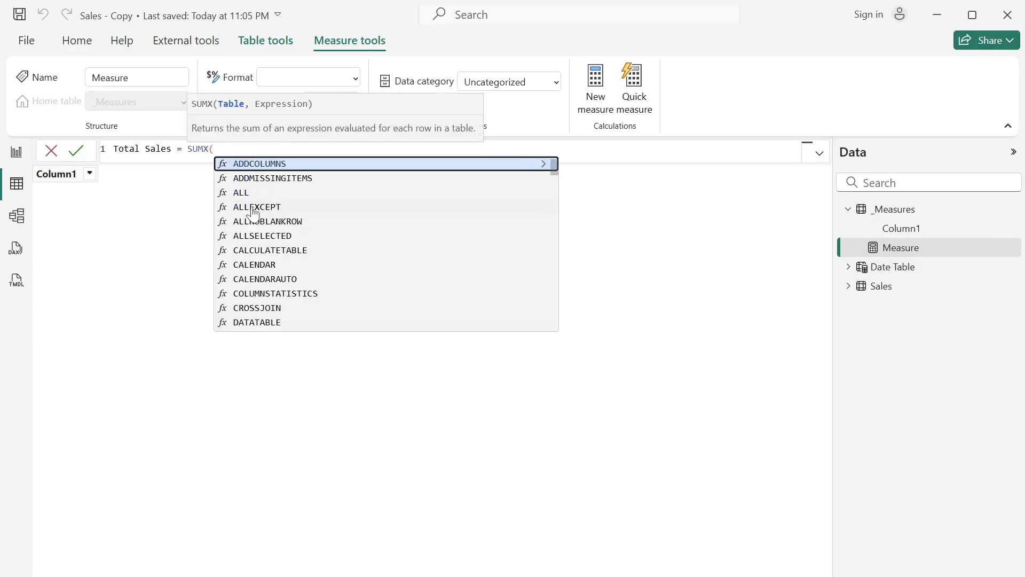
text(Sales)
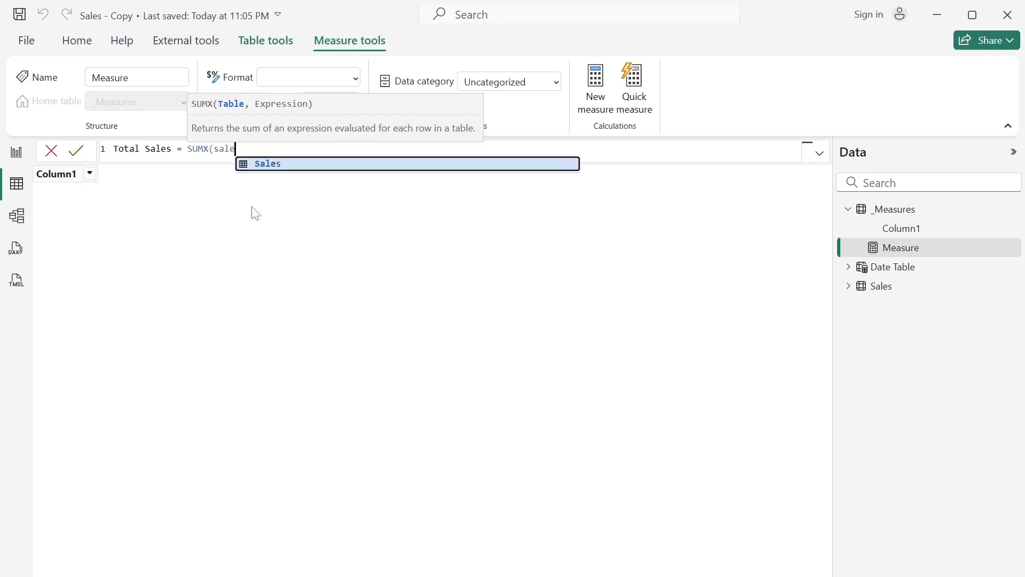
text(,)
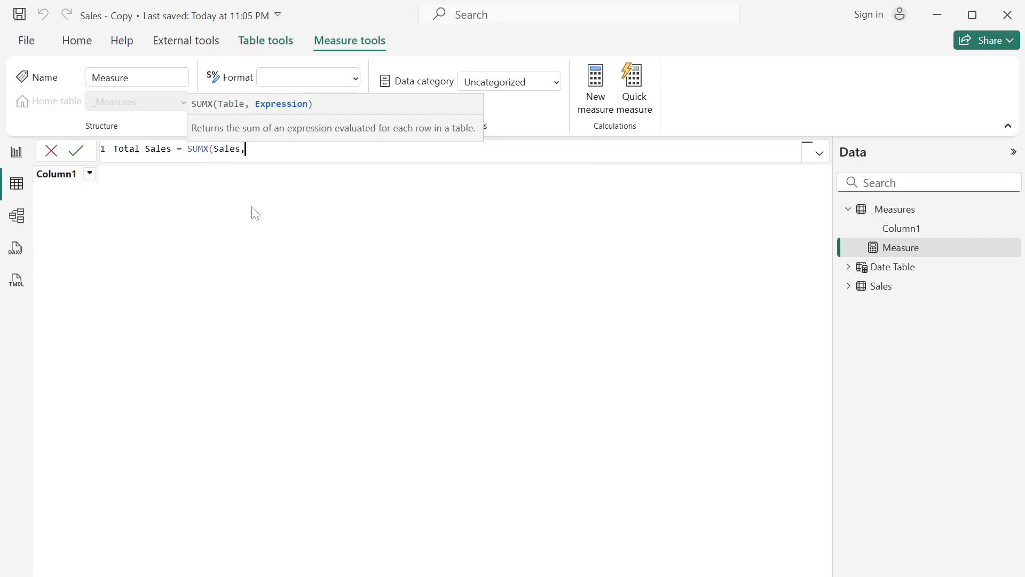
text(qu)
- Complete the SUMX expression with Sales[Quantity] * Sales[UnitPrice] and commit the Total Sales measure
key(Down)
key(Down)
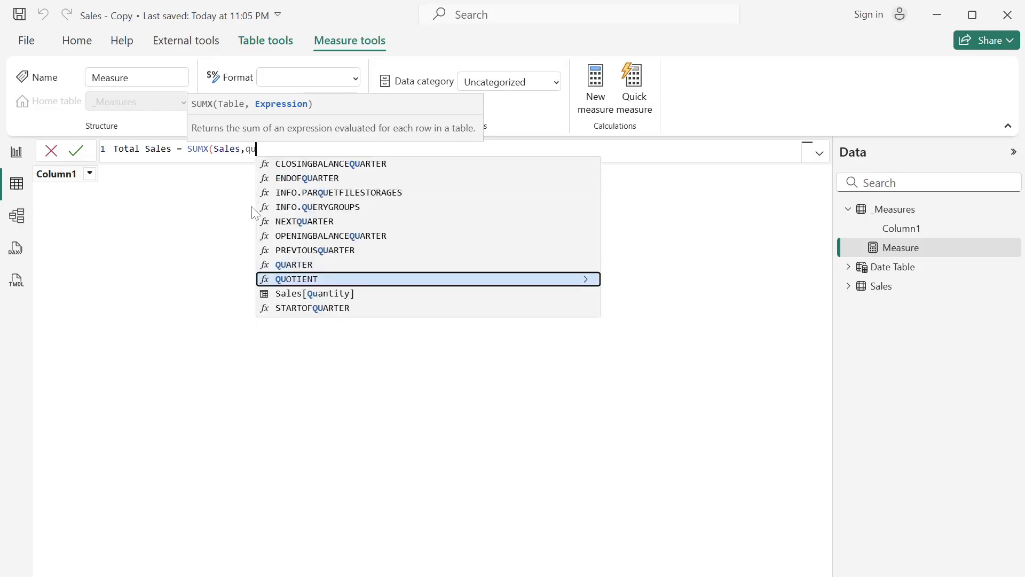
key(Tab)
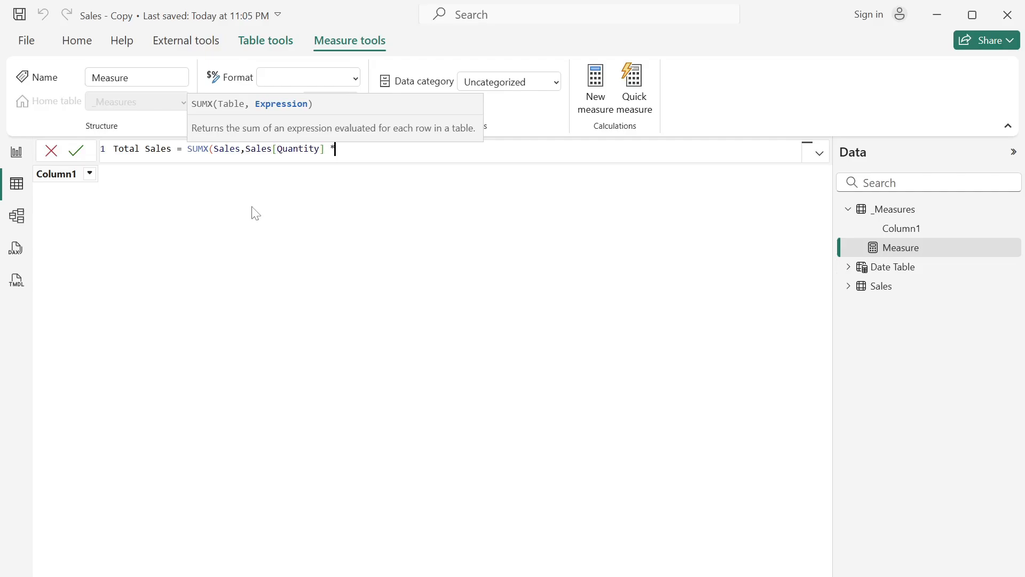
text(* pro)
key(BackSpace)
key(BackSpace)
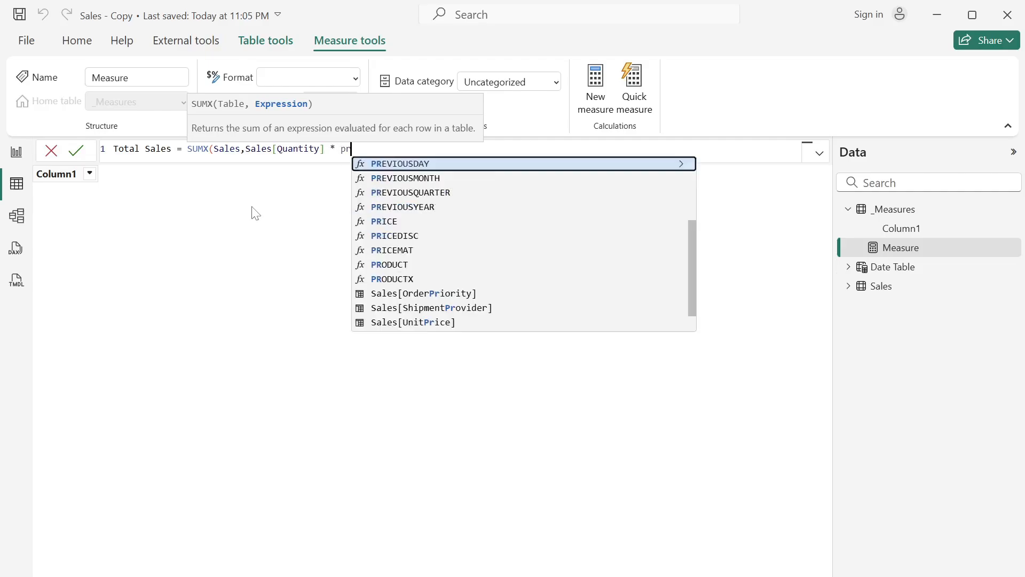
text(rice)
key(Down)
key(Down)
key(Down)
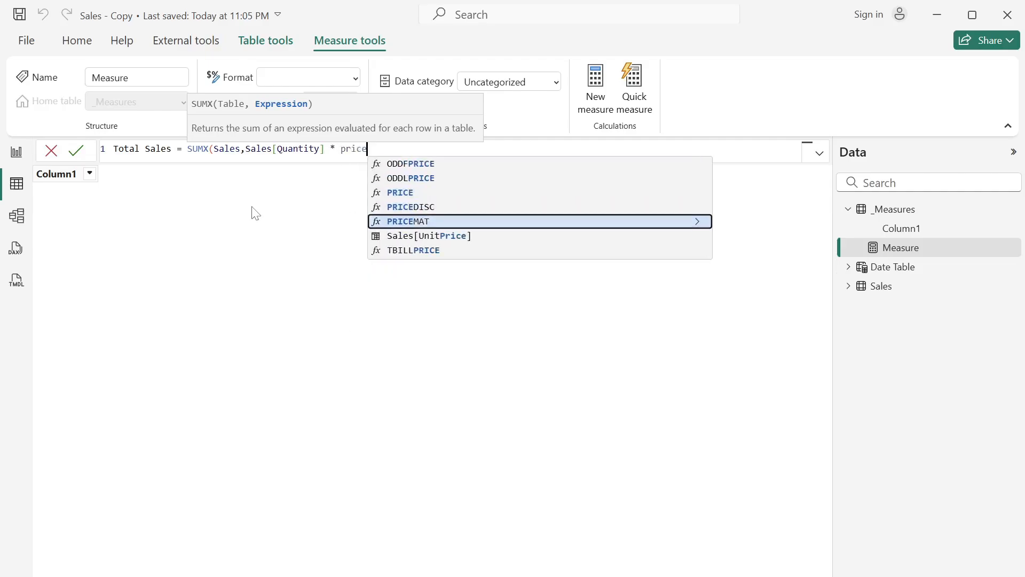
key(Tab)
text())
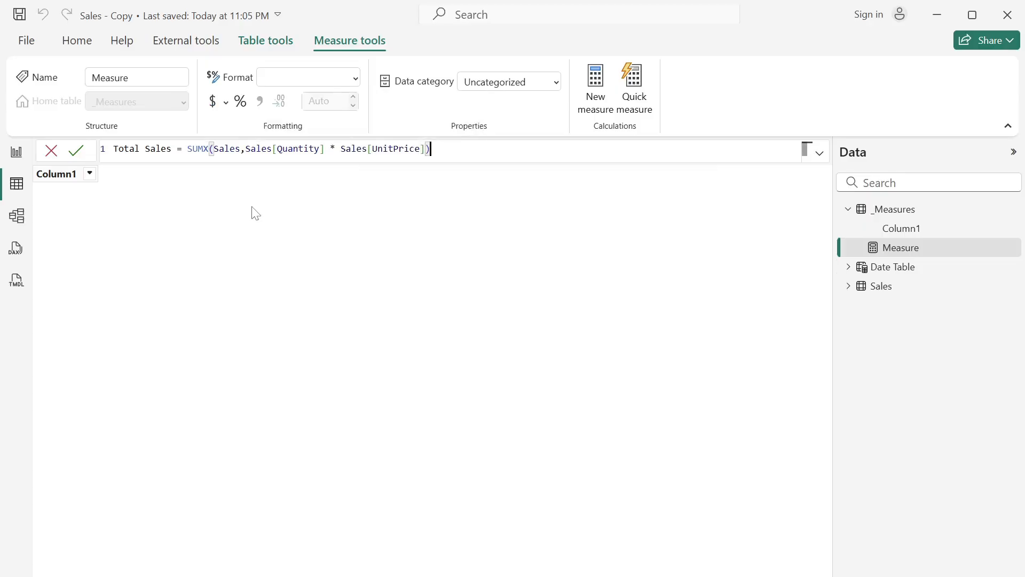
key(Return)
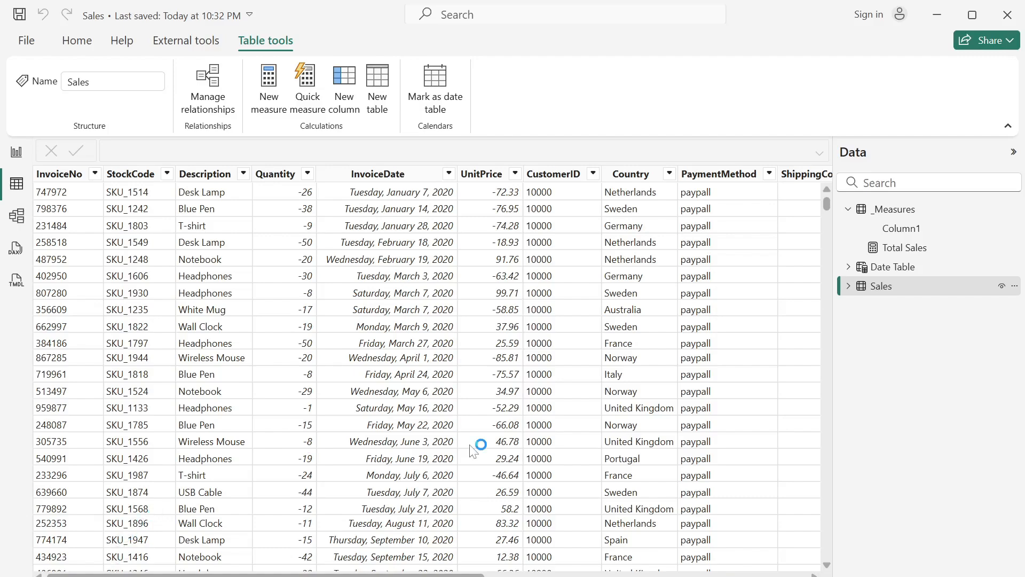
- Create a measure named Total Orders in the _Measures table with the formula COUNT(Sales[InvoiceNo])
right_click(905, 252)
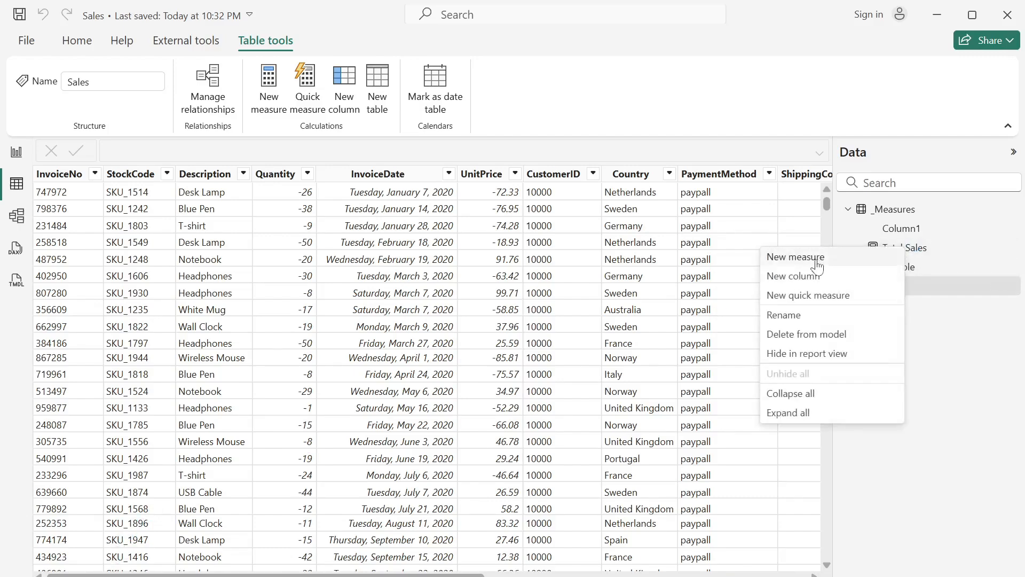
click(876, 258)
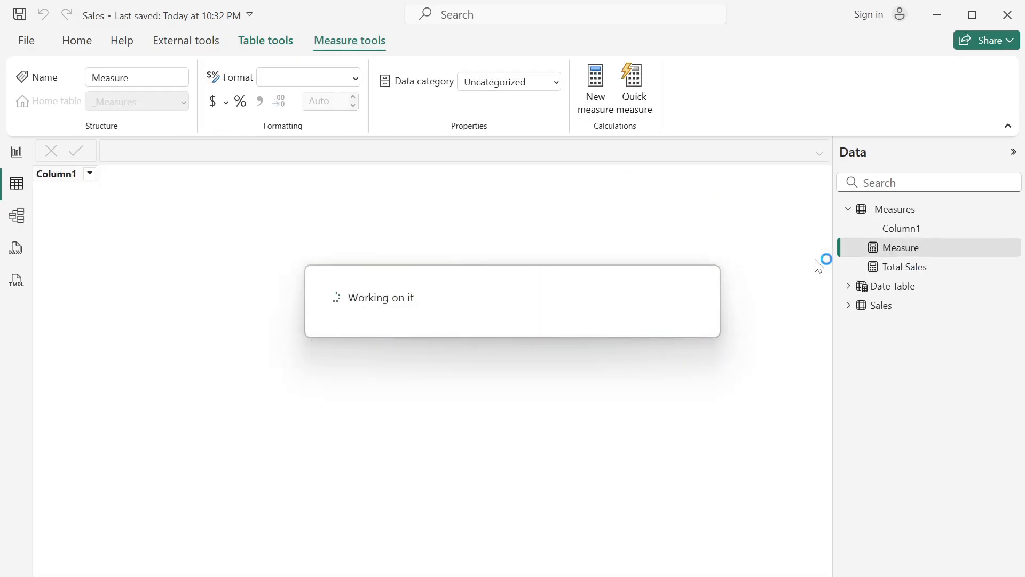
text(T)
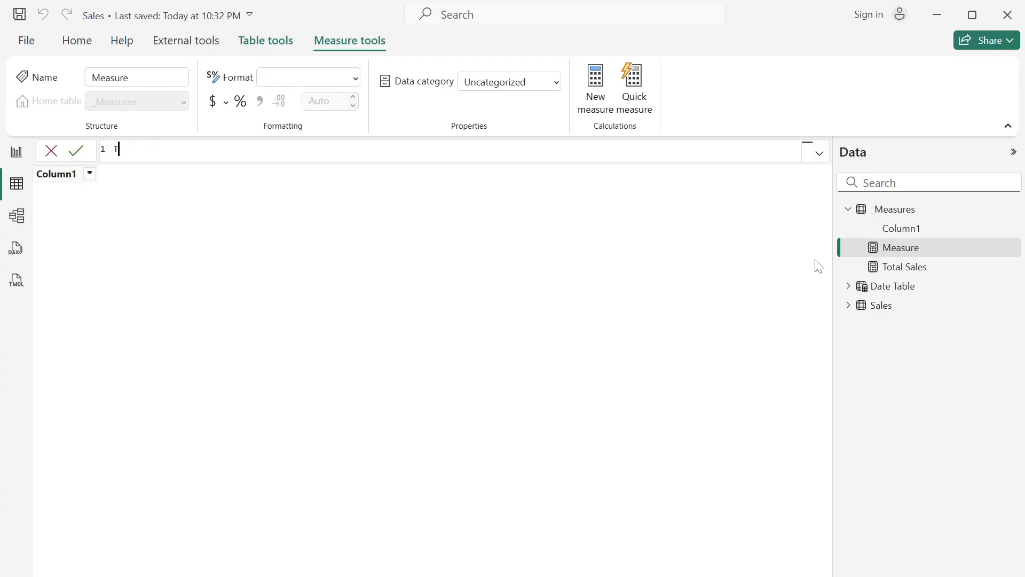
text(otal Onders = coun)
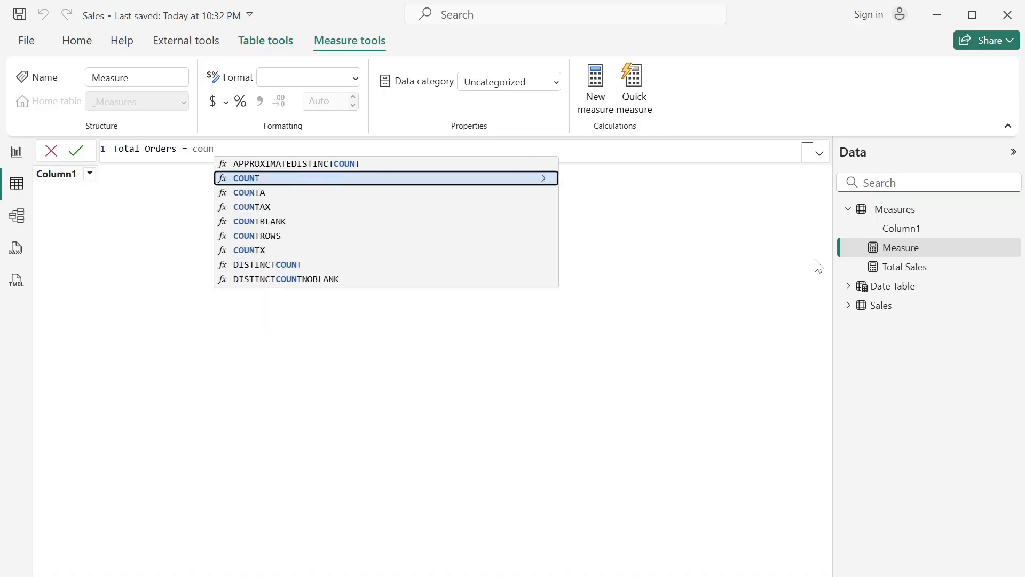
key(Tab)
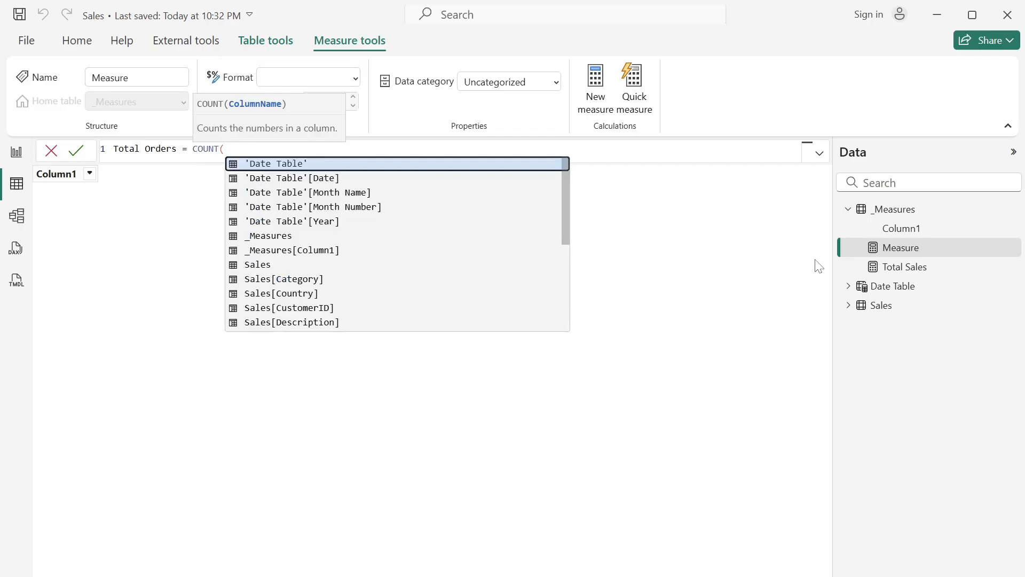
text(in)
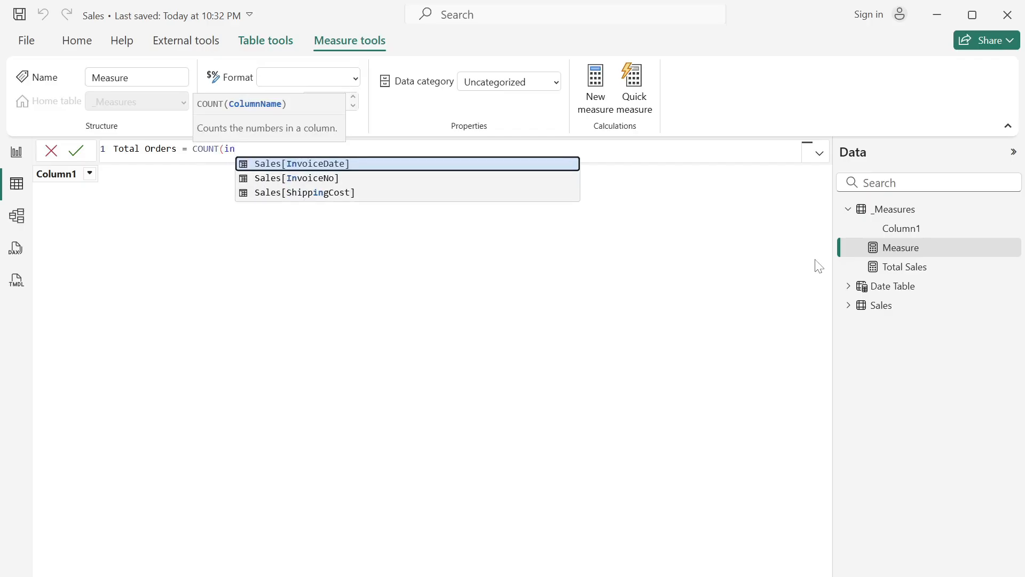
key(Down)
key(Tab)
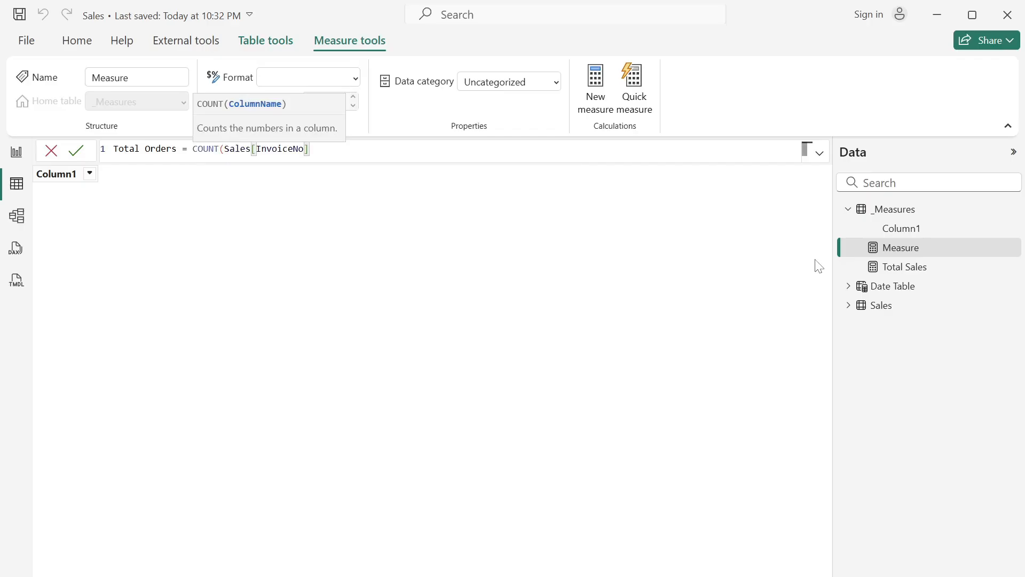
text())
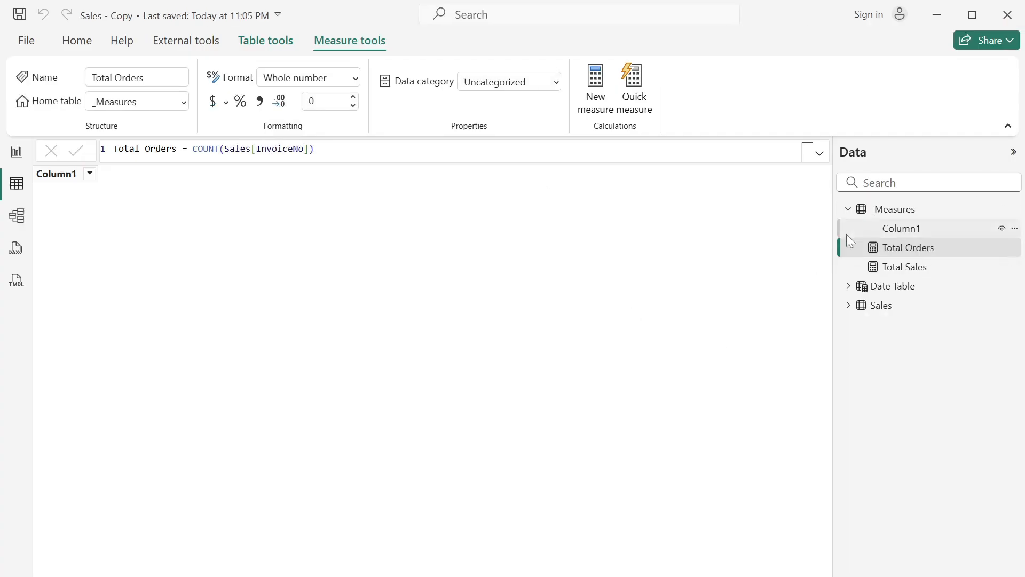
- Start another new measure in the _Measures table and name it Total Customers
right_click(911, 255)
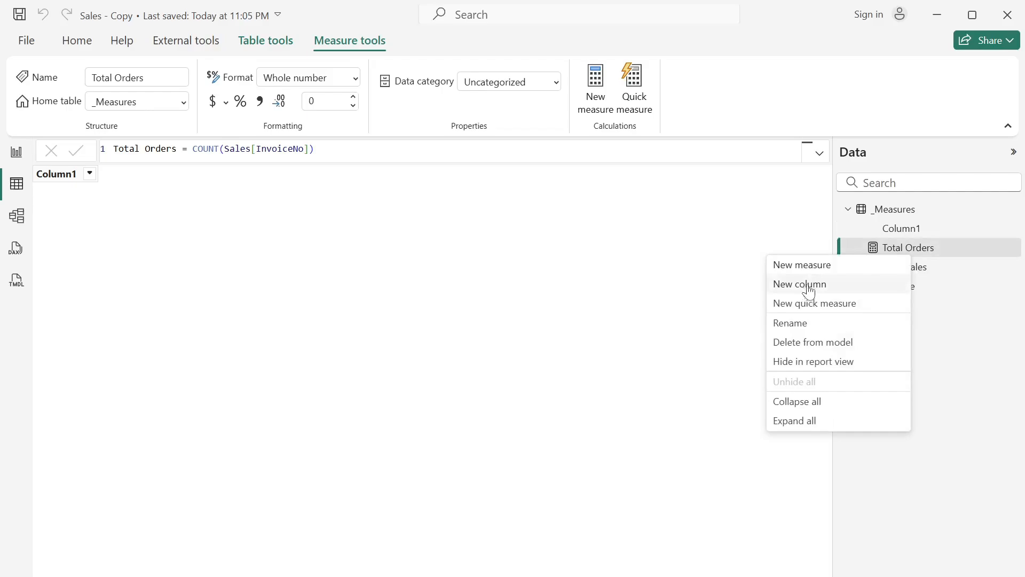
click(825, 268)
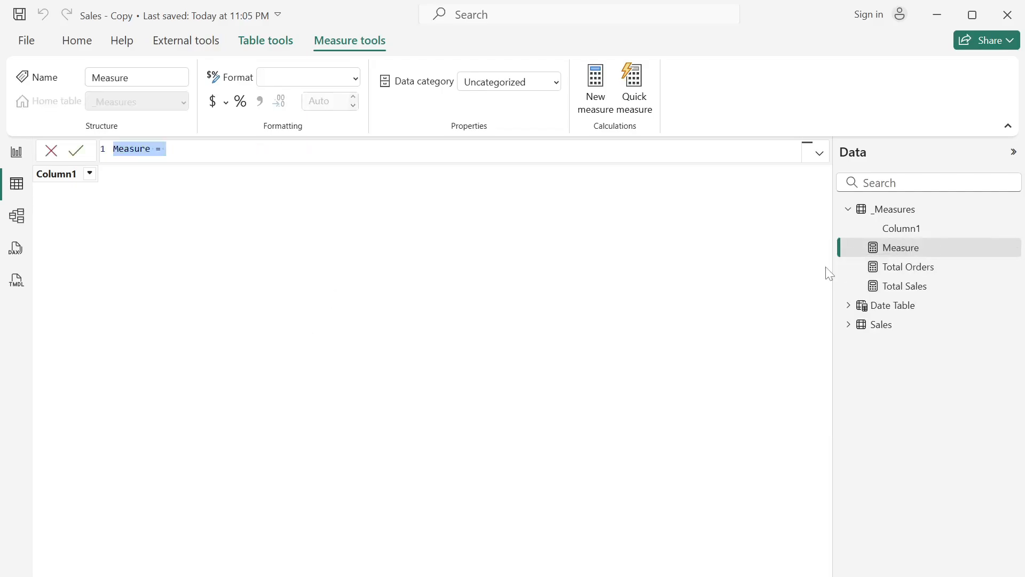
text(Tota)
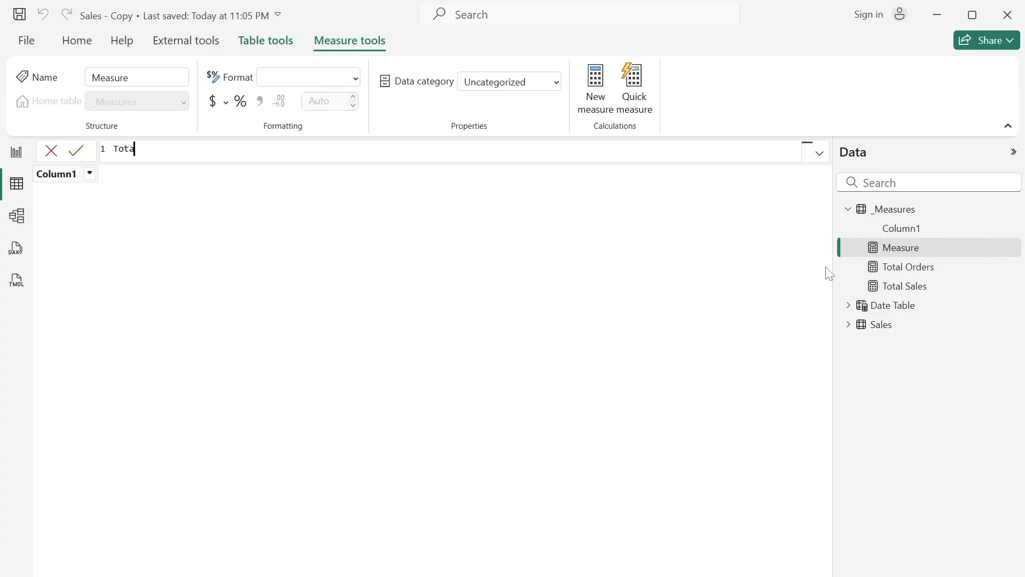
text(l Oustomers = dist)
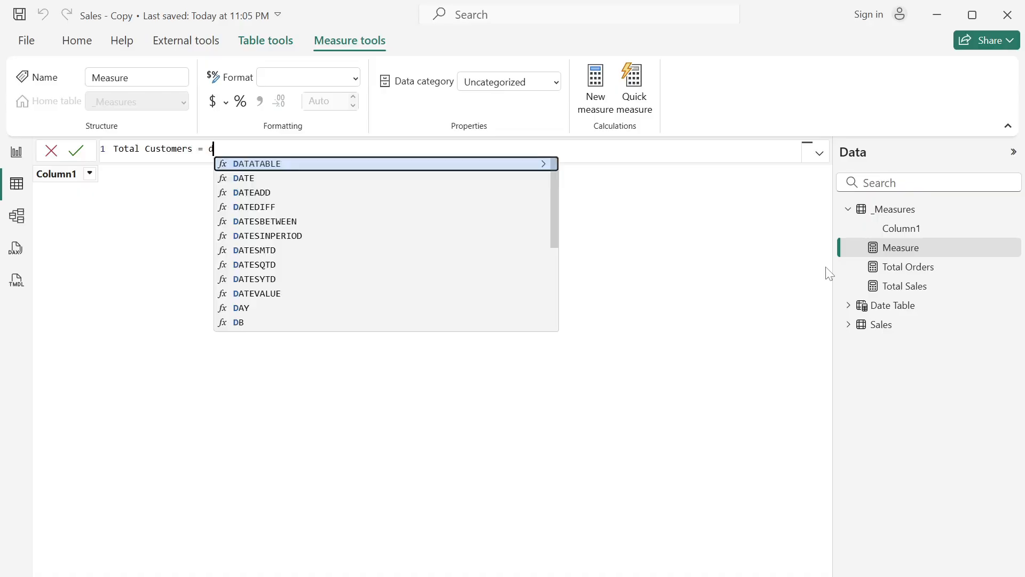
- Define Total Customers as DISTINCTCOUNT(Sales[CustomerID]) and commit the measure
key(Down)
key(Down)
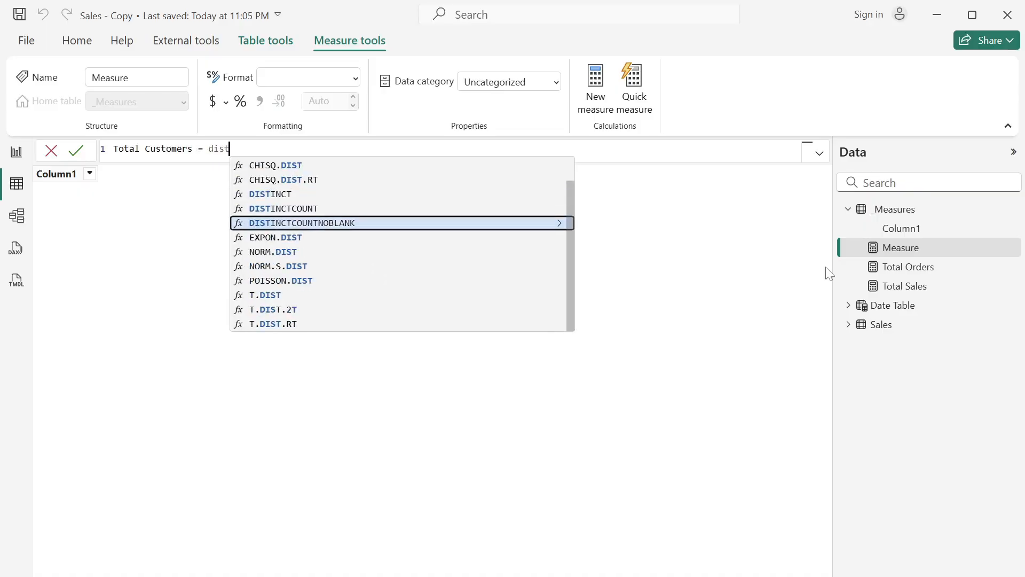
key(Tab)
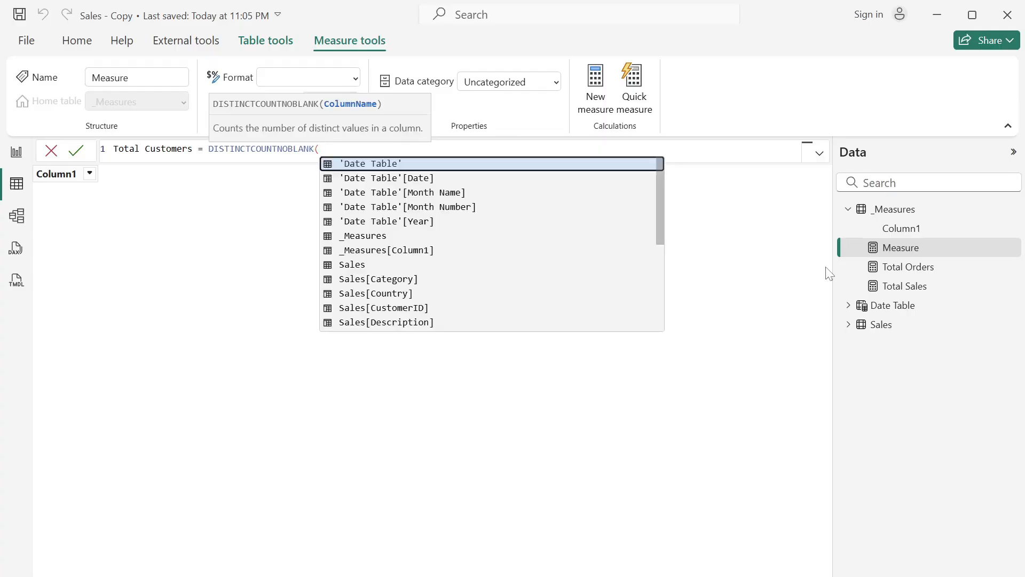
key(BackSpace)
key(BackSpace)
key(BackSpace)
key(BackSpace)
key(BackSpace)
key(BackSpace)
key(BackSpace)
key(BackSpace)
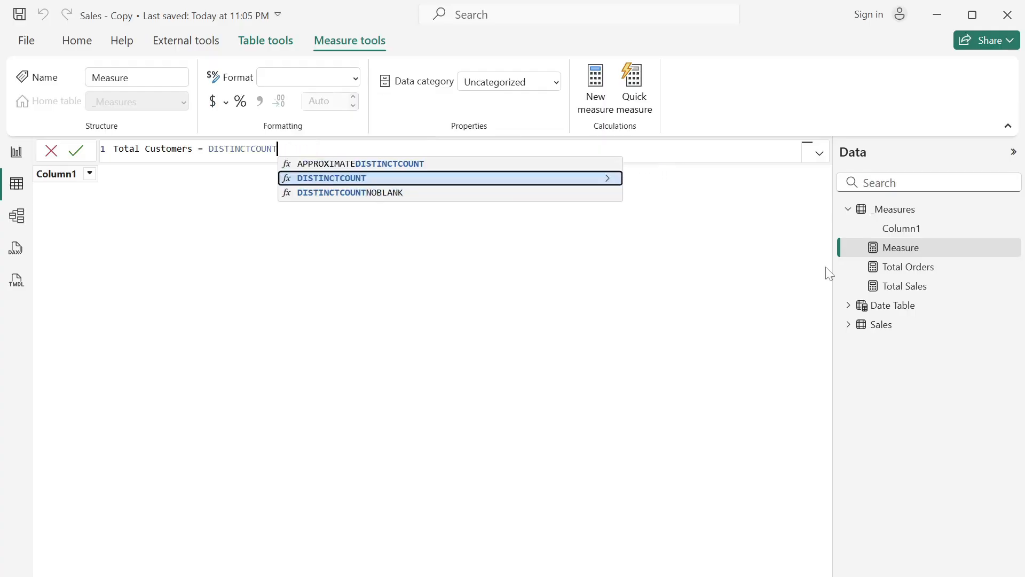
key(Tab)
text(cust)
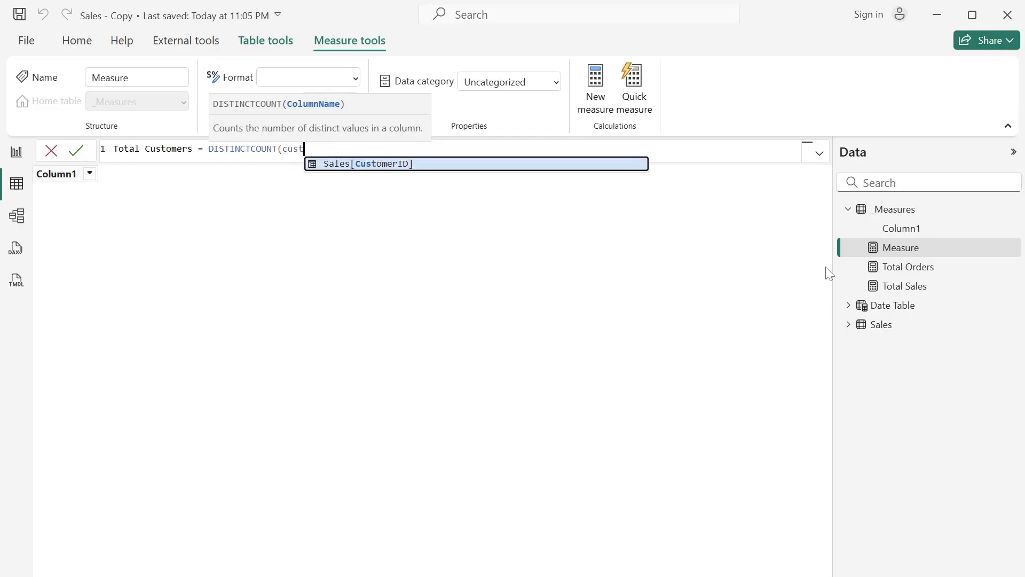
key(Tab)
text())
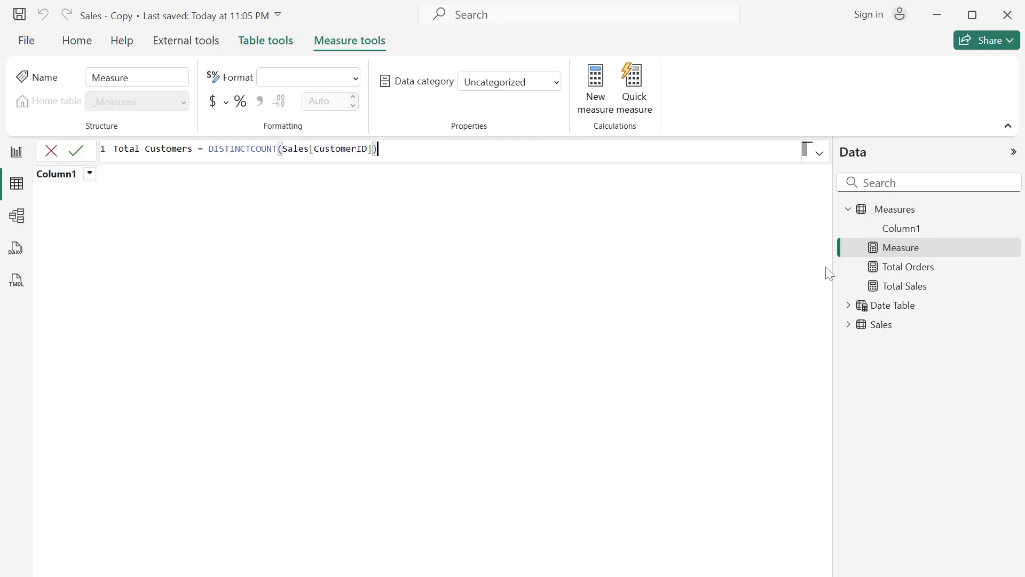
key(Return)
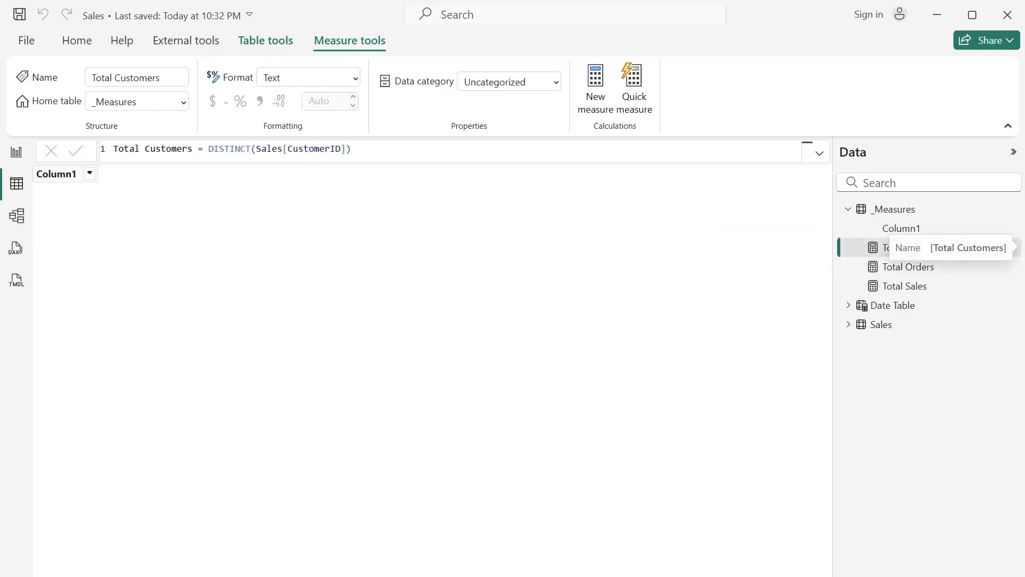
- Create the measure Avg Order Value = DIVIDE([Total Sales], COUNT(Sales[InvoiceNo])) in the _Measures table and commit it
right_click(896, 275)
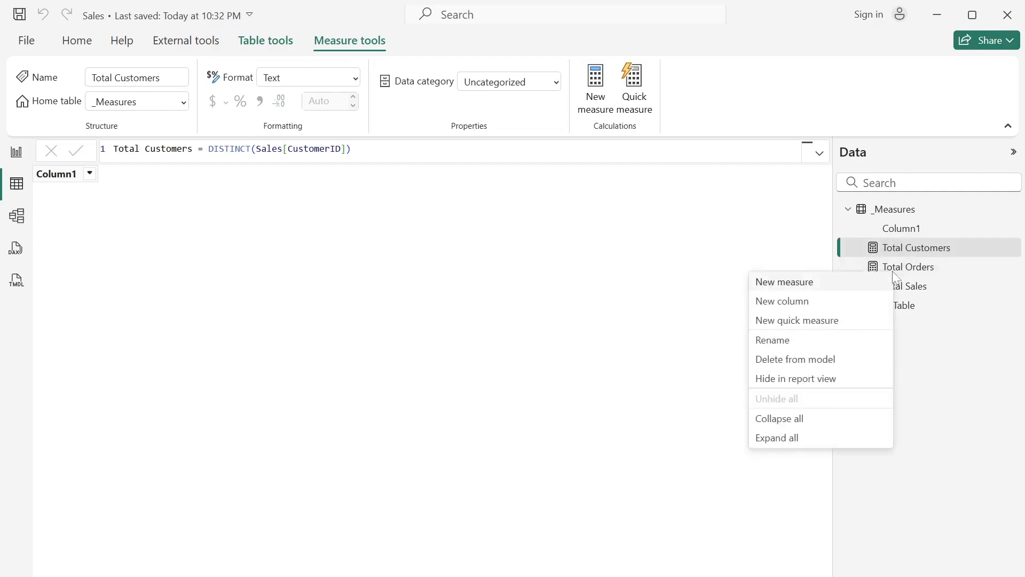
click(865, 291)
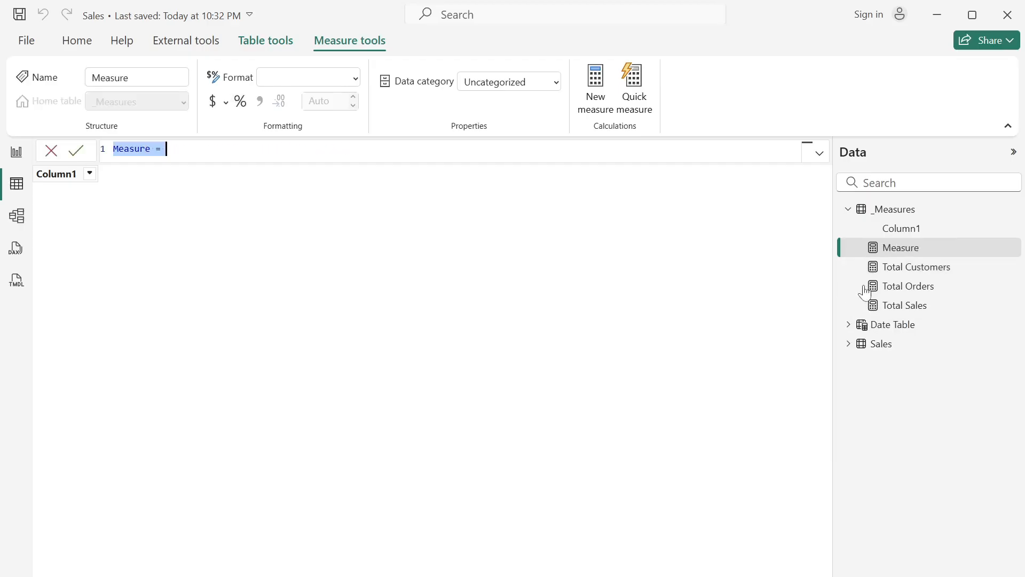
text(Avg Order Value = DIVIDE([Total Sales], COUNT(Sales[InvoiceNo])))
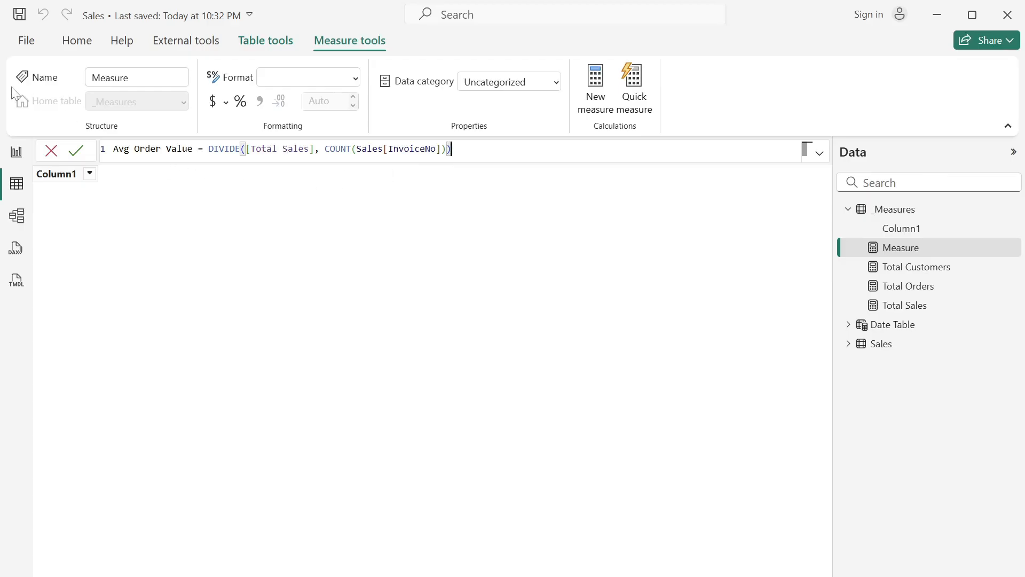
click(76, 151)
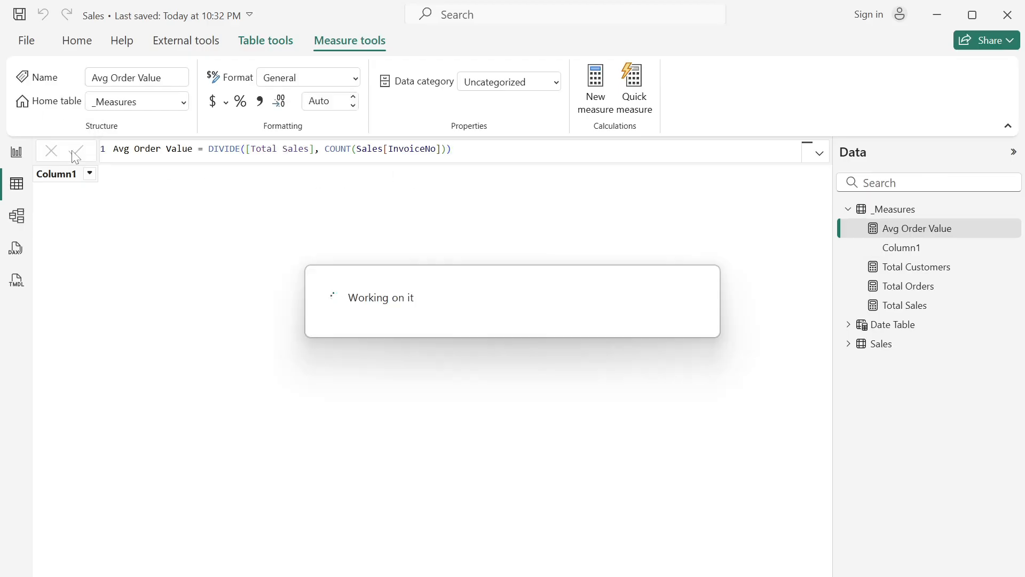
- Delete the placeholder column Column1 from the _Measures table and confirm the deletion
click(912, 348)
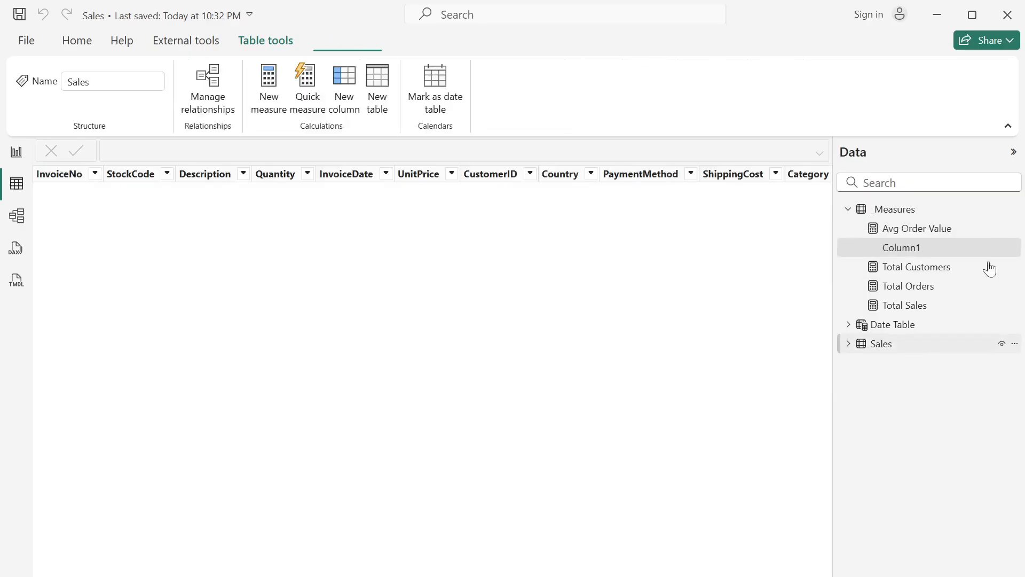
click(1015, 248)
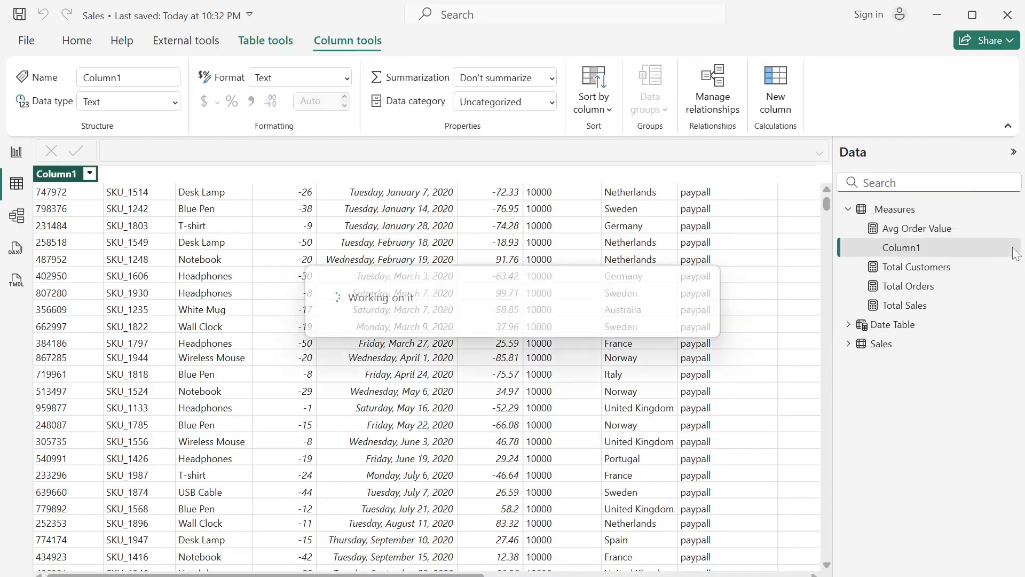
click(931, 356)
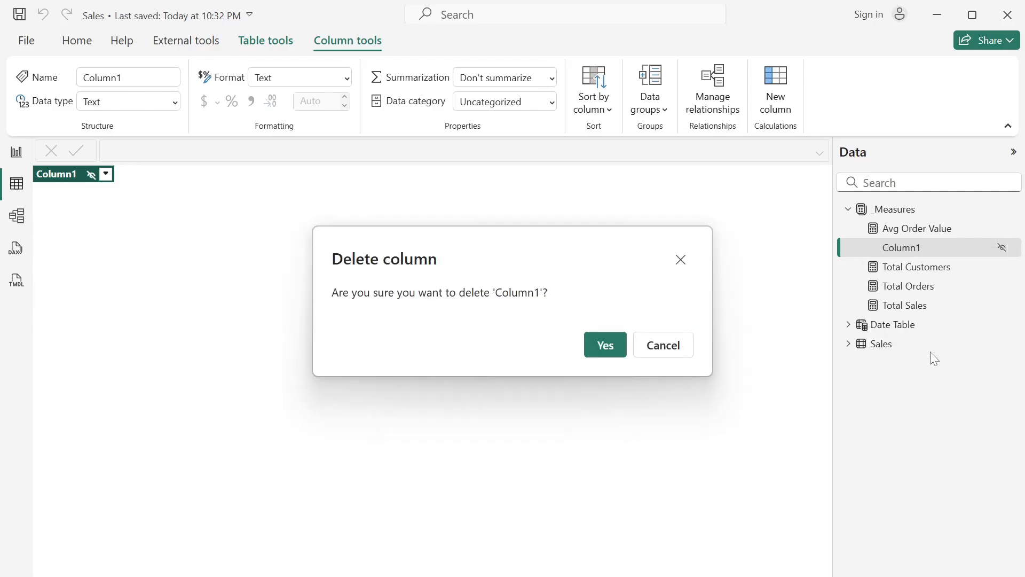
click(606, 346)
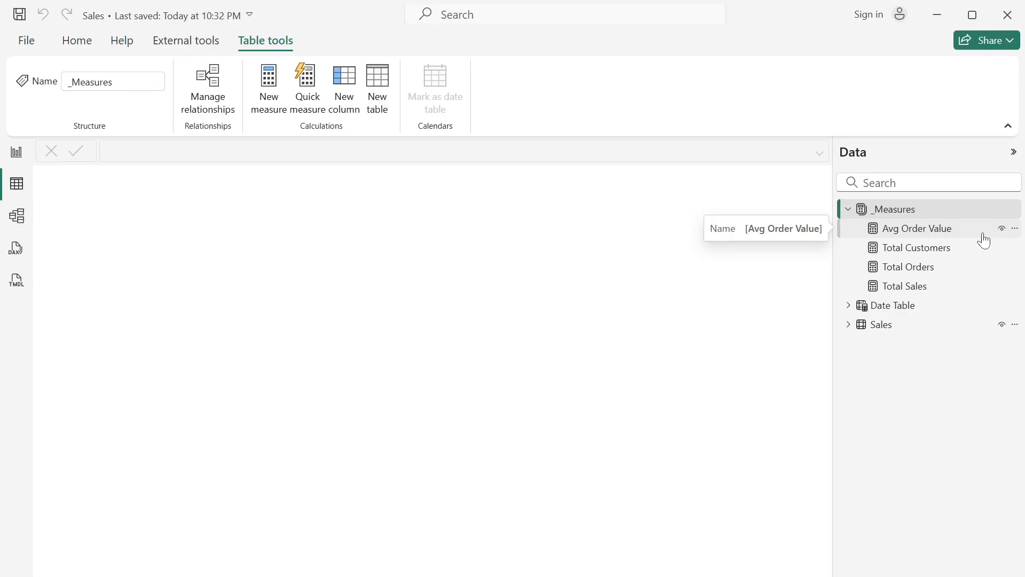
- Create a Total Sales %MoM measure in _Measures that divides [Total Sales] by its PREVIOUSMONTH value minus 1, formatted "0%" with ↑ or ↓
right_click(892, 261)
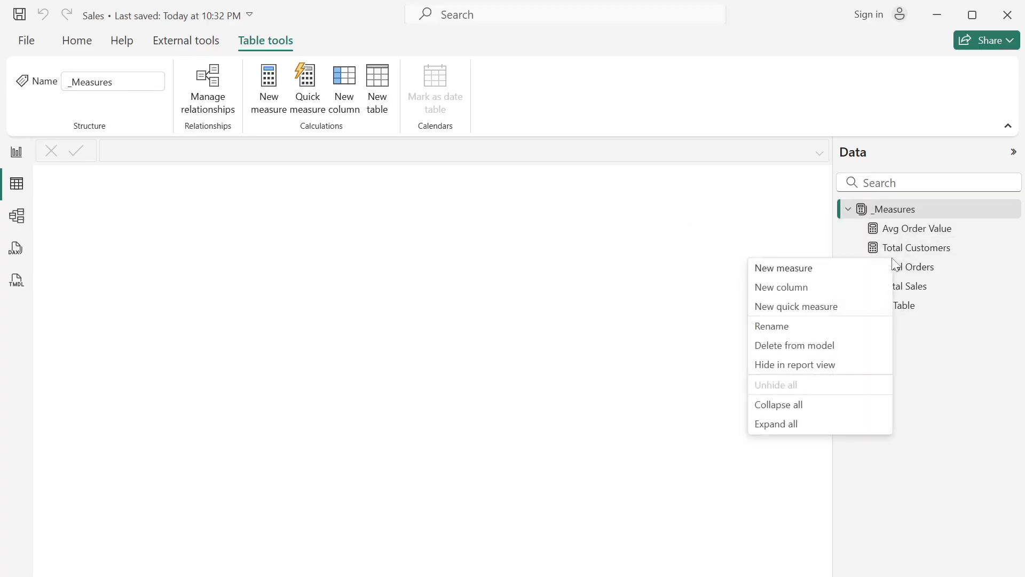
click(817, 270)
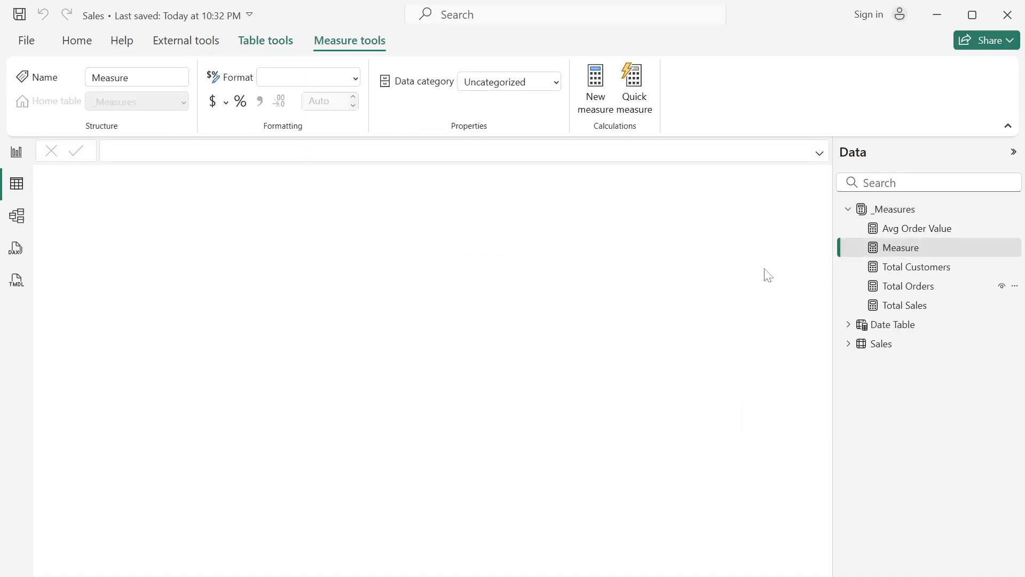
text(Total Sales %MoM = VAR _lastmonth = CALCULATE([Total Sales],PREVIOUSMONTH('Date Table'[Date])) VAR _pctMOM =DIVIDE([Total Sales],_lastmonth)-1 RETURN FORMAT(_pctMOM,"0%") & IF(_pctMOM > 0,"↑","↓"))
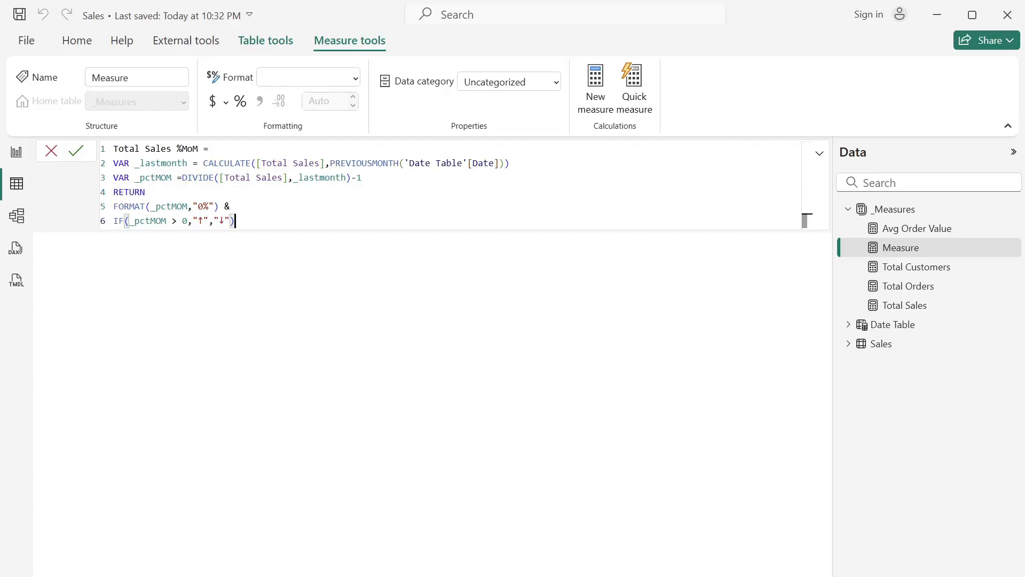
click(74, 152)
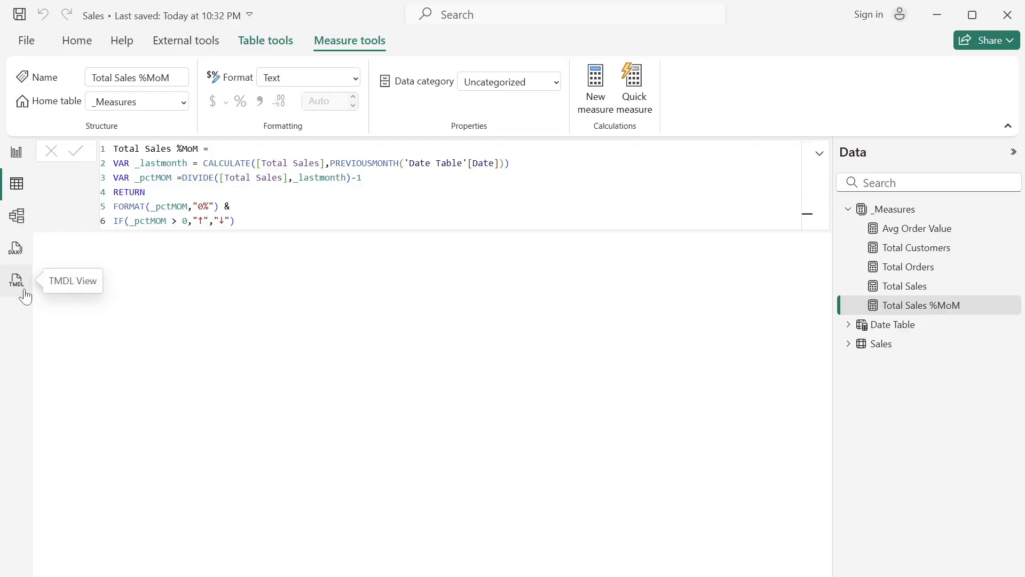
- Review the enabled preview features in the program options, including TMDL View, and close the options without changes
click(29, 42)
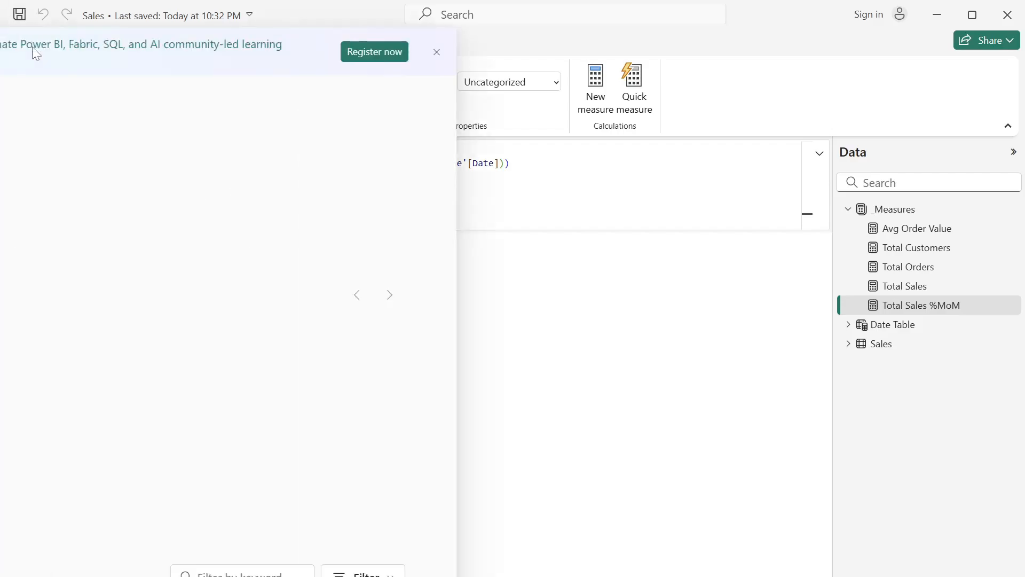
click(93, 548)
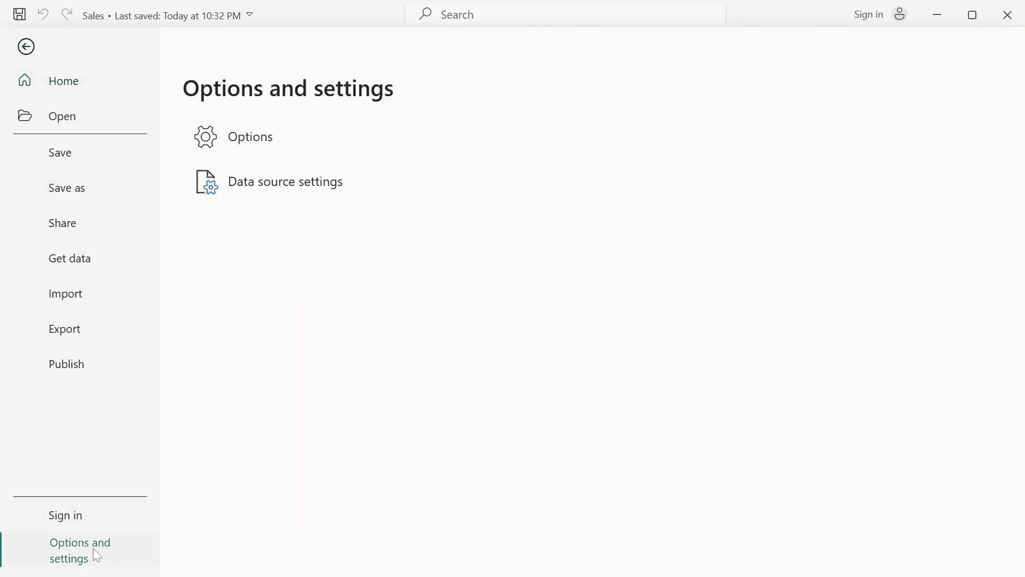
click(289, 153)
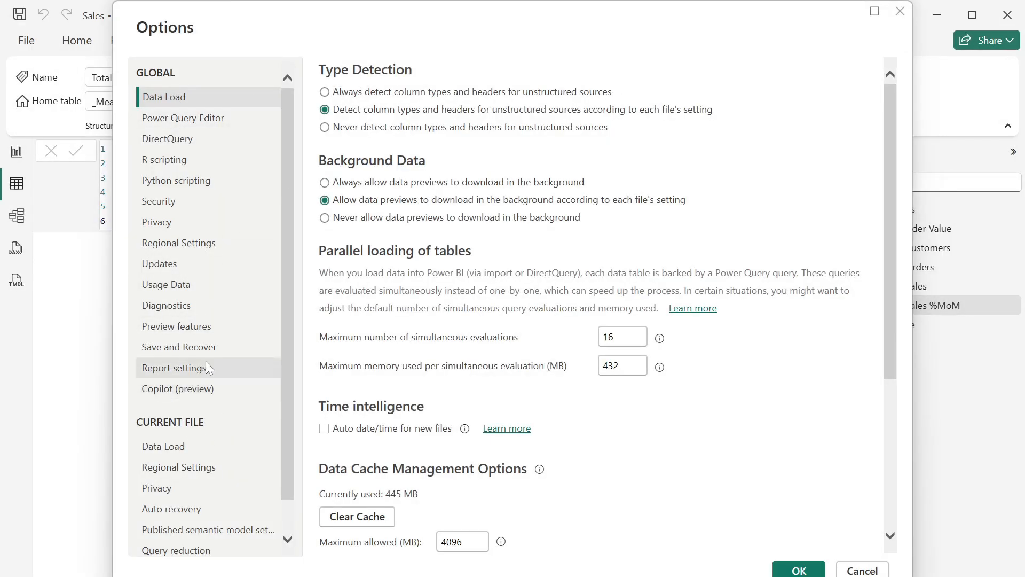
click(200, 328)
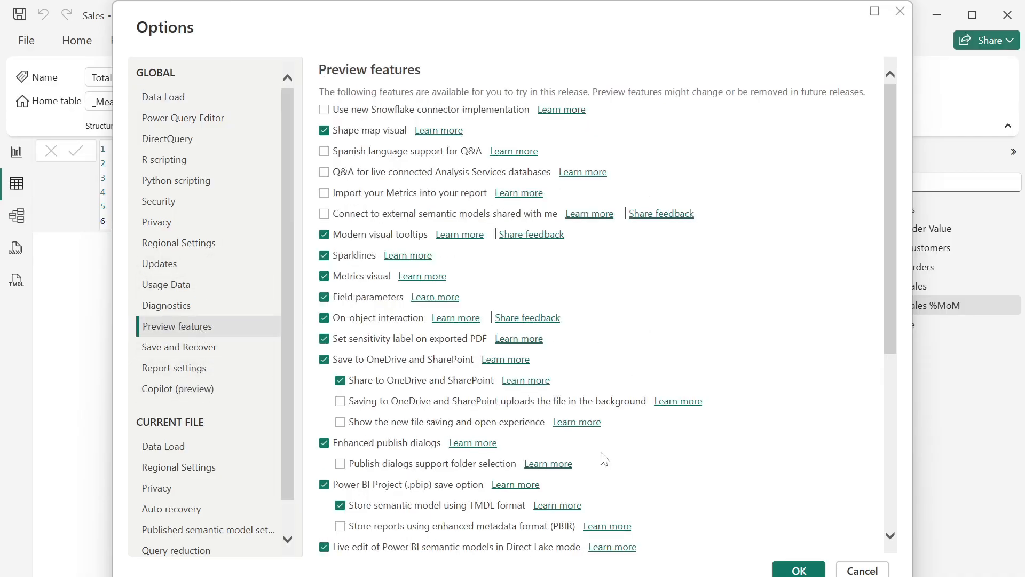
scroll(601, 457, down, 5)
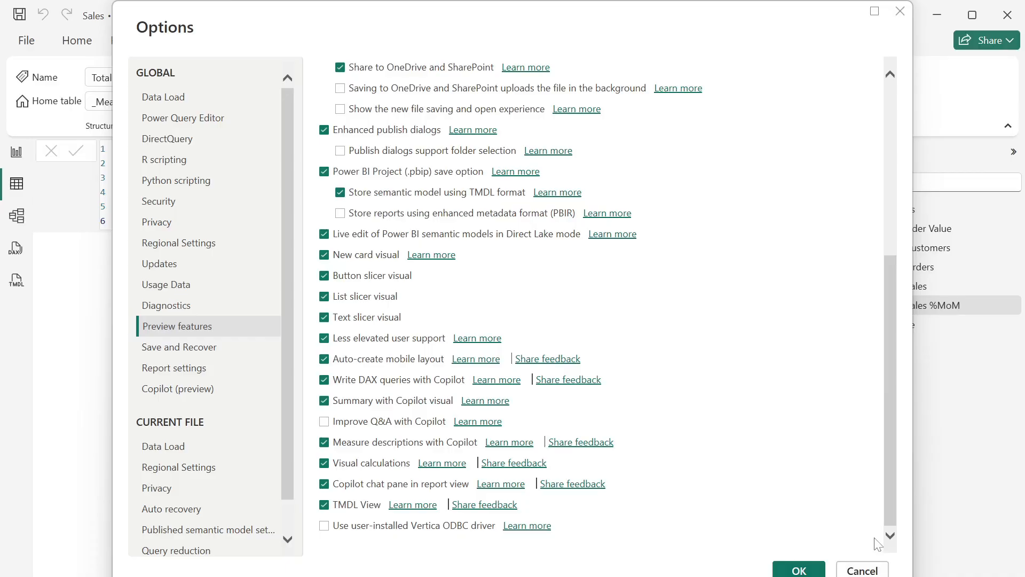
click(873, 570)
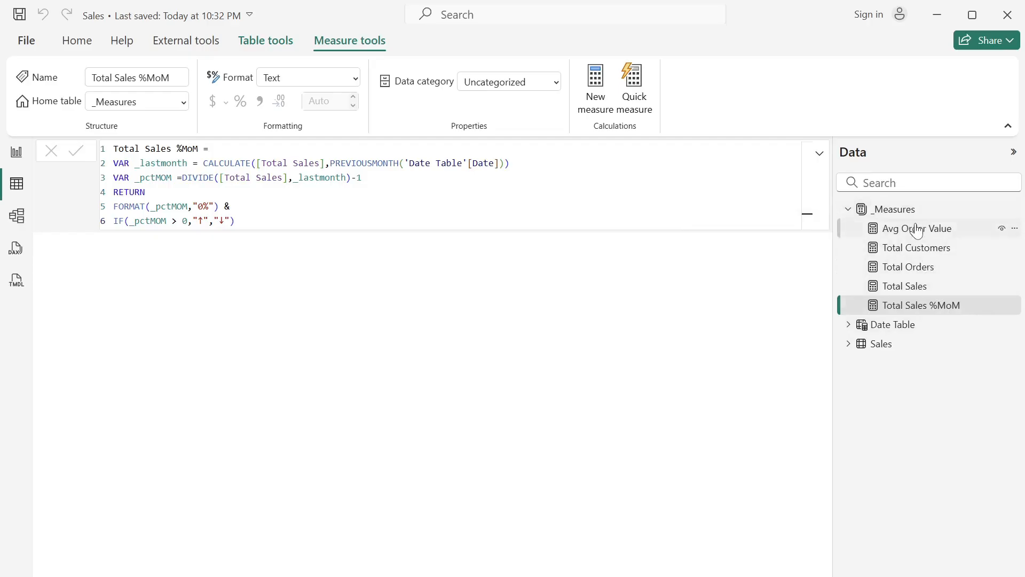
- Open TMDL view and script the whole _Measures table as a createOrReplace script
click(16, 281)
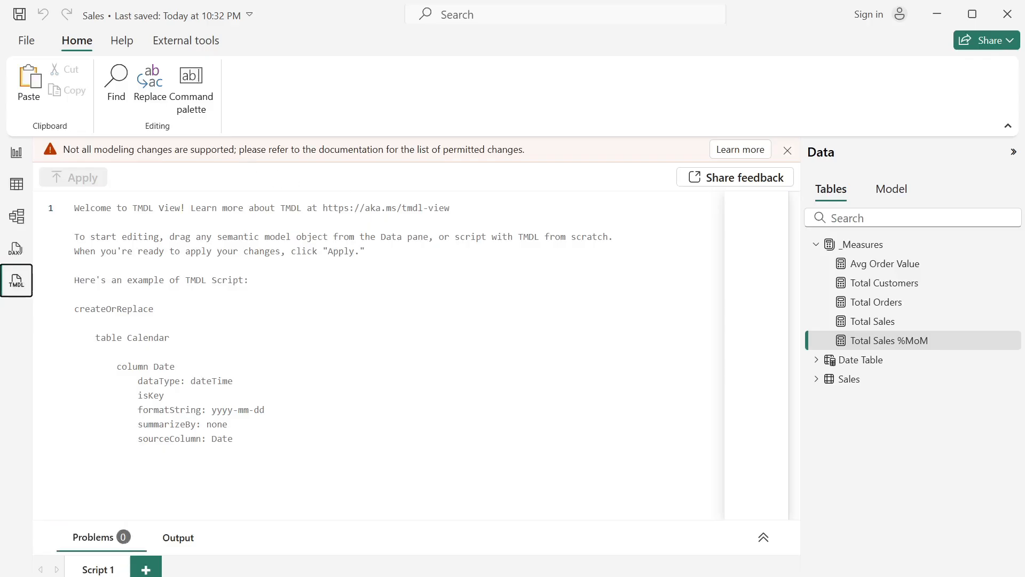
drag(878, 246, 458, 253)
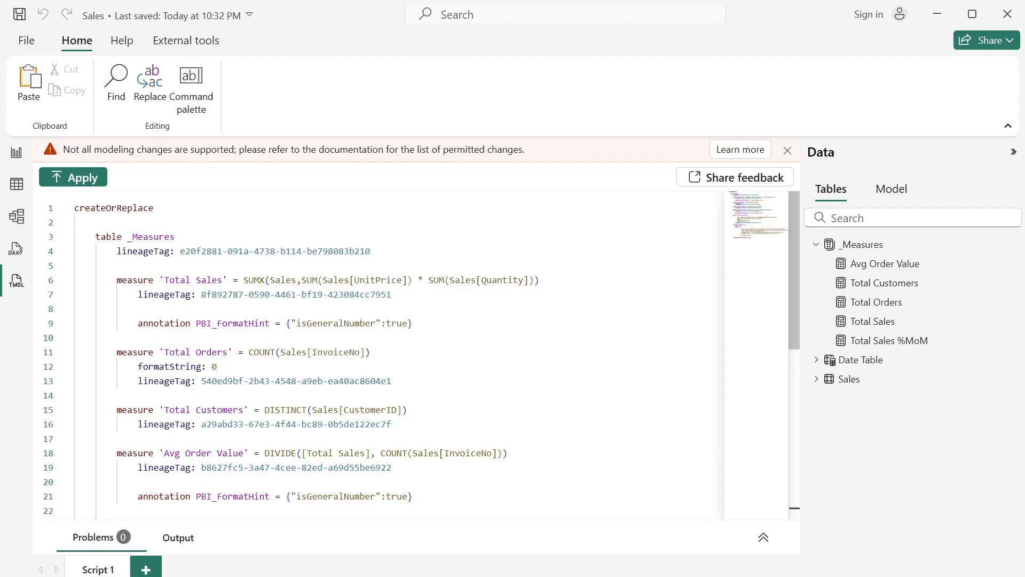
scroll(422, 355, down, 5)
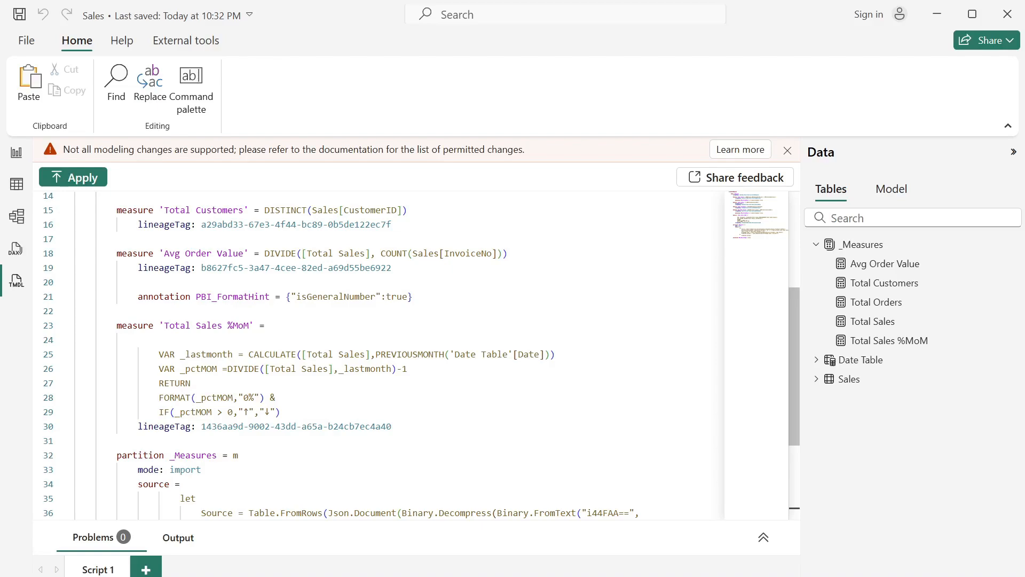
- Copy the 'Total Sales %MoM' measure block without its lineageTag and paste three copies below it, before the _Measures partition
drag(280, 412, 117, 325)
key(ctrl+c)
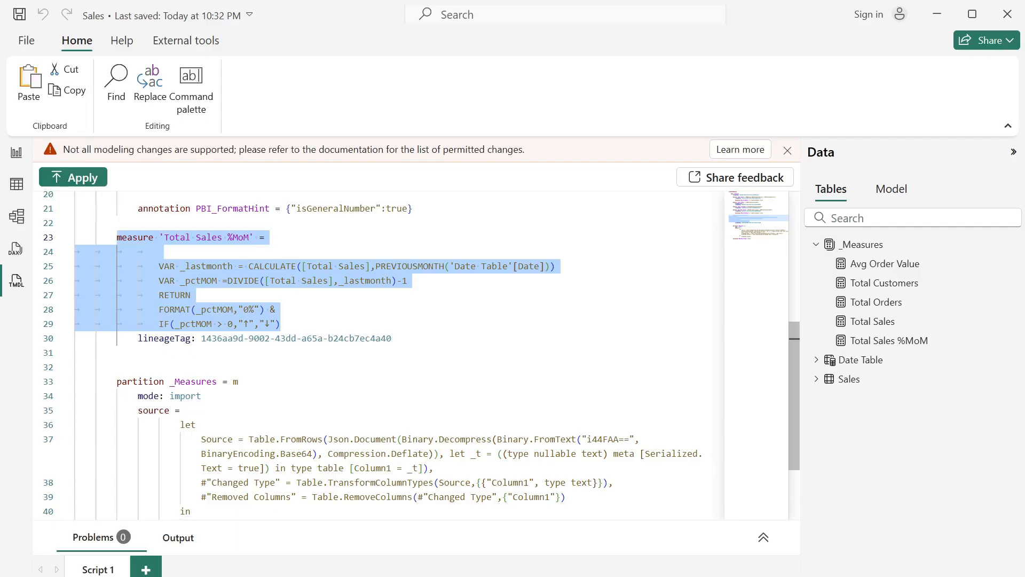
click(116, 352)
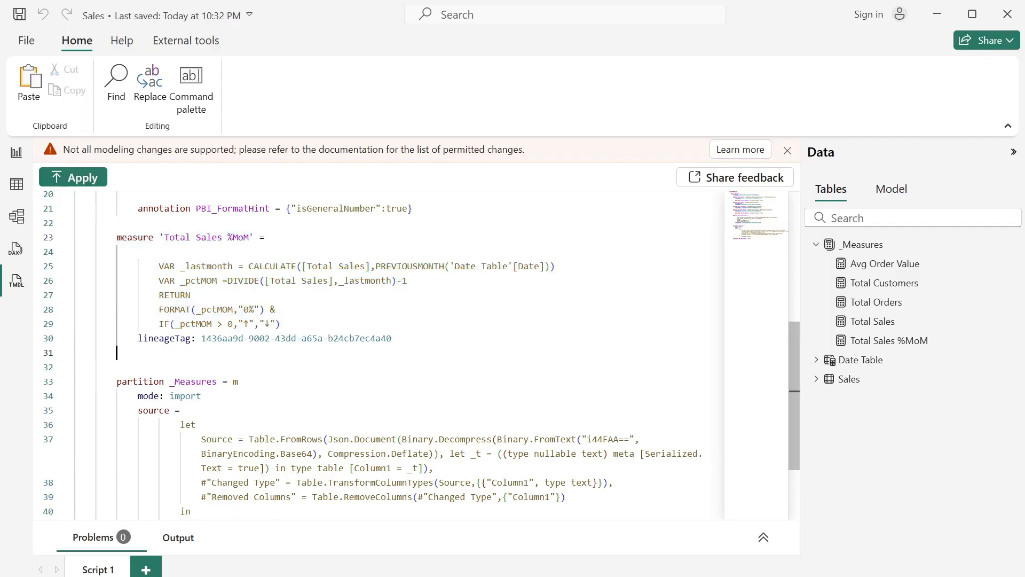
key(ctrl+v)
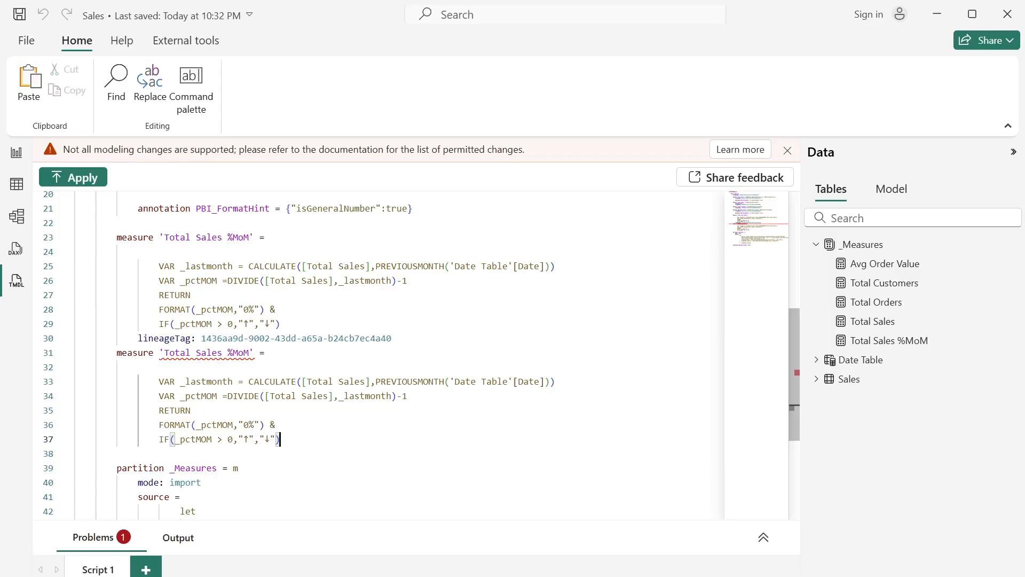
key(Return)
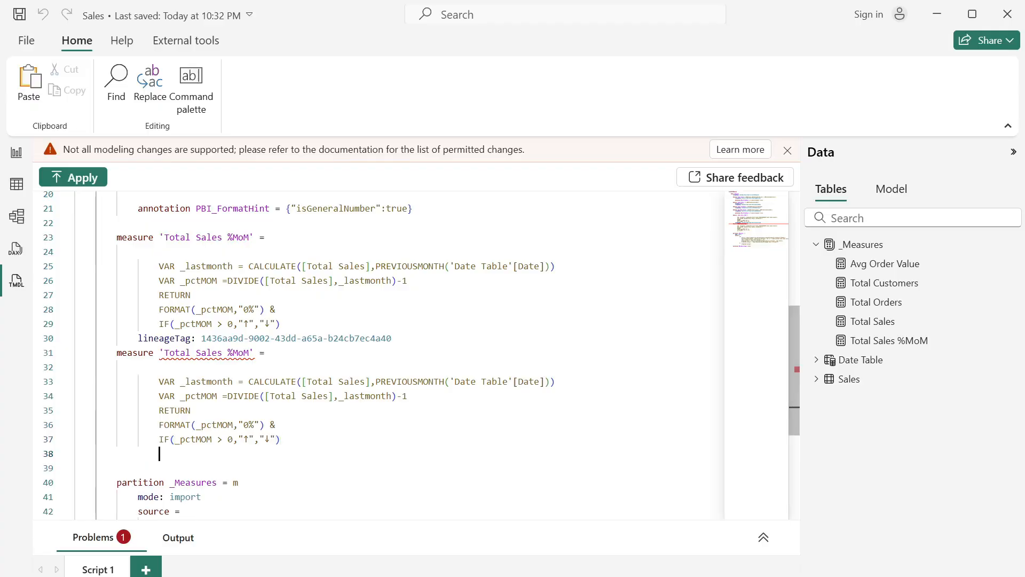
key(Return)
key(BackSpace)
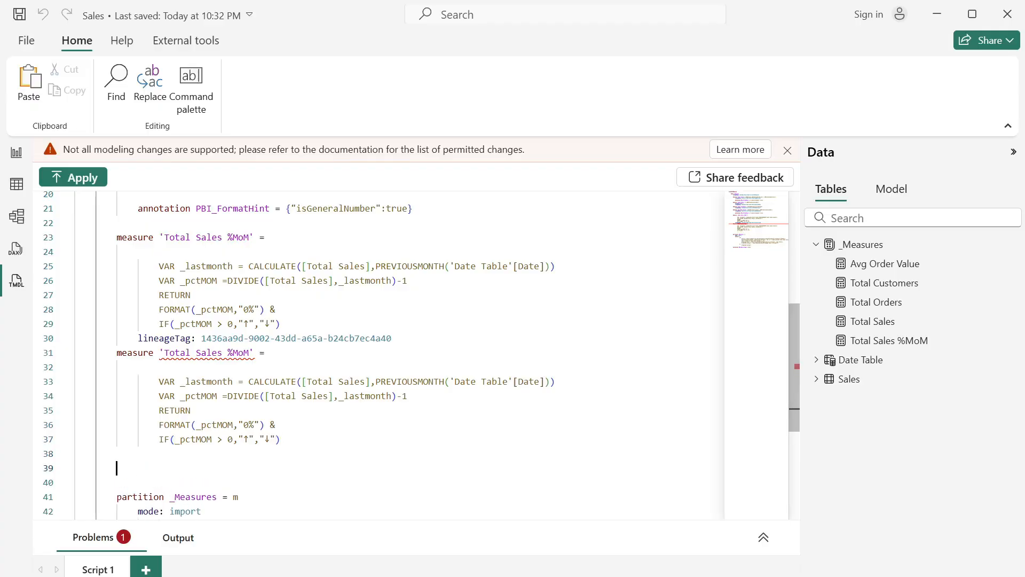
key(ctrl+v)
key(Return)
key(Return)
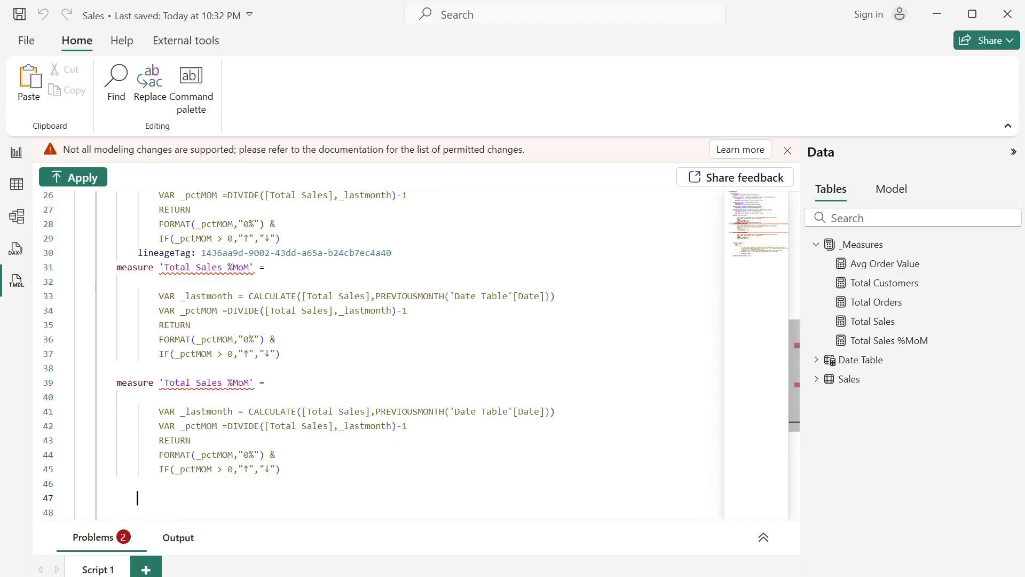
key(BackSpace)
key(ctrl+v)
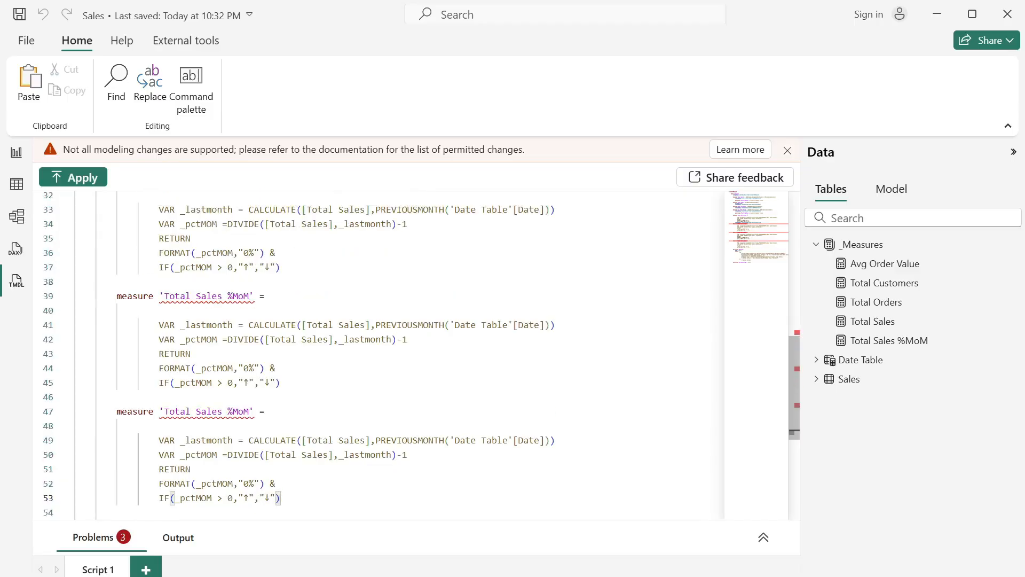
- Rename the first pasted measure copy in the script to 'Total Orders %MoM'
scroll(379, 355, down, 2)
scroll(379, 355, up, 1)
scroll(380, 355, down, 1)
scroll(379, 355, up, 1)
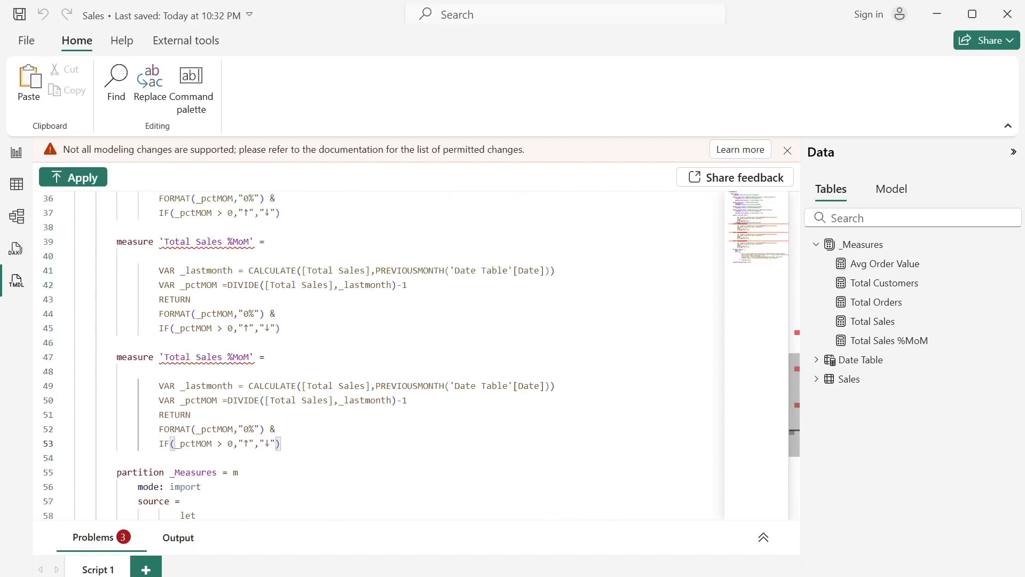
scroll(379, 355, up, 3)
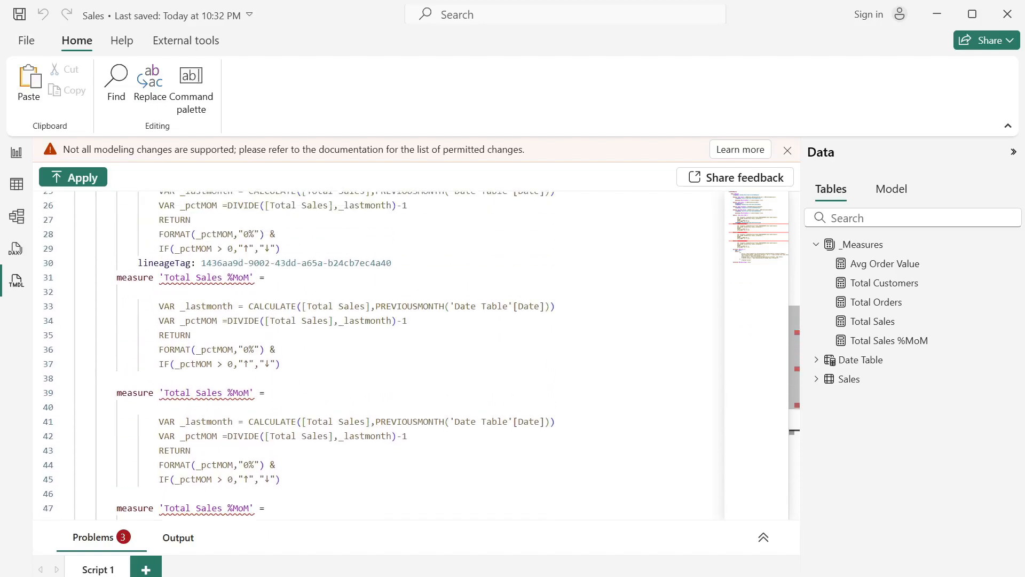
click(216, 277)
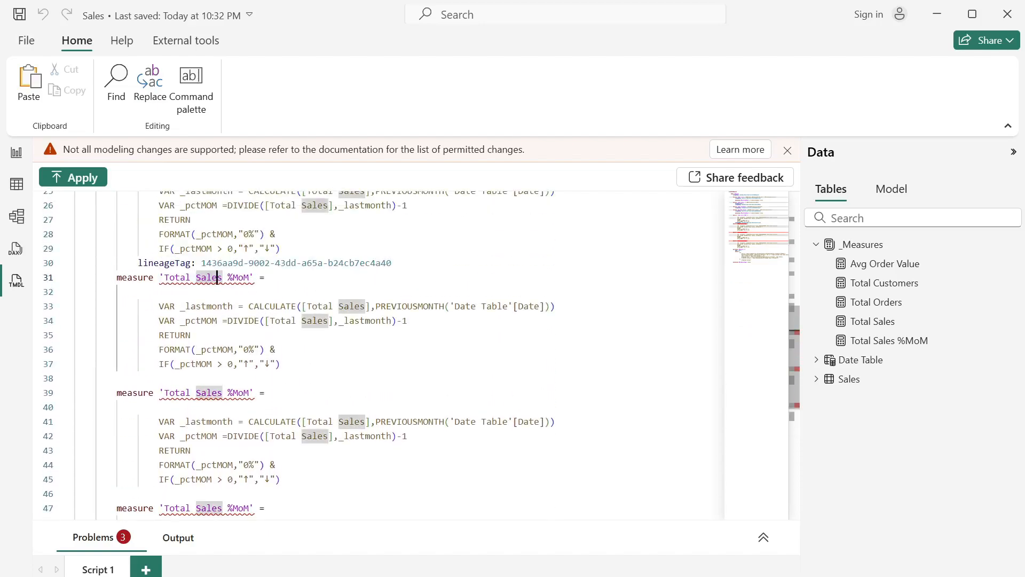
drag(222, 277, 196, 277)
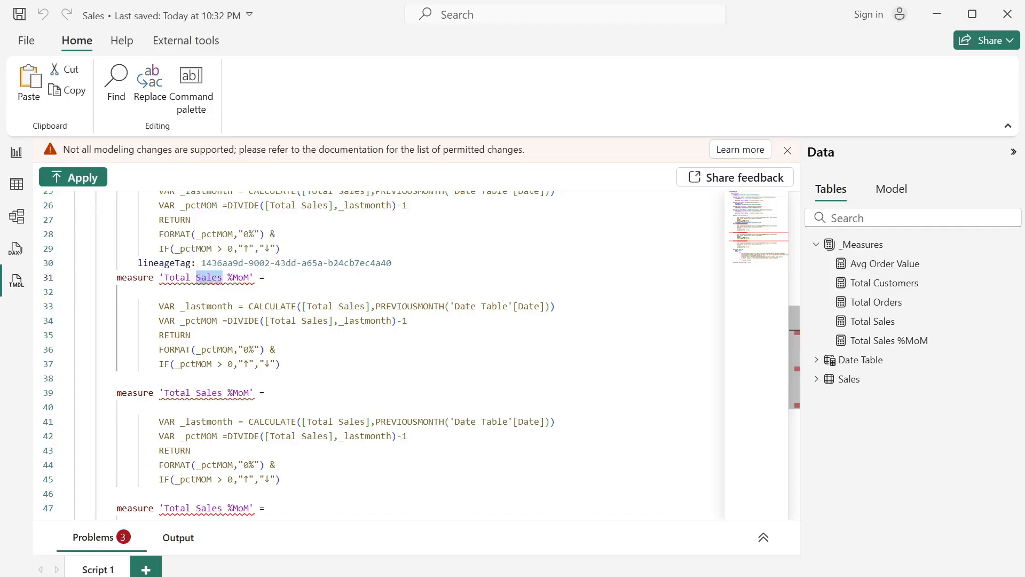
text(Orders)
click(191, 336)
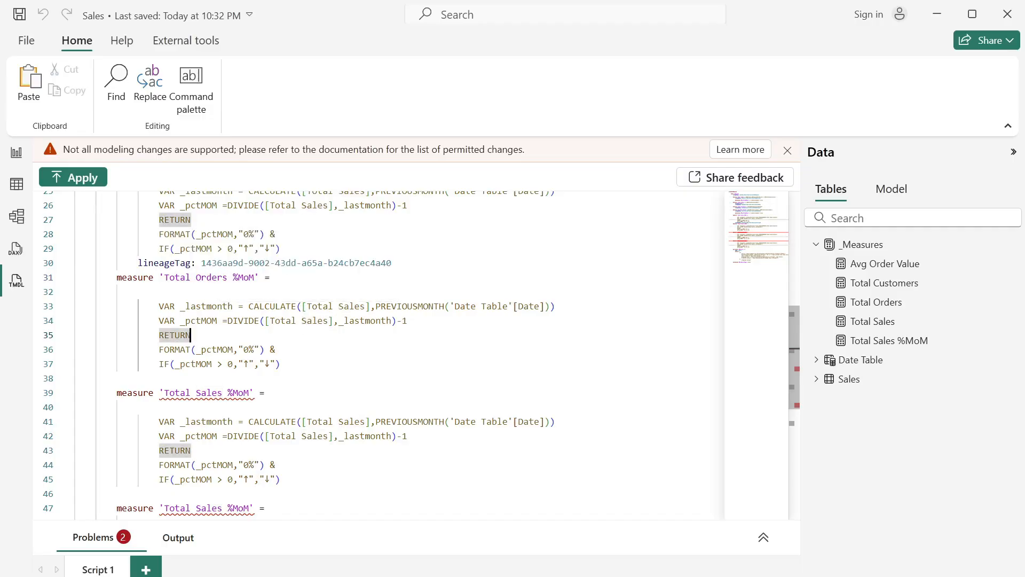
- Replace both [Total Sales] references in the 'Total Orders %MoM' measure with [Total Orders]
drag(227, 277, 196, 277)
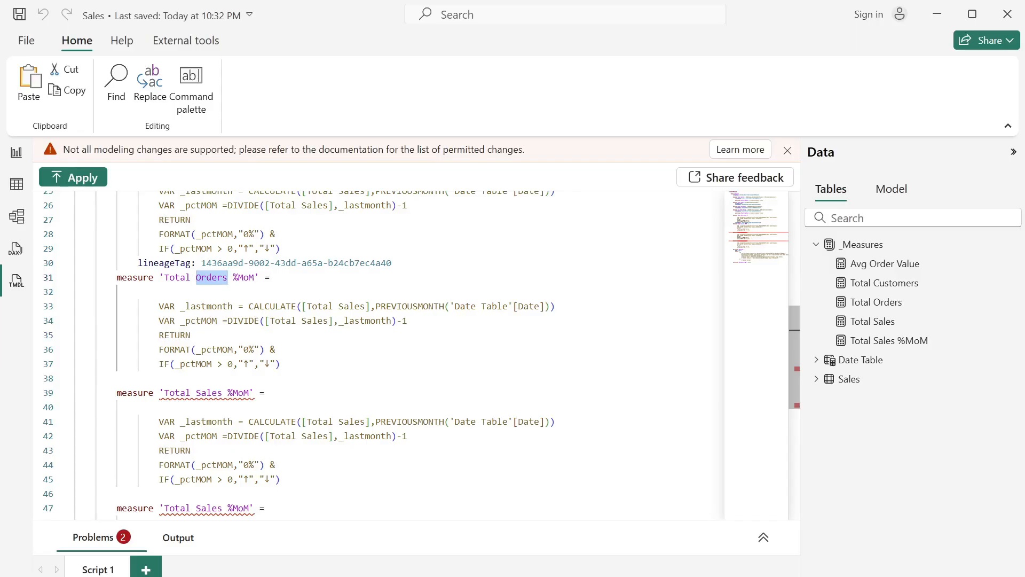
key(ctrl+c)
click(361, 306)
double_click(361, 306)
key(ctrl+v)
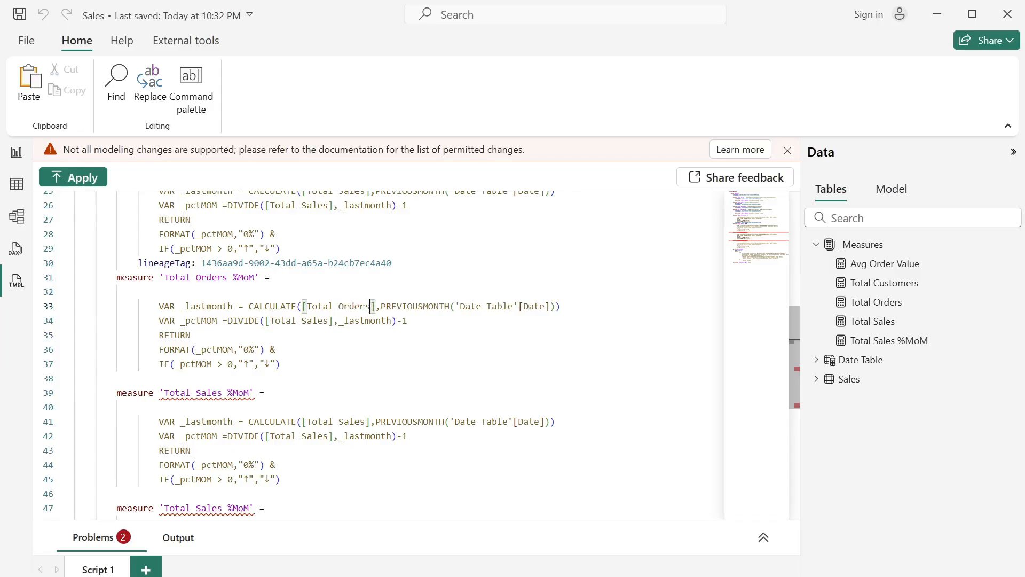
drag(328, 320, 302, 320)
key(ctrl+v)
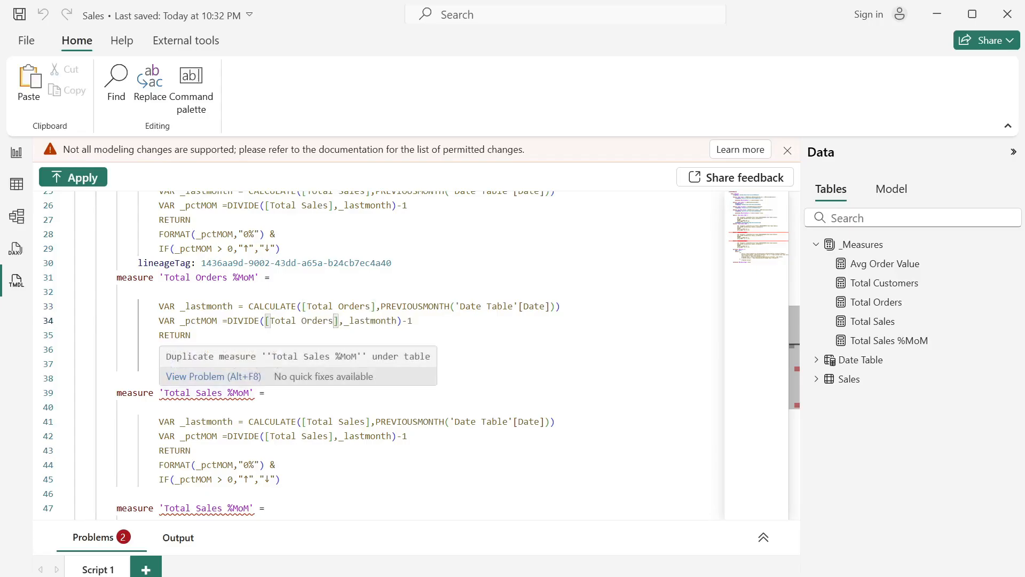
- Rename the second pasted measure copy to 'Total Customers %MoM' and change both its [Total Sales] references to [Total Customers]
drag(223, 393, 196, 393)
text(Customers)
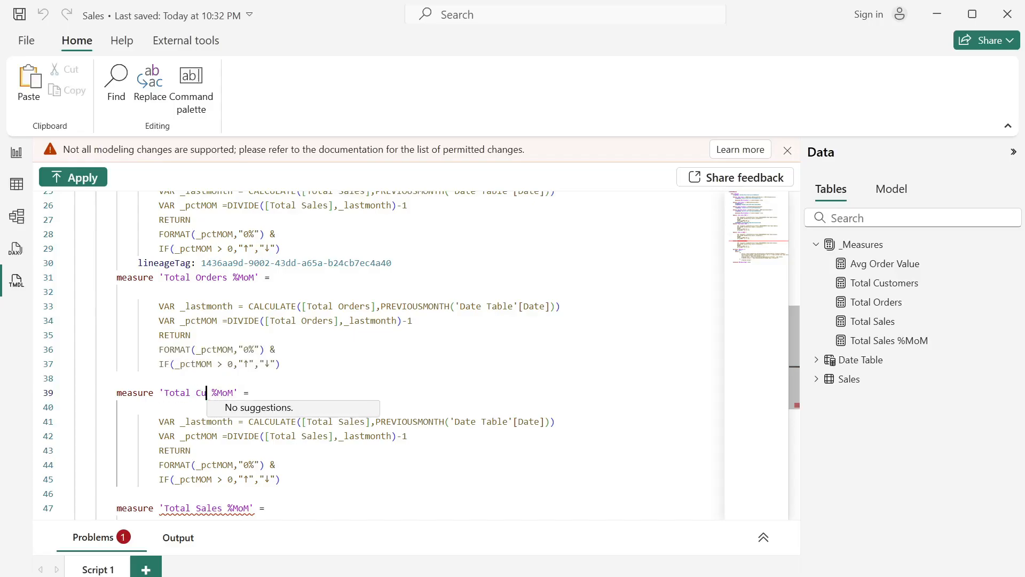
drag(367, 422, 339, 421)
text(c)
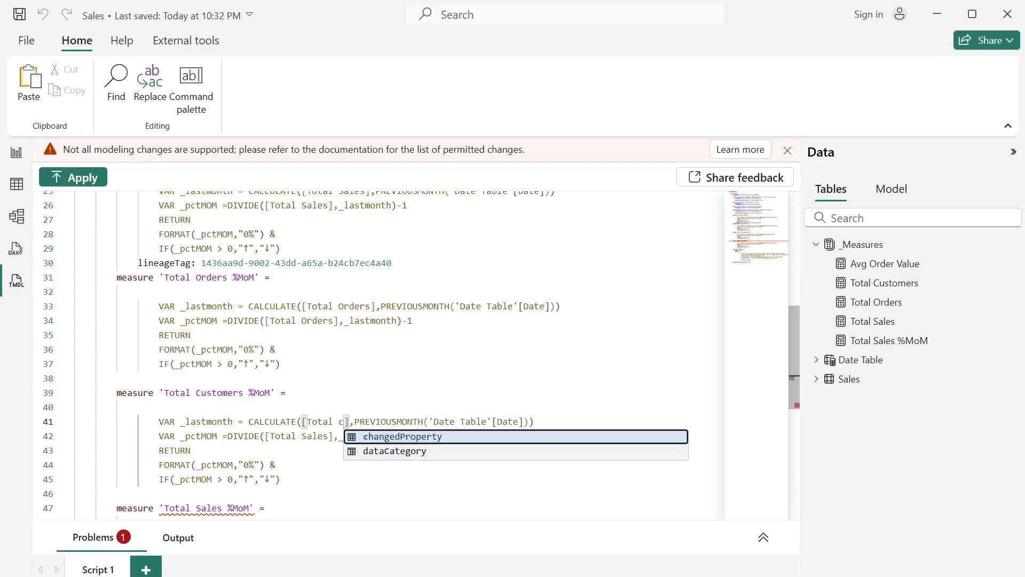
key(BackSpace)
text(Customers)
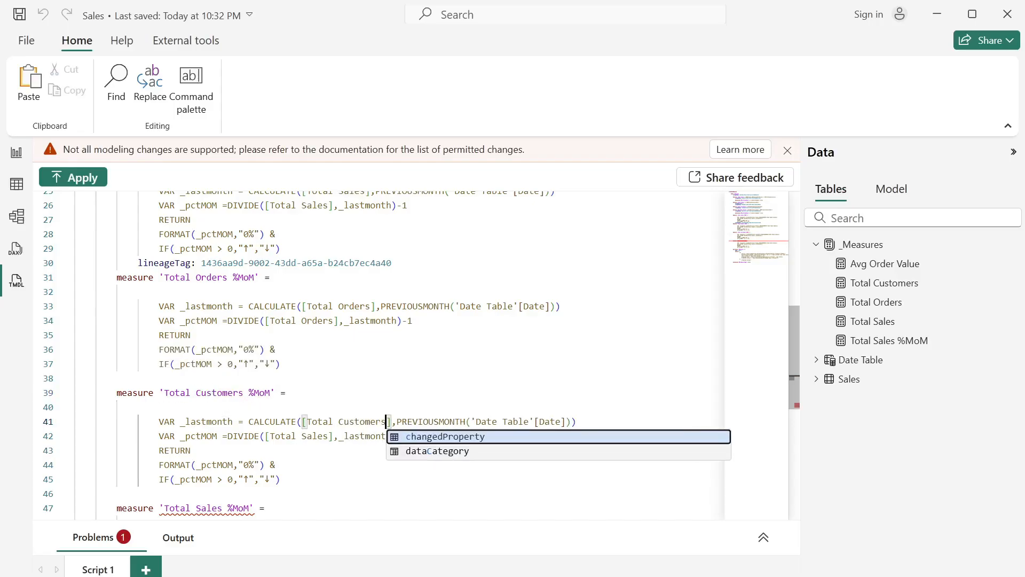
drag(328, 436, 302, 436)
text(Customers)
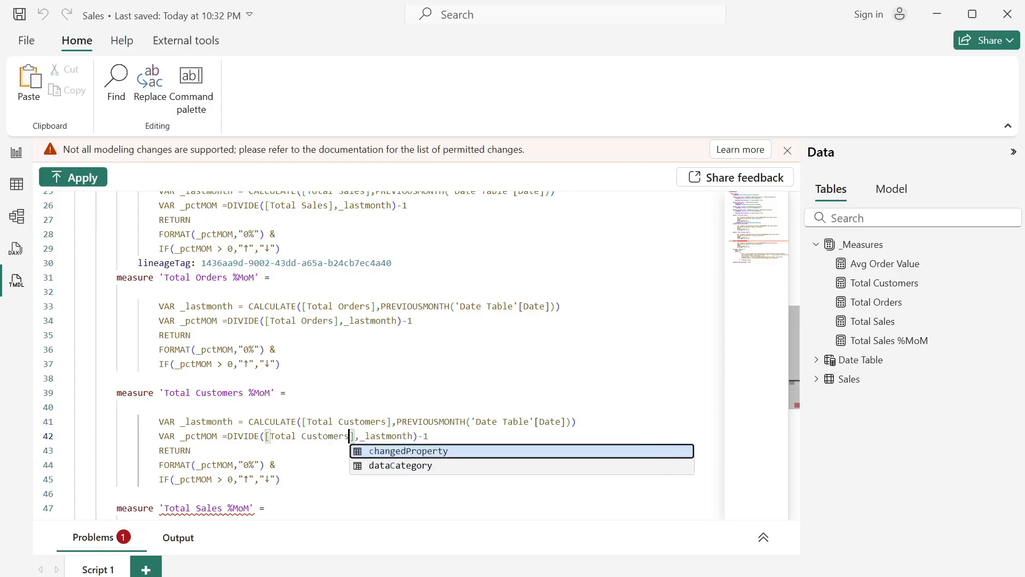
click(297, 477)
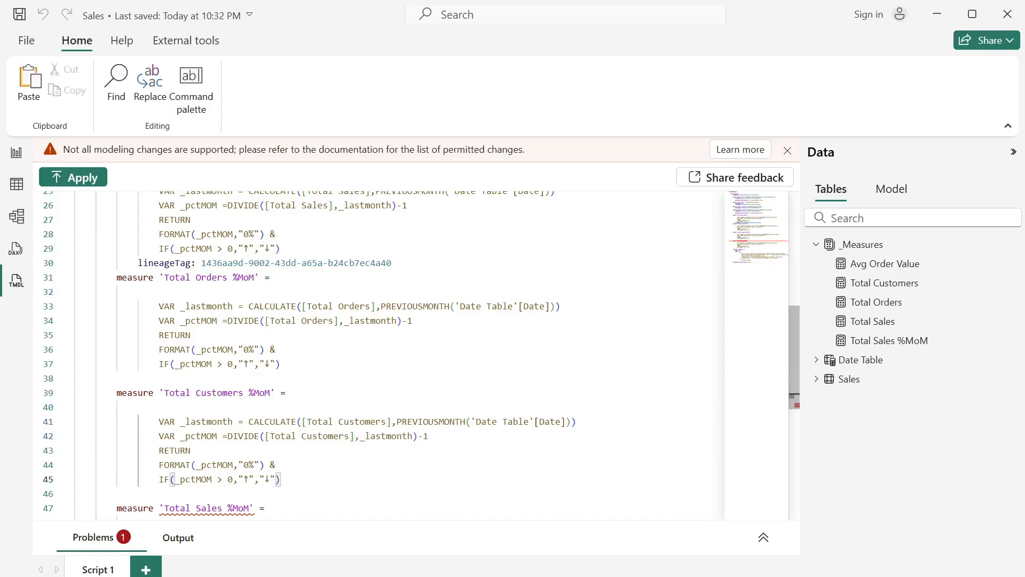
- Rename the third pasted measure copy in the script to 'Avg Order Value %MoM'
scroll(296, 478, down, 3)
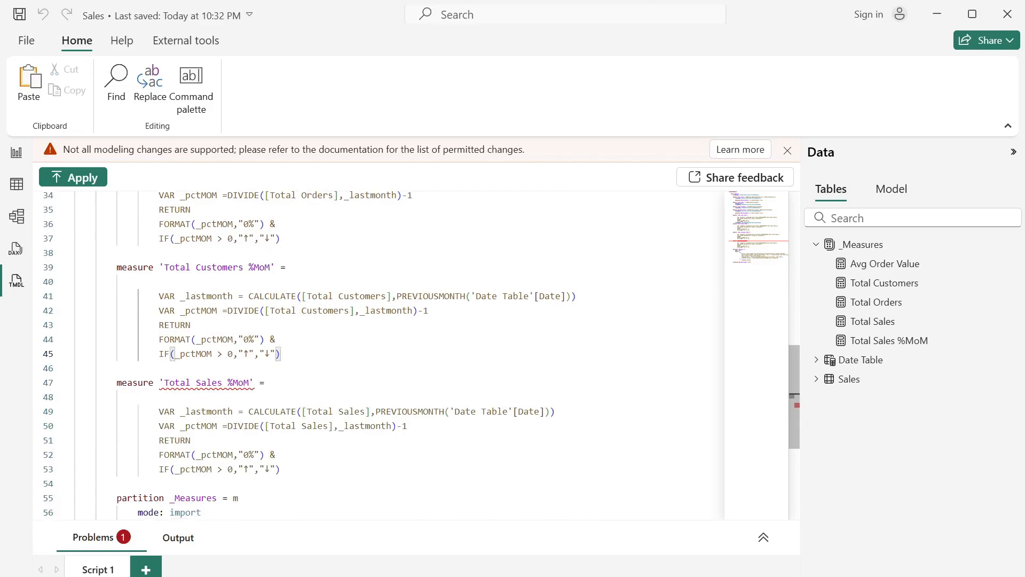
drag(217, 383, 162, 383)
text(Avg Orde)
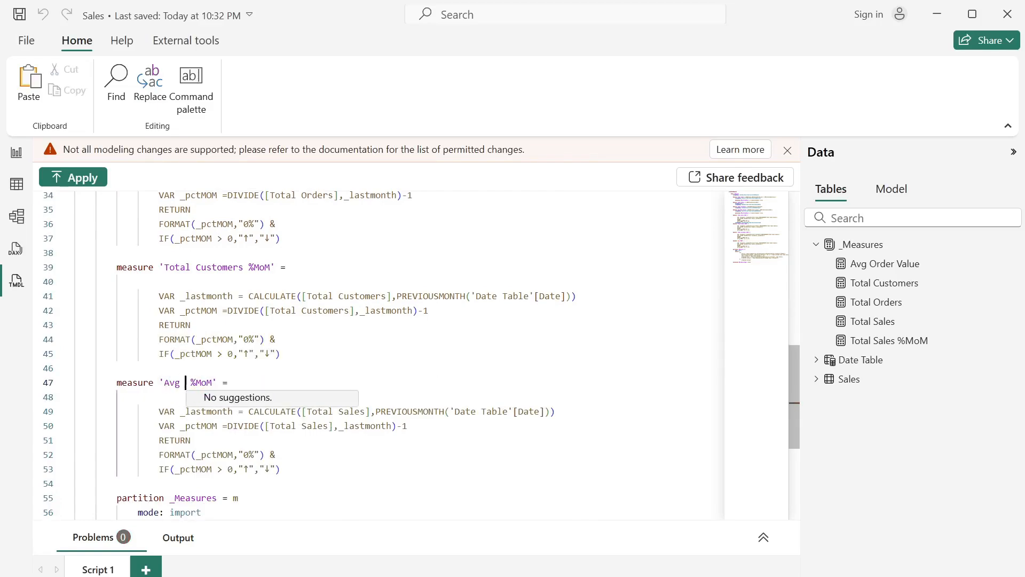
text(r Value)
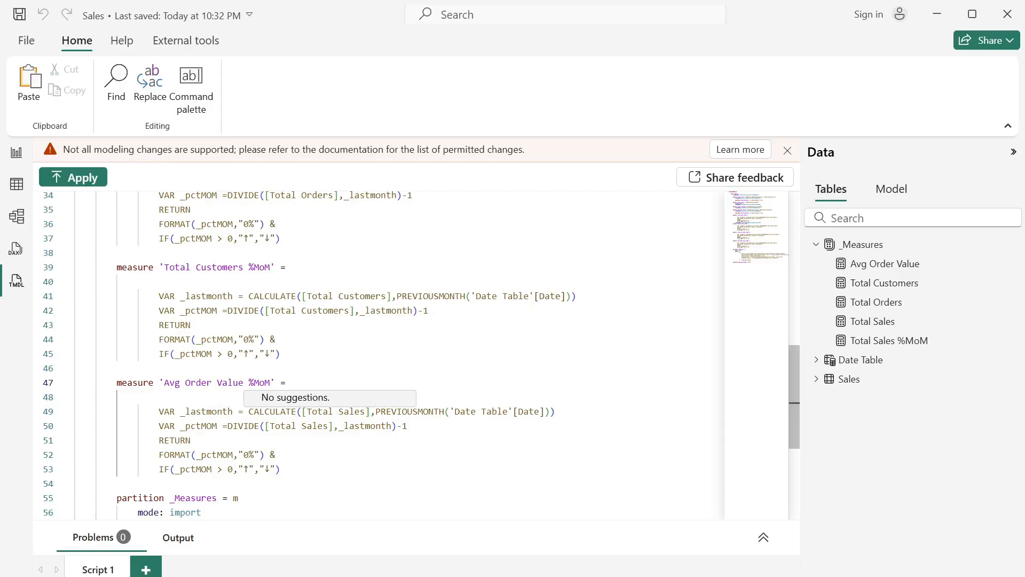
click(365, 412)
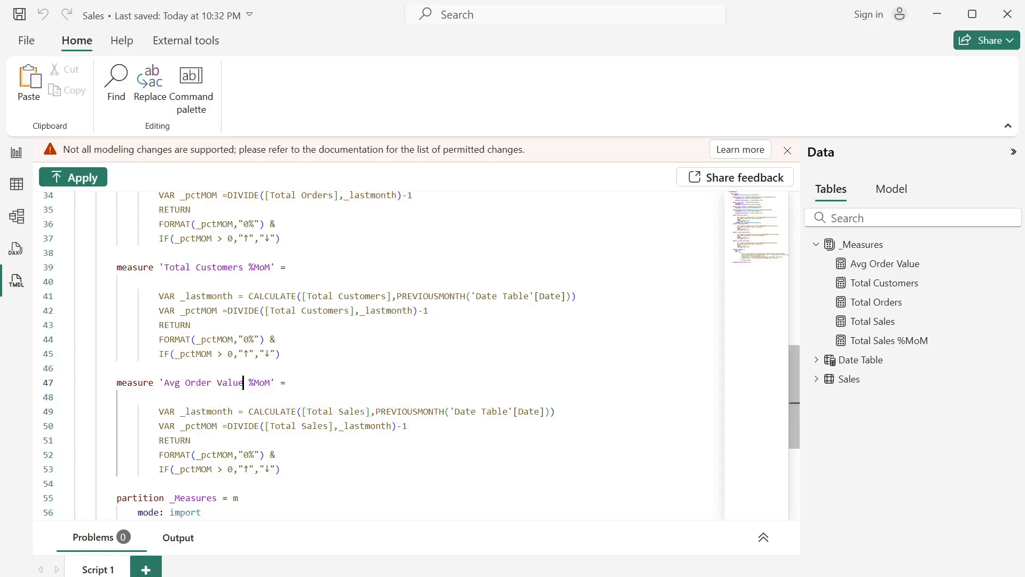
- Replace both [Total Sales] references in the 'Avg Order Value %MoM' measure with [Avg Order Value]
drag(243, 383, 165, 382)
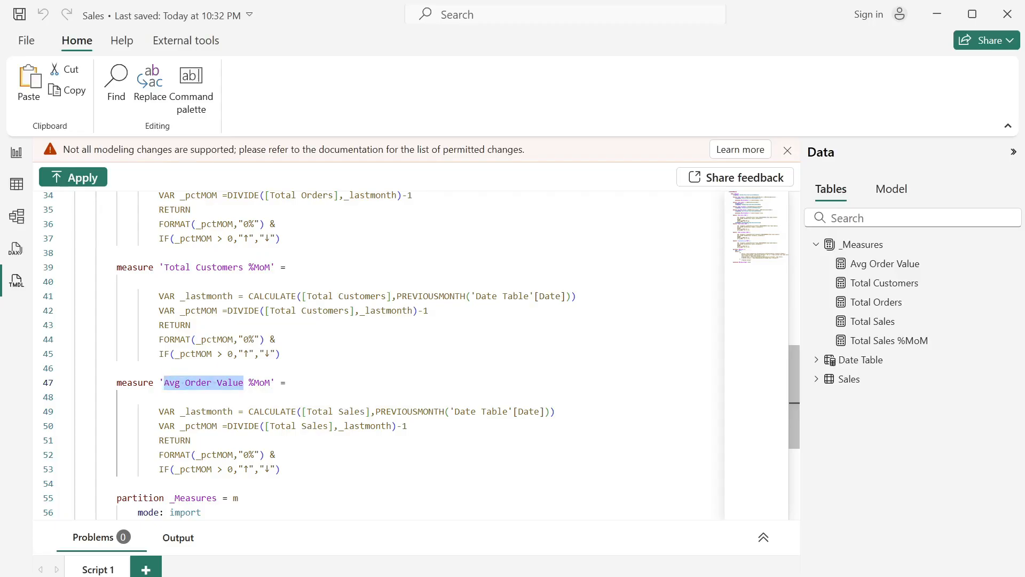
drag(360, 411, 307, 411)
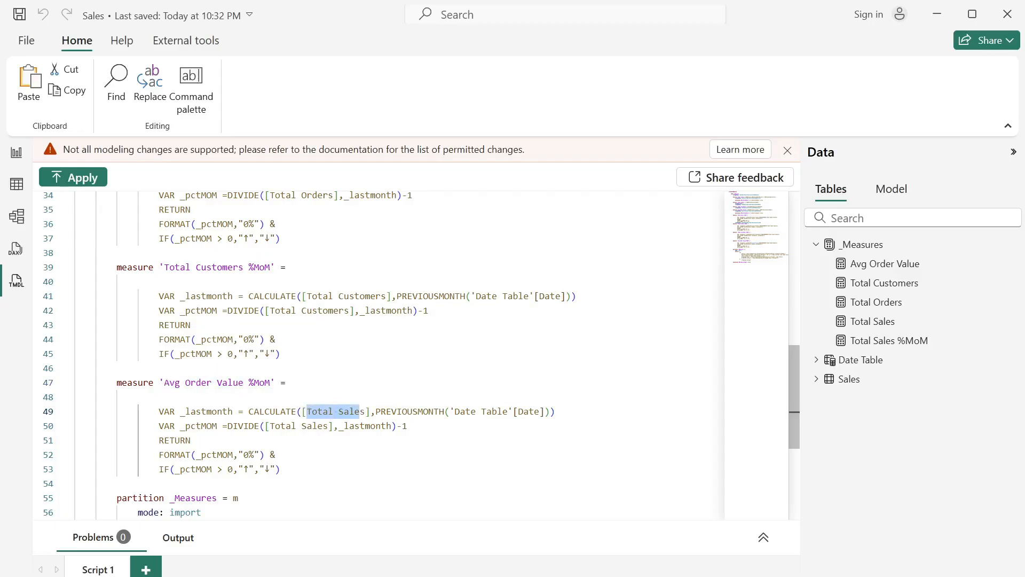
key(ctrl+v)
key(Delete)
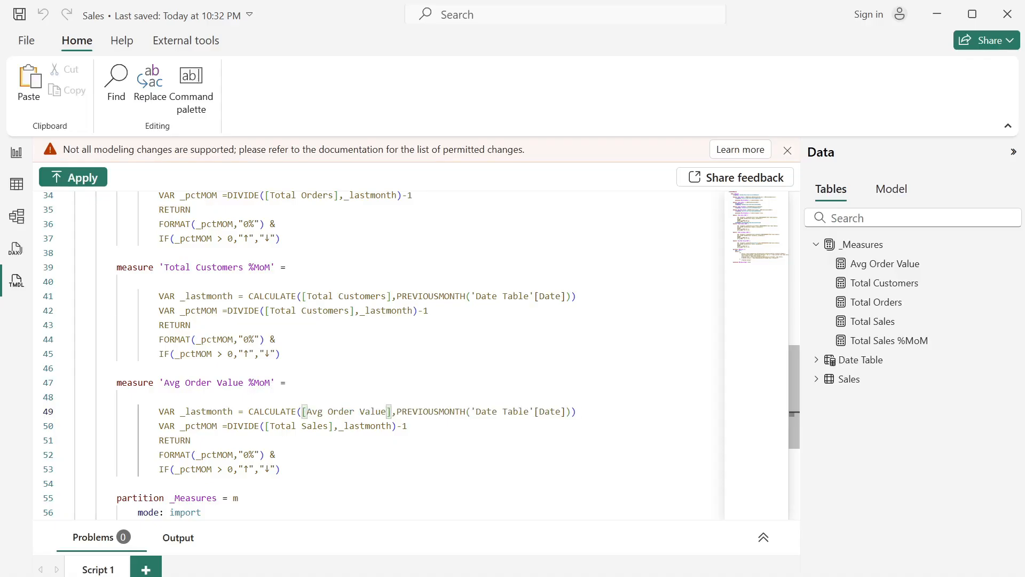
drag(329, 425, 270, 426)
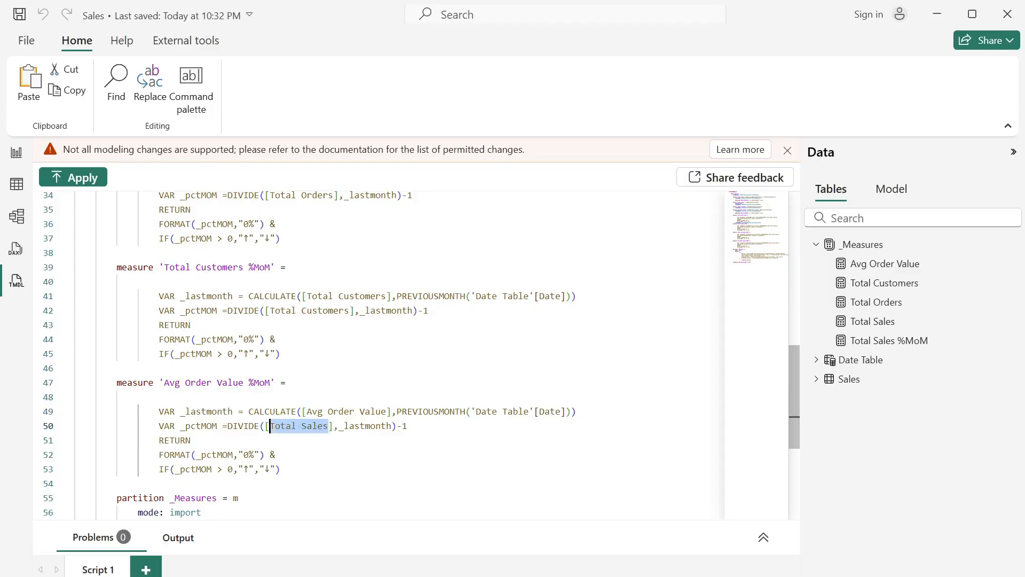
key(ctrl+v)
click(280, 469)
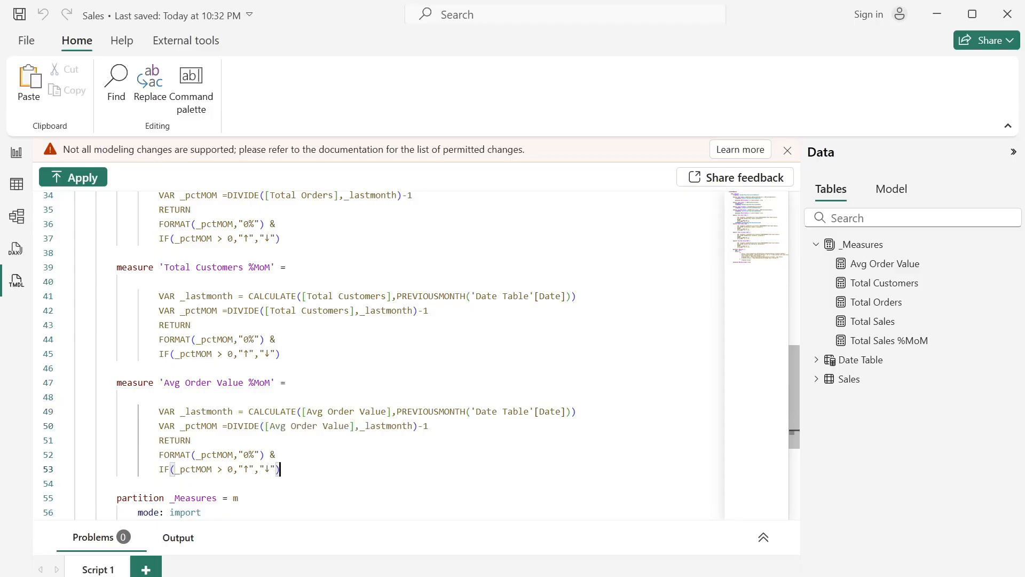
- Apply the script with the new %MoM measures to the model and dismiss the notification
scroll(374, 353, up, 2)
scroll(374, 352, down, 1)
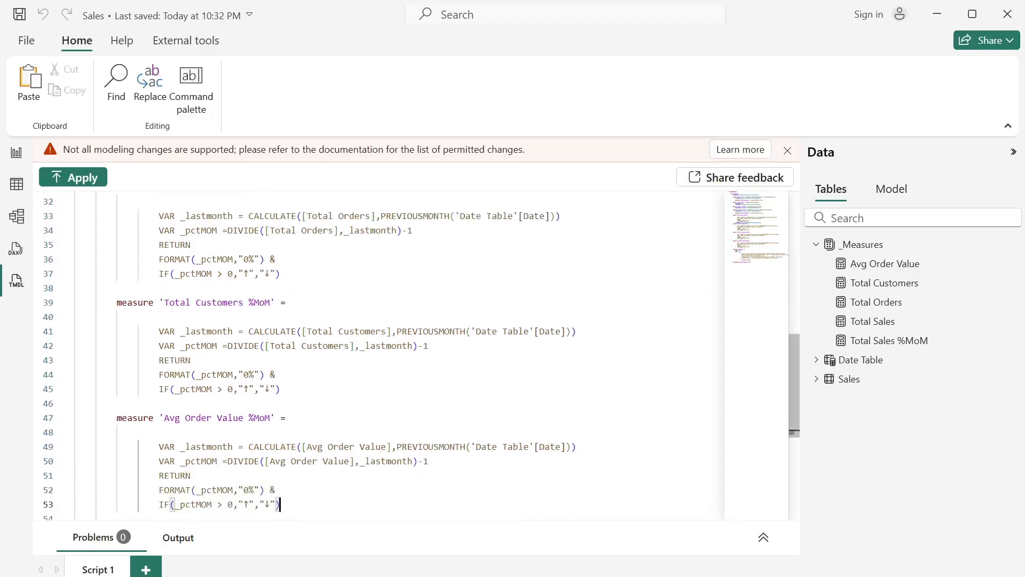
click(94, 180)
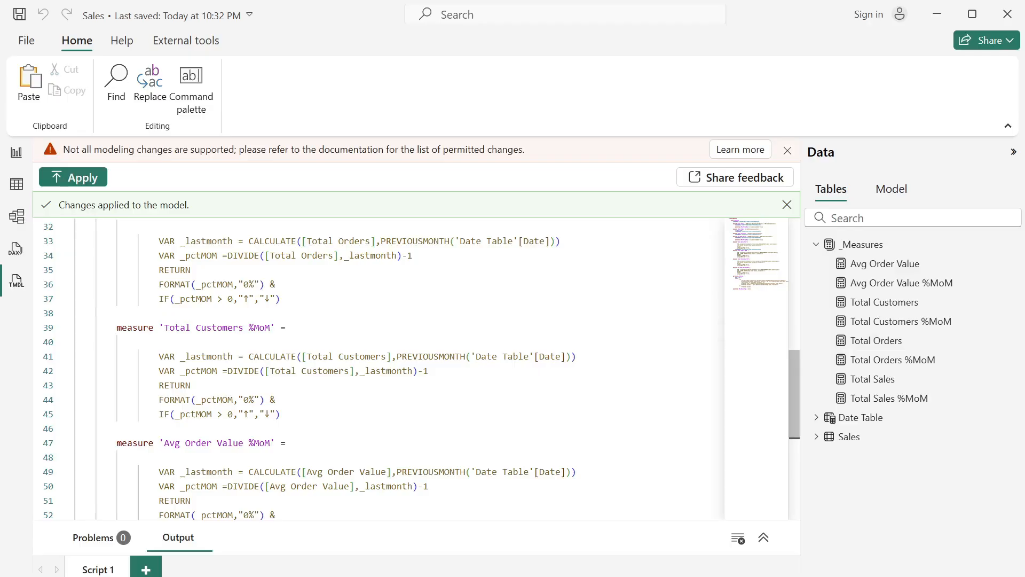
scroll(373, 369, down, 3)
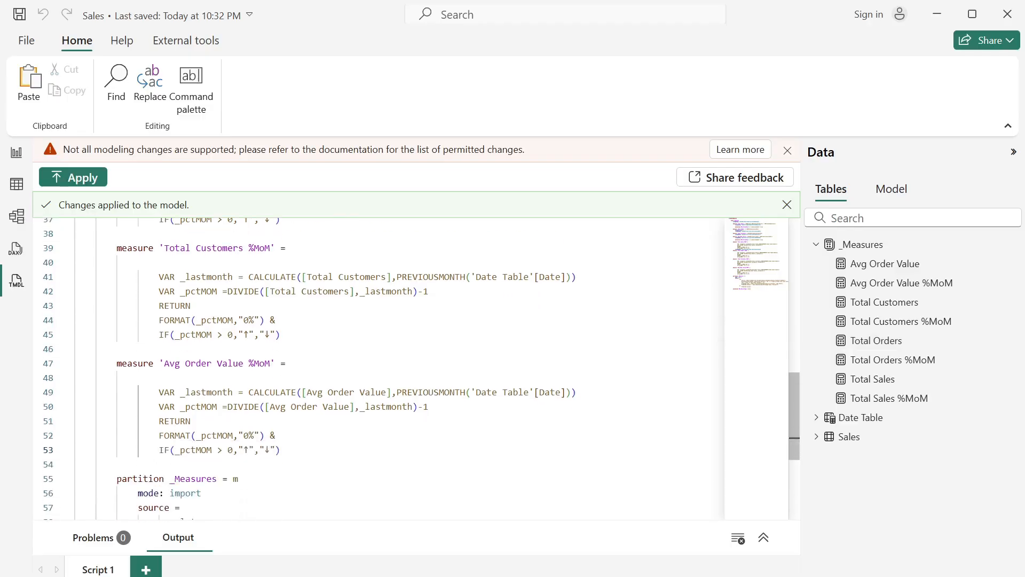
scroll(374, 368, up, 3)
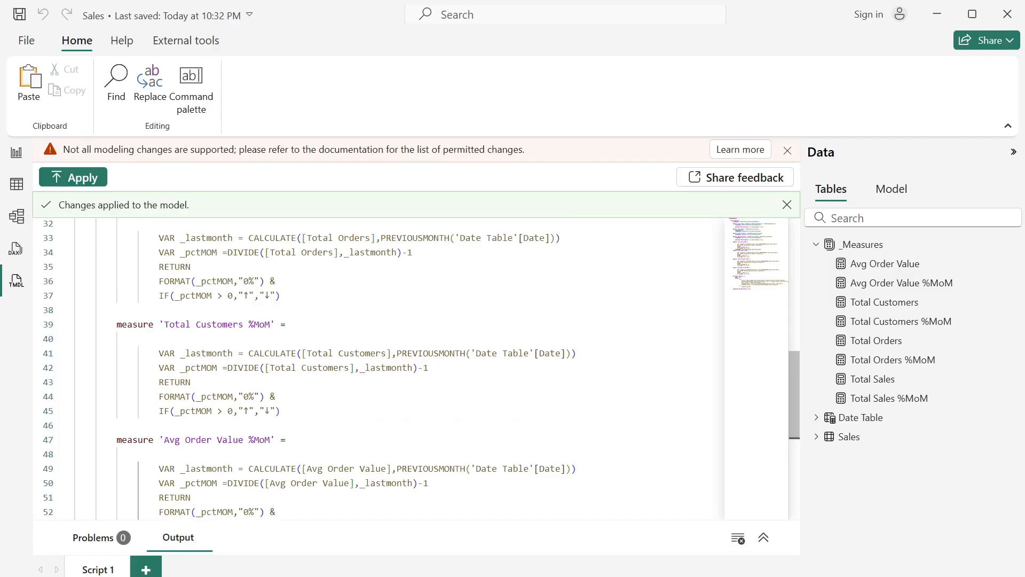
scroll(373, 368, down, 2)
scroll(374, 368, up, 2)
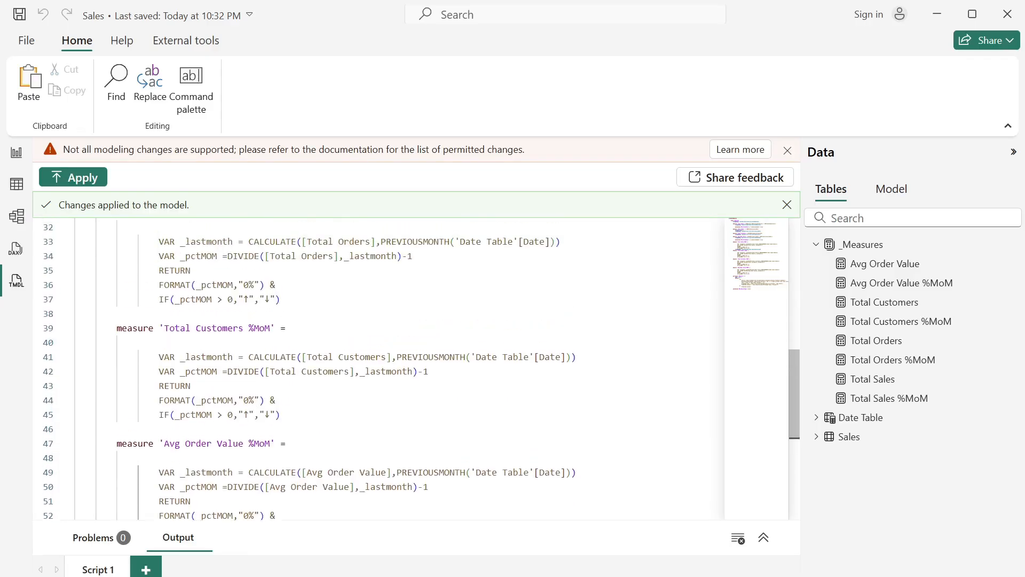
click(786, 205)
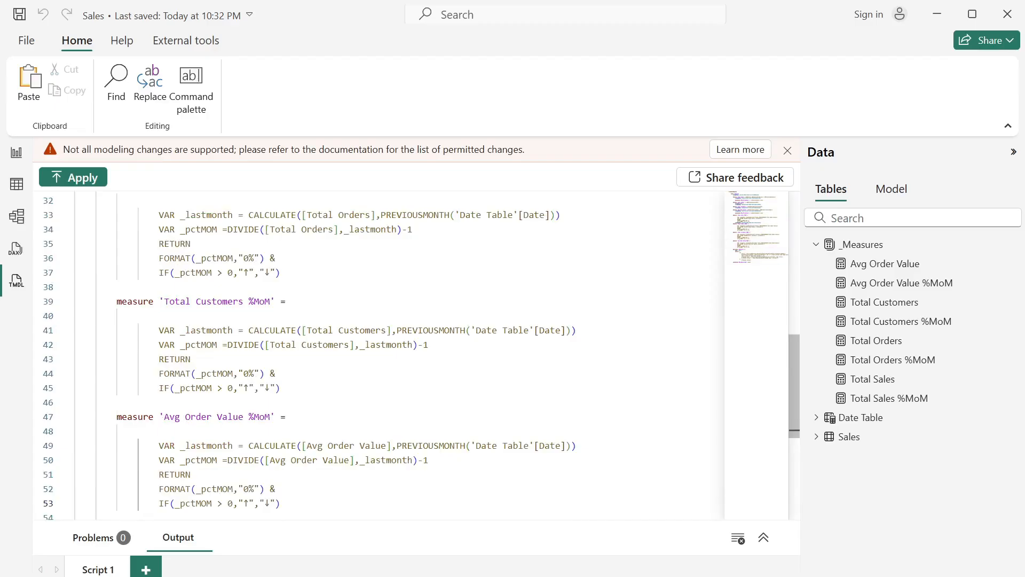
- Replace every ↑ symbol in the four %MoM measures' IF expressions with ▲ at once
scroll(374, 369, up, 3)
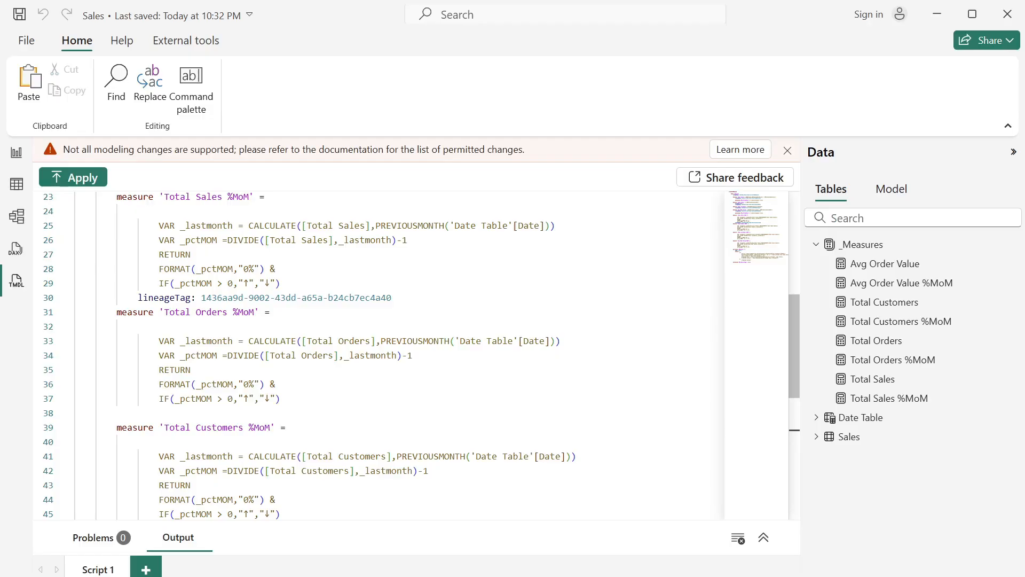
click(248, 283)
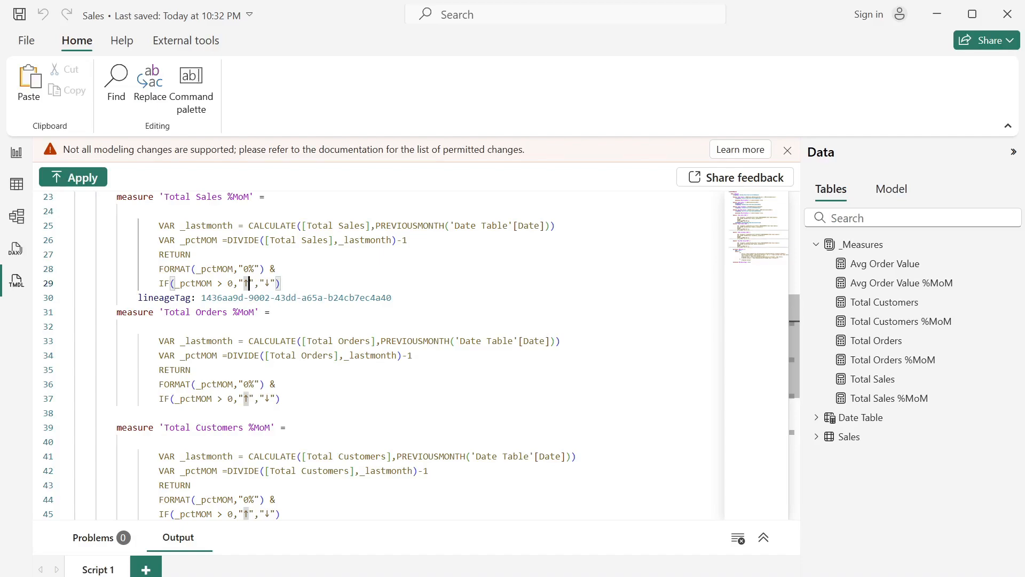
key(ctrl+shift+l)
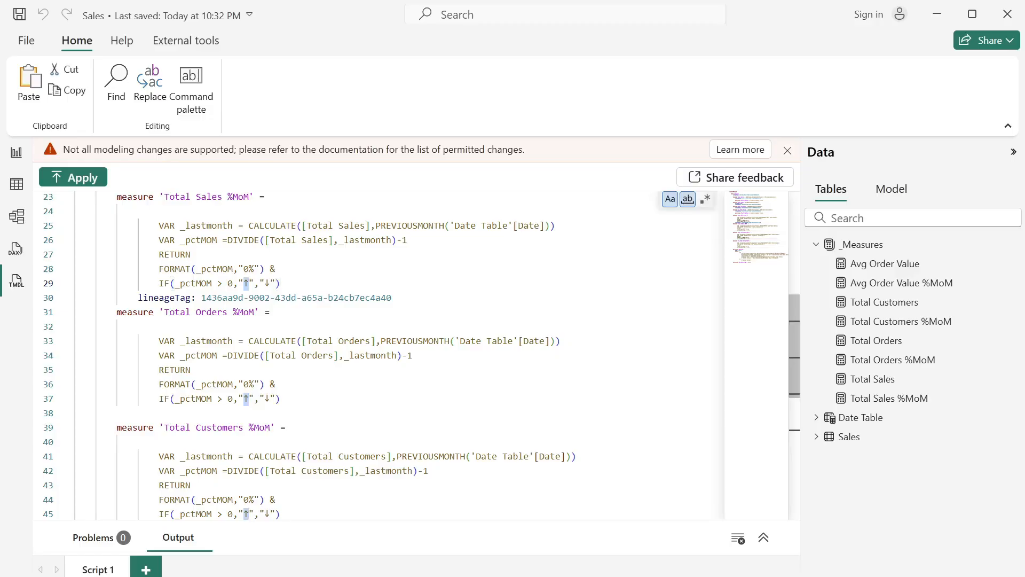
scroll(374, 355, down, 2)
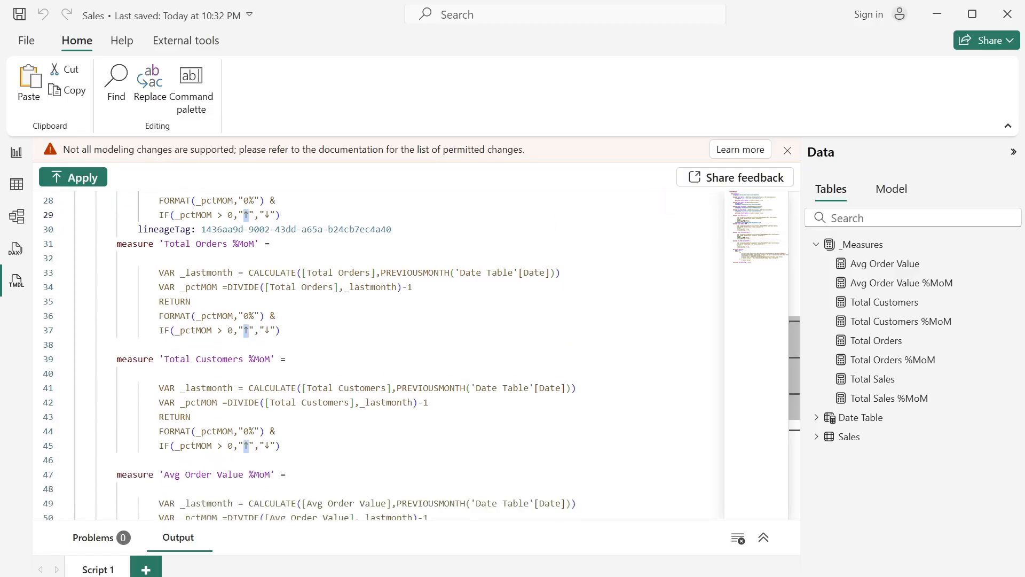
scroll(373, 355, up, 5)
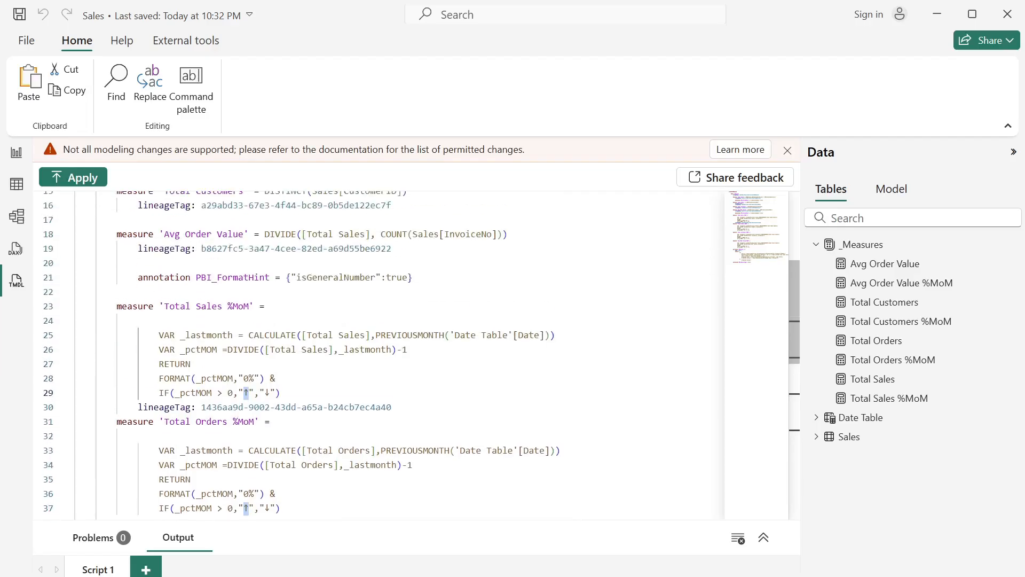
scroll(374, 356, down, 2)
scroll(373, 355, up, 3)
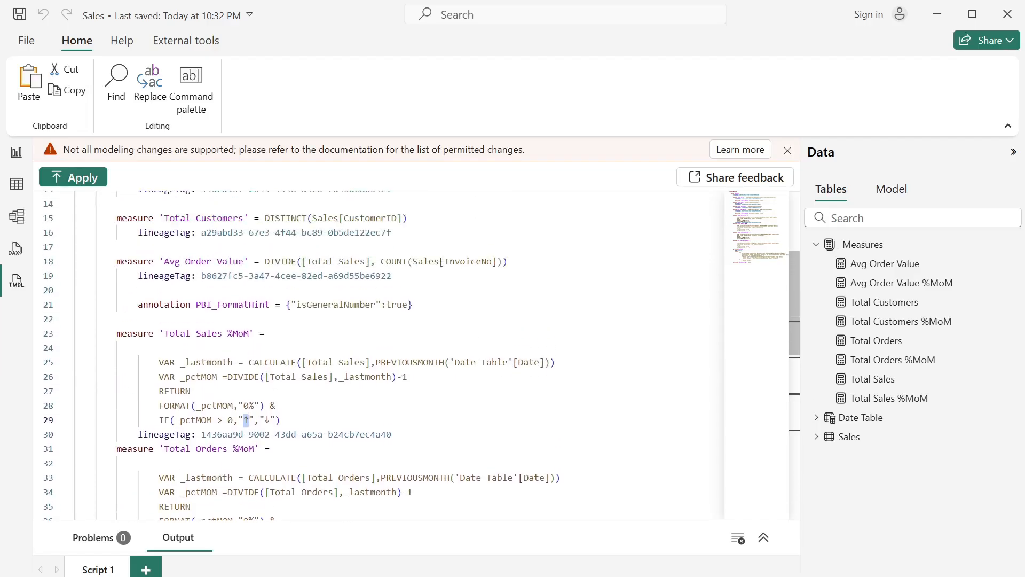
scroll(374, 356, down, 4)
scroll(374, 355, down, 3)
scroll(374, 355, up, 2)
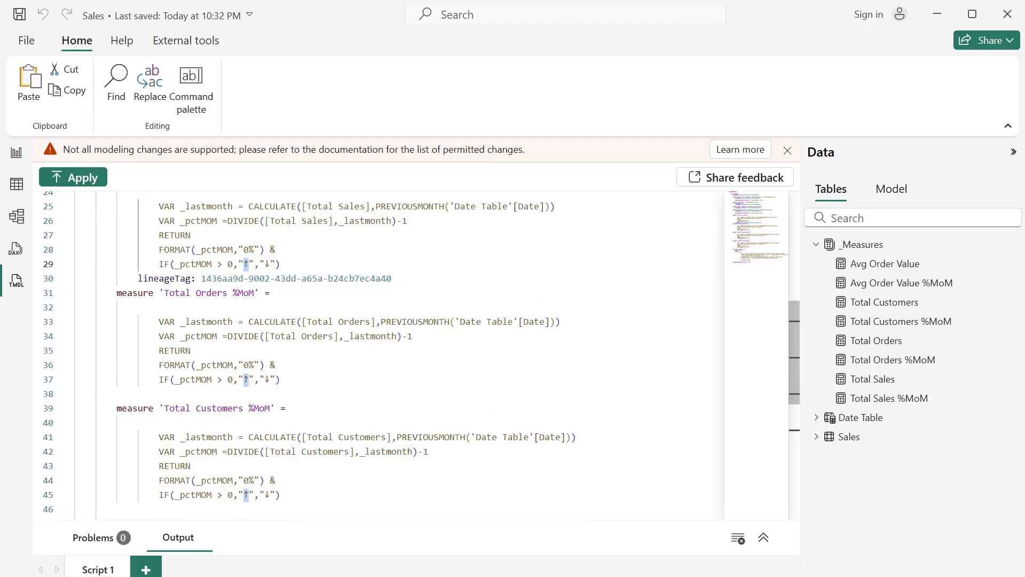
key(super+period)
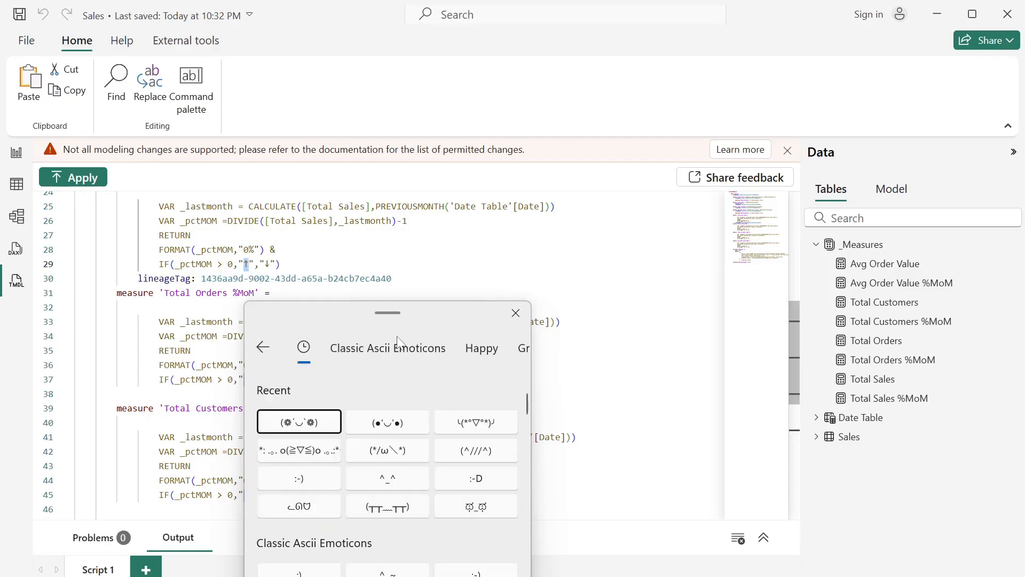
click(262, 348)
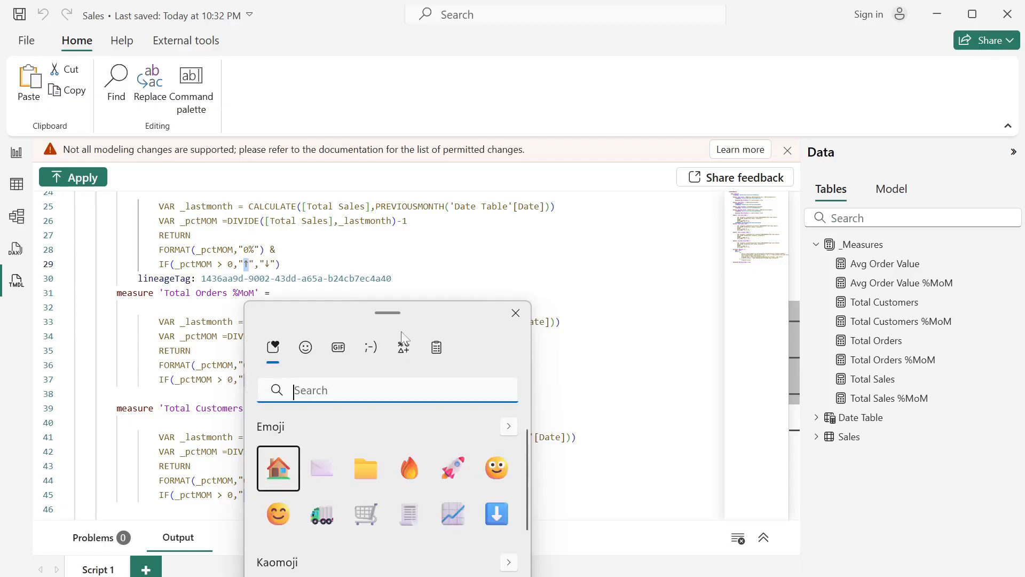
click(404, 348)
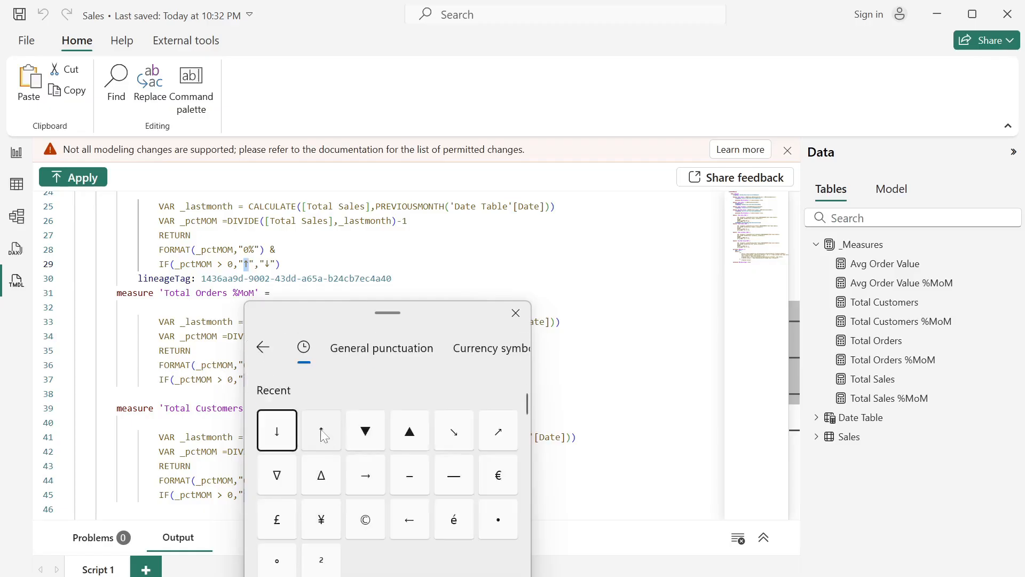
click(404, 438)
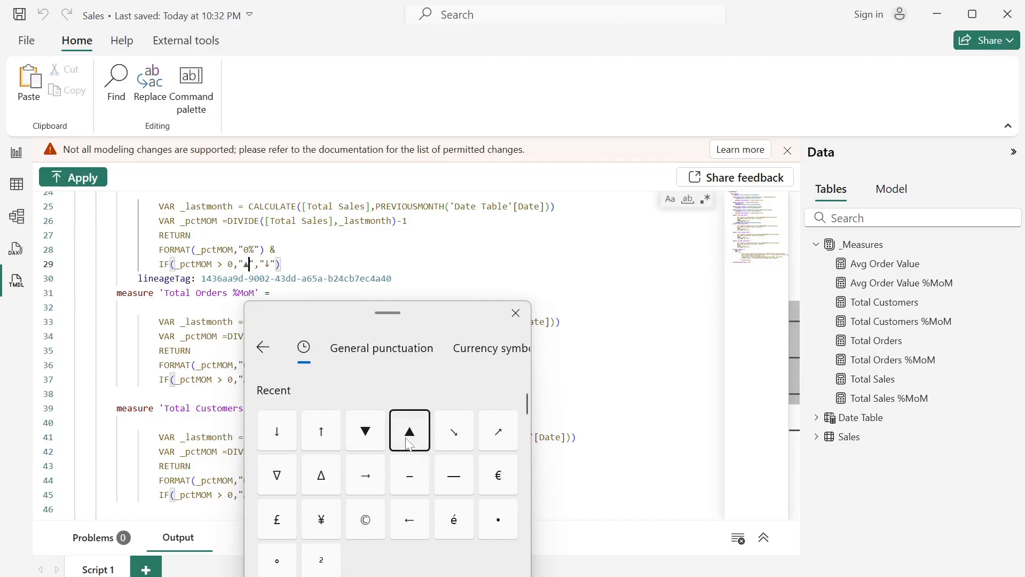
click(515, 313)
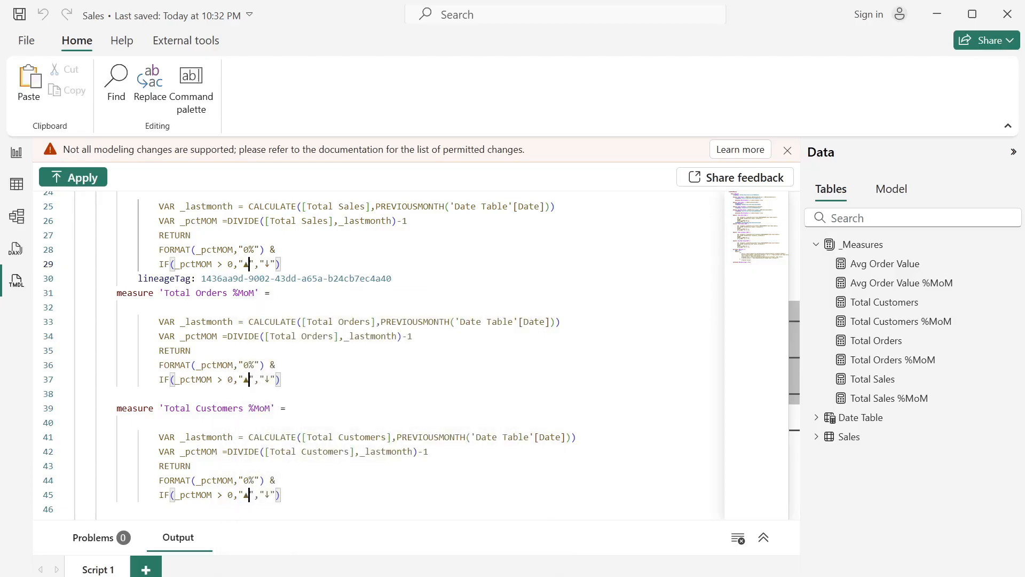
scroll(374, 352, down, 2)
scroll(374, 352, down, 1)
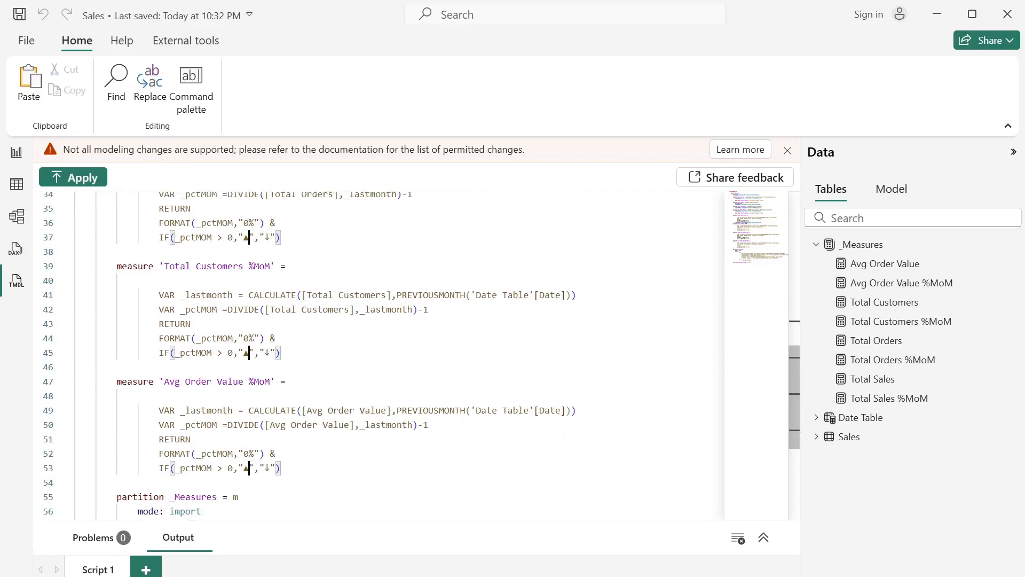
- Replace every ↓ symbol in the four %MoM measures' IF expressions with ▼ at once
scroll(374, 352, up, 3)
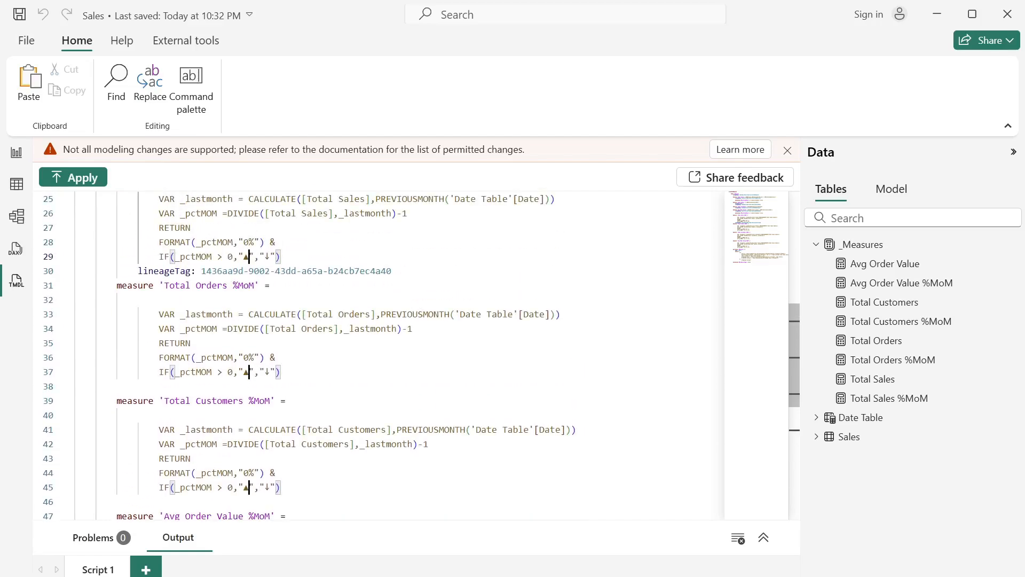
double_click(267, 256)
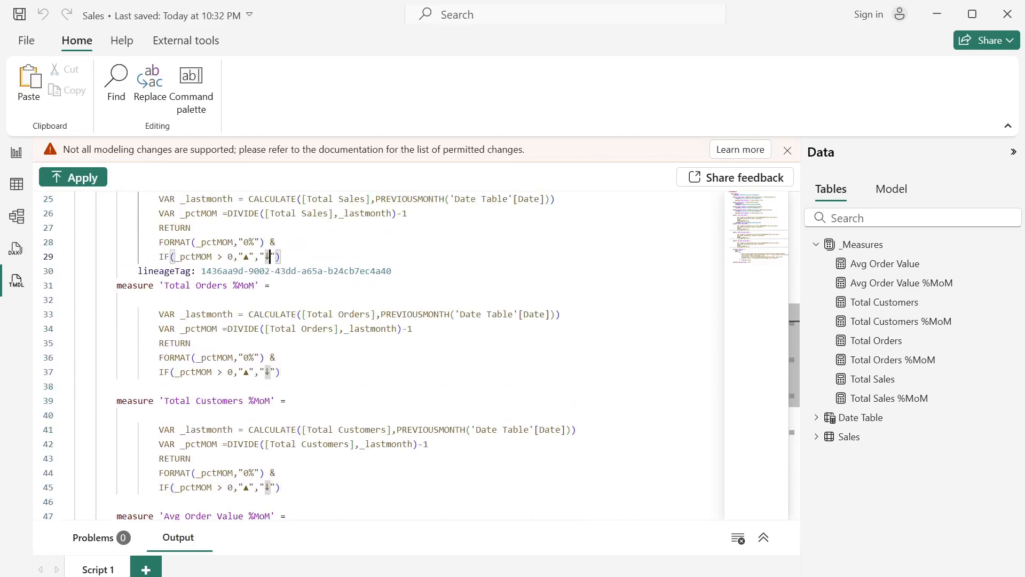
key(ctrl+shift+l)
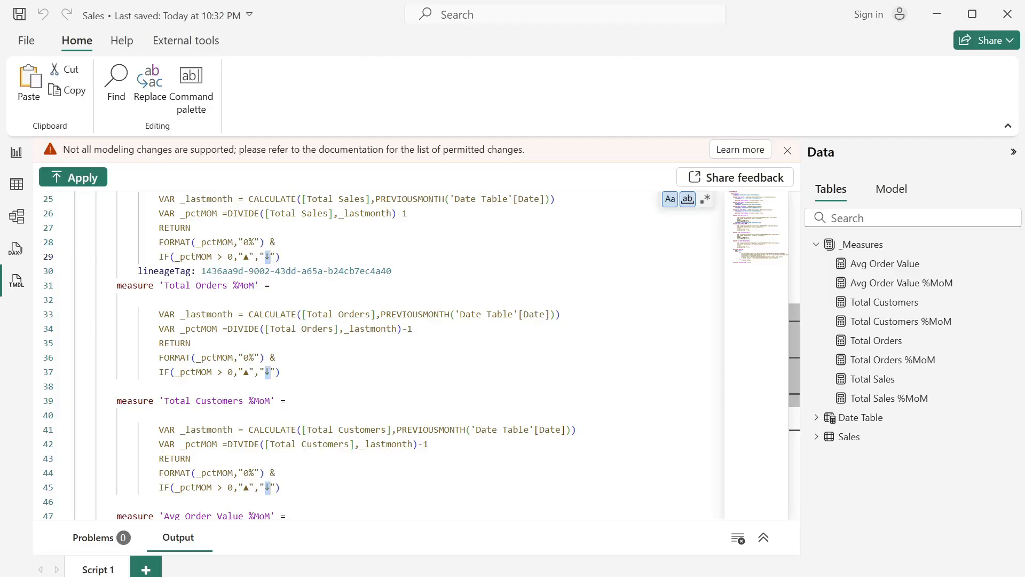
key(super+period)
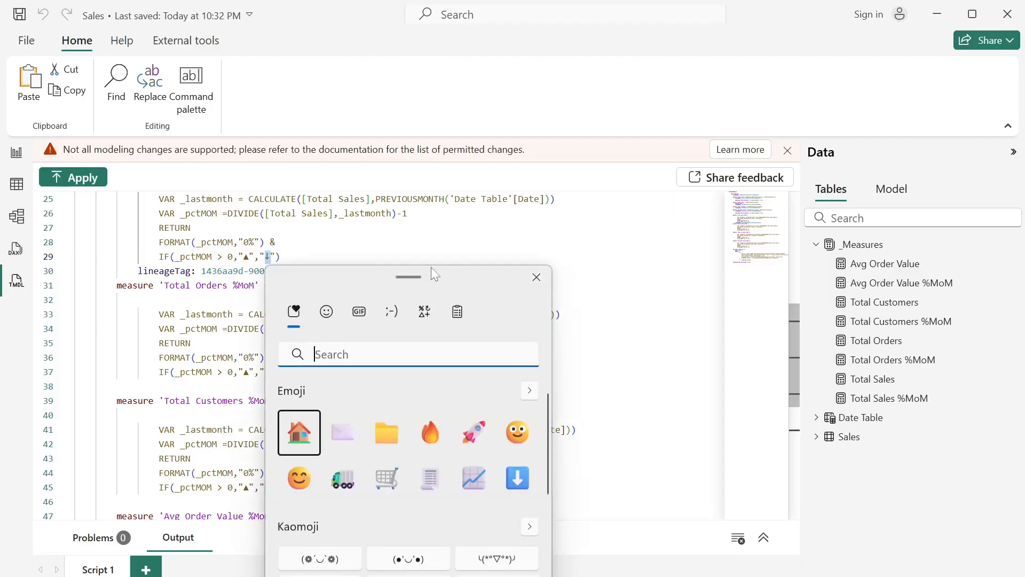
click(425, 312)
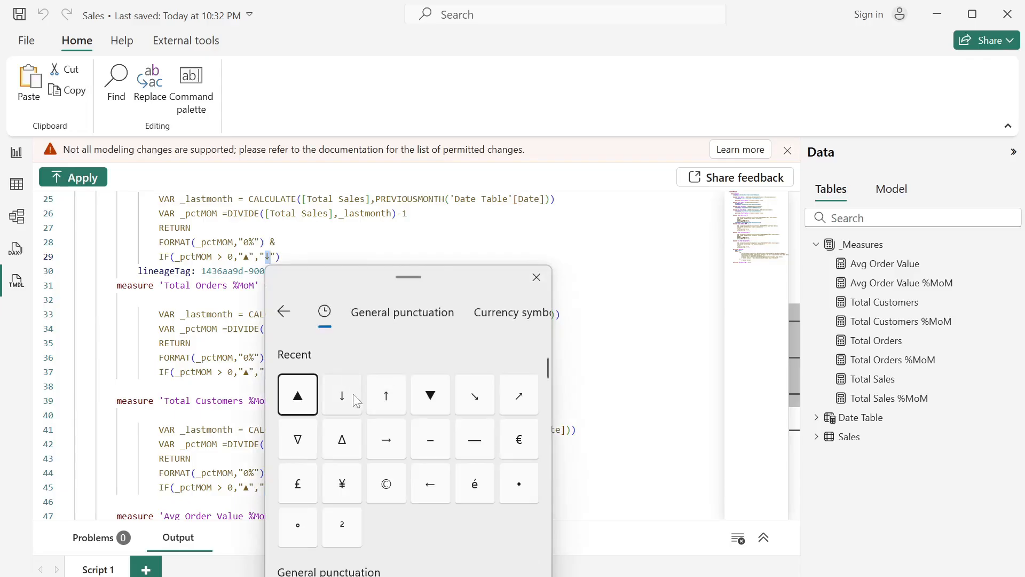
click(423, 397)
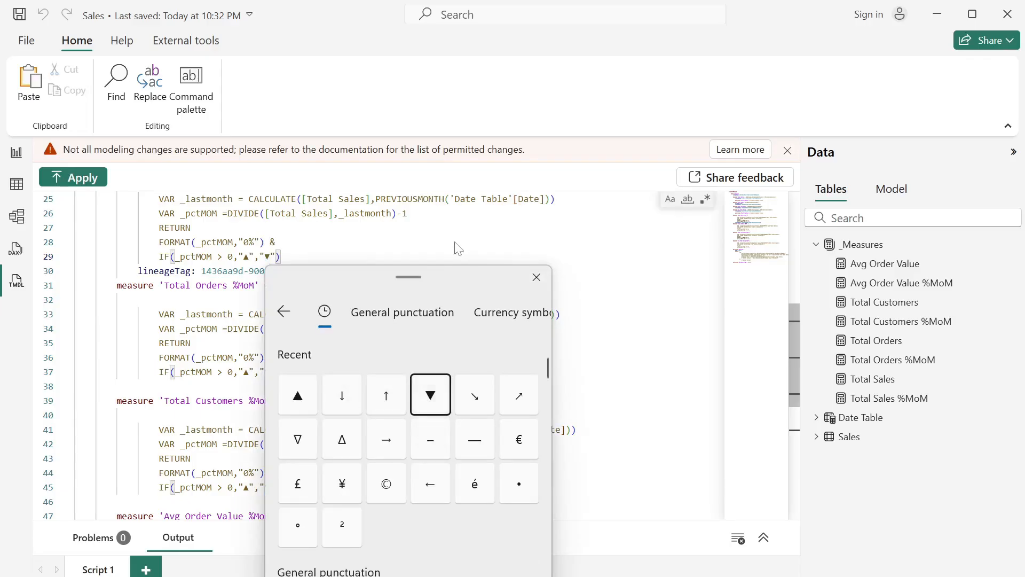
click(536, 277)
click(159, 300)
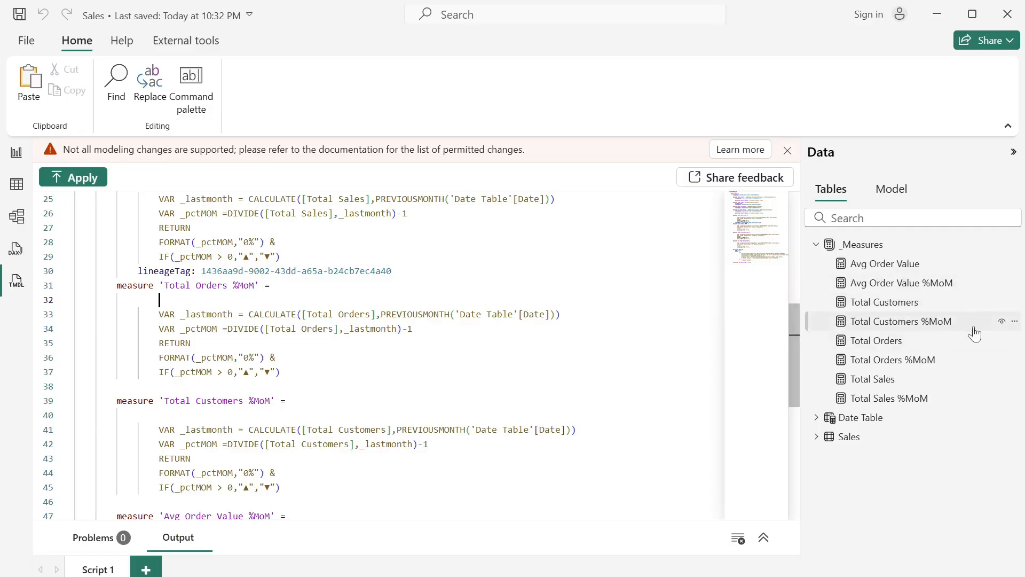
- Apply the updated triangle symbols in the script to the model and select the Total Customers %MoM measure
scroll(379, 355, up, 5)
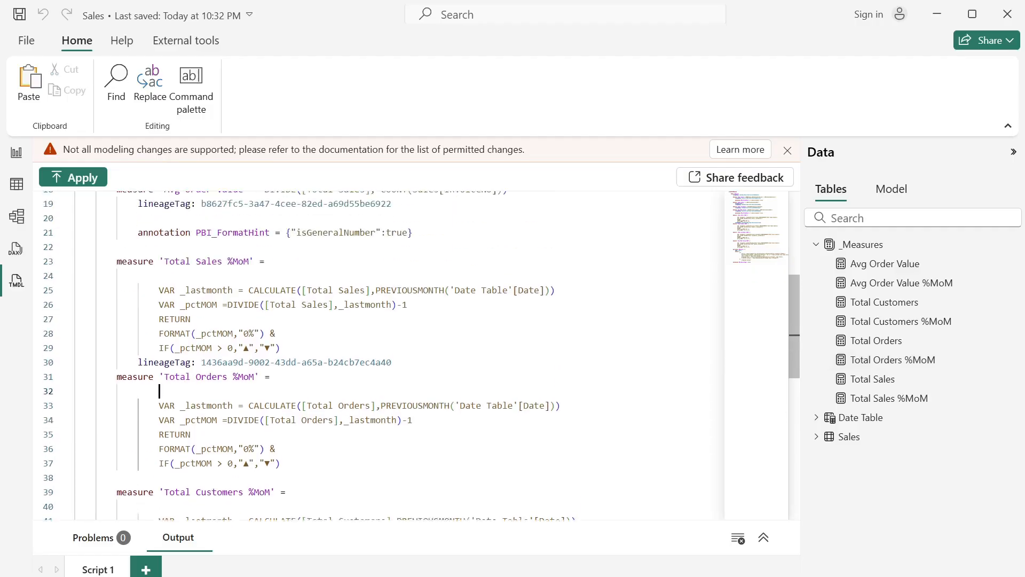
scroll(379, 355, down, 5)
scroll(379, 355, down, 2)
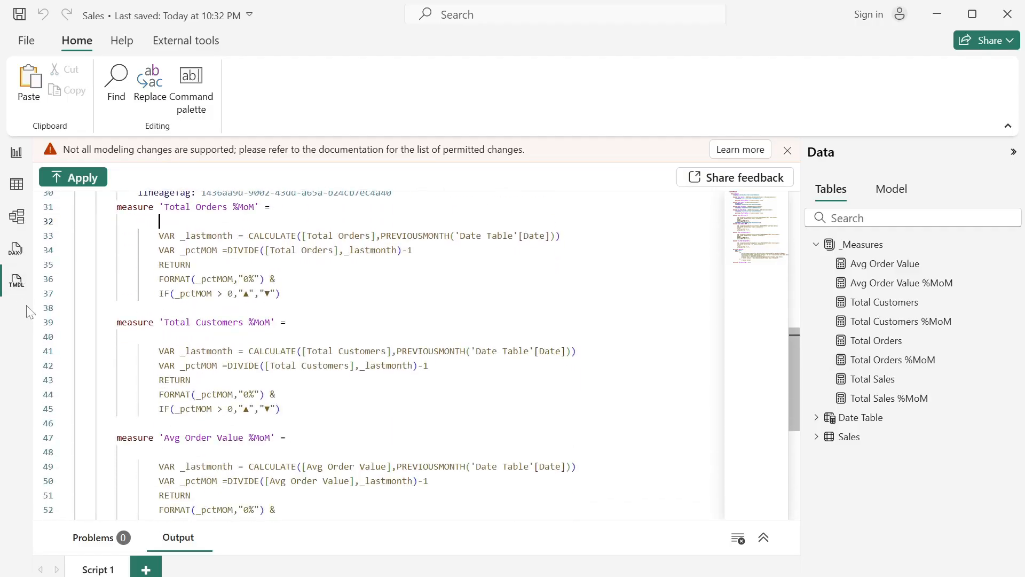
click(76, 181)
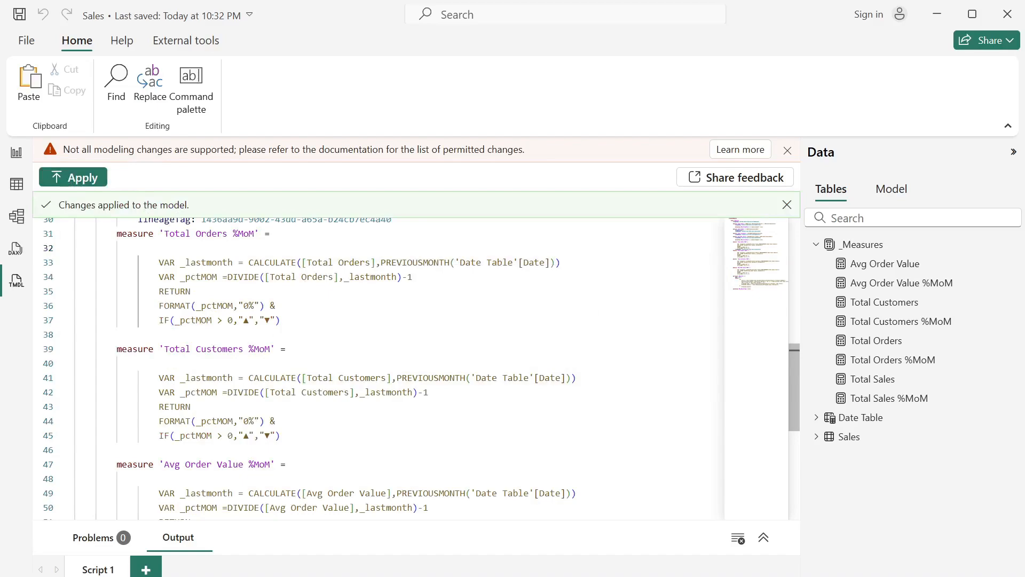
click(925, 331)
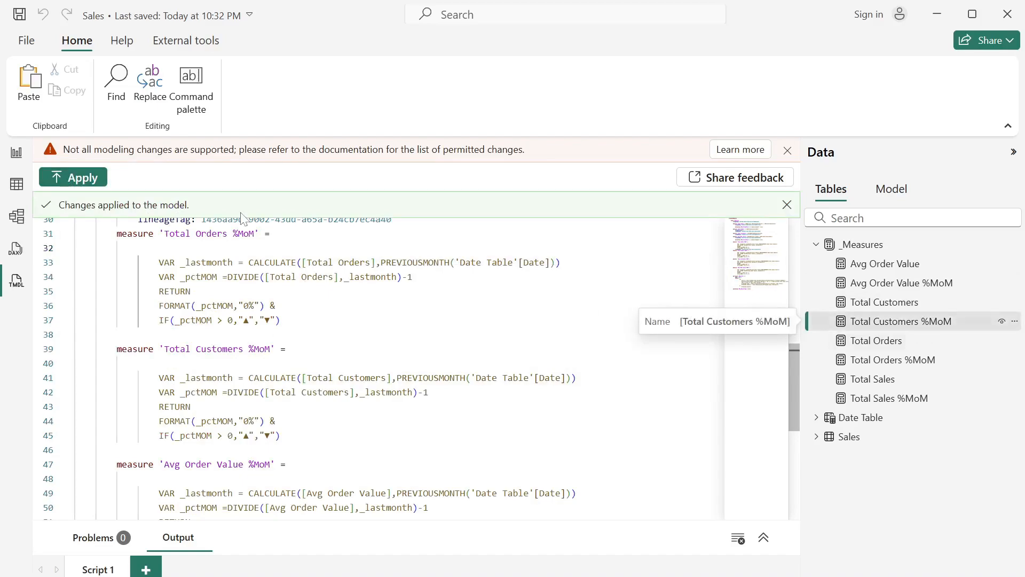
- Review the DAX formulas of the Total Sales %MoM, Avg Order Value %MoM and Total Orders %MoM measures in the table view
click(15, 187)
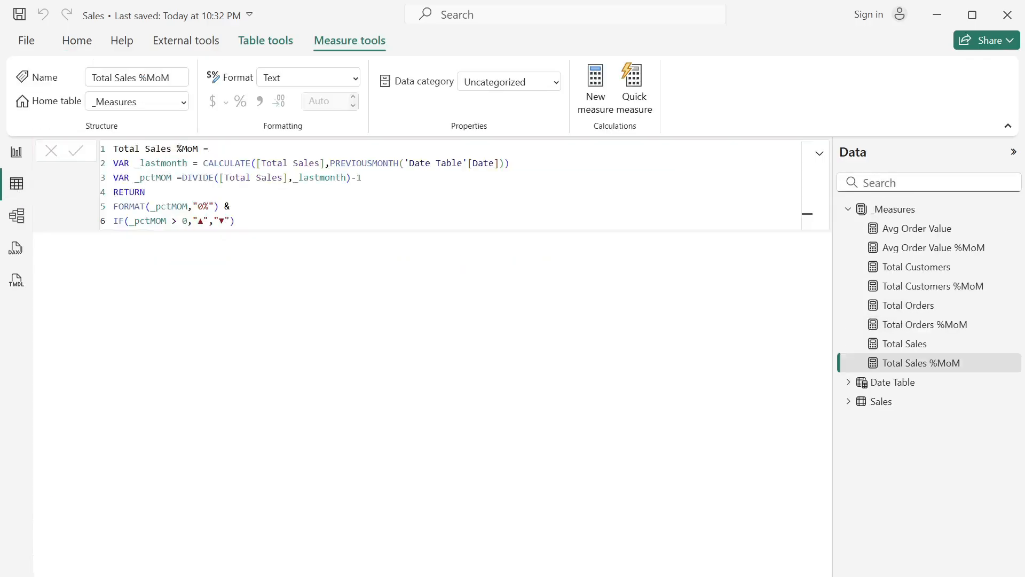
click(940, 251)
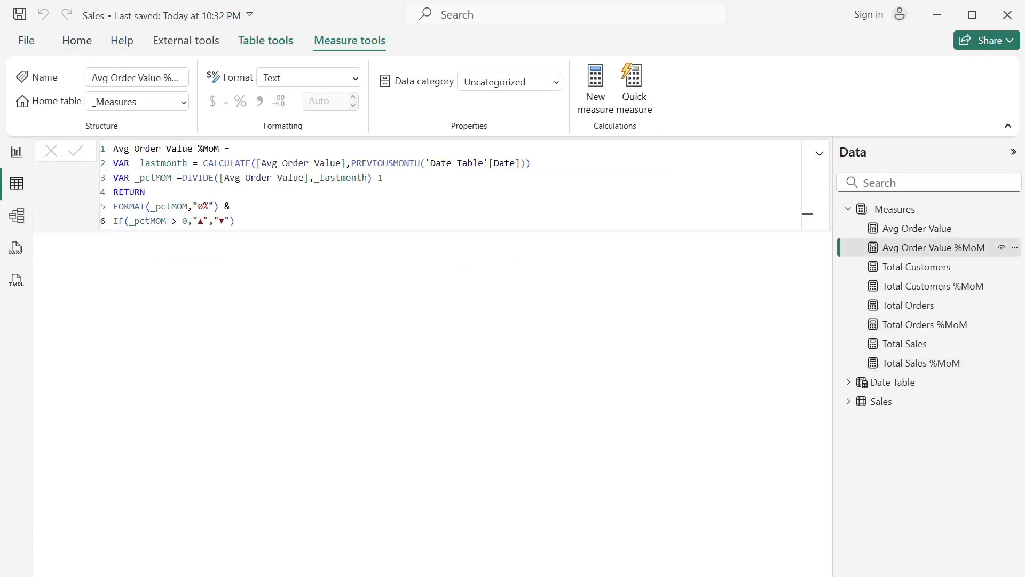
click(938, 331)
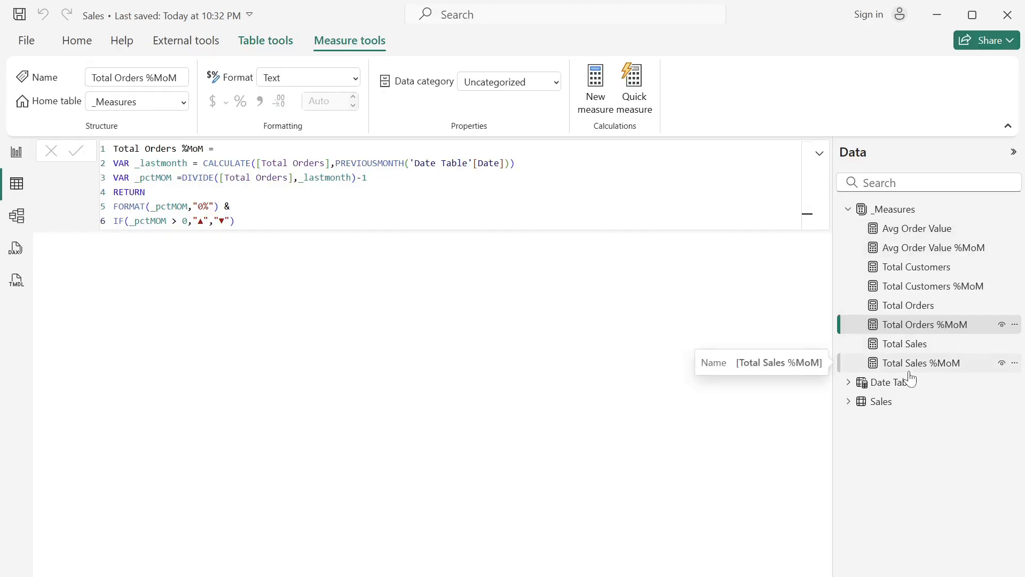
- Add a slicer for the Date Table's Year field to Page 1 and size it to fit inside the header bar
click(17, 152)
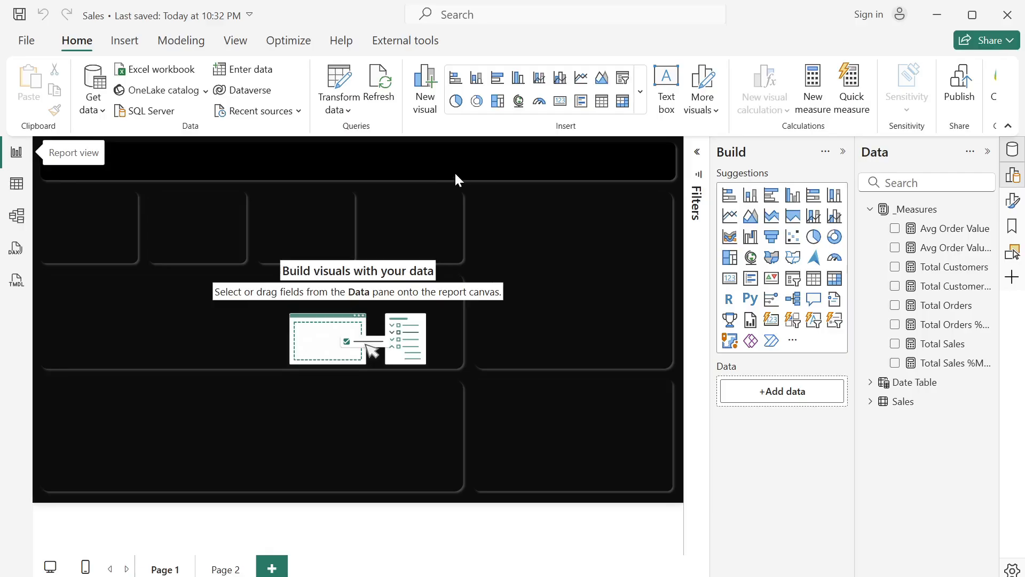
click(621, 82)
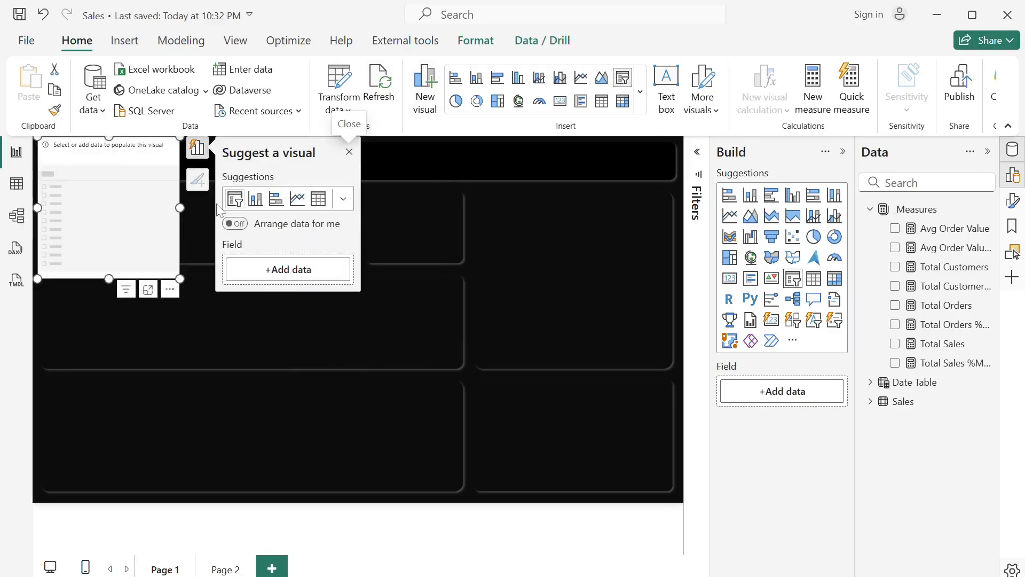
drag(138, 239, 514, 243)
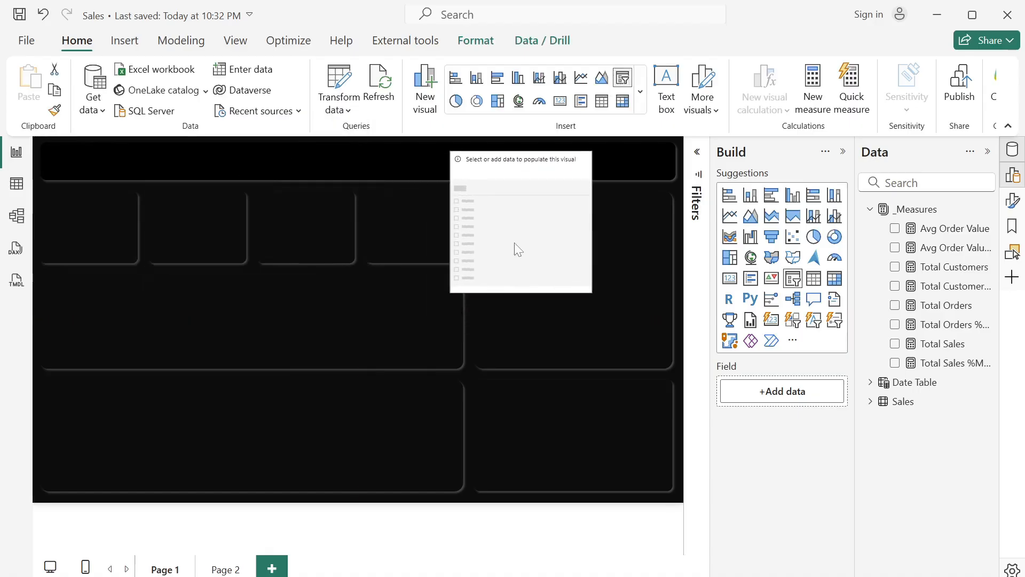
drag(591, 293, 522, 172)
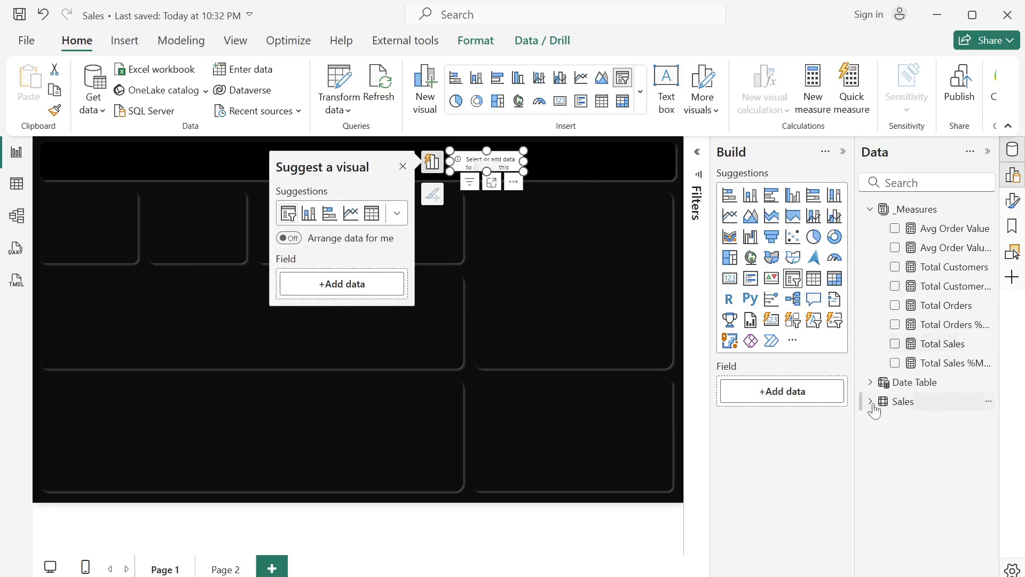
click(870, 382)
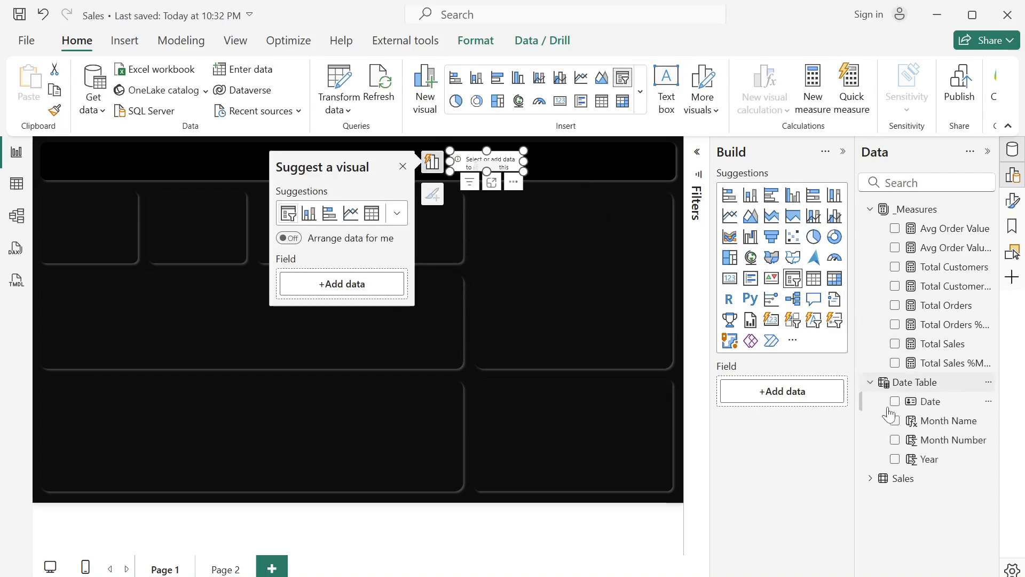
click(896, 460)
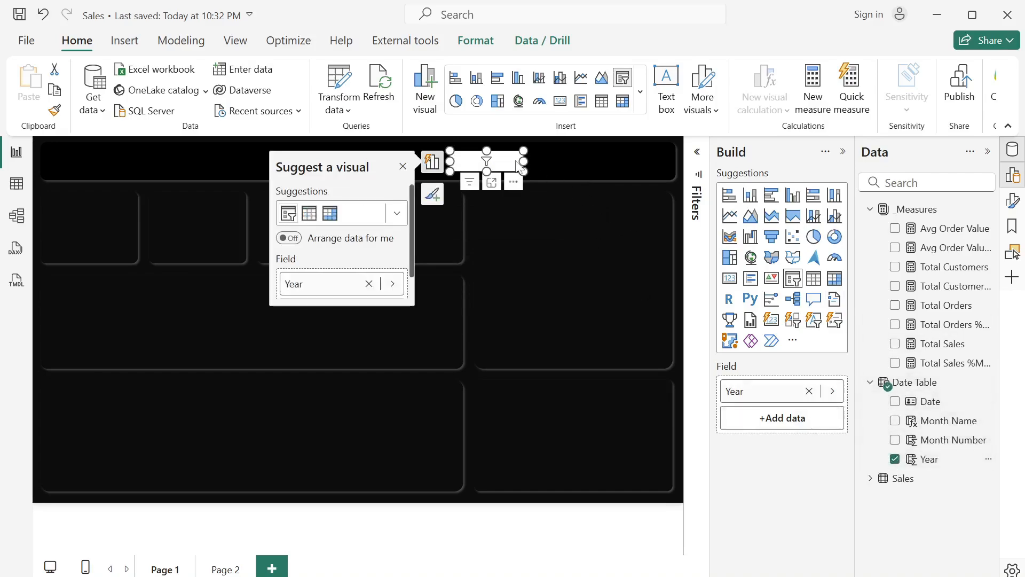
drag(518, 167, 546, 179)
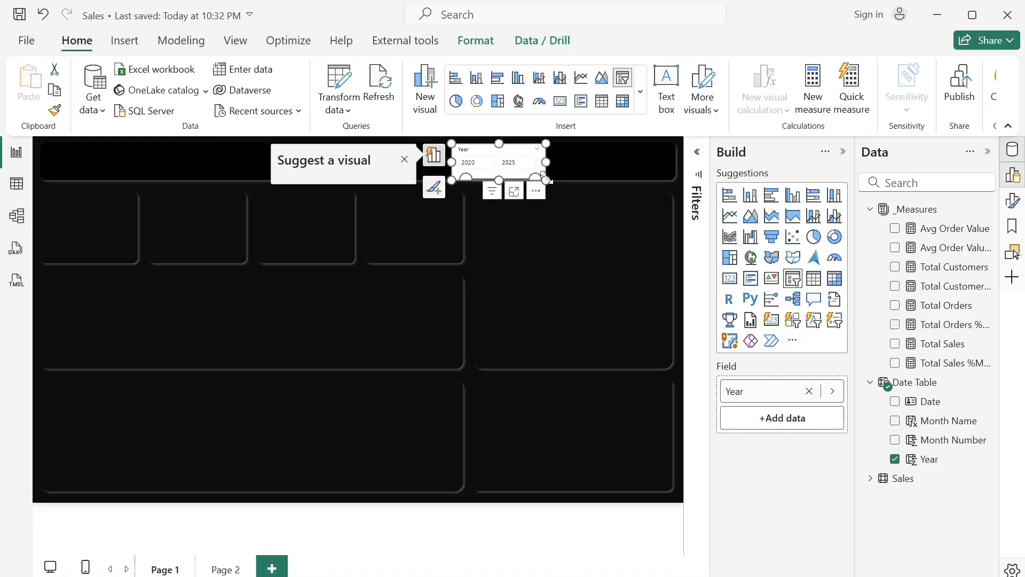
- Set the Year slicer's style to Dropdown
click(1015, 201)
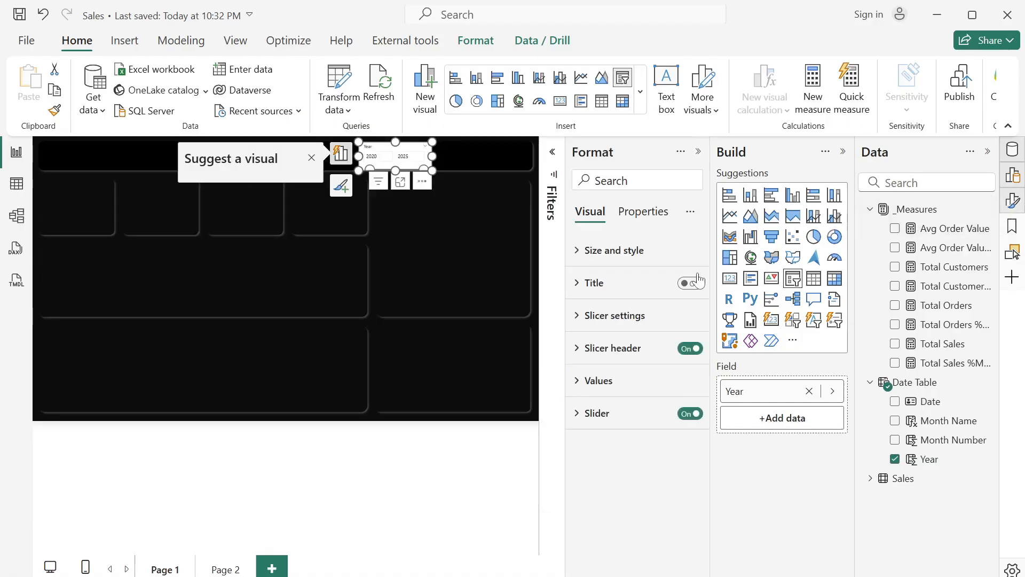
click(570, 323)
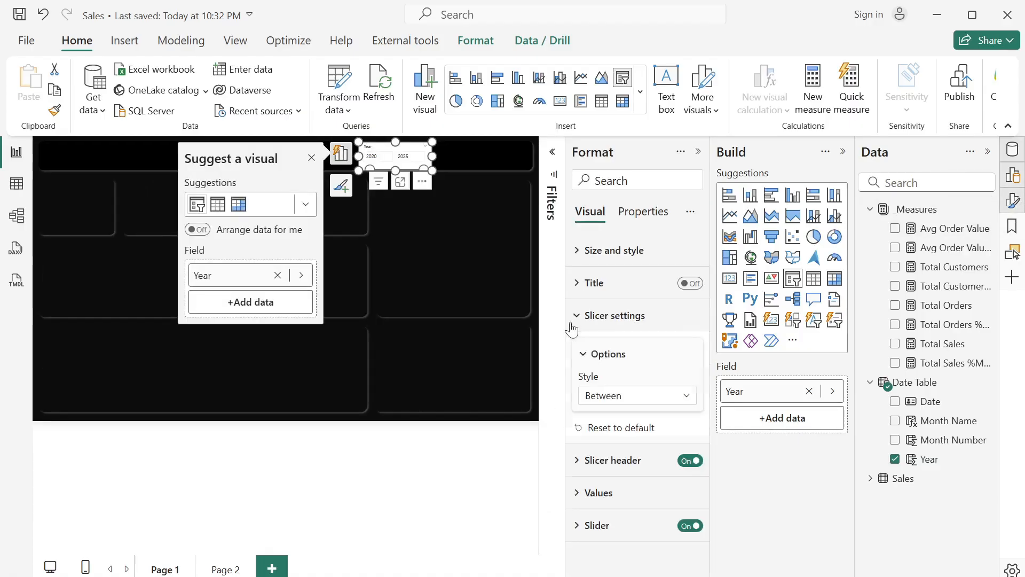
click(659, 397)
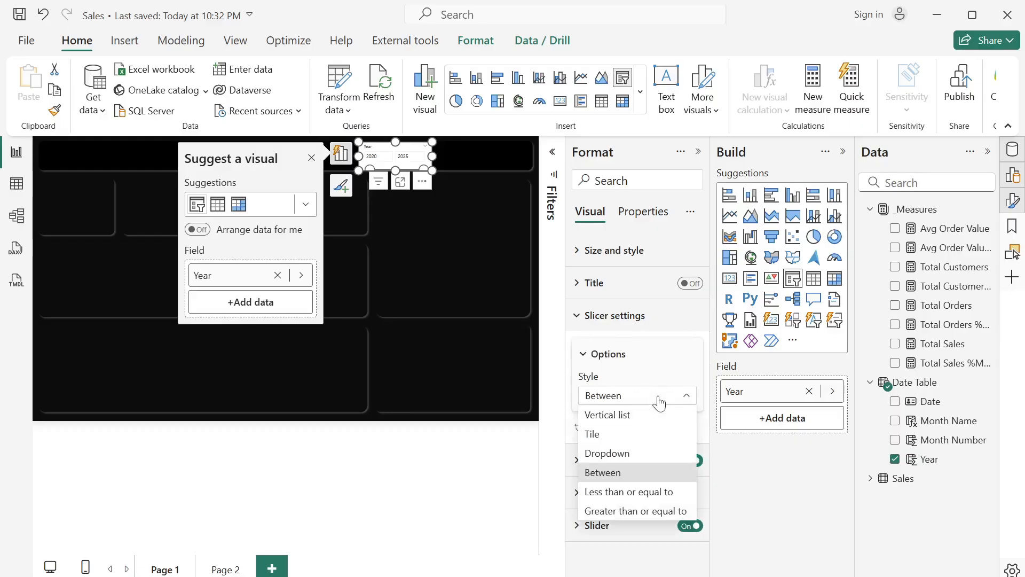
click(606, 454)
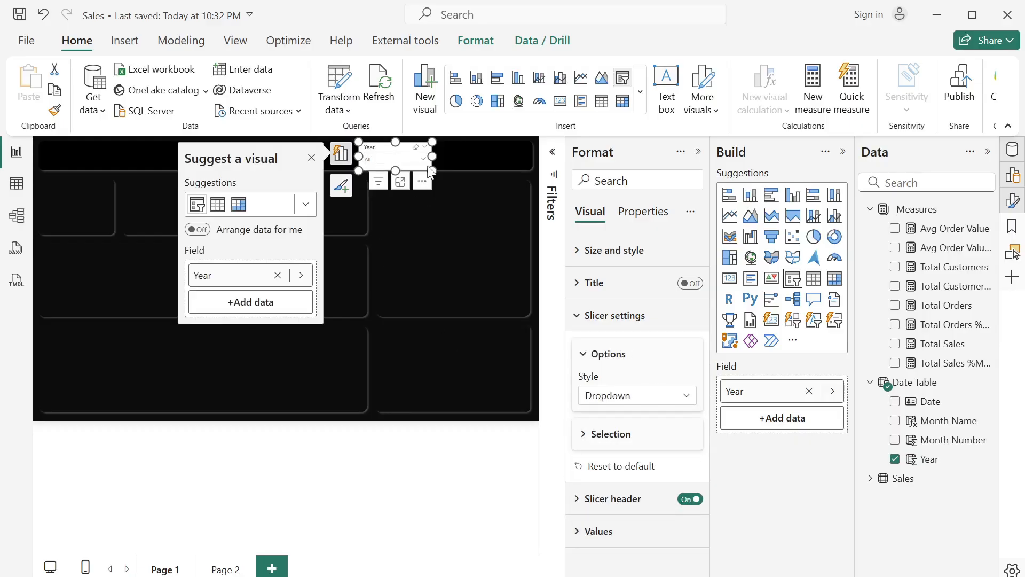
- Turn off the Year slicer's background and set its values' font color to white
click(577, 255)
scroll(603, 480, down, 3)
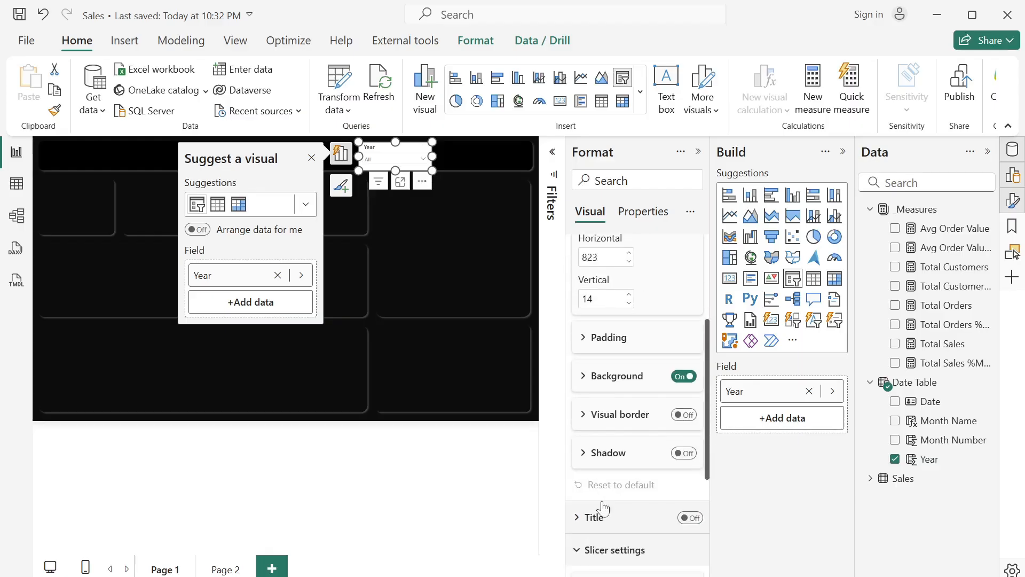
click(676, 387)
scroll(639, 457, down, 4)
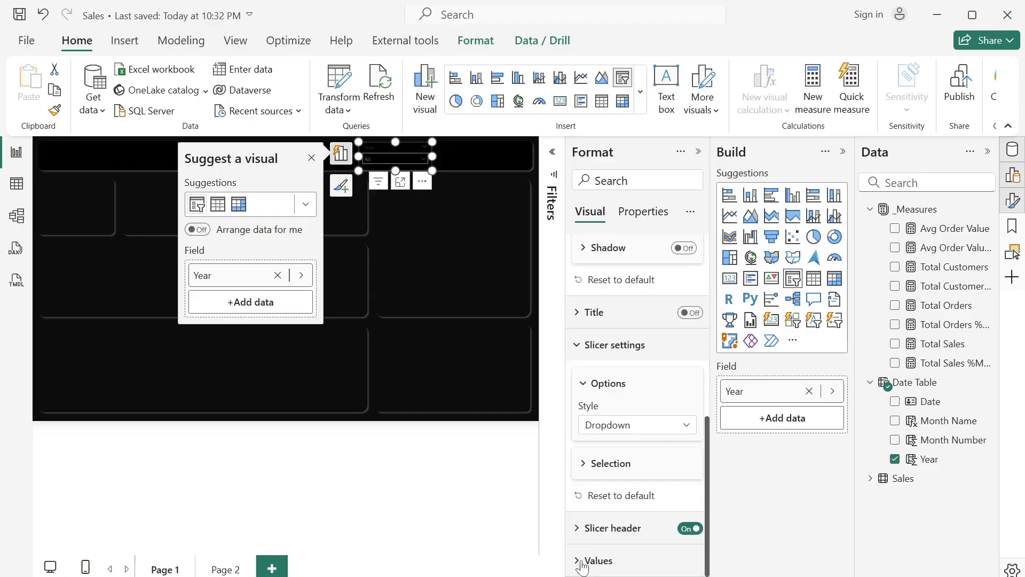
click(582, 561)
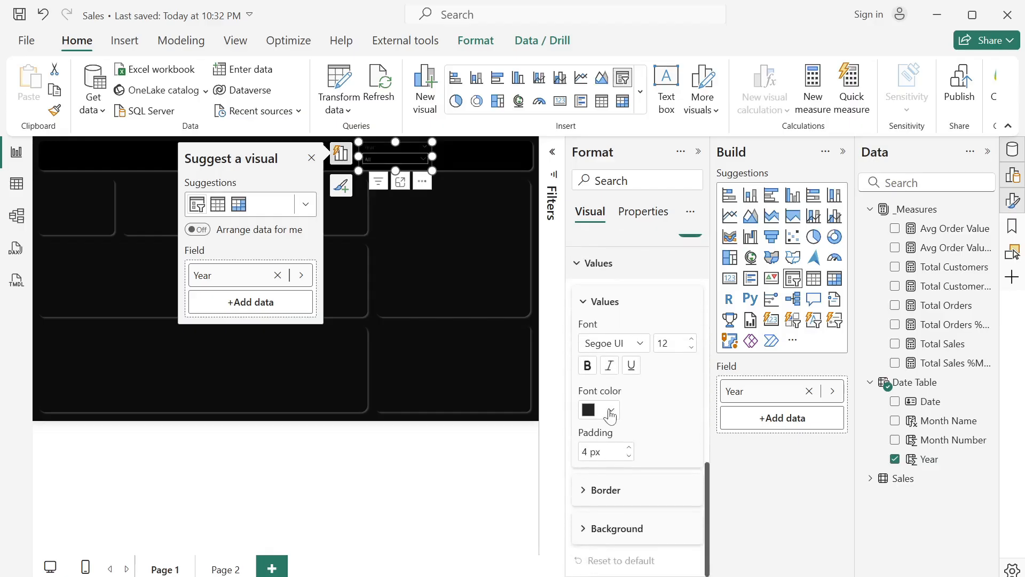
click(611, 410)
click(603, 338)
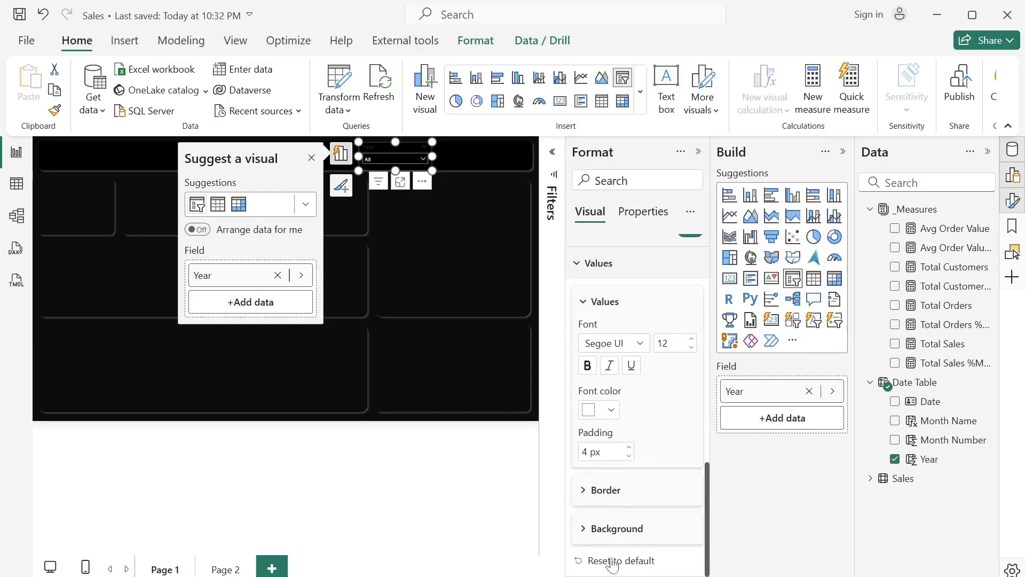
- Set the background color of the Year slicer's values to dark orange
click(587, 527)
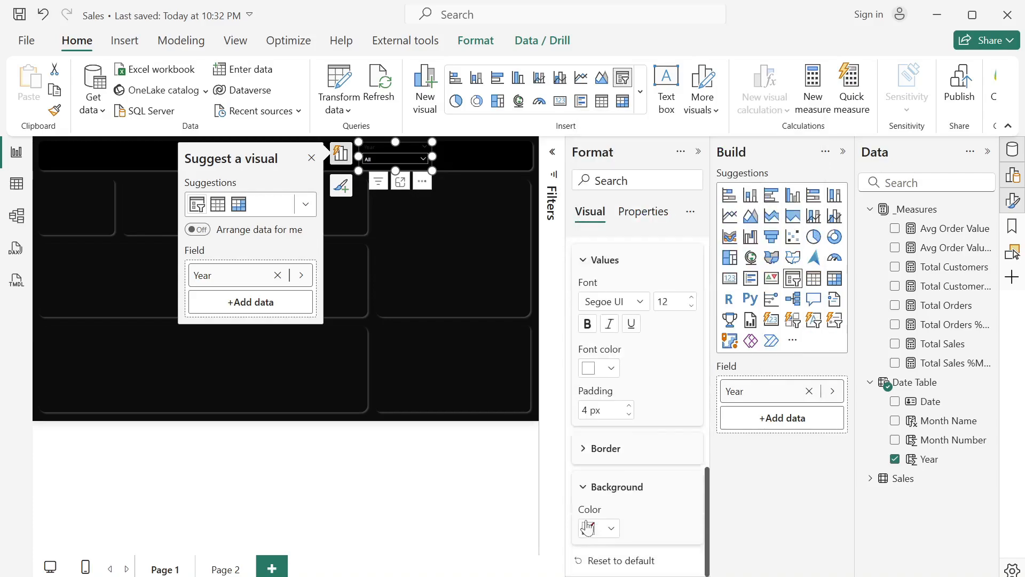
click(612, 528)
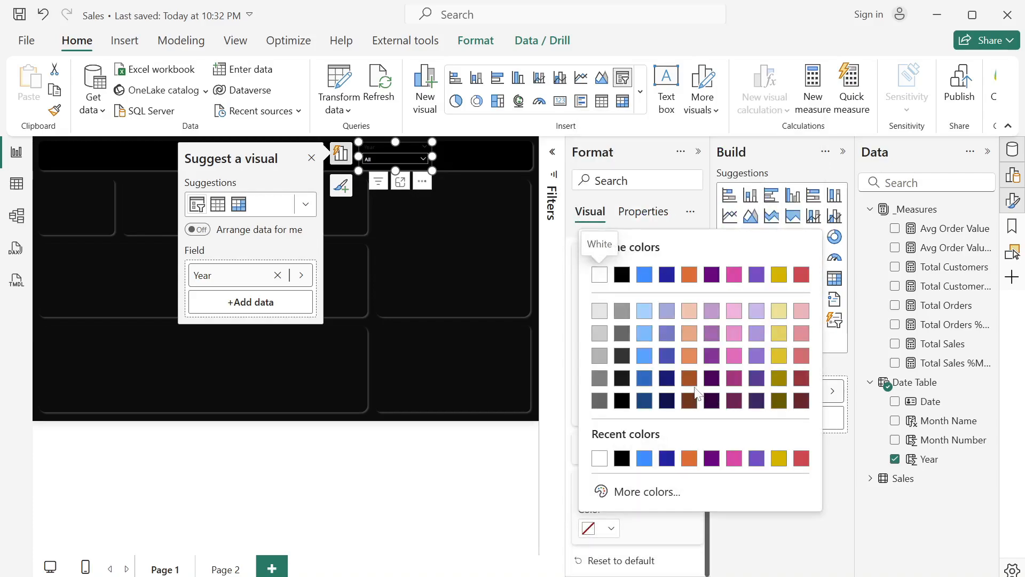
click(692, 379)
- Format the Year slicer's header text with a white font color and italics
scroll(635, 323, up, 2)
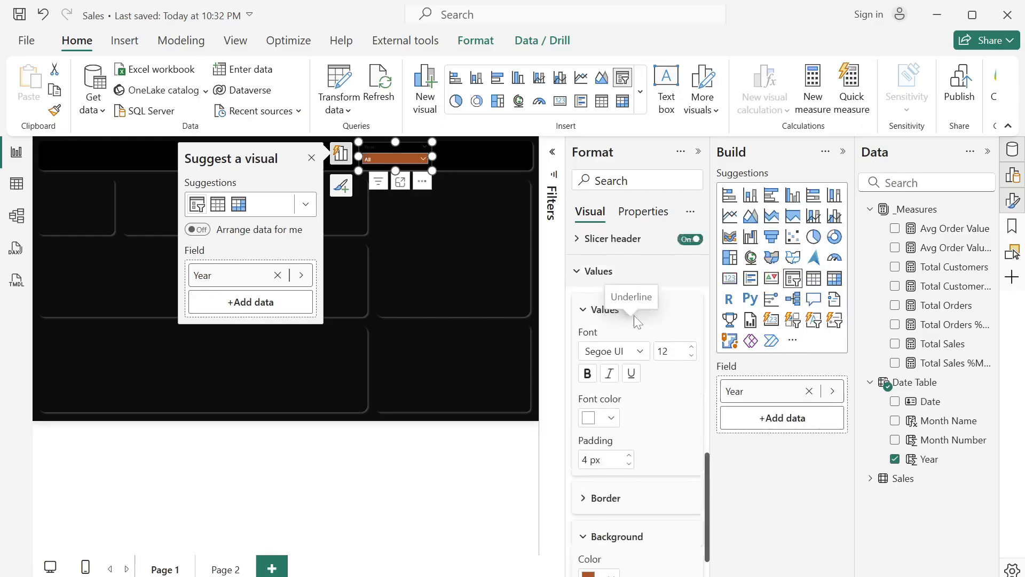
scroll(634, 323, down, 2)
scroll(634, 323, up, 6)
scroll(635, 323, up, 1)
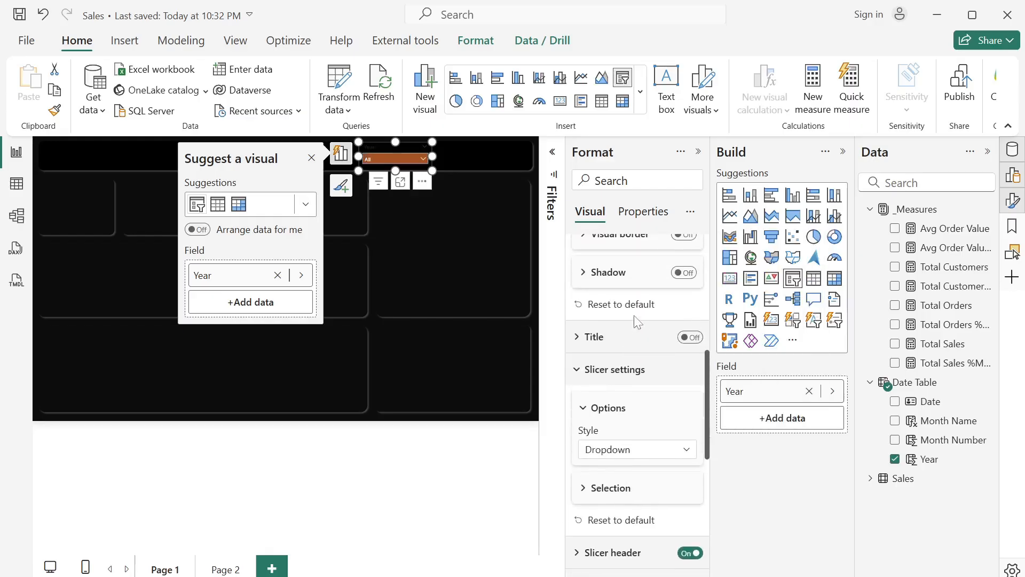
scroll(636, 325, down, 5)
click(578, 407)
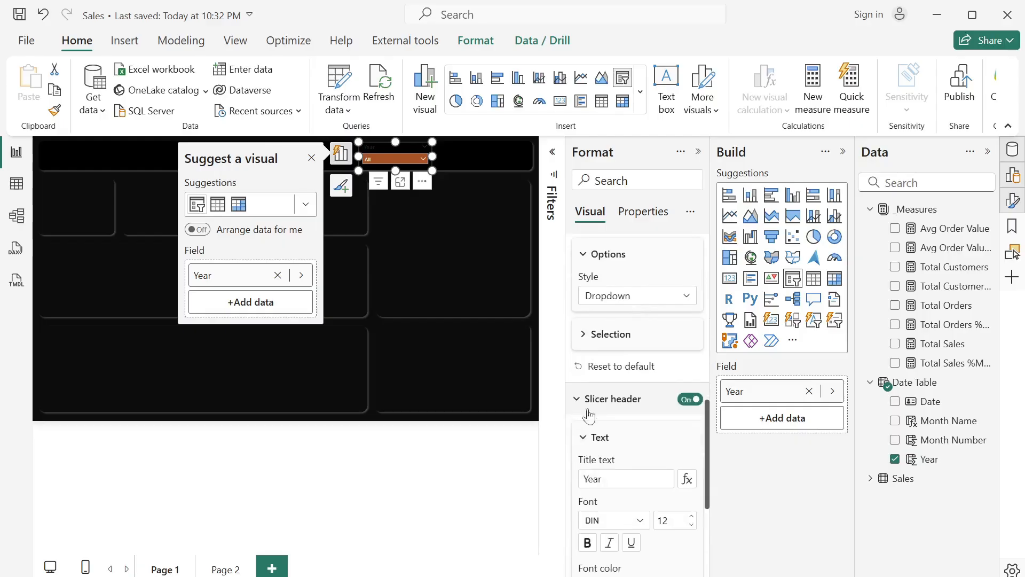
scroll(619, 506, down, 2)
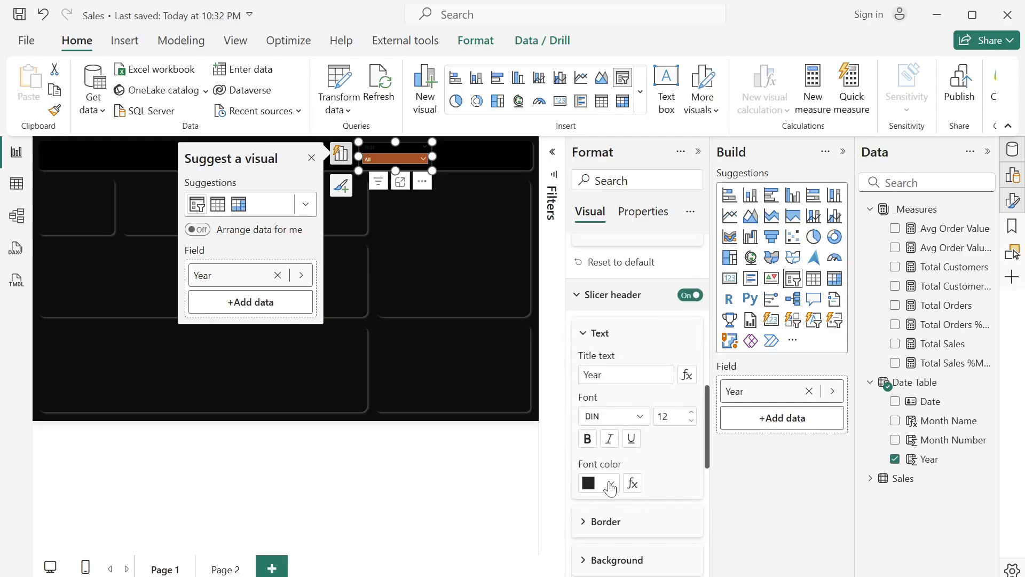
click(610, 484)
click(622, 415)
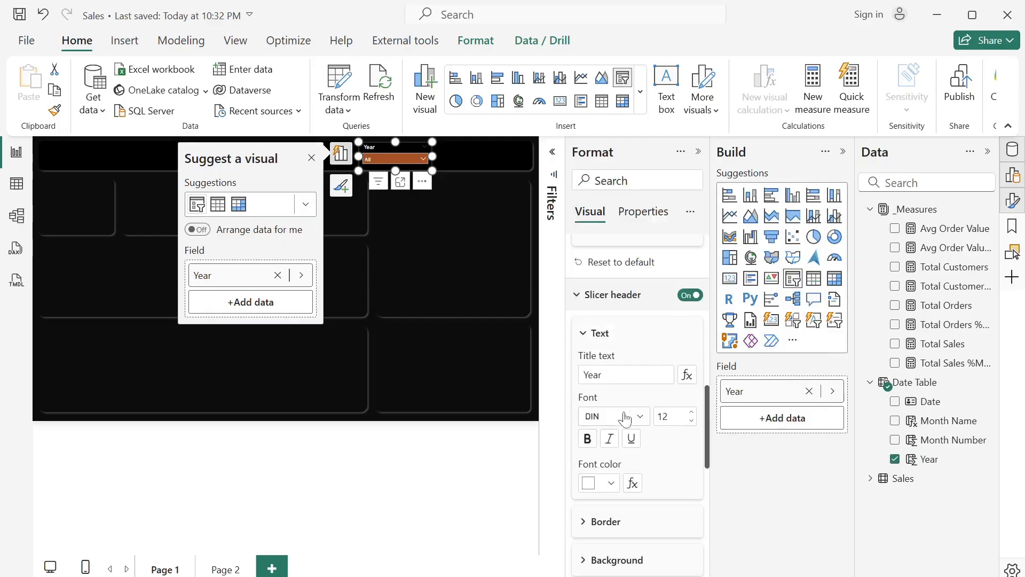
click(609, 439)
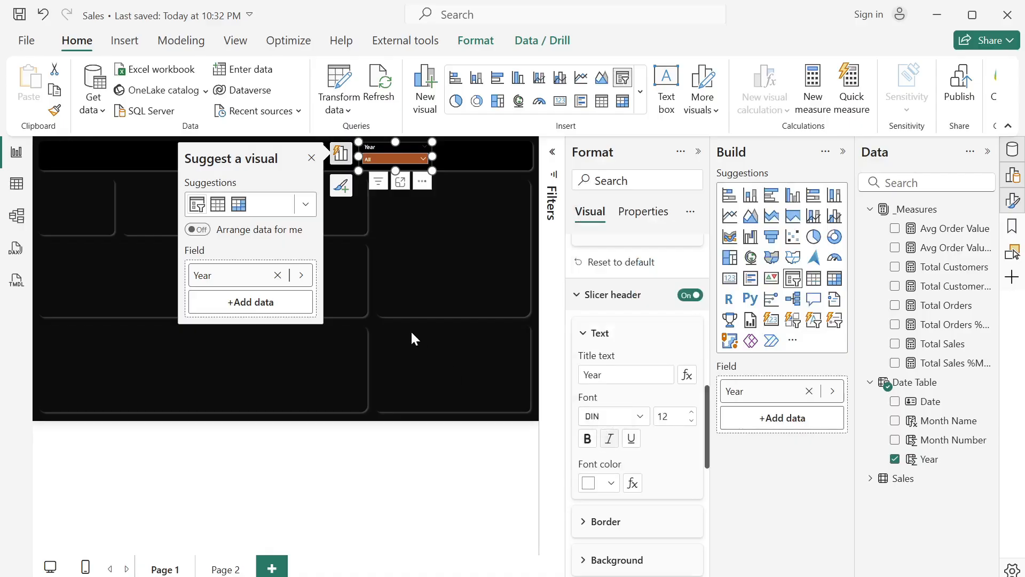
- Dismiss the visual suggestions, collapse the Build pane and narrow the Year slicer to a width of about 160
click(311, 158)
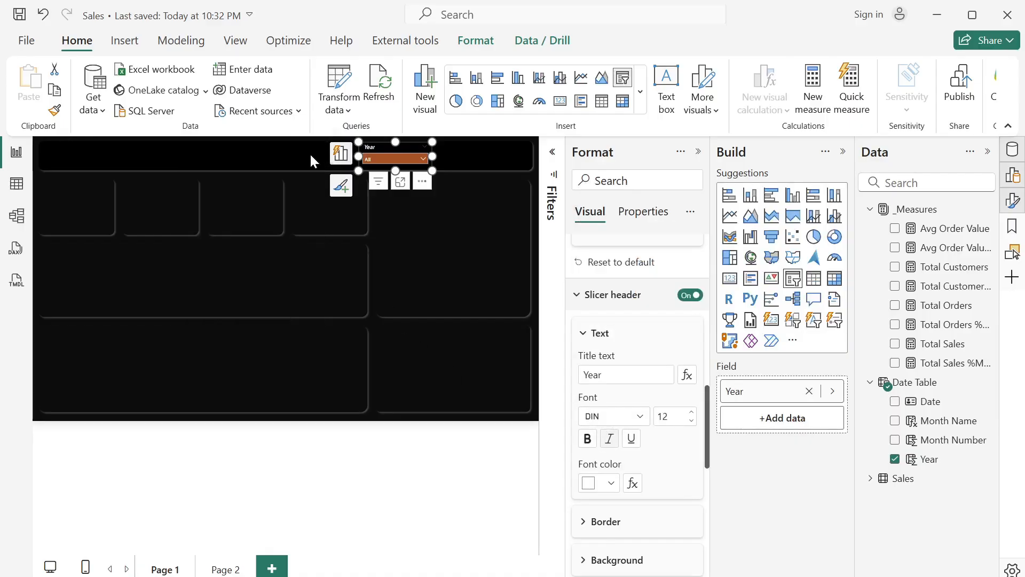
click(843, 152)
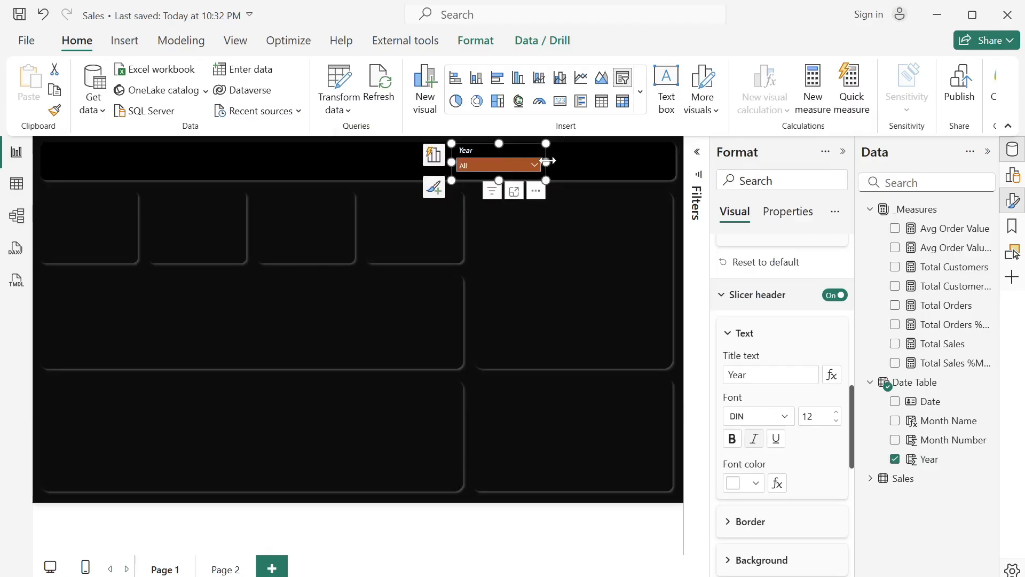
drag(546, 160, 497, 148)
click(571, 229)
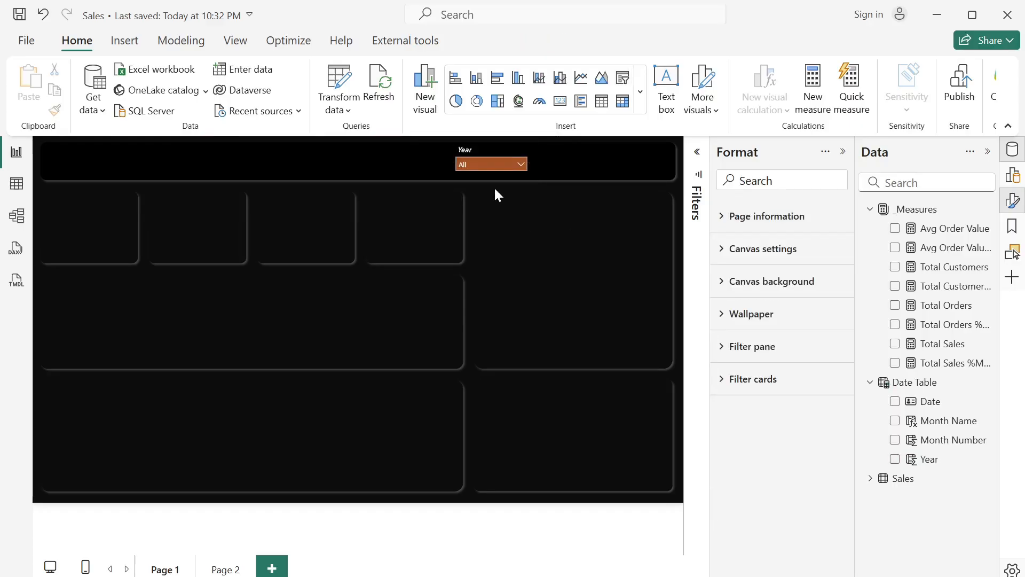
- Duplicate the Year slicer at the header bar's right end, about 1089 horizontally, and replace the copy's field with Month Name
click(482, 153)
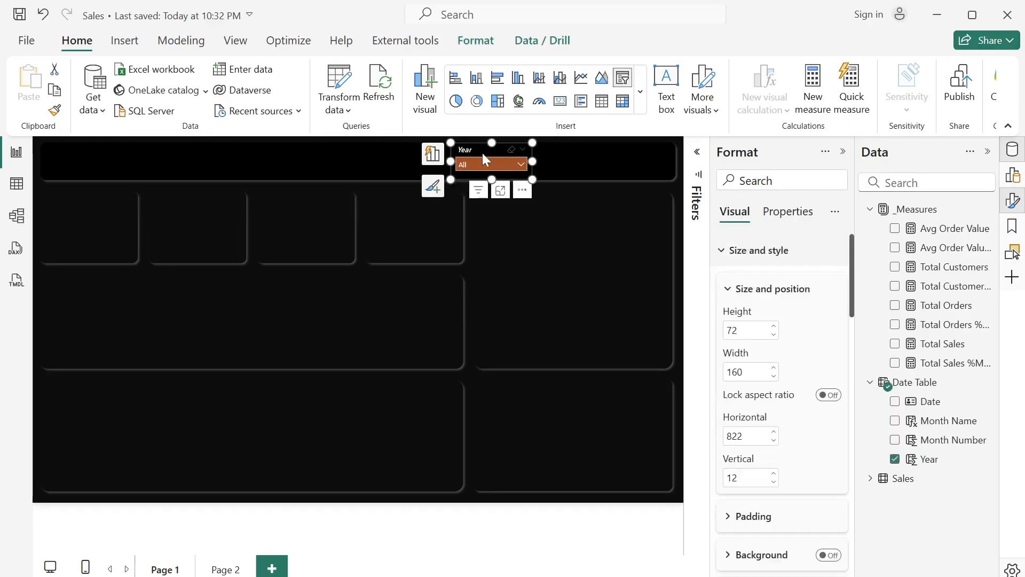
key(ctrl+c)
key(ctrl+v)
drag(482, 153, 613, 149)
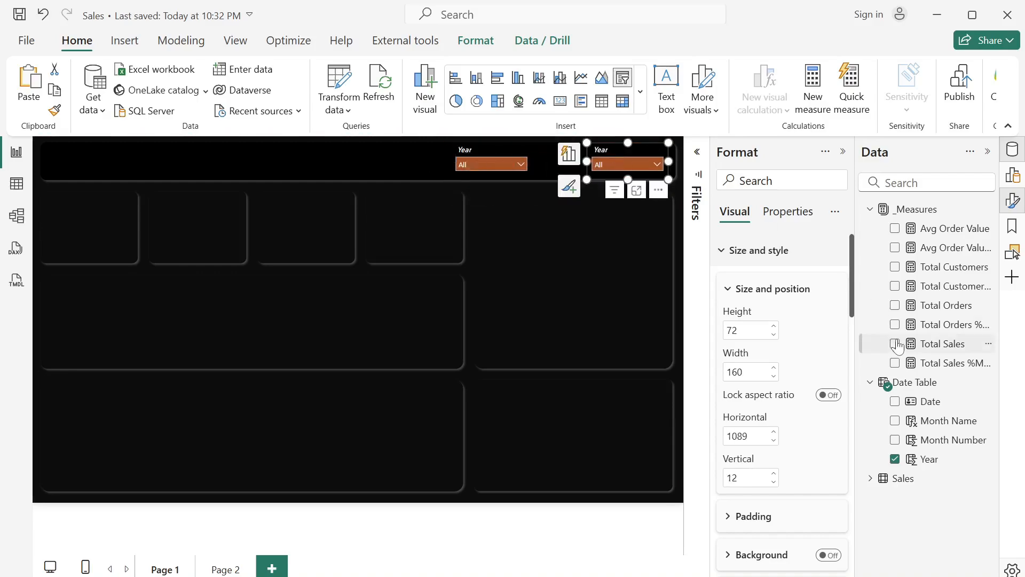
click(896, 460)
click(895, 421)
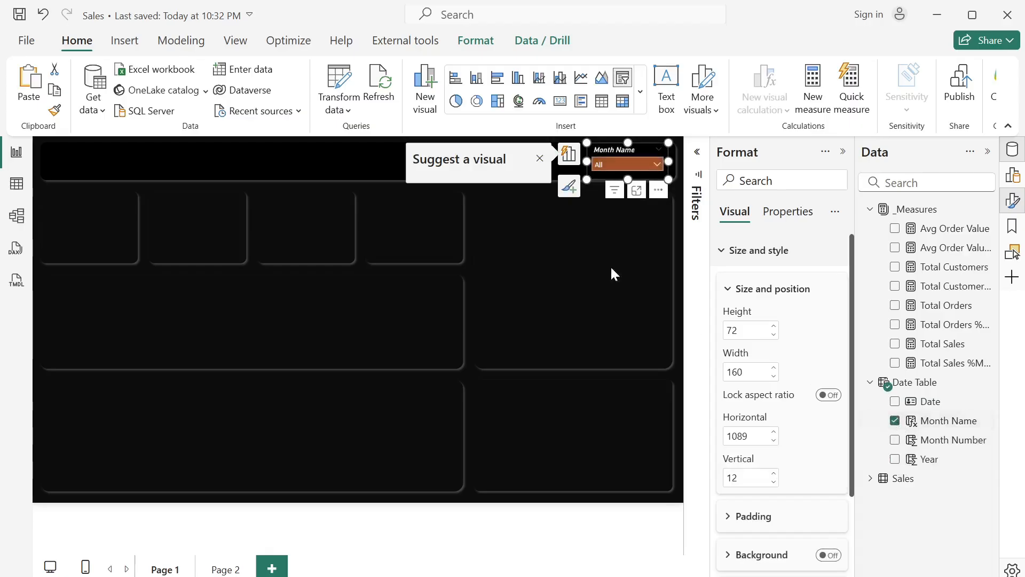
click(539, 159)
- Move the Year slicer beside the Month Name slicer, to about 916 horizontally, and filter it to 2021
click(510, 153)
drag(496, 148, 545, 152)
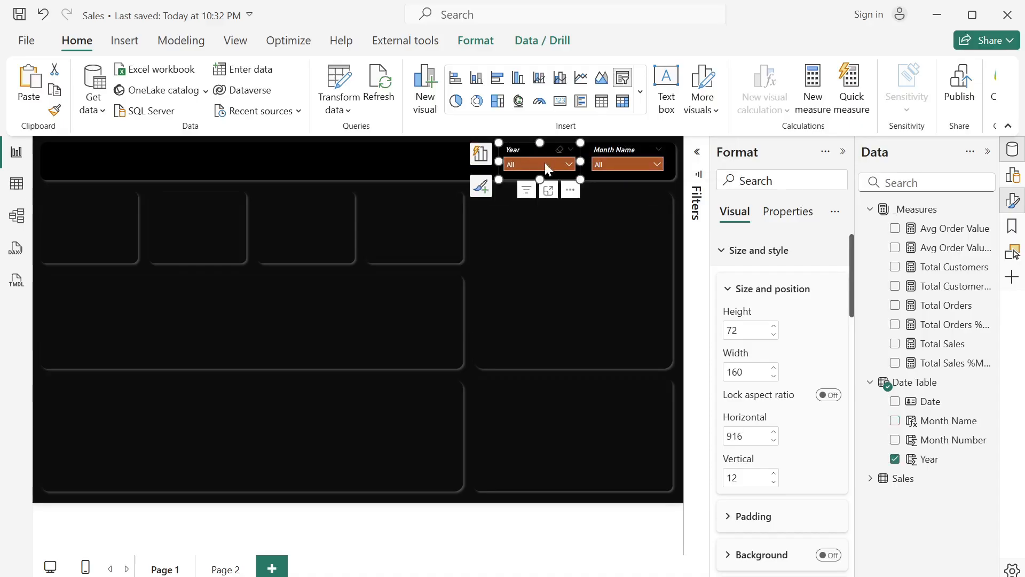
click(544, 163)
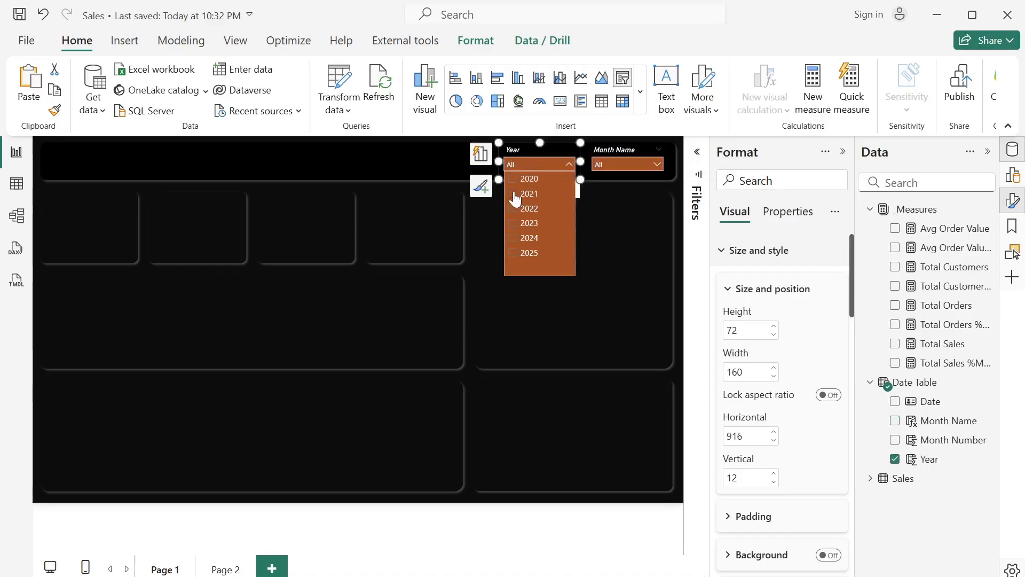
- Sort the Date Table's Month Name column by Month Number and close the formula bar
click(621, 162)
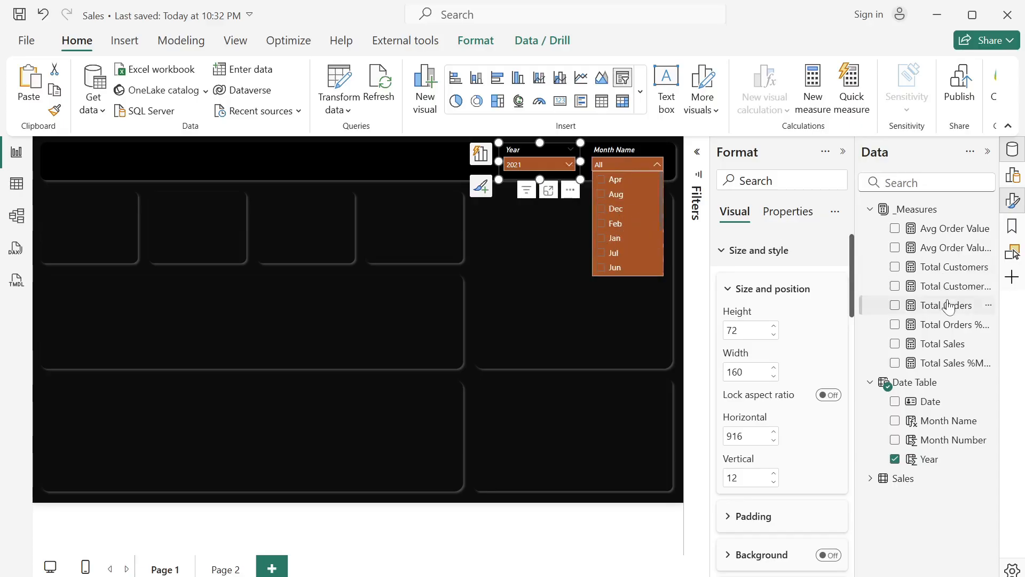
click(953, 425)
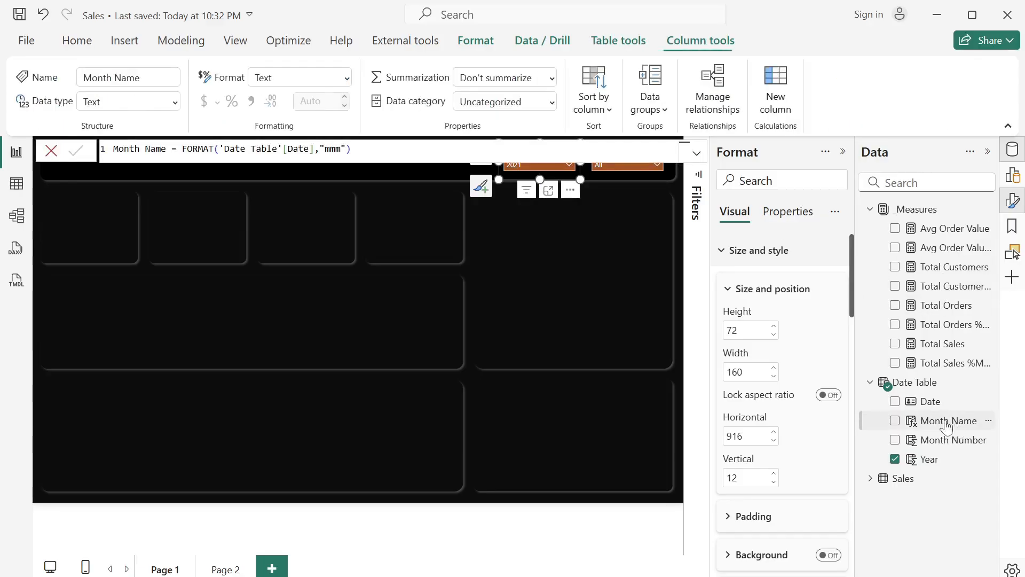
click(604, 110)
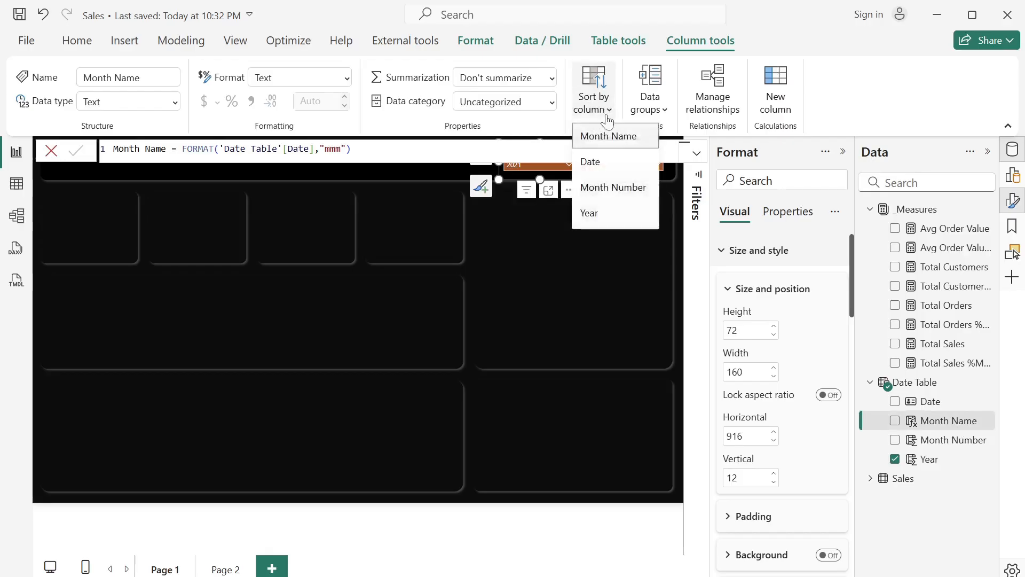
click(613, 187)
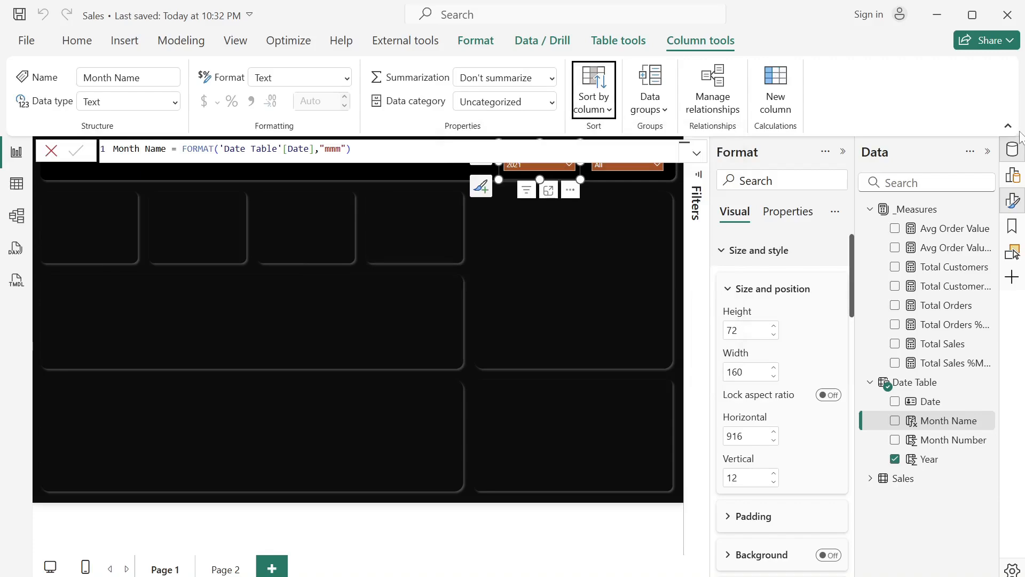
click(49, 154)
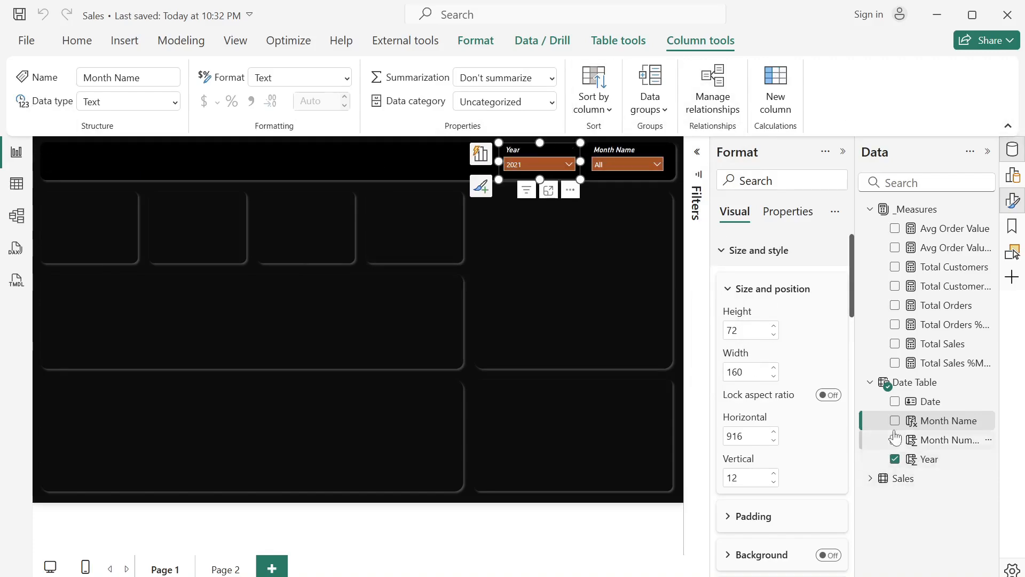
- Filter the Month Name slicer to May, then deselect it and collapse the Format pane
click(624, 147)
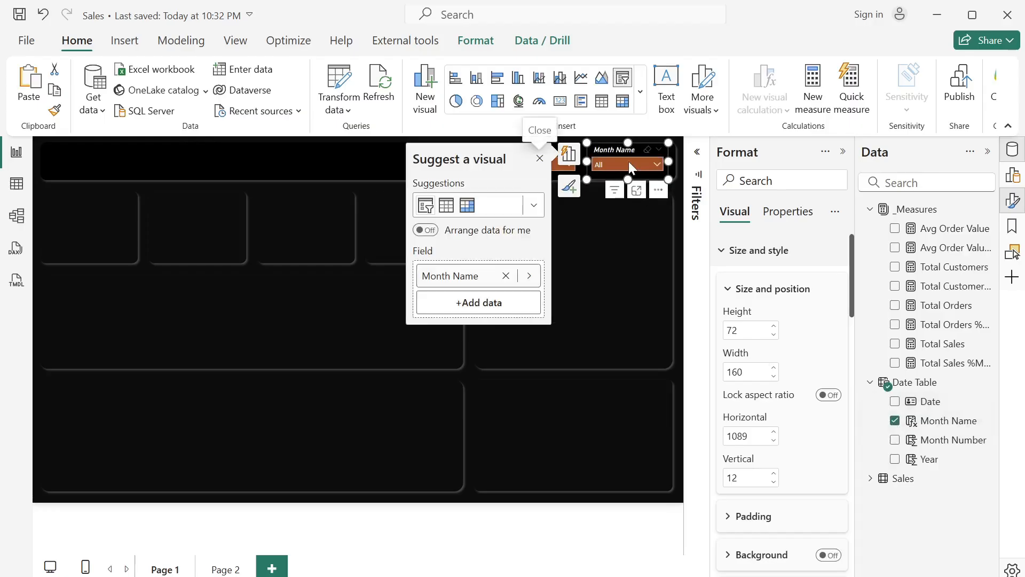
click(629, 161)
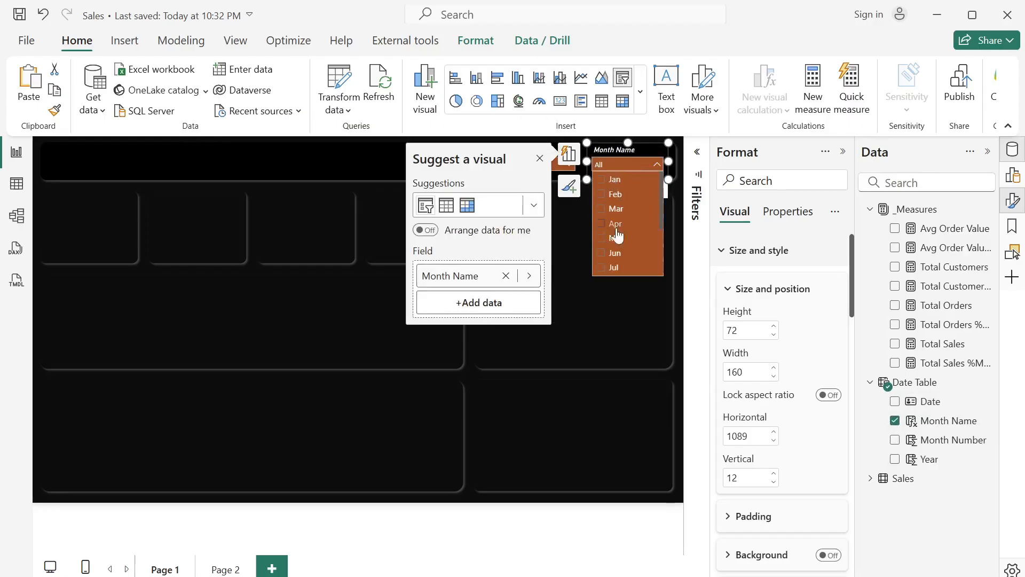
click(539, 160)
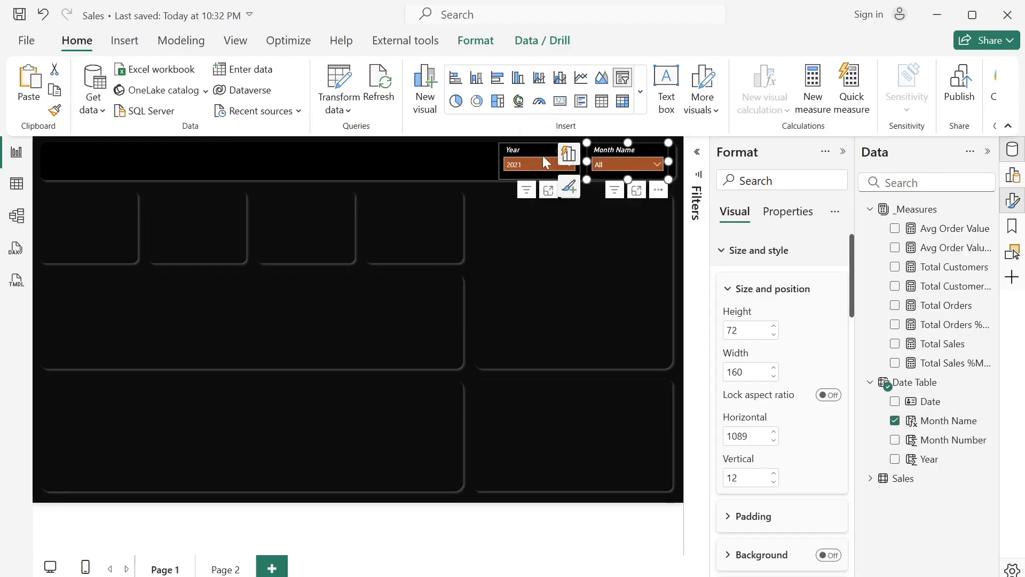
click(604, 162)
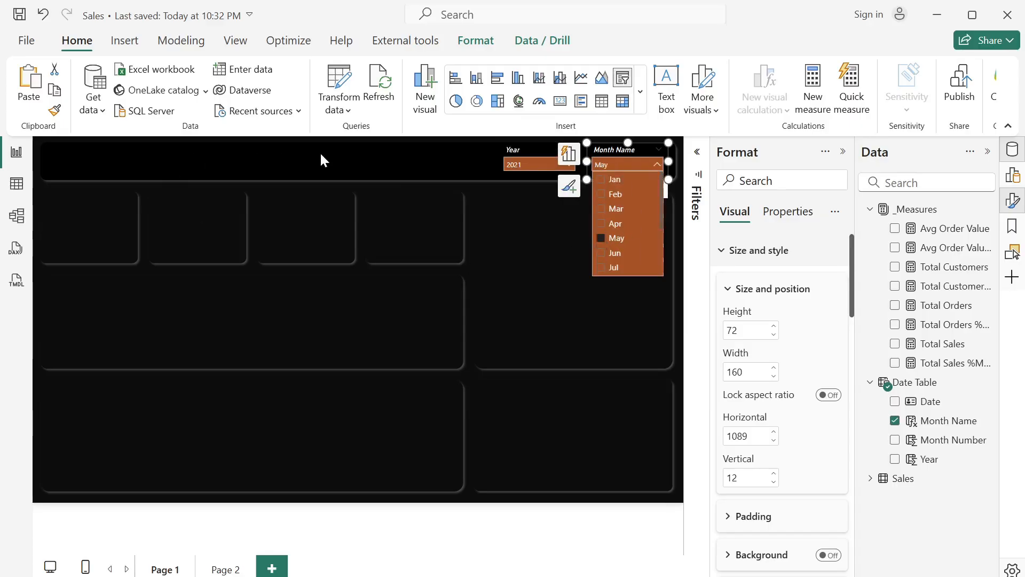
click(345, 182)
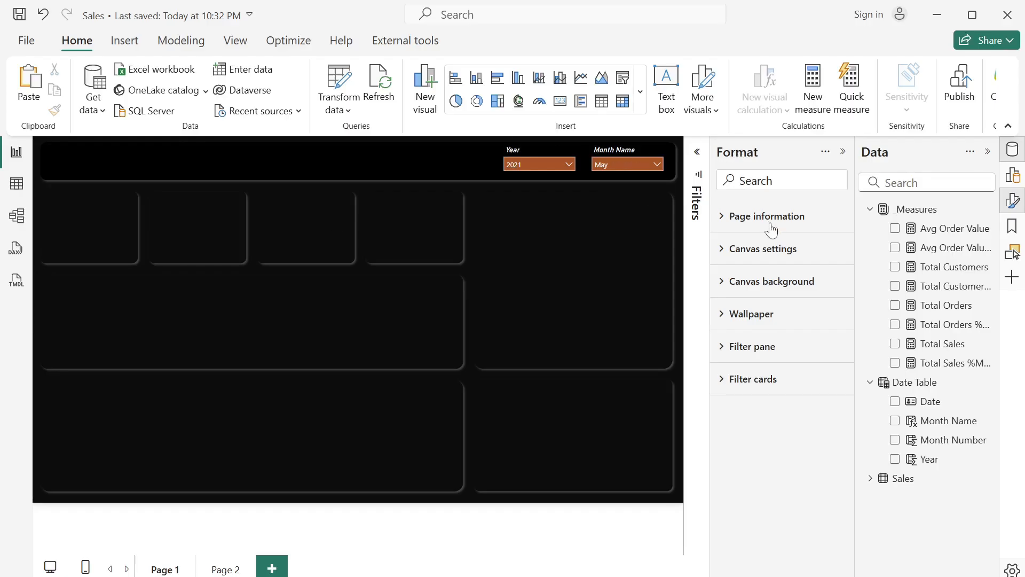
click(844, 153)
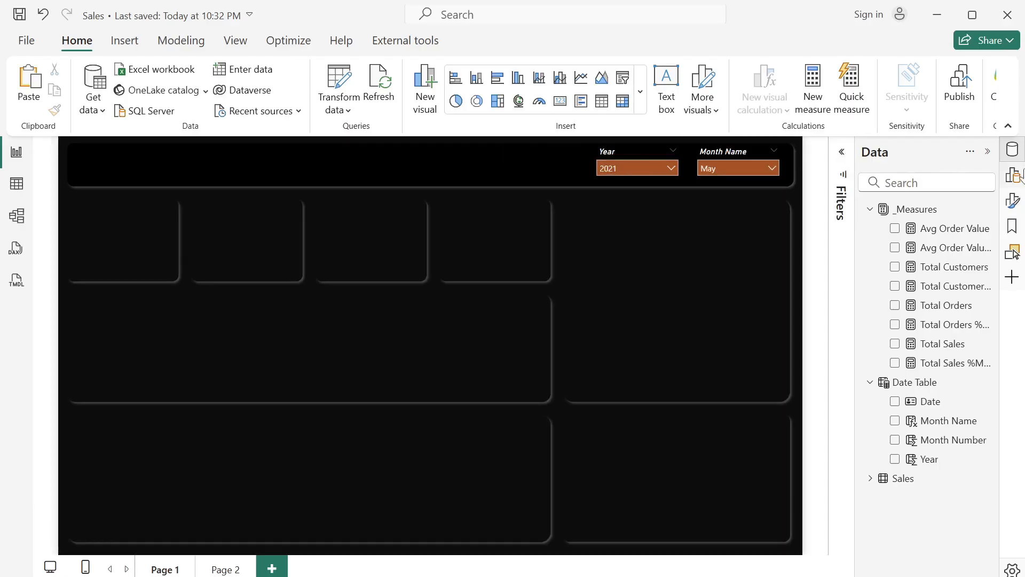
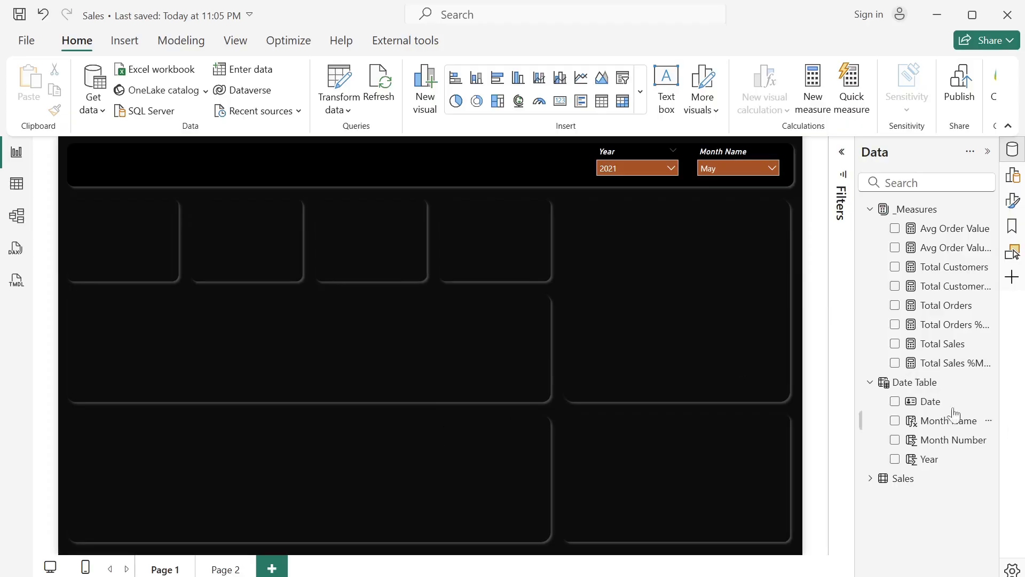
- Add a Total Sales visual from the measures to the canvas and convert it to the new card visual
drag(942, 347, 174, 238)
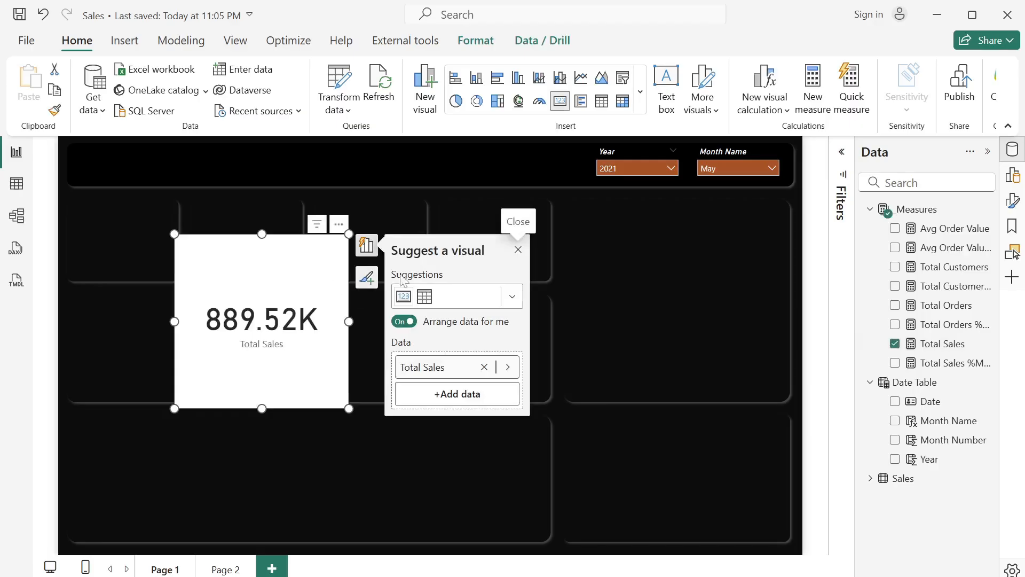
click(1013, 176)
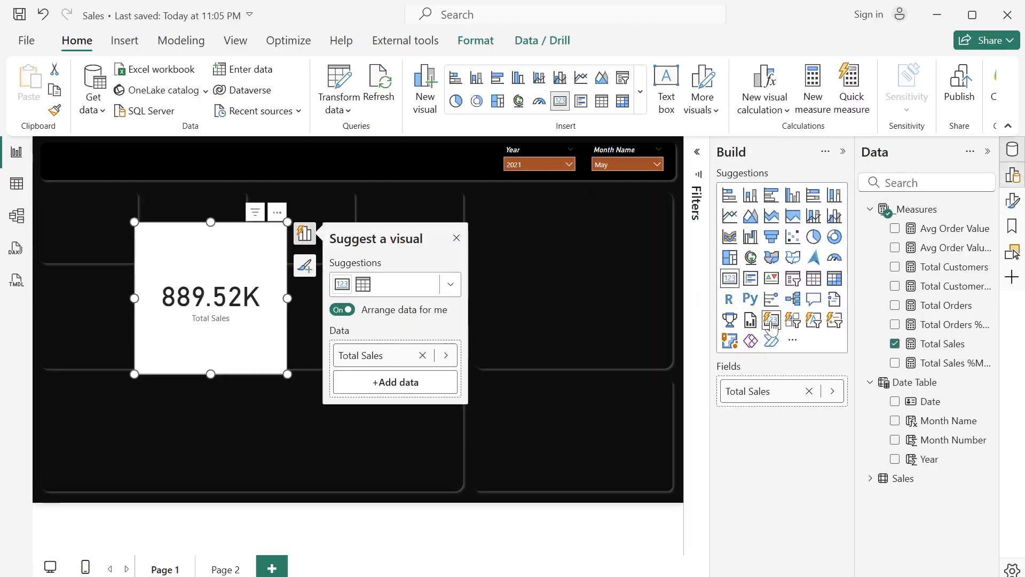
click(1013, 176)
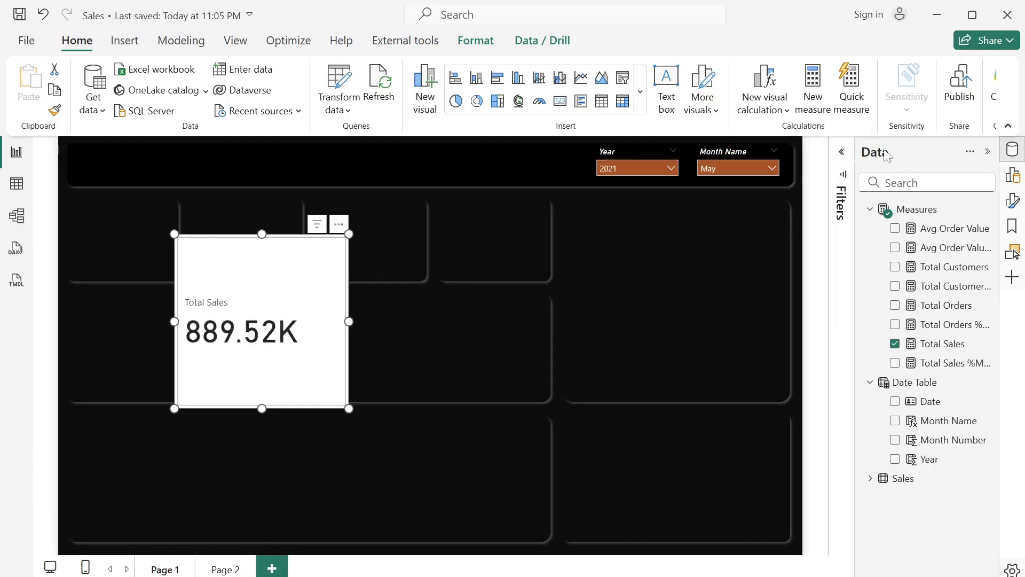
- Turn off the visual background of the Total Sales card in its size and style settings
click(1011, 201)
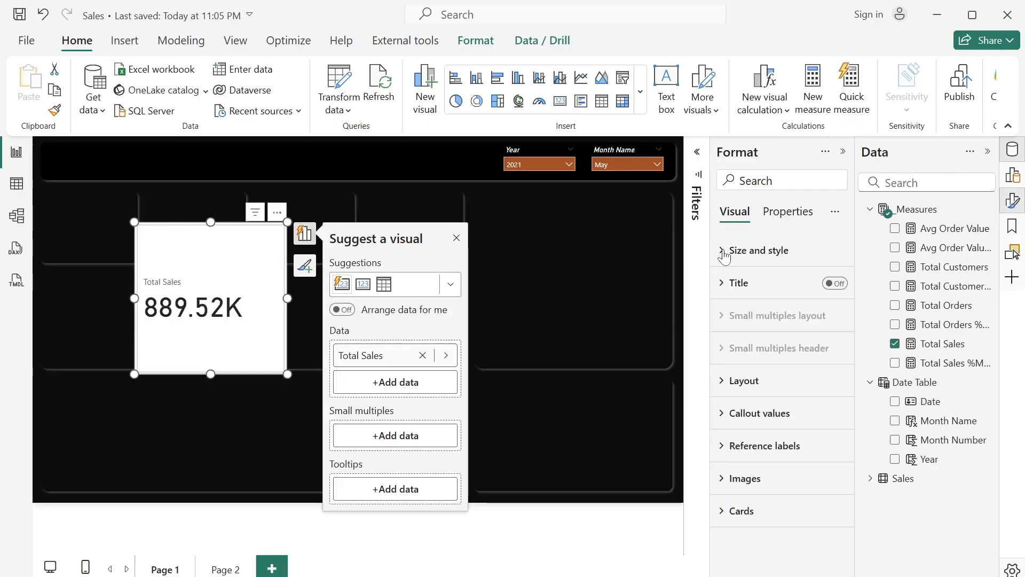
click(724, 255)
scroll(817, 363, down, 5)
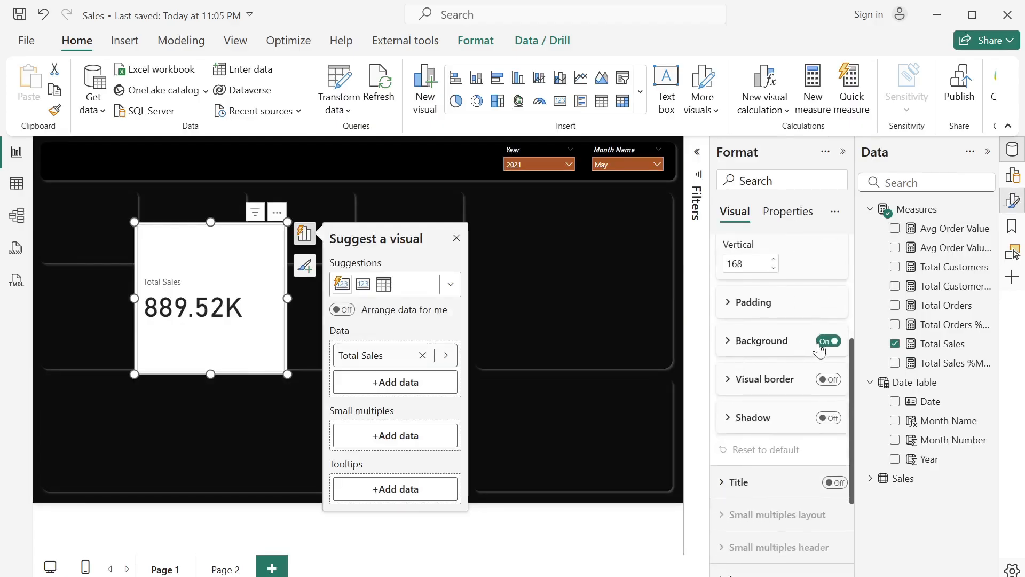
click(827, 342)
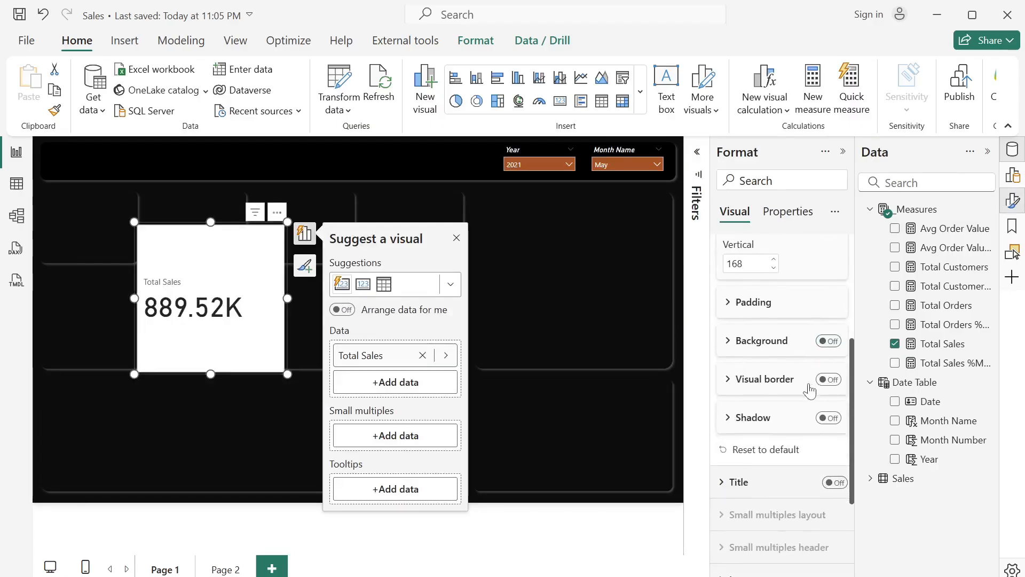
- Set the Total Sales card's visual padding to 0 px on all four sides
click(730, 303)
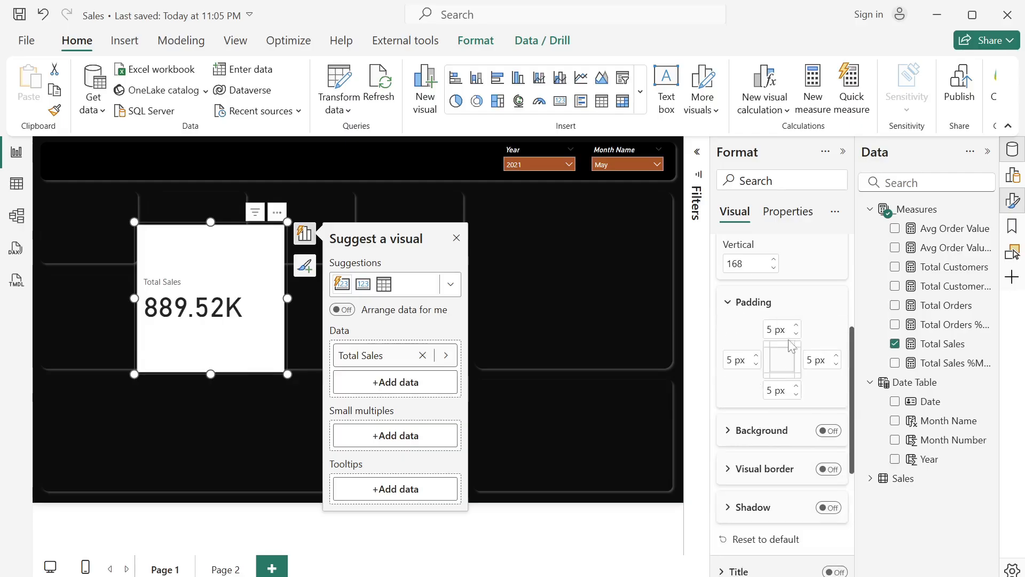
double_click(770, 329)
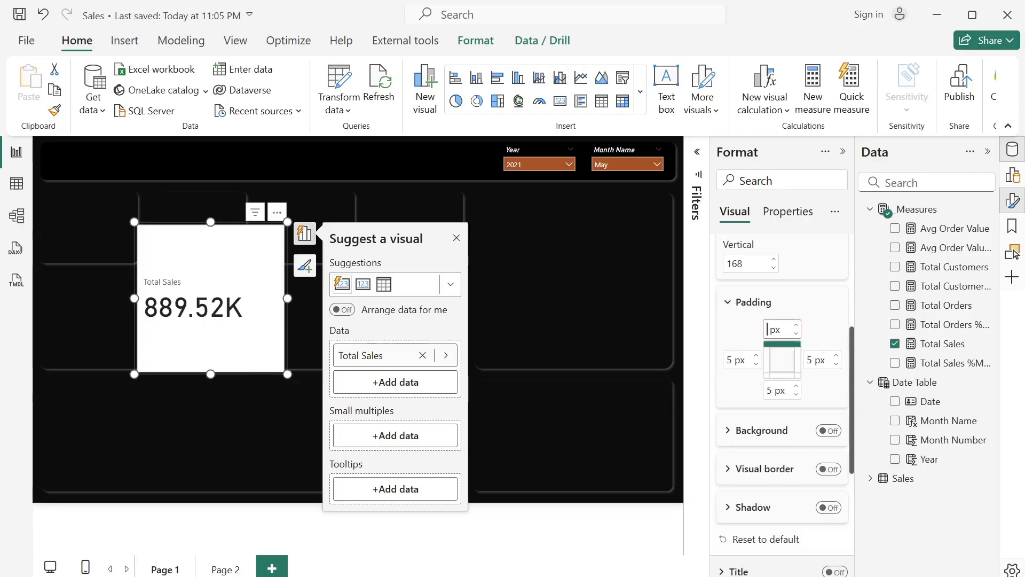
text(0)
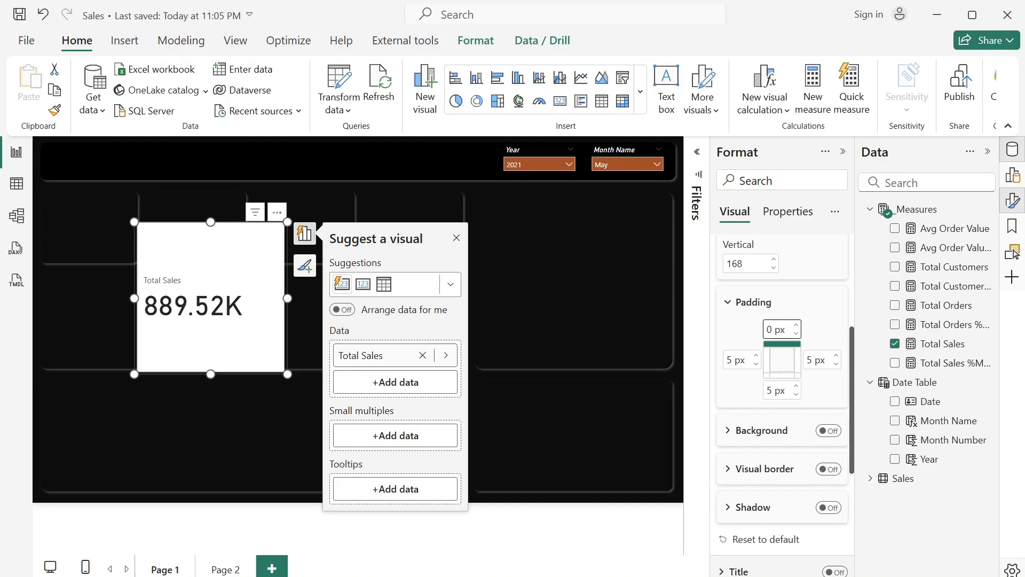
double_click(770, 391)
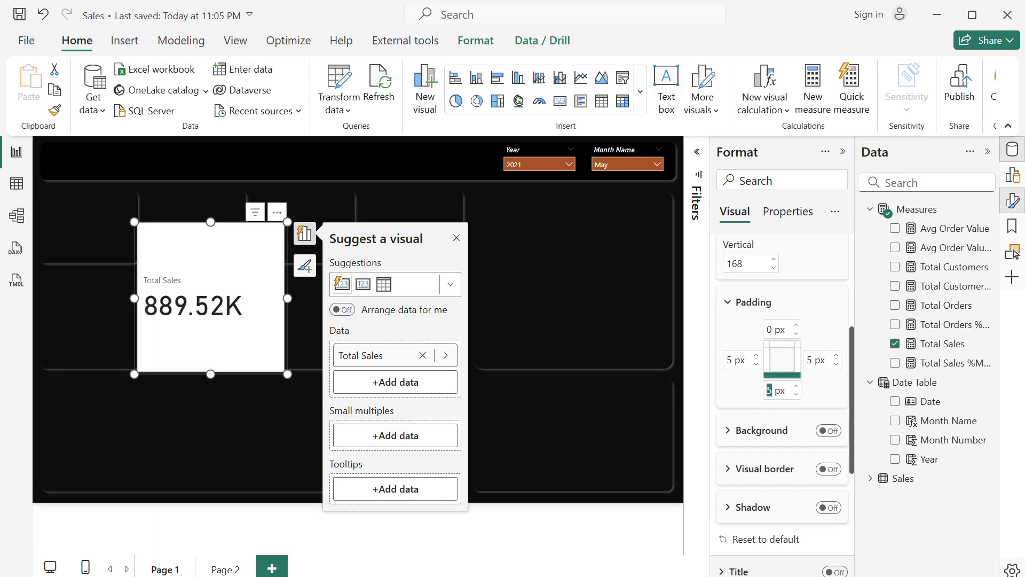
key(BackSpace)
text(0)
click(810, 360)
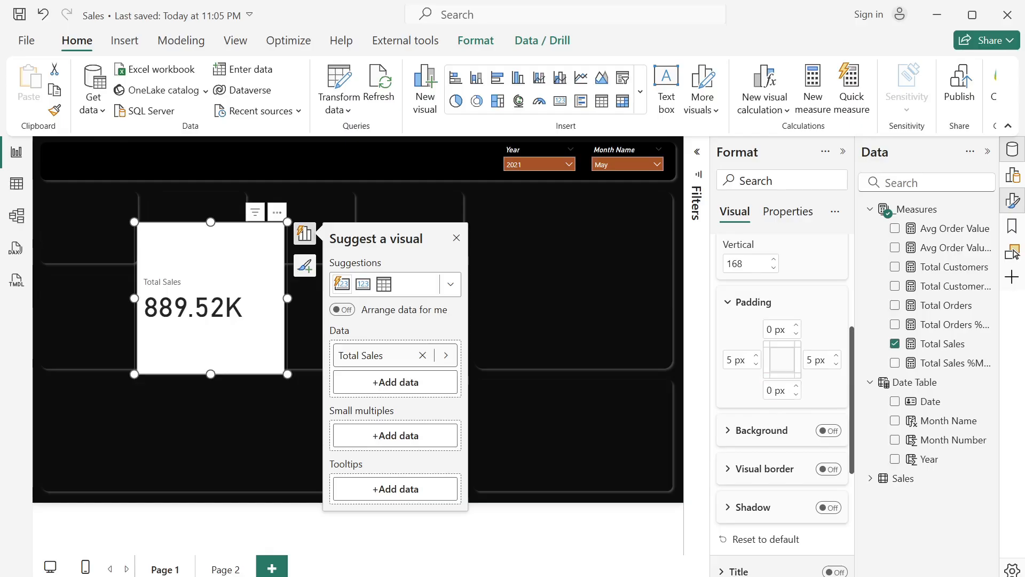
double_click(810, 361)
double_click(729, 360)
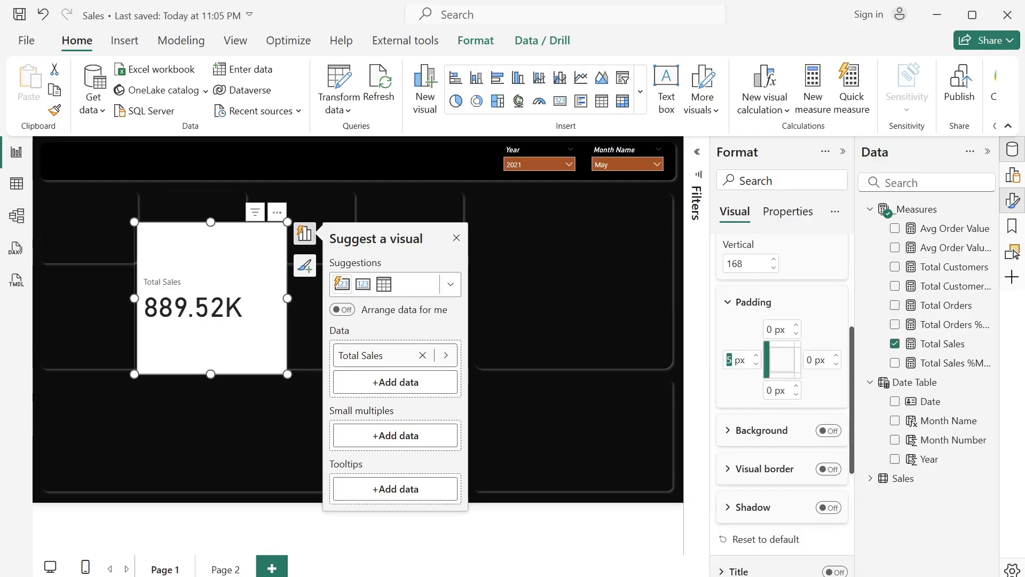
text(0)
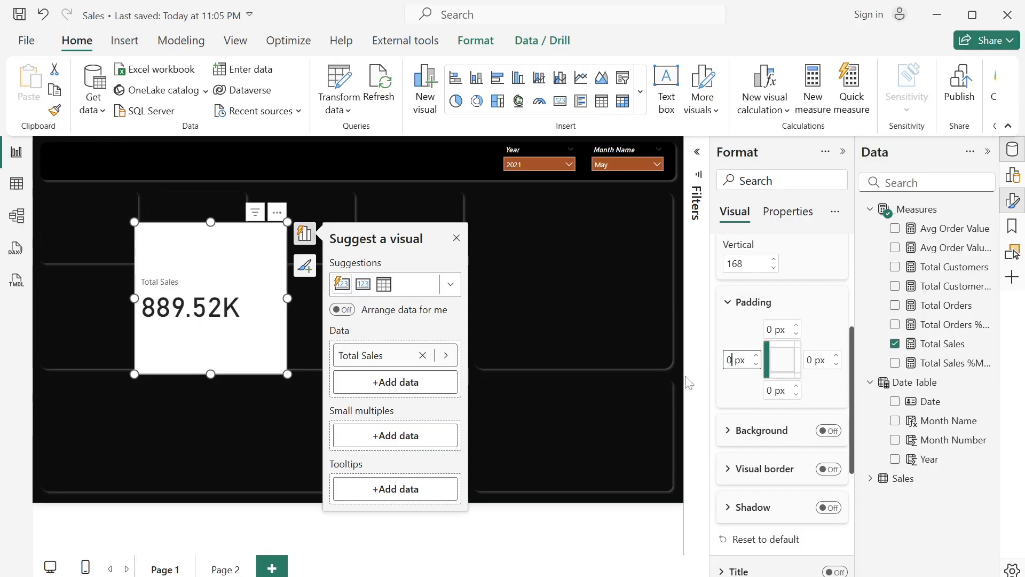
- Set the Total Sales callout value's font size to 35 and its color to white
scroll(780, 426, down, 5)
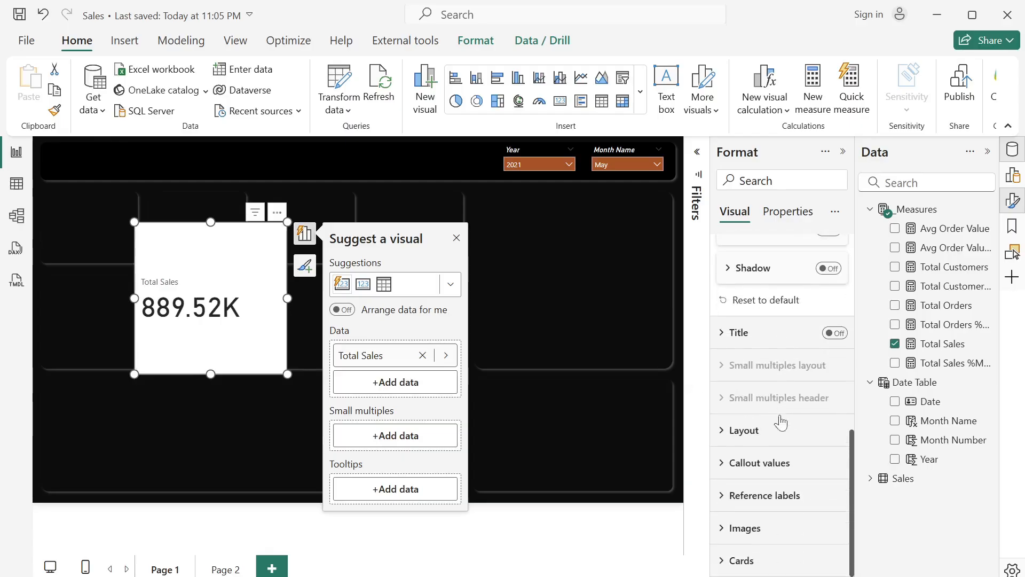
click(725, 464)
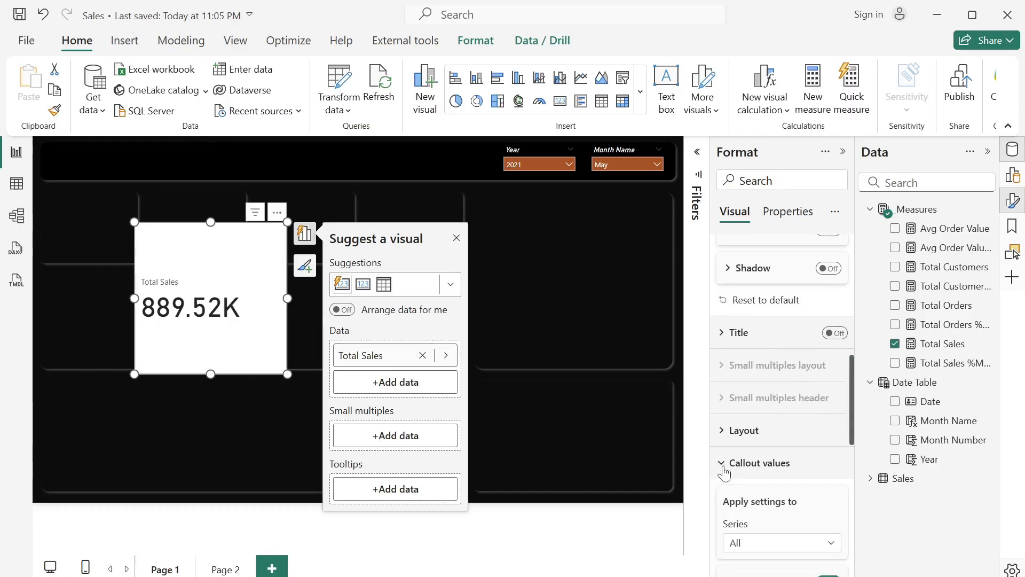
scroll(792, 290, down, 2)
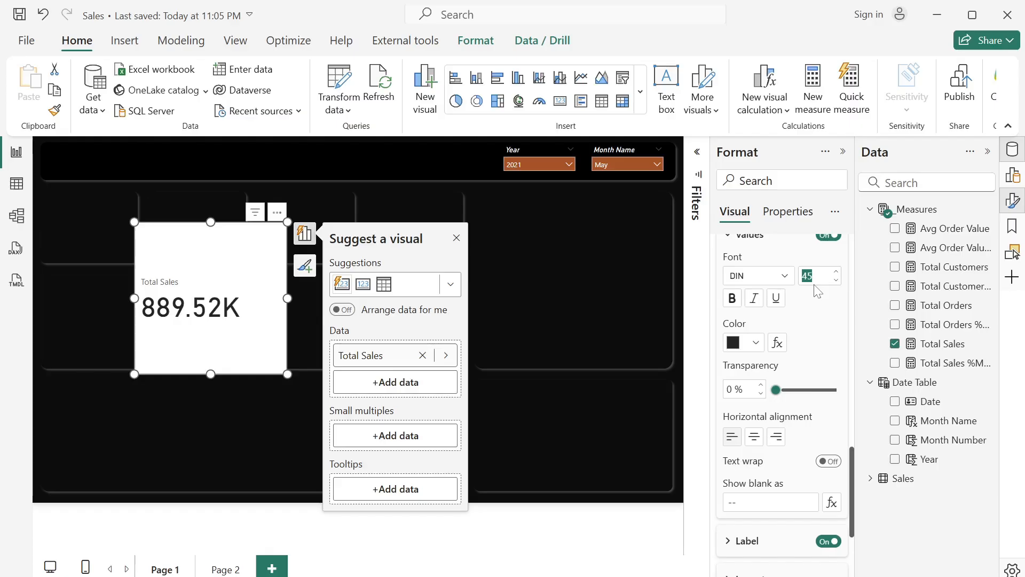
key(Return)
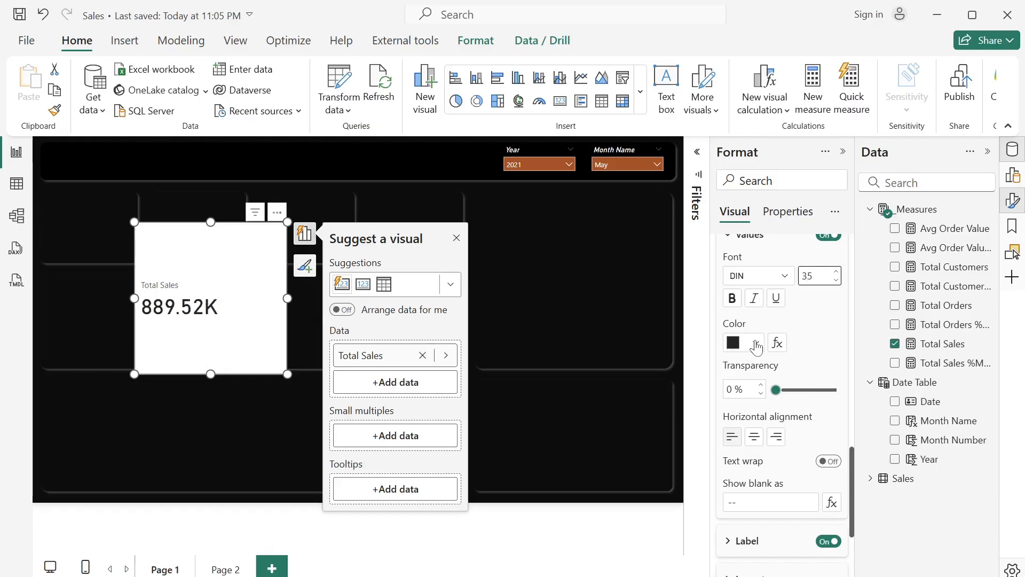
scroll(757, 339, down, 1)
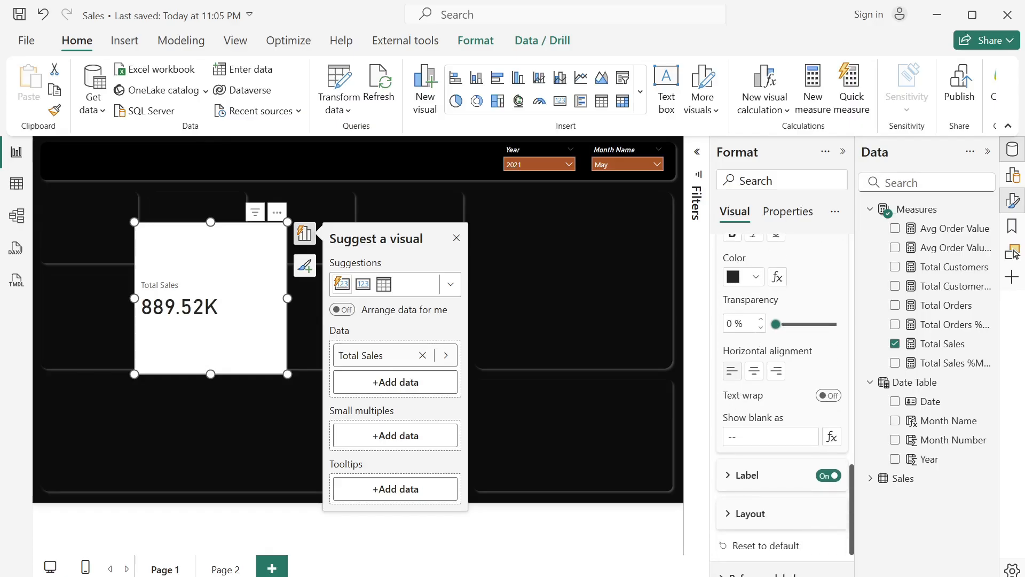
click(758, 278)
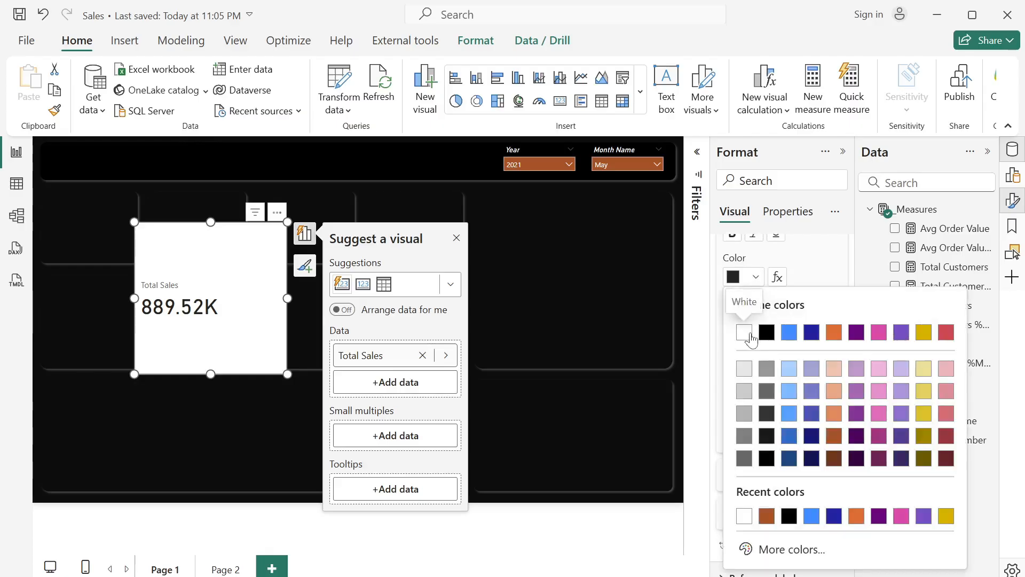
click(746, 331)
- Set the color of the Total Sales callout label to white
scroll(782, 373, down, 1)
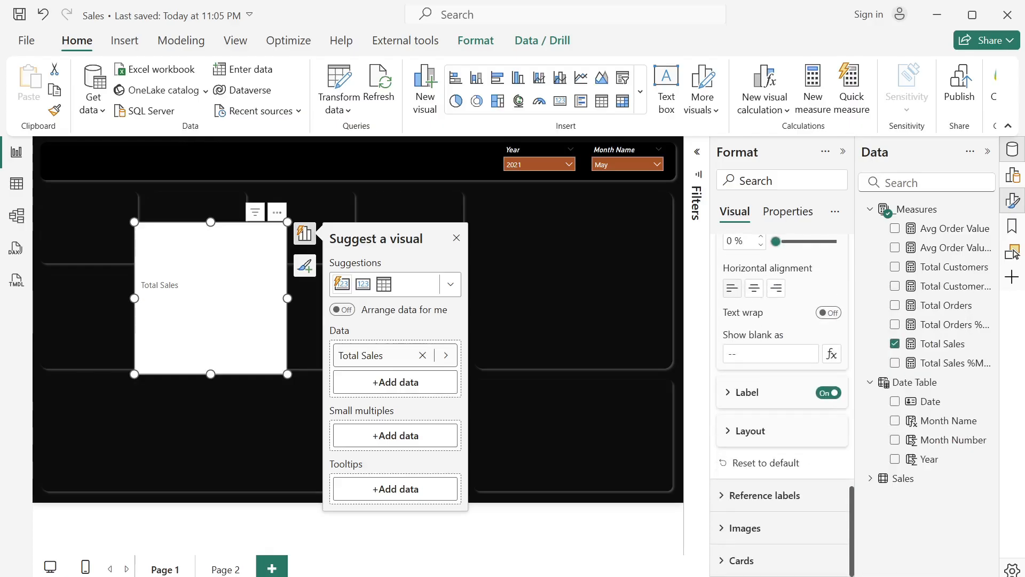
click(728, 395)
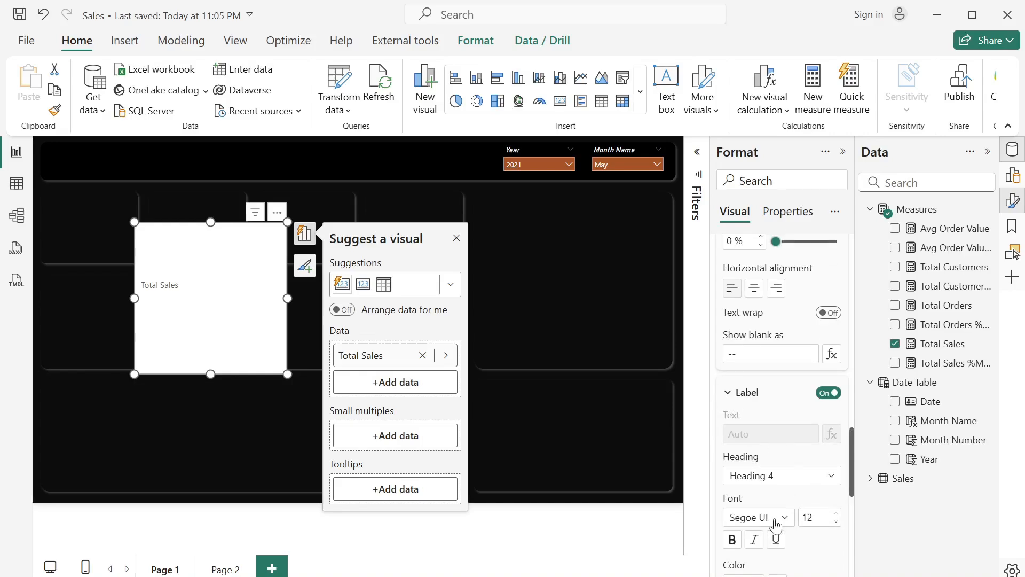
scroll(776, 526, down, 2)
click(755, 459)
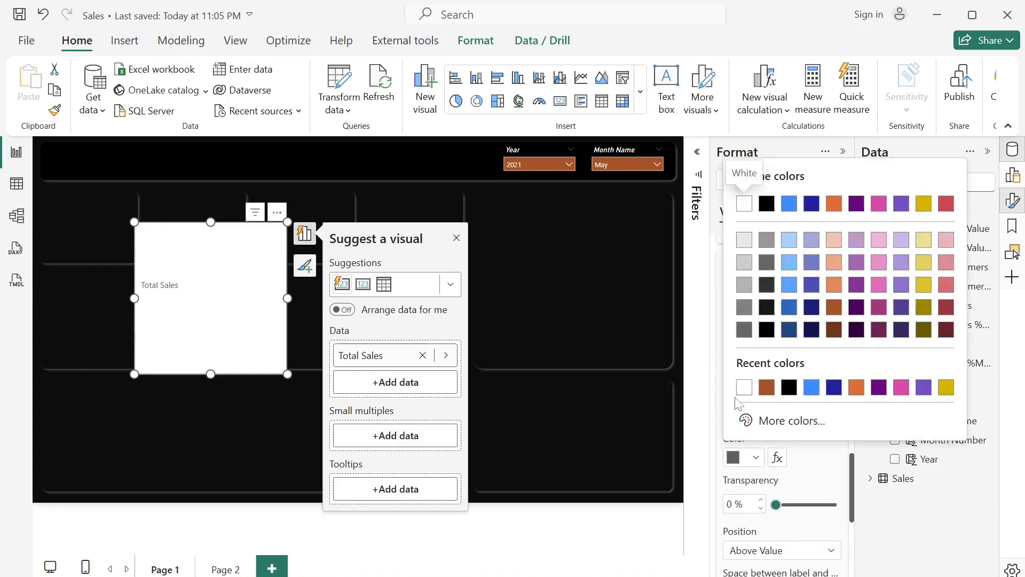
click(744, 387)
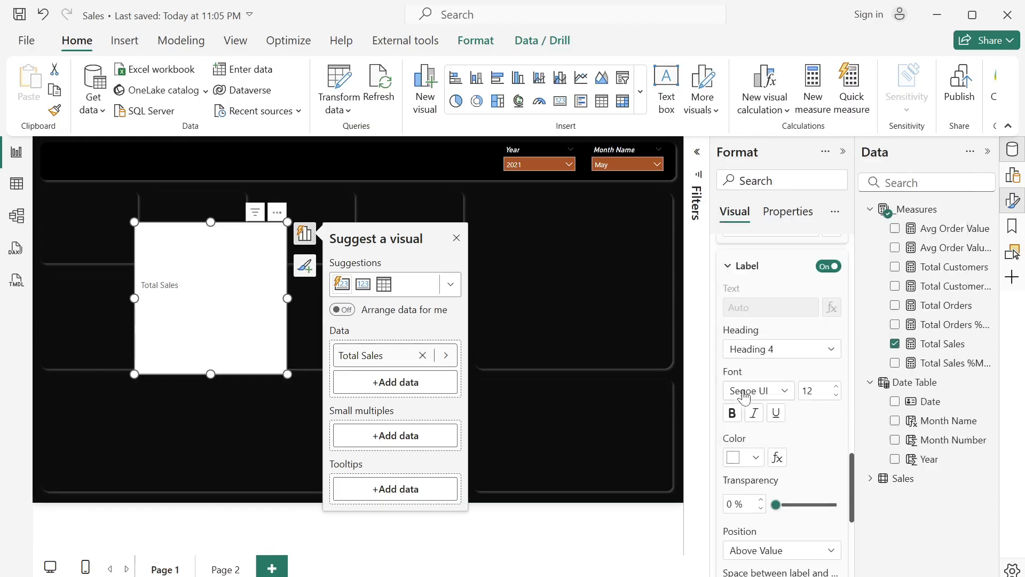
- Turn off the card-level border and background, and shrink the Total Sales card into the first KPI tile below the header
scroll(758, 422, down, 4)
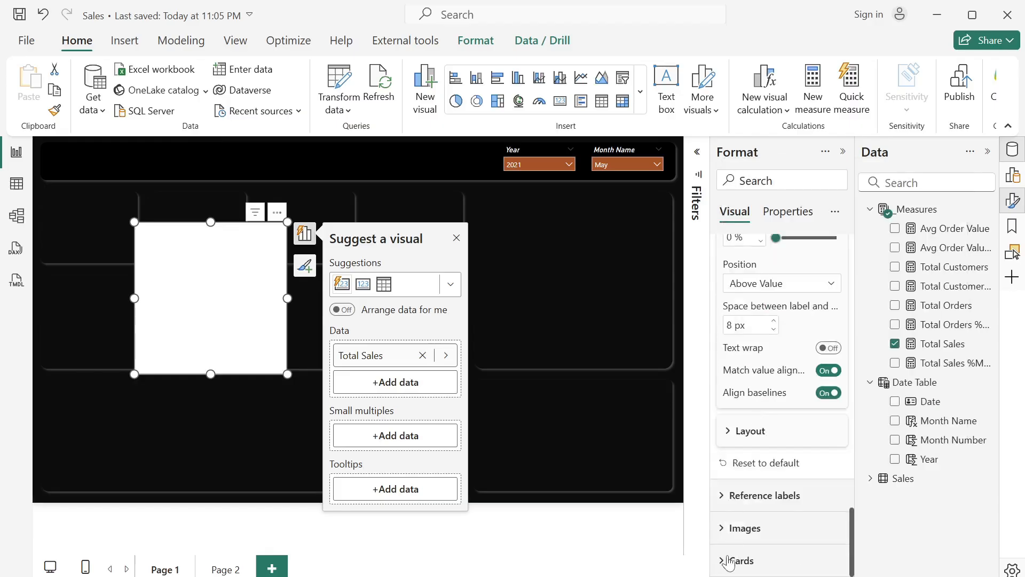
click(737, 560)
scroll(727, 564, down, 7)
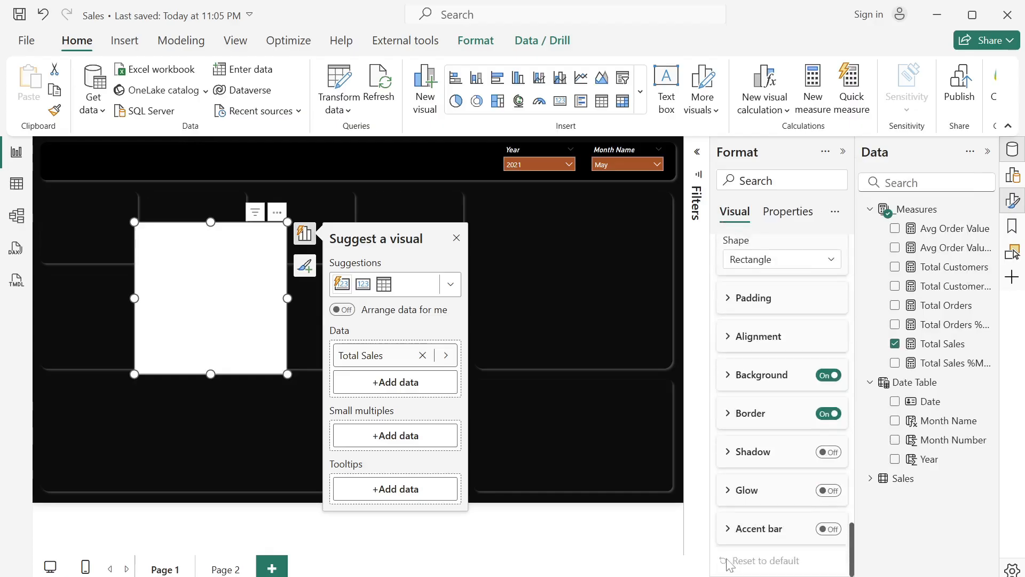
click(826, 414)
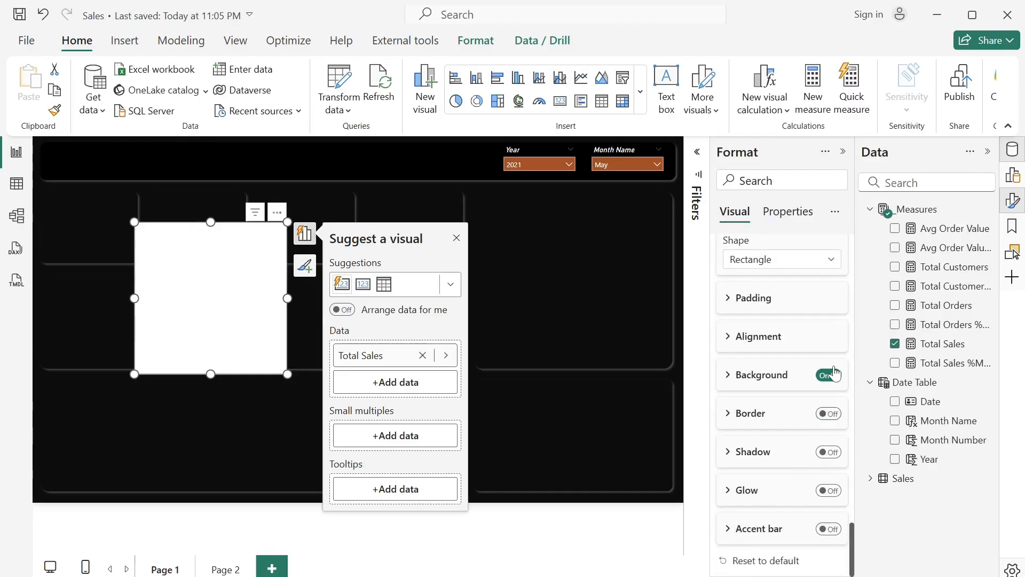
click(826, 375)
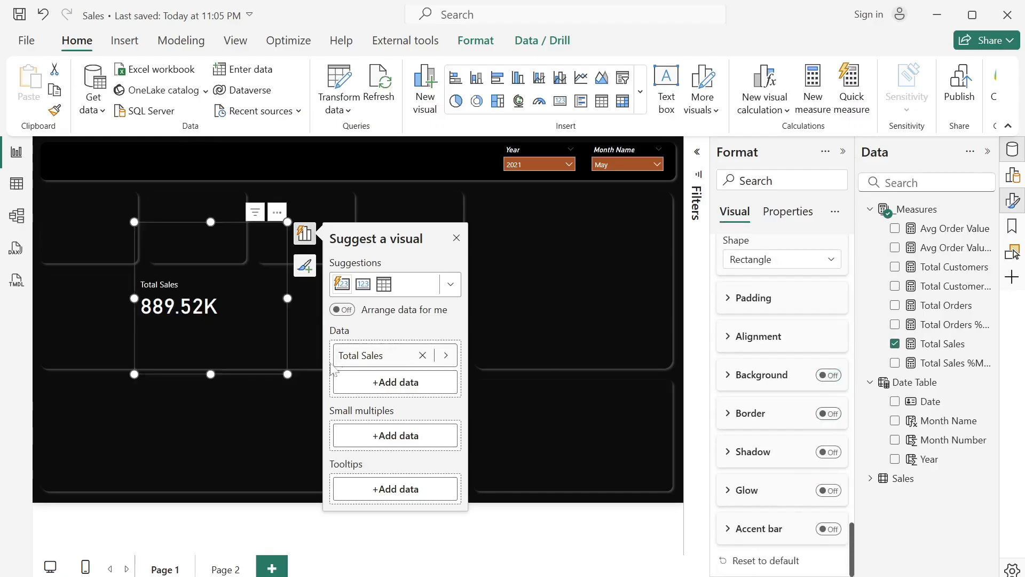
drag(287, 374, 129, 255)
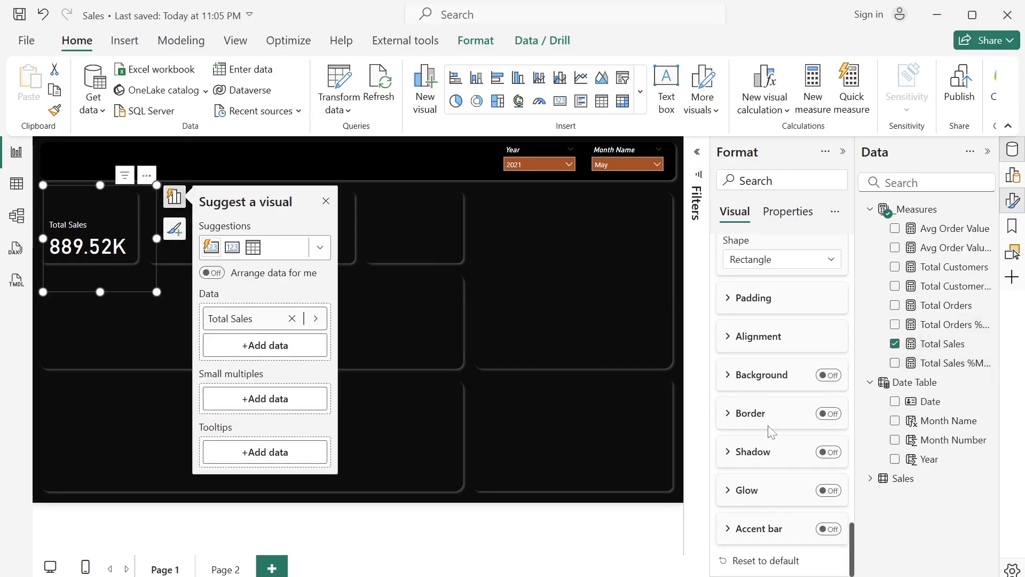
- Add the Total Sales %MoM measure as a reference label for the Total Sales series
scroll(771, 431, up, 10)
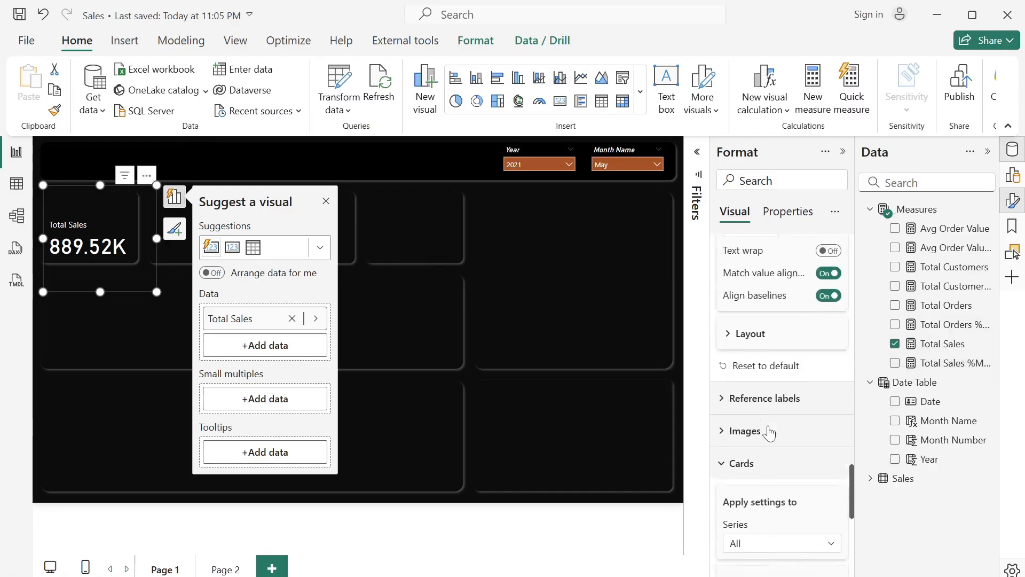
click(721, 441)
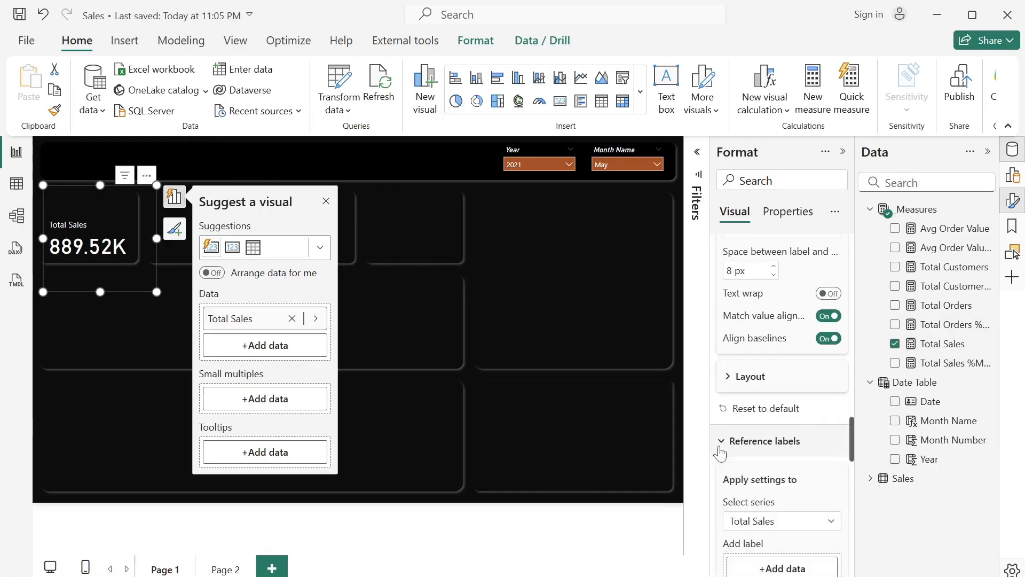
scroll(720, 453, down, 5)
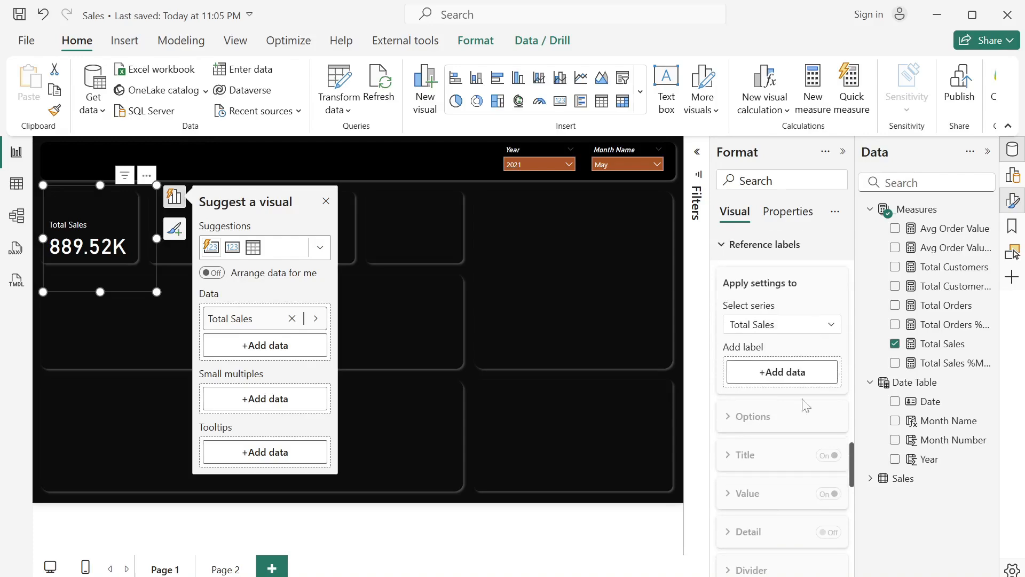
drag(956, 363, 814, 373)
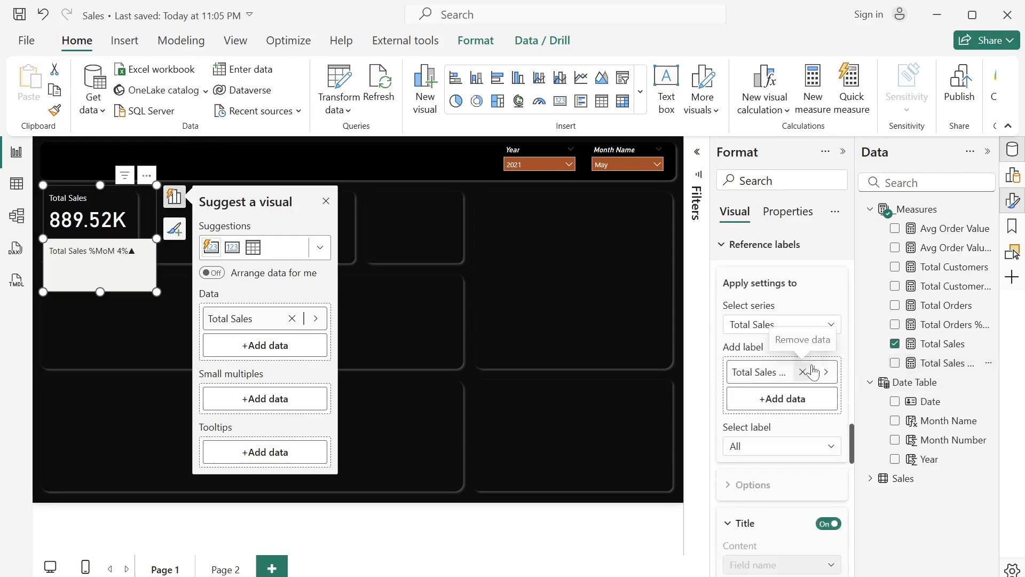
- Turn off the divider and background of the Total Sales card's reference label
scroll(794, 474, down, 8)
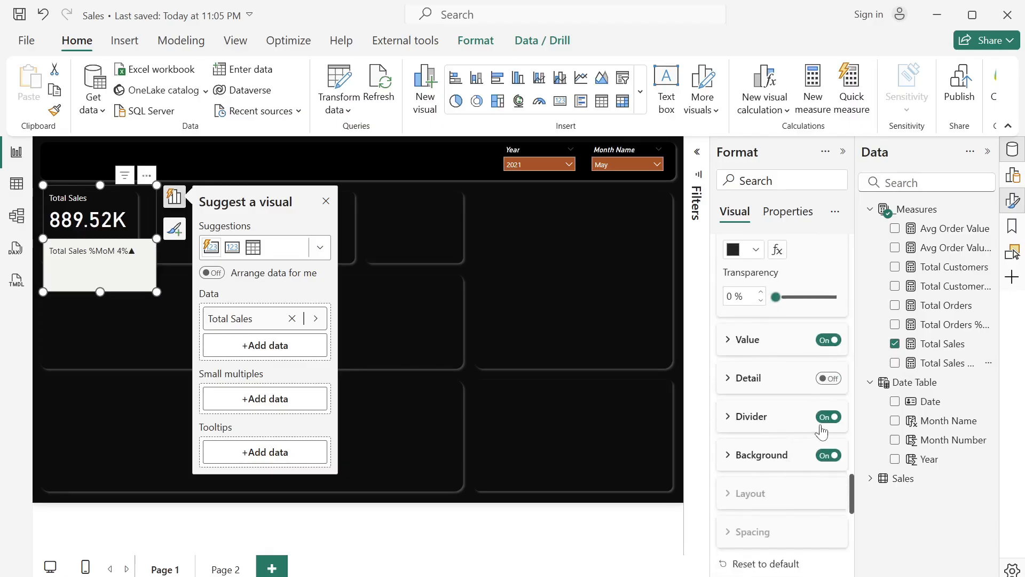
click(821, 430)
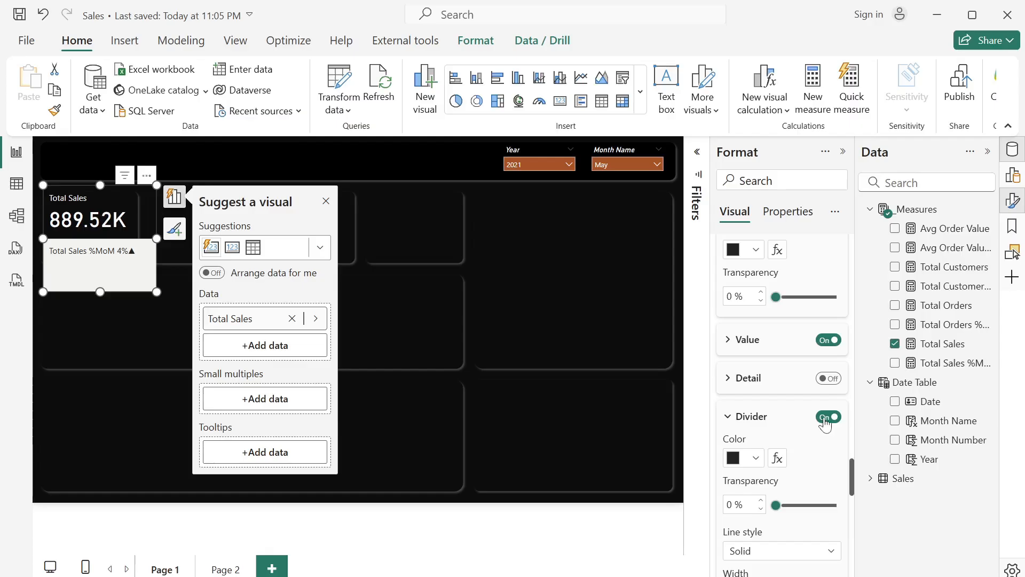
click(825, 418)
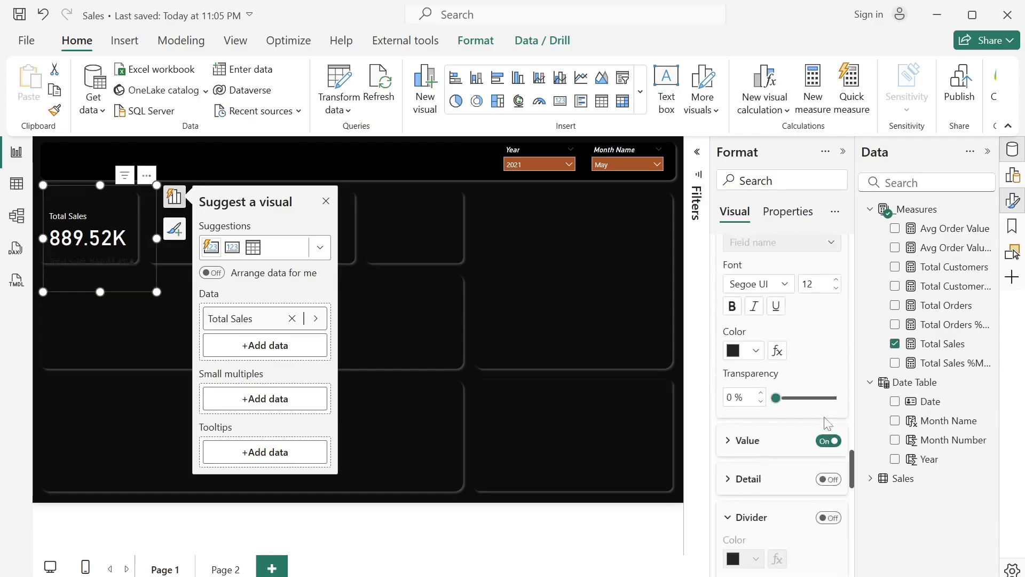
- Target the Total Sales %MoM reference label and switch its title content to Custom
scroll(827, 424, up, 5)
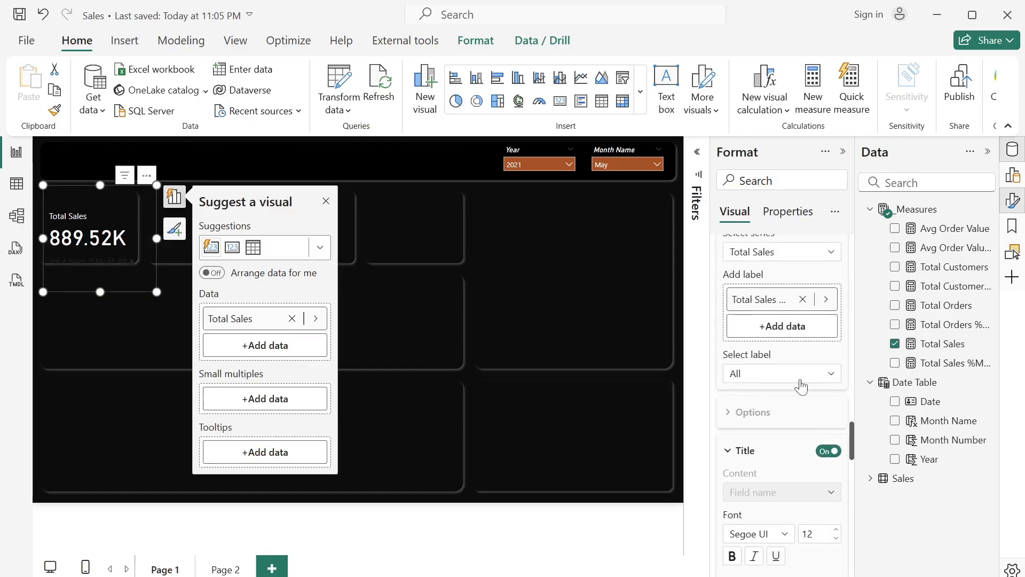
click(801, 386)
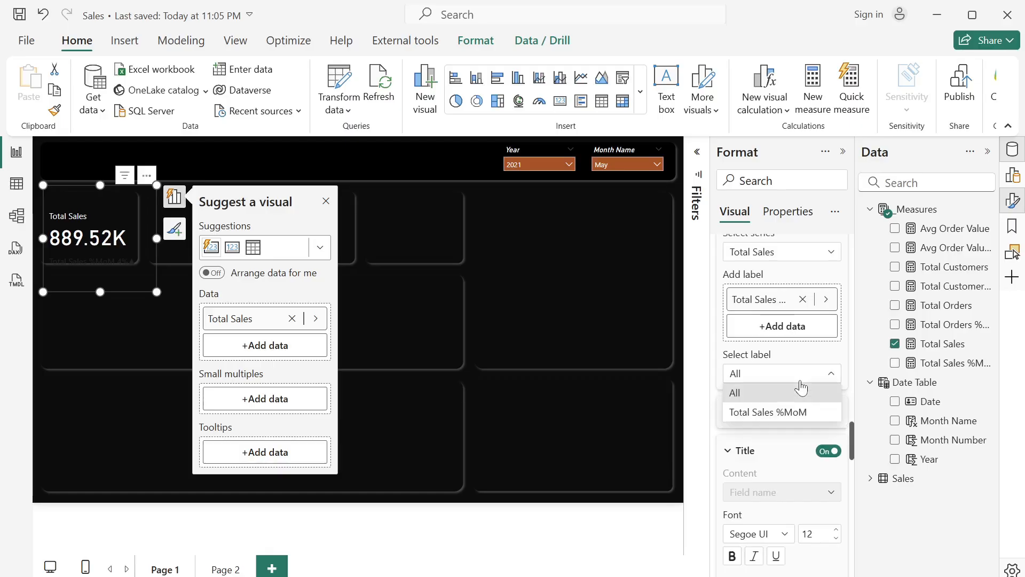
click(787, 413)
scroll(782, 414, down, 3)
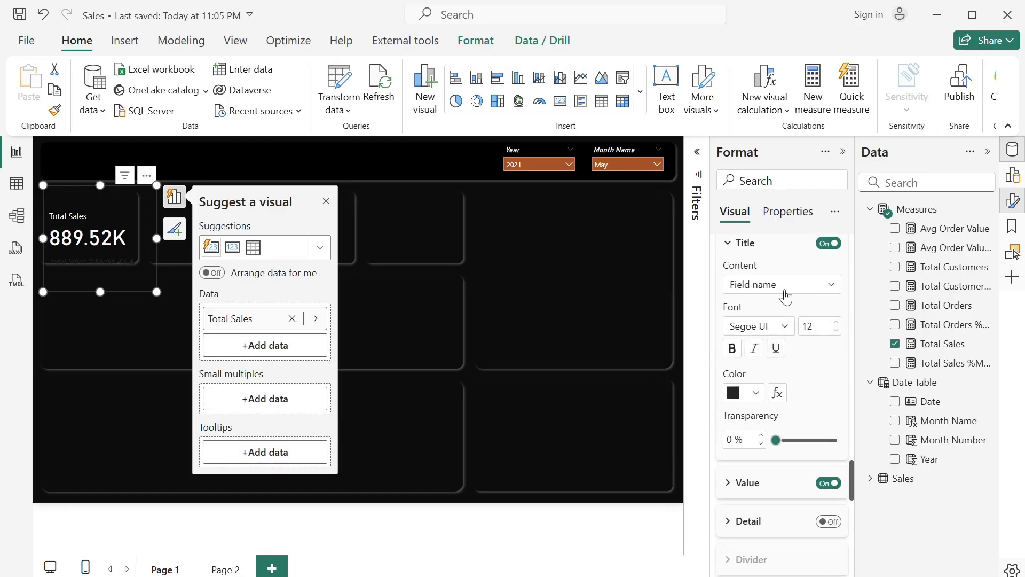
click(792, 287)
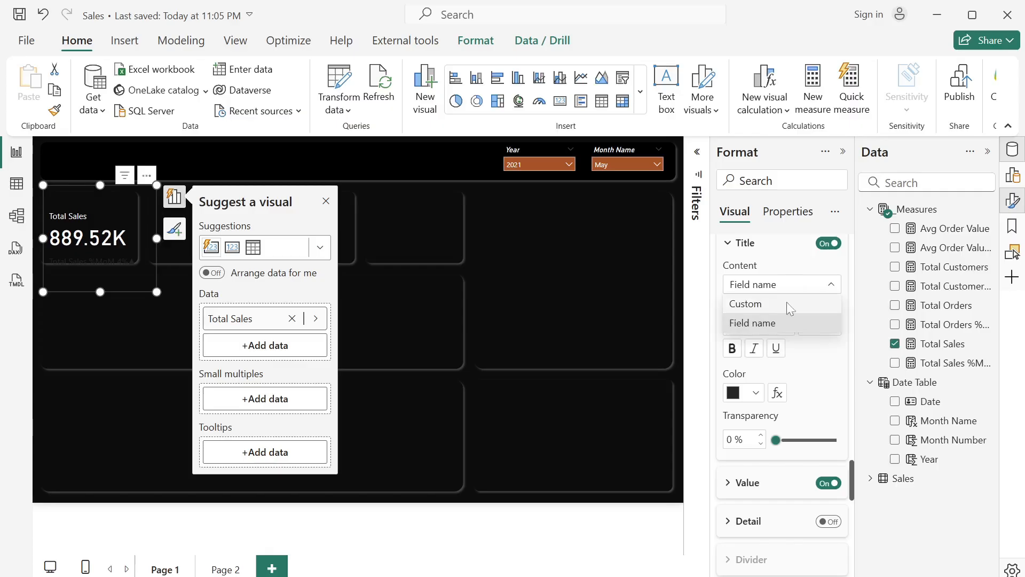
click(745, 303)
scroll(782, 374, down, 3)
scroll(782, 374, up, 3)
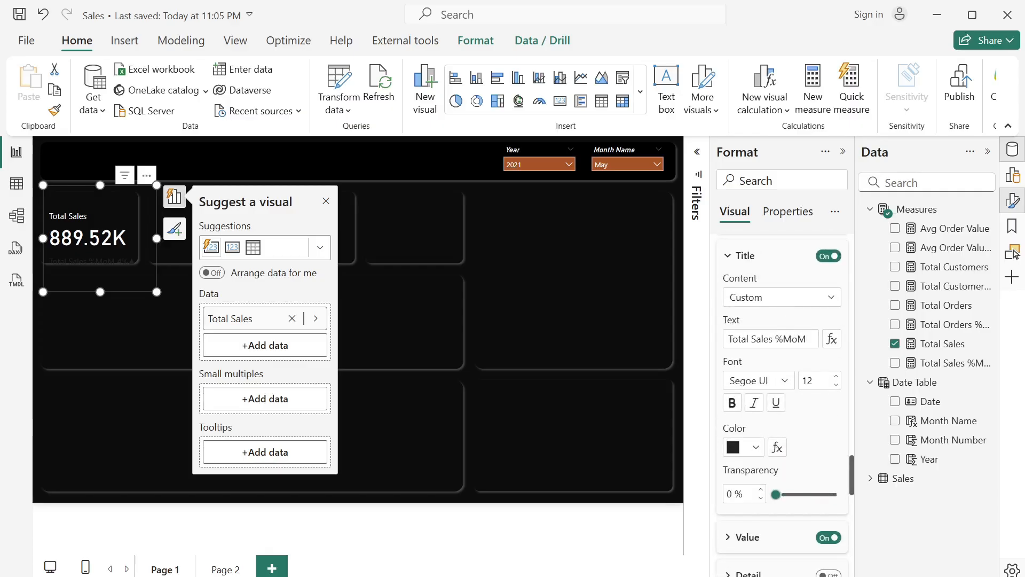
- Shorten the reference label's title text to %MoM and color it white
click(772, 339)
key(BackSpace)
key(BackSpace)
key(BackSpace)
key(BackSpace)
key(BackSpace)
key(BackSpace)
key(BackSpace)
key(BackSpace)
key(BackSpace)
key(BackSpace)
key(BackSpace)
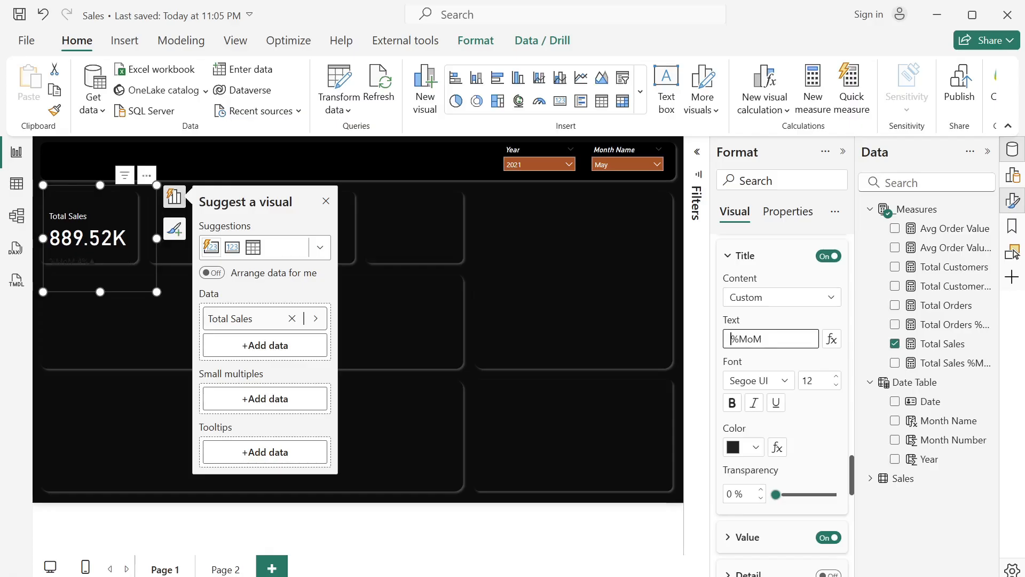
key(BackSpace)
click(756, 447)
click(745, 377)
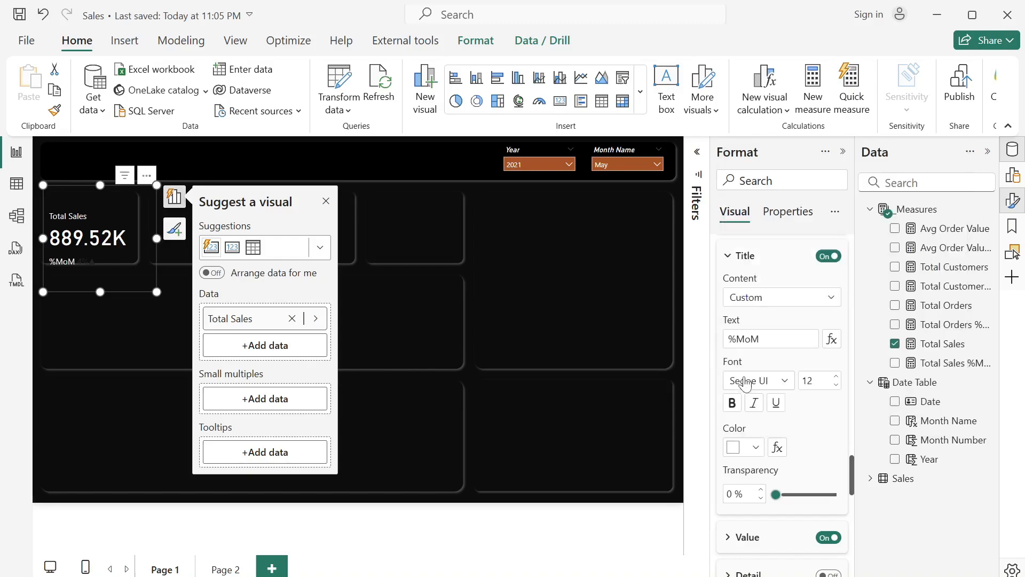
- Set up rules-based conditional formatting for the reference label's value color, based on the Total Sales %MoM measure
scroll(782, 373, down, 3)
scroll(782, 347, down, 2)
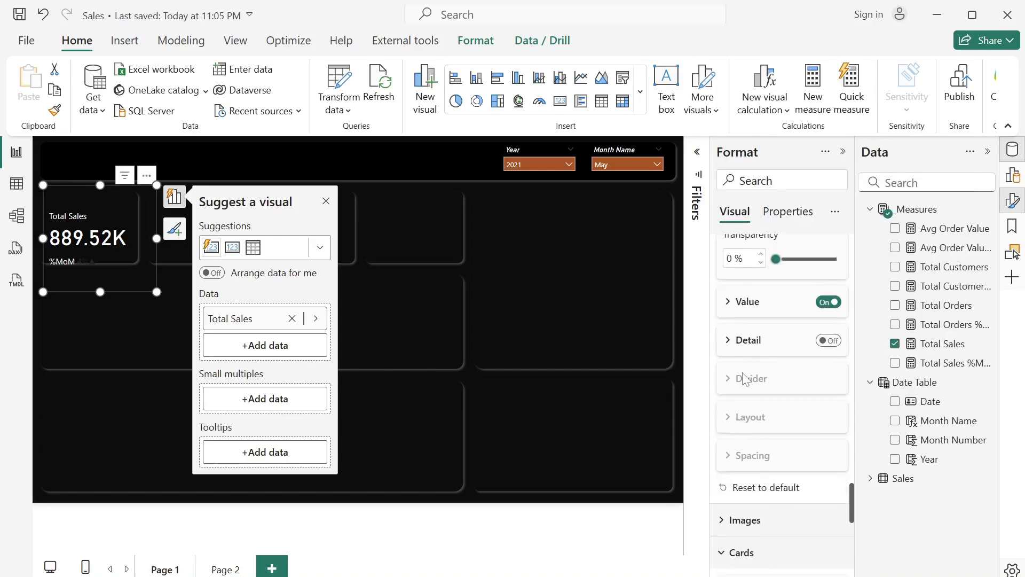
click(728, 308)
scroll(782, 469, down, 2)
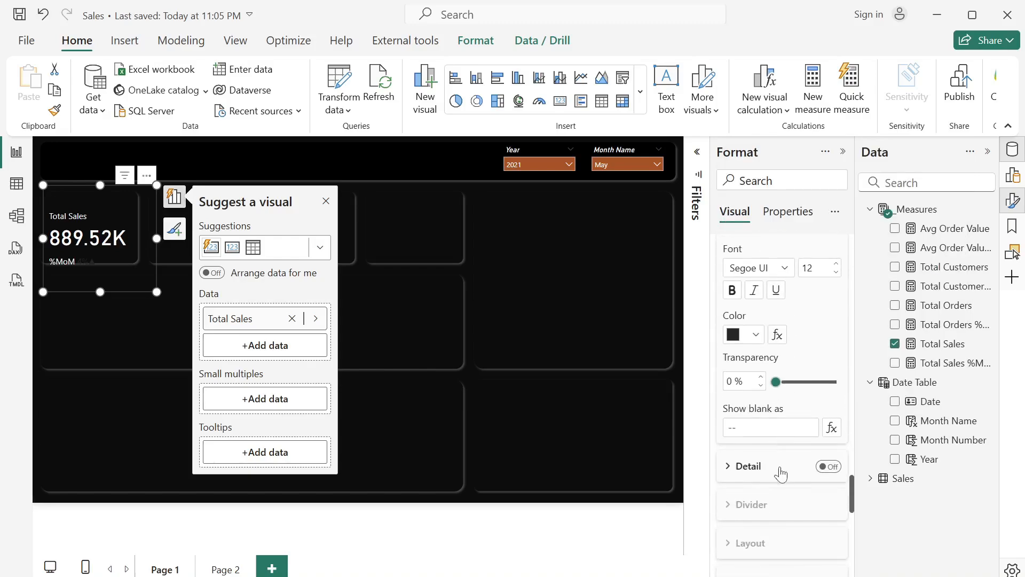
click(777, 333)
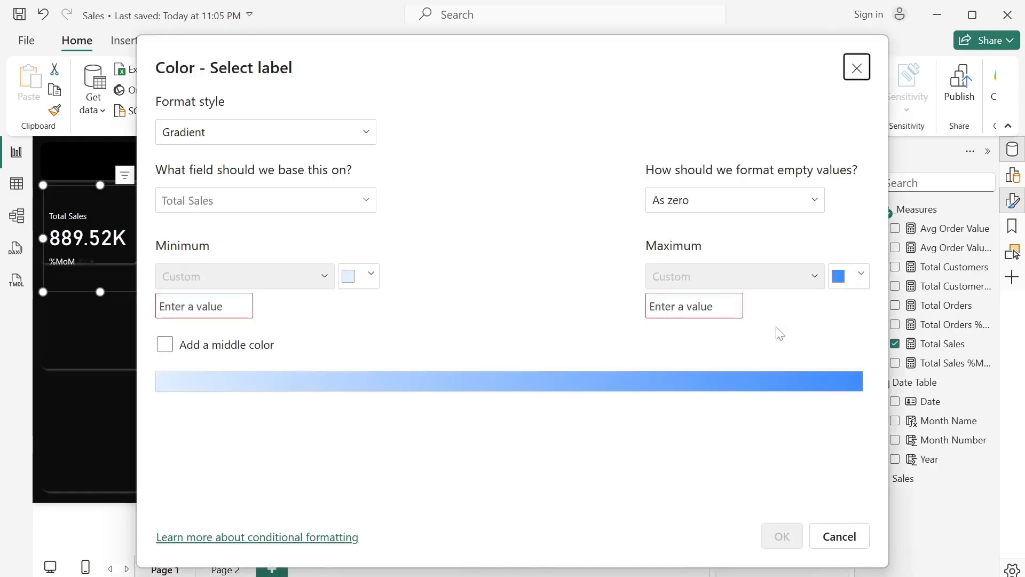
click(264, 132)
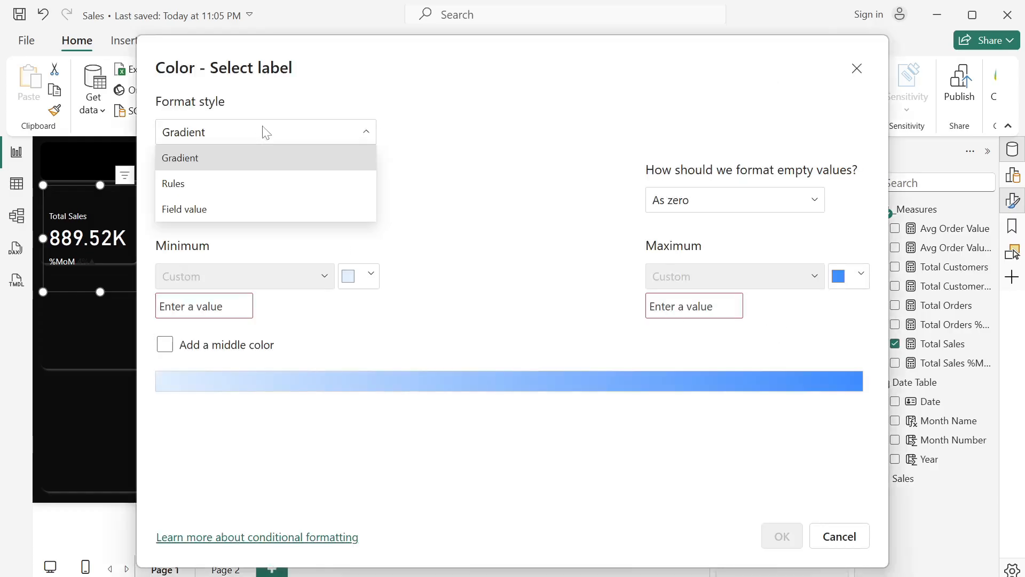
click(240, 184)
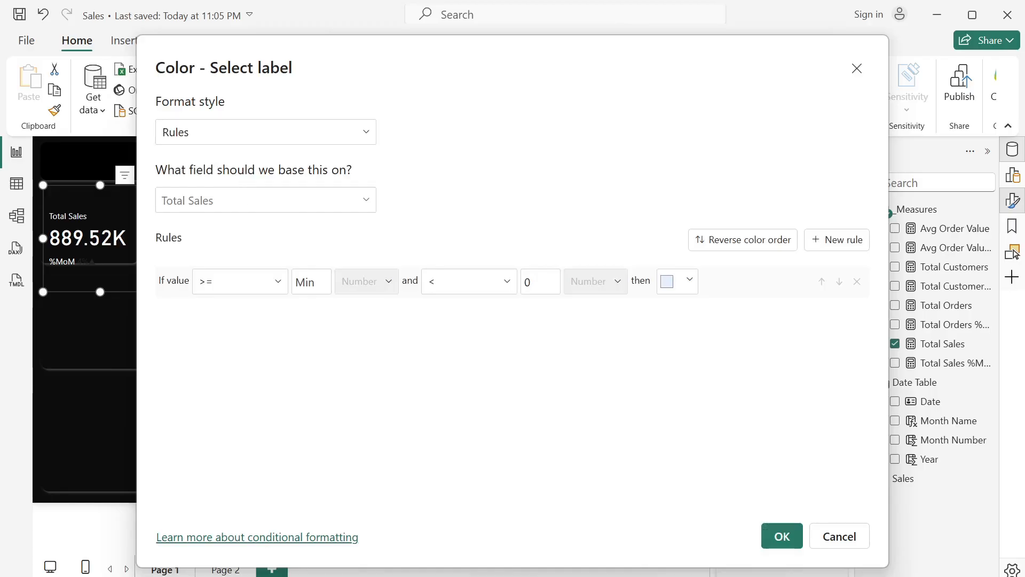
click(263, 202)
click(190, 314)
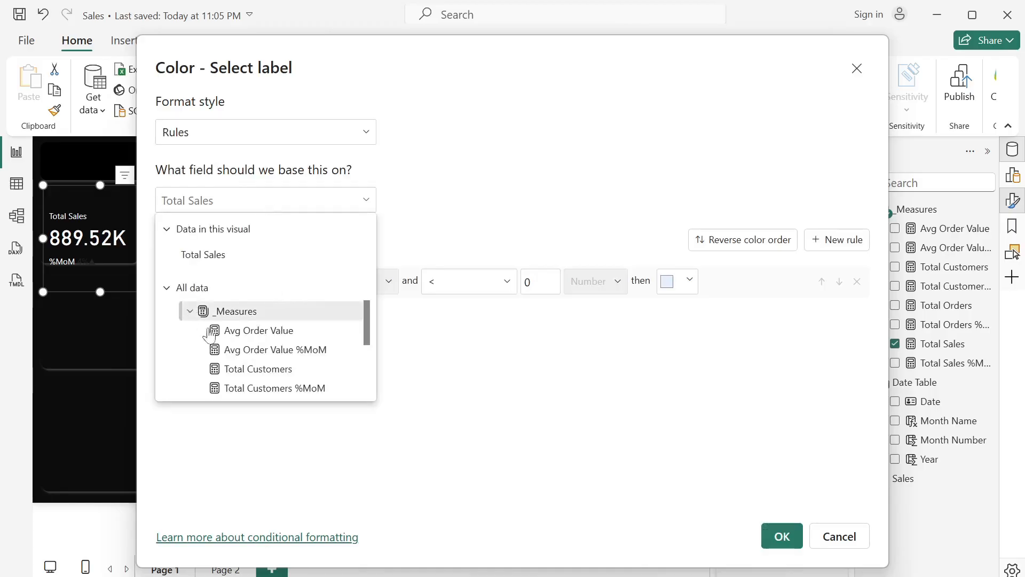
scroll(251, 398, down, 3)
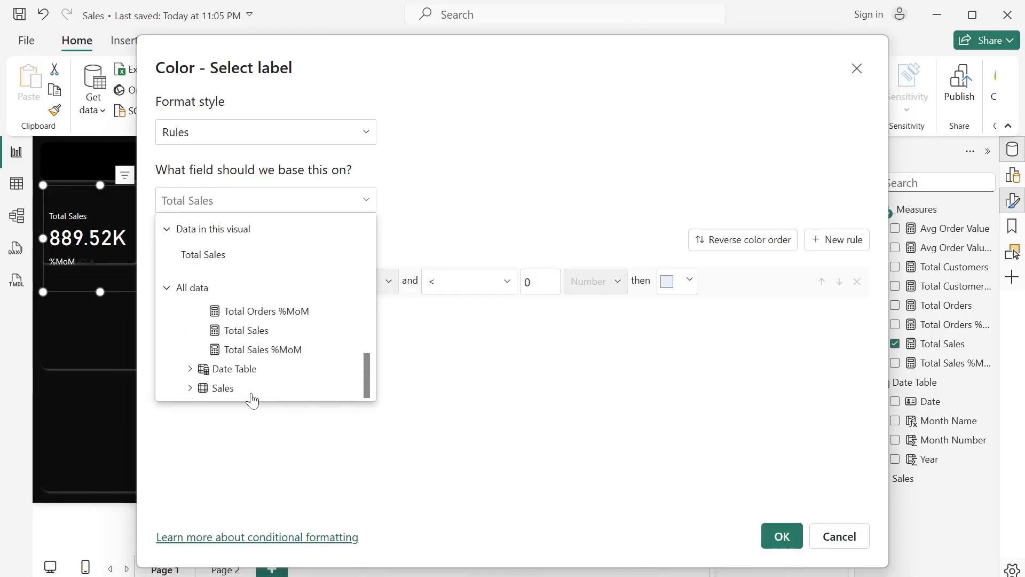
click(249, 354)
- Define the first color rule so that values containing ▲ turn dark green
click(252, 287)
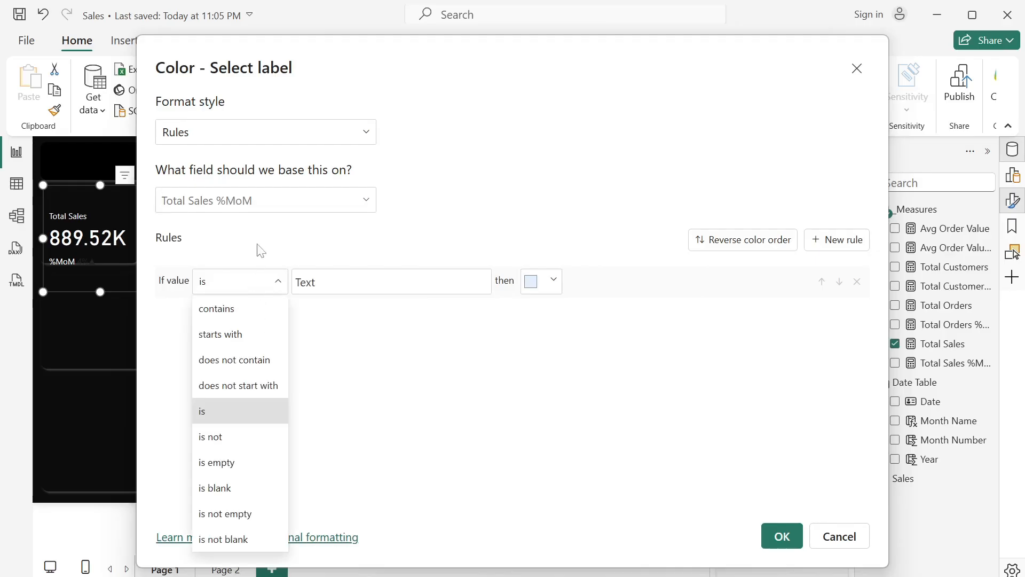
click(254, 310)
click(332, 283)
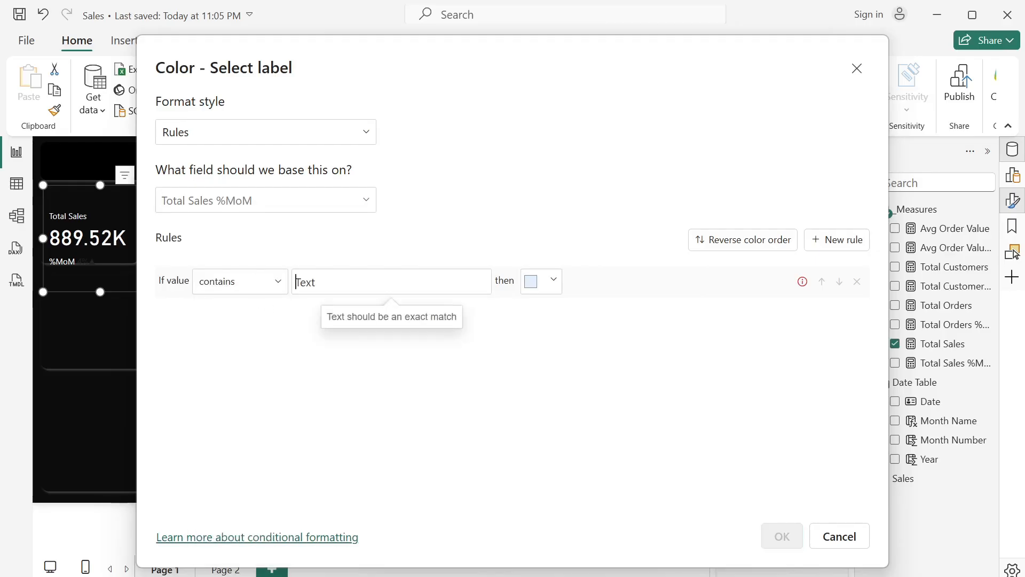
key(super+period)
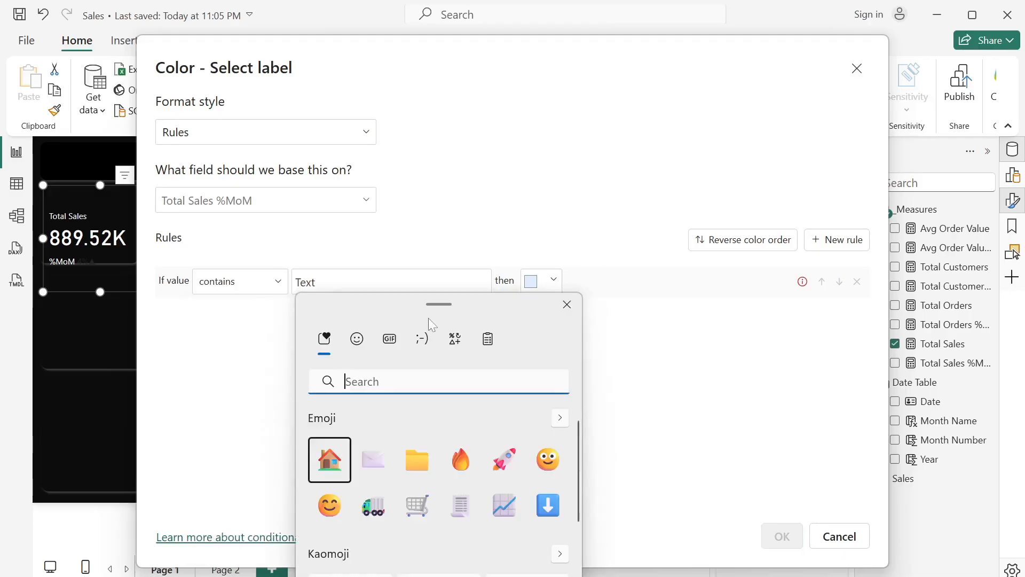
click(455, 341)
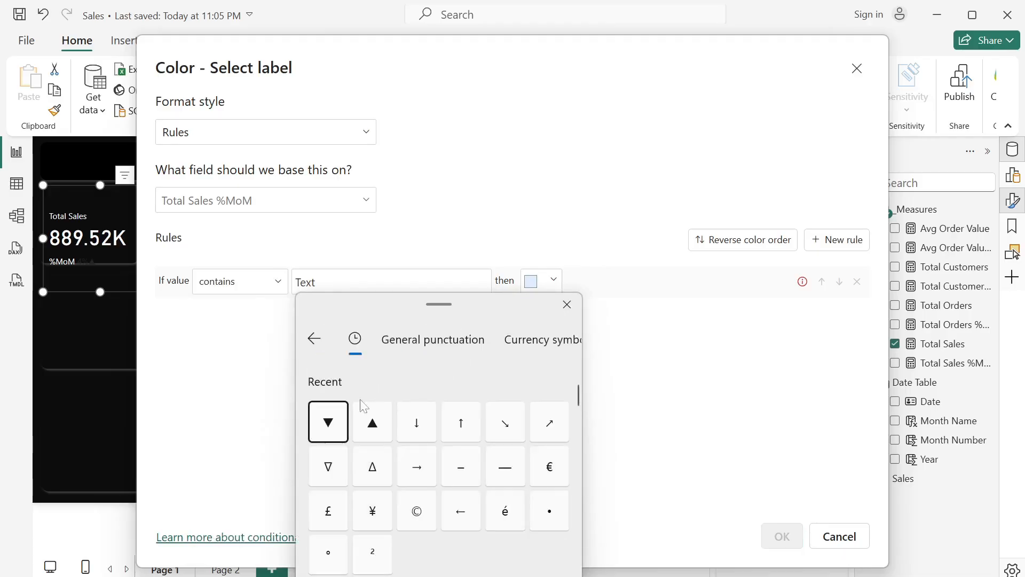
click(367, 428)
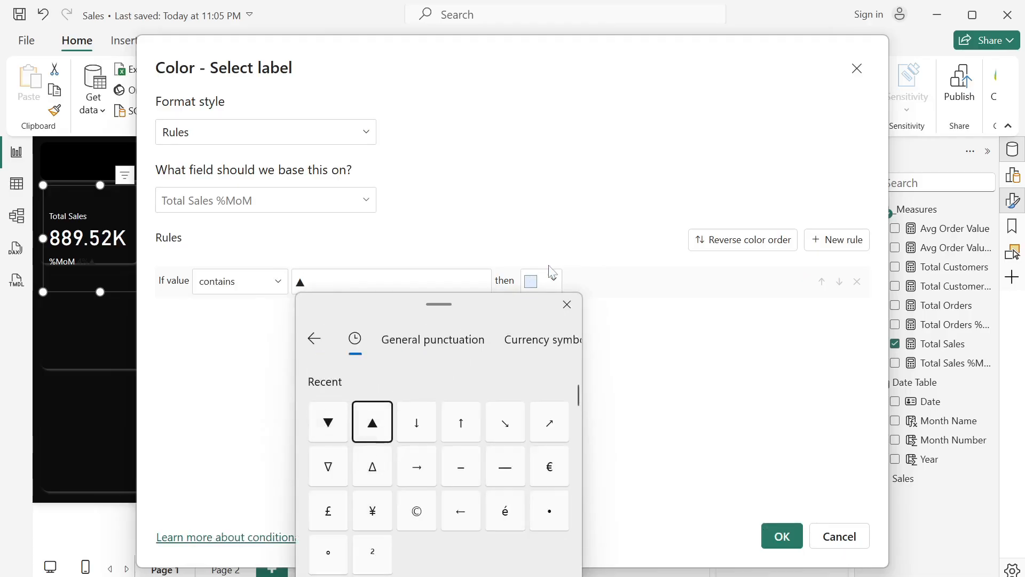
click(552, 282)
click(552, 282)
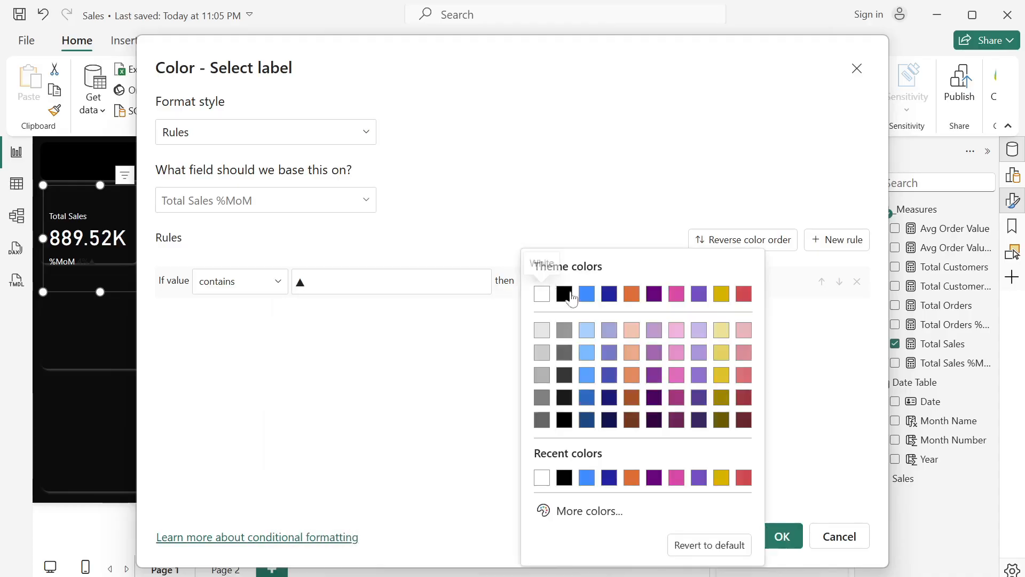
click(585, 511)
drag(656, 463, 610, 464)
click(745, 344)
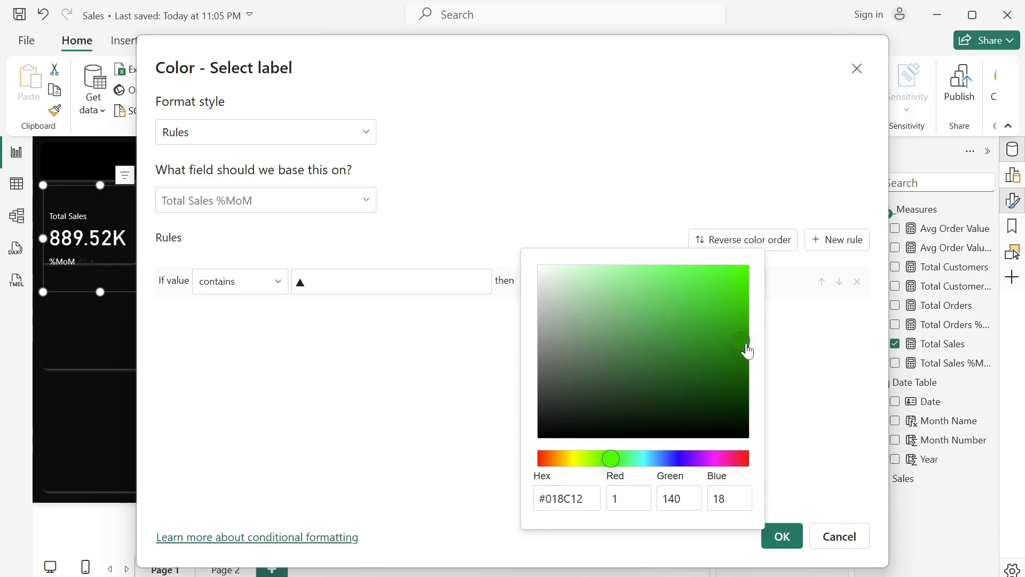
click(804, 374)
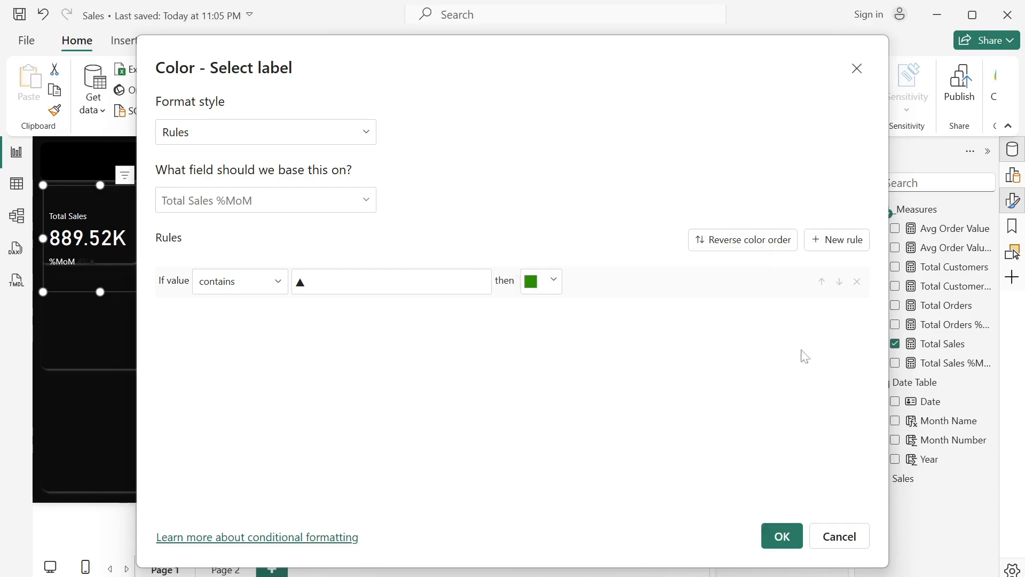
- Add a second rule coloring values that contain ▼ in the red theme color, and apply the conditional formatting
click(832, 241)
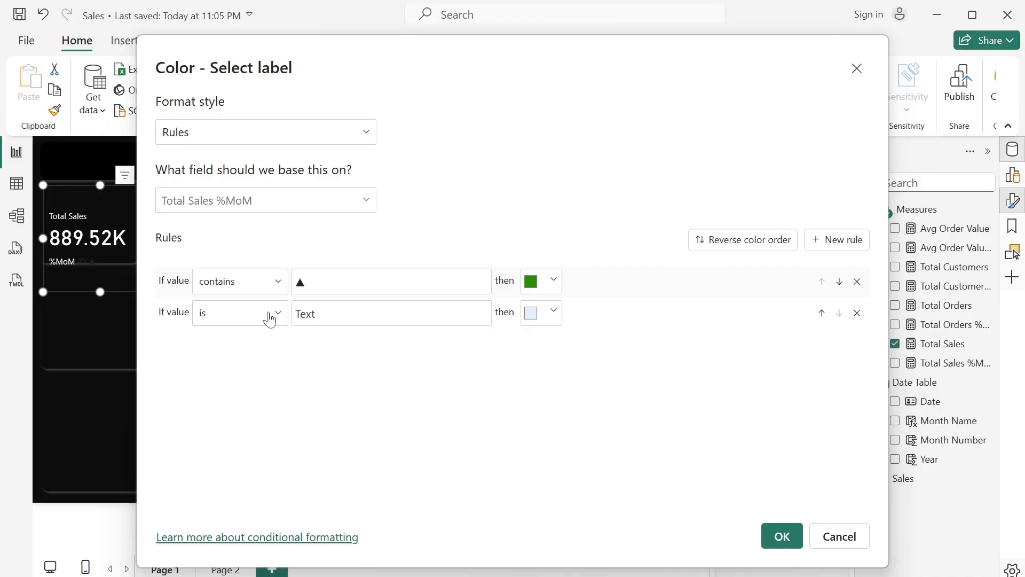
click(278, 323)
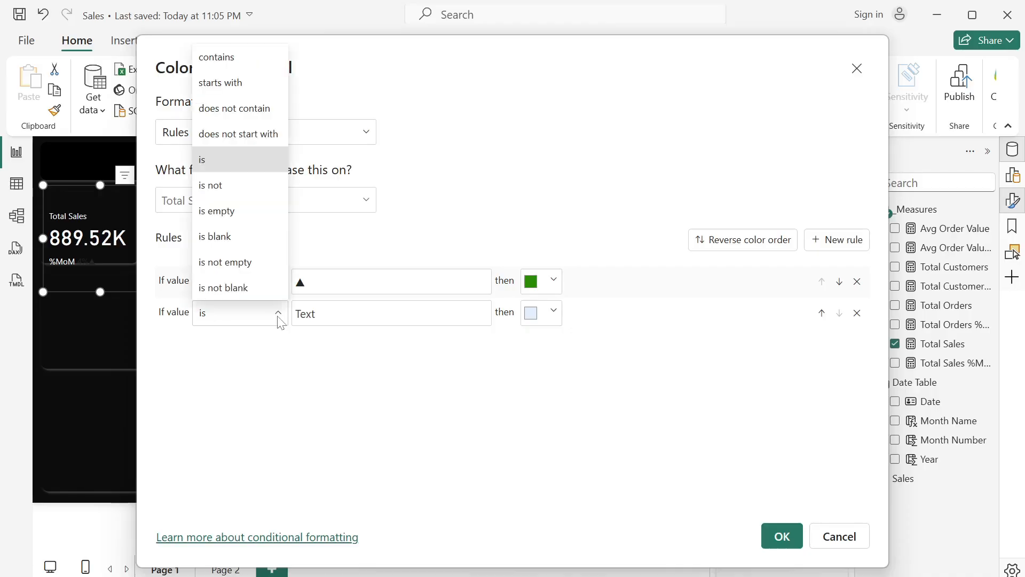
click(216, 55)
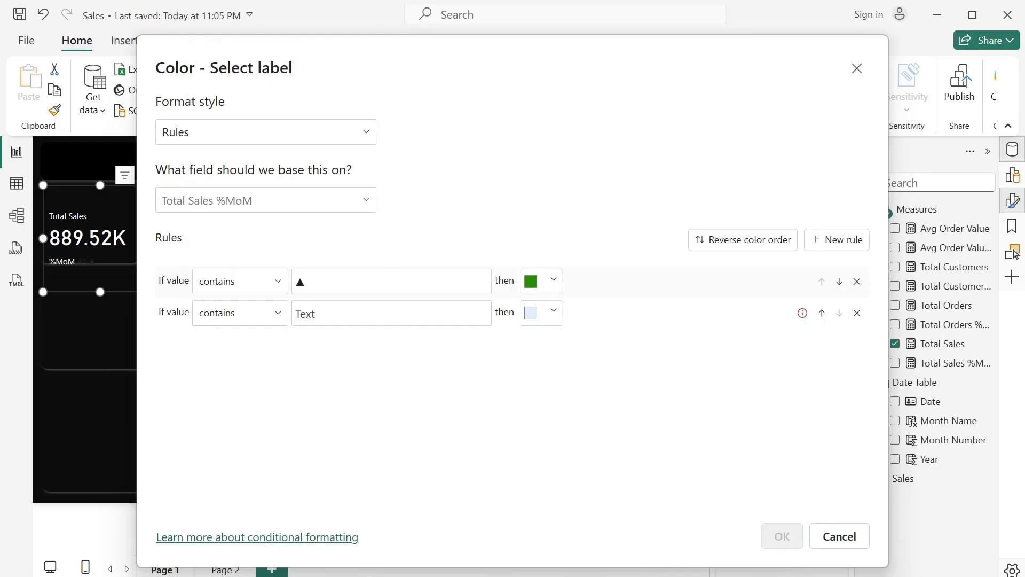
click(404, 313)
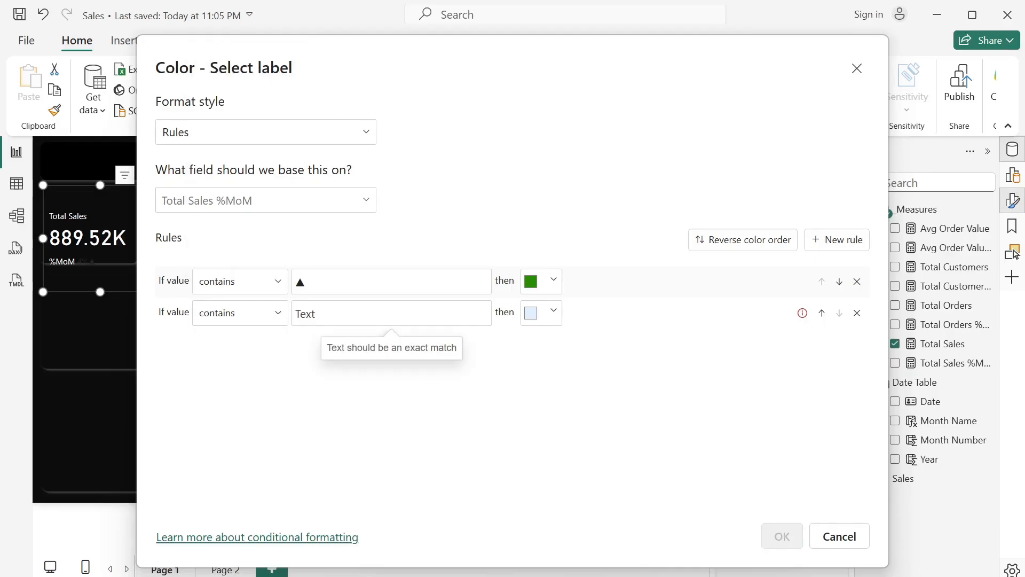
key(super+period)
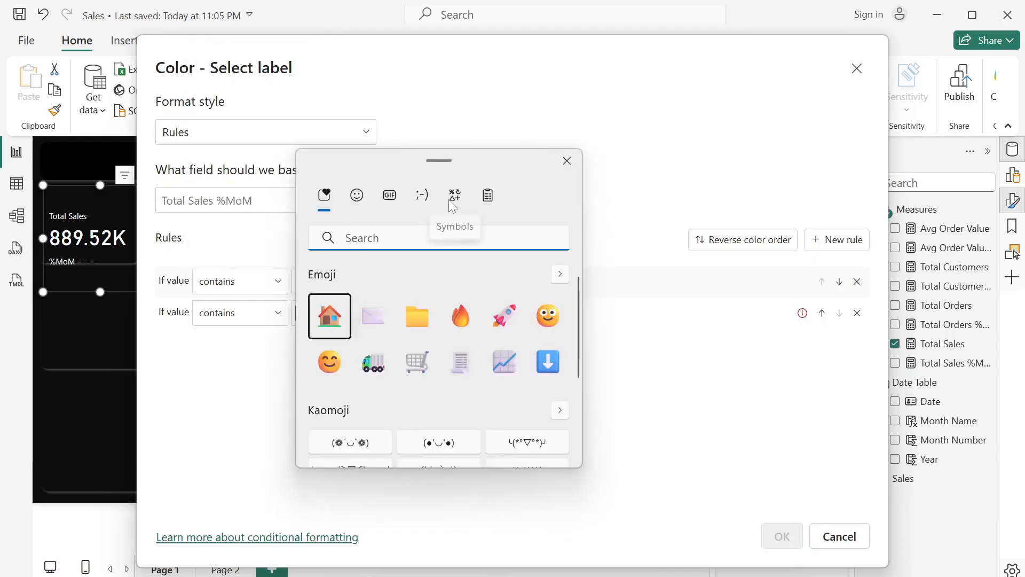
click(453, 198)
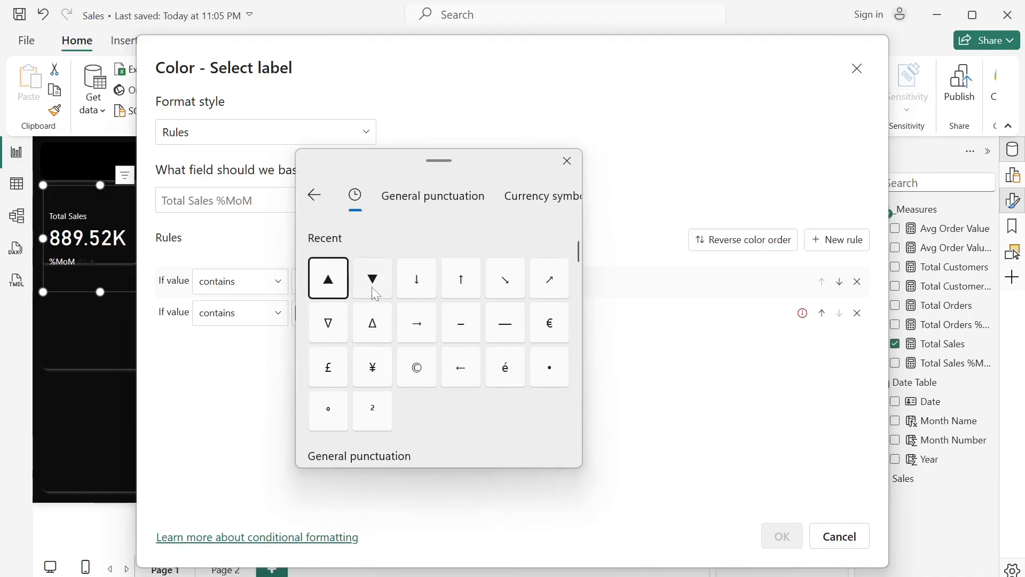
click(372, 279)
click(644, 318)
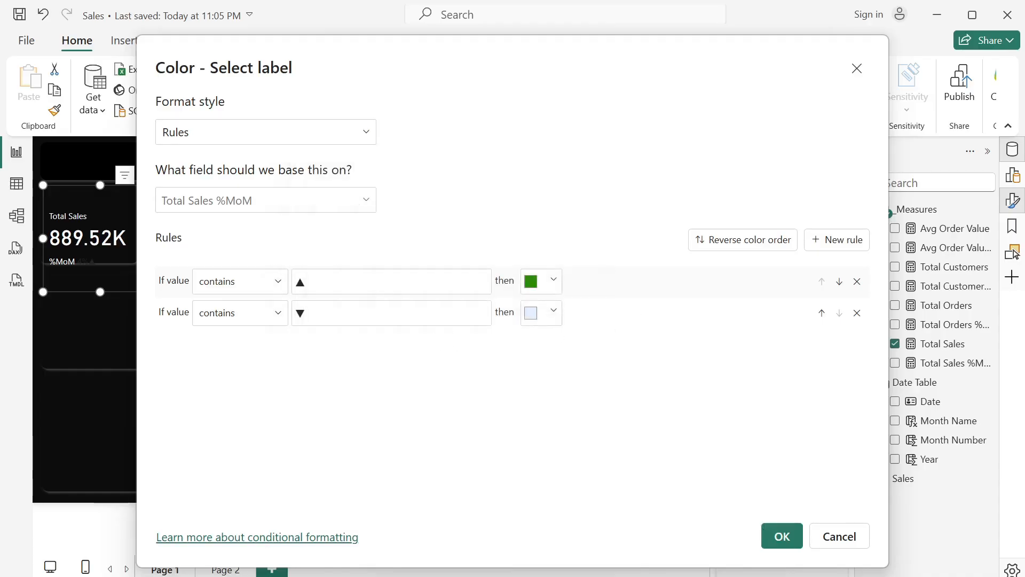
click(552, 317)
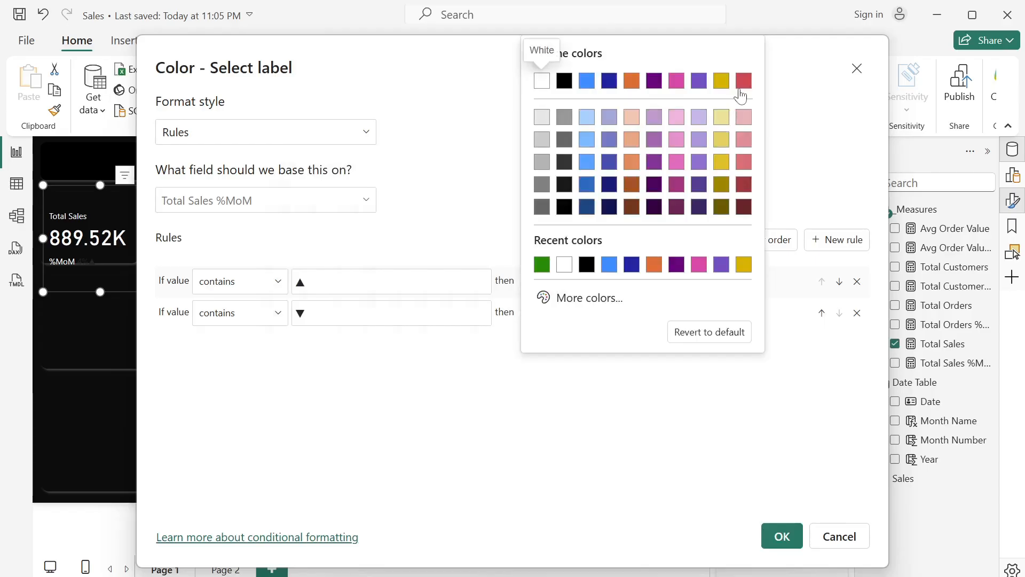
click(742, 84)
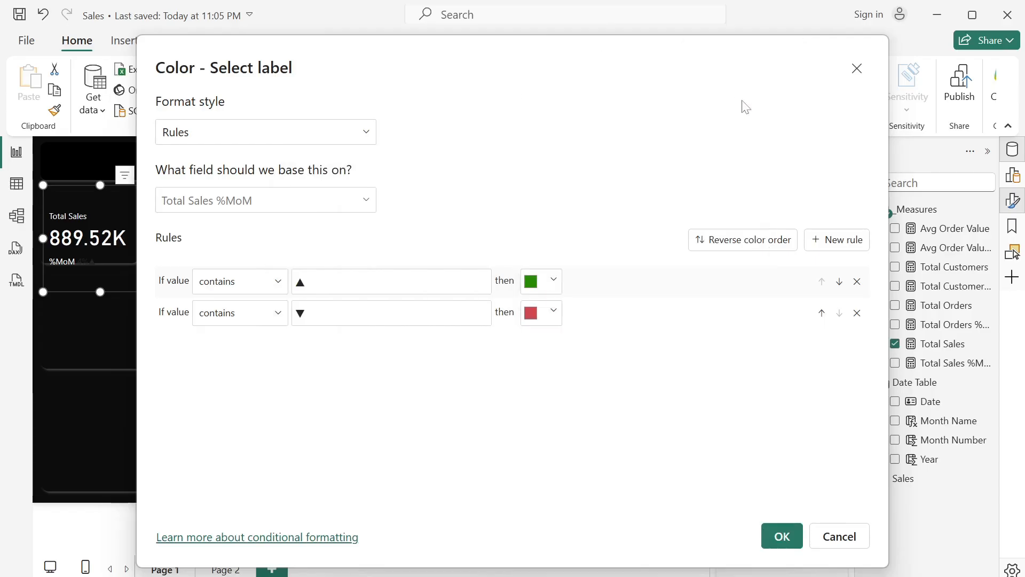
click(781, 535)
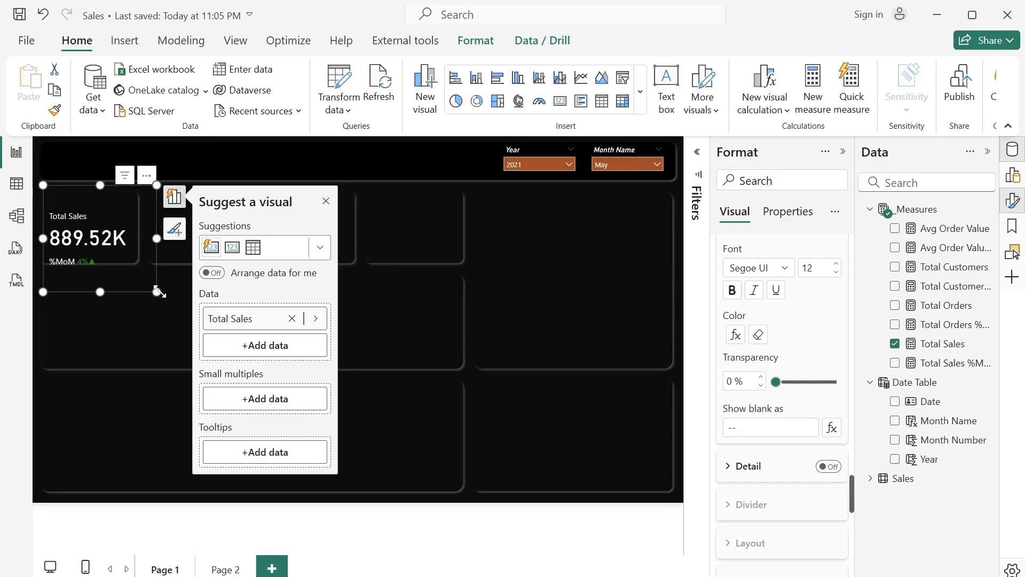
- Shrink the Total Sales card to fit the first KPI tile and format the Total Sales measure as dollar currency
drag(156, 291, 140, 261)
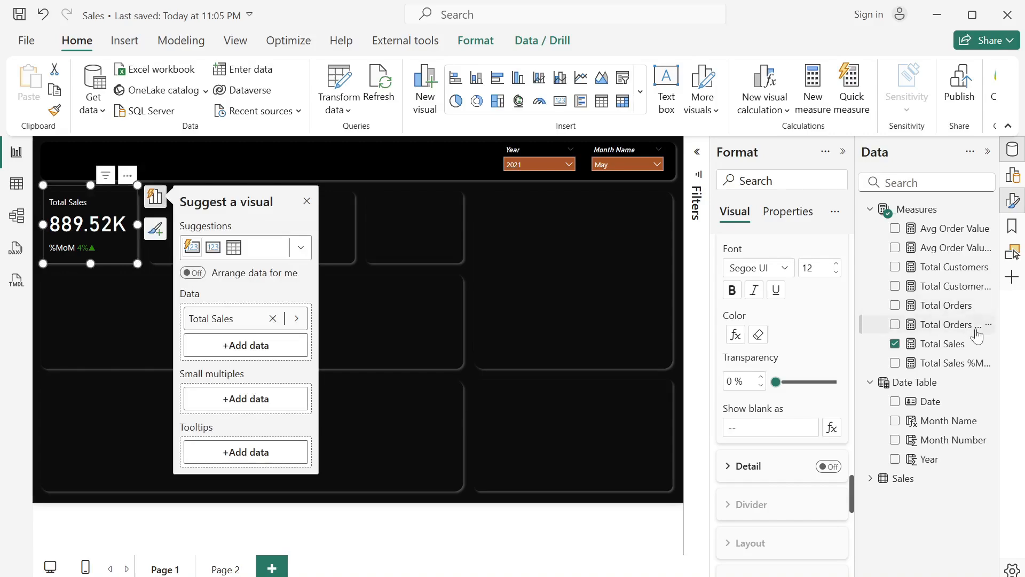
click(961, 352)
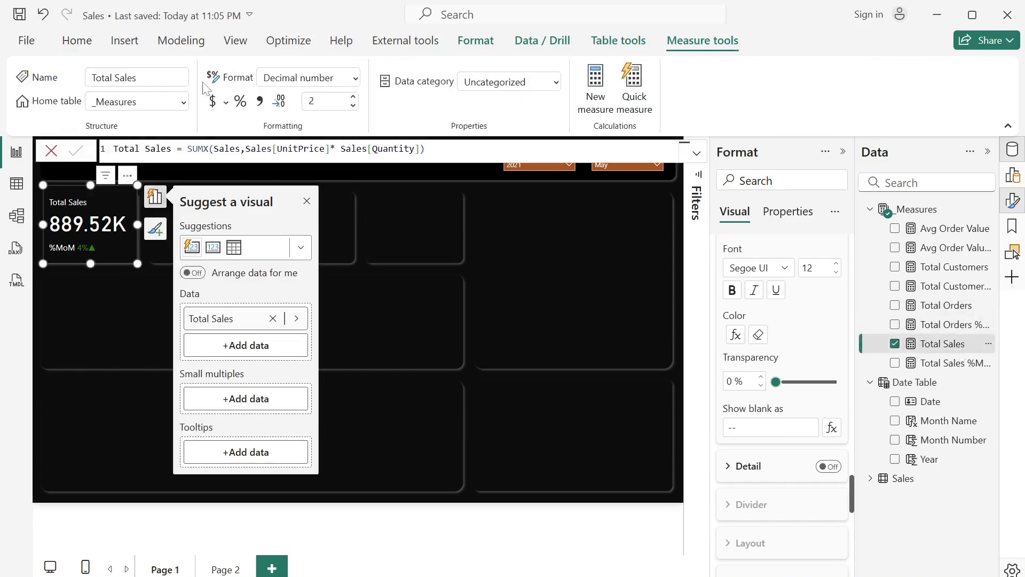
click(213, 101)
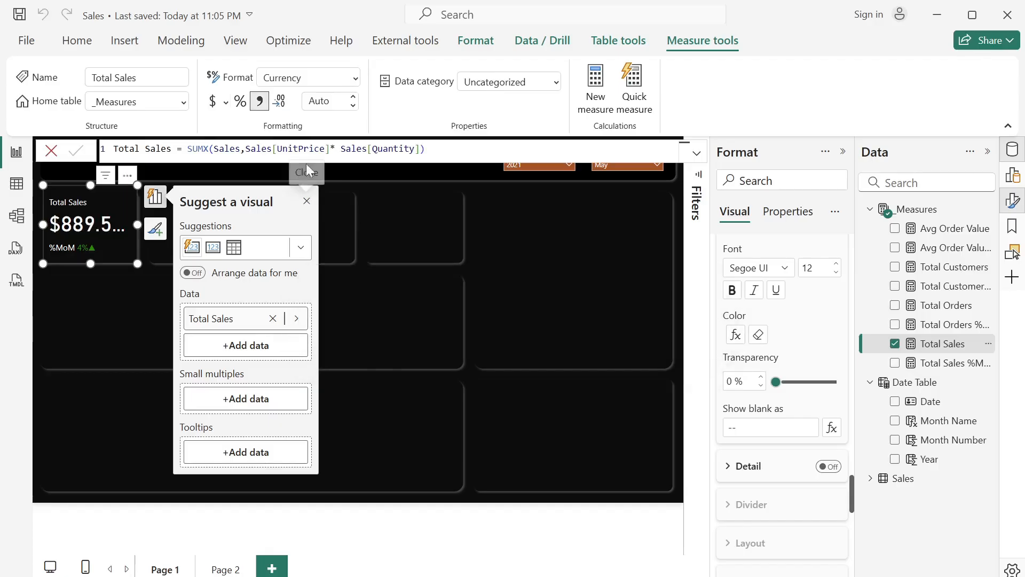
- Set the Total Sales measure to 0 decimal places and close the visual suggestion and formatting panes
click(320, 101)
text(0)
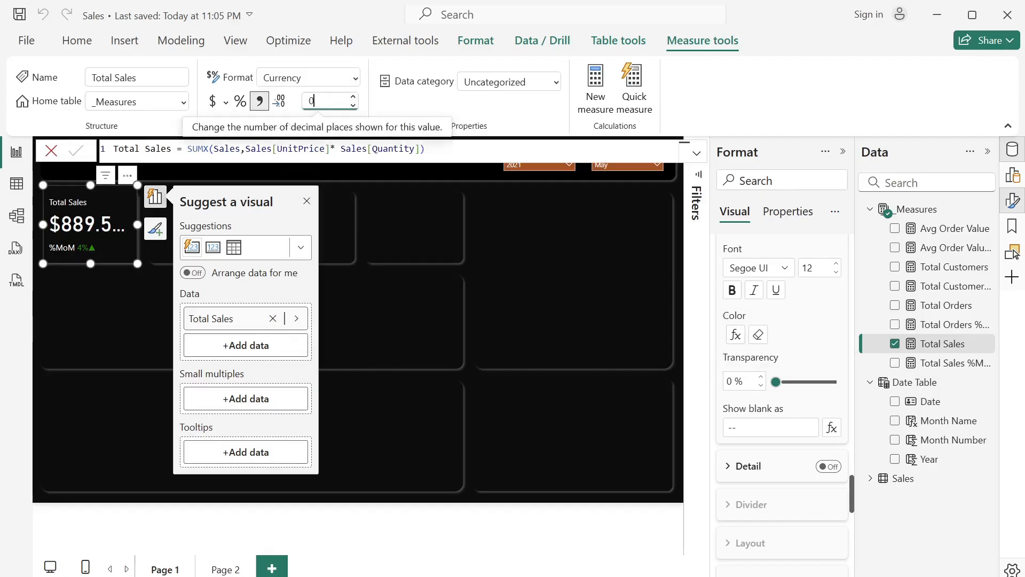
key(Return)
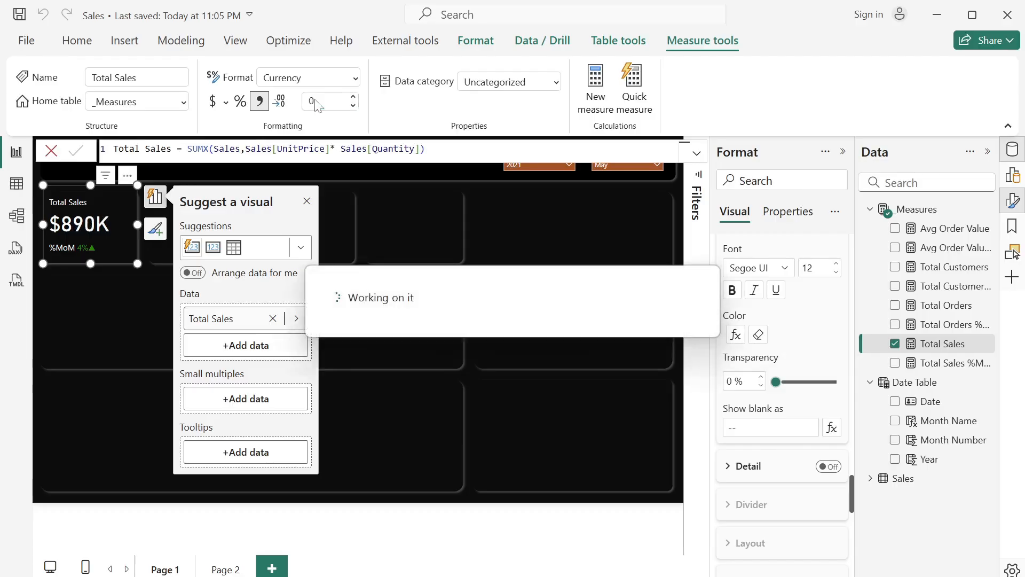
click(309, 201)
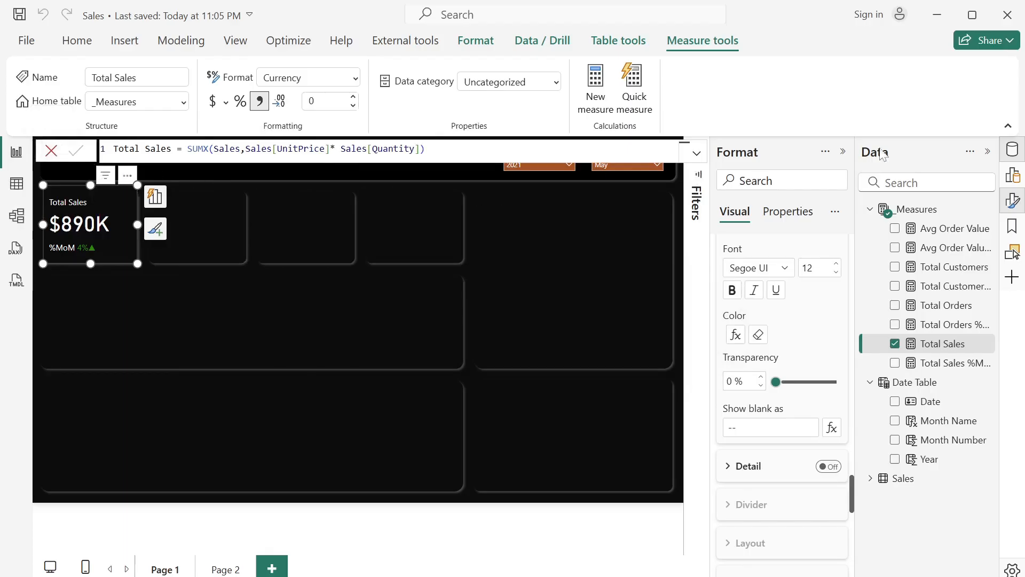
click(843, 152)
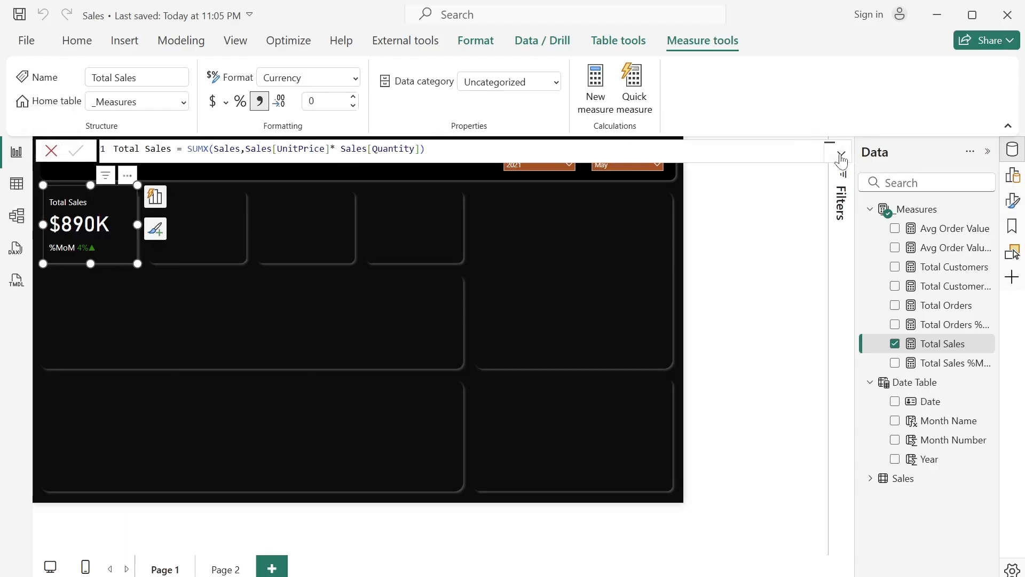
click(297, 362)
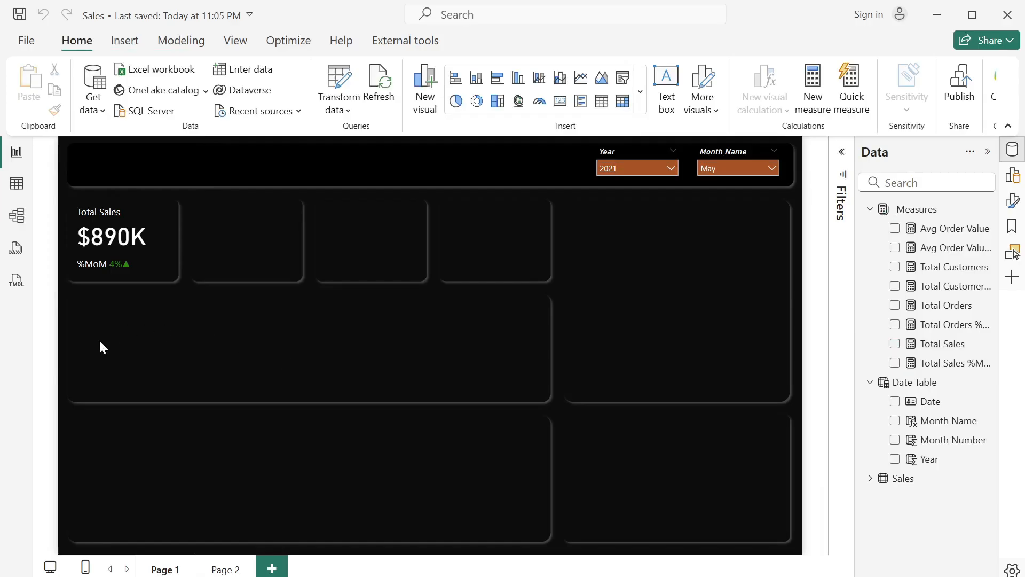
- Duplicate the Total Sales card three times and place the copies in the second, third and fourth KPI tiles
click(163, 260)
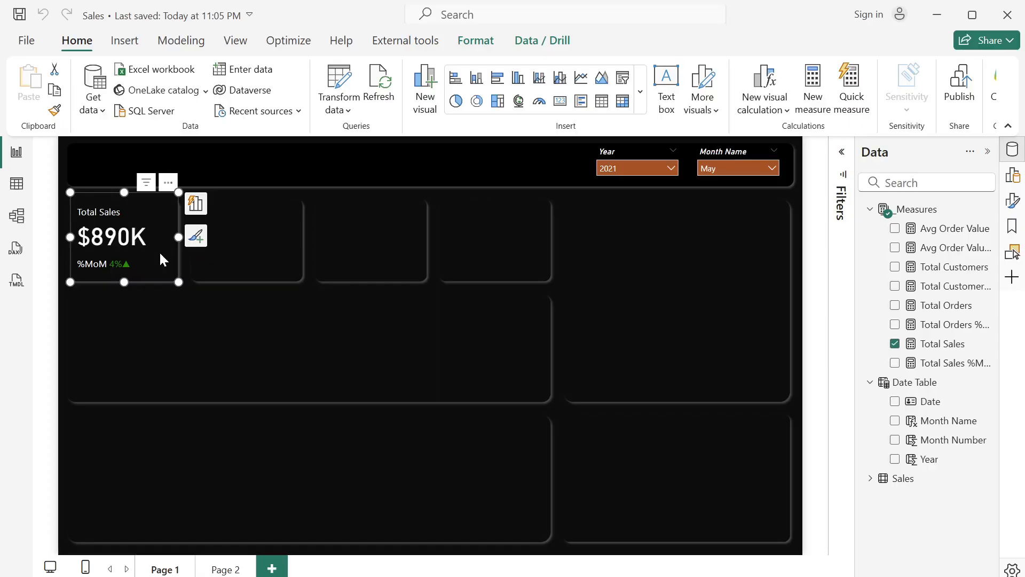
key(ctrl+c)
drag(160, 254, 280, 253)
click(372, 260)
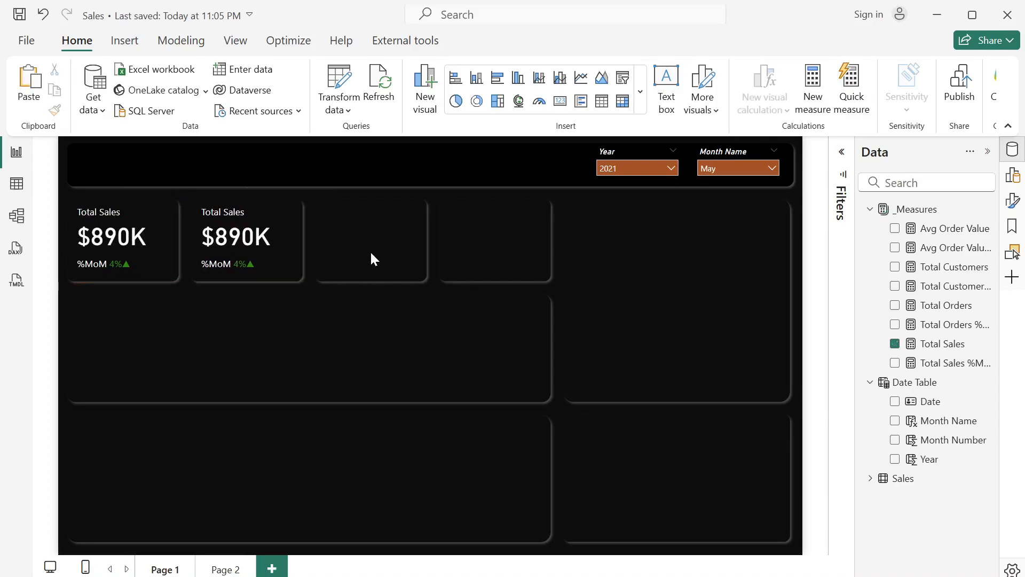
key(ctrl+v)
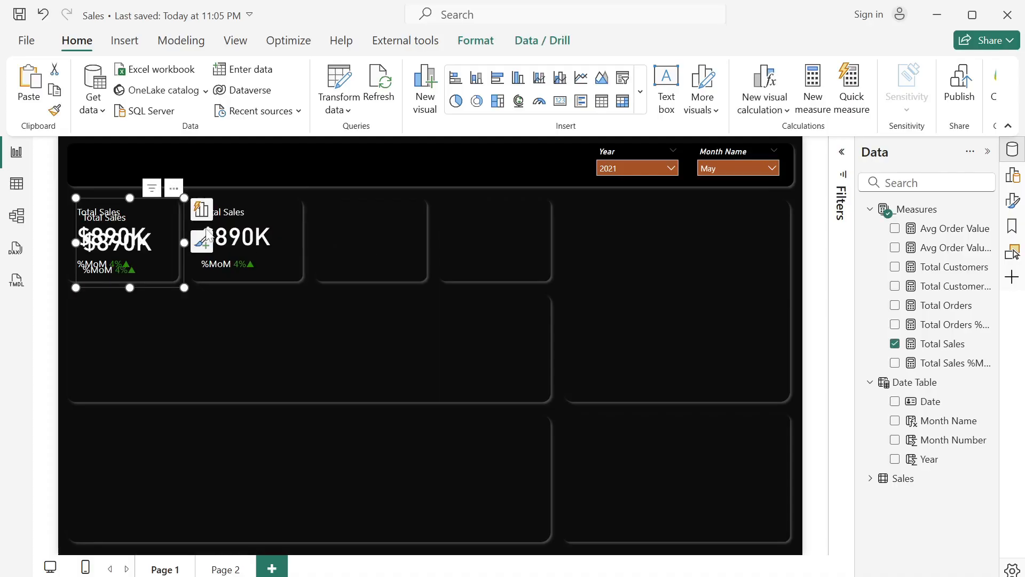
drag(301, 247, 390, 238)
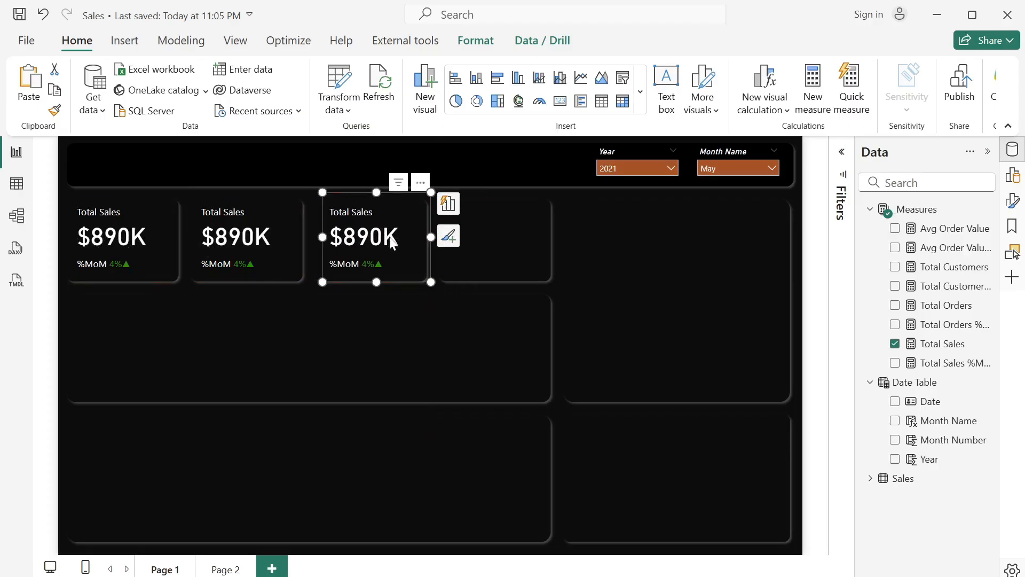
click(491, 244)
key(ctrl+v)
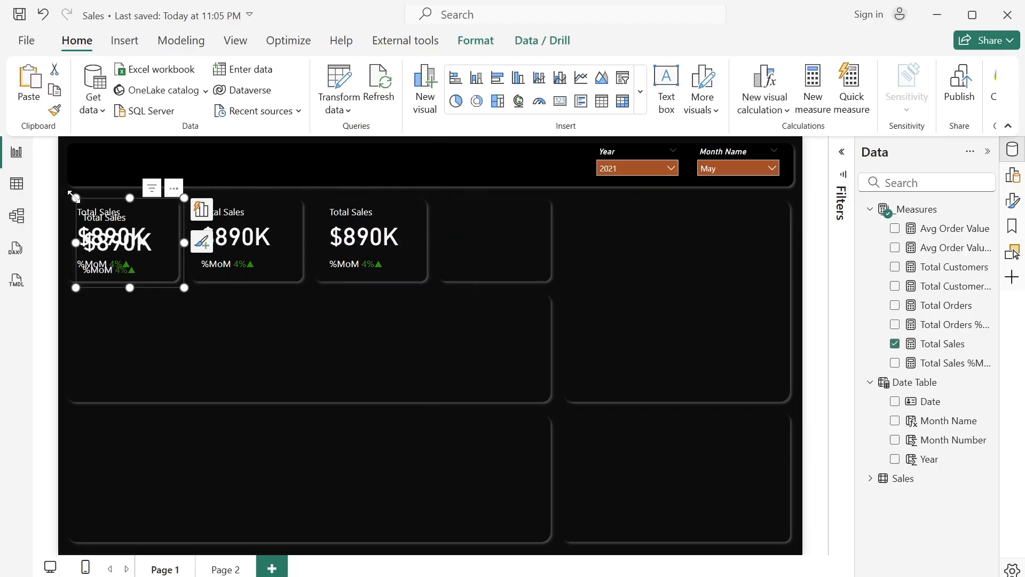
drag(140, 240, 504, 235)
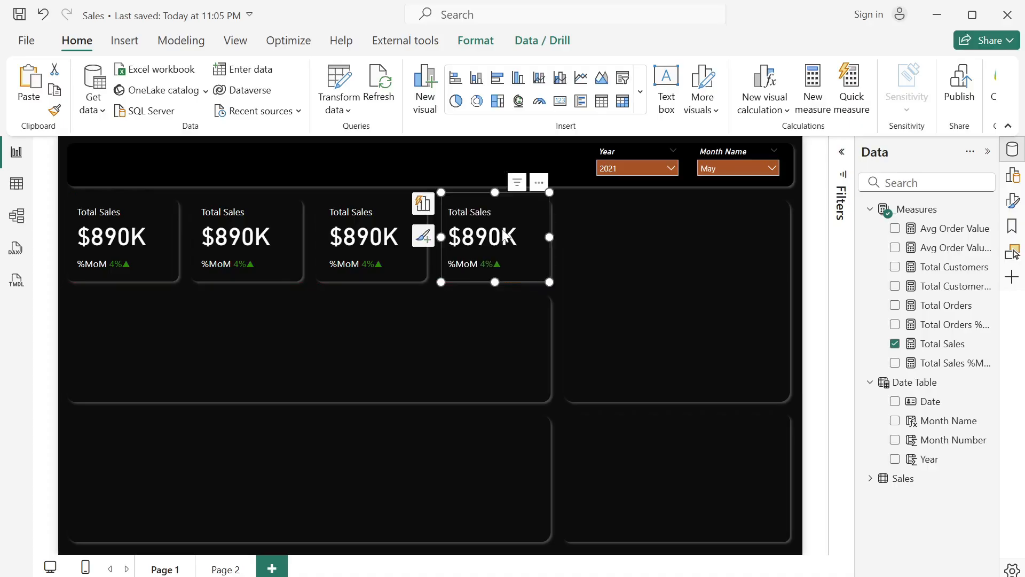
- Replace the Total Sales measure with Total Orders in the second card and with Total Customers in the third card
click(225, 231)
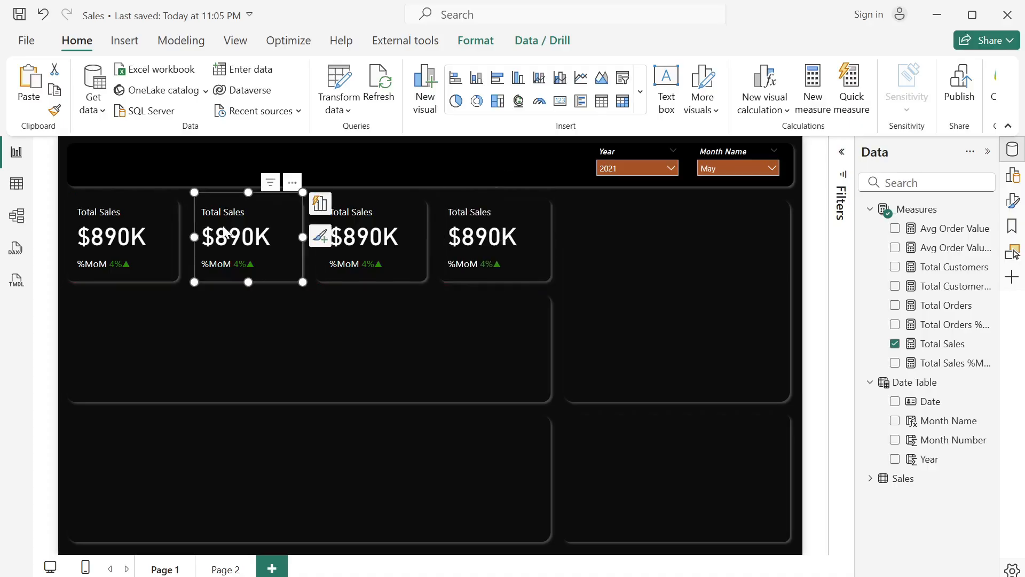
click(895, 345)
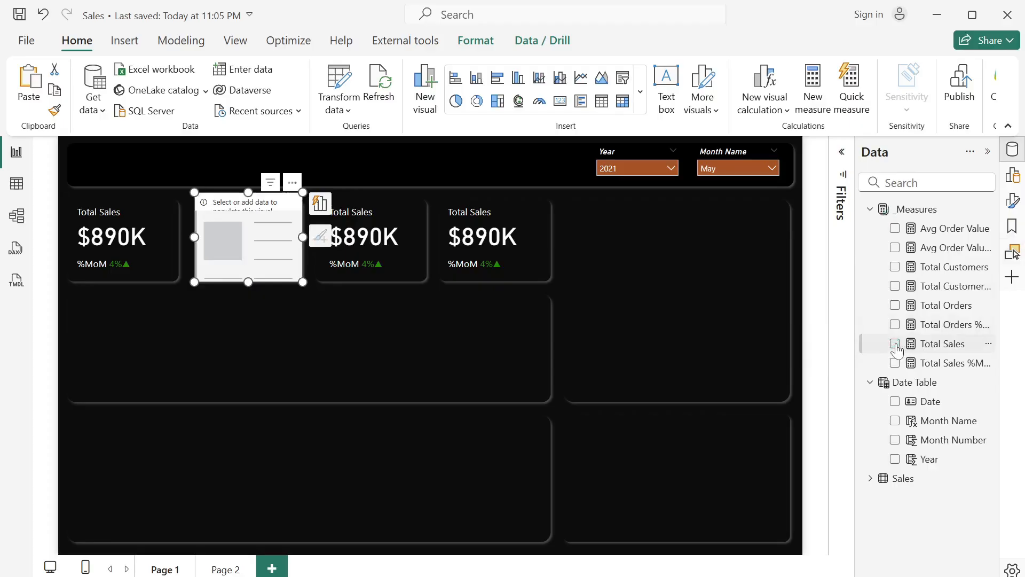
click(895, 307)
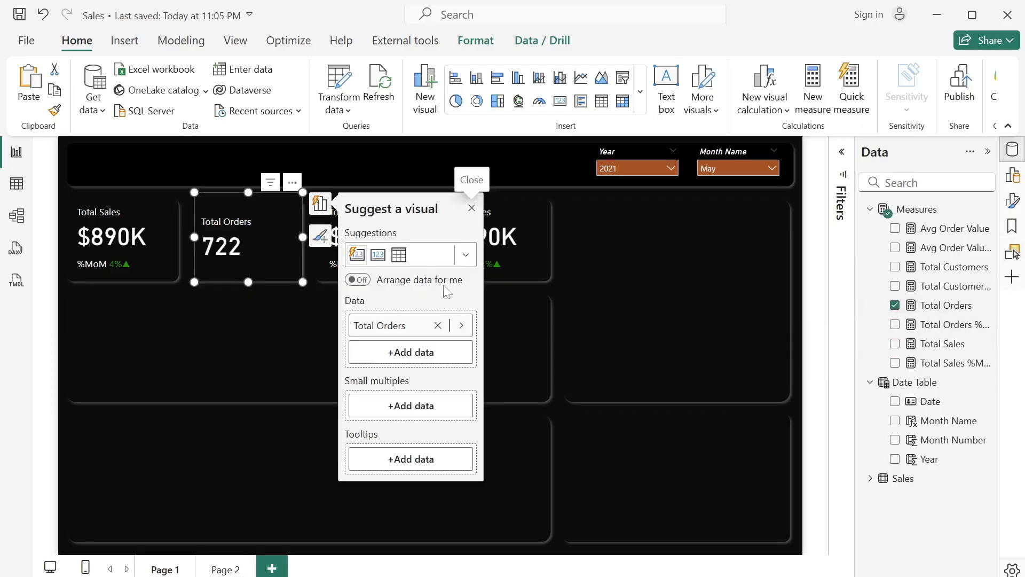
click(472, 211)
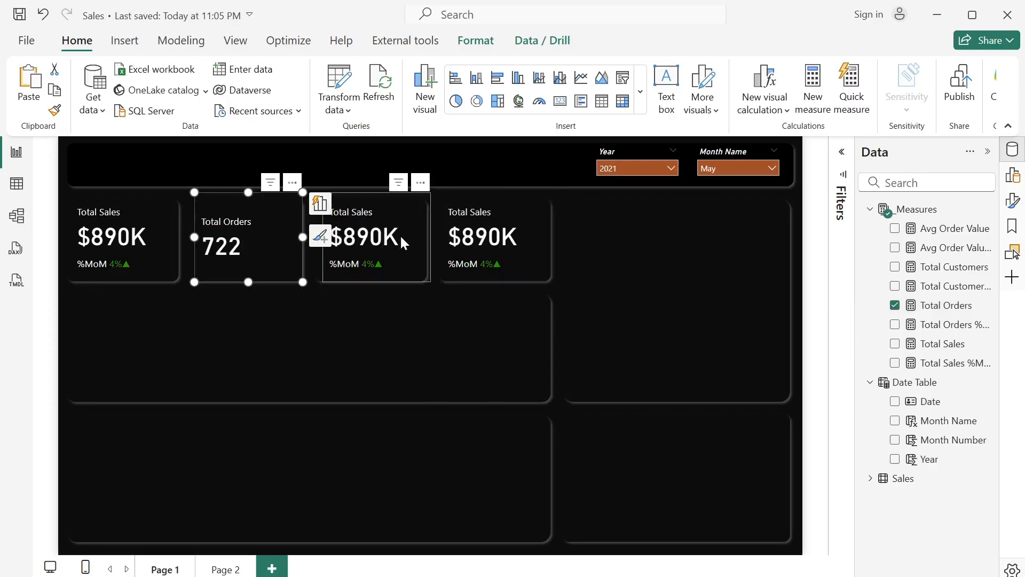
click(408, 256)
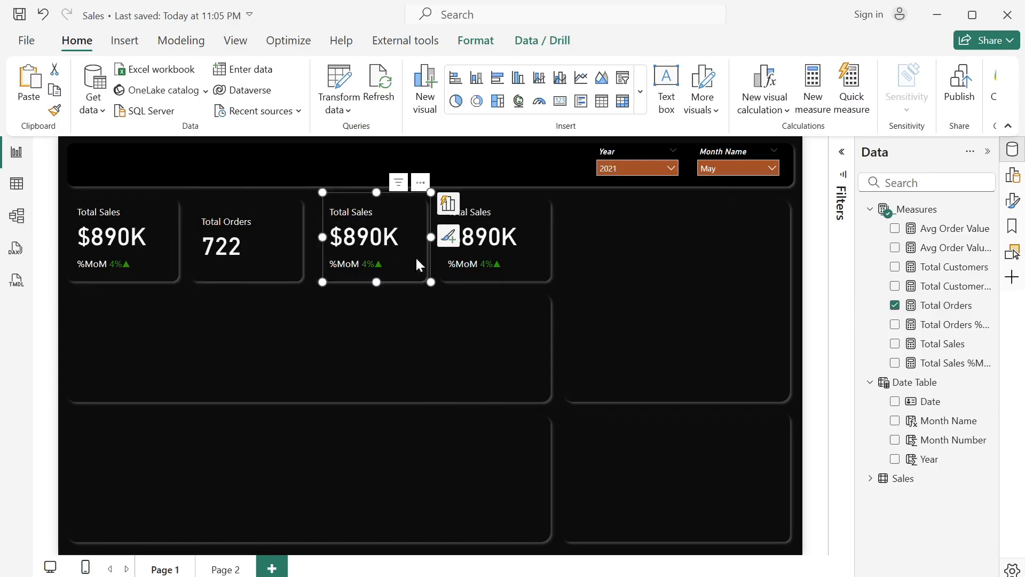
click(895, 344)
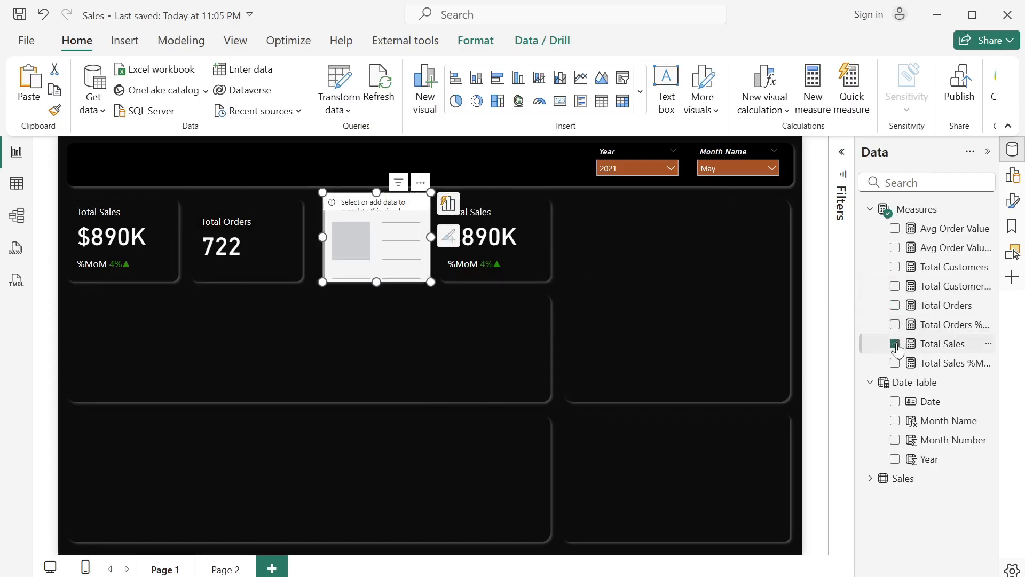
click(895, 266)
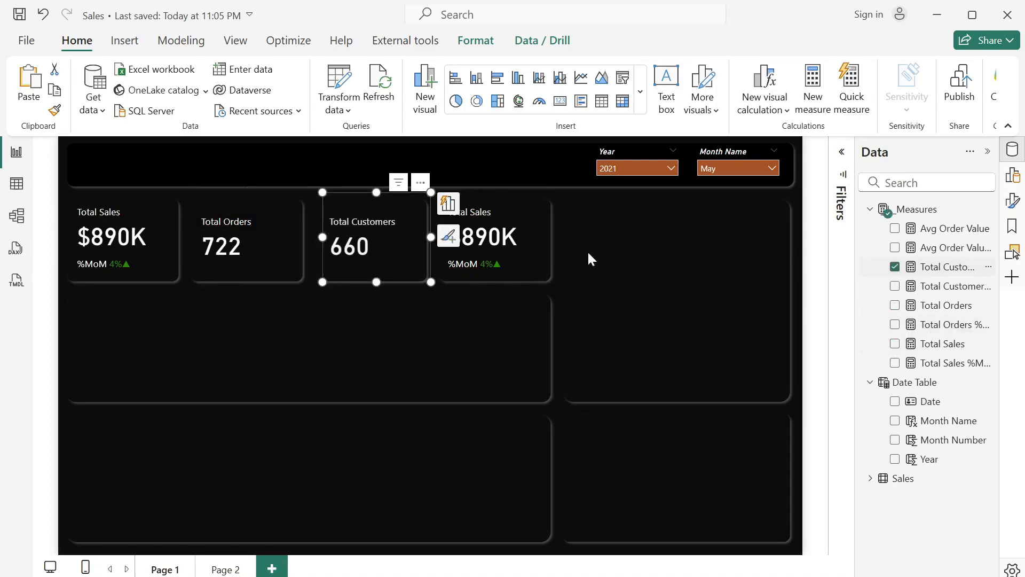
- Replace the Total Sales measure with Avg Order Value in the fourth card
click(444, 268)
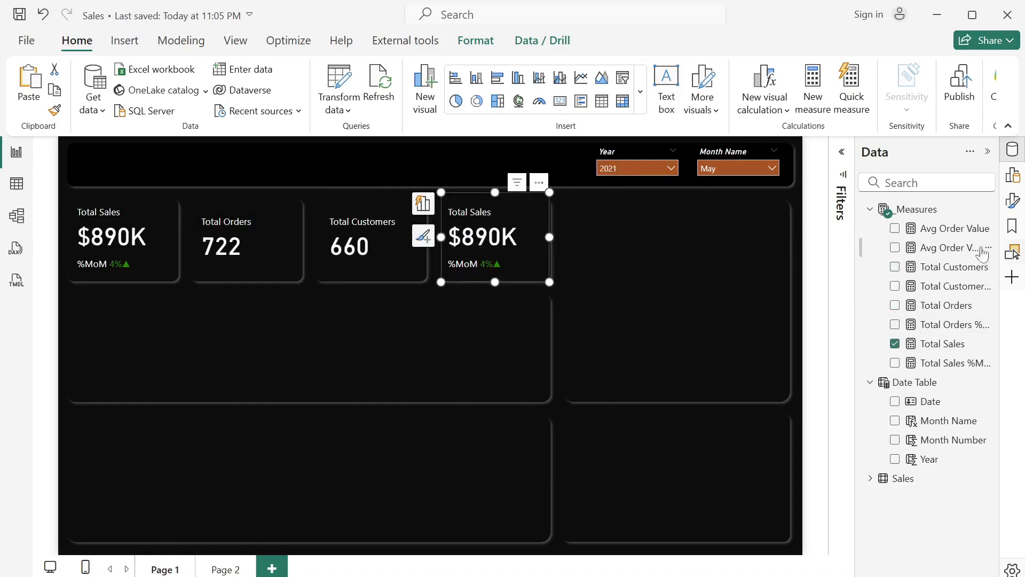
click(895, 344)
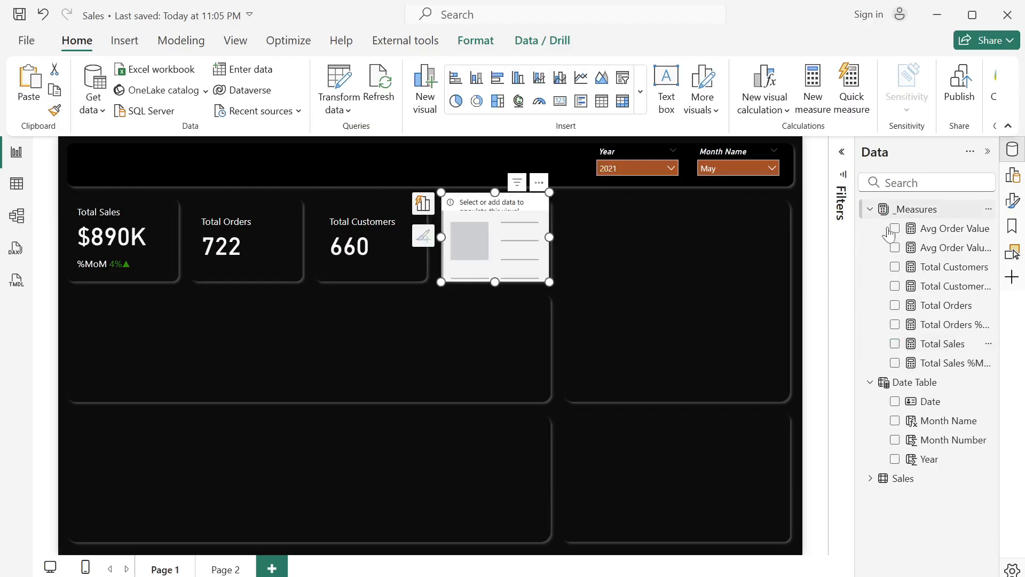
click(895, 229)
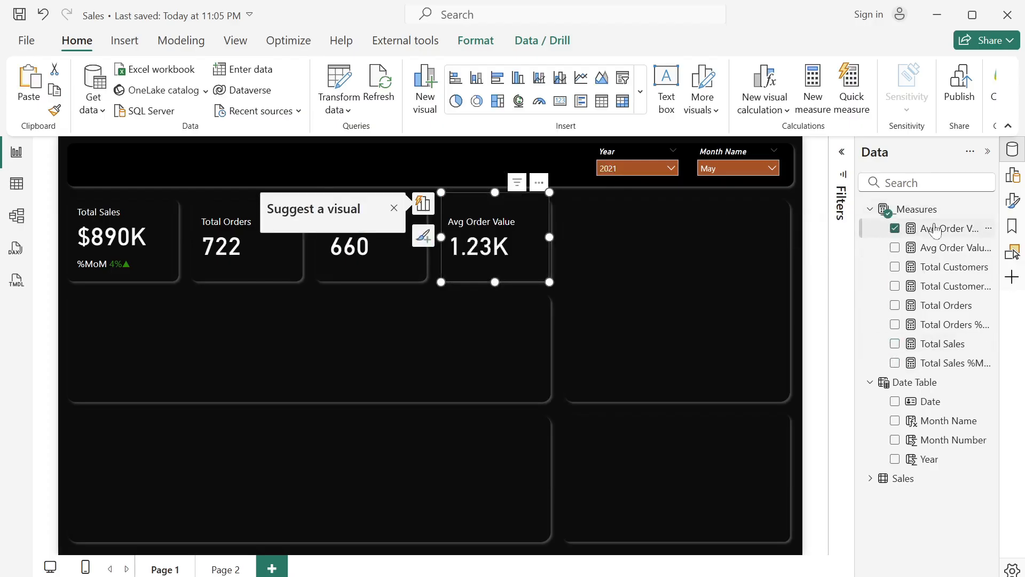
- Format the Avg Order Value measure as dollar currency with 0 decimal places
click(951, 231)
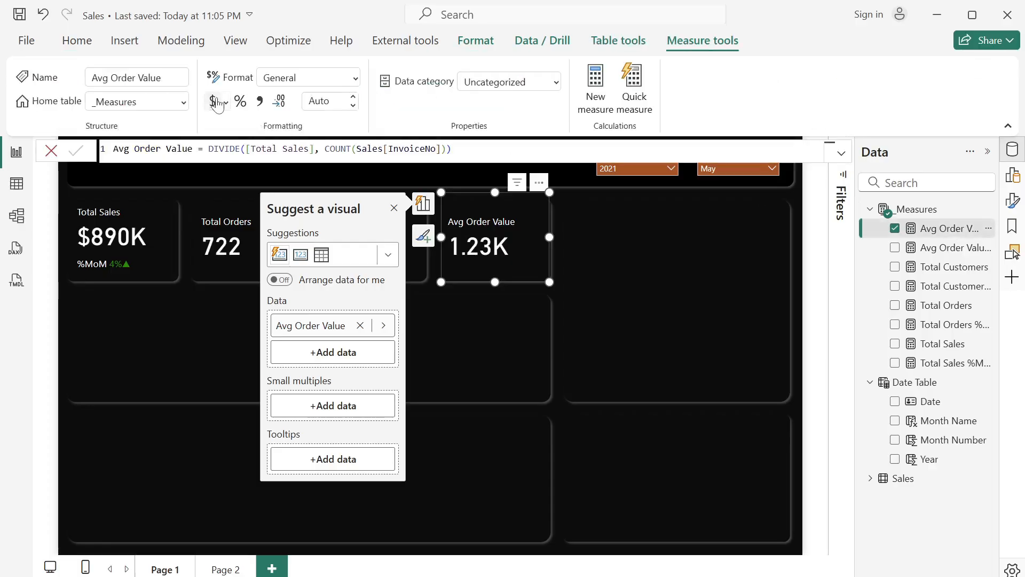
click(394, 208)
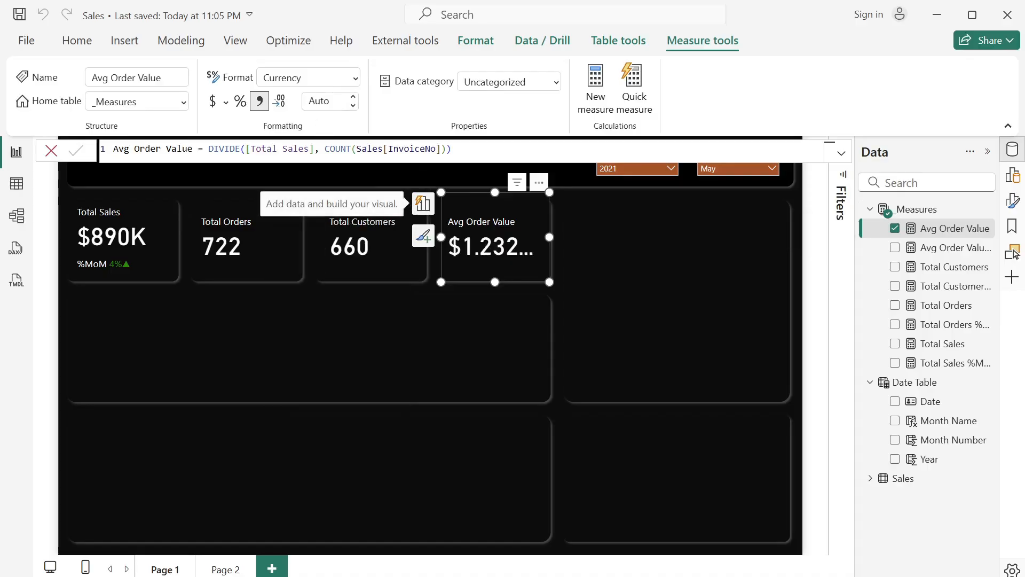
click(320, 101)
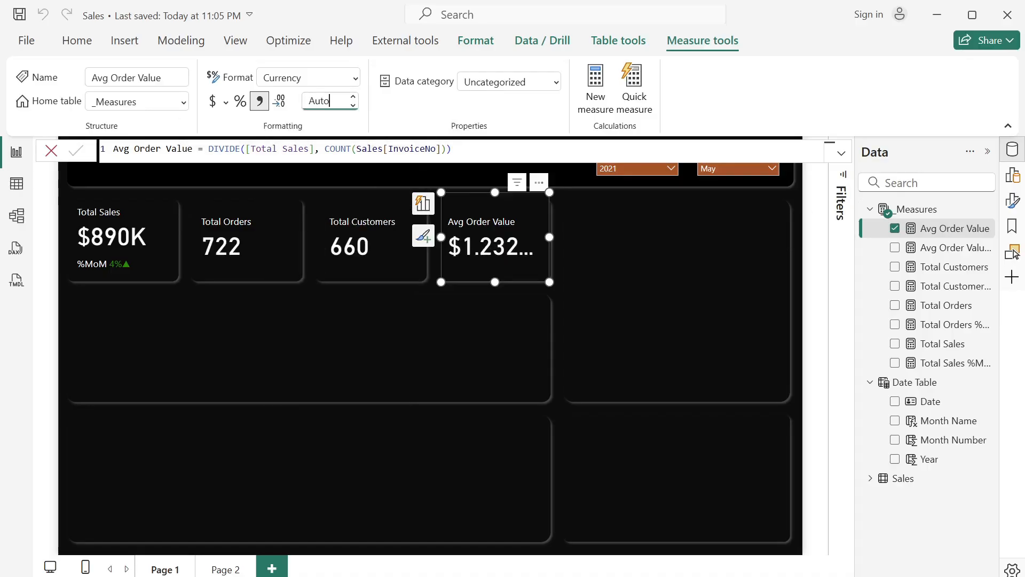
text(0)
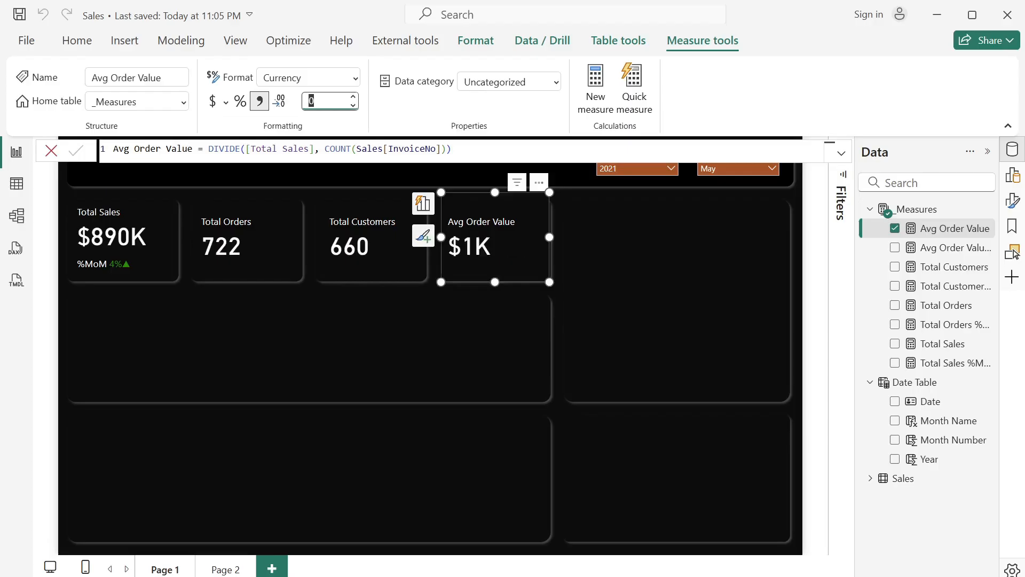
click(295, 313)
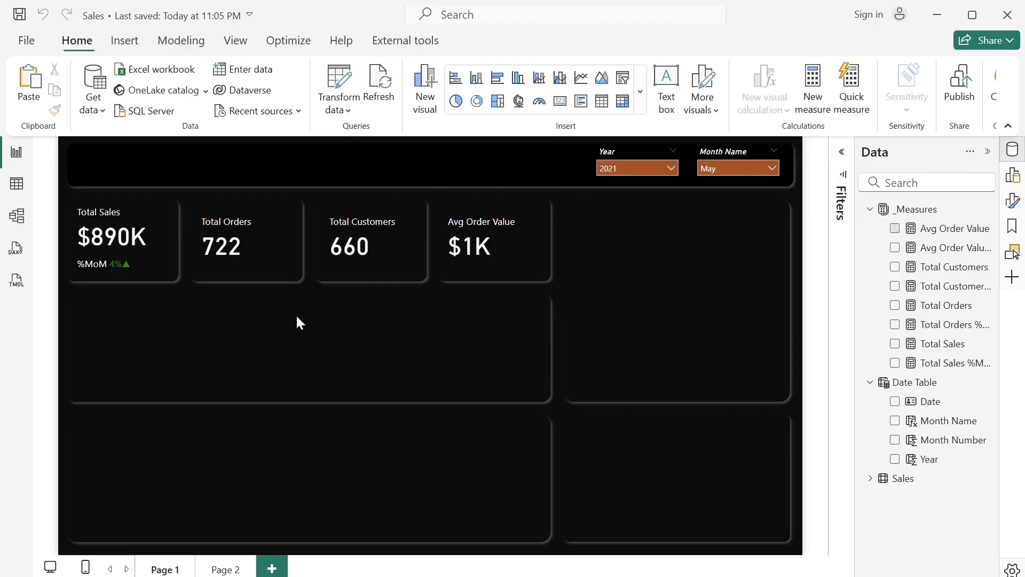
- Add the Total Orders %MoM measure as a reference label on the Total Orders card
click(278, 251)
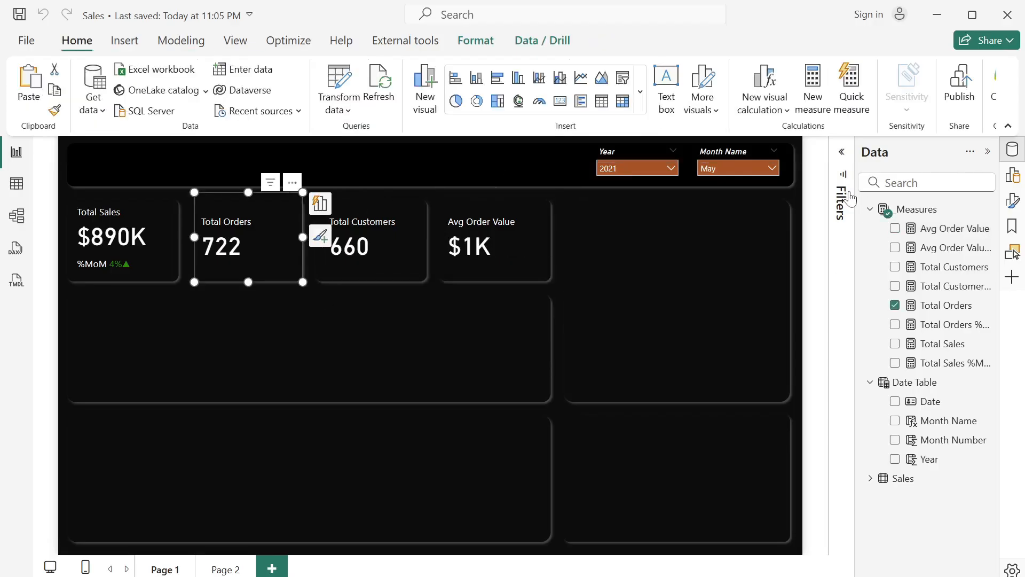
click(1012, 200)
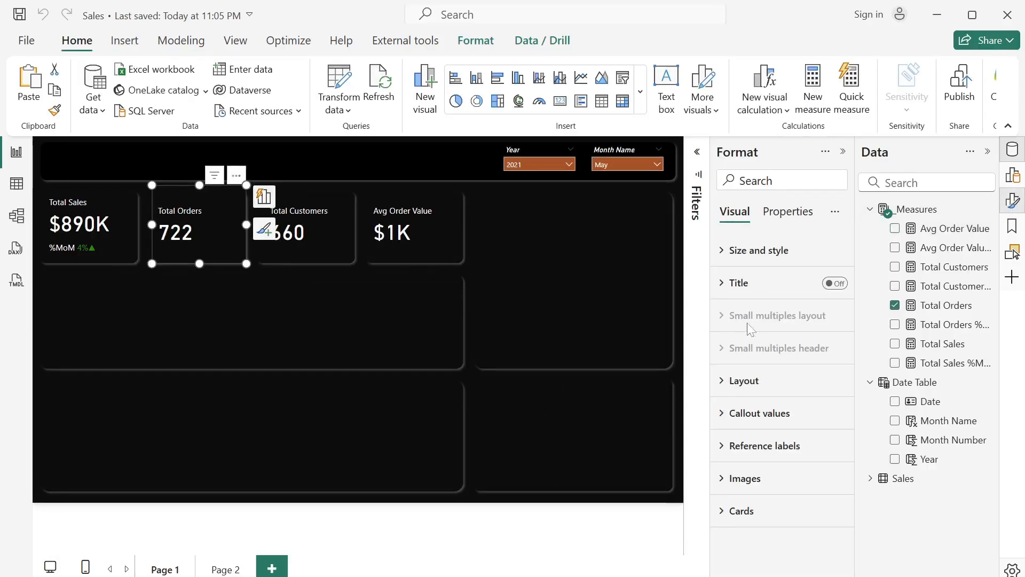
click(726, 448)
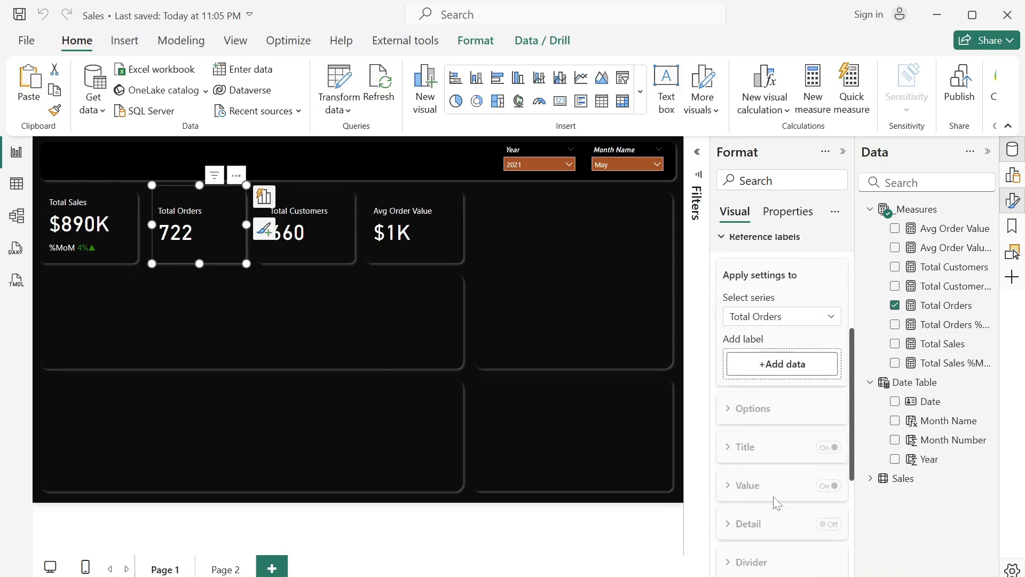
drag(956, 323, 798, 355)
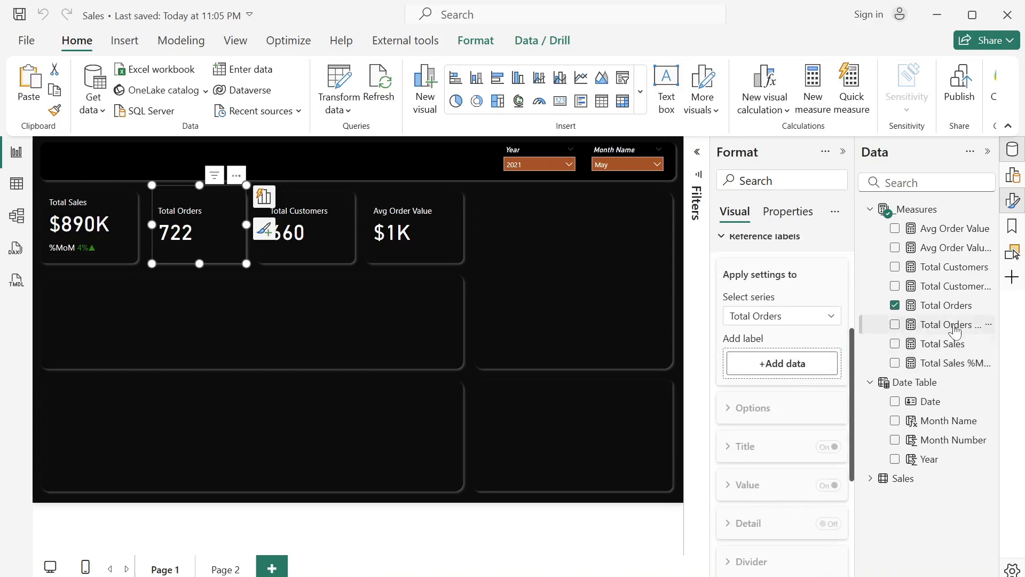
drag(941, 325, 819, 372)
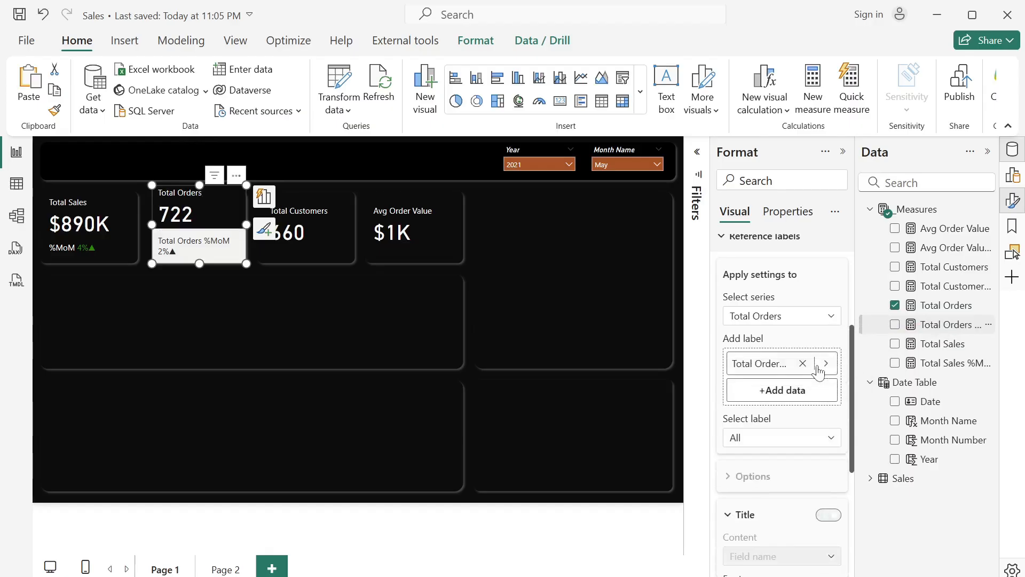
- Give the Total Orders %MoM reference label on the Total Orders card a custom title reading %MoM
click(786, 441)
click(783, 477)
scroll(783, 483, down, 5)
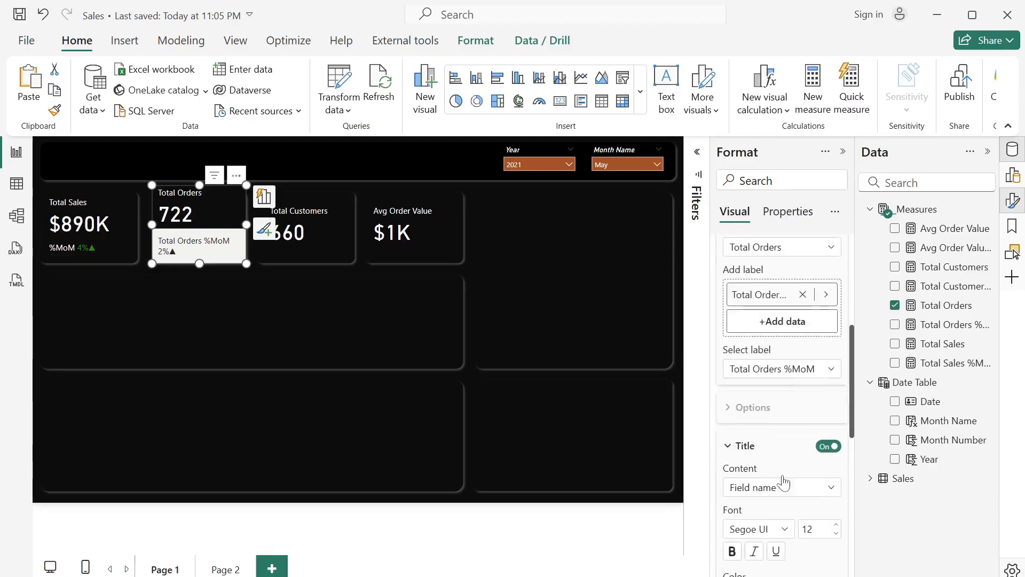
click(778, 336)
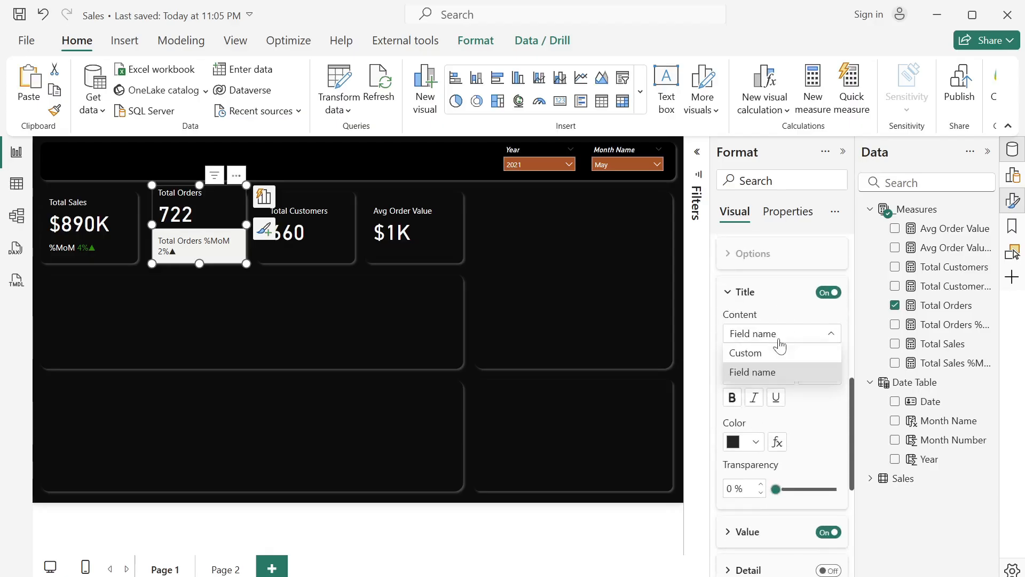
click(775, 353)
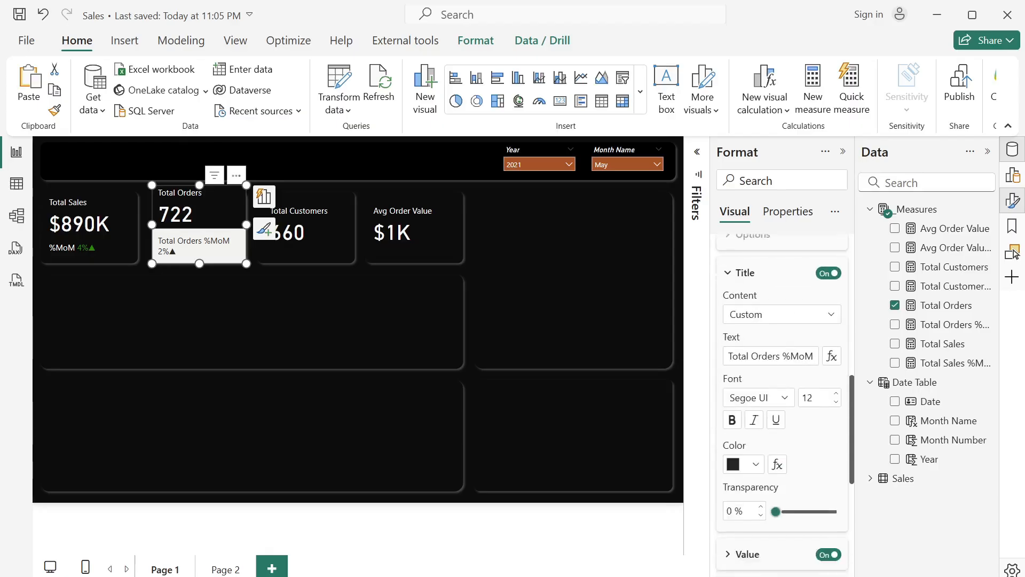
scroll(776, 355, down, 2)
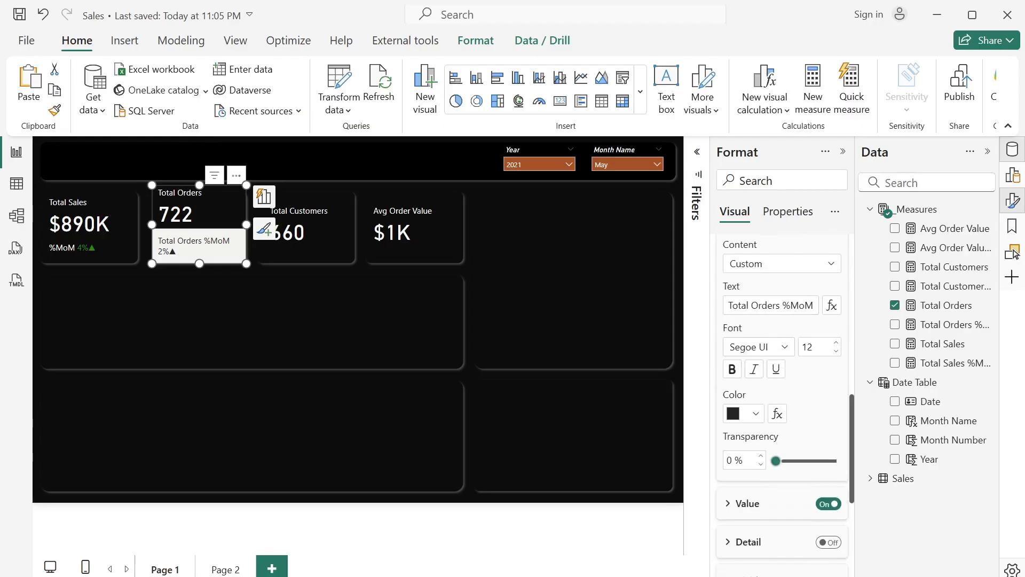
click(780, 306)
key(BackSpace)
key(BackSpace)
key(BackSpace)
key(BackSpace)
key(BackSpace)
key(BackSpace)
key(BackSpace)
key(BackSpace)
key(BackSpace)
key(BackSpace)
key(BackSpace)
key(BackSpace)
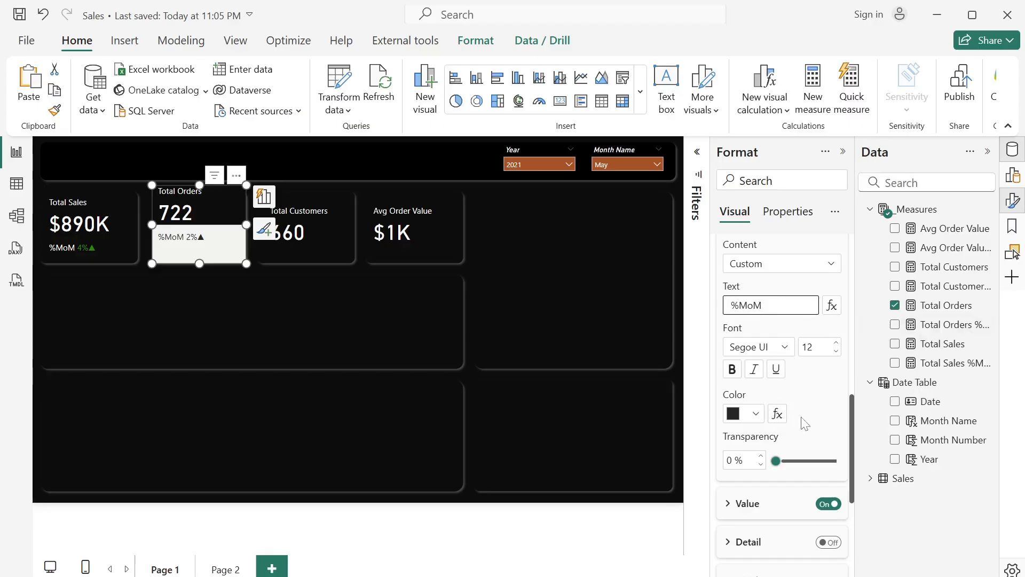
- Set the reference label value's conditional color to Rules format style based on the Total Orders %MoM measure
scroll(800, 422, down, 3)
scroll(804, 422, up, 1)
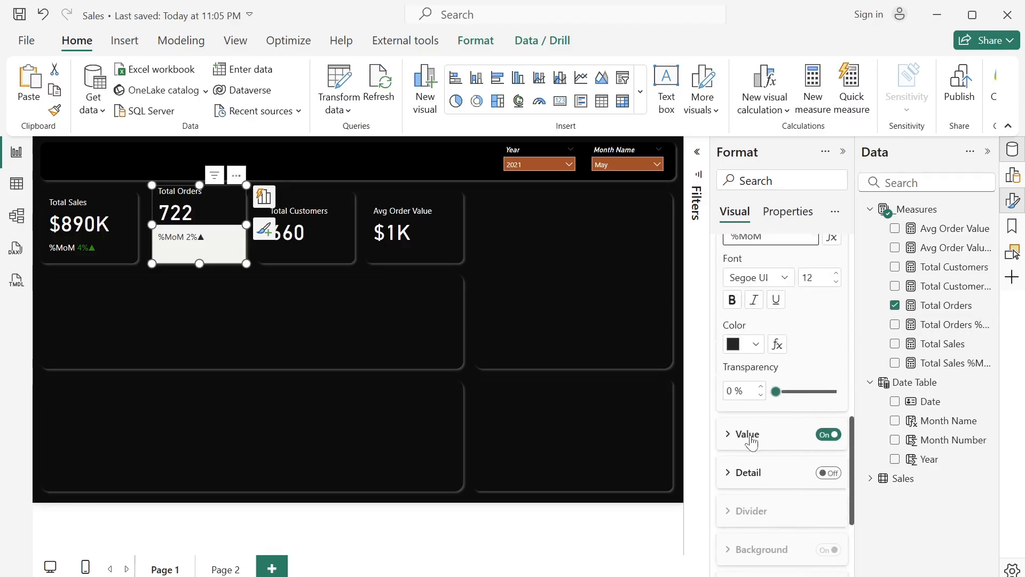
click(732, 435)
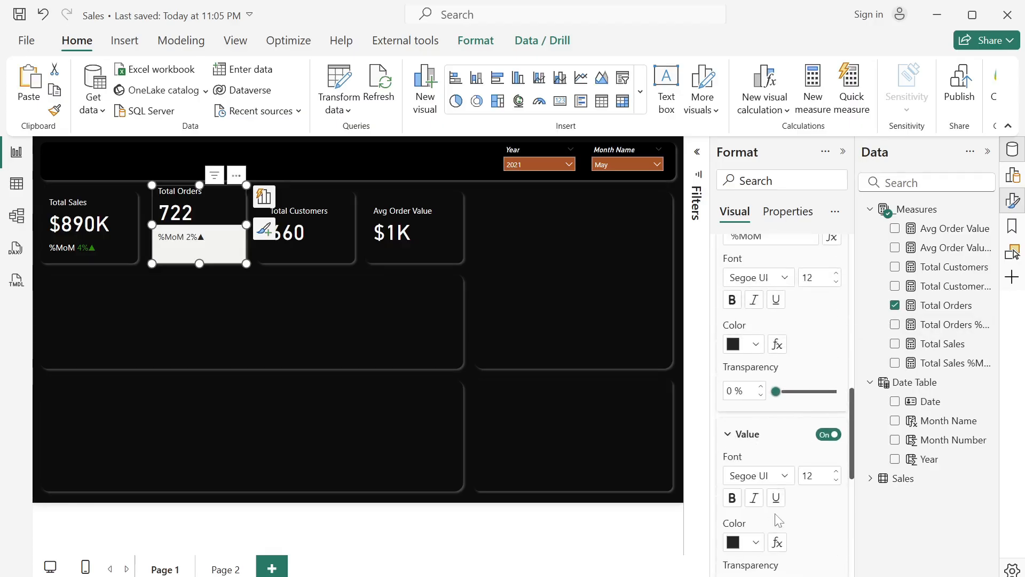
scroll(779, 521, down, 2)
click(777, 425)
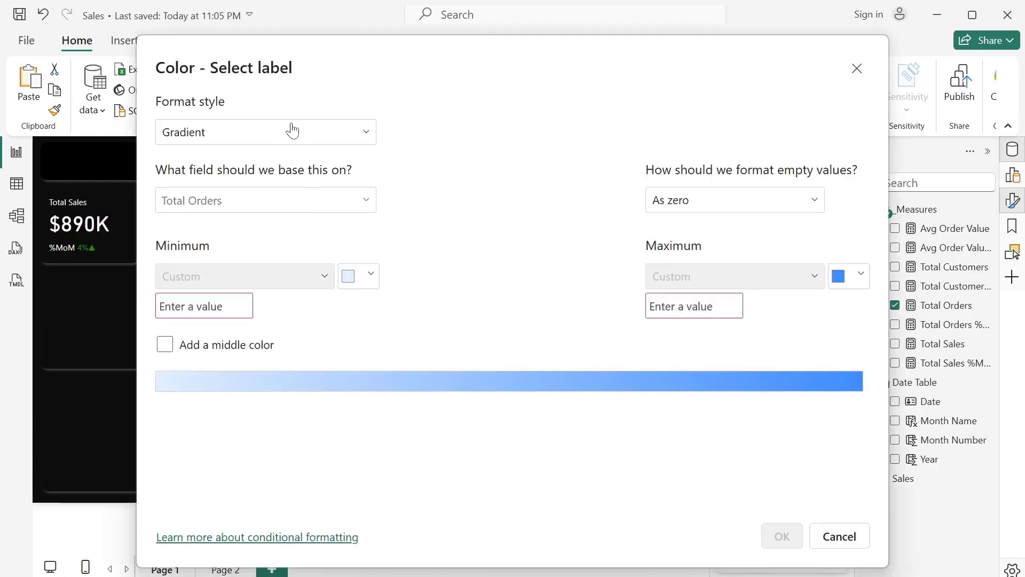
click(292, 130)
click(223, 192)
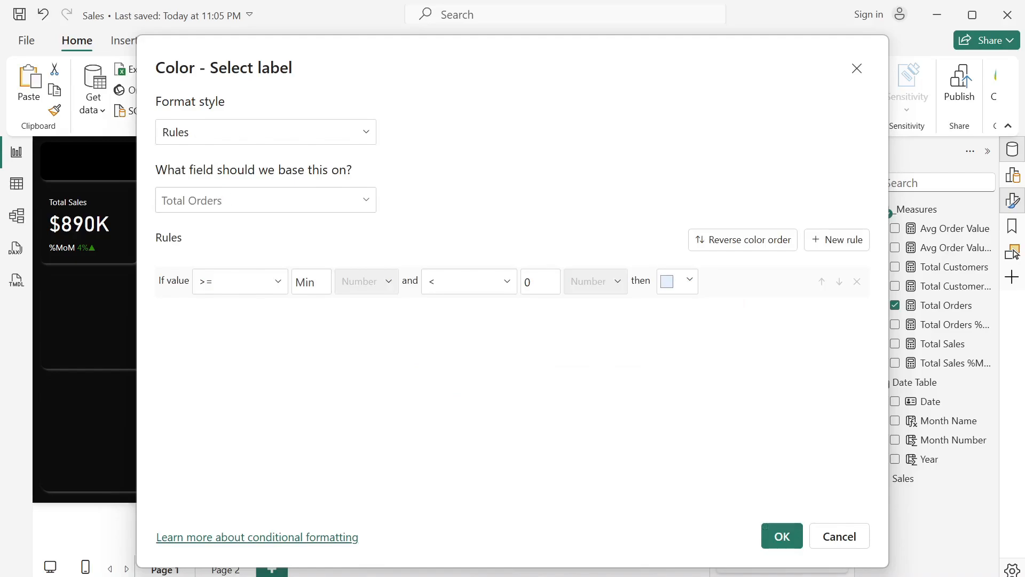
click(258, 200)
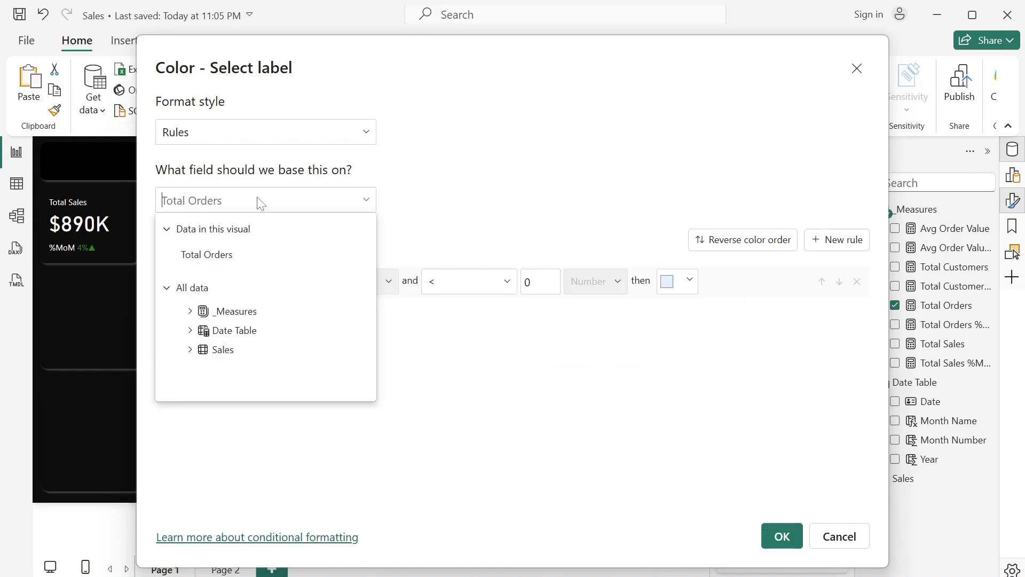
click(189, 311)
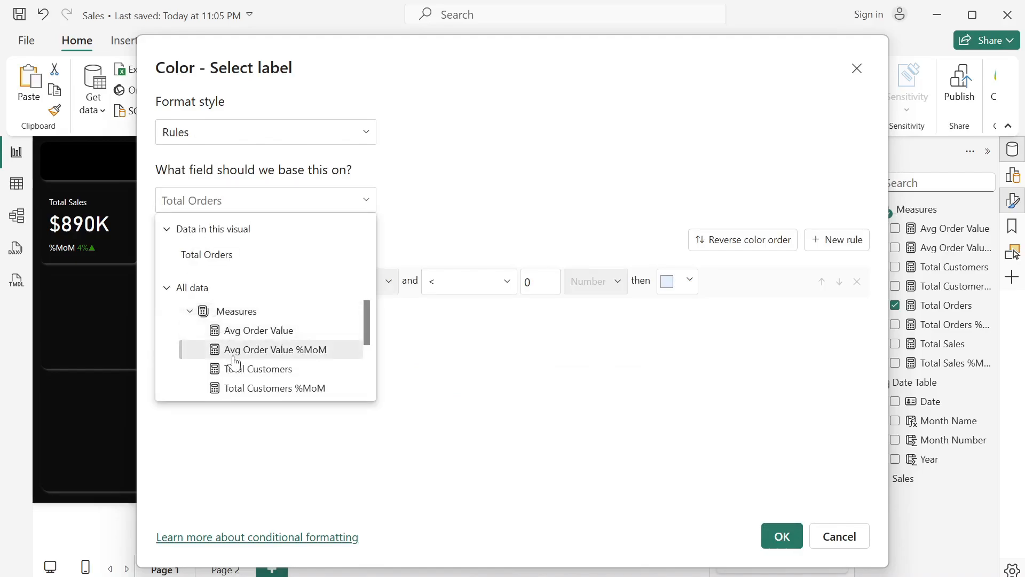
scroll(231, 357, down, 3)
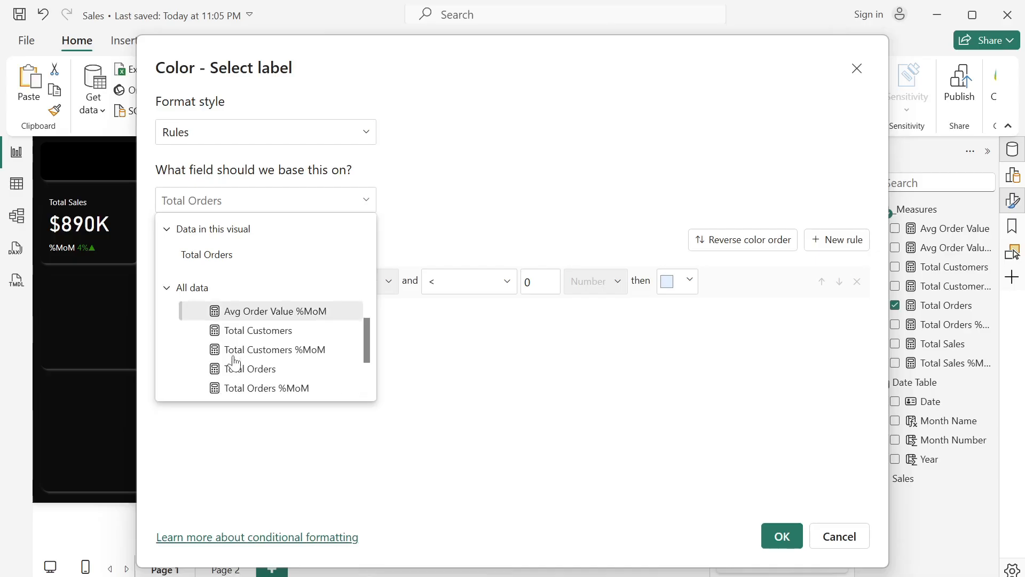
click(256, 380)
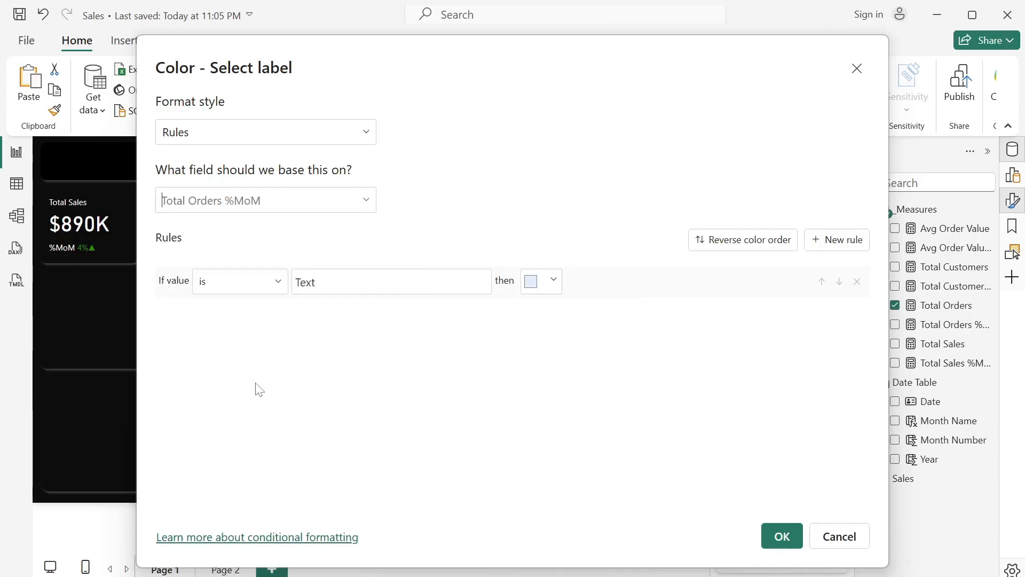
- Define the first color rule so that values containing ▲ are shown in dark green
click(254, 289)
click(251, 308)
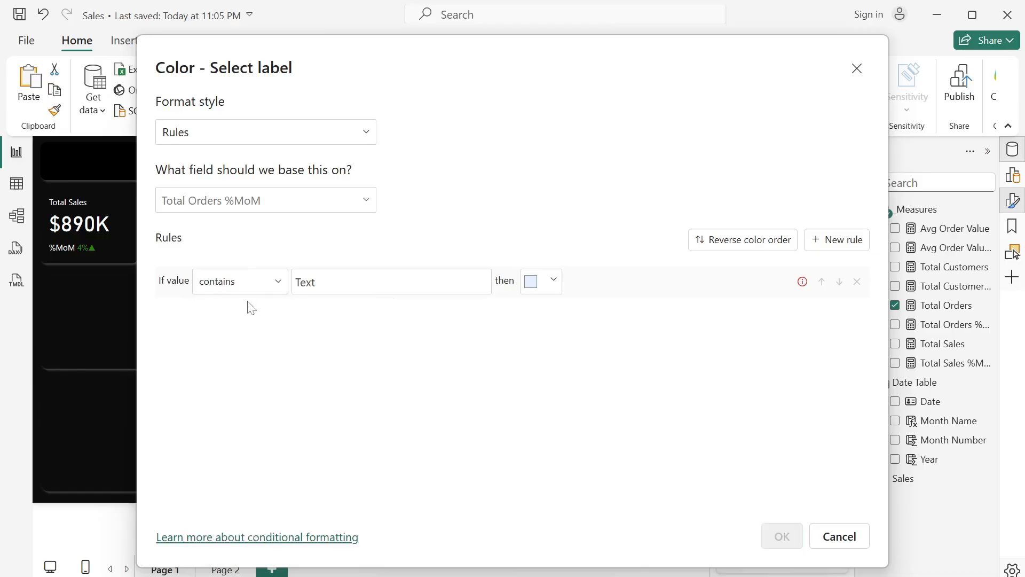
click(343, 283)
key(super+period)
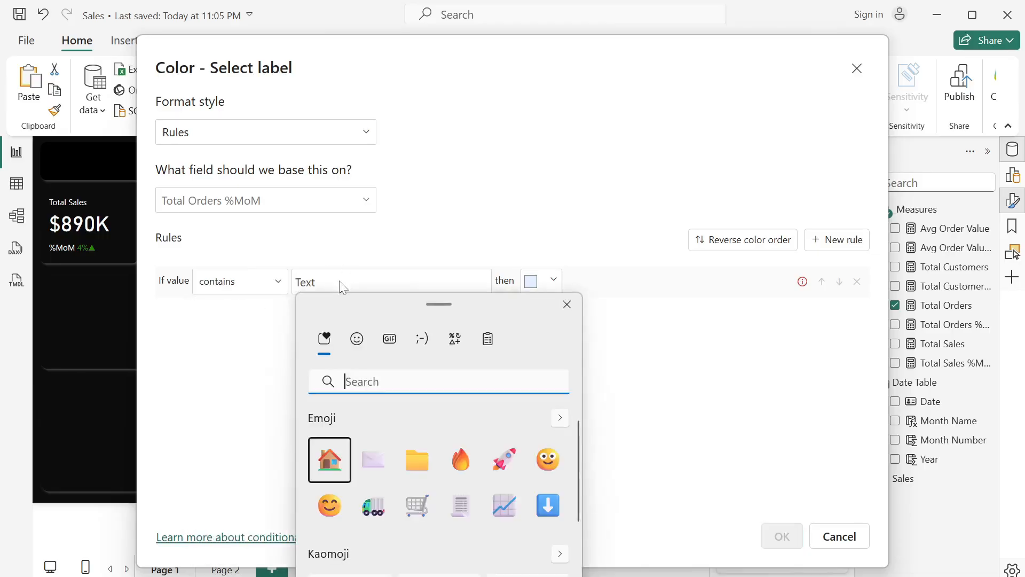
click(454, 340)
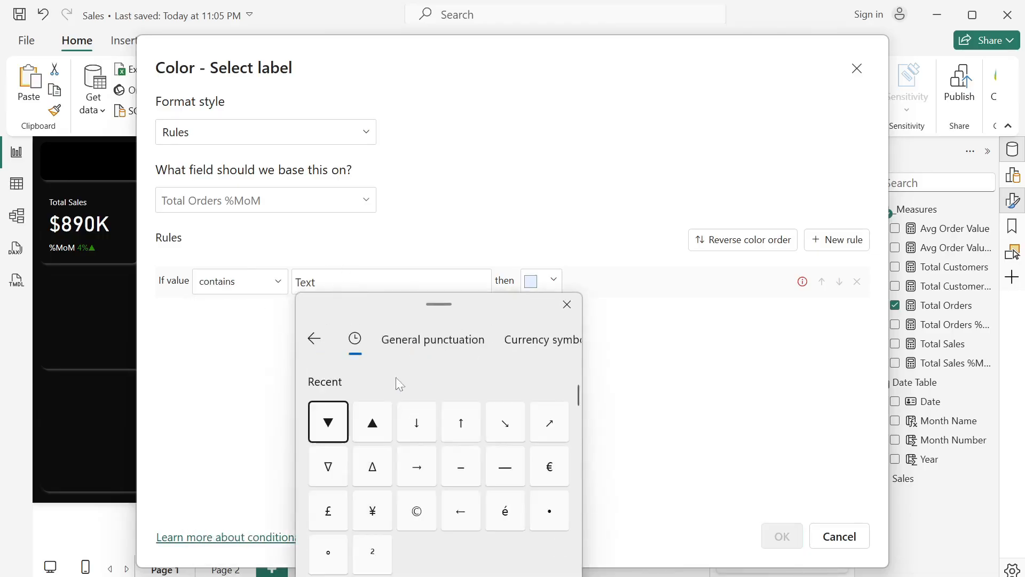
click(369, 433)
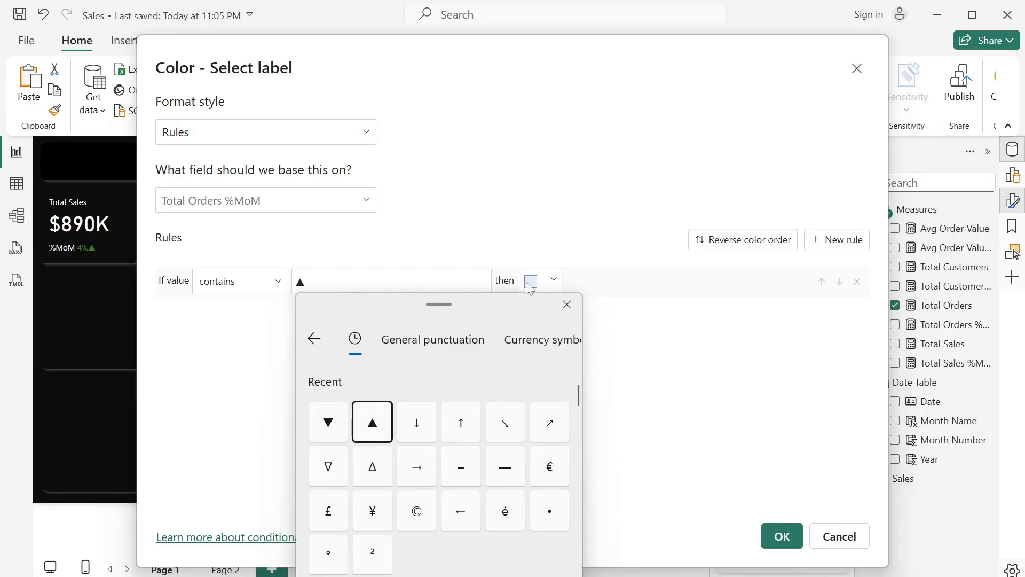
click(543, 286)
click(542, 284)
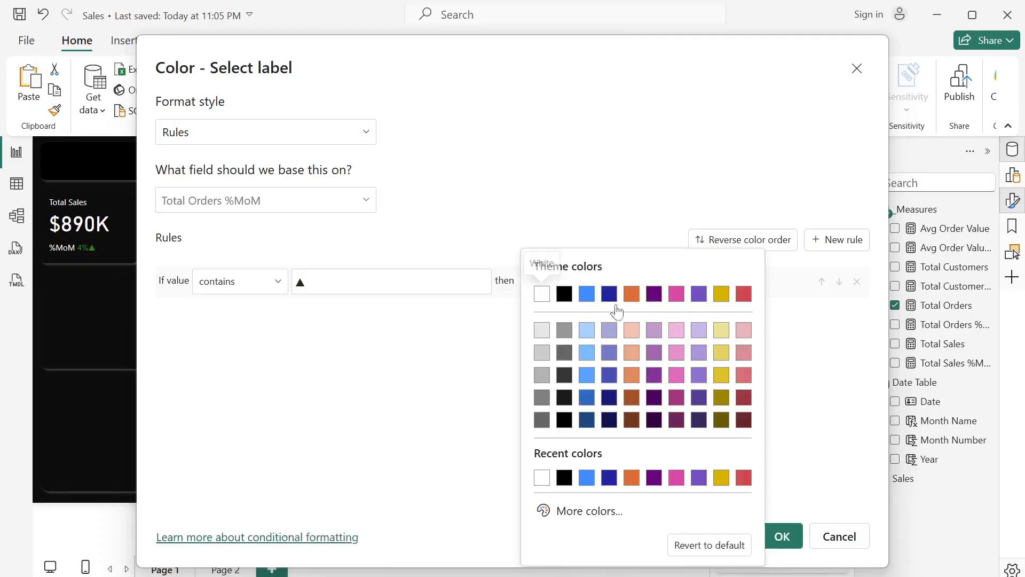
click(575, 513)
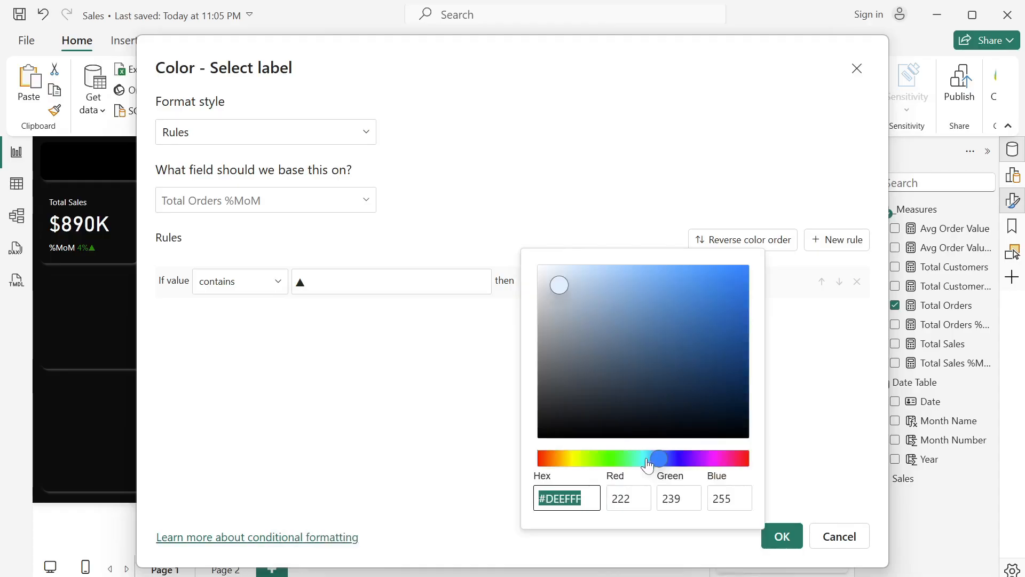
click(613, 458)
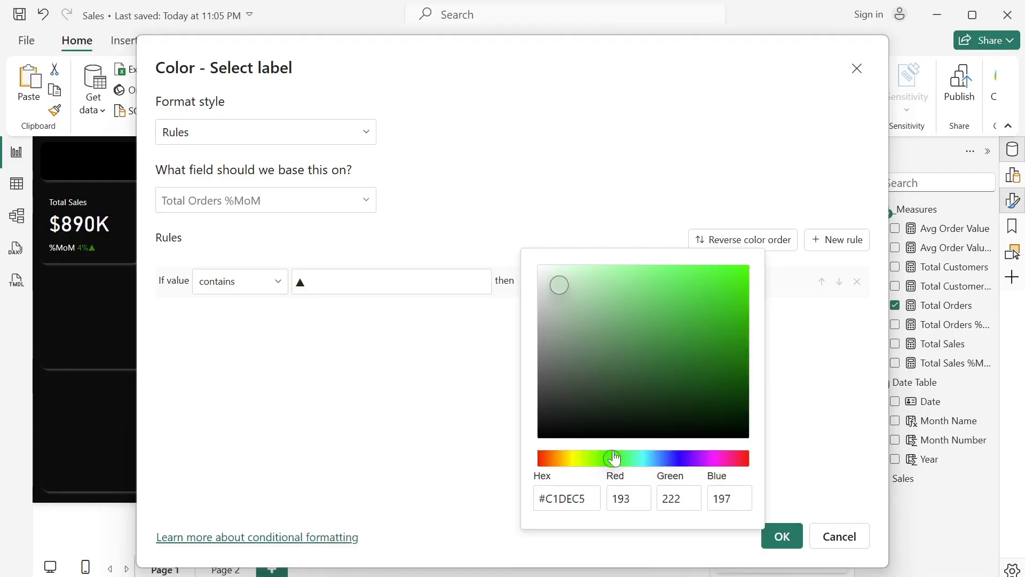
click(747, 375)
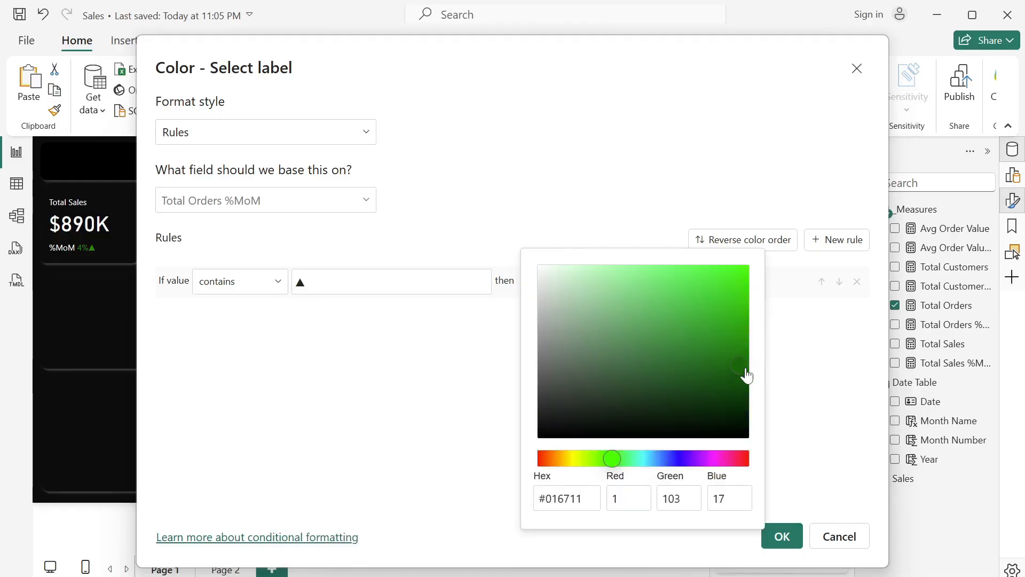
click(836, 375)
- Add a second color rule that shows values containing ▼ in red #D64550, and apply the conditional formatting
click(837, 239)
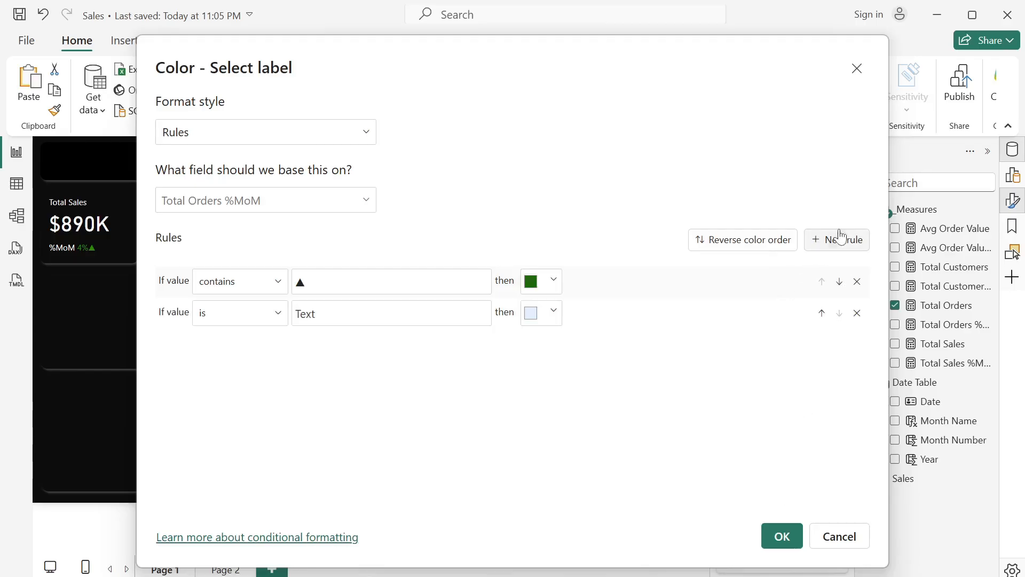
click(255, 309)
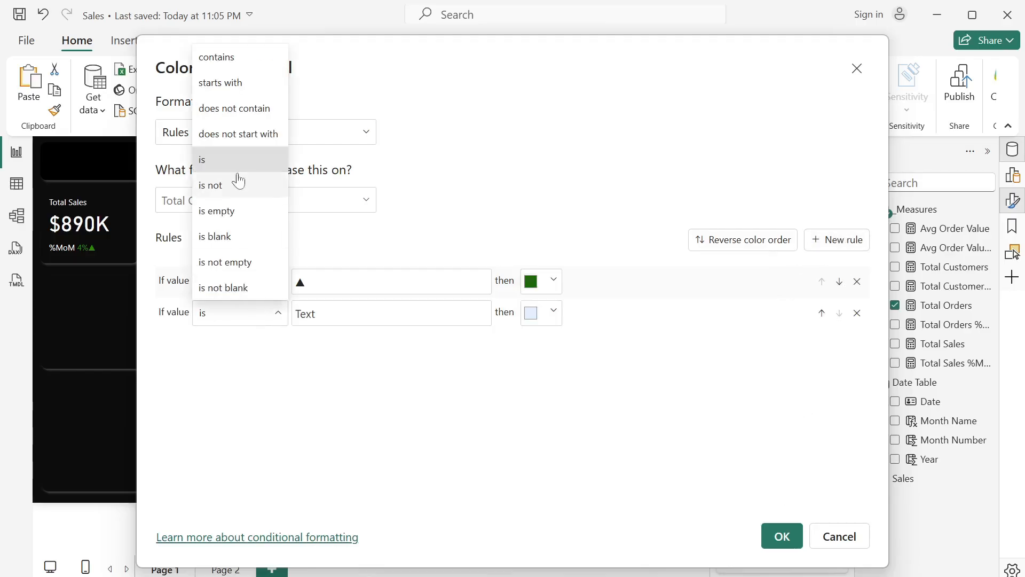
click(224, 55)
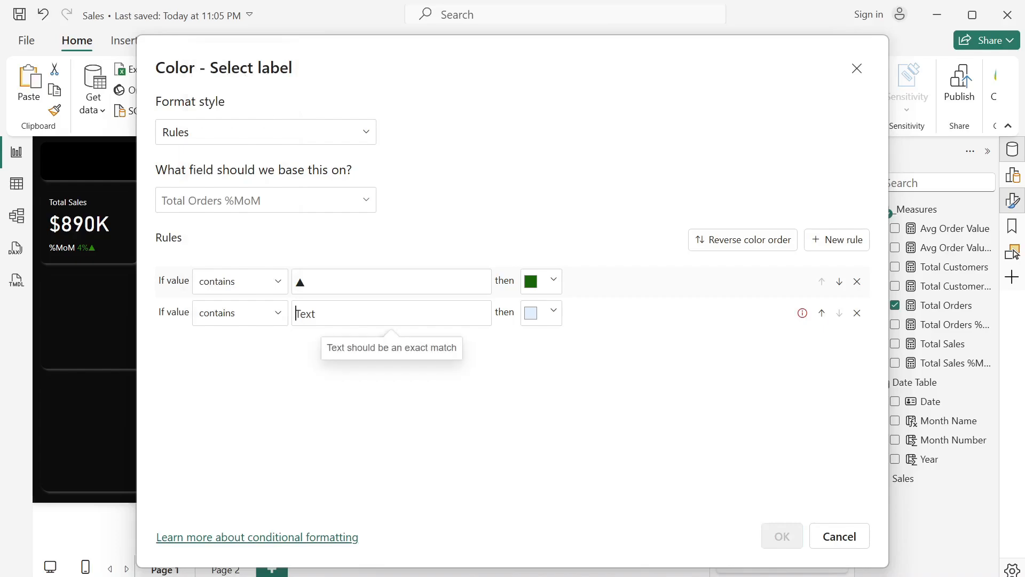
key(super+period)
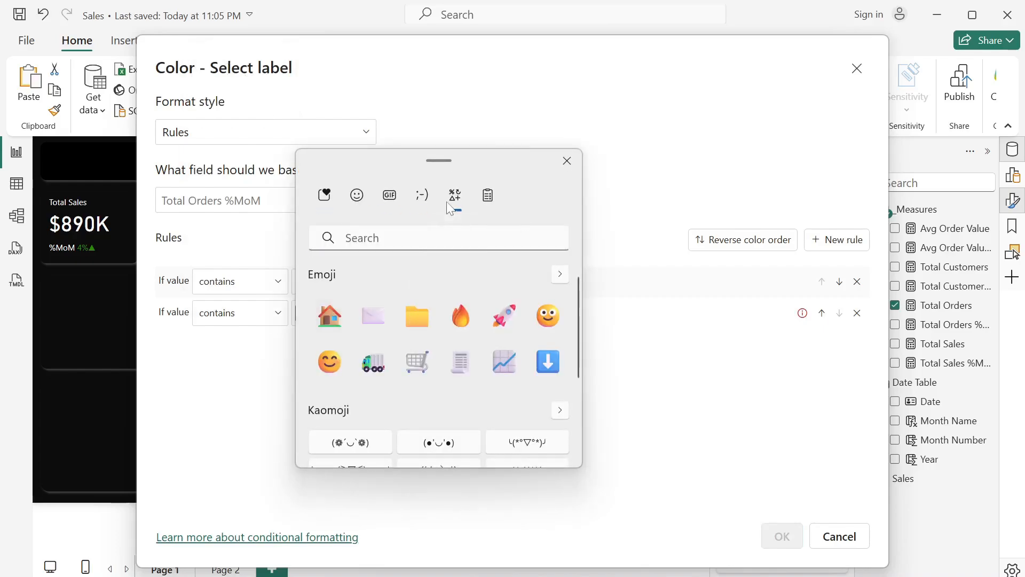
click(454, 195)
click(362, 293)
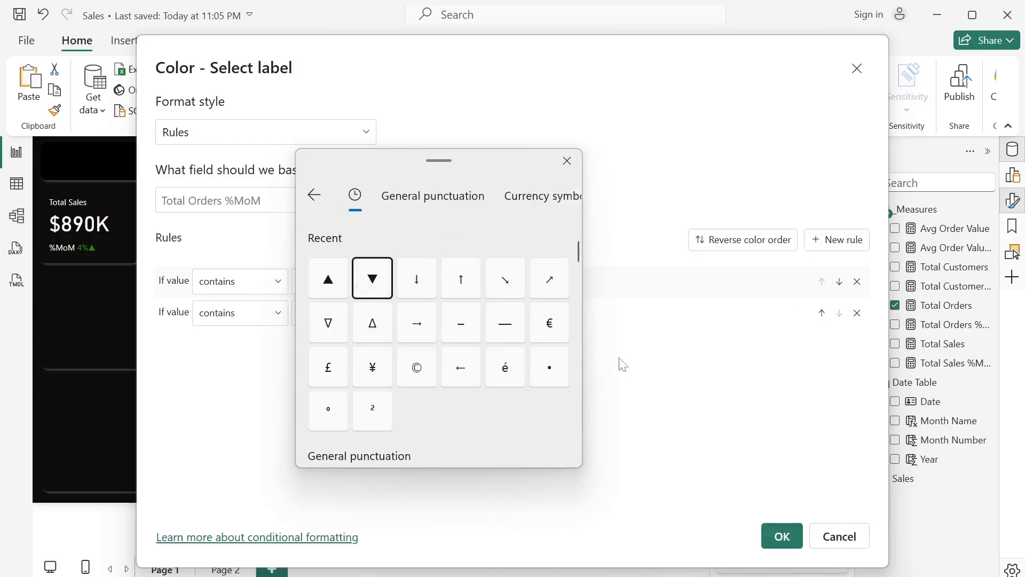
click(630, 369)
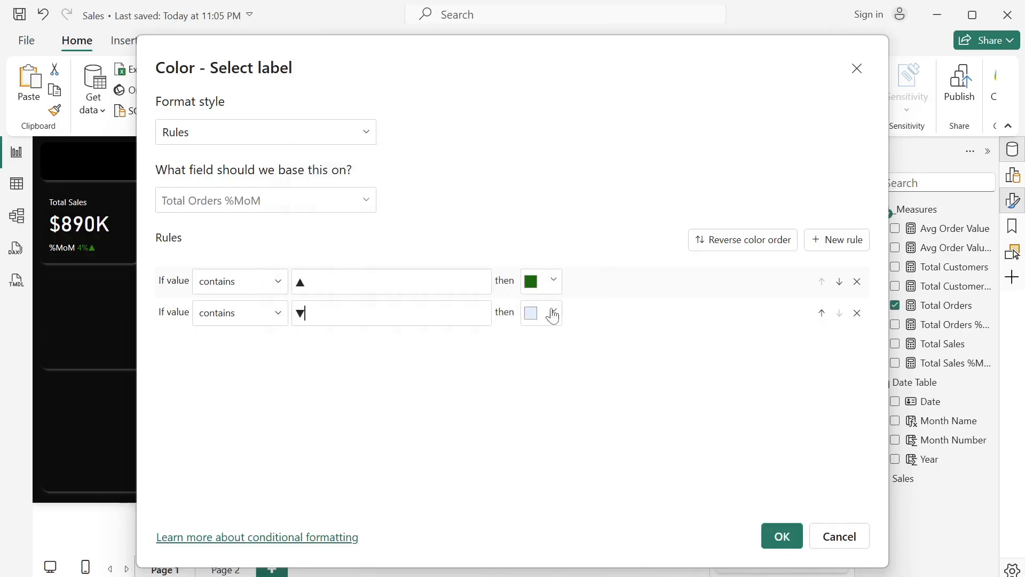
click(553, 314)
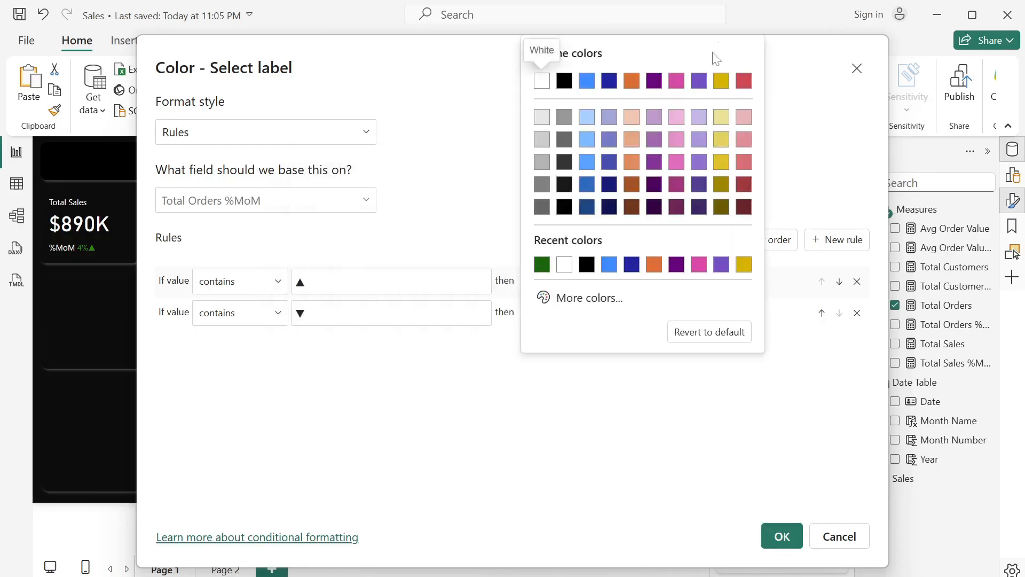
click(746, 82)
click(782, 536)
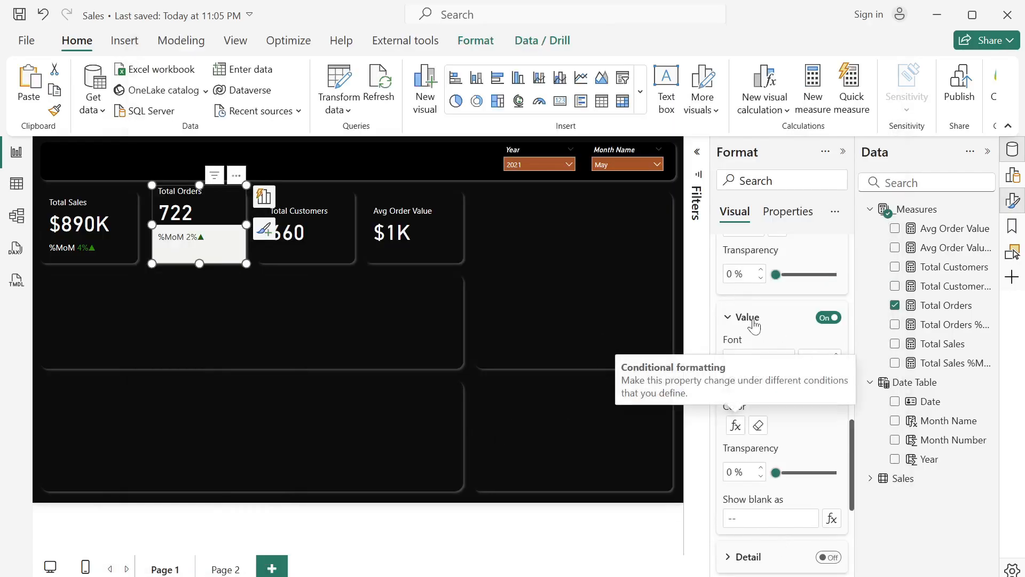
- Turn off the divider and background for all reference labels on the Total Orders card
scroll(788, 245, up, 10)
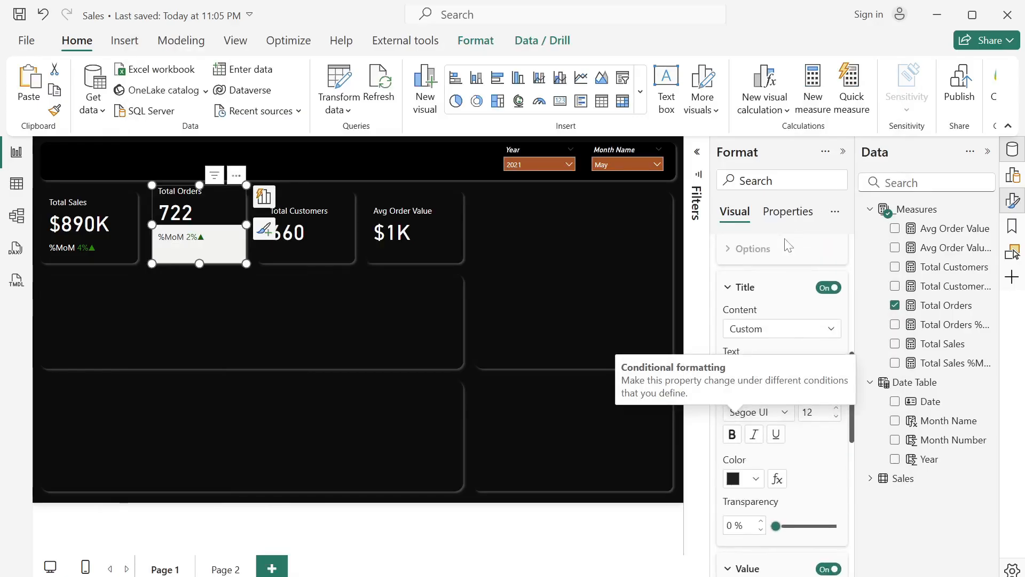
scroll(785, 243, up, 2)
scroll(785, 240, down, 5)
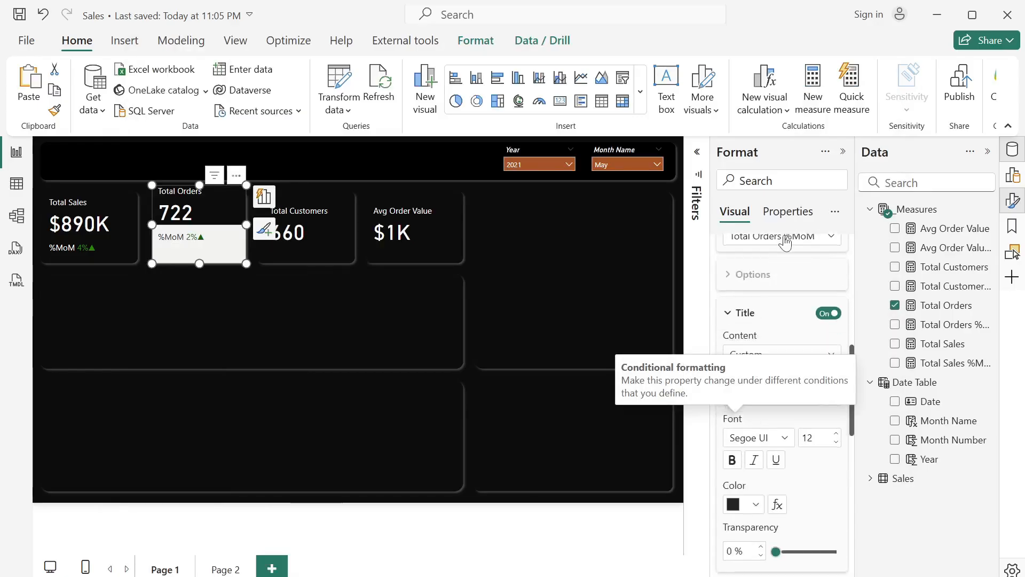
click(807, 241)
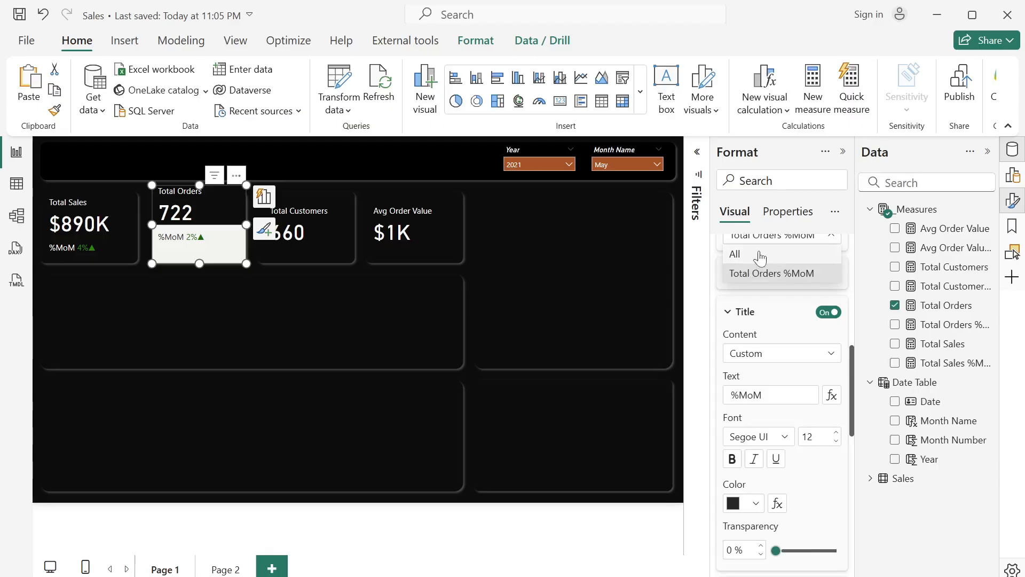
click(760, 256)
scroll(753, 387, down, 5)
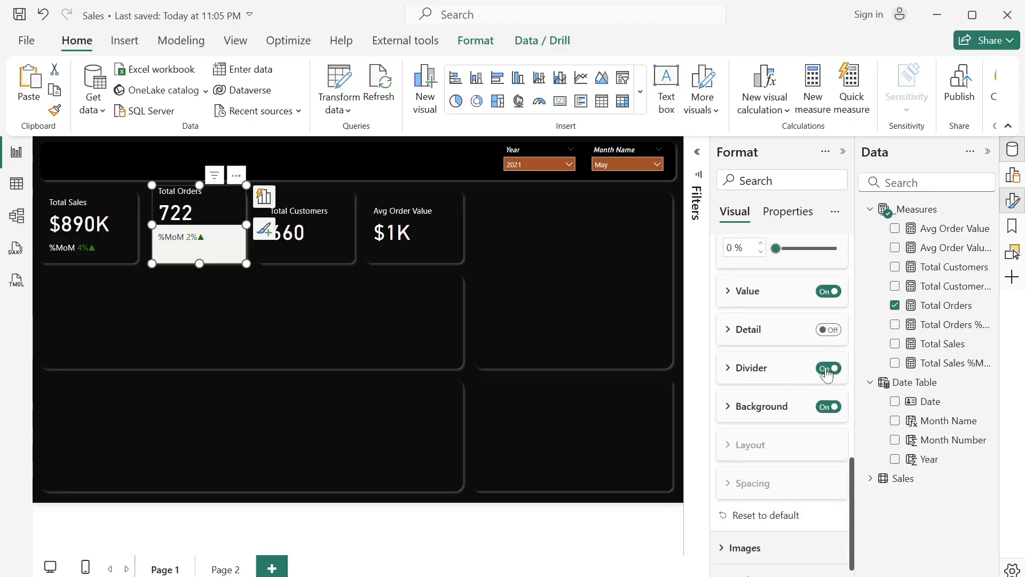
click(827, 369)
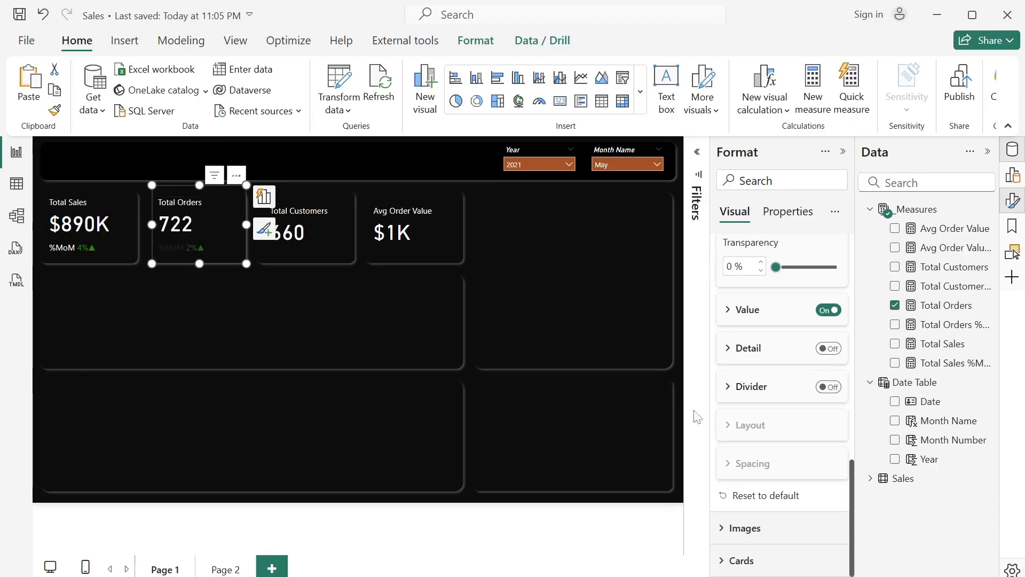
scroll(778, 417, up, 6)
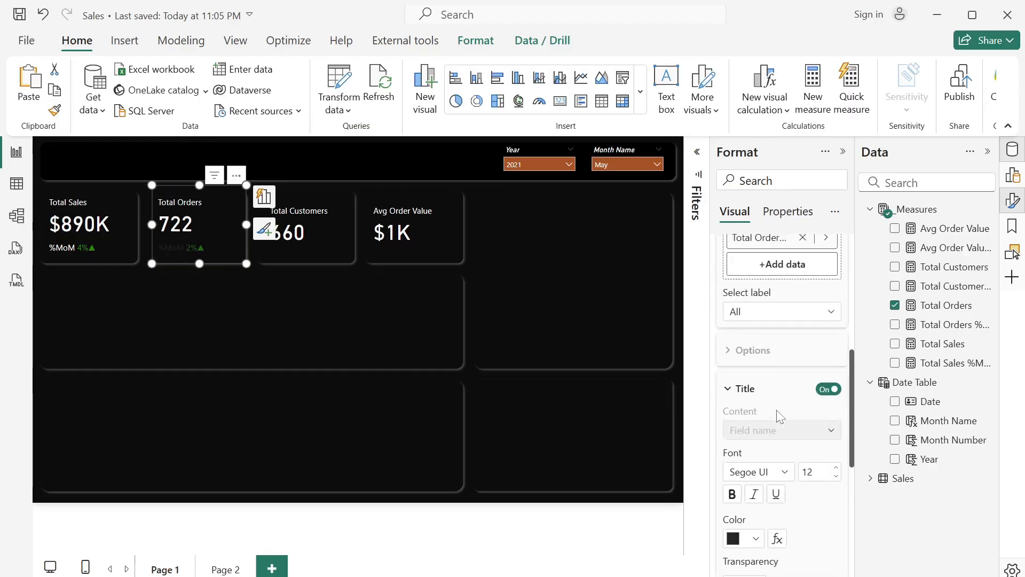
- Set the title color of the Total Orders card's Total Orders %MoM reference label to white
scroll(778, 416, down, 1)
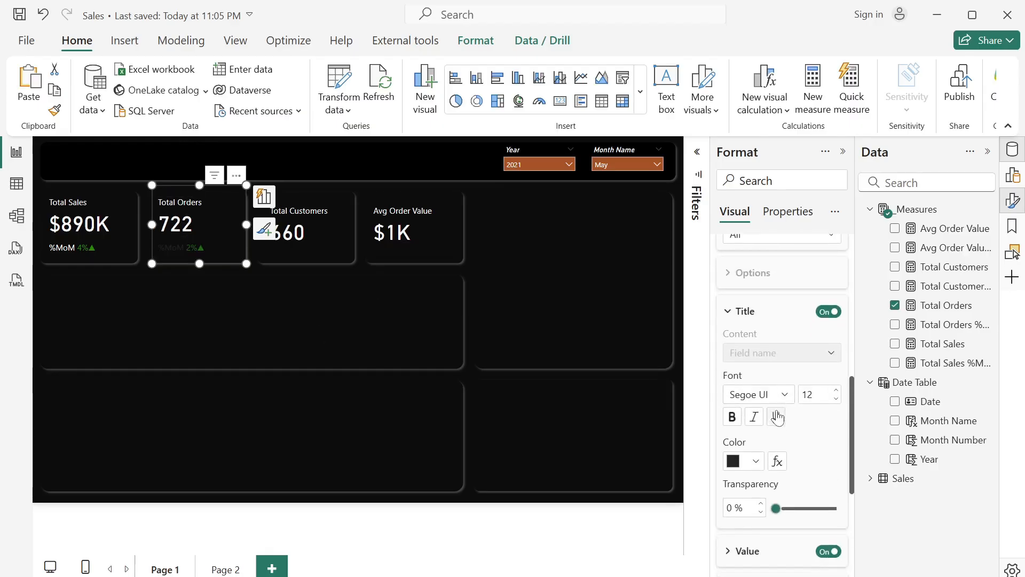
click(755, 468)
click(836, 496)
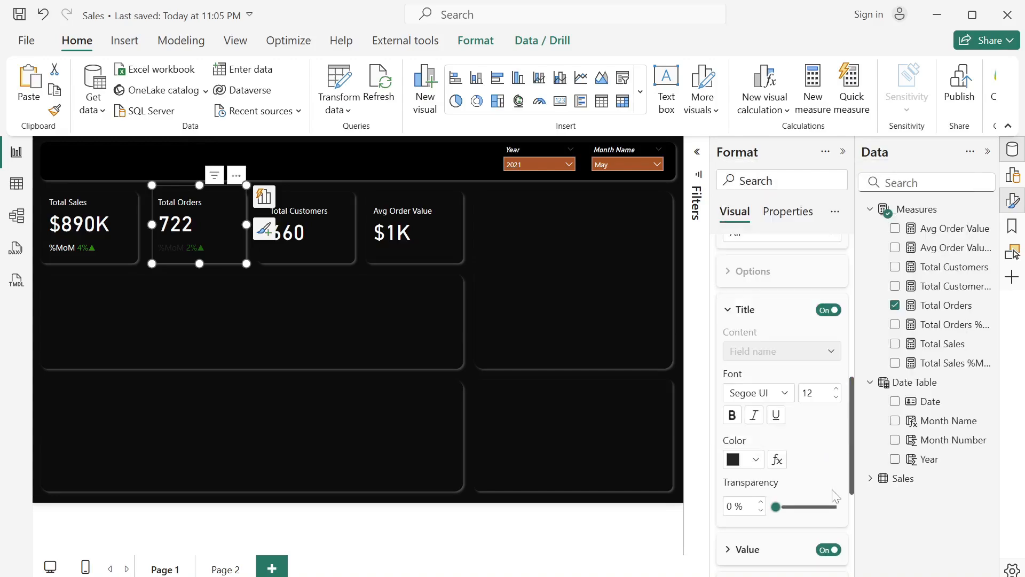
scroll(833, 481, up, 3)
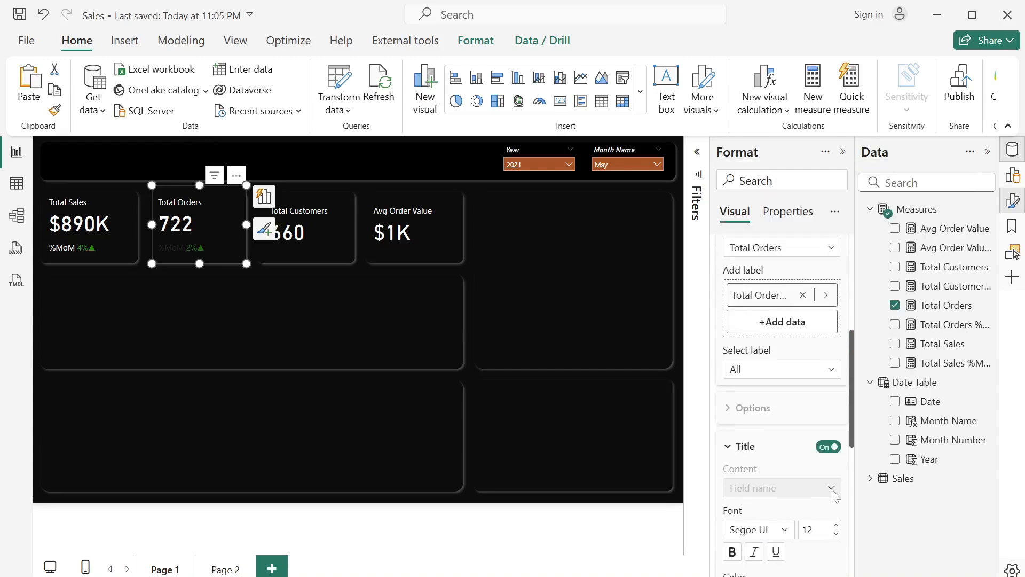
click(814, 380)
click(799, 412)
scroll(799, 414, down, 2)
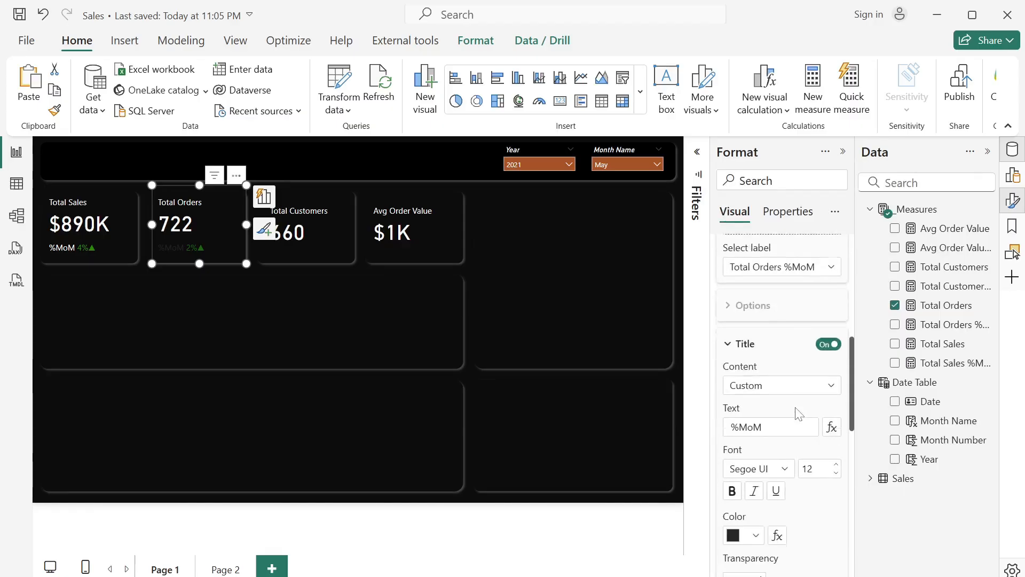
scroll(799, 414, down, 2)
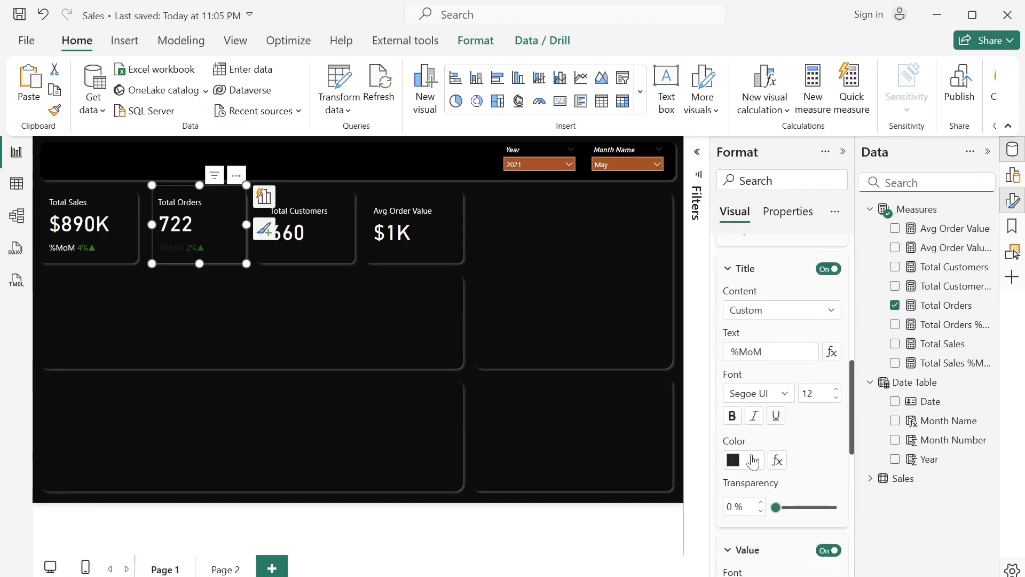
click(753, 460)
click(768, 389)
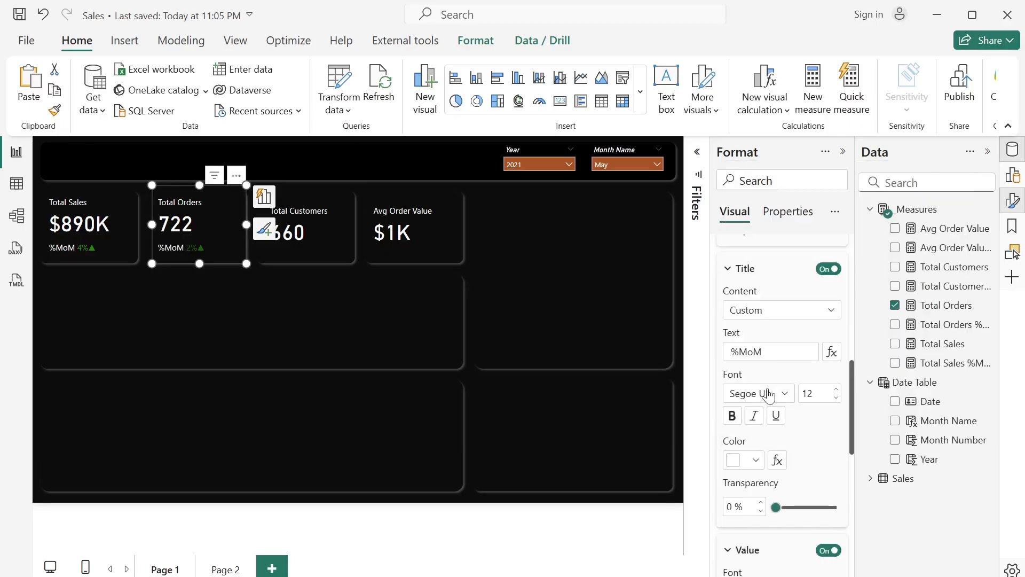
- Add the Total Customers %MoM measure as a reference label on the Total Customers card, with its divider and background turned off
click(318, 250)
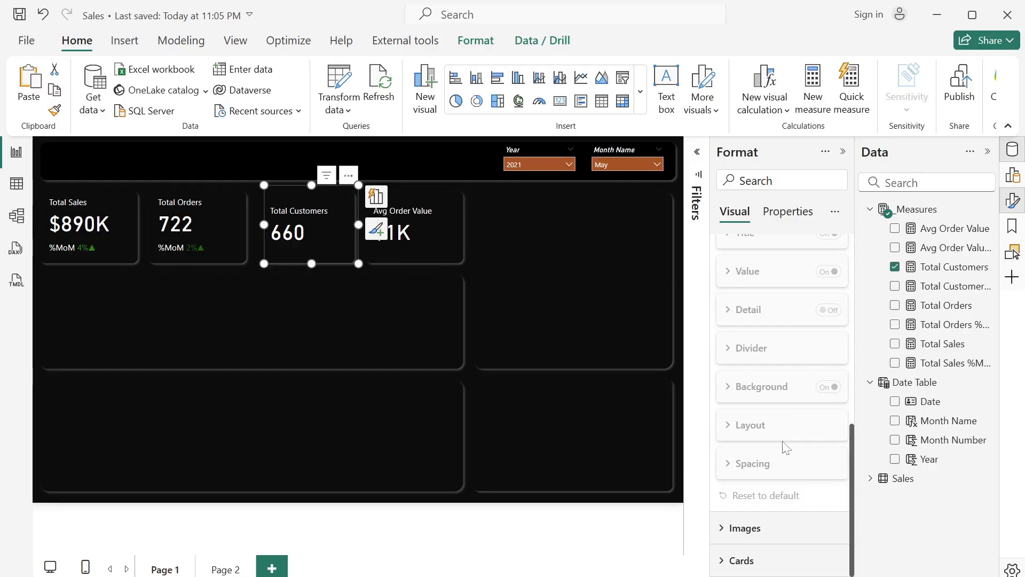
click(727, 561)
scroll(728, 555, down, 8)
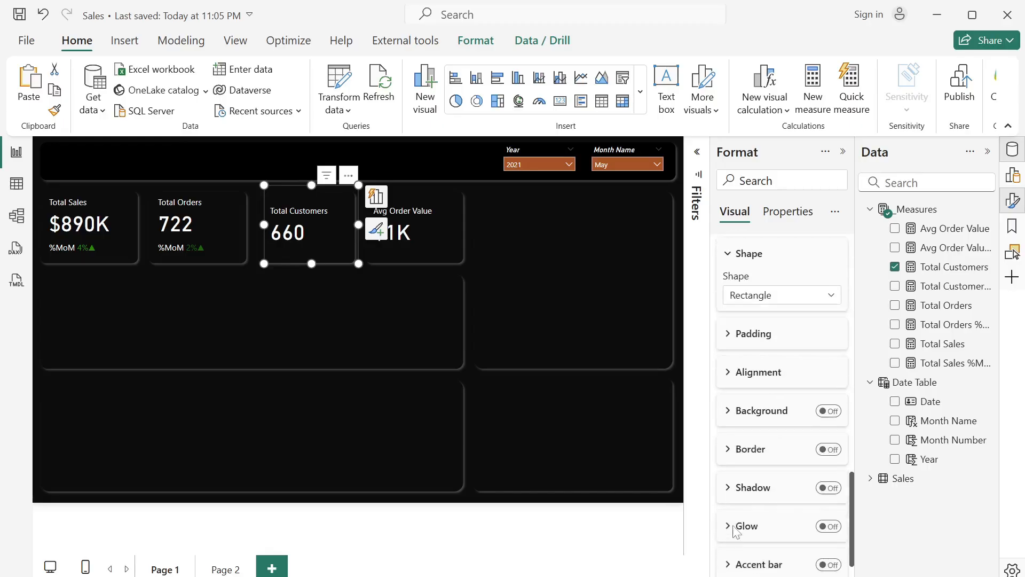
scroll(735, 532, down, 1)
scroll(734, 532, up, 10)
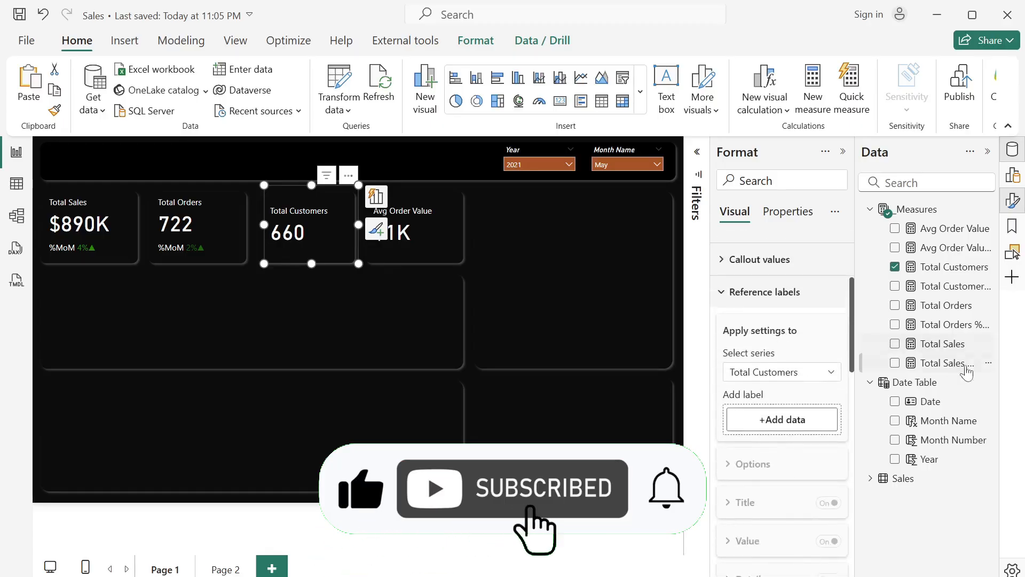
drag(949, 289, 790, 419)
scroll(799, 466, down, 10)
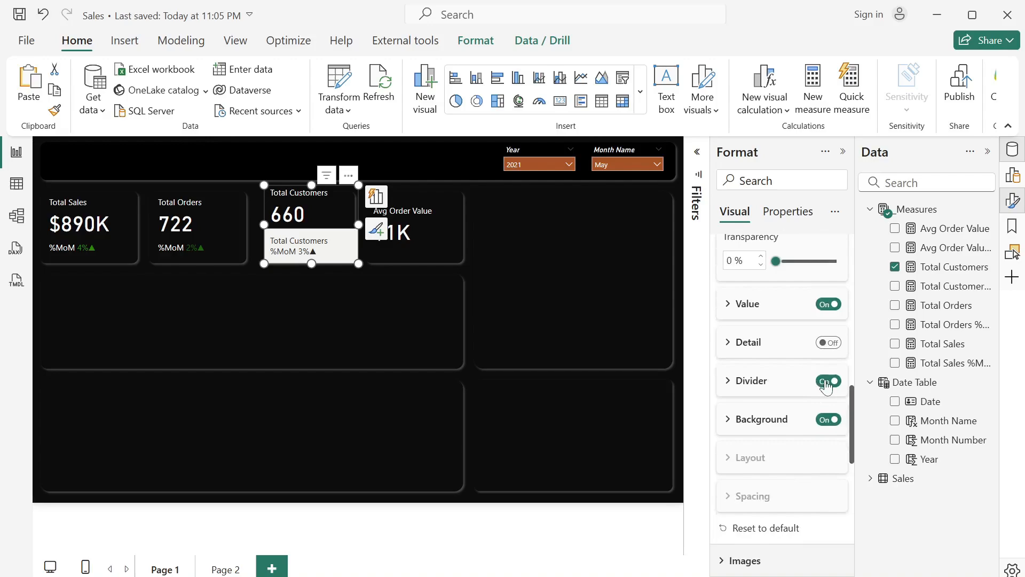
click(825, 380)
- Give the Total Customers %MoM reference label a custom title reading %MoM
scroll(827, 386, up, 5)
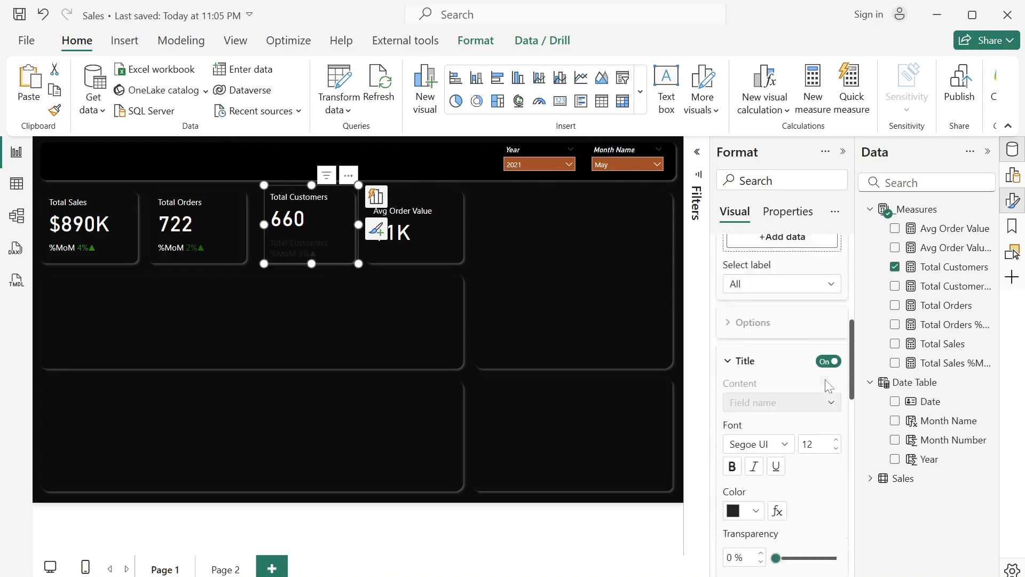
scroll(827, 385, up, 1)
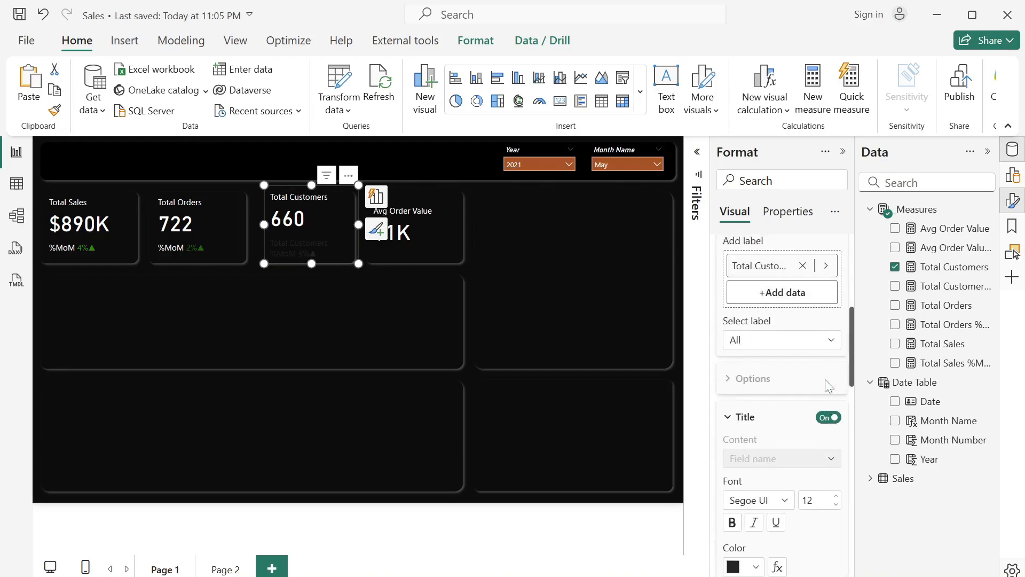
click(807, 345)
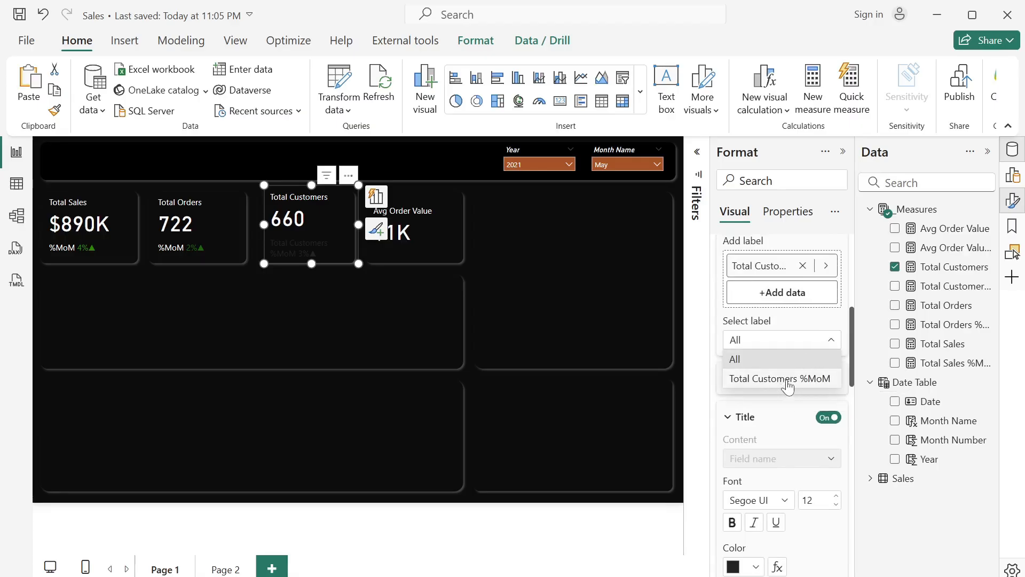
click(788, 380)
click(771, 460)
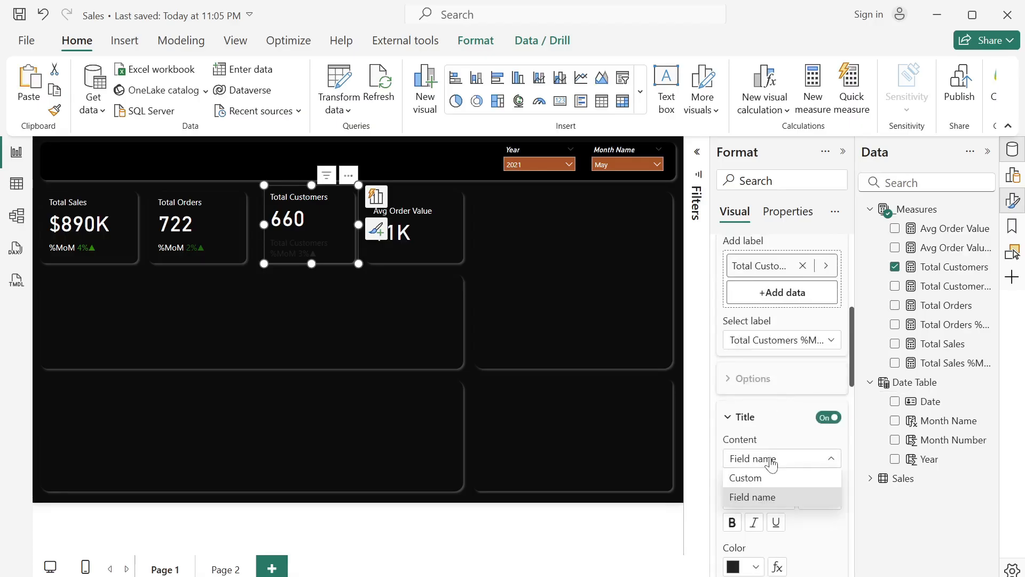
click(771, 479)
scroll(771, 488, down, 4)
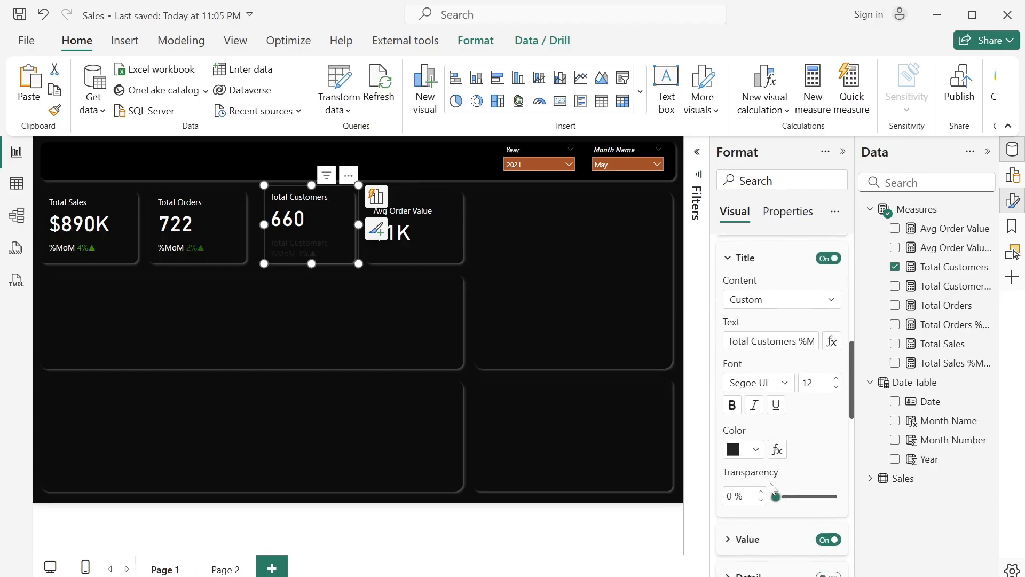
click(796, 304)
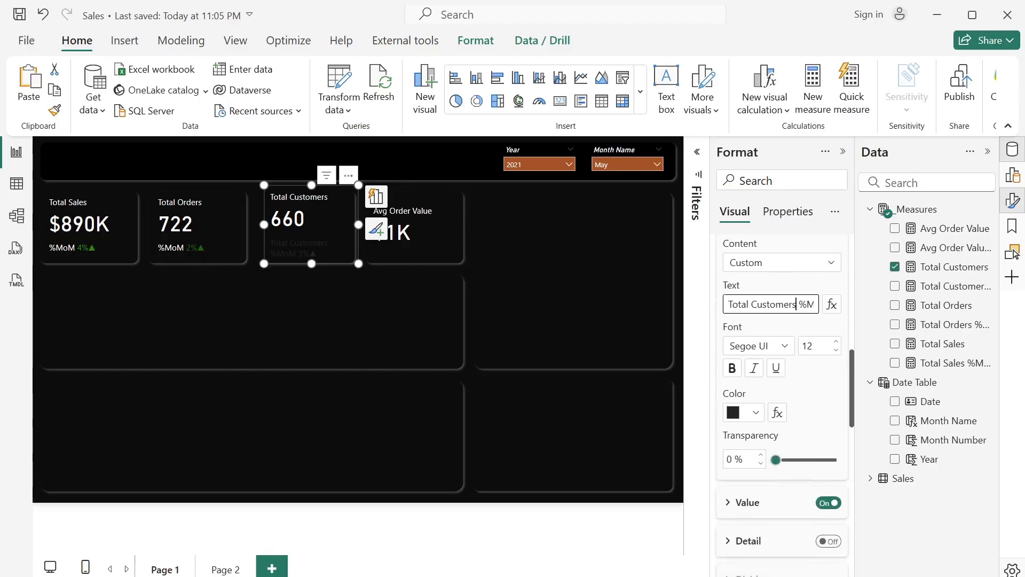
key(BackSpace)
key(BackSpace)
key(BackSpace)
key(BackSpace)
key(BackSpace)
key(BackSpace)
key(BackSpace)
key(BackSpace)
key(BackSpace)
key(BackSpace)
key(BackSpace)
key(BackSpace)
key(BackSpace)
key(BackSpace)
key(BackSpace)
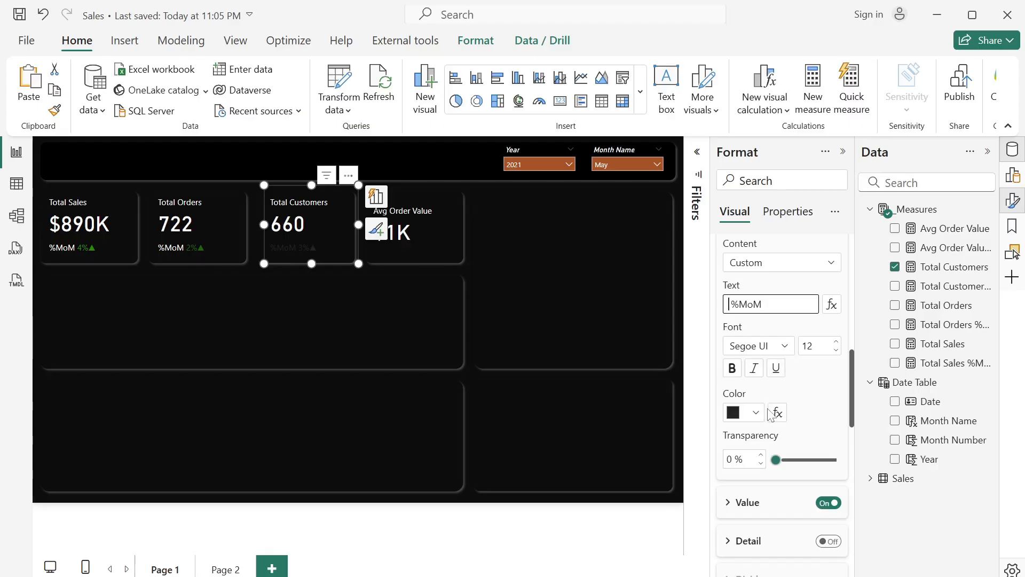
- Set the title color of the Total Customers %MoM reference label to white
scroll(801, 412, down, 2)
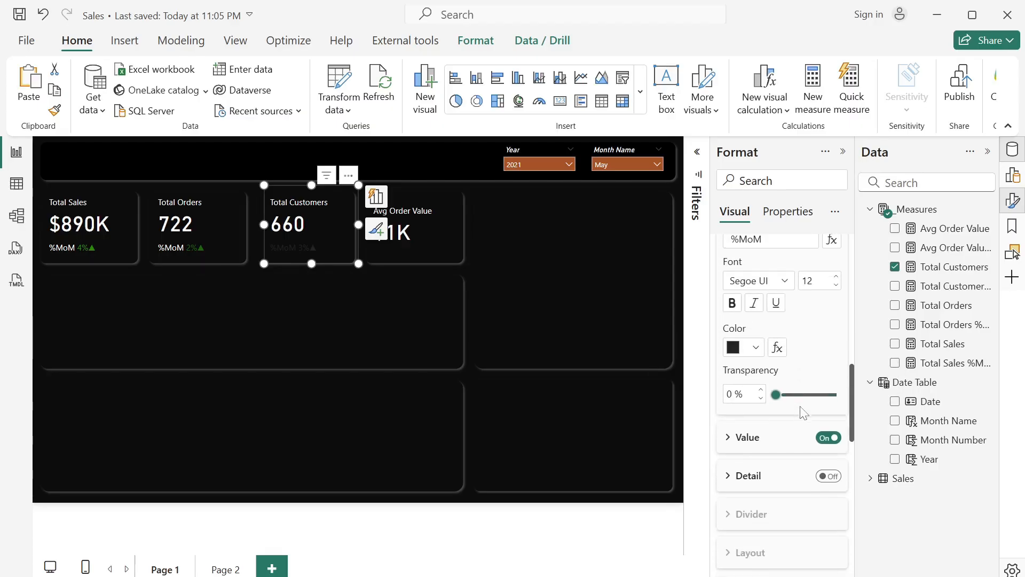
scroll(803, 412, down, 1)
click(727, 407)
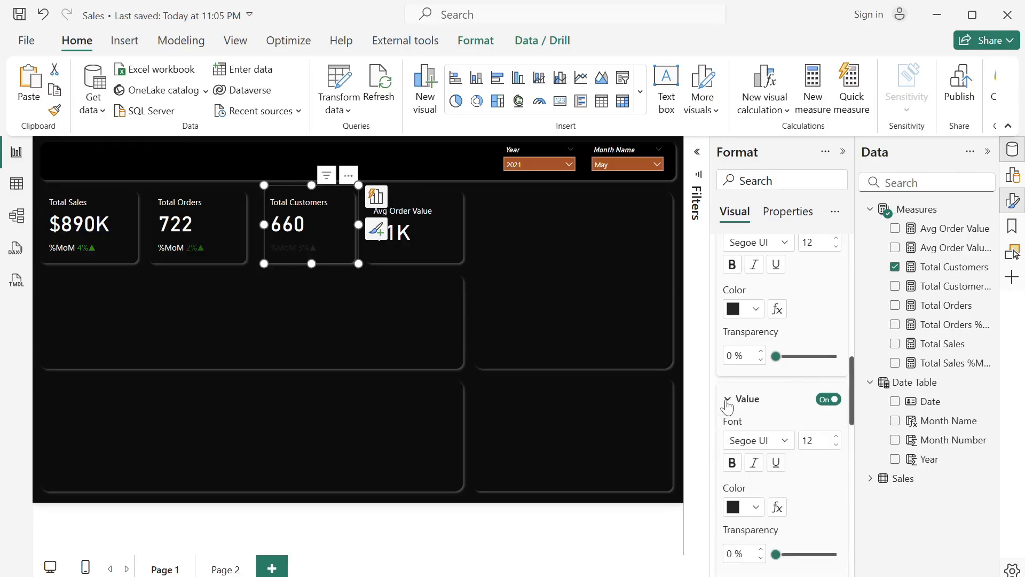
scroll(774, 443, up, 2)
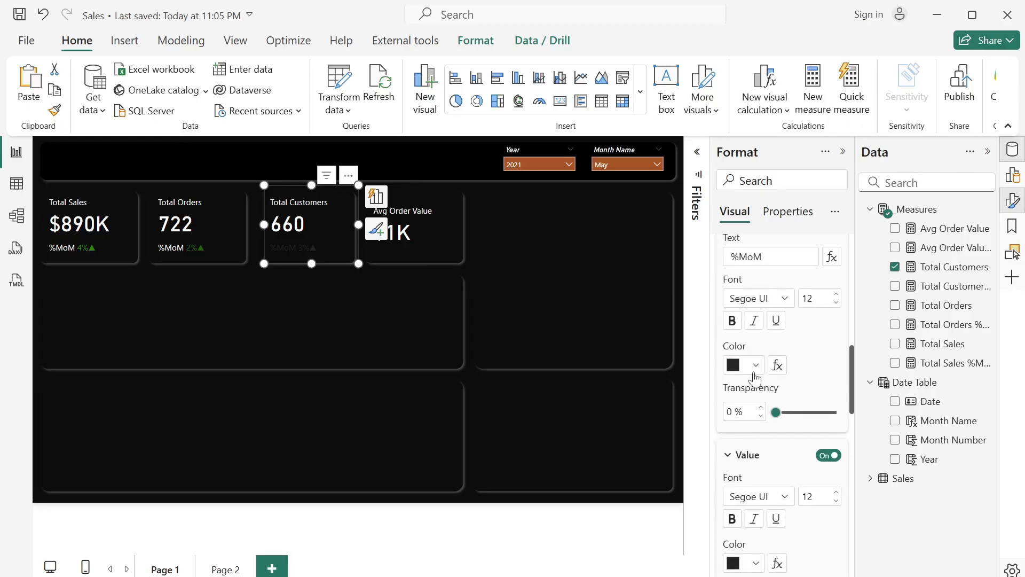
click(755, 371)
click(743, 295)
- Set the reference label value's conditional color to Rules format style based on the Total Customers %MoM measure
scroll(777, 377, down, 7)
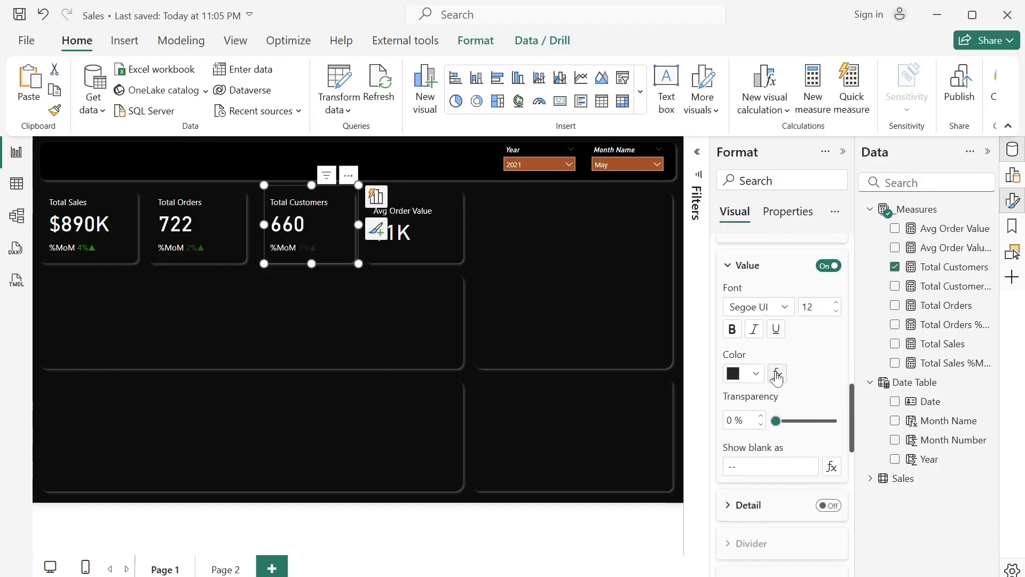
click(777, 374)
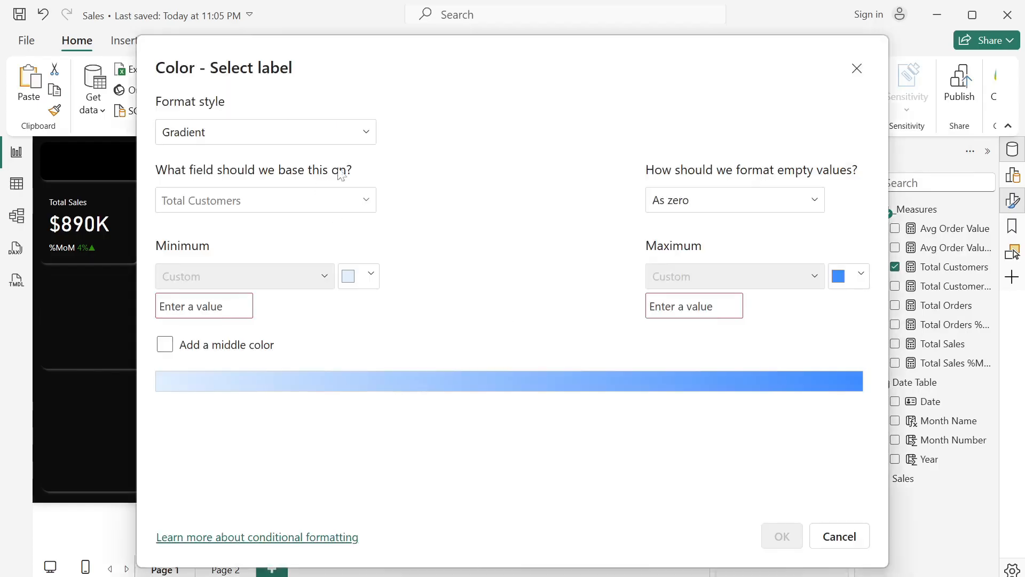
click(336, 200)
click(348, 137)
click(294, 143)
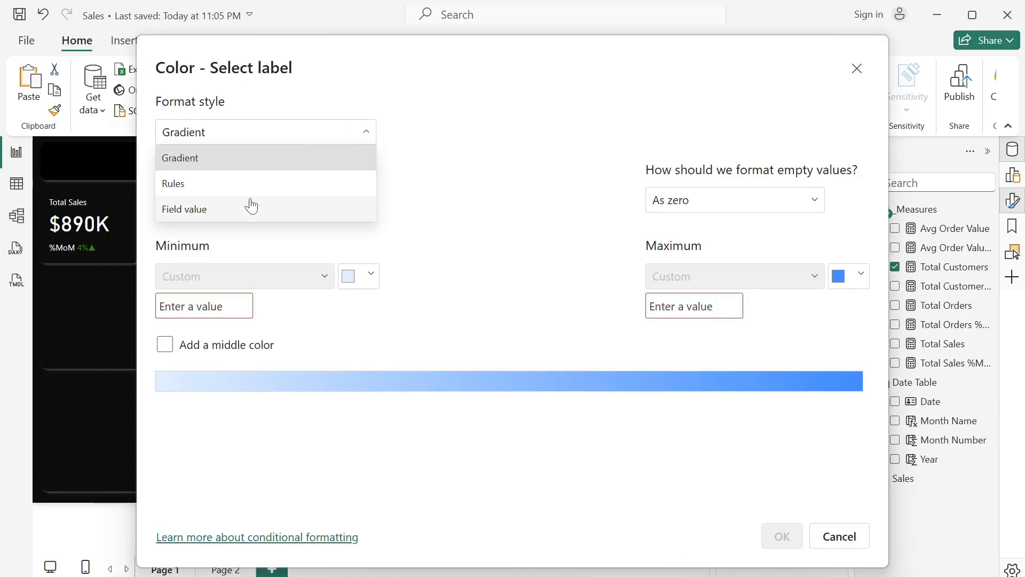
click(265, 192)
click(279, 201)
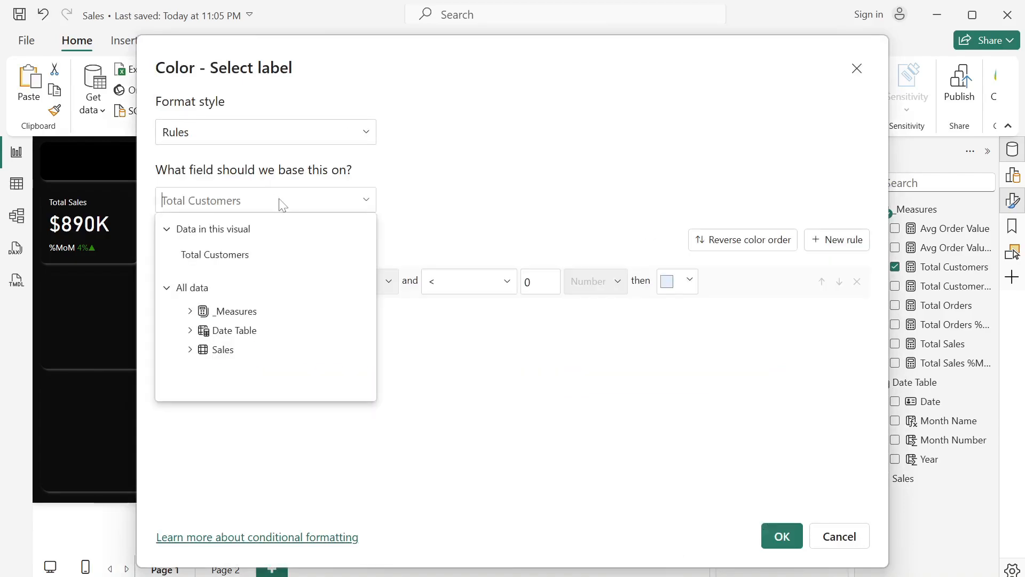
click(191, 314)
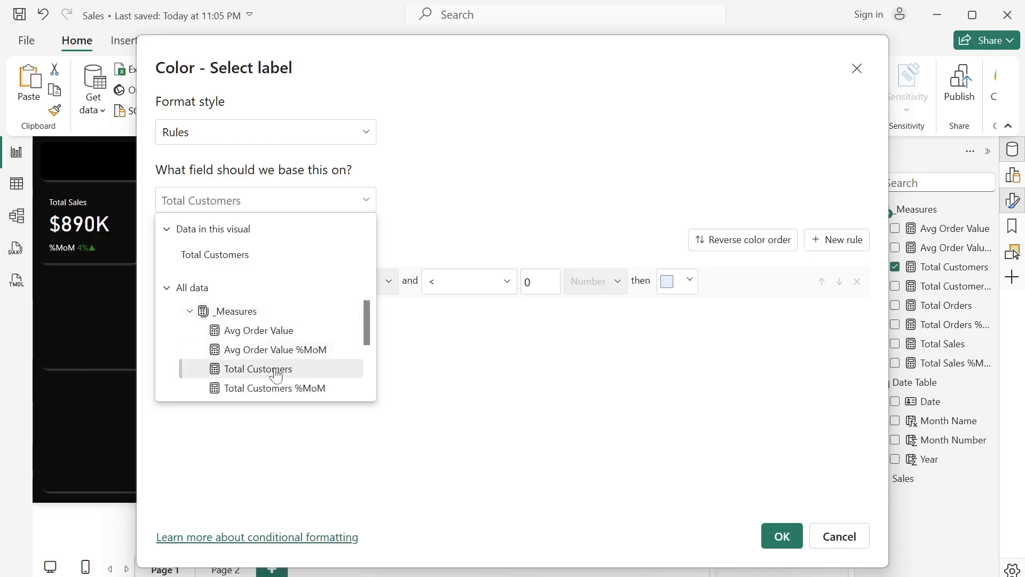
click(284, 396)
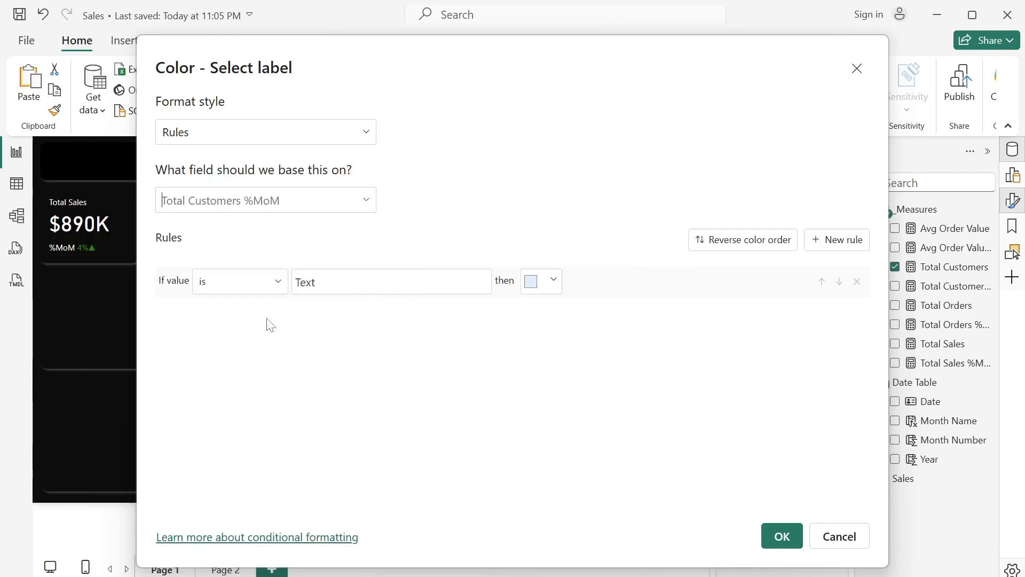
- Define the first color rule so that Total Customers %MoM values containing ▲ are shown in dark green #006E0B
click(265, 281)
click(267, 310)
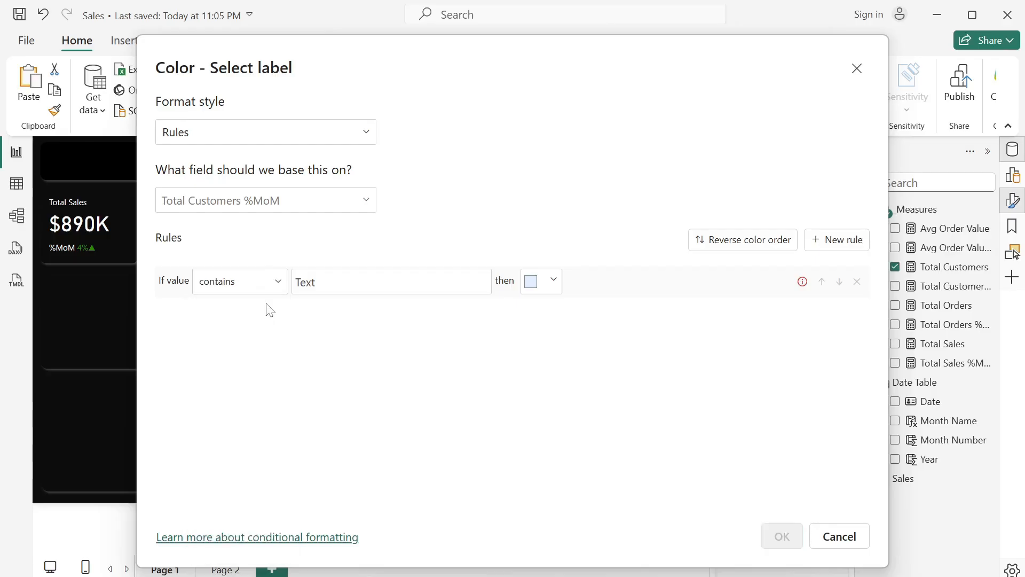
click(335, 282)
key(super+period)
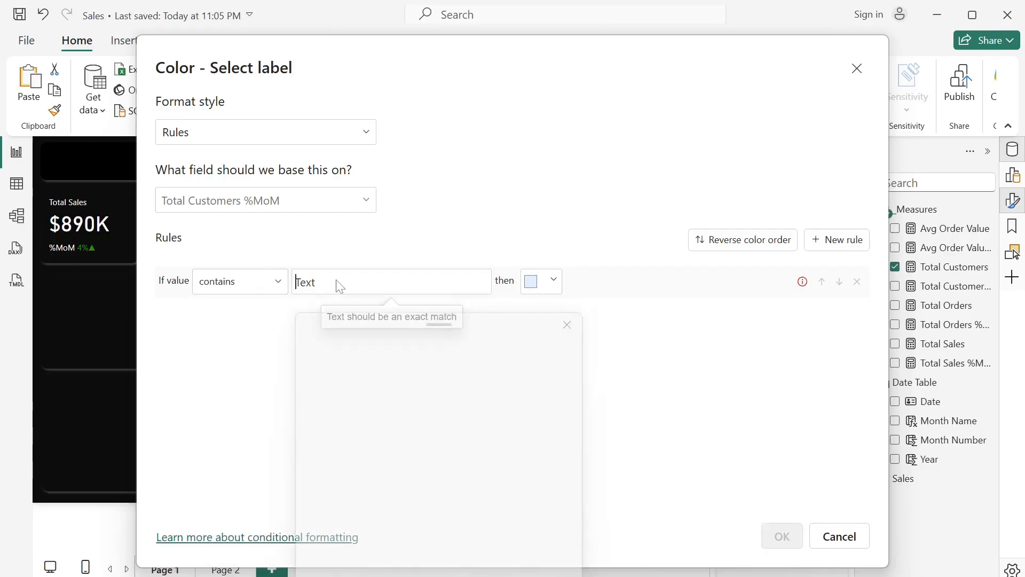
click(455, 339)
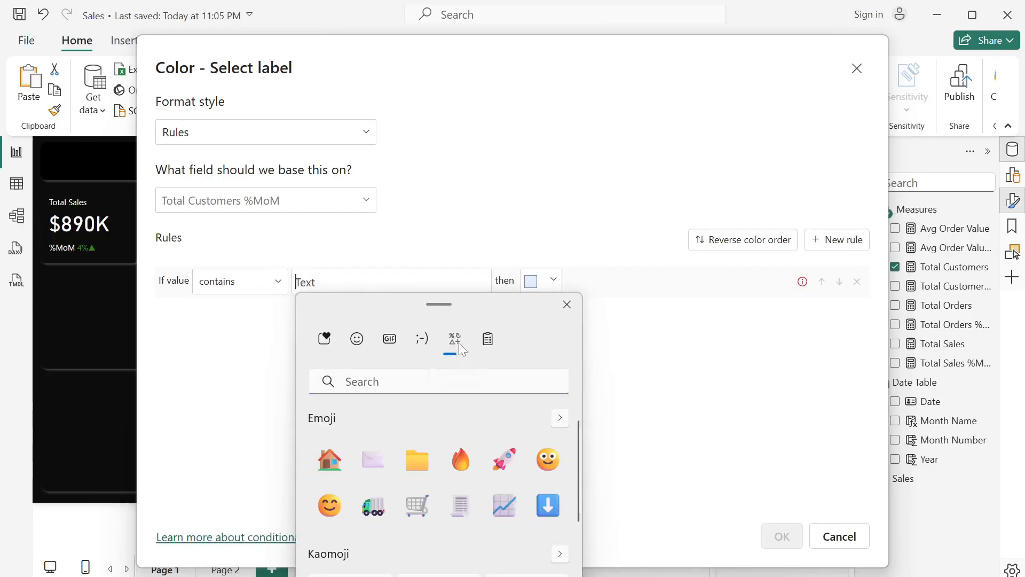
click(372, 423)
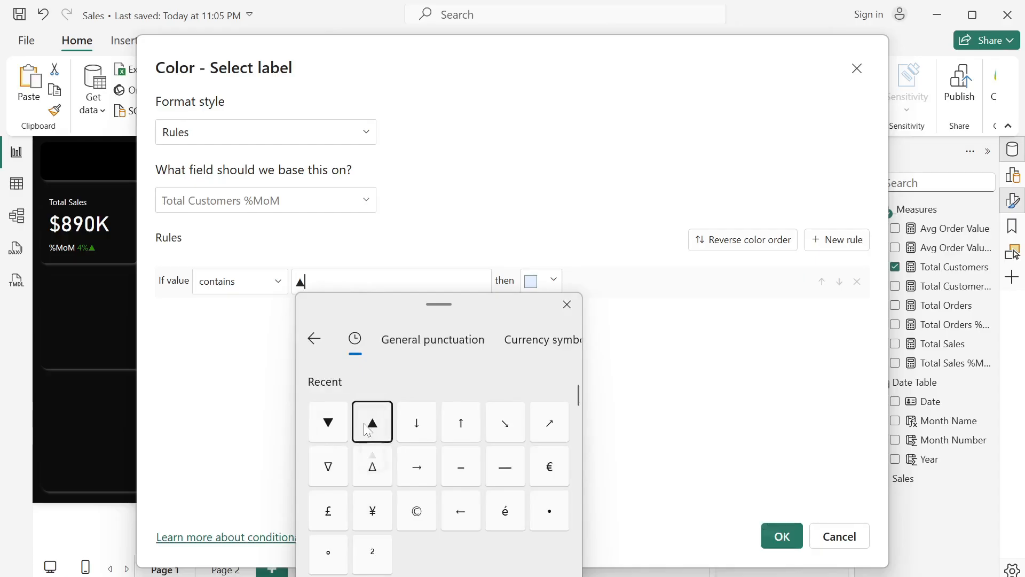
click(546, 292)
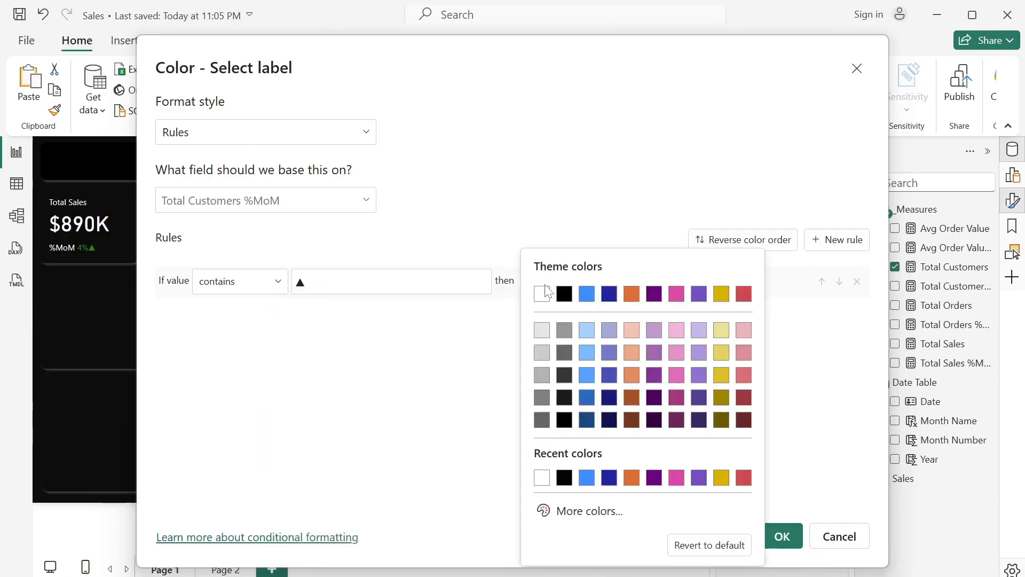
click(589, 511)
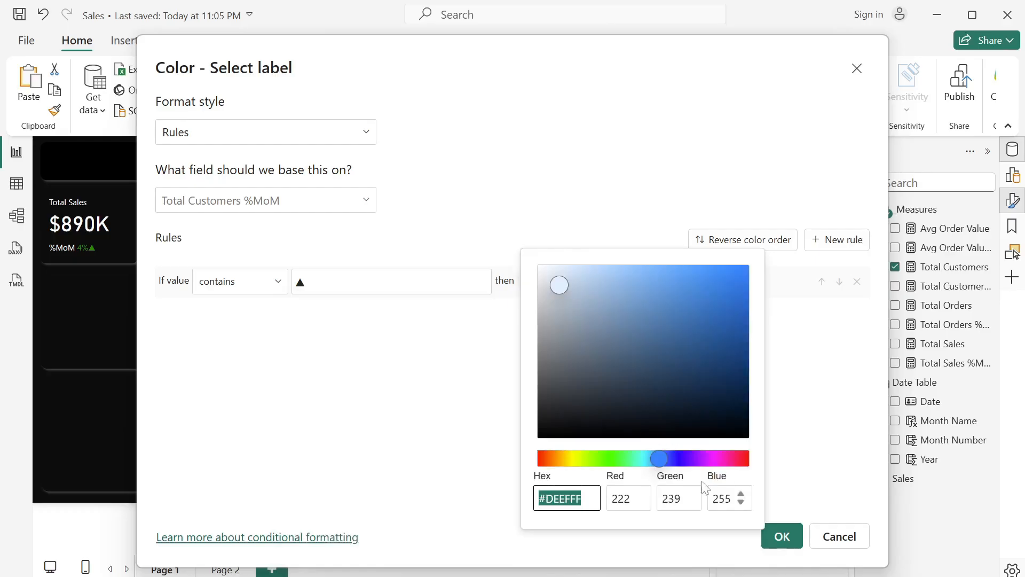
click(610, 459)
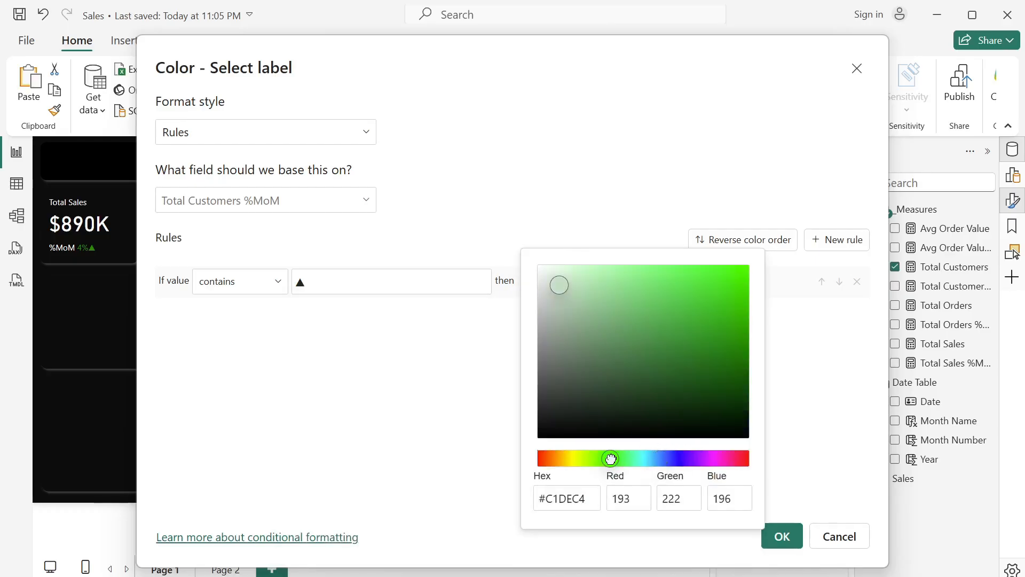
click(748, 367)
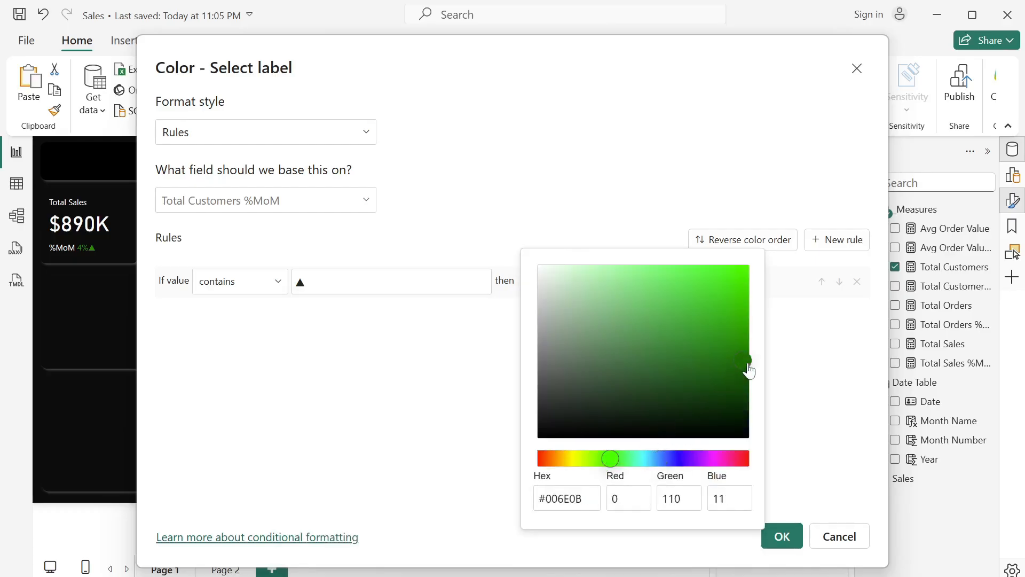
- Add a second color rule showing Total Customers %MoM values containing ▼ in the theme's red, and apply the rules
click(853, 249)
click(852, 247)
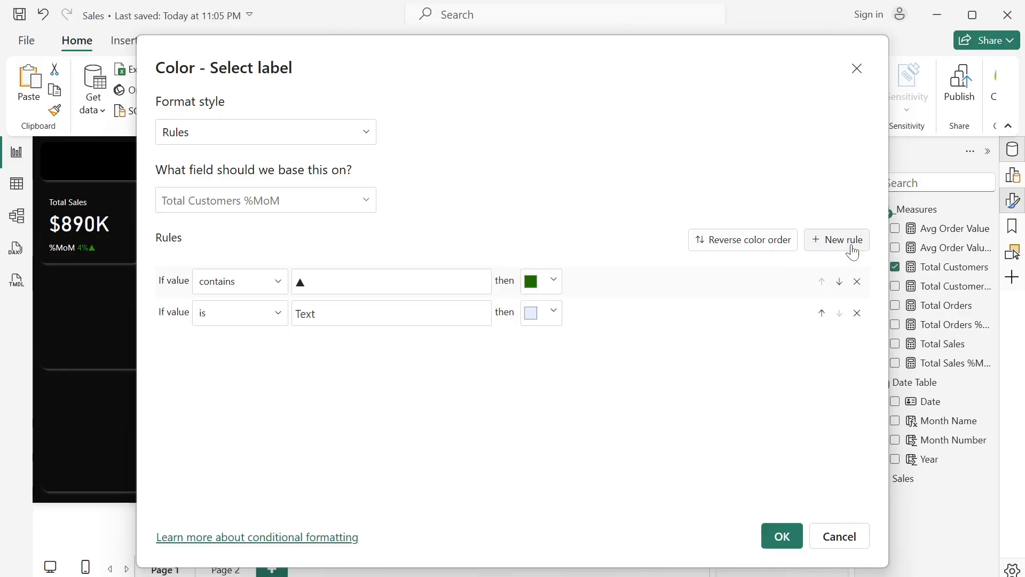
click(247, 324)
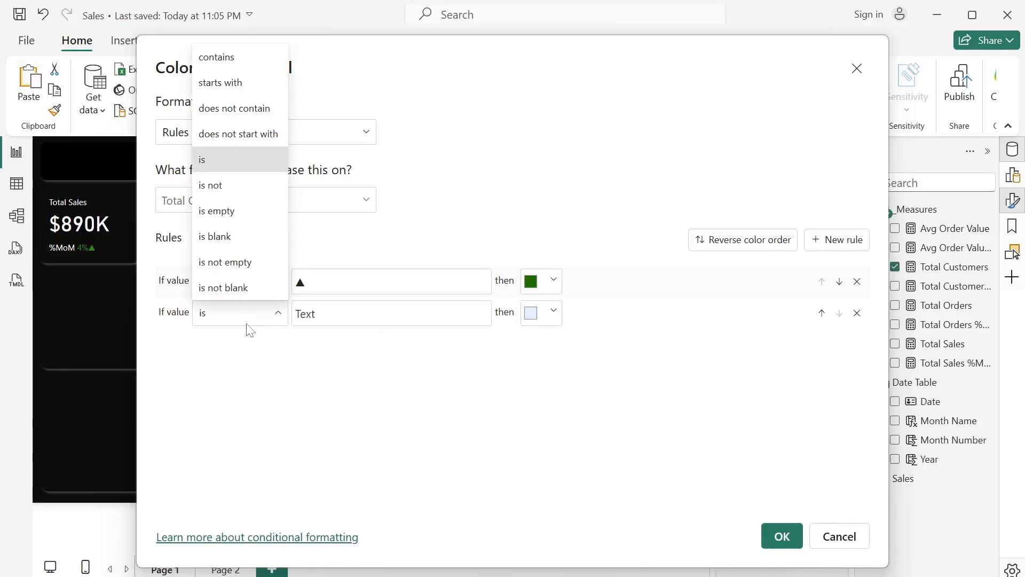
click(252, 70)
click(382, 314)
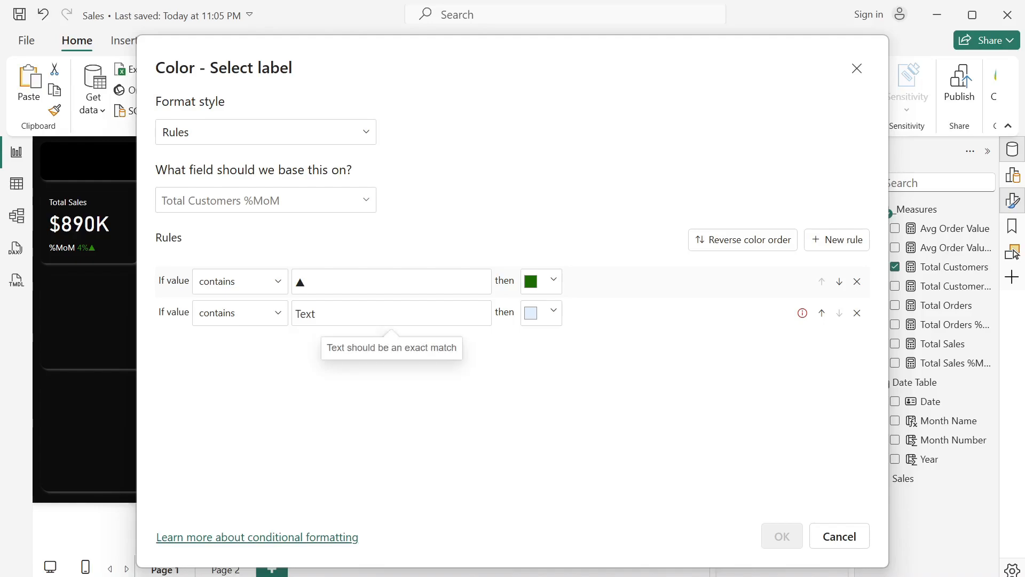
key(super+period)
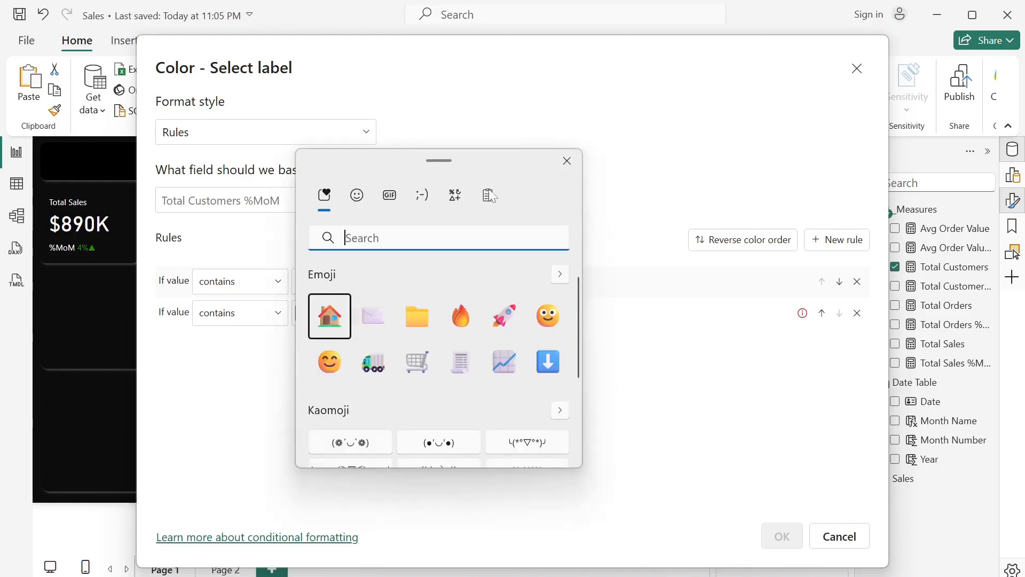
click(451, 195)
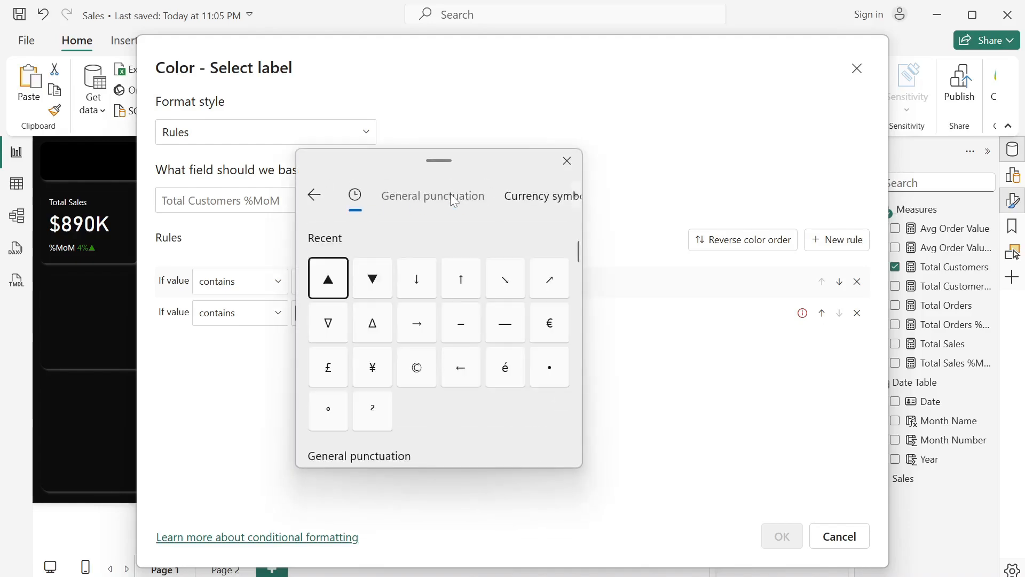
click(372, 278)
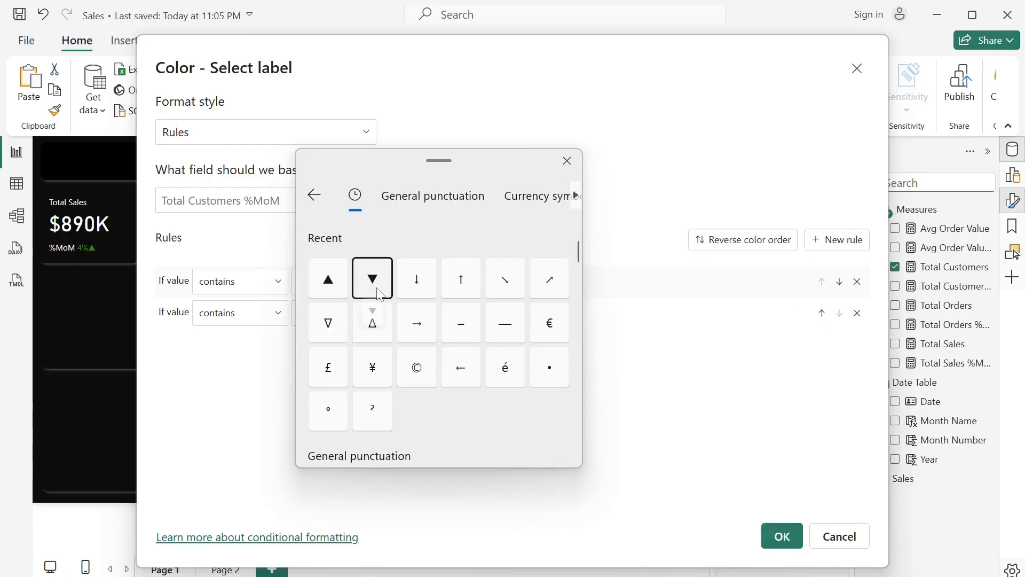
click(638, 344)
click(552, 314)
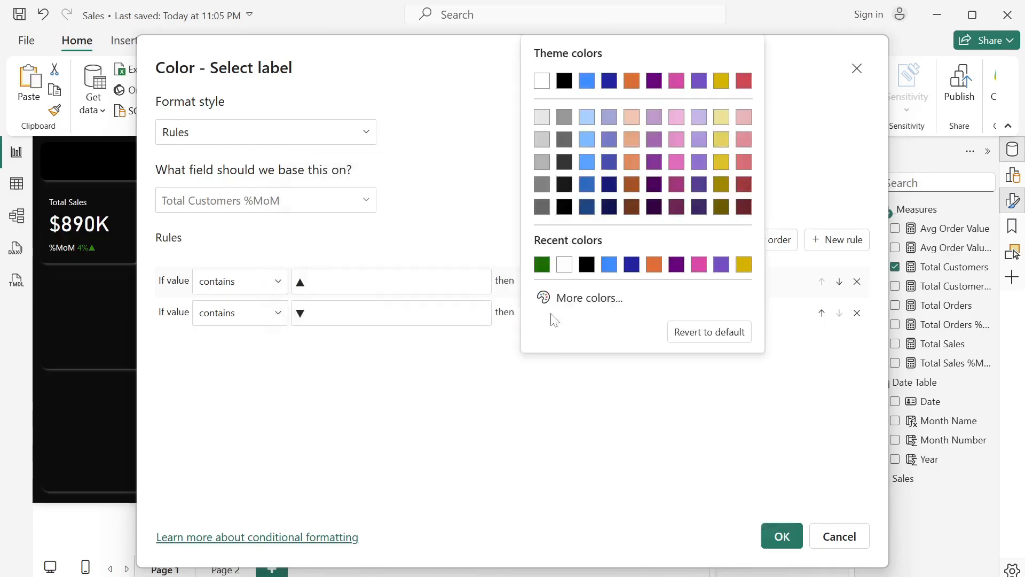
click(743, 81)
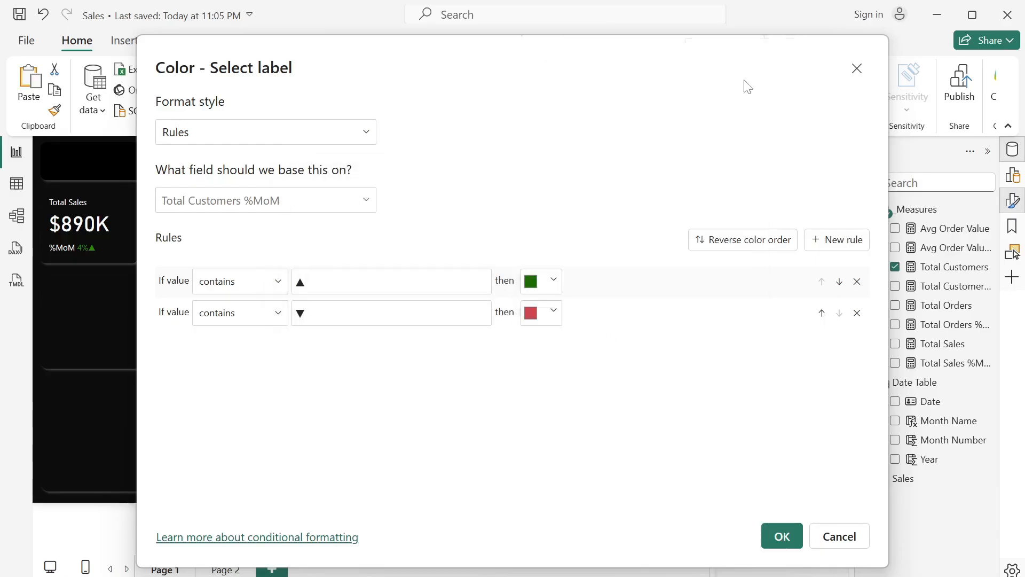
click(777, 536)
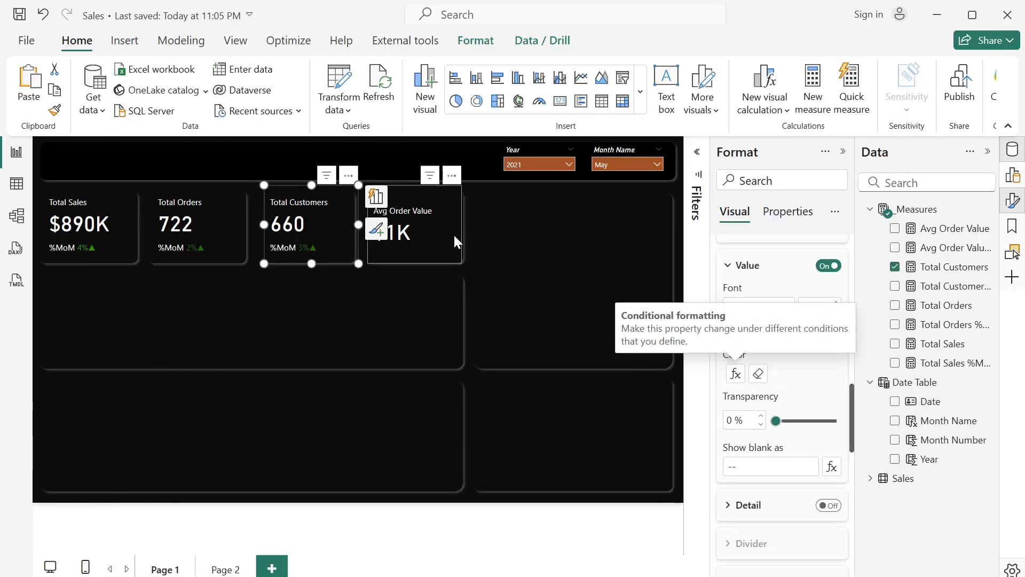
- Add the Avg Order Value %MoM measure as a reference label on the Avg Order Value card
click(436, 230)
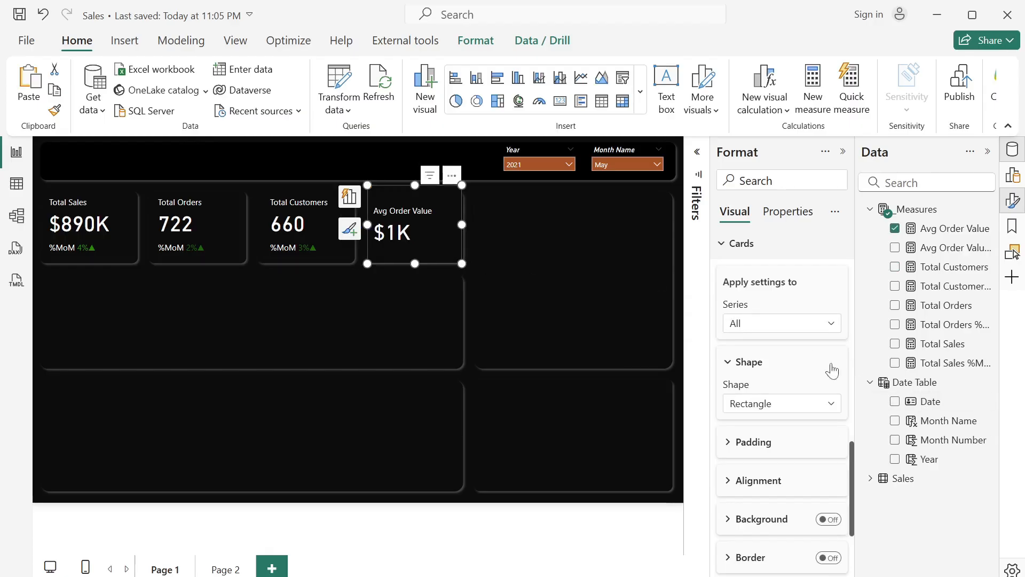
scroll(801, 372, down, 1)
scroll(803, 372, down, 3)
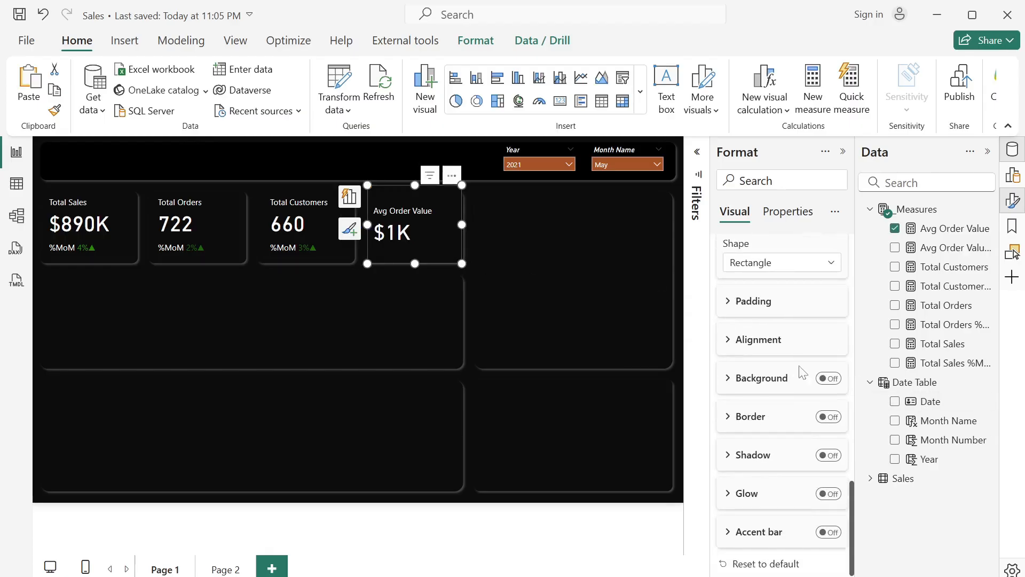
scroll(803, 372, up, 6)
scroll(801, 371, up, 8)
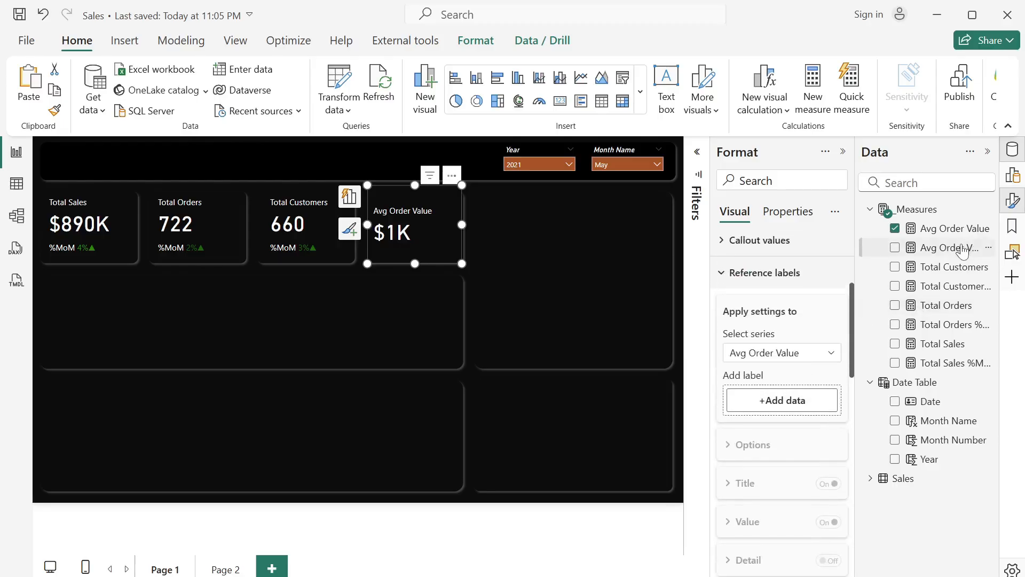
drag(959, 248, 802, 398)
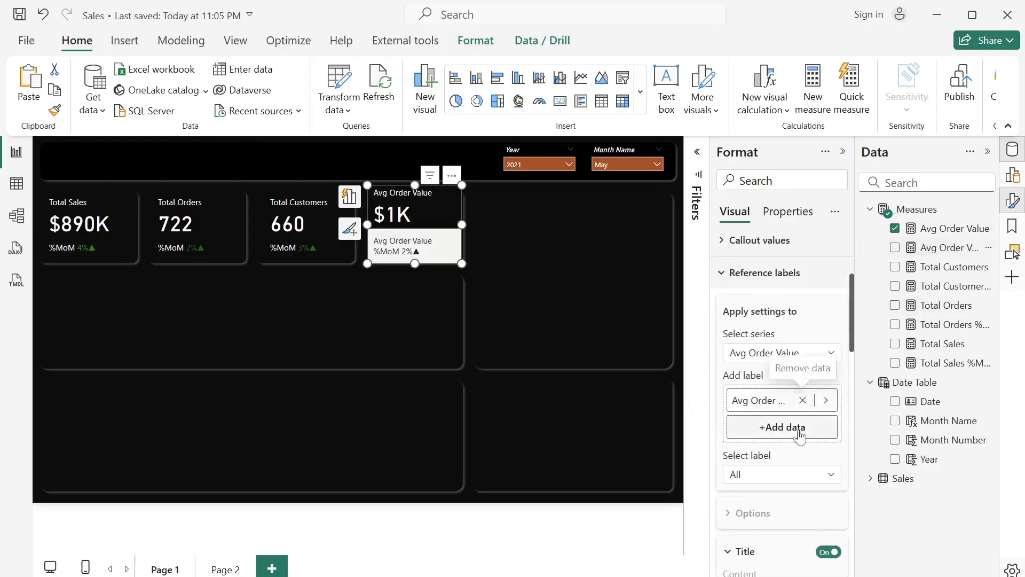
- Turn off the divider and background of the Avg Order Value card's reference label
scroll(812, 427, down, 7)
scroll(814, 427, down, 2)
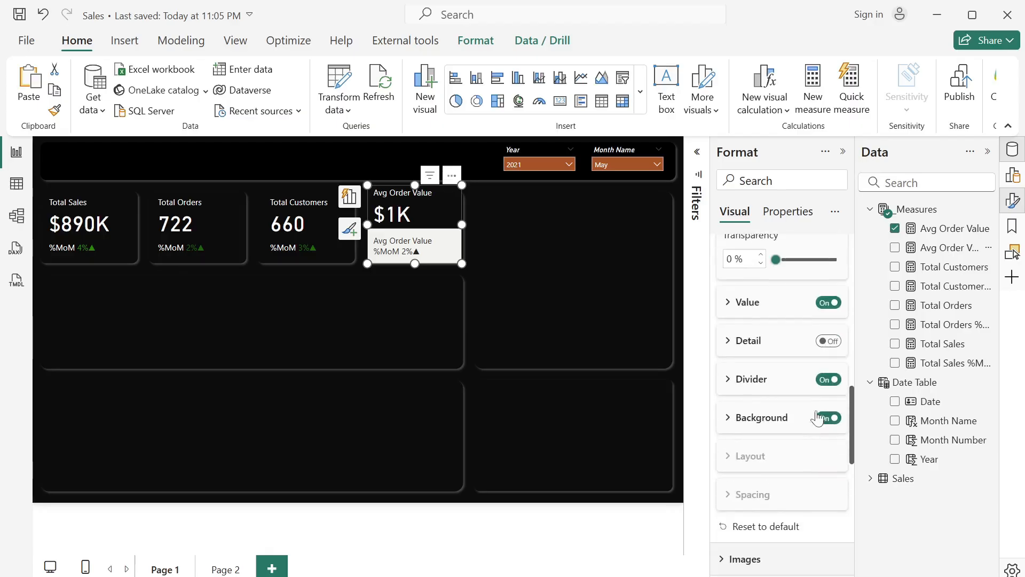
scroll(826, 388, up, 8)
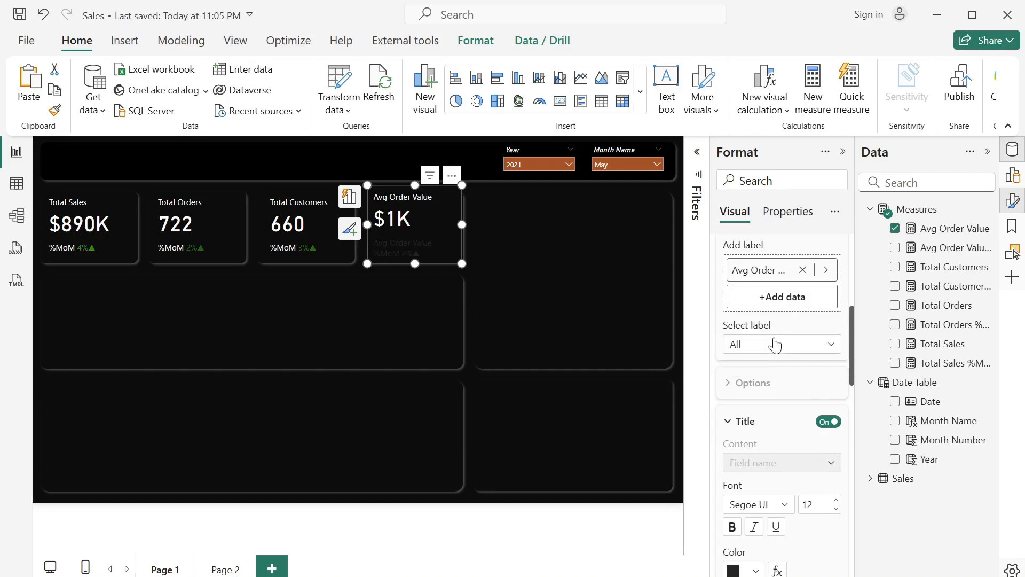
- Give the Avg Order Value %MoM reference label a custom title reading %MoM and color the title white
click(775, 345)
scroll(778, 389, down, 3)
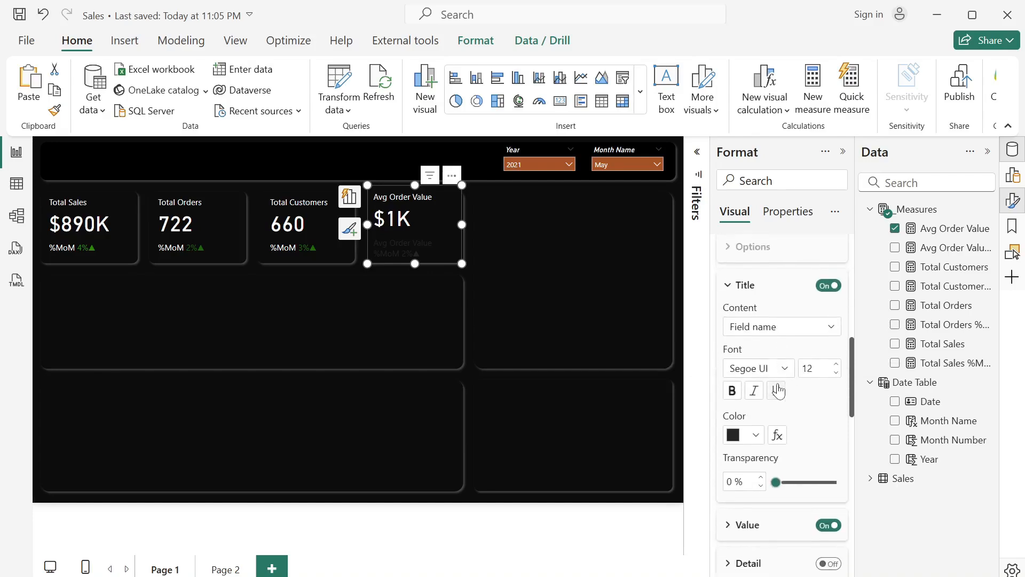
click(787, 327)
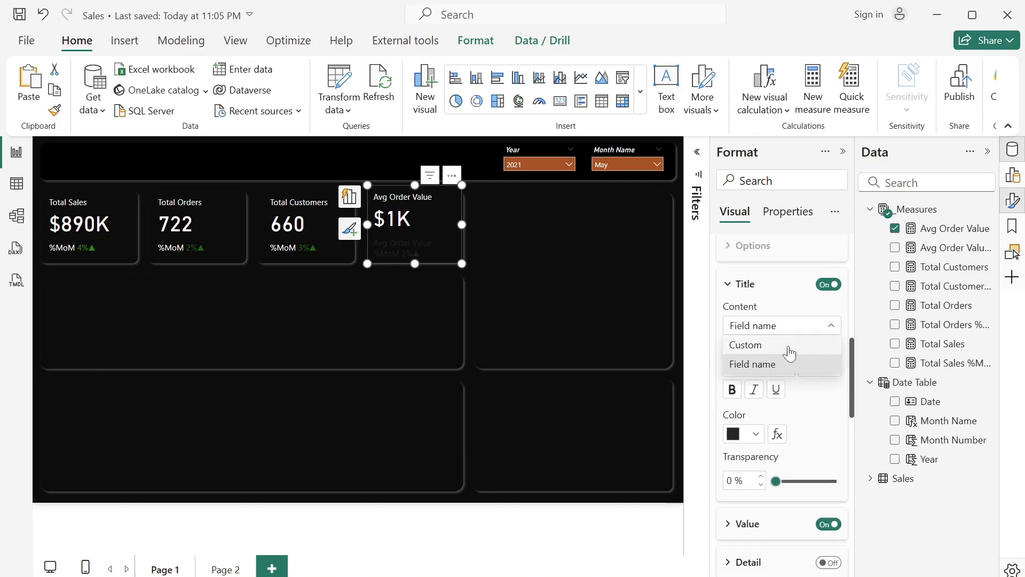
click(789, 346)
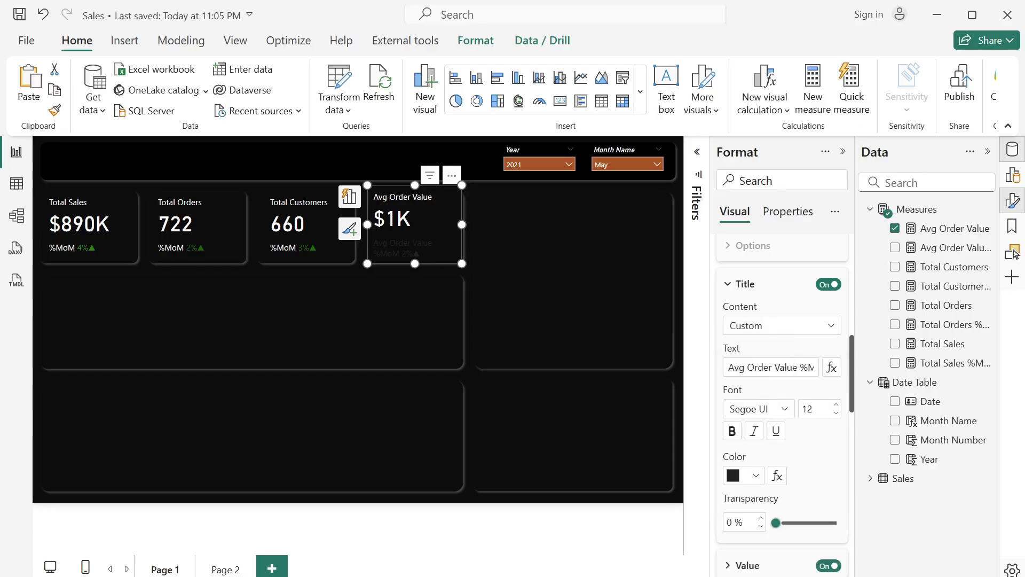
click(797, 367)
key(BackSpace)
key(BackSpace)
key(BackSpace)
key(BackSpace)
key(BackSpace)
key(BackSpace)
key(BackSpace)
key(BackSpace)
key(BackSpace)
key(BackSpace)
key(BackSpace)
key(BackSpace)
key(BackSpace)
key(BackSpace)
key(BackSpace)
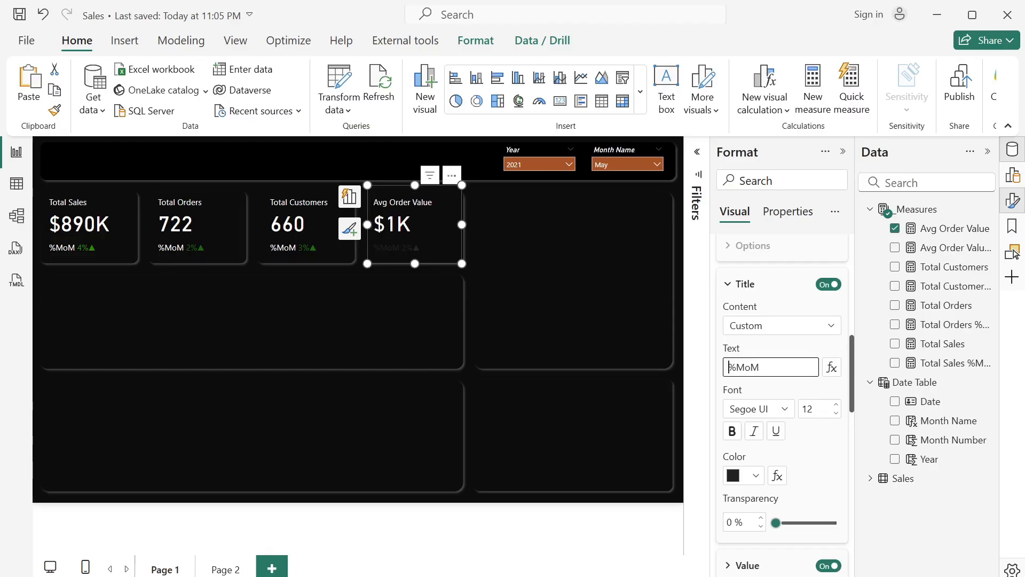
click(756, 475)
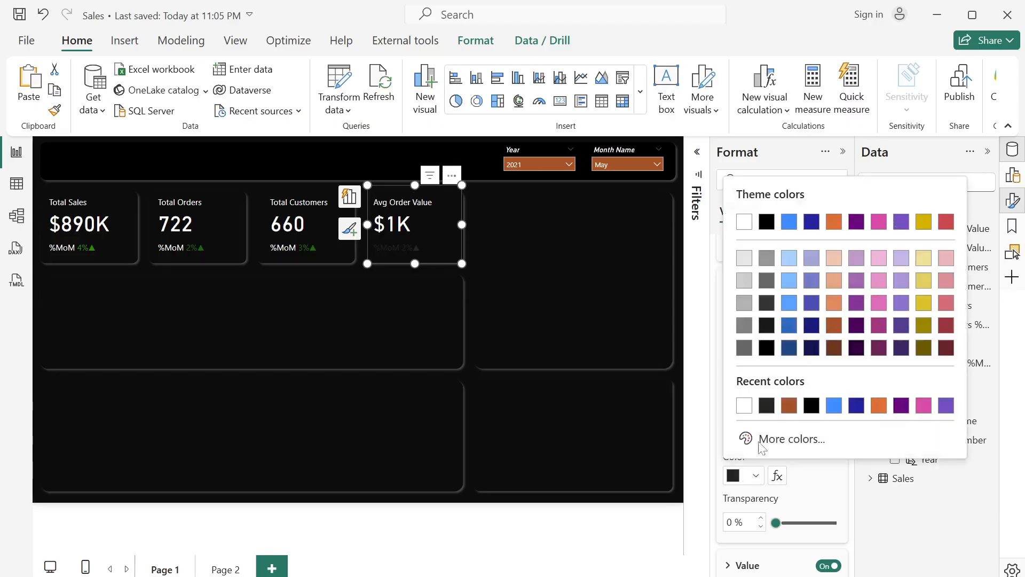
click(745, 407)
- Set the reference label value's conditional color to Rules format style based on the Avg Order Value %MoM measure
scroll(753, 428, down, 3)
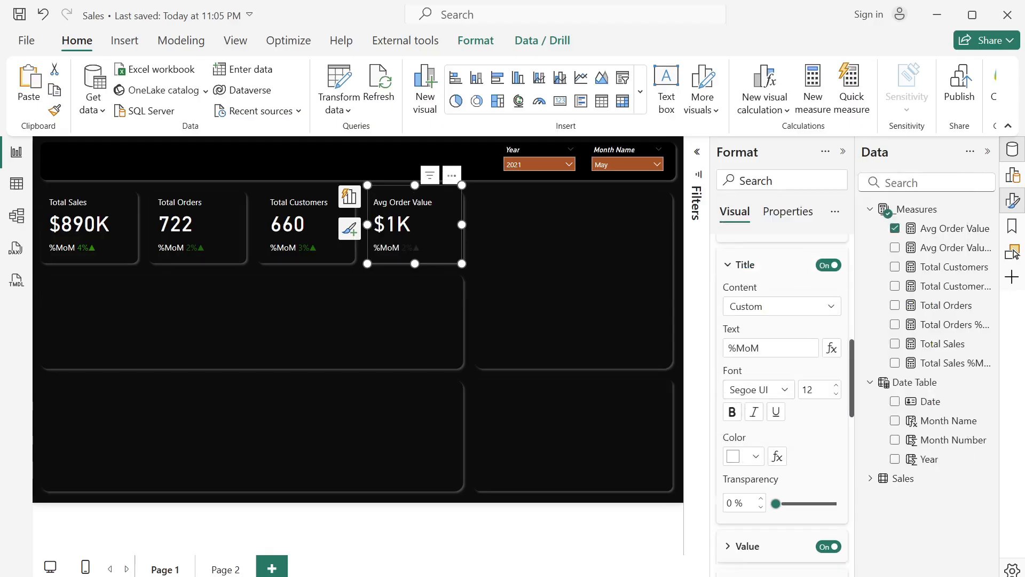
scroll(743, 464, down, 1)
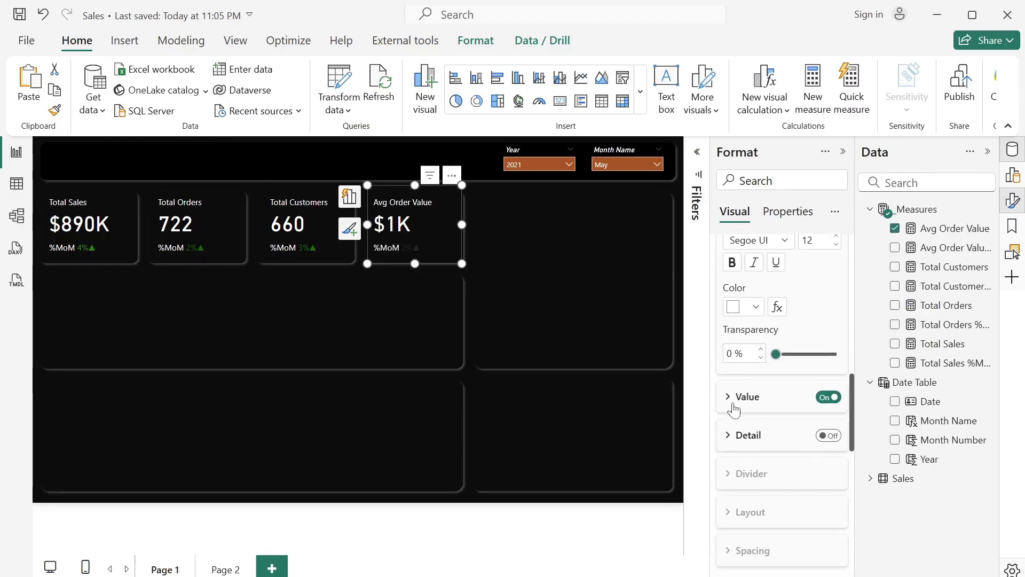
click(734, 405)
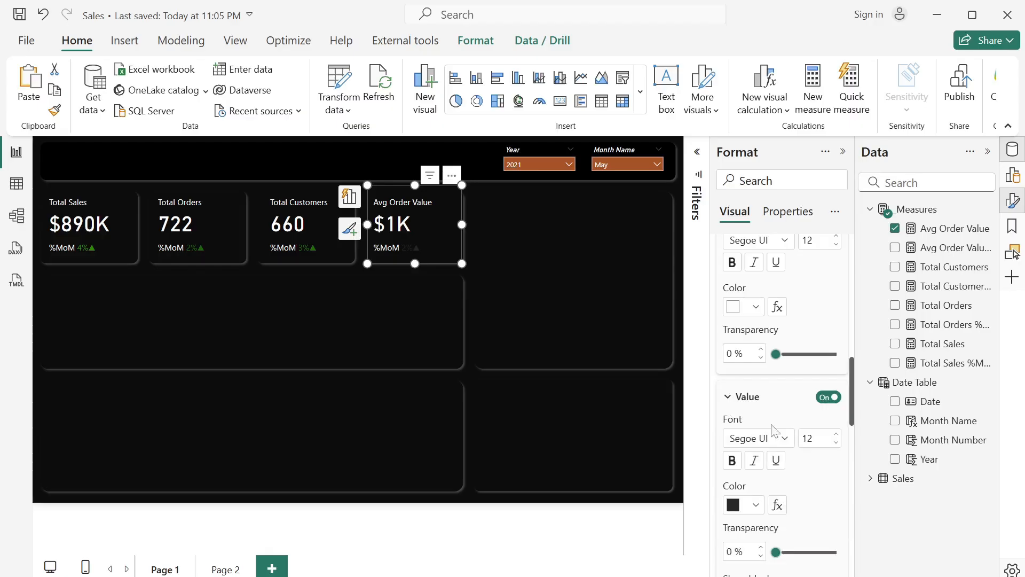
click(777, 504)
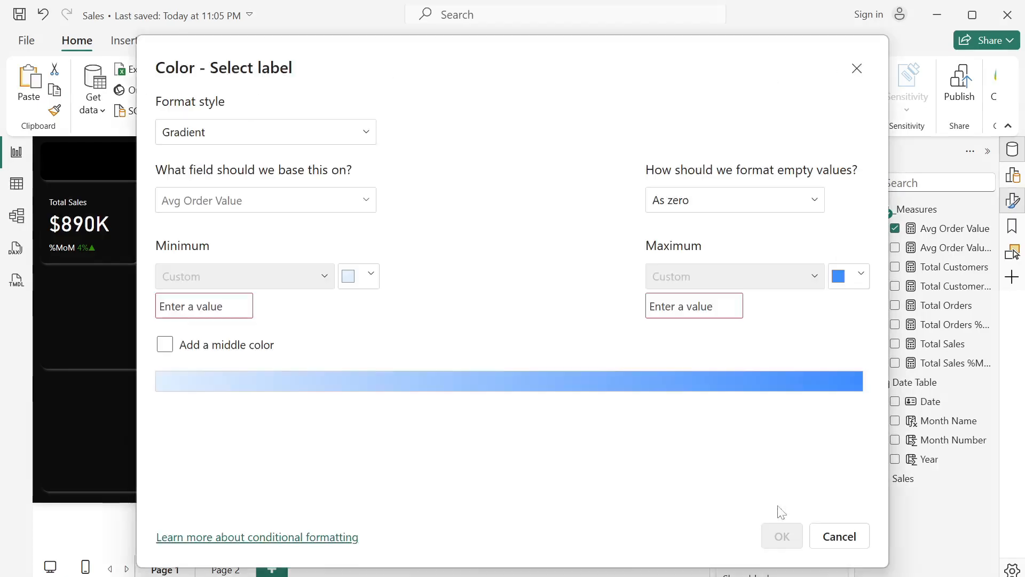
click(328, 141)
click(218, 186)
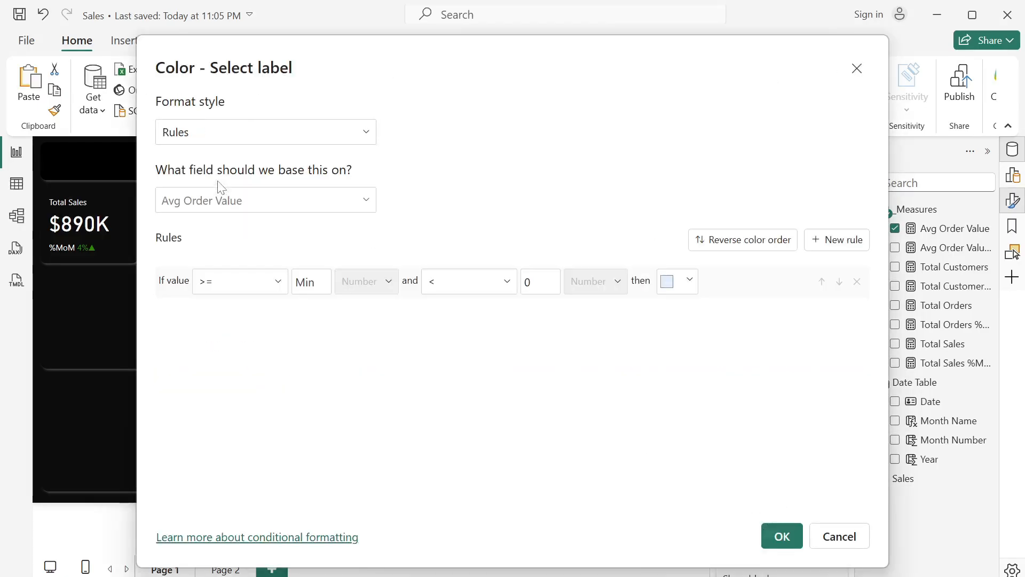
click(254, 201)
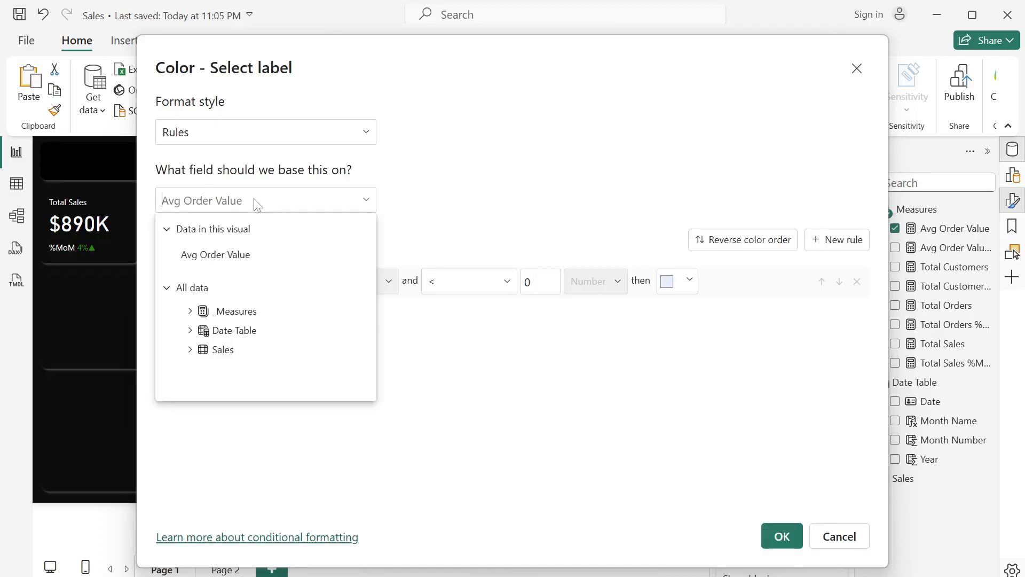
click(191, 316)
click(264, 353)
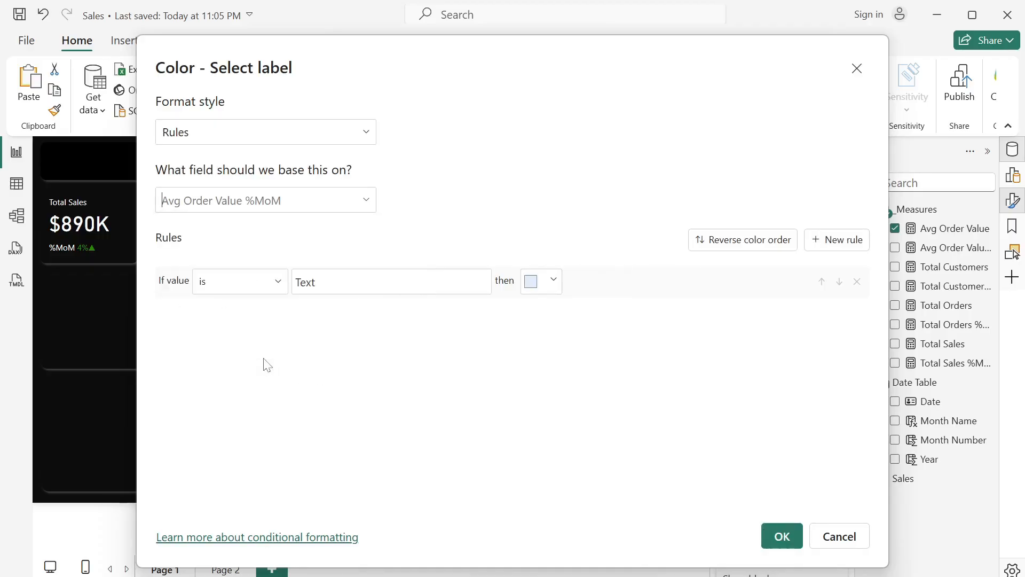
- Define the first color rule so that Avg Order Value %MoM values containing ▼ are shown in the theme's red
click(274, 284)
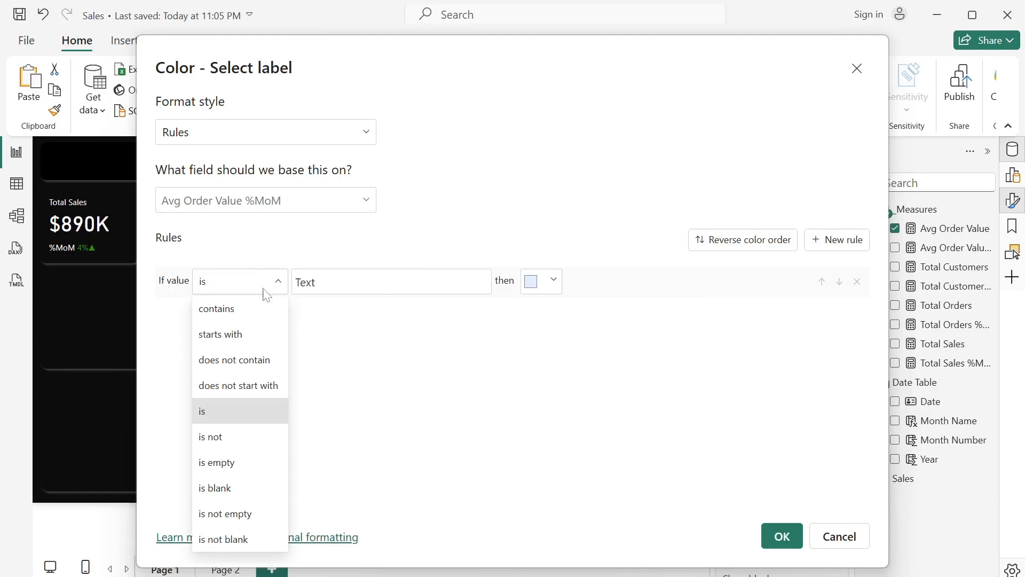
click(243, 306)
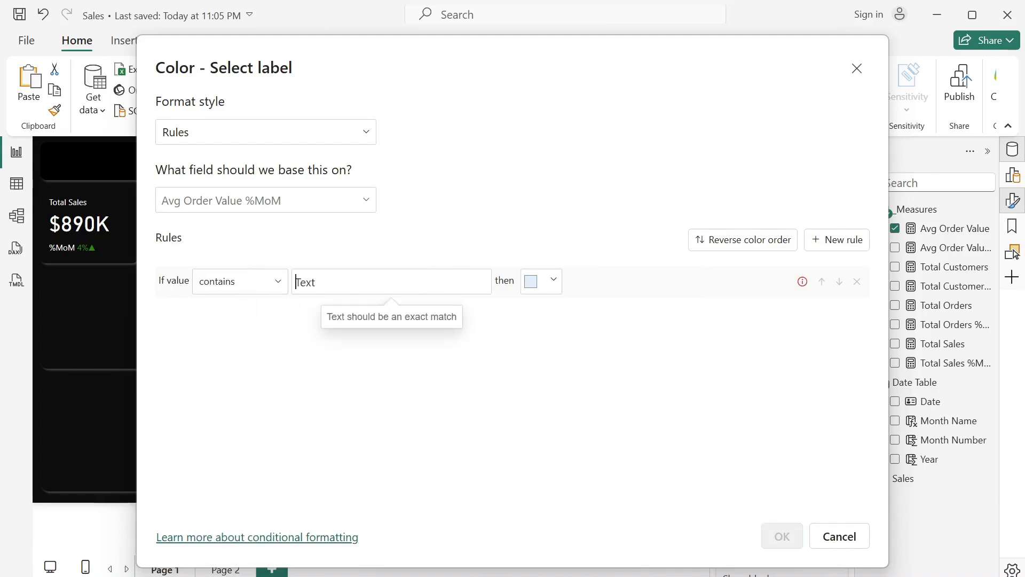
key(super+period)
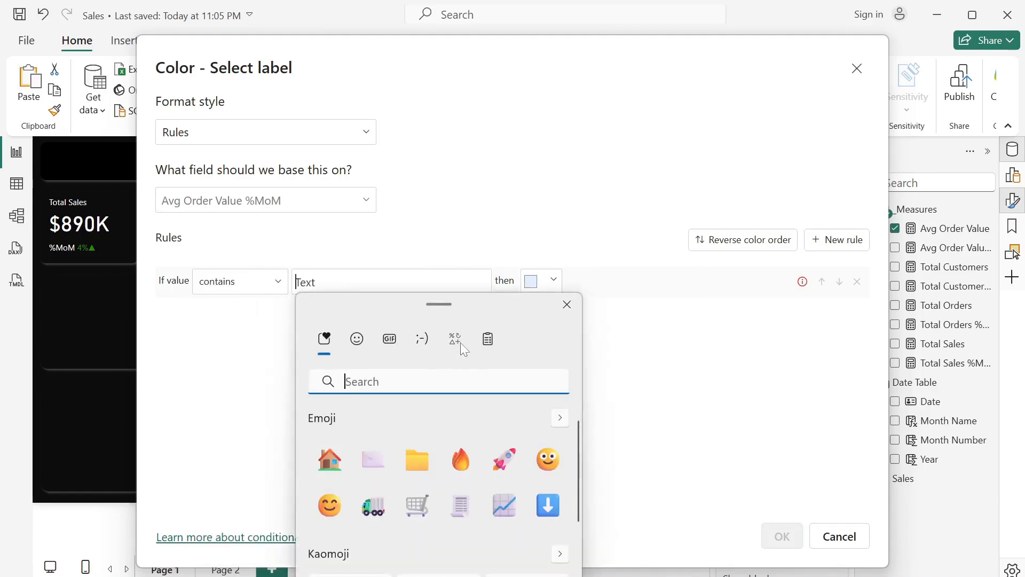
click(460, 342)
click(327, 423)
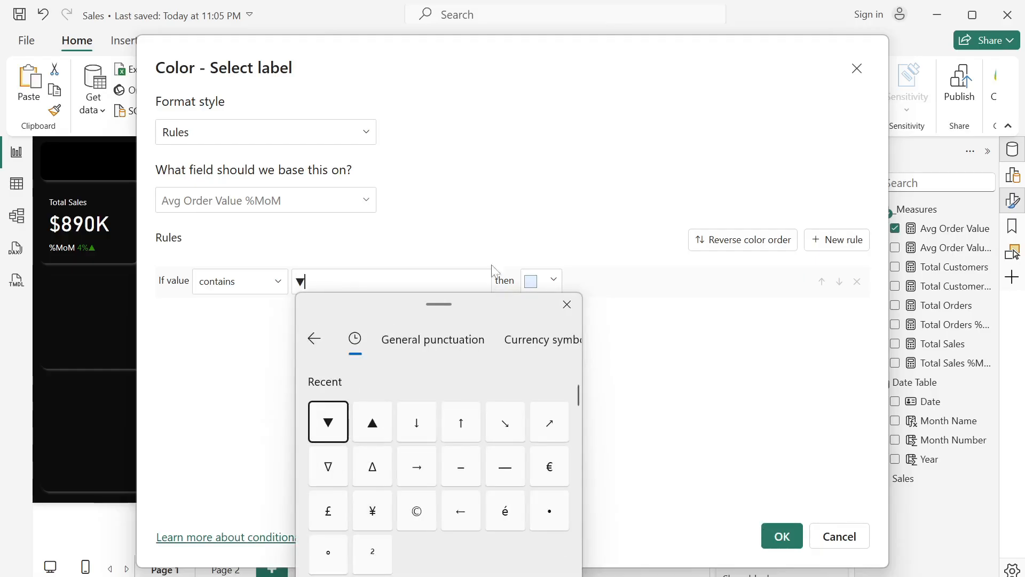
click(545, 281)
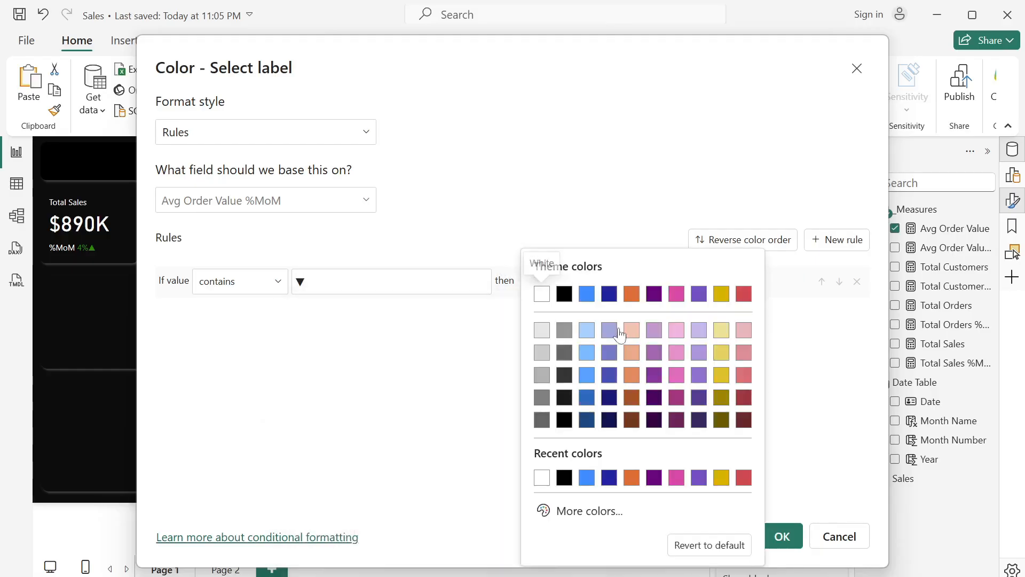
click(744, 294)
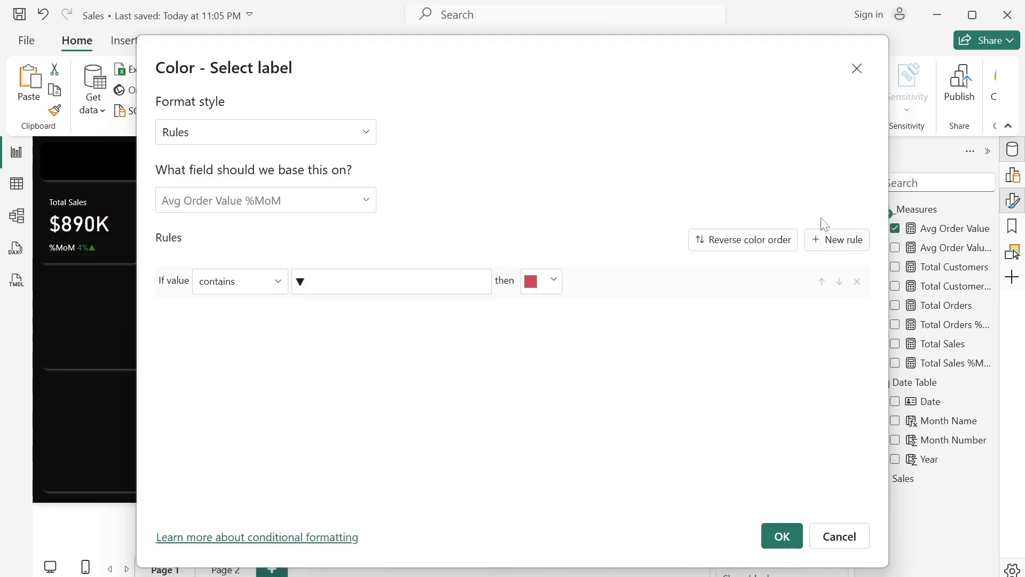
- Add a second color rule that matches Avg Order Value %MoM values containing ▲
click(814, 247)
click(259, 320)
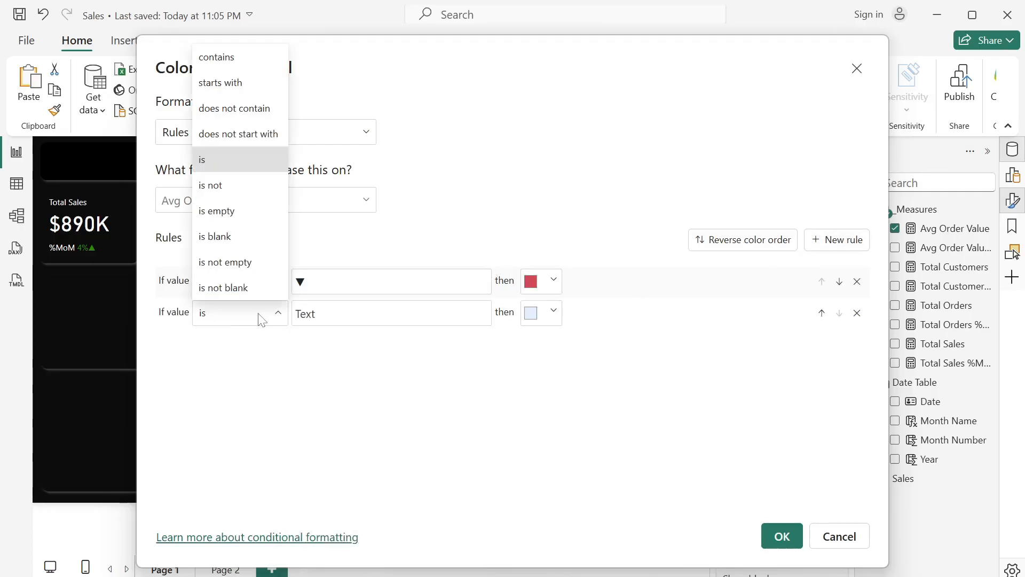
click(235, 57)
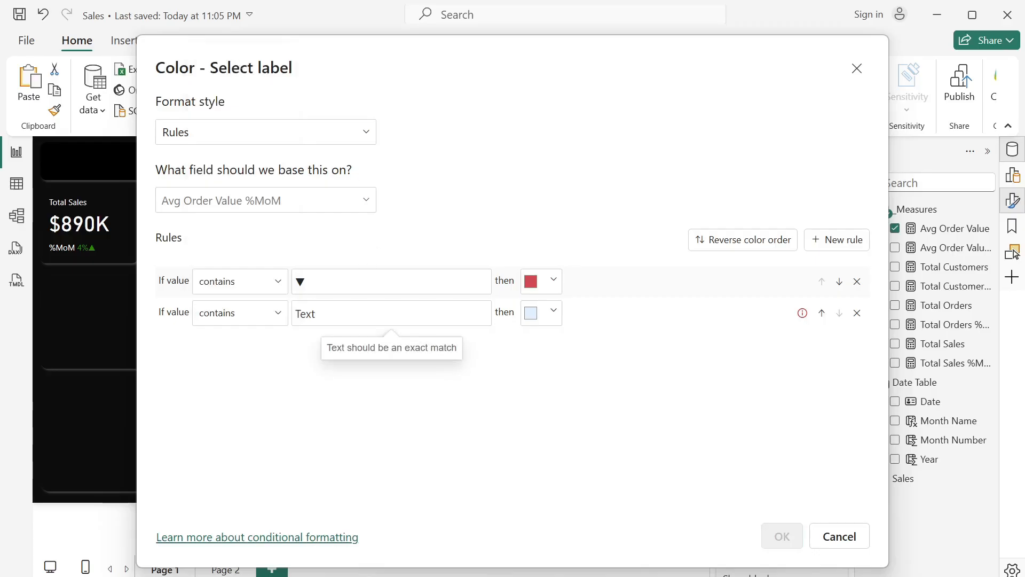
key(super+period)
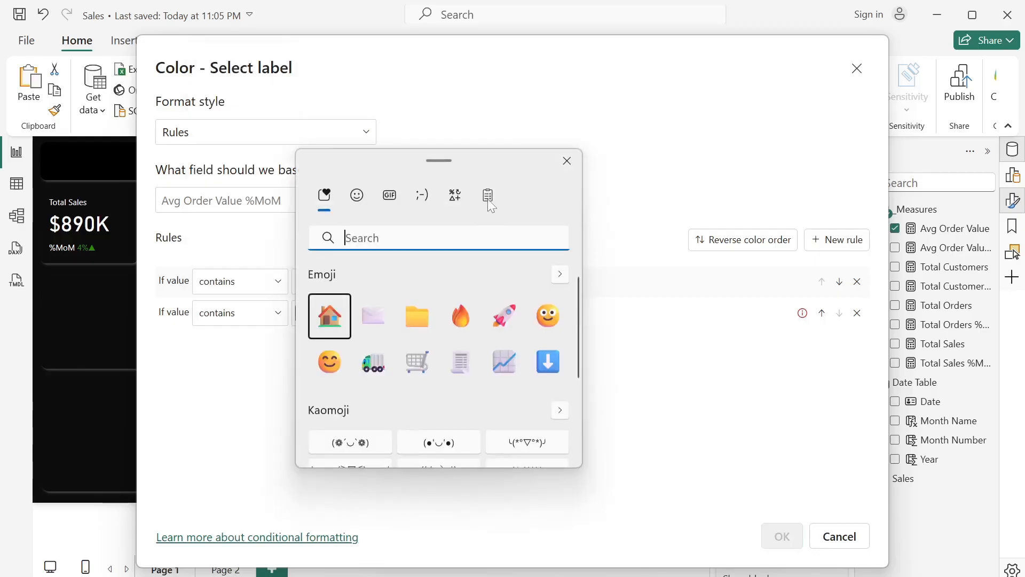
click(456, 194)
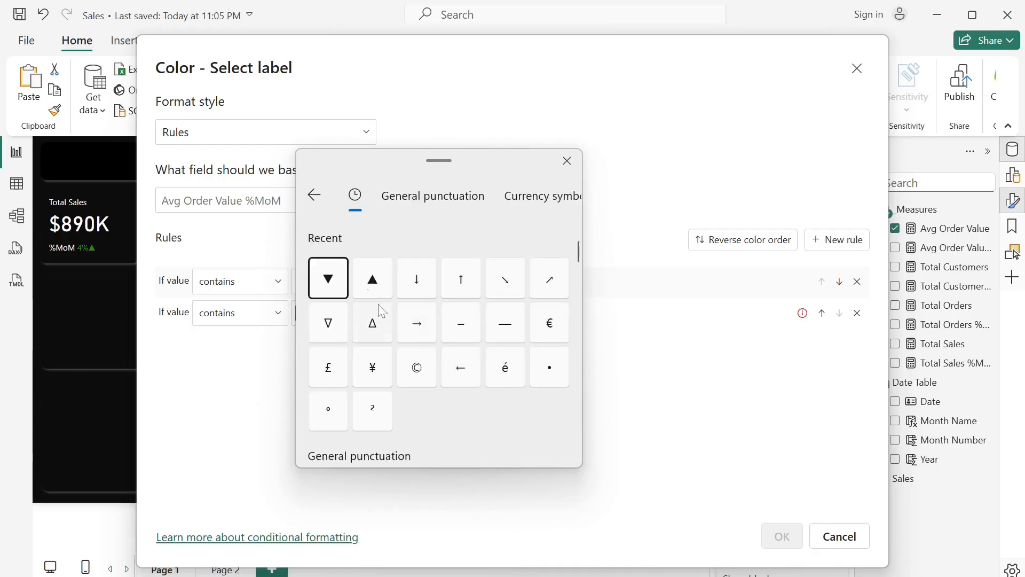
click(364, 281)
click(676, 359)
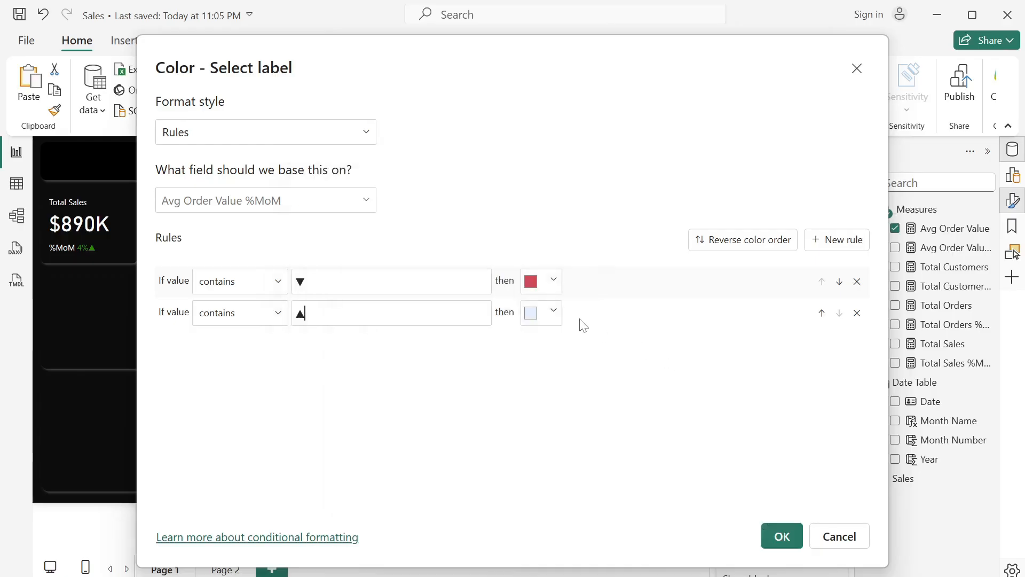
- Assign a custom dark green to the ▲ rule and apply the conditional color rules to the reference label
click(553, 313)
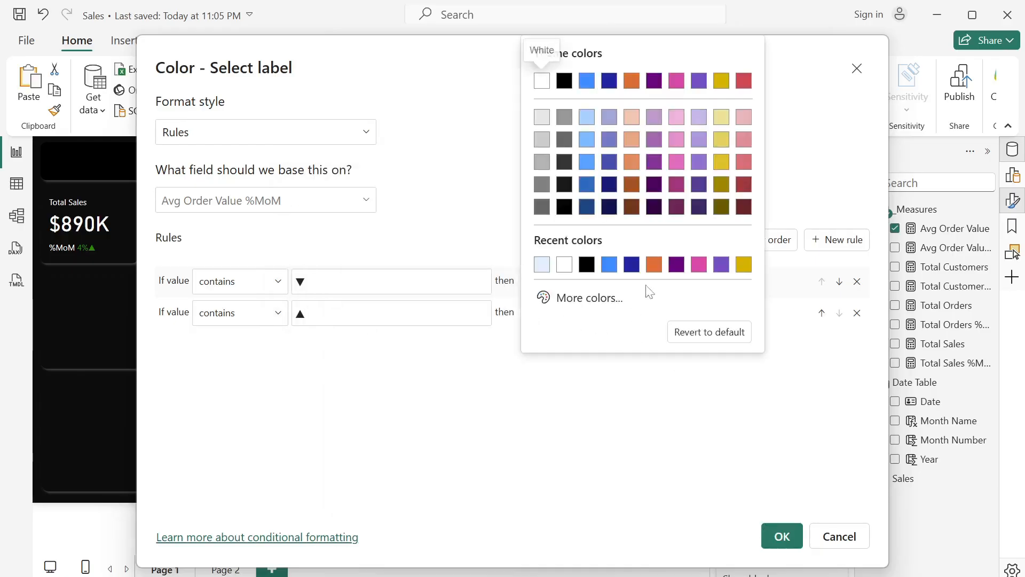
click(609, 298)
click(610, 245)
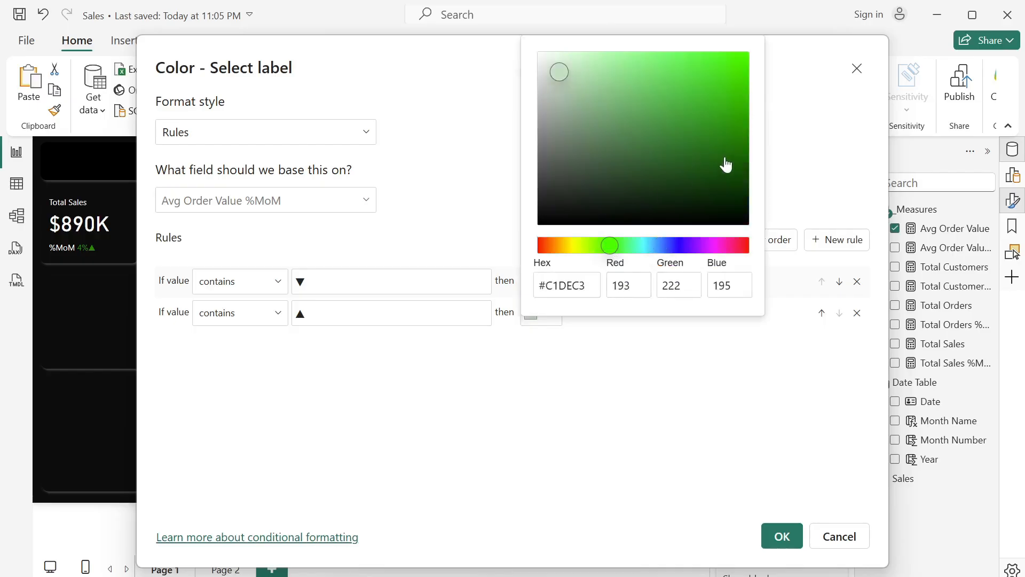
click(745, 165)
click(805, 491)
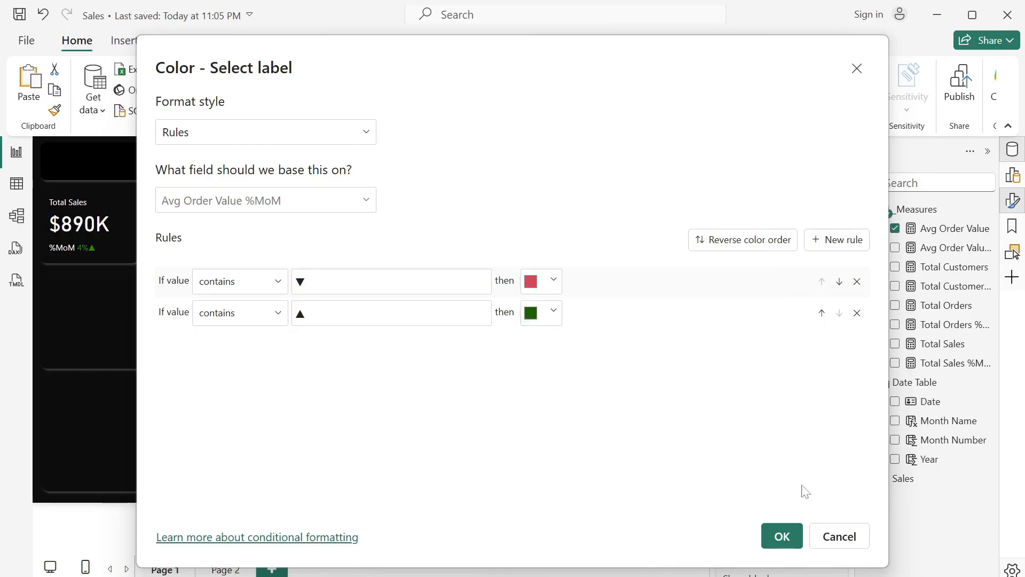
click(785, 536)
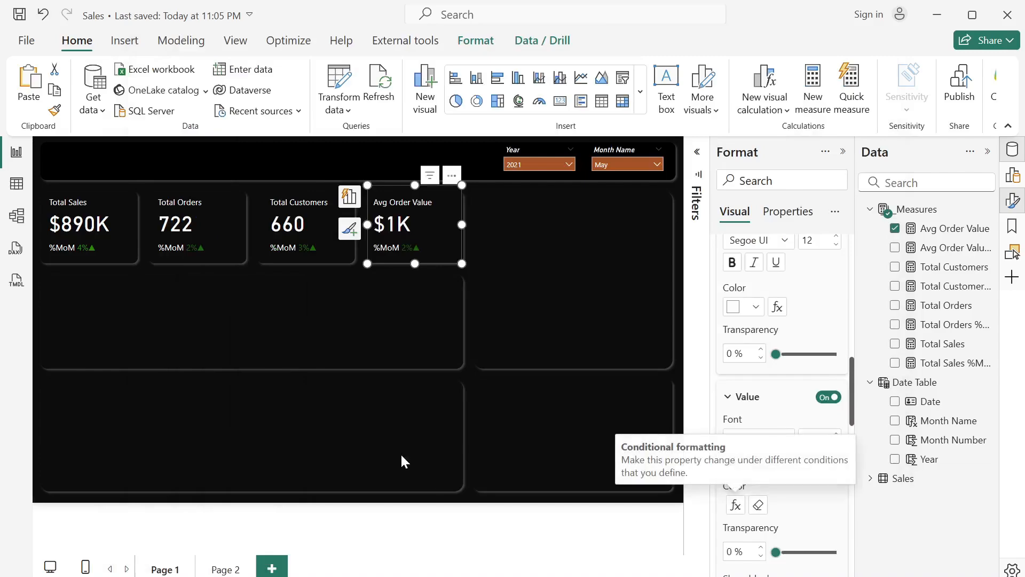
- Filter the report to 2022 with the Year slicer, then deselect all visuals
click(569, 165)
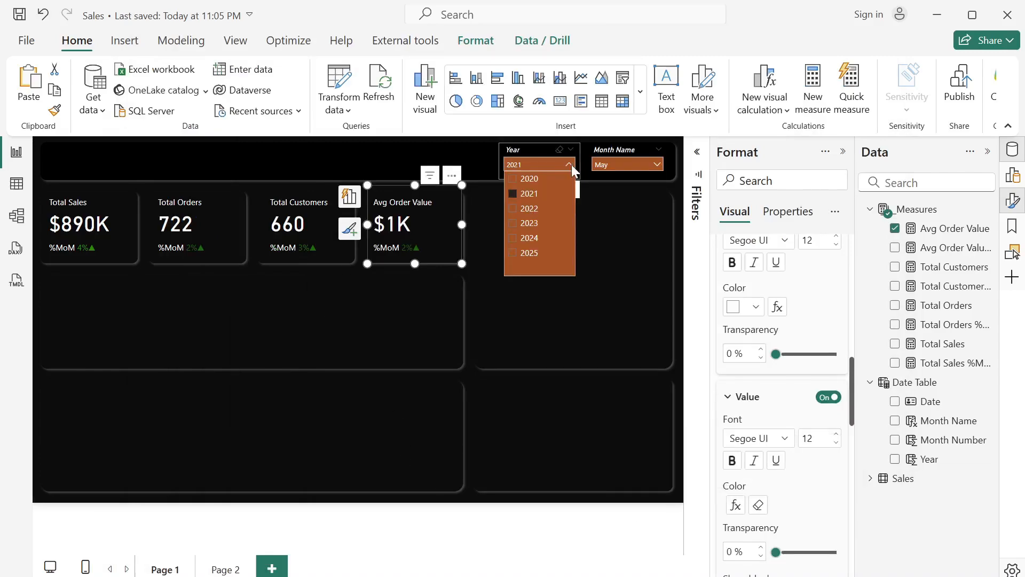
click(514, 209)
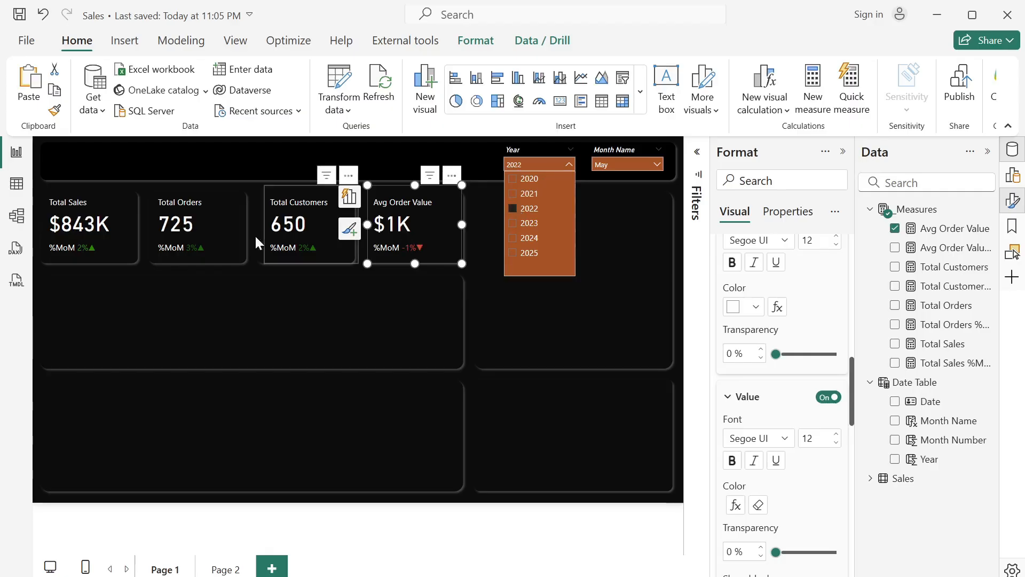
click(485, 156)
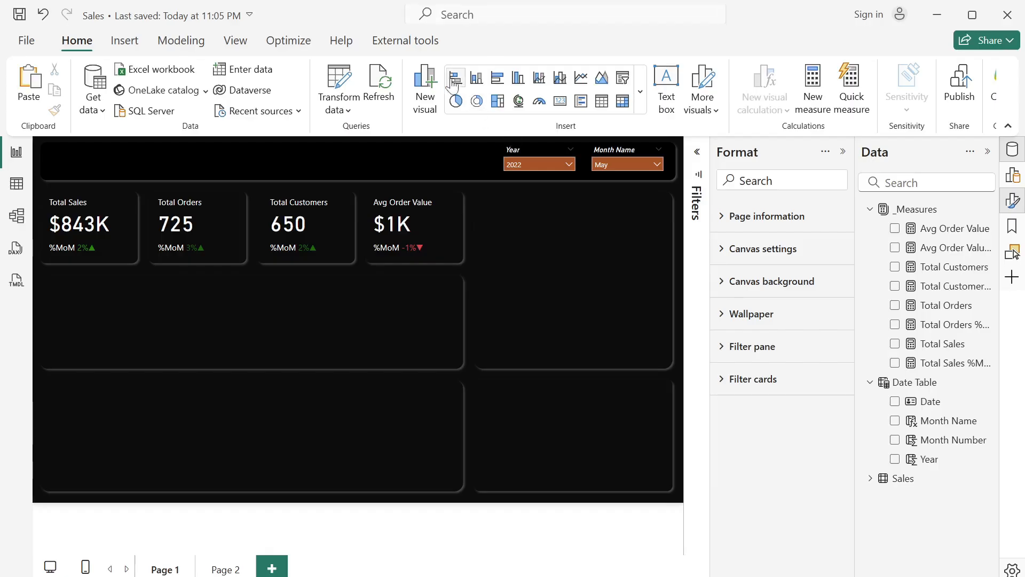
- Insert a line chart and fit it to the empty panel directly below the KPI cards, about 806 wide
click(581, 77)
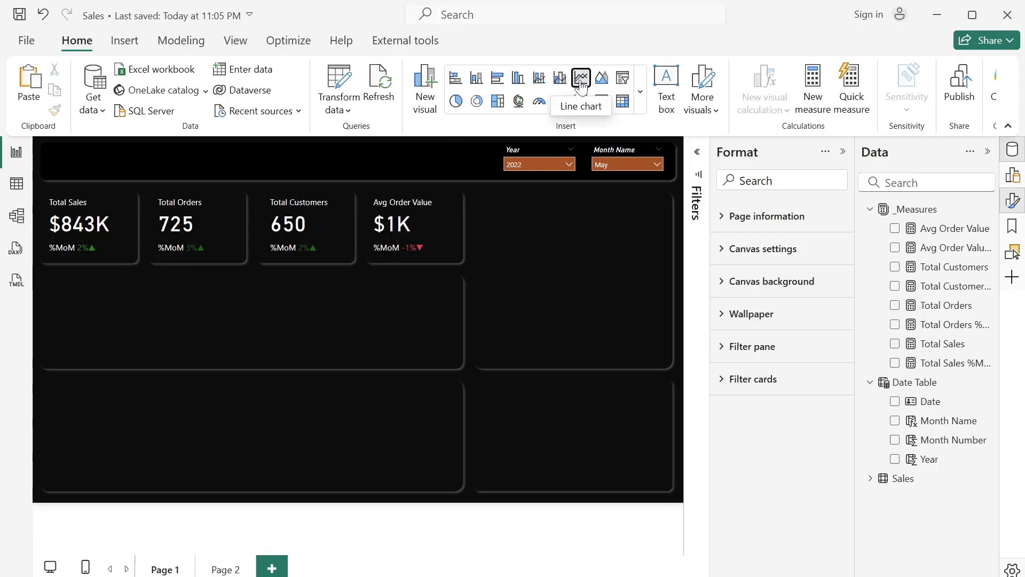
click(152, 312)
drag(100, 326, 101, 303)
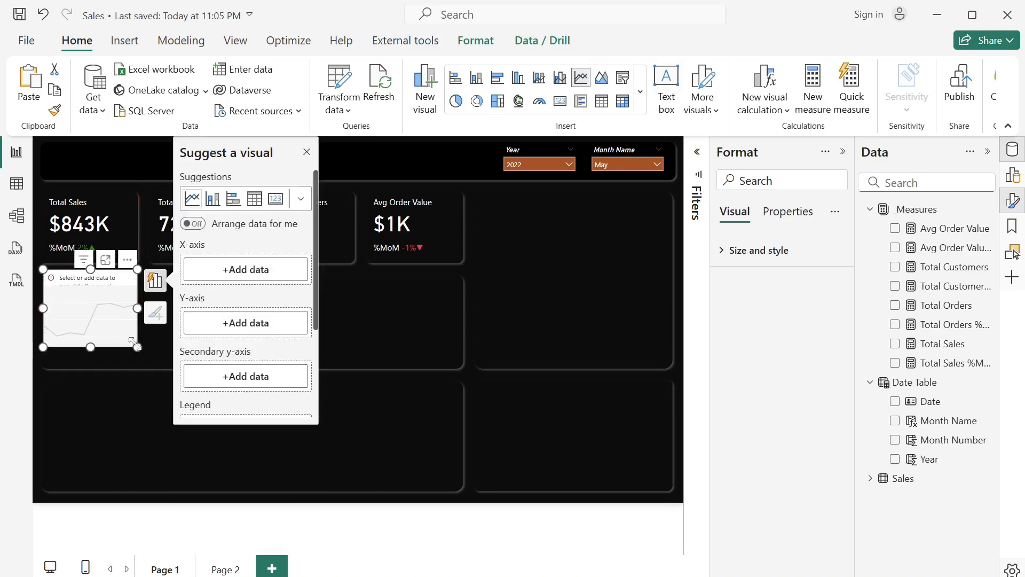
drag(135, 346, 451, 370)
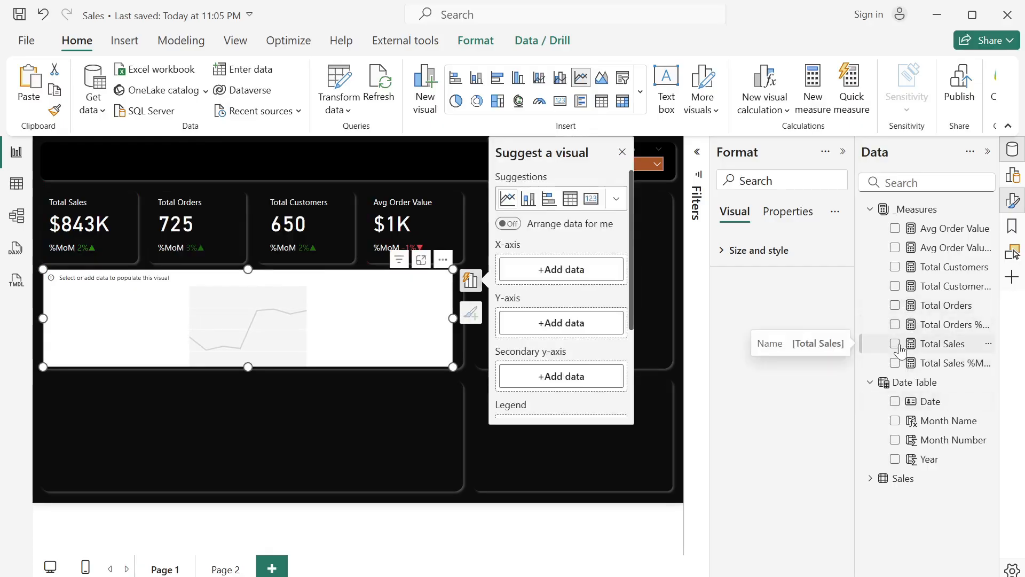
- Plot the Total Sales measure by Month Name in the new line chart
click(896, 344)
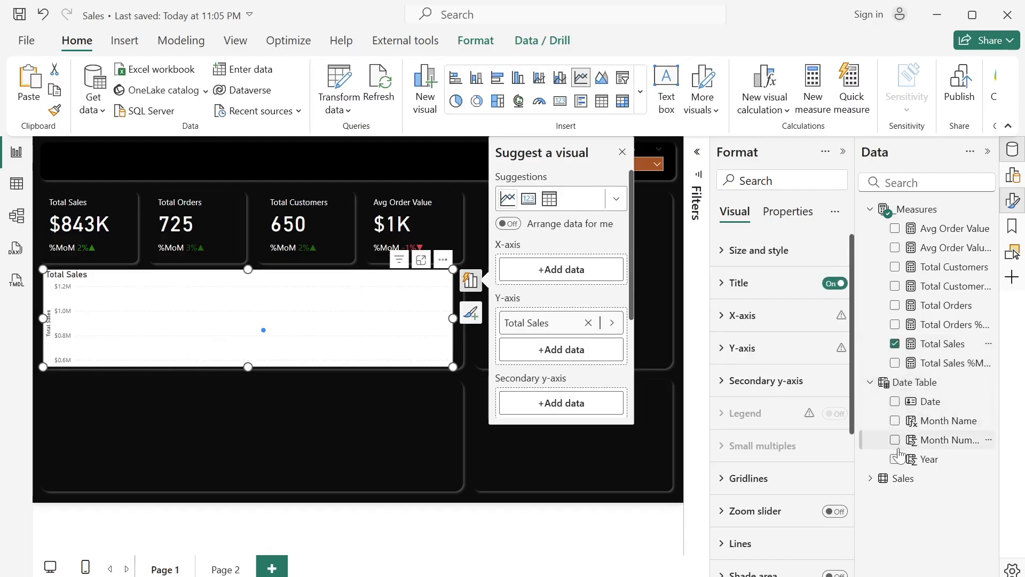
click(895, 421)
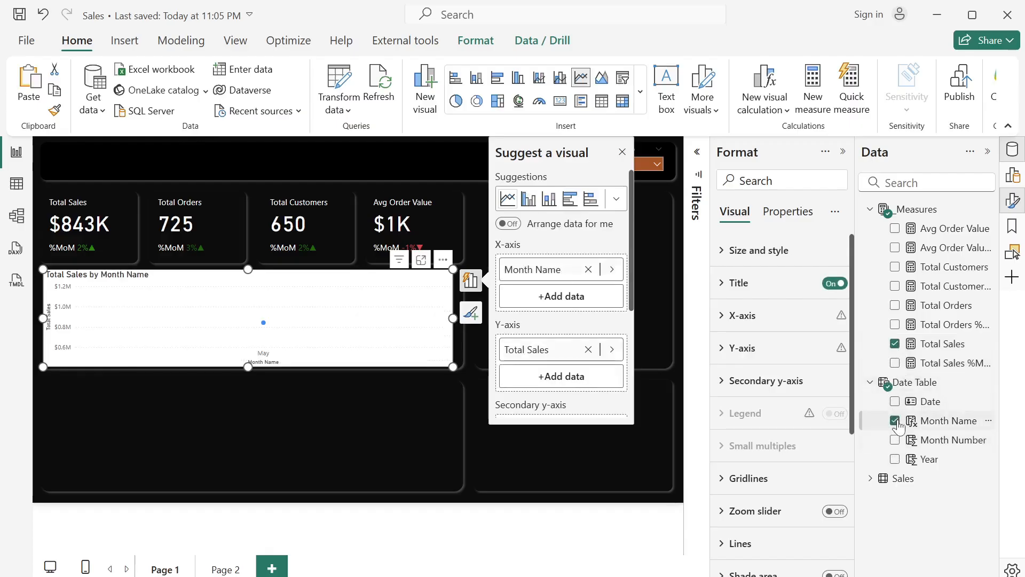
click(622, 154)
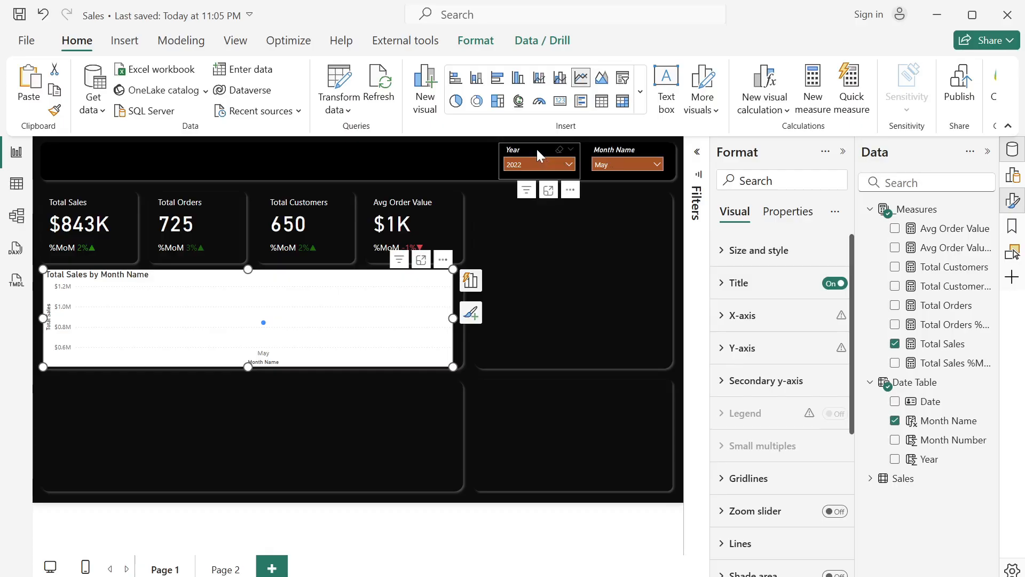
- Edit the Month Name slicer's interactions so that it does not filter the line chart
click(619, 145)
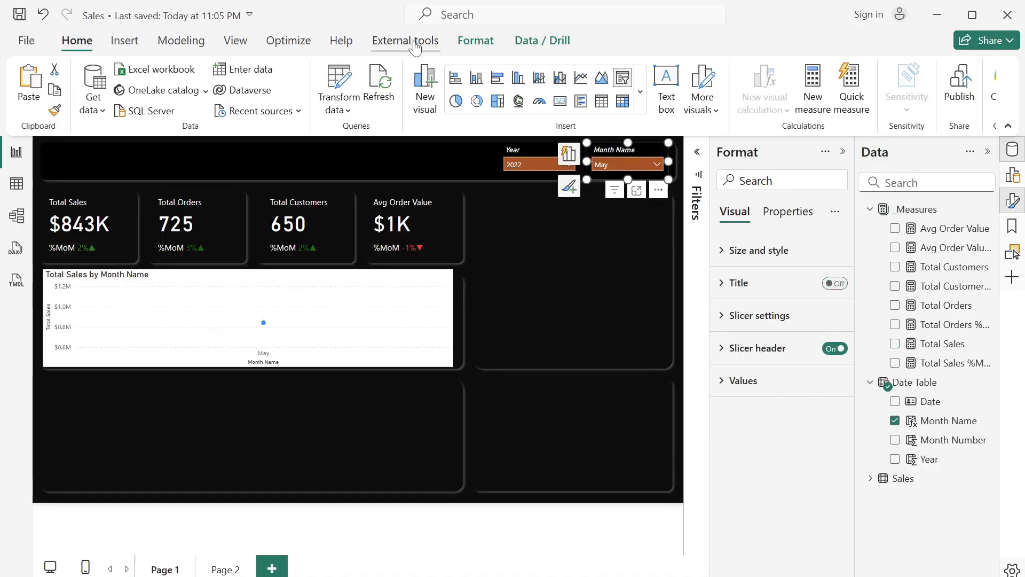
click(472, 43)
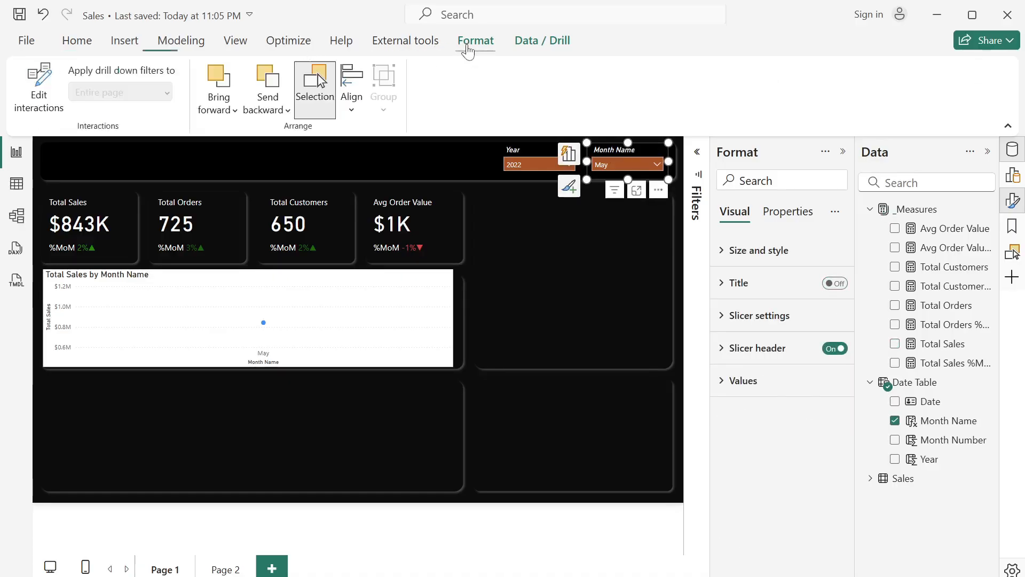
click(38, 88)
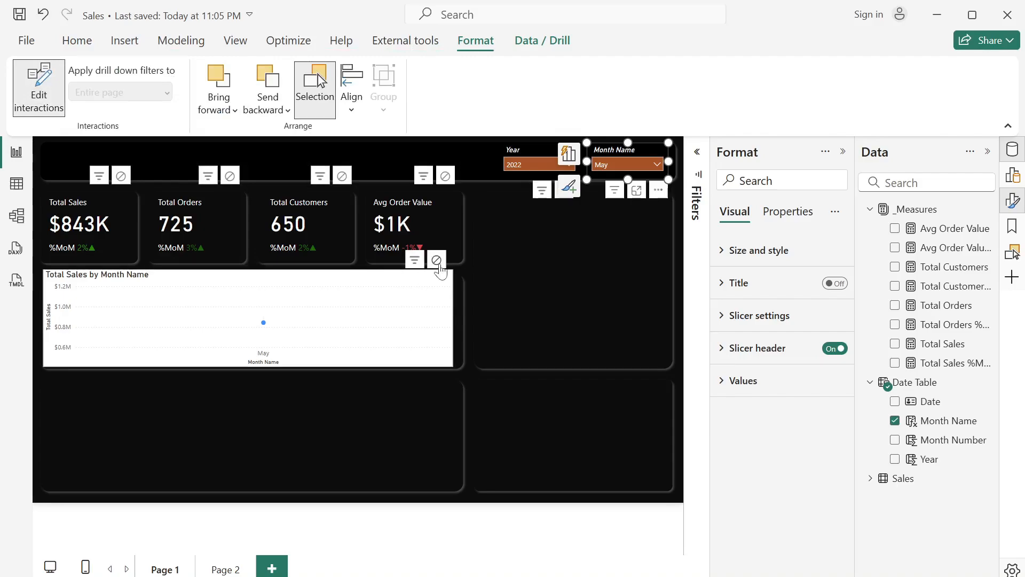
click(431, 265)
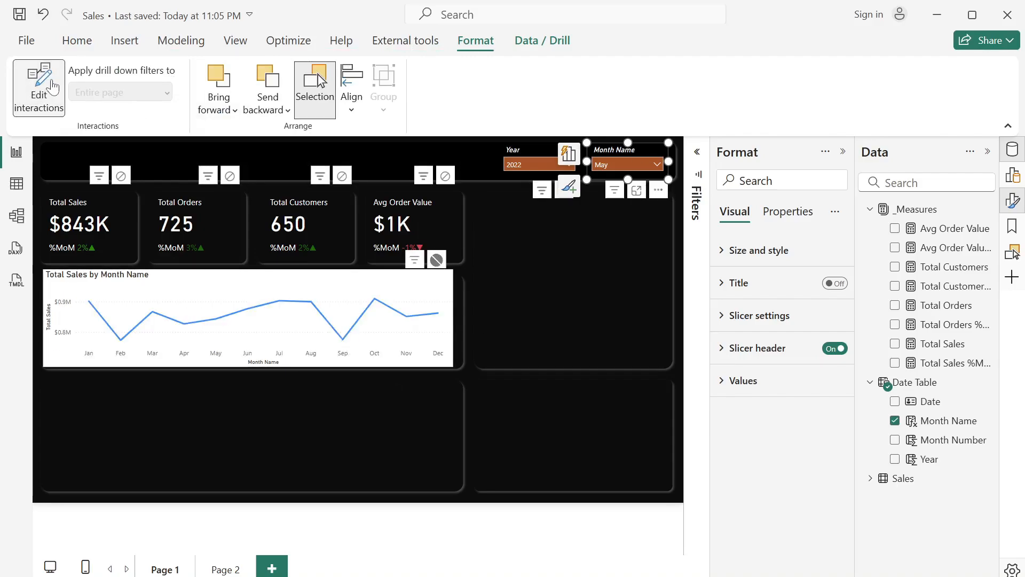
click(38, 88)
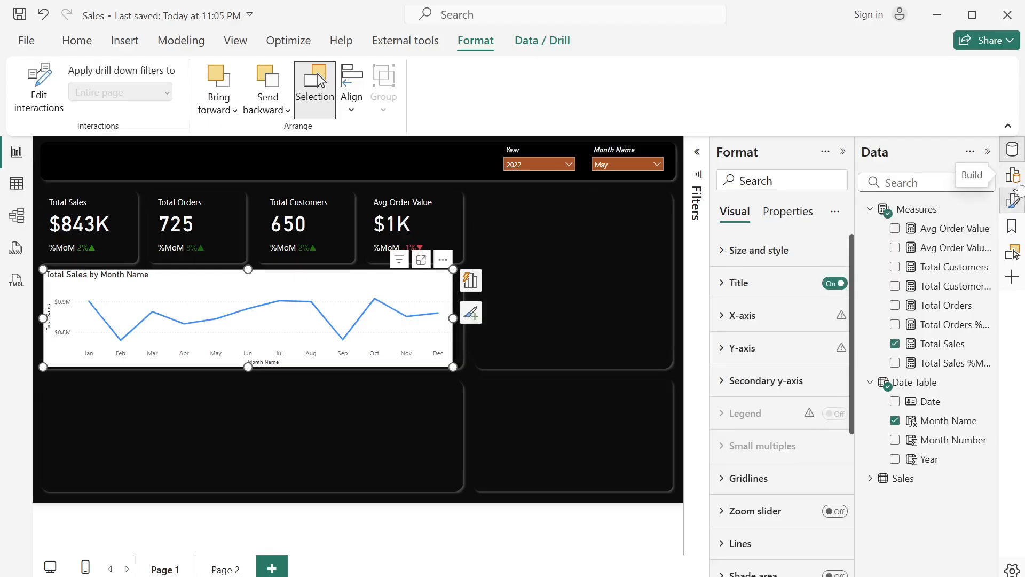
- Split the line chart by SalesChannel from the Sales table as its legend, and collapse the Build and Data panes
click(1017, 181)
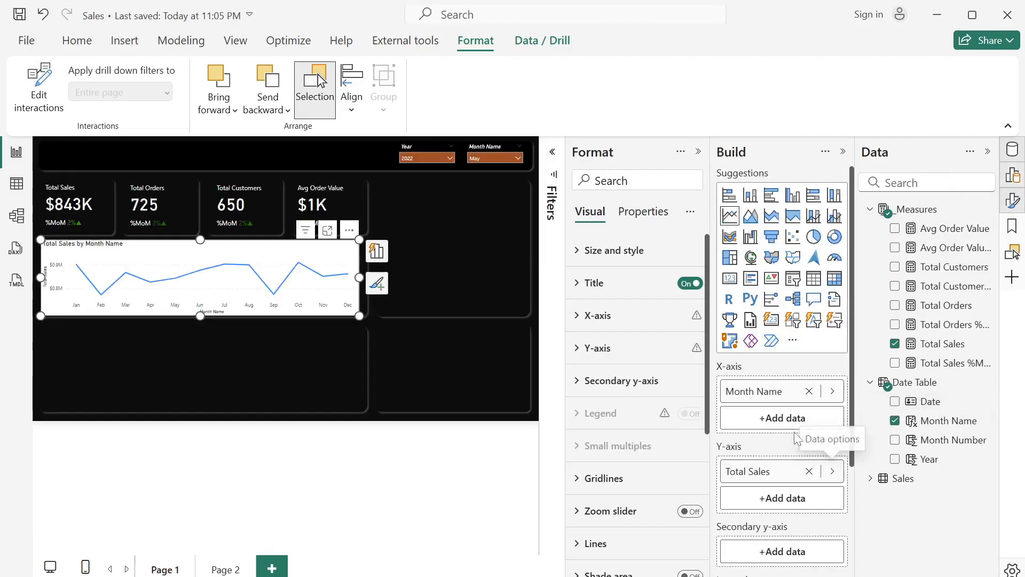
click(870, 478)
scroll(874, 490, down, 1)
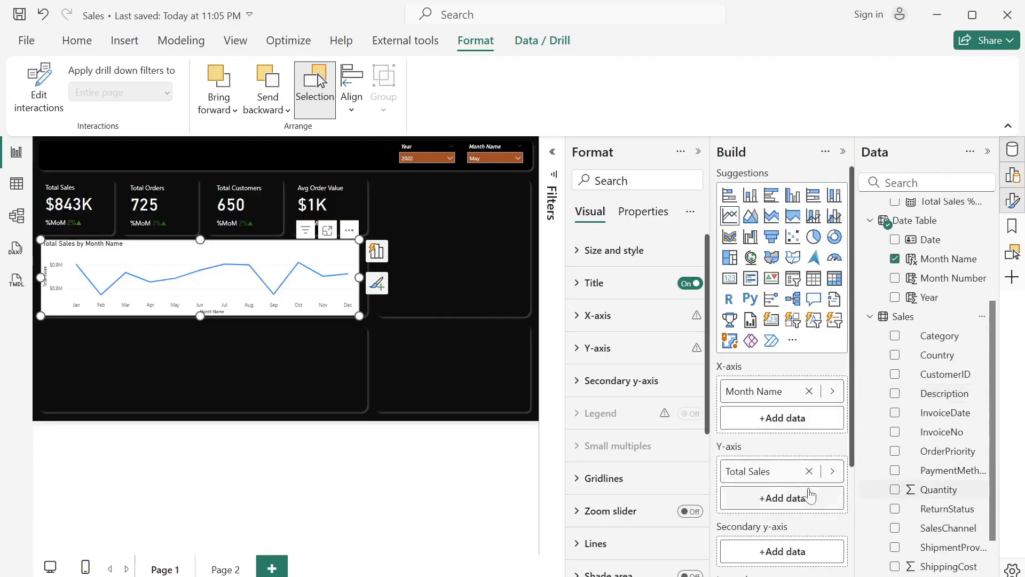
scroll(782, 497, down, 2)
scroll(872, 514, down, 1)
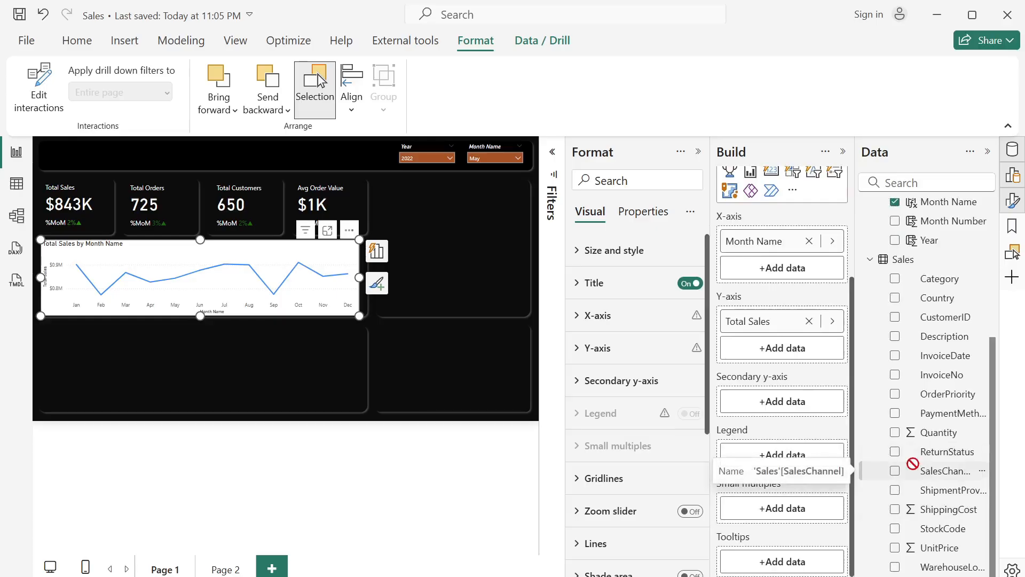
drag(924, 470, 788, 455)
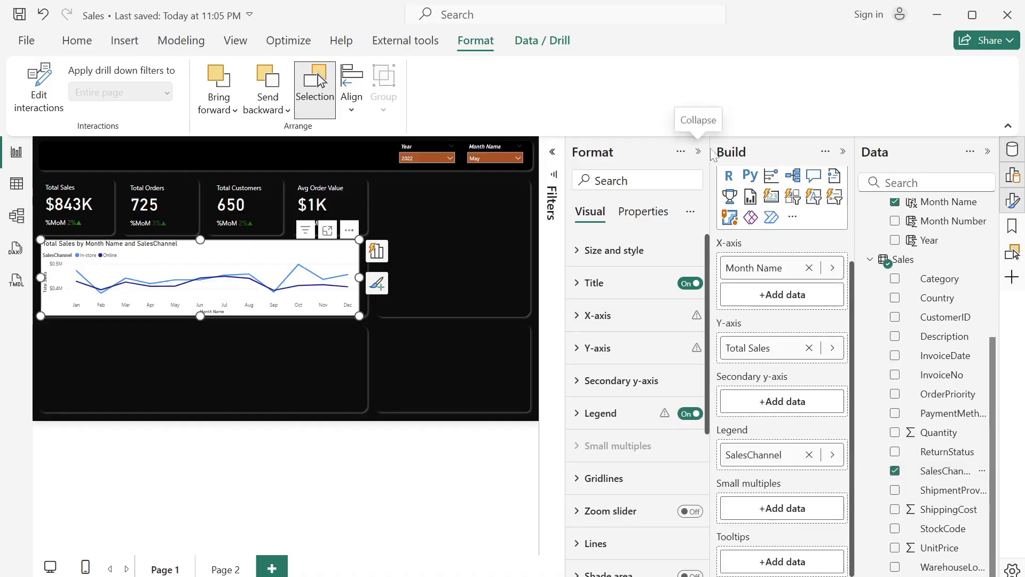
click(843, 154)
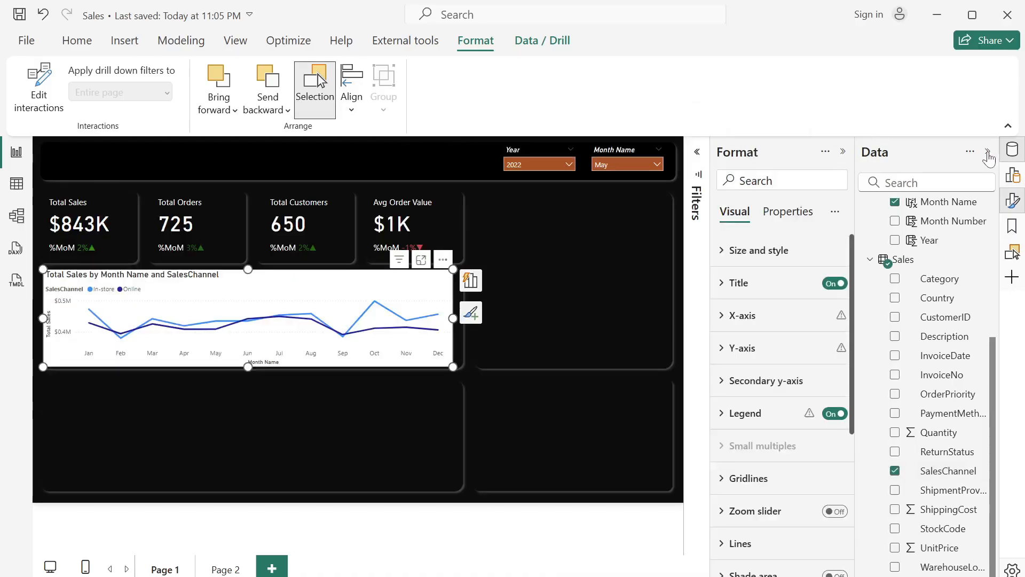
click(987, 151)
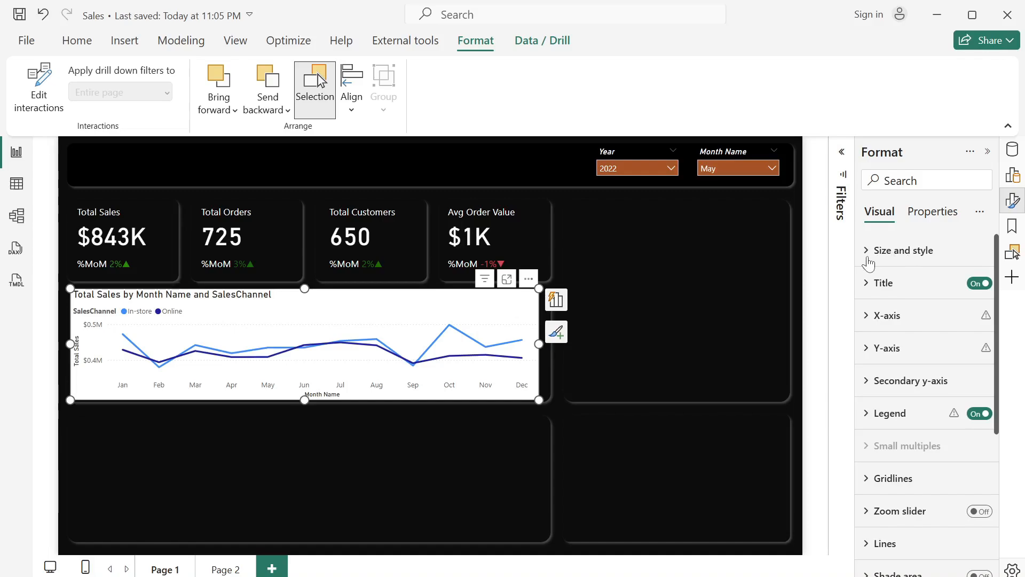
- Turn off the line chart's background
click(868, 262)
scroll(974, 556, down, 3)
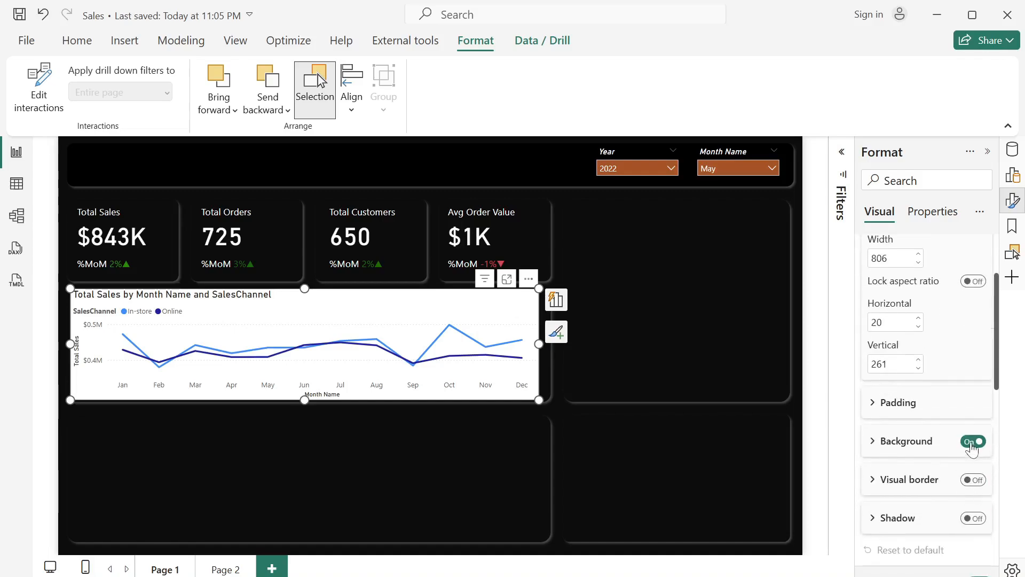
click(970, 447)
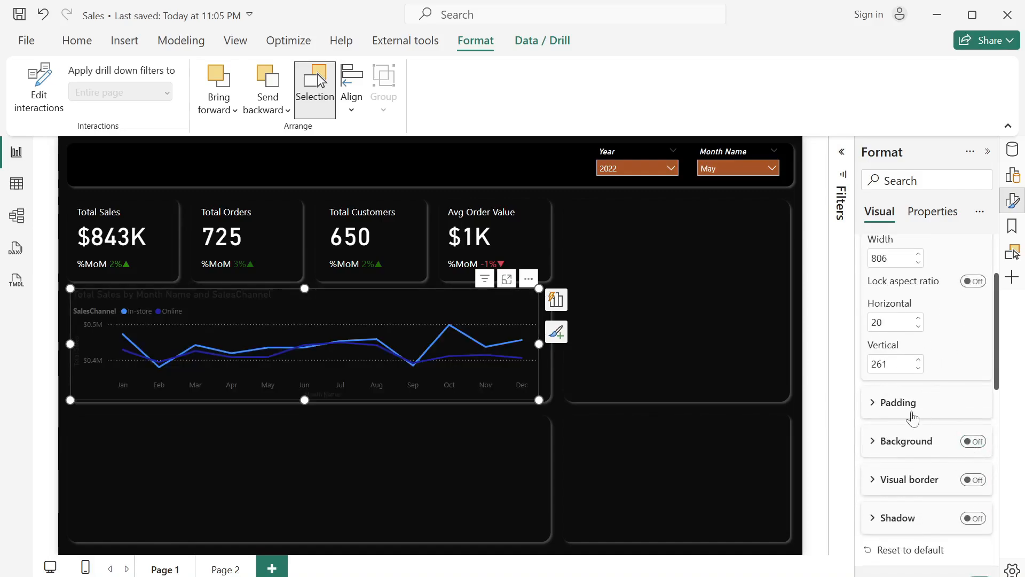
- Change the line chart's title text to "Trend of Sales"
scroll(929, 400, down, 2)
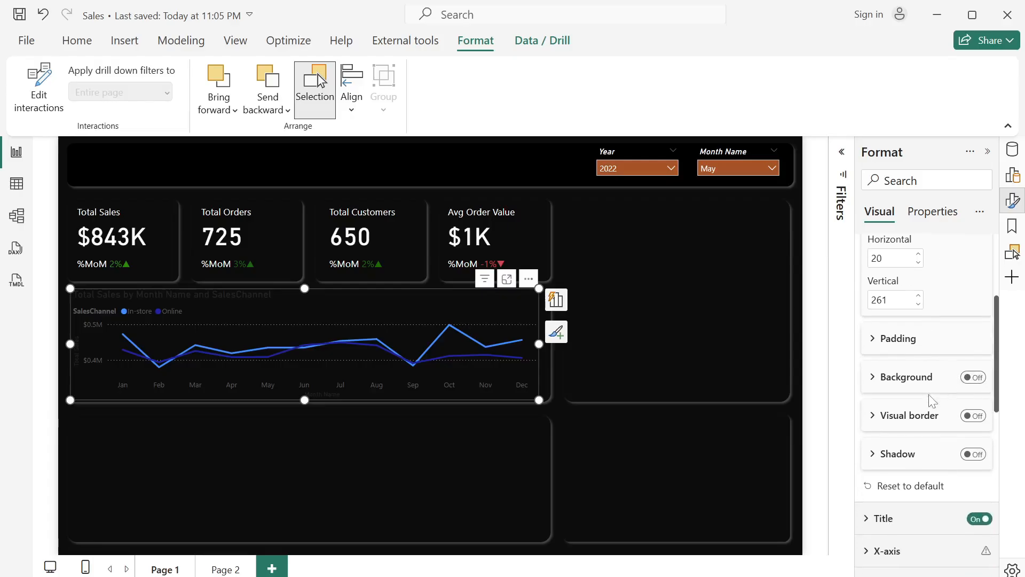
scroll(929, 401, down, 5)
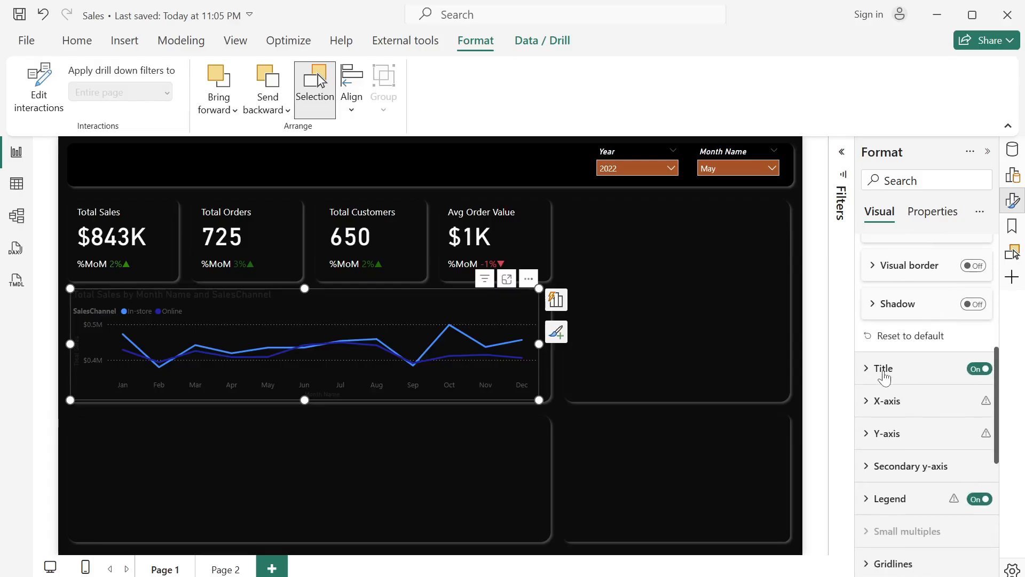
click(866, 370)
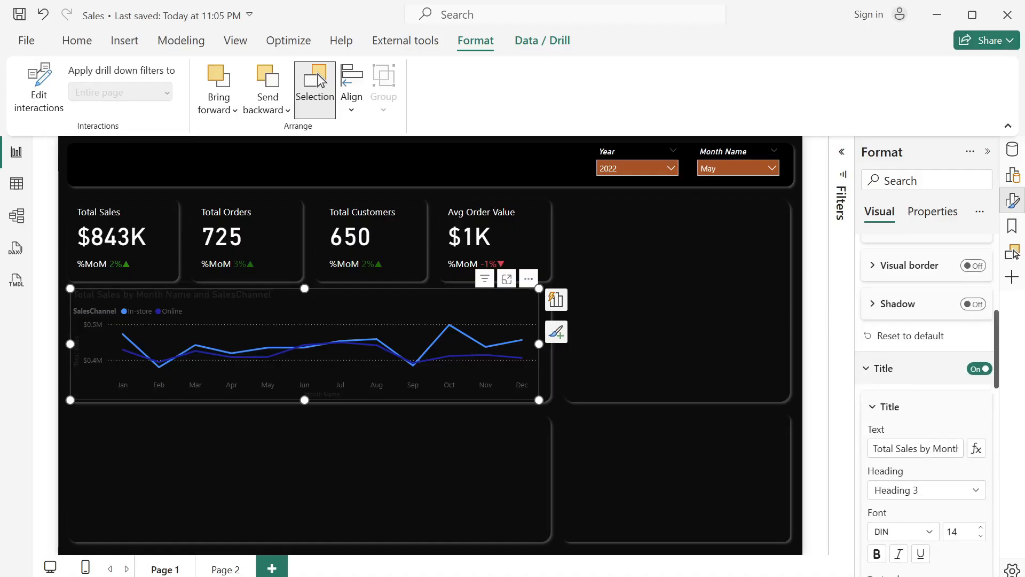
drag(878, 449, 959, 448)
text(rend of Sales)
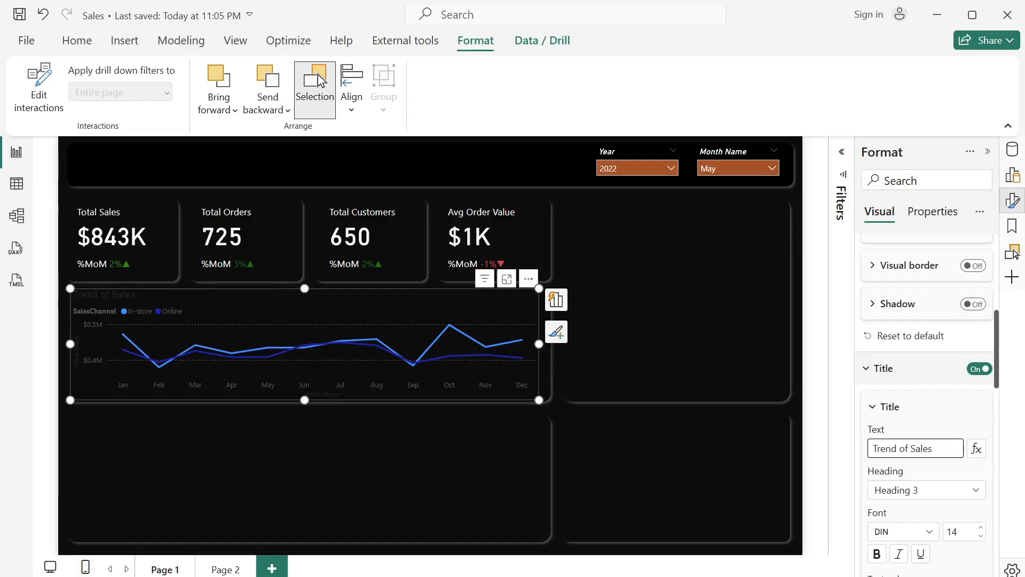
- Set the line chart title's font size to 12 and its text color to white
scroll(927, 406, down, 3)
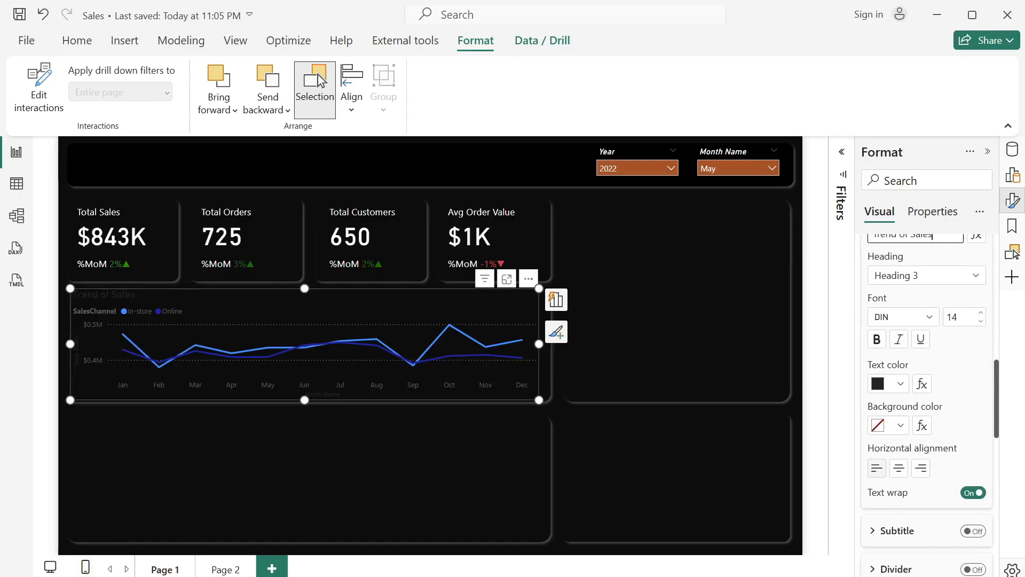
double_click(952, 317)
text(12)
click(901, 384)
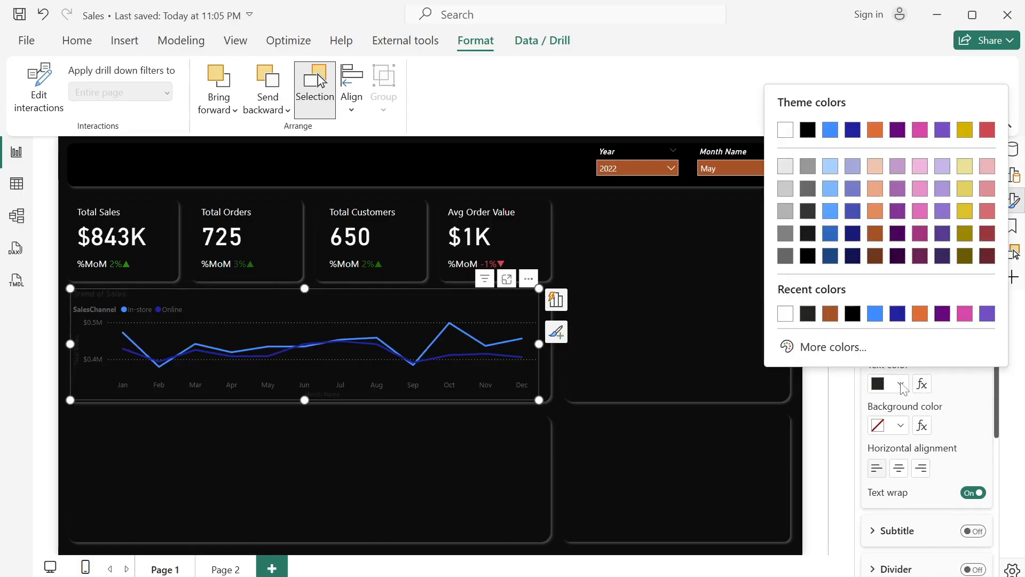
click(789, 315)
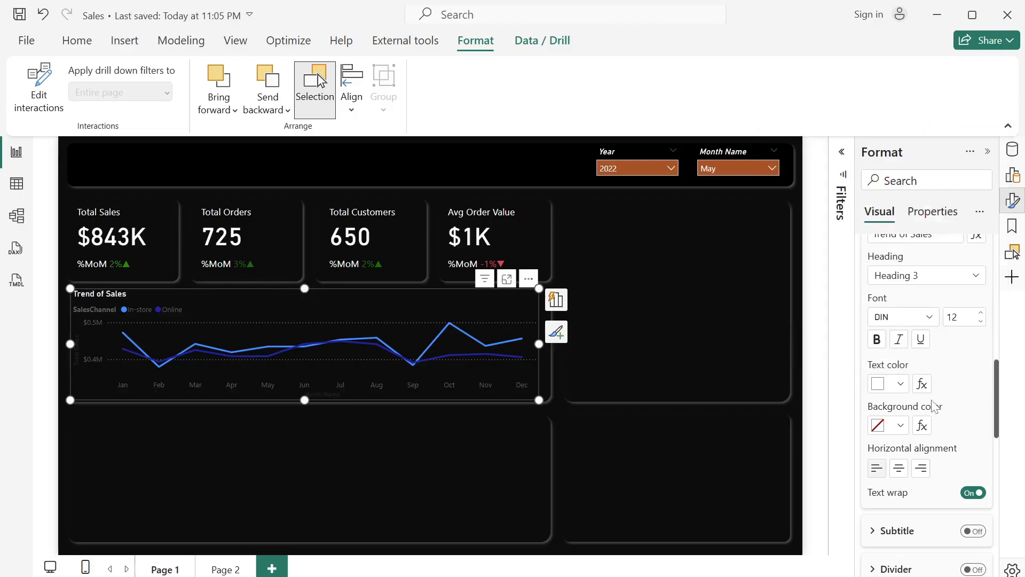
- Turn off the line chart's X-axis title and make the X-axis values white
scroll(909, 381, down, 3)
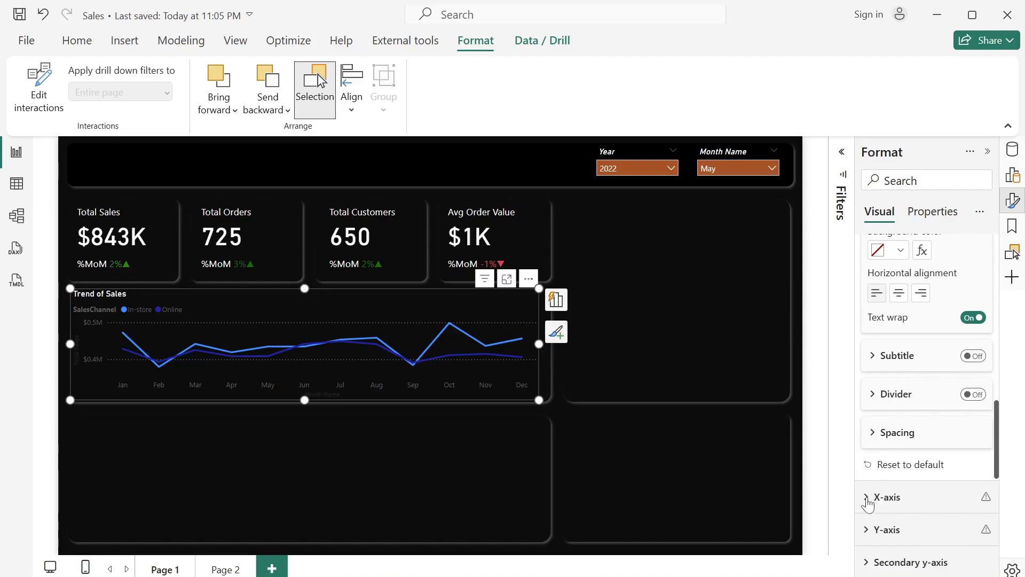
click(868, 499)
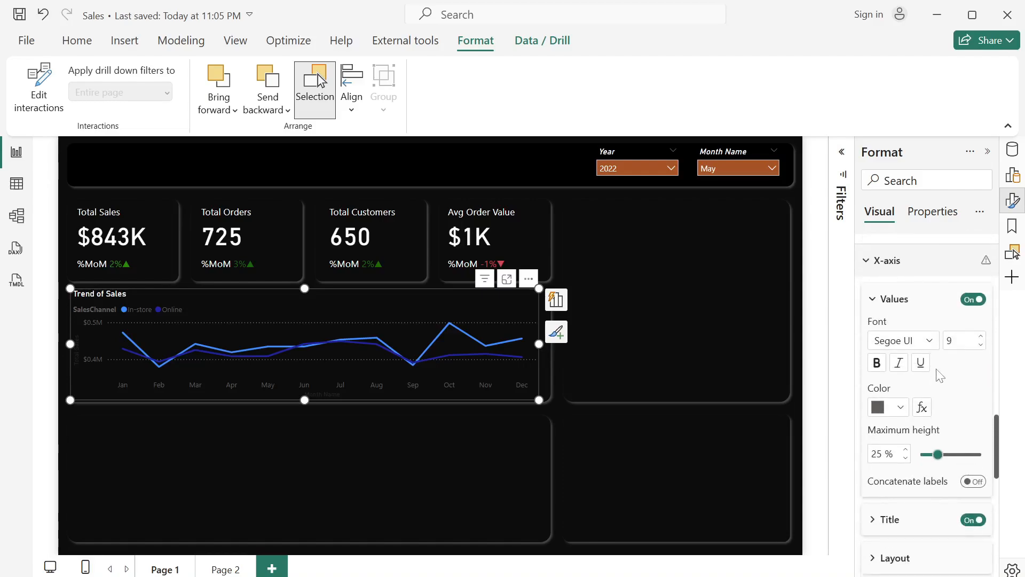
click(974, 520)
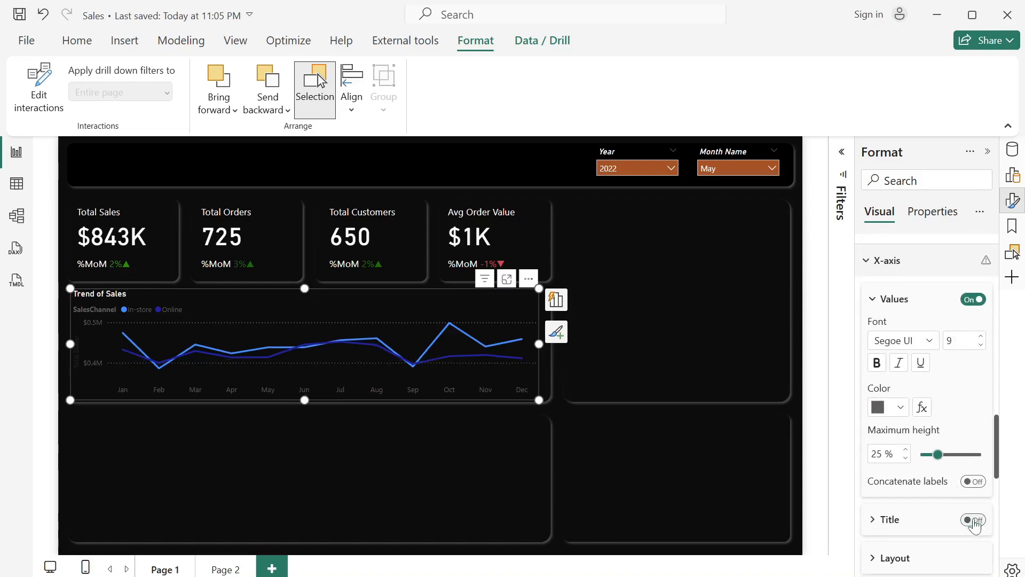
click(900, 407)
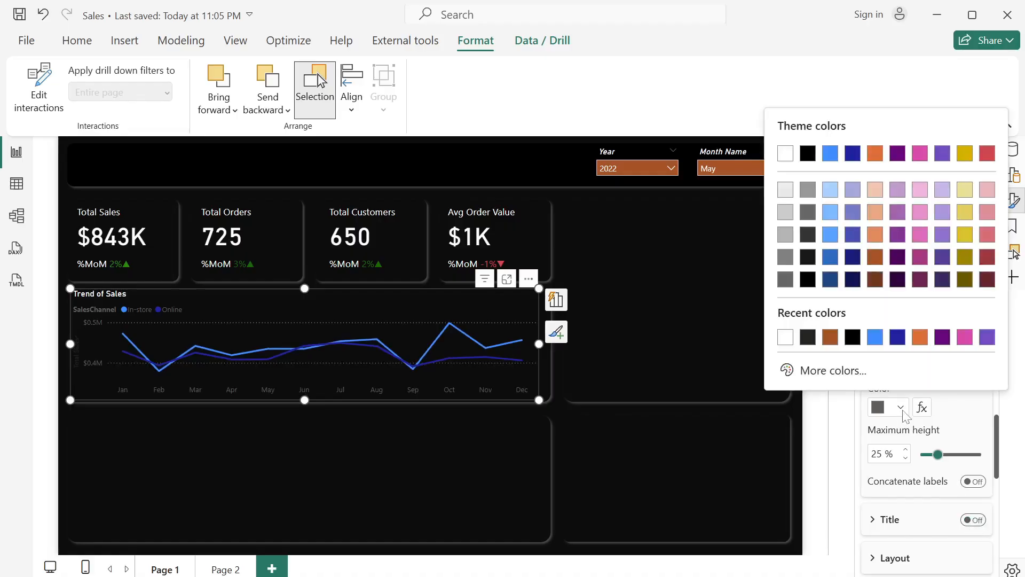
click(785, 334)
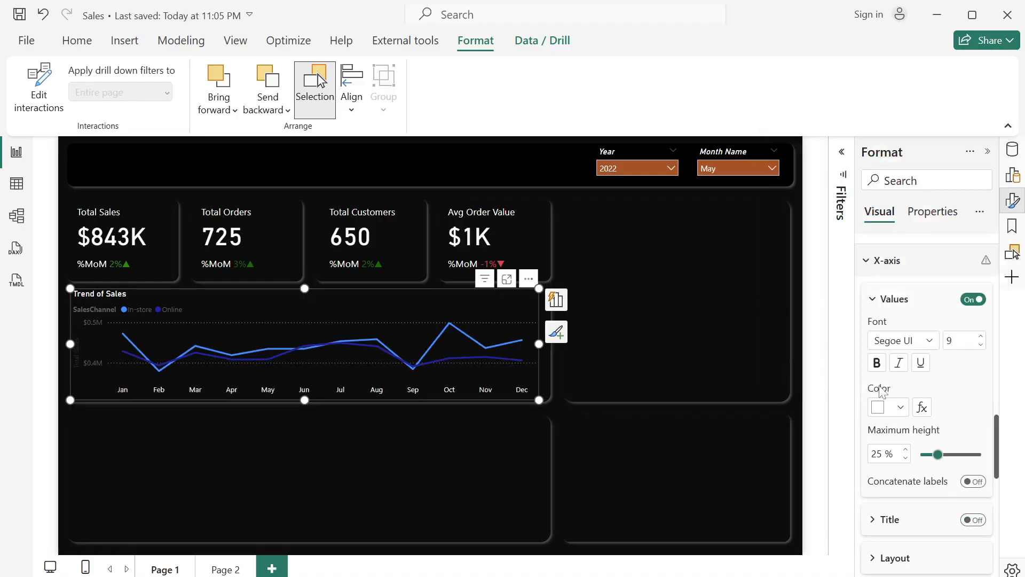
- Turn off both the title and the values of the line chart's Y-axis
scroll(910, 438, down, 4)
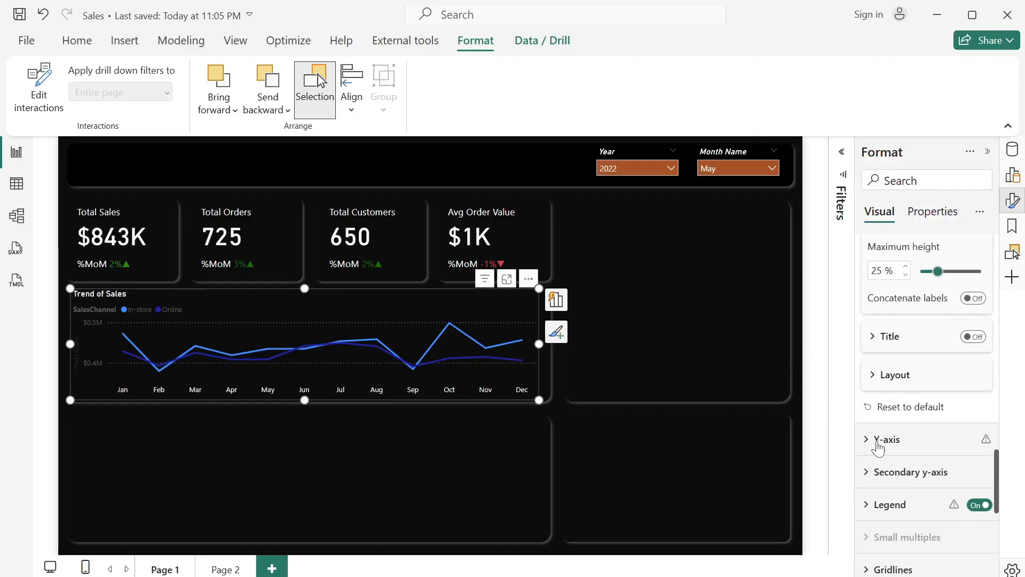
click(876, 441)
scroll(878, 446, down, 4)
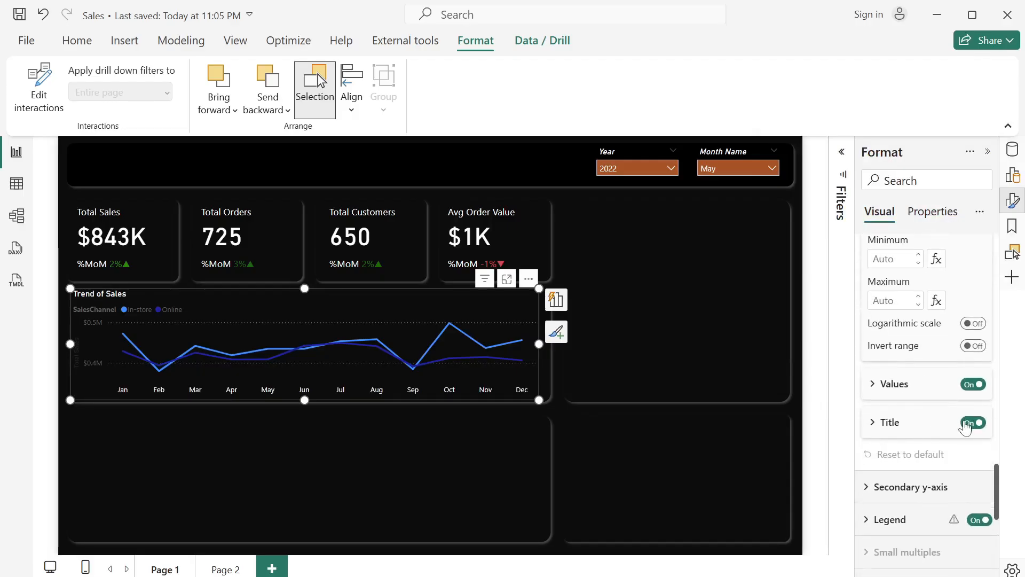
click(972, 423)
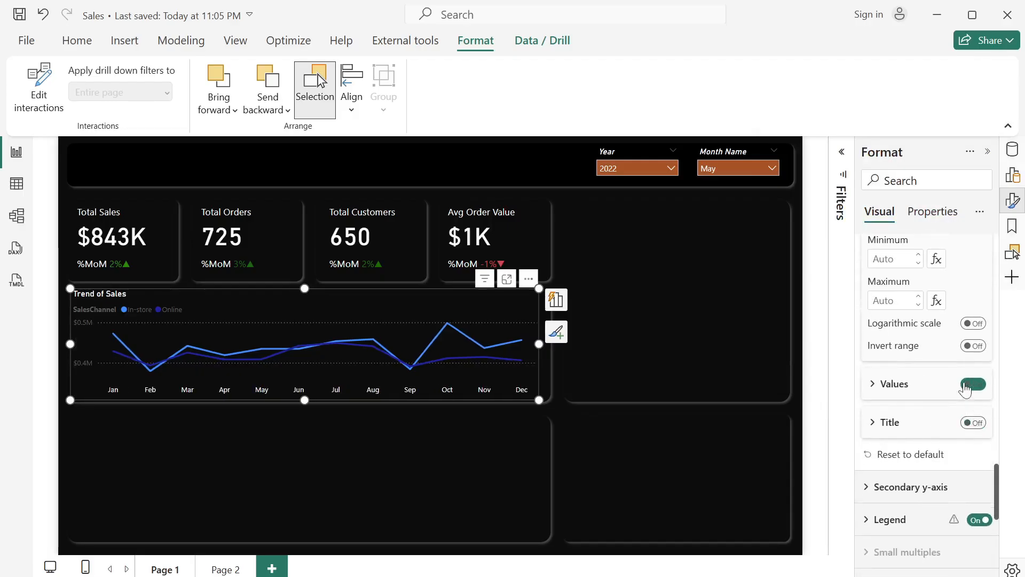
click(969, 384)
- Turn off the line chart's legend title and set the legend text color to white
scroll(956, 376, down, 3)
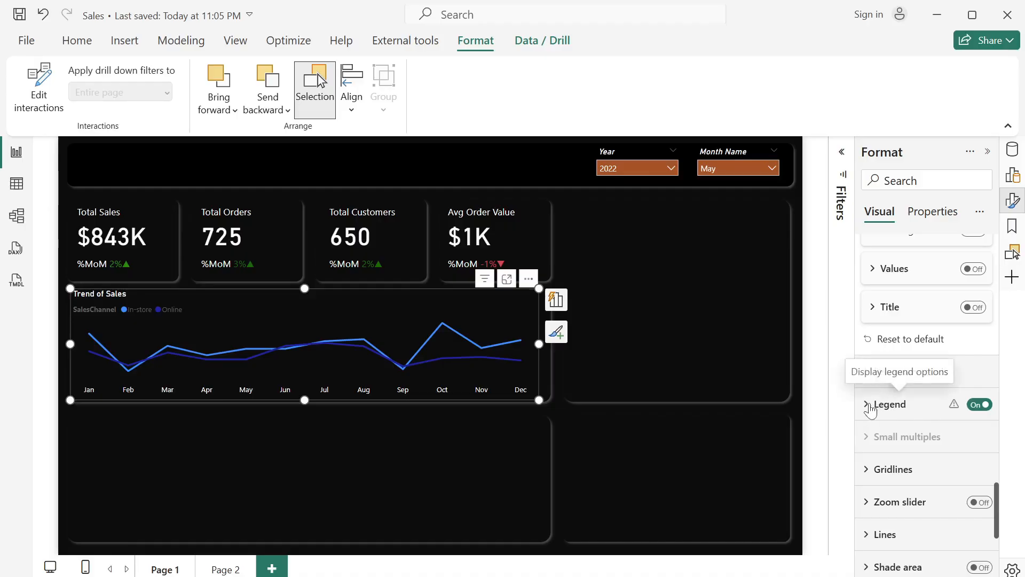
click(870, 406)
scroll(906, 491, down, 4)
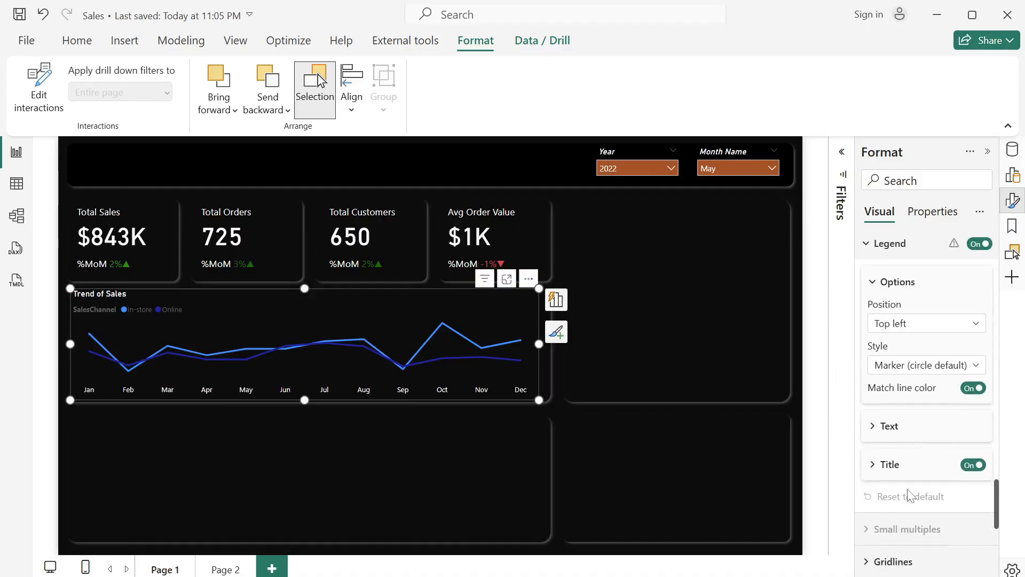
click(971, 465)
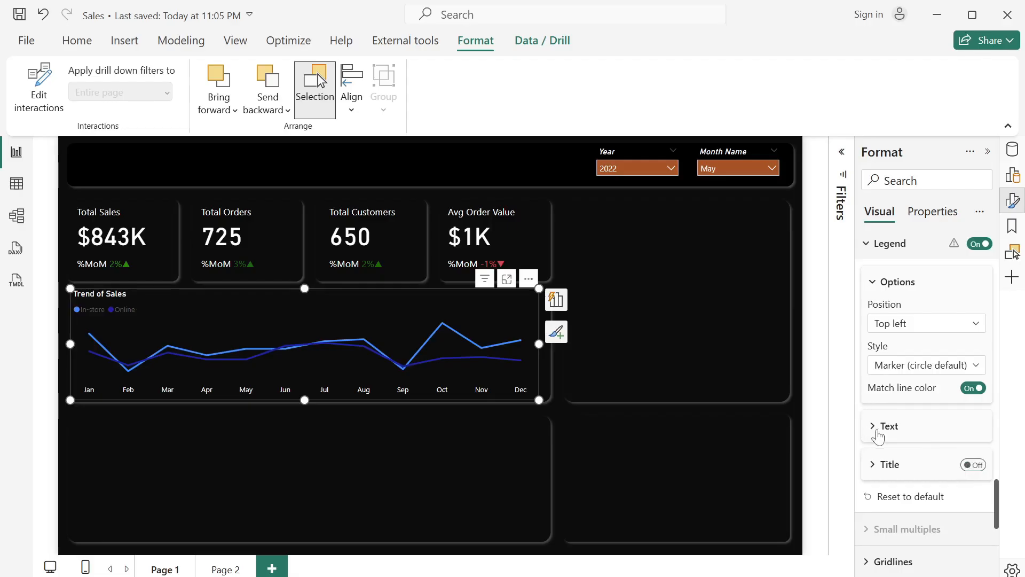
click(870, 427)
scroll(886, 421, down, 3)
click(902, 416)
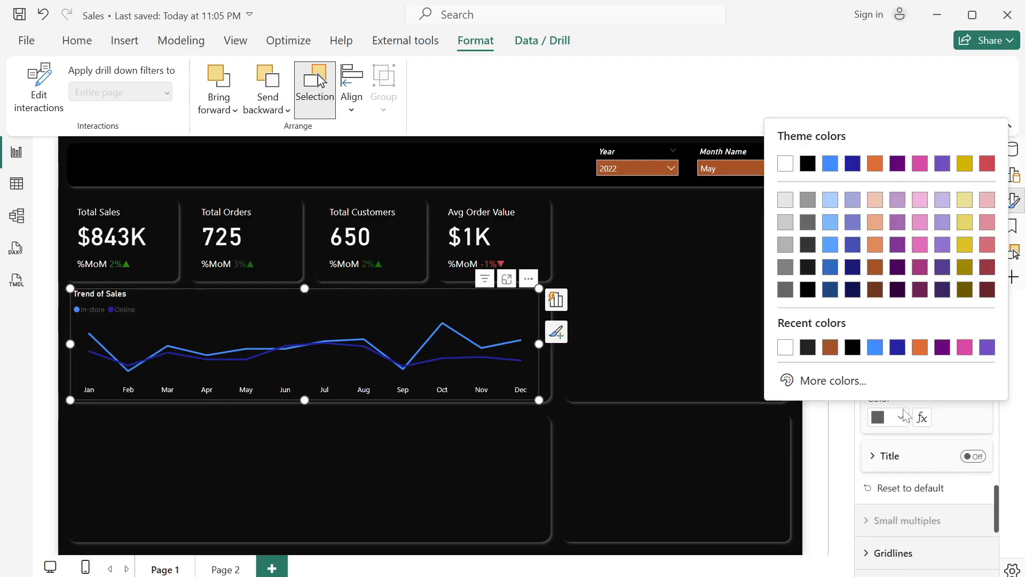
click(789, 350)
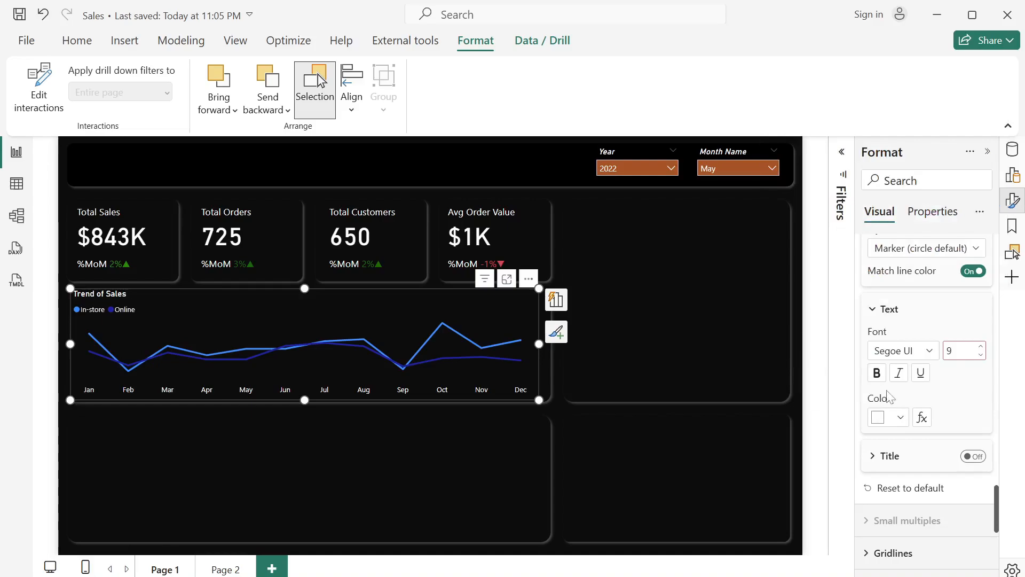
- Apply the line settings to the In-store series only and set its line color to blue from the recent colors
scroll(888, 401, down, 3)
scroll(887, 402, down, 2)
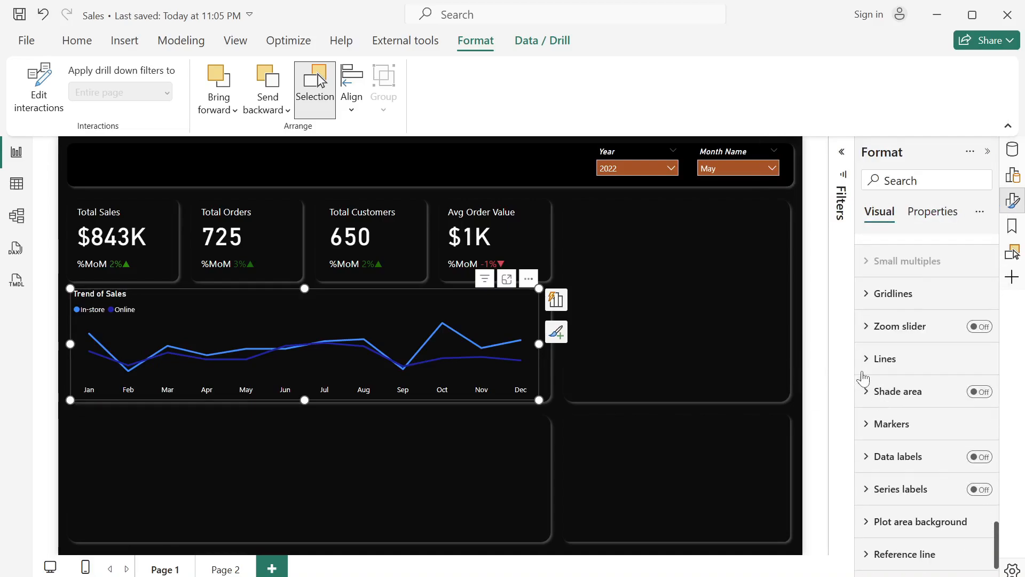
click(871, 358)
scroll(916, 429, down, 5)
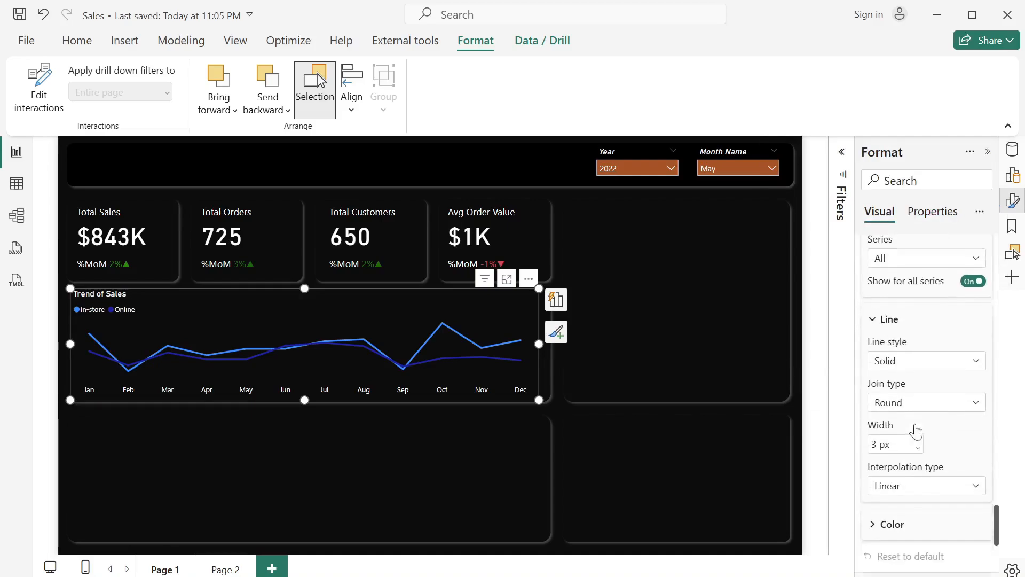
scroll(916, 431, down, 1)
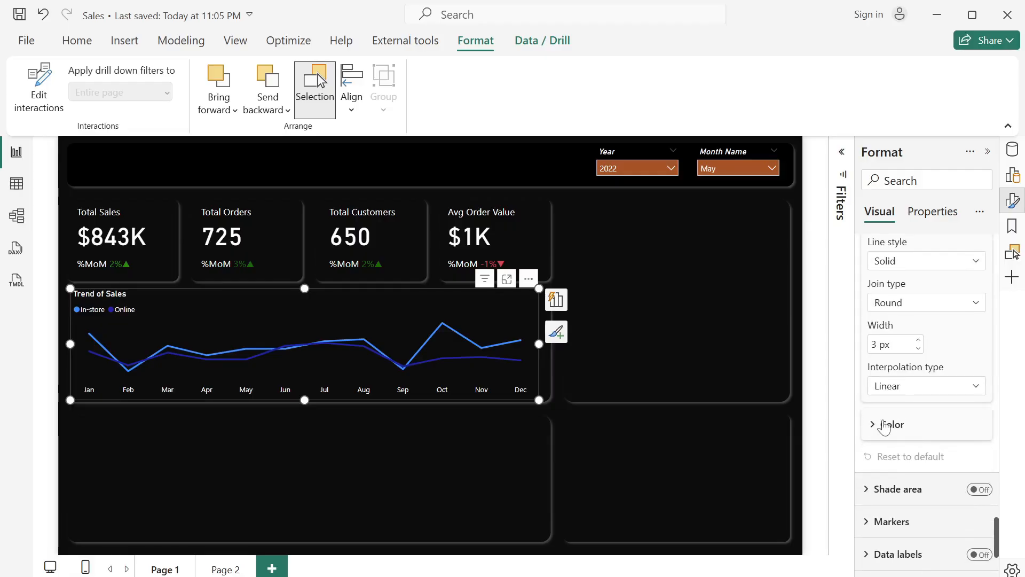
click(877, 430)
scroll(908, 454, down, 1)
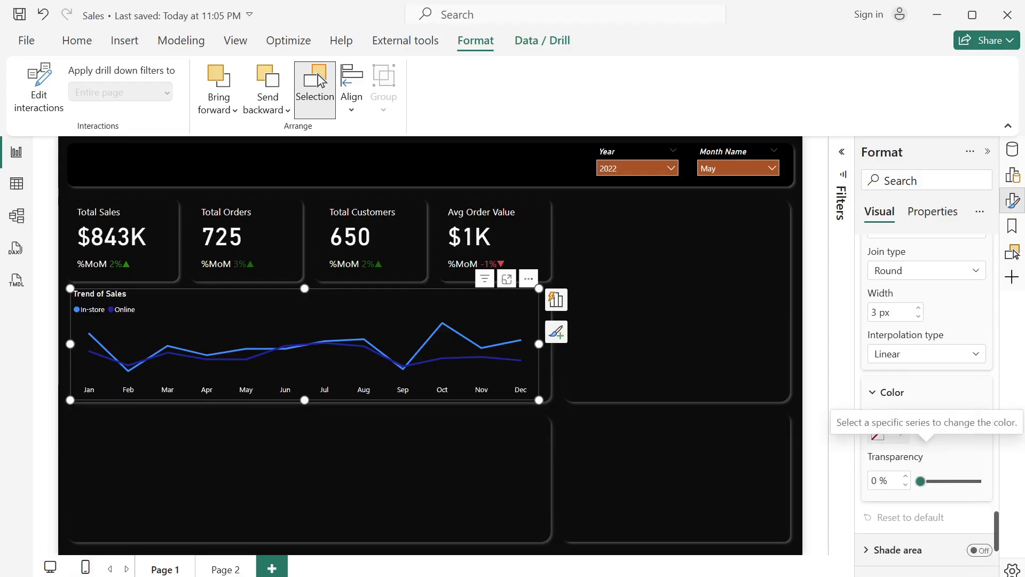
scroll(908, 454, up, 3)
scroll(926, 406, up, 1)
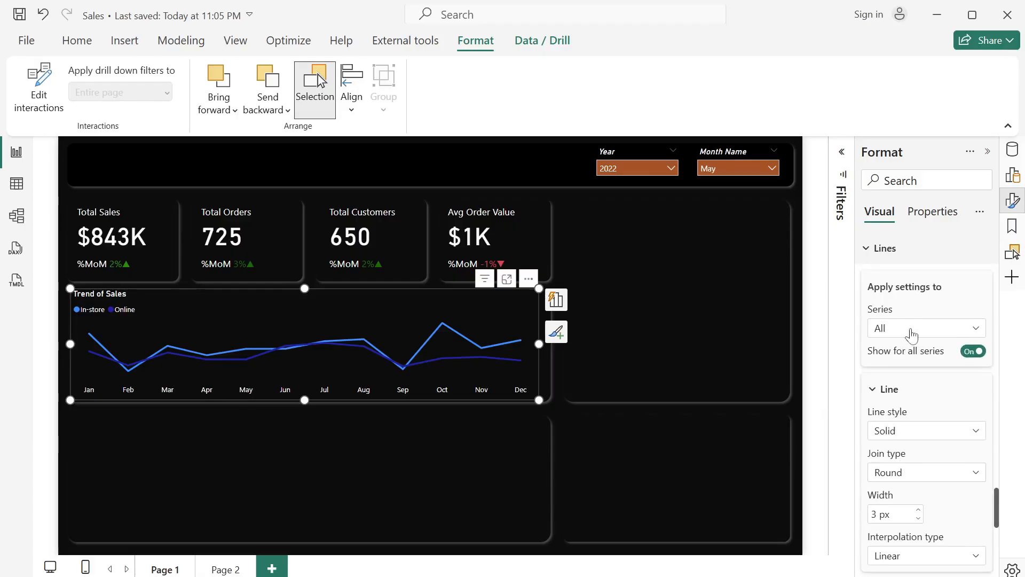
click(911, 334)
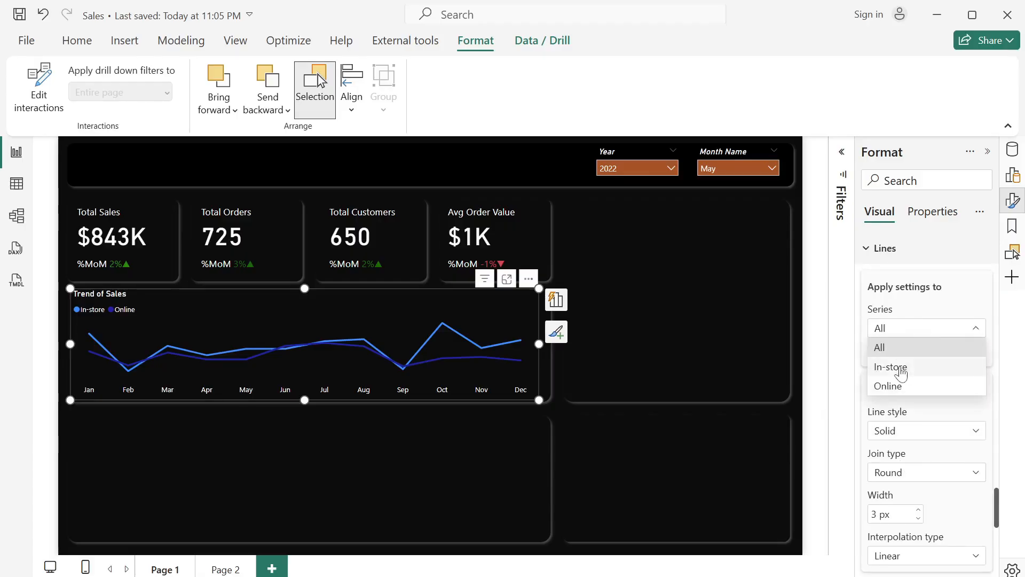
click(902, 371)
scroll(951, 435, down, 3)
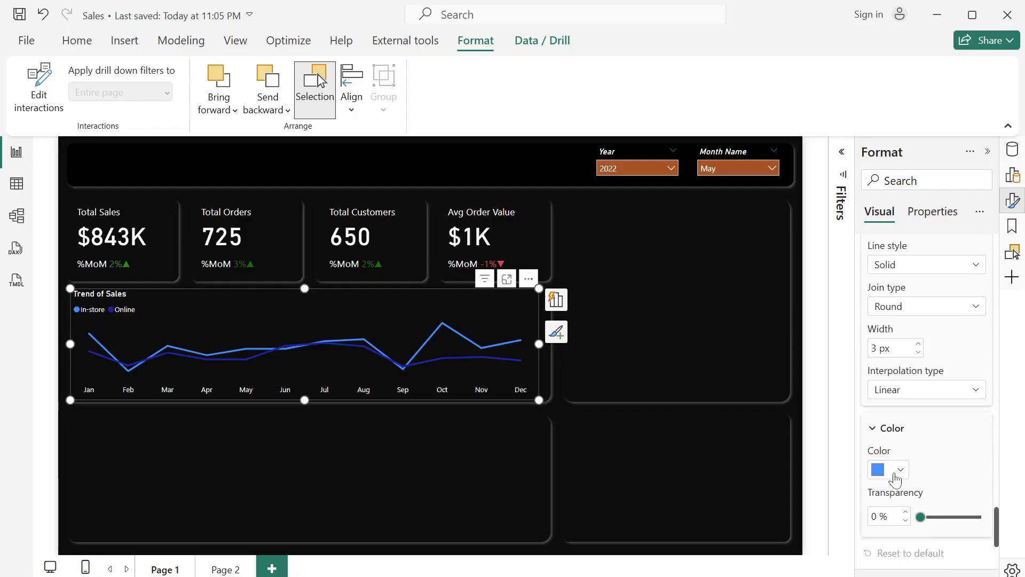
click(896, 474)
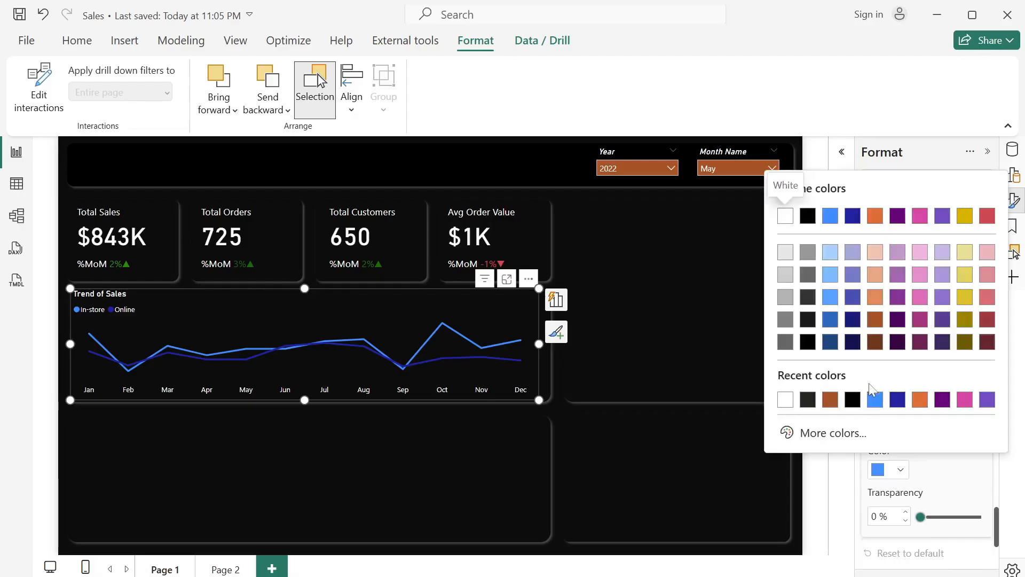
click(876, 400)
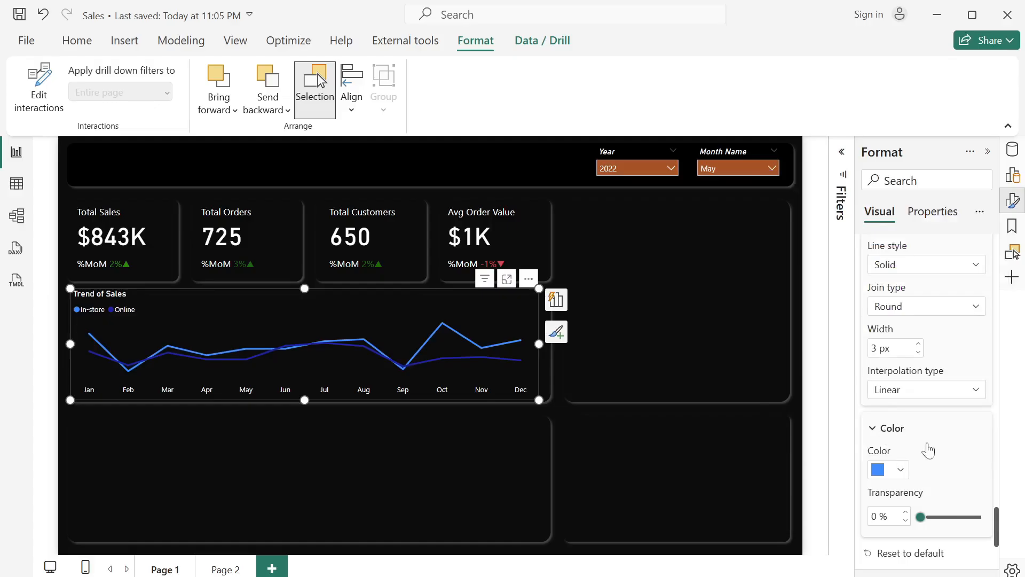
- Give the In-store line a Dashed line style and a Smooth interpolation type
scroll(900, 494, up, 1)
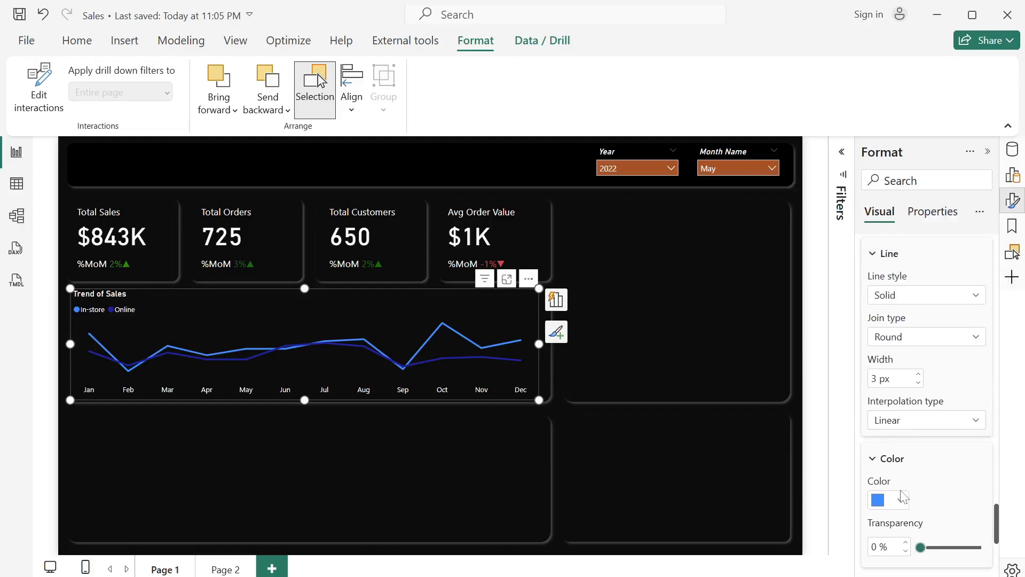
click(949, 337)
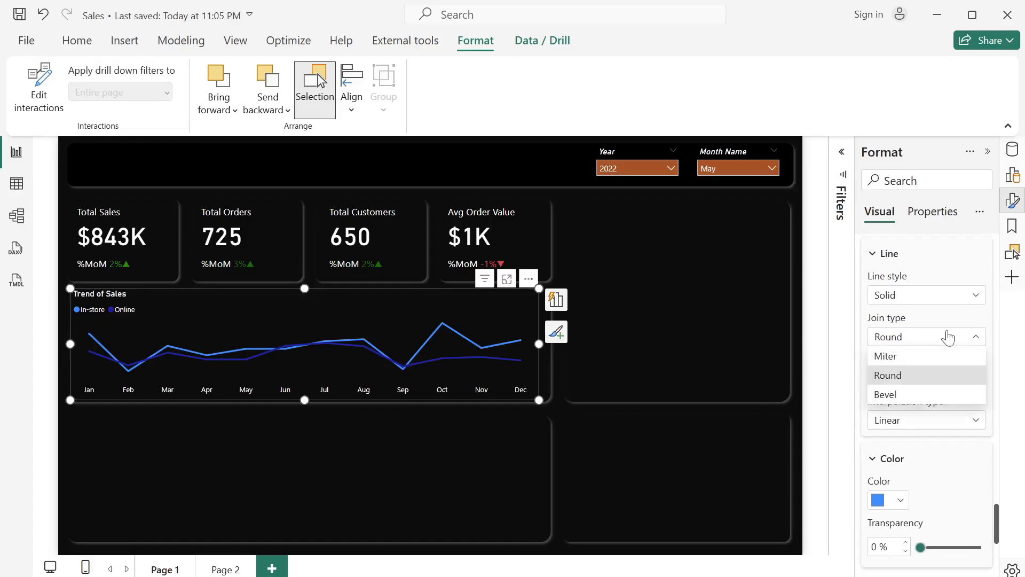
click(948, 338)
click(937, 299)
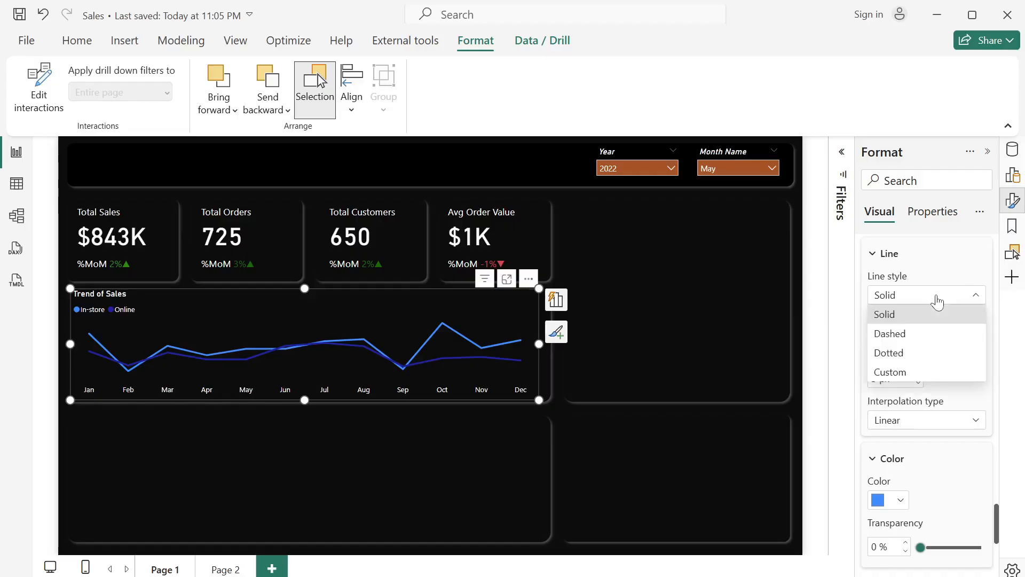
click(912, 342)
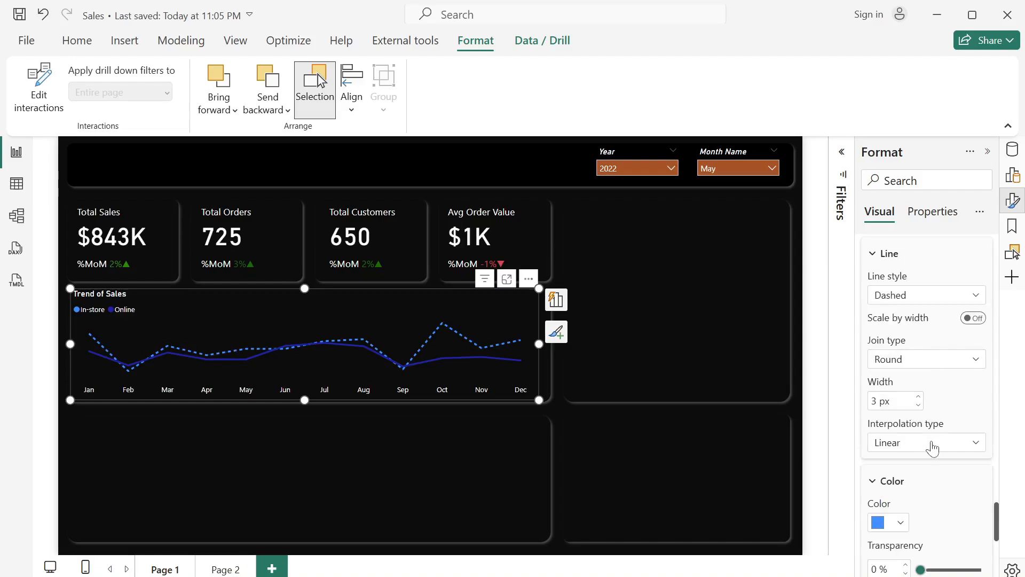
click(932, 447)
click(921, 490)
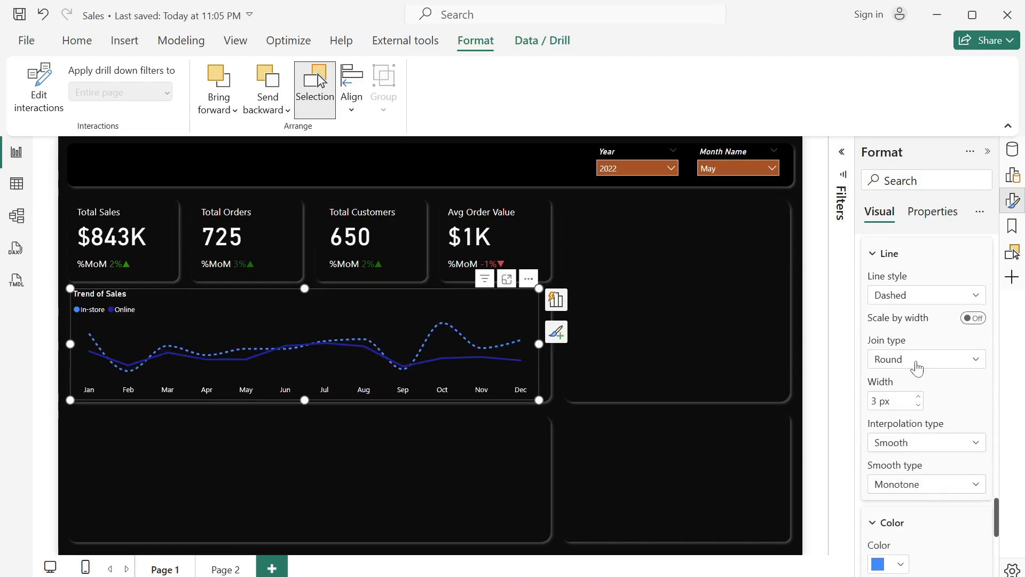
scroll(917, 368, up, 5)
scroll(916, 368, down, 2)
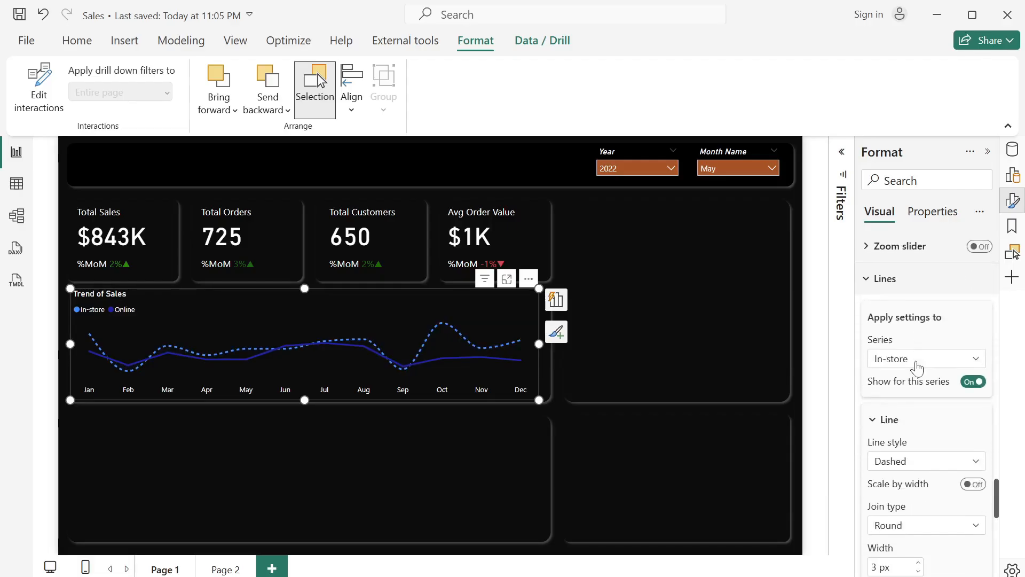
- Apply the line settings to the Online series only and set its interpolation type to Smooth
click(916, 368)
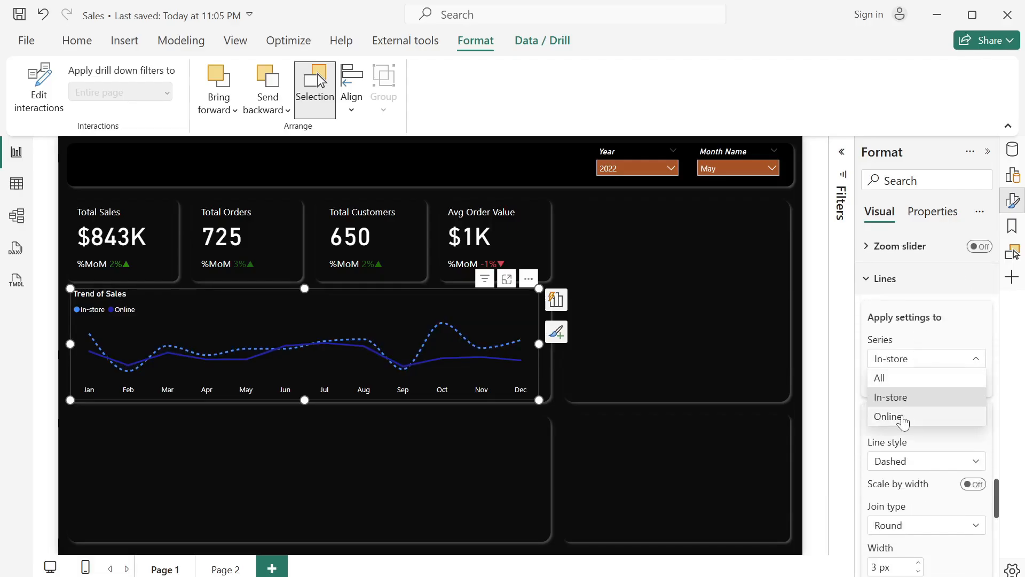
click(901, 417)
scroll(902, 419, down, 4)
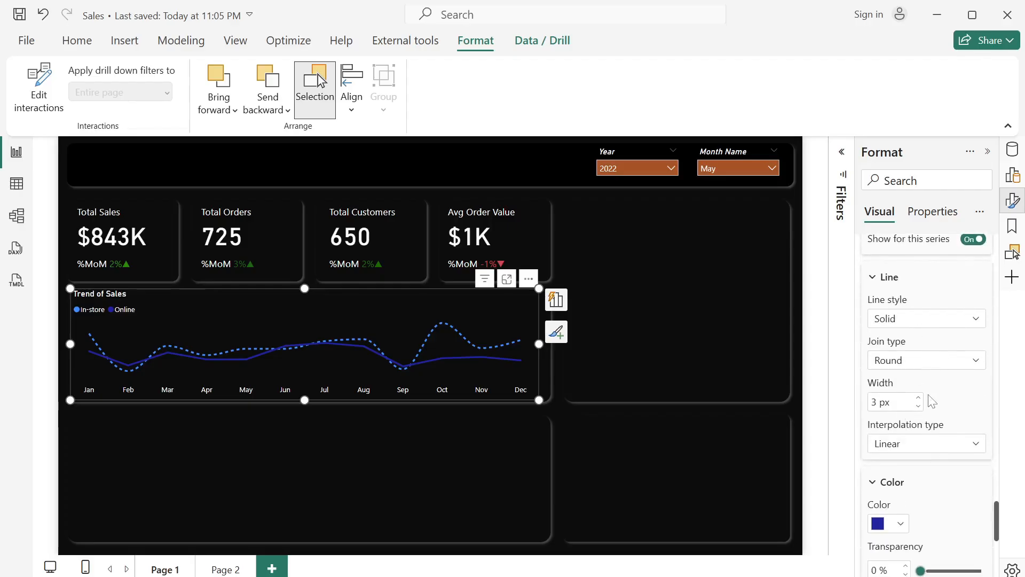
scroll(928, 397, down, 2)
click(930, 394)
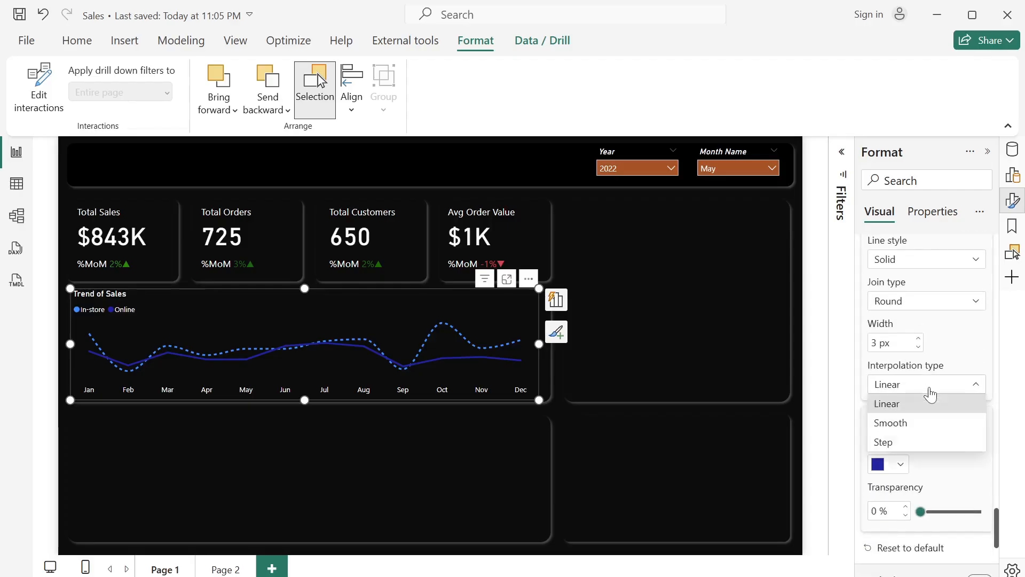
click(916, 423)
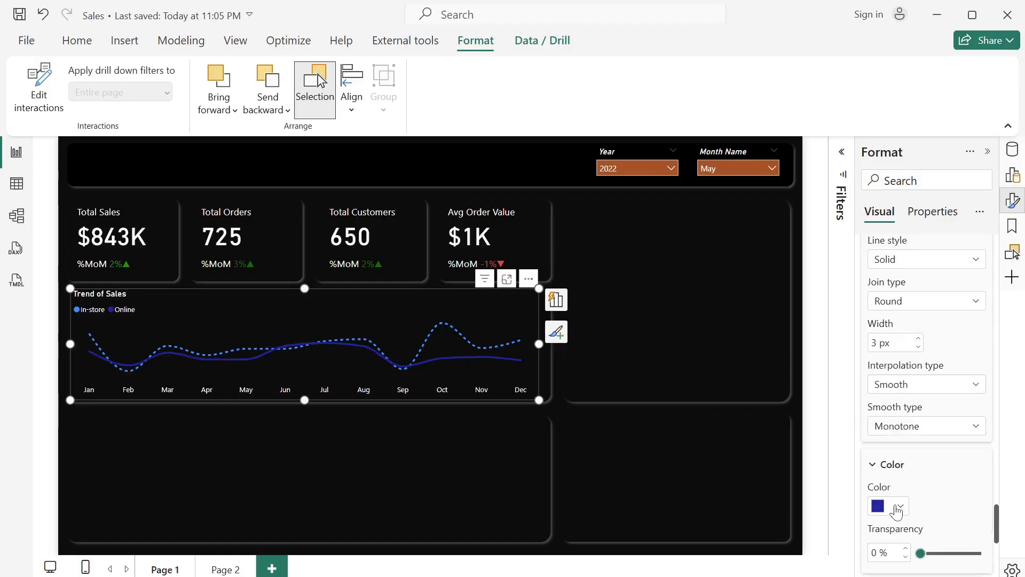
- Set the Online line's color to the dark orange theme shade, save the report, and deselect the chart
click(896, 510)
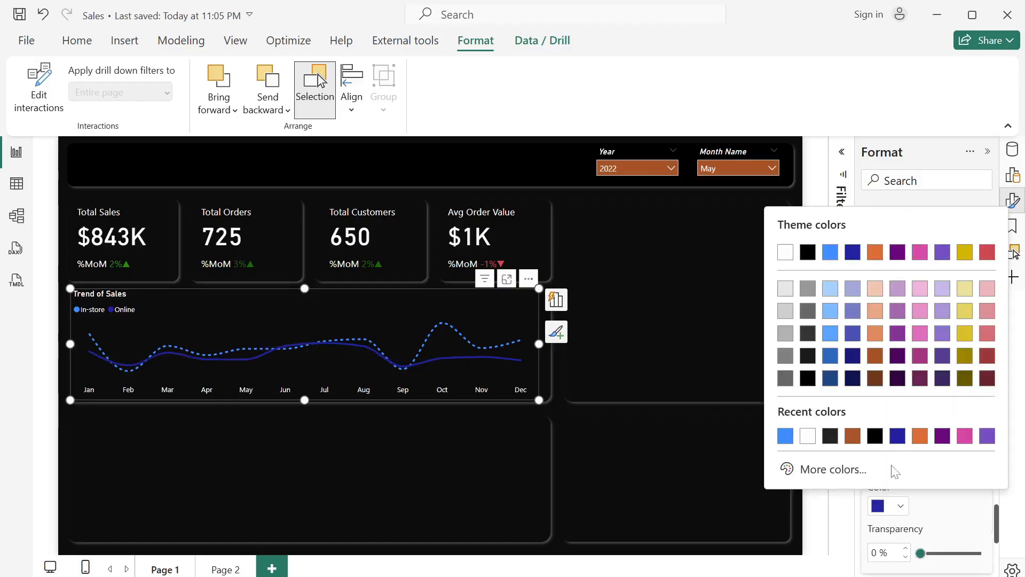
click(876, 356)
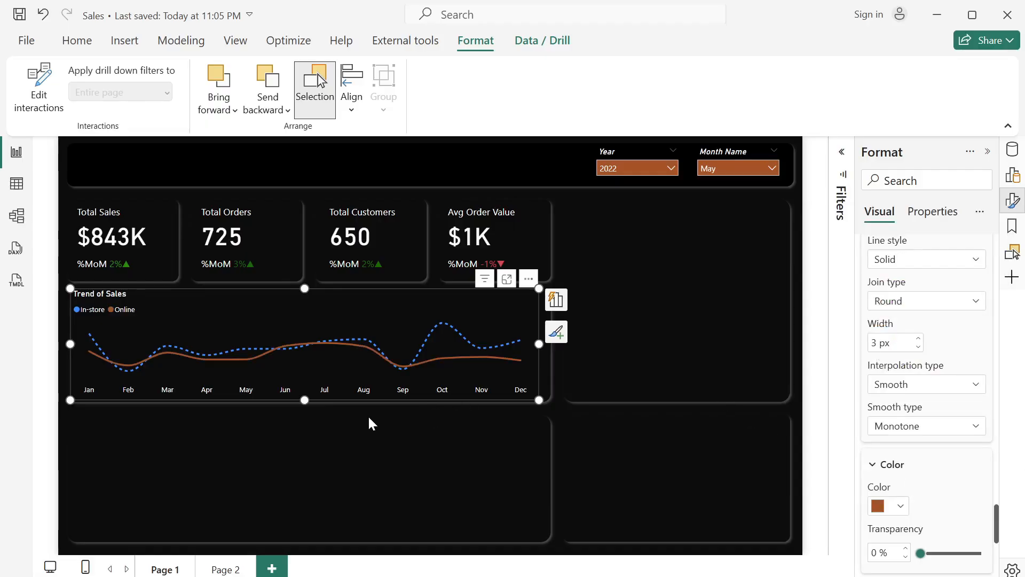
key(ctrl+s)
mouse_move(166, 354)
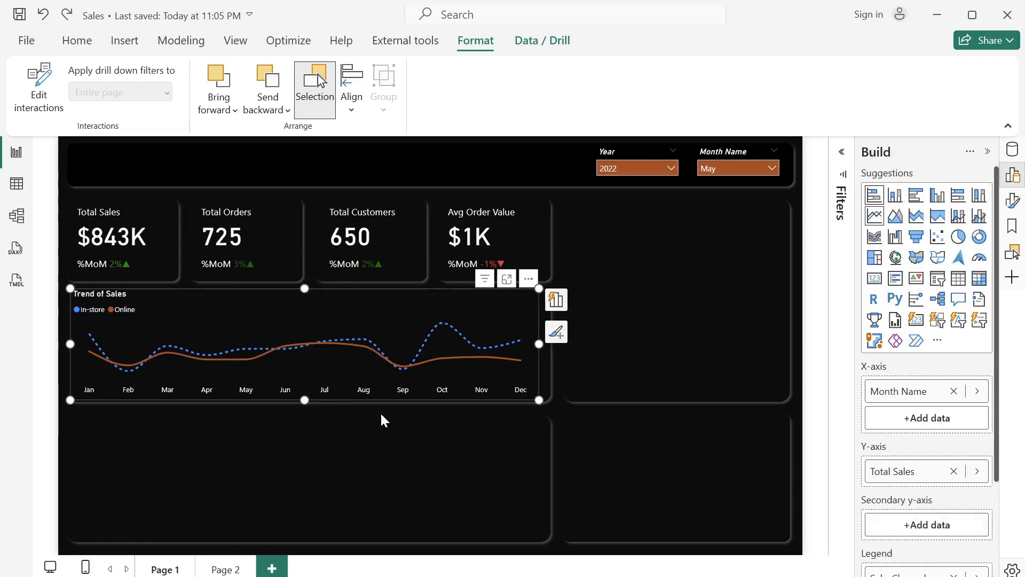
click(382, 414)
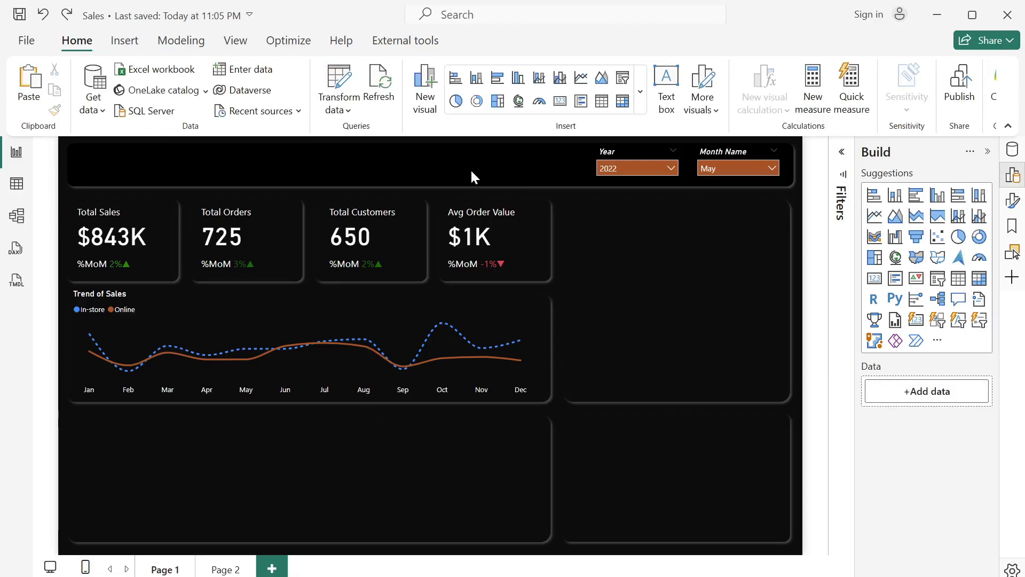
- Display the Sales table's data and examine its columns, including Category, SalesChannel and ReturnStatus
click(16, 183)
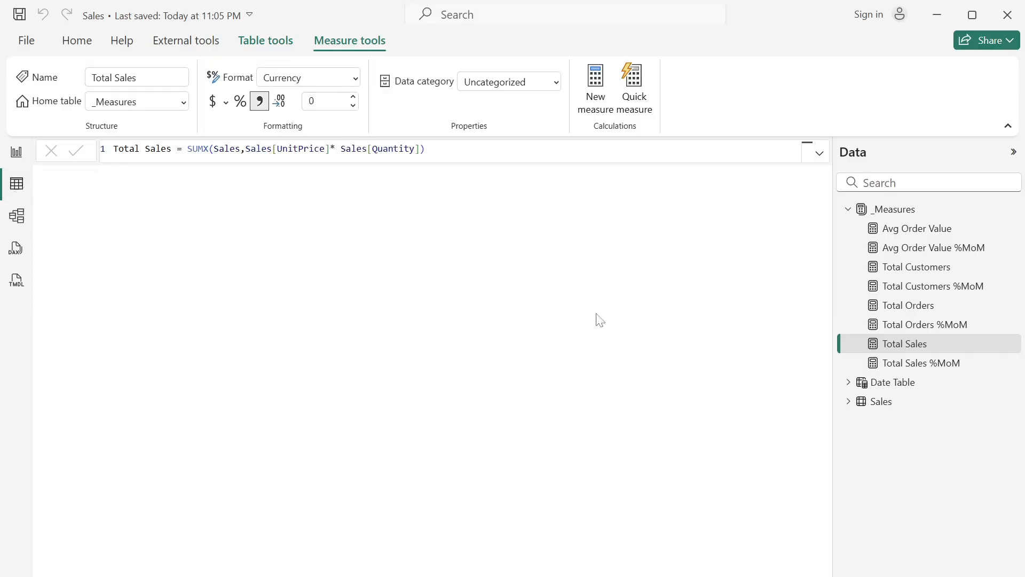
click(880, 401)
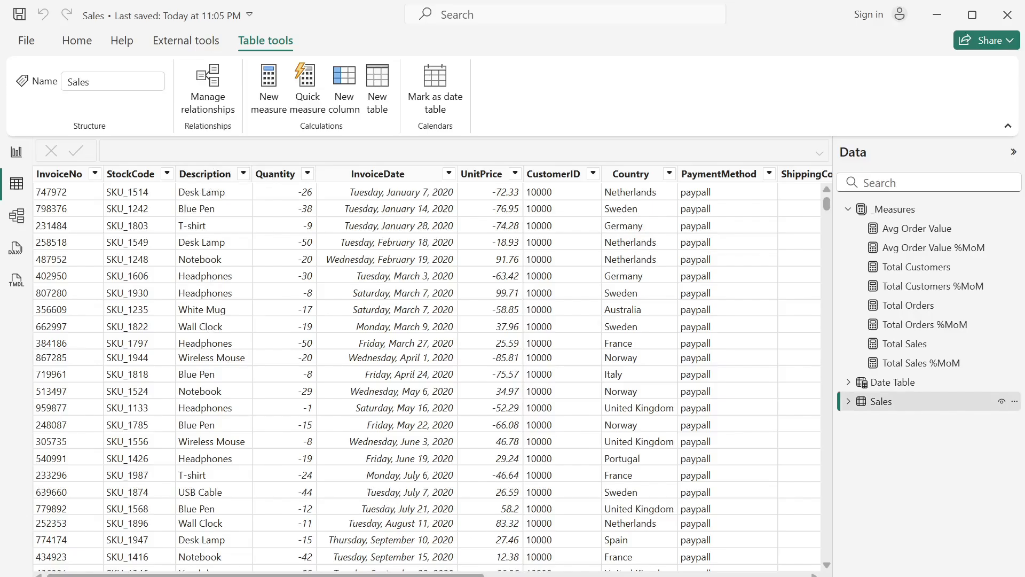
drag(444, 575, 600, 562)
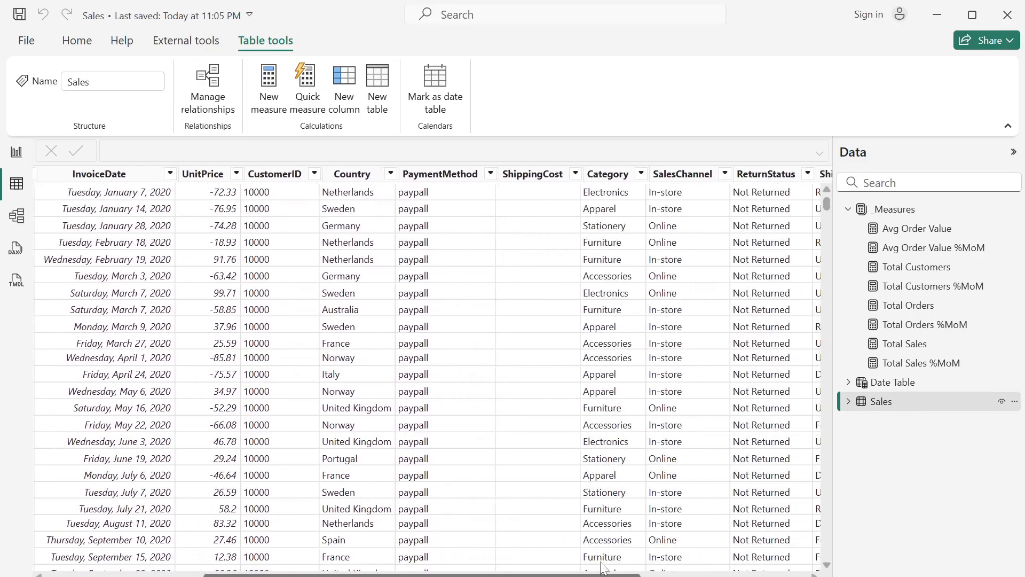
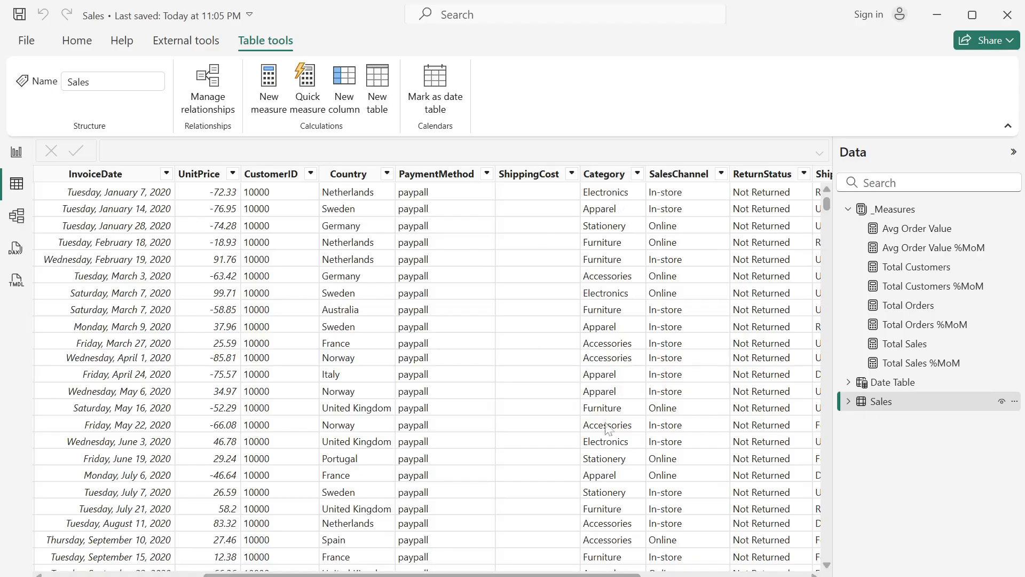
- Return to the report canvas and create a hierarchy from the Sales table's Category field
drag(561, 574, 348, 575)
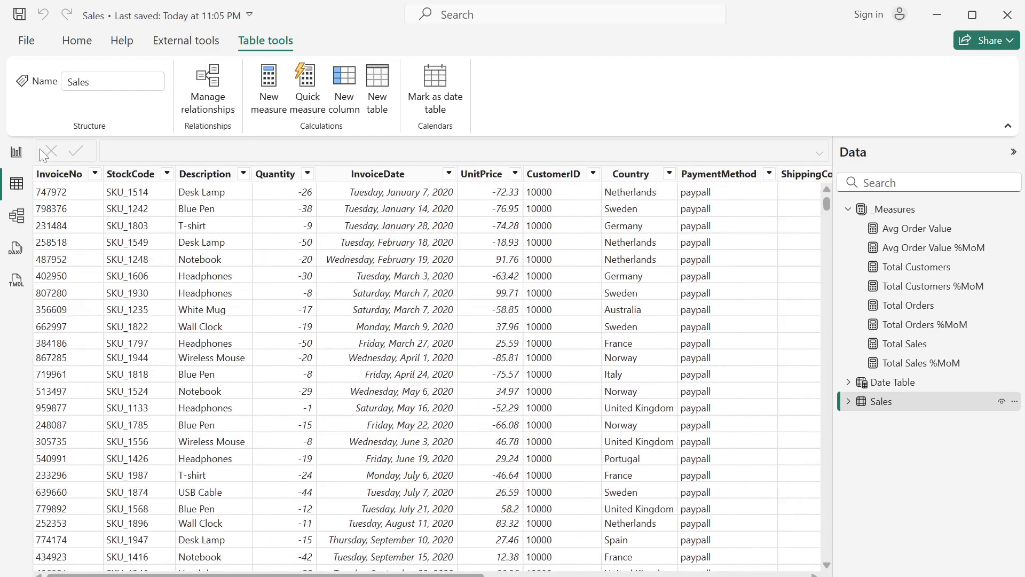
click(16, 152)
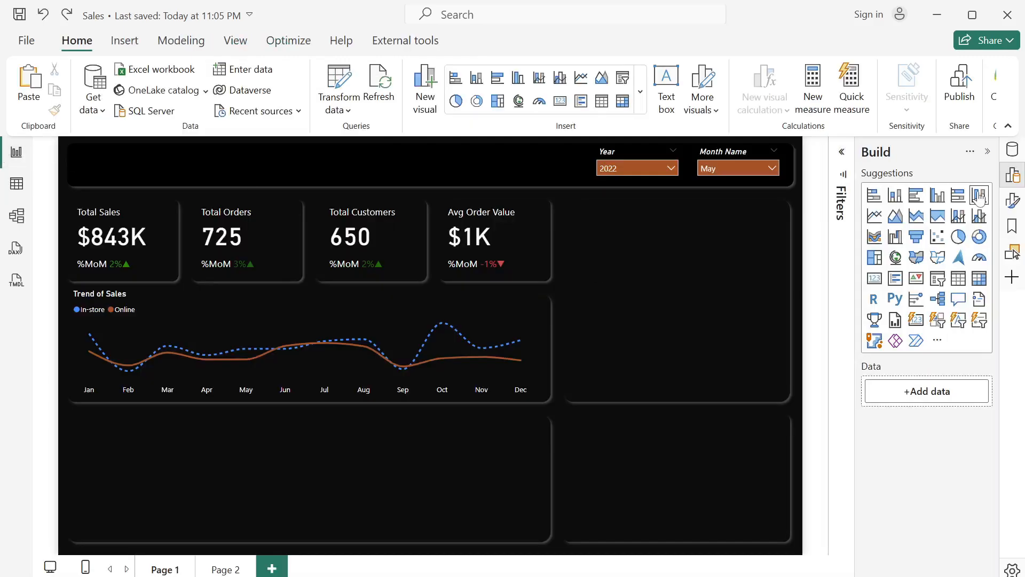
click(1013, 151)
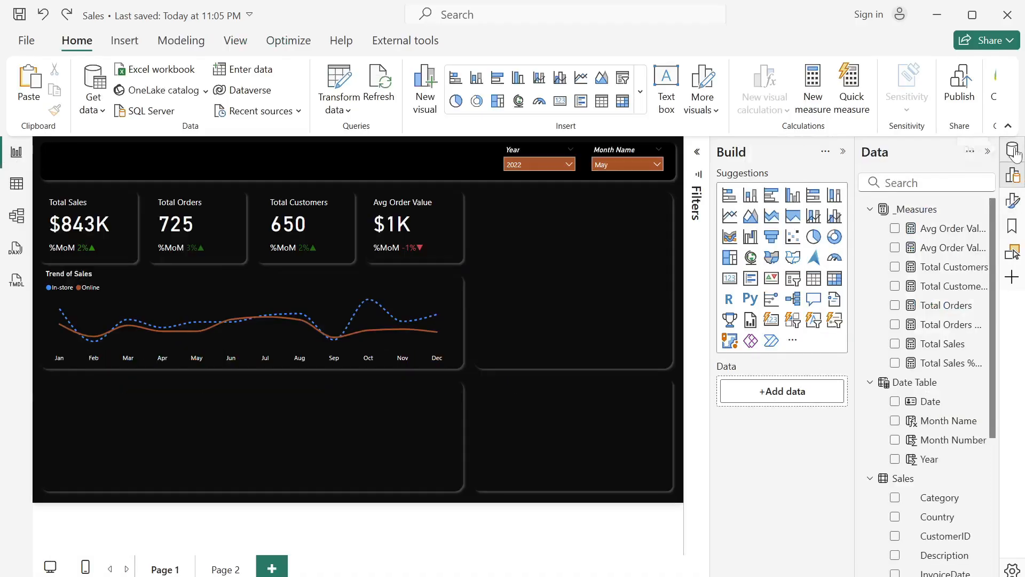
scroll(929, 448, down, 4)
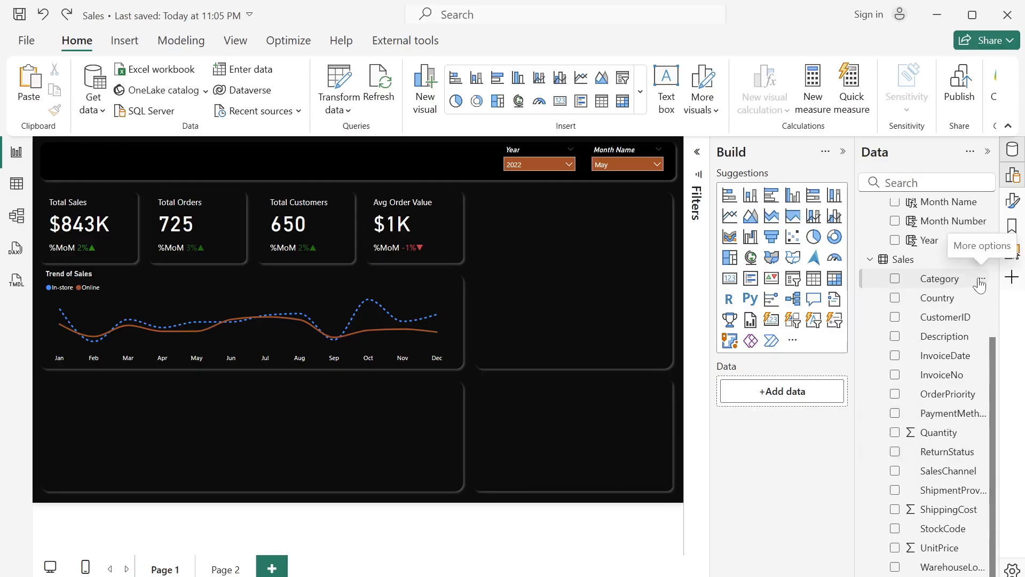
click(981, 278)
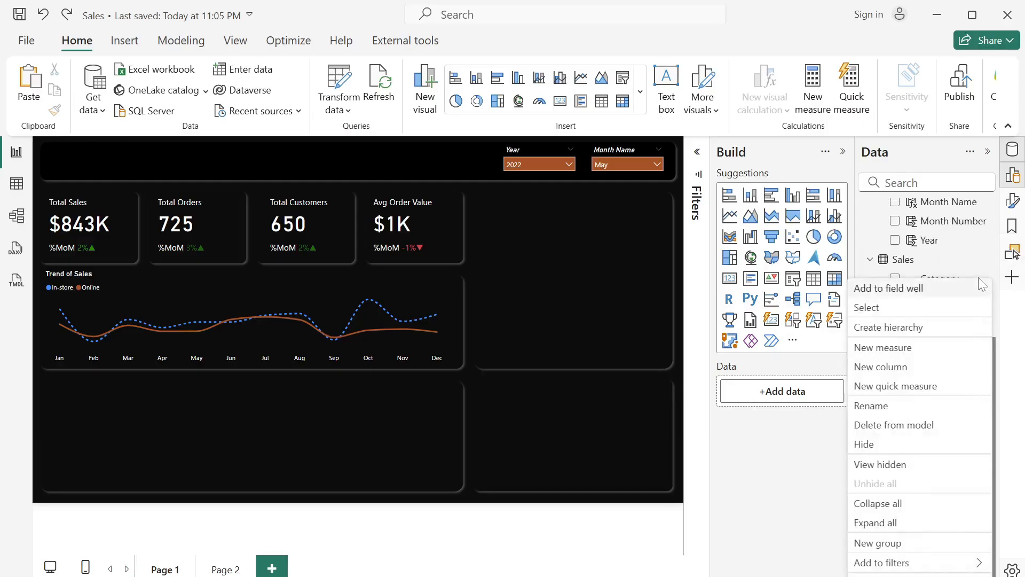
click(916, 327)
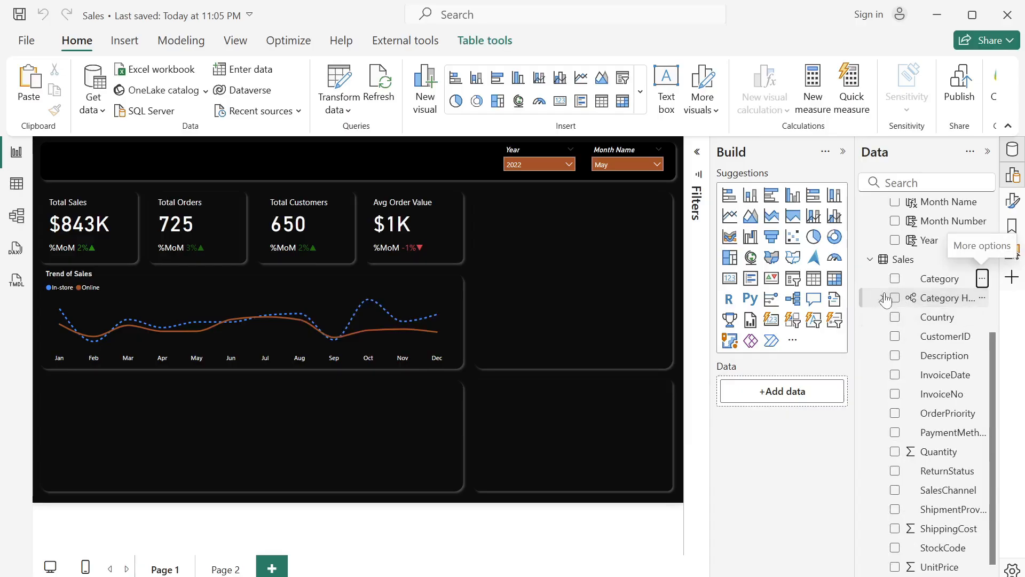
- Rename the new category hierarchy as Product
click(943, 300)
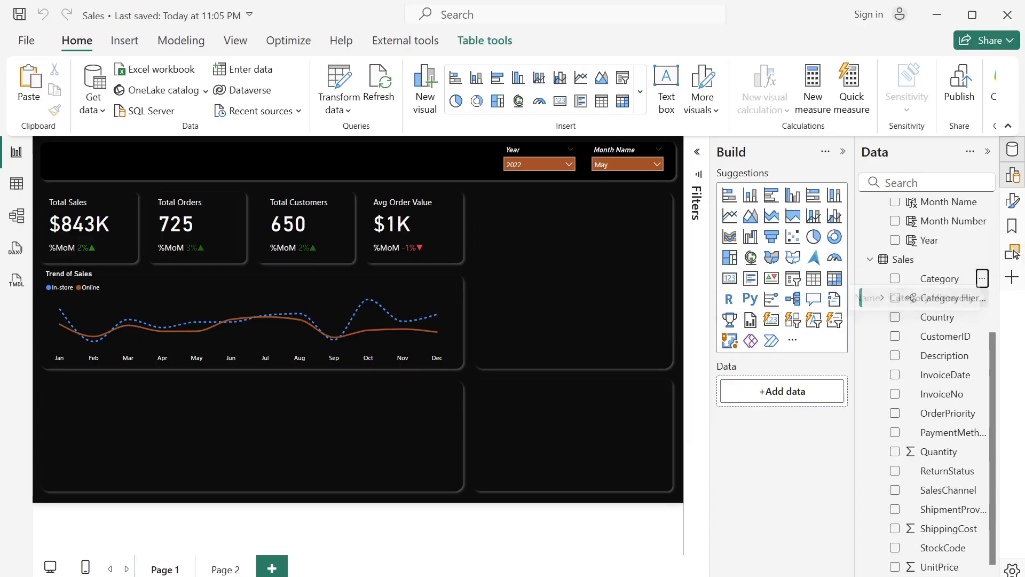
double_click(941, 298)
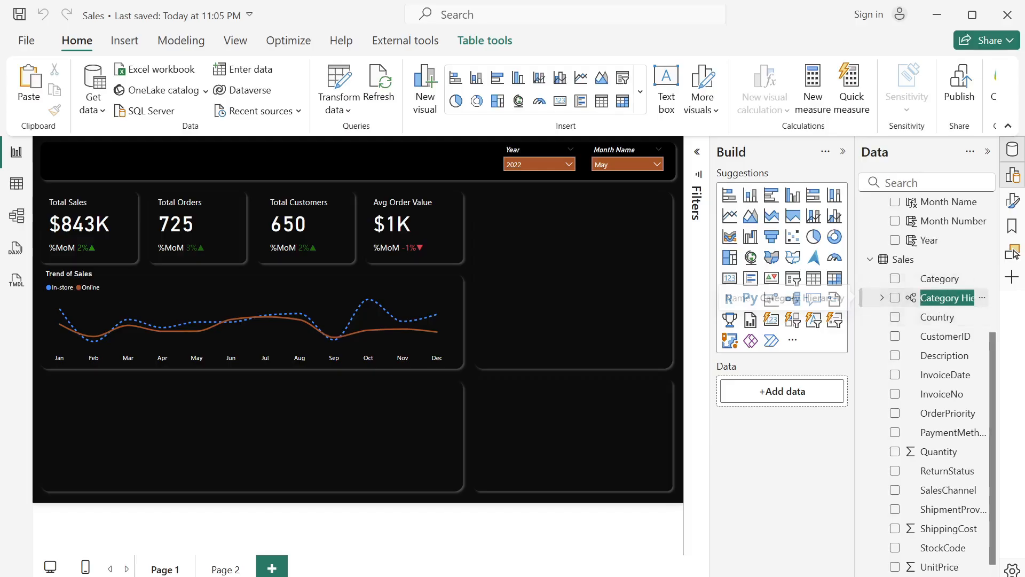
text(Prod)
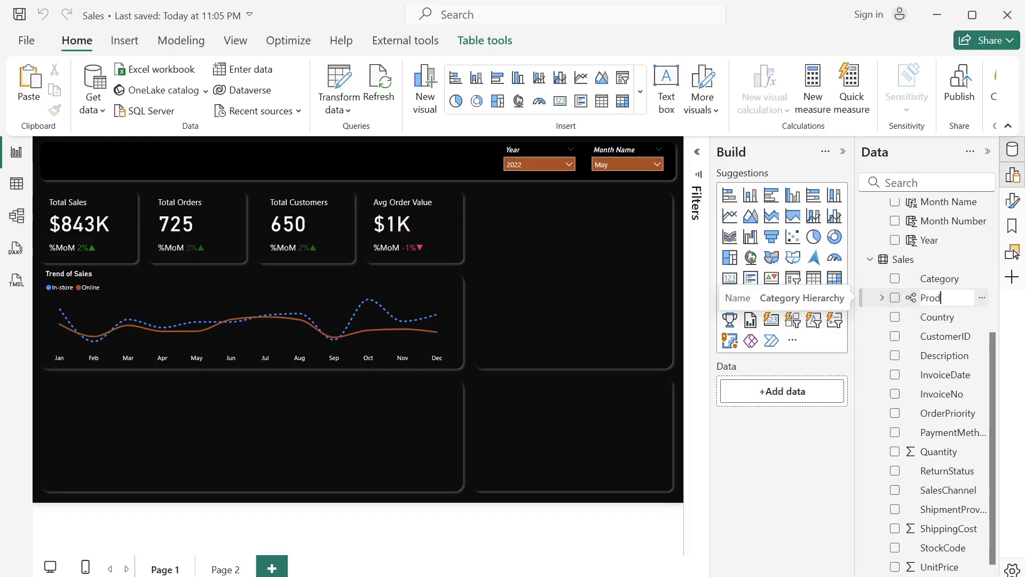
text(uct)
key(Return)
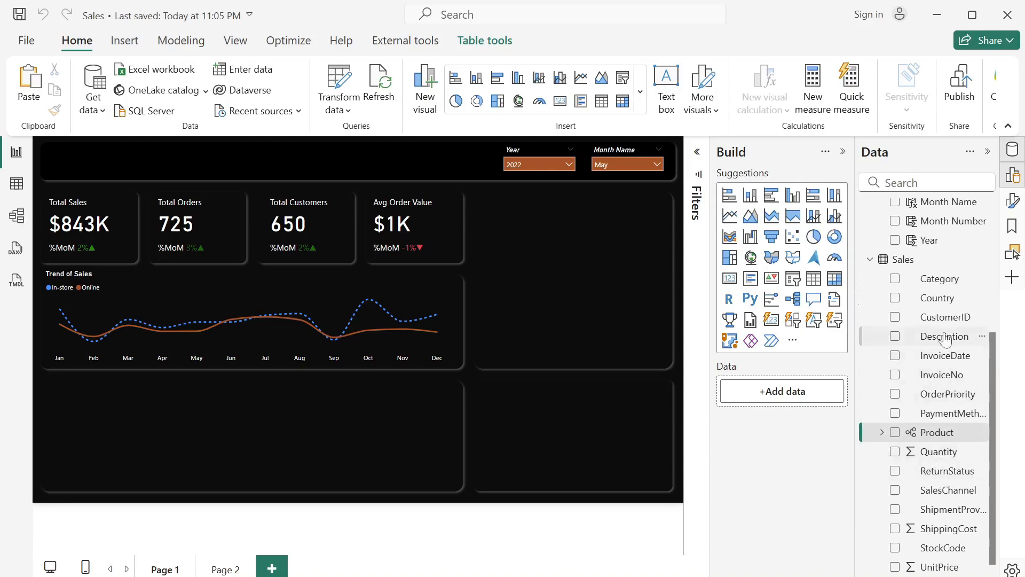
- Add the Description field to the Product hierarchy and expand the hierarchy to show its levels
click(982, 336)
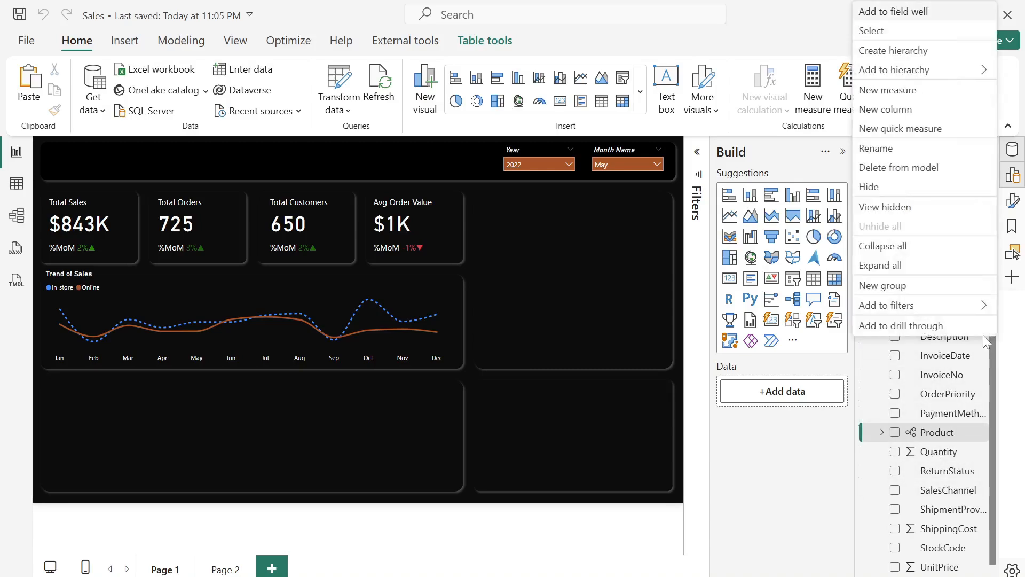
mouse_move(976, 75)
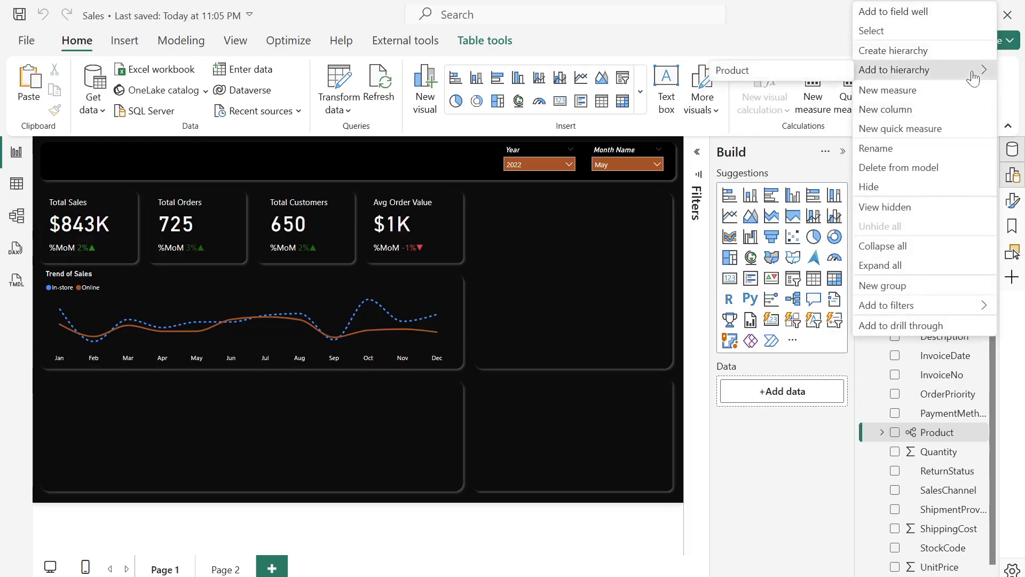
click(777, 70)
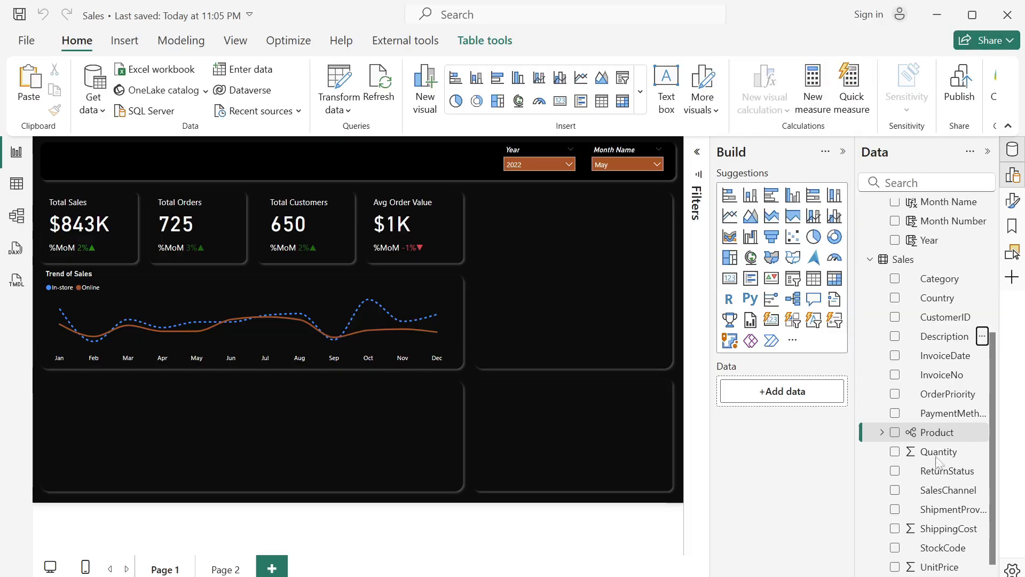
click(880, 436)
scroll(880, 433, down, 1)
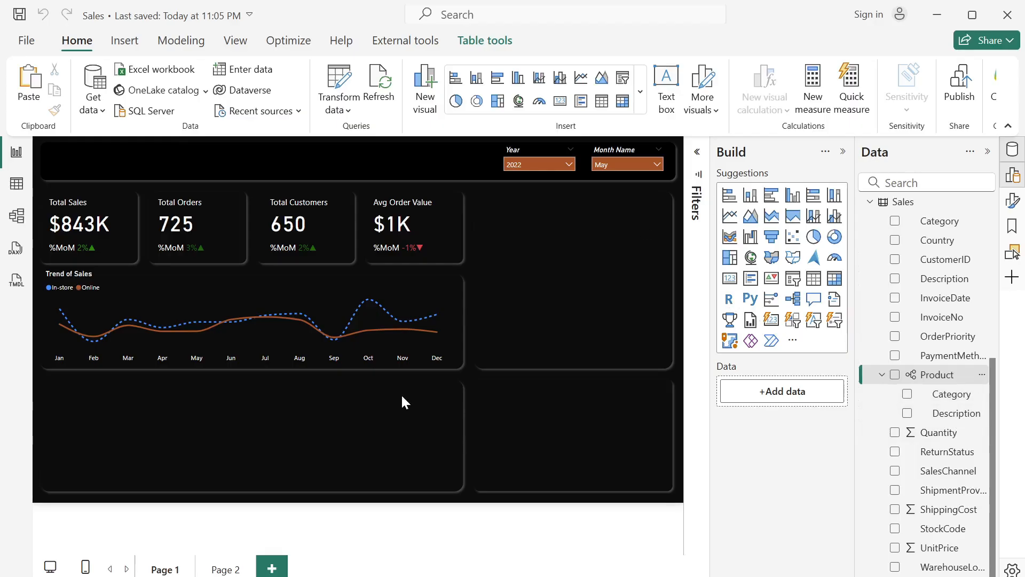
- Insert a narrowed stacked bar chart in the panel below the trend chart, with the Product hierarchy on the Y-axis and Total Sales on the X-axis
click(729, 195)
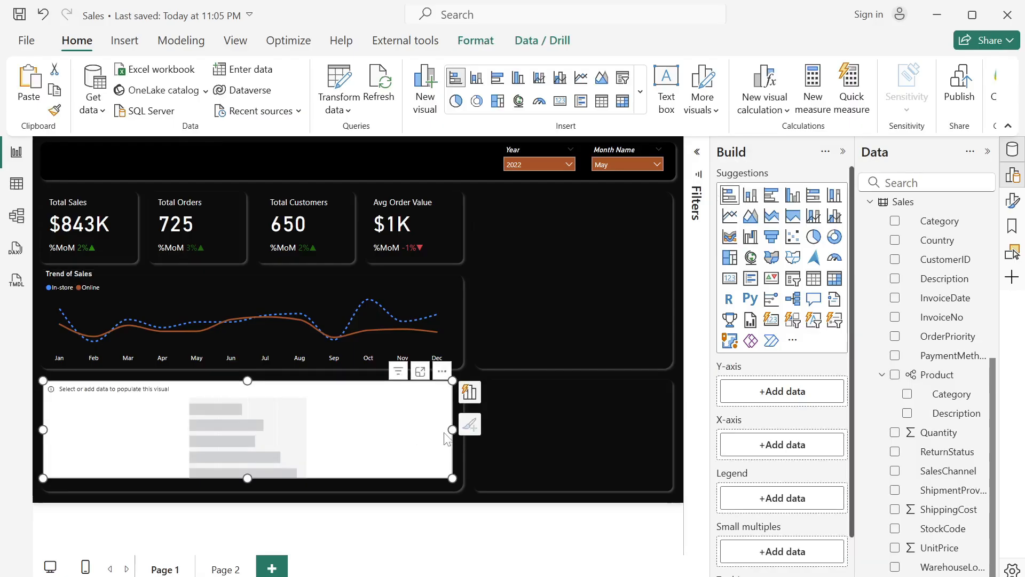
drag(450, 431, 205, 450)
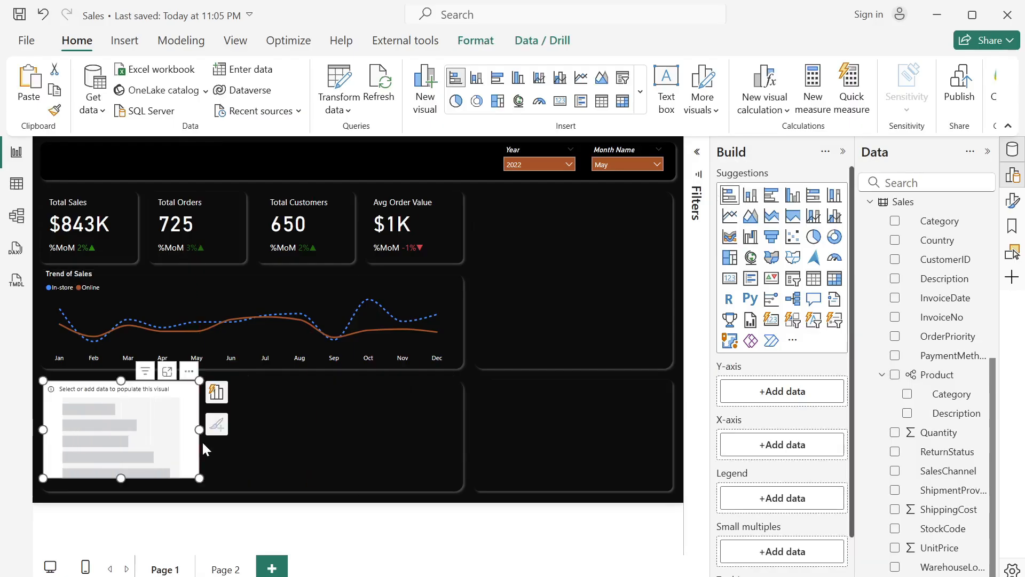
drag(932, 380, 785, 400)
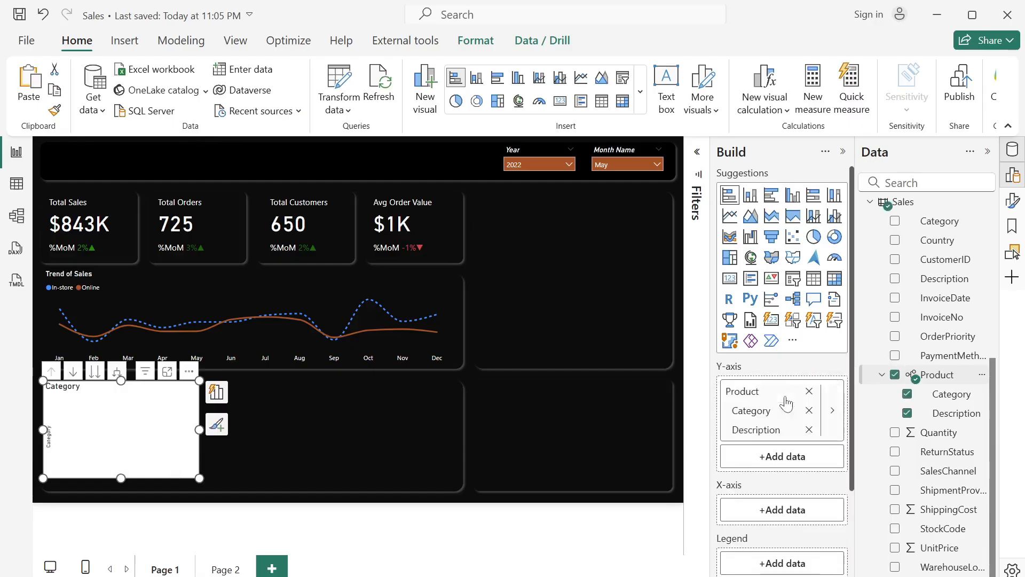
scroll(921, 240, up, 5)
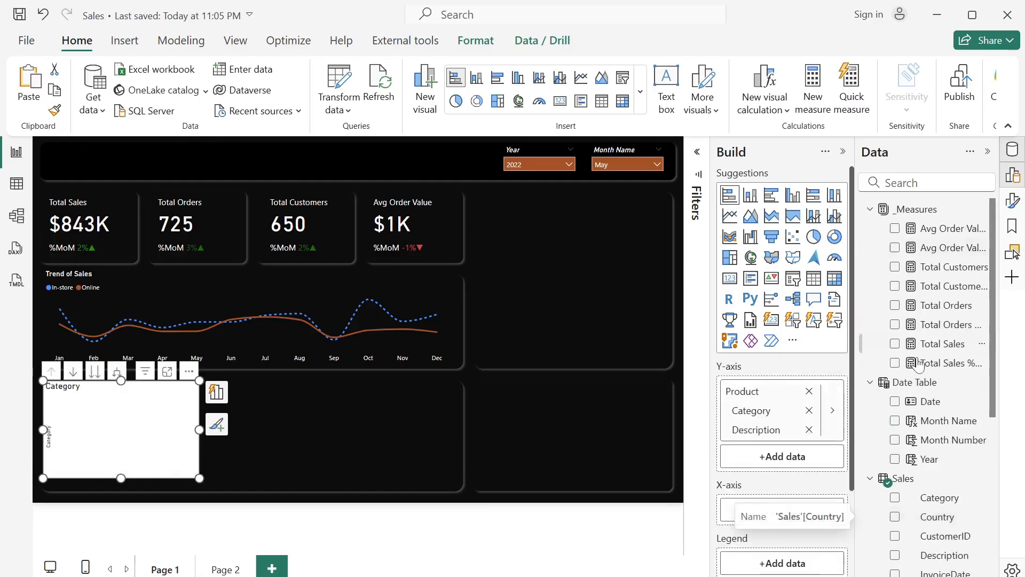
click(895, 343)
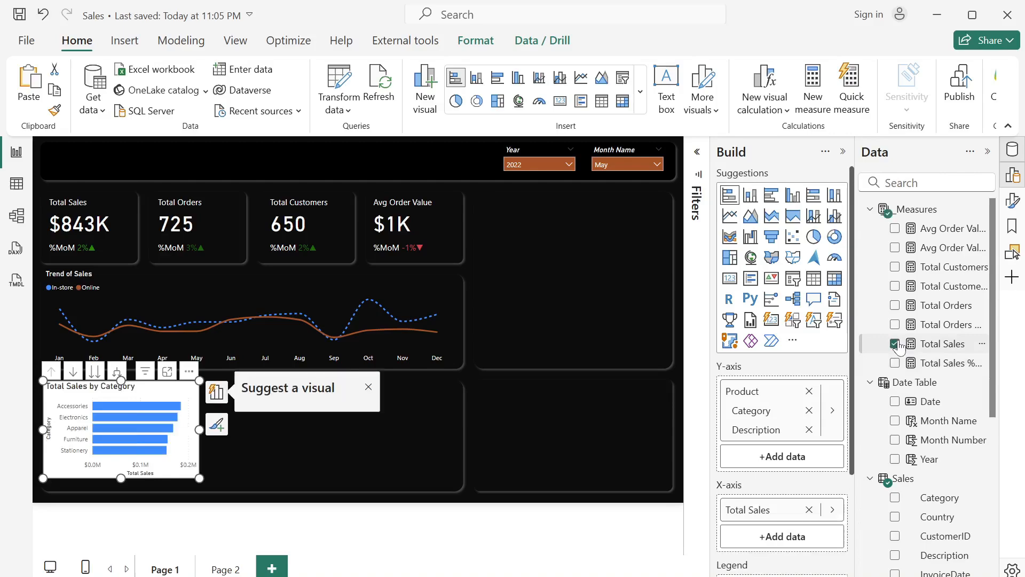
click(216, 392)
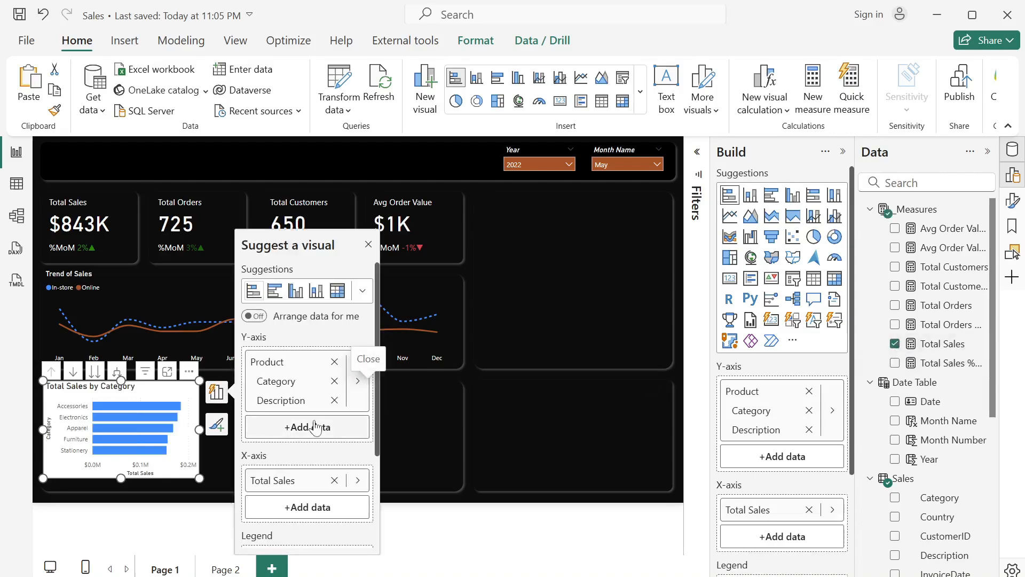
click(368, 245)
- Enlarge the bar chart to fill the left half of its panel, testing the drill to the Description level and back to Category
drag(199, 433, 250, 440)
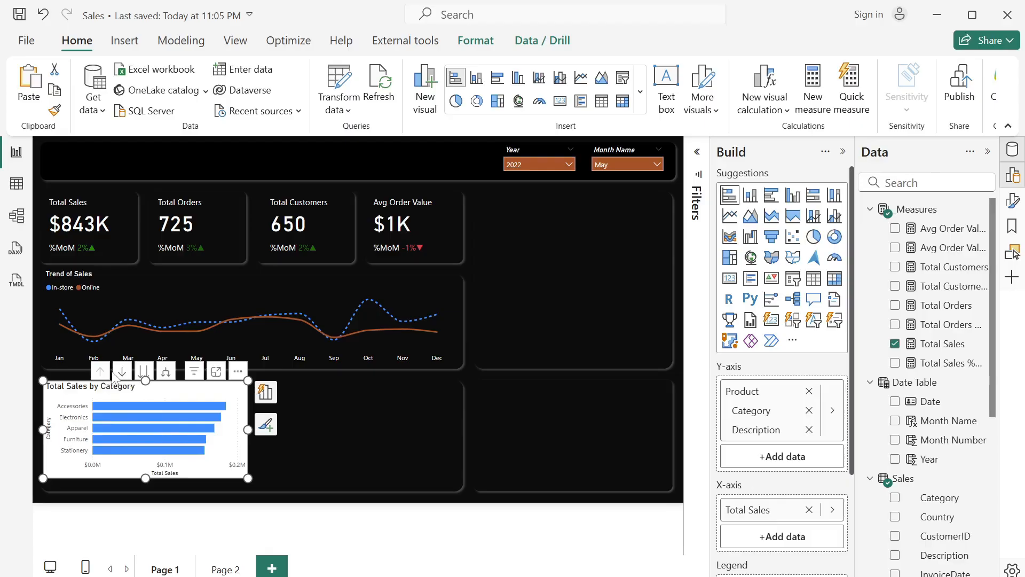
click(142, 374)
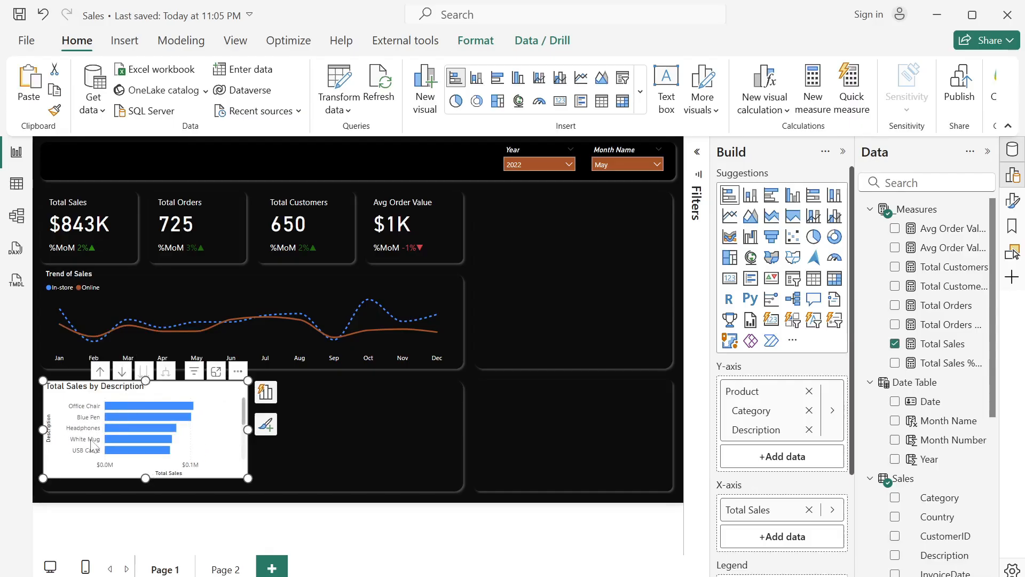
click(99, 371)
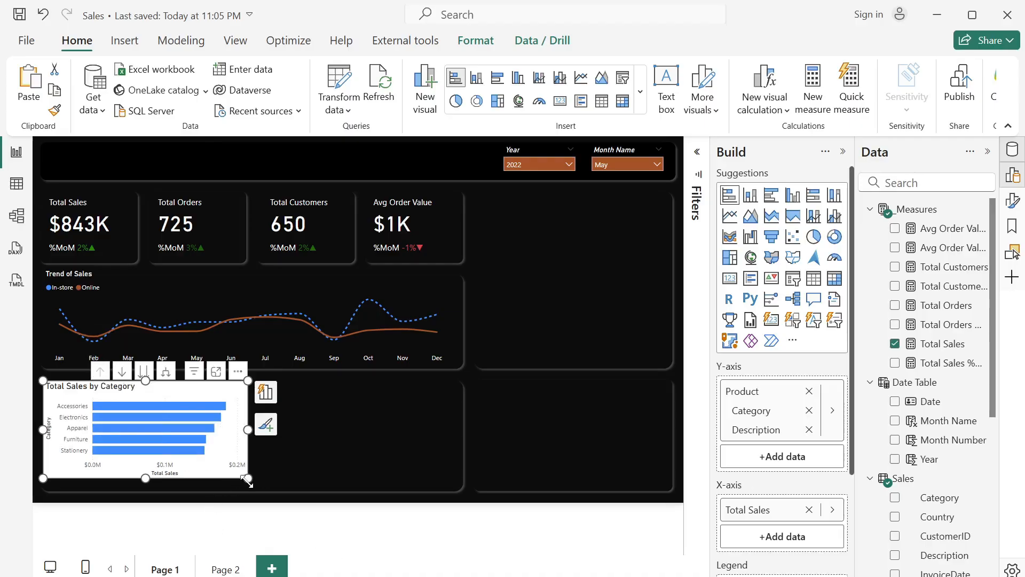
mouse_move(248, 478)
mouse_down()
mouse_move(250, 500)
mouse_move(248, 491)
mouse_up()
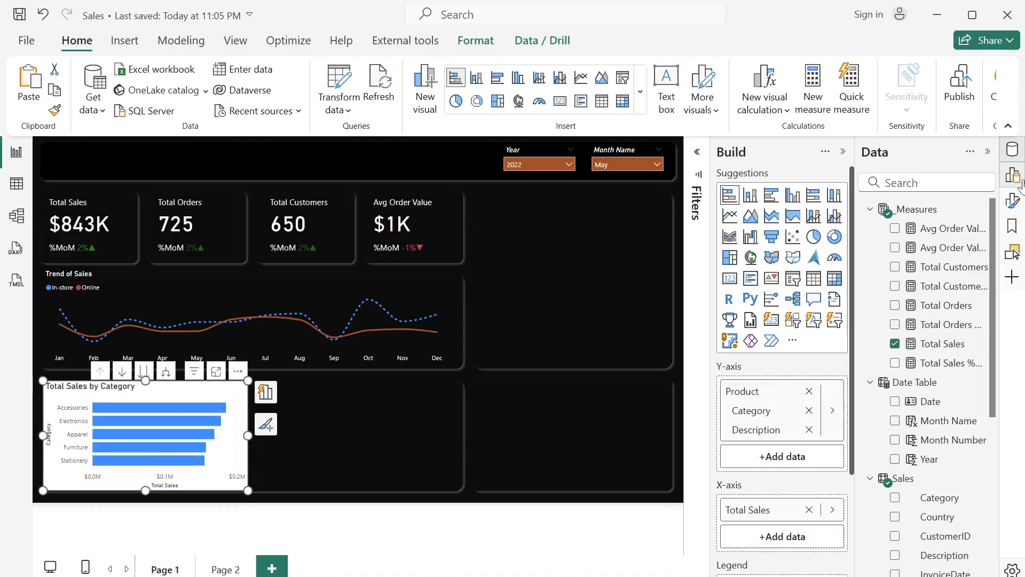
- Show only the formatting options for the bar chart and turn off its background
click(1013, 205)
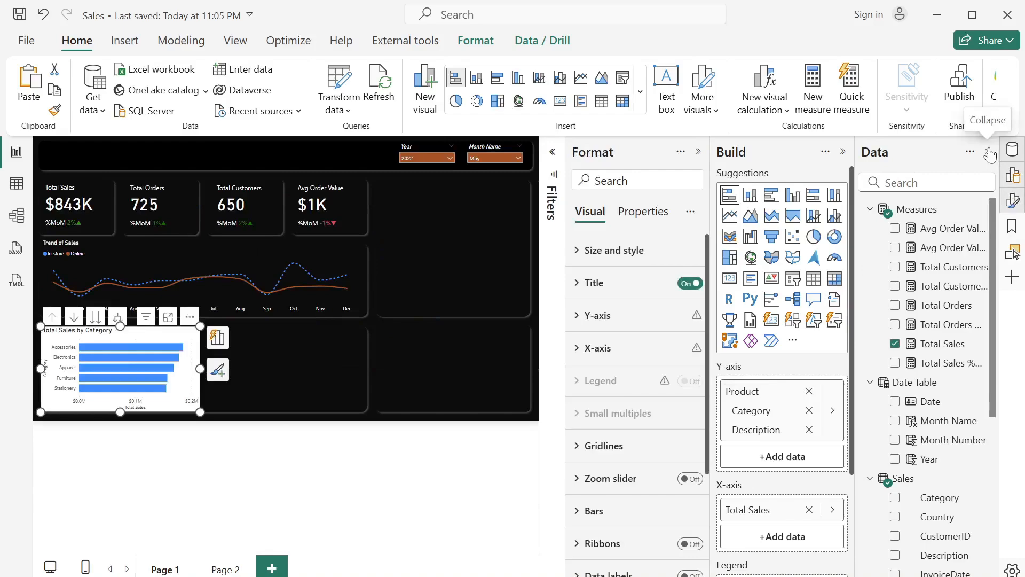
click(987, 151)
click(989, 151)
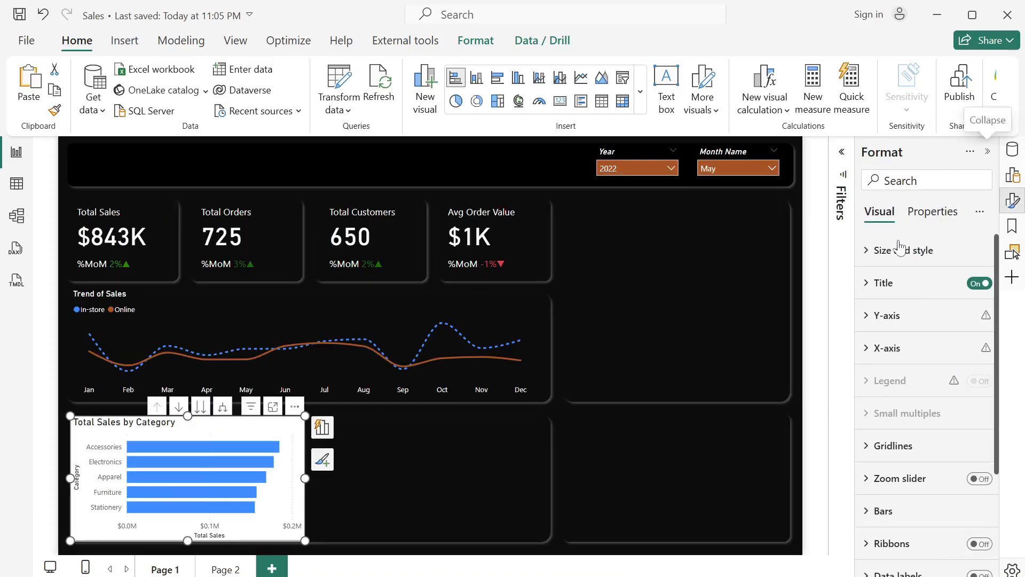
click(866, 251)
scroll(902, 416, down, 3)
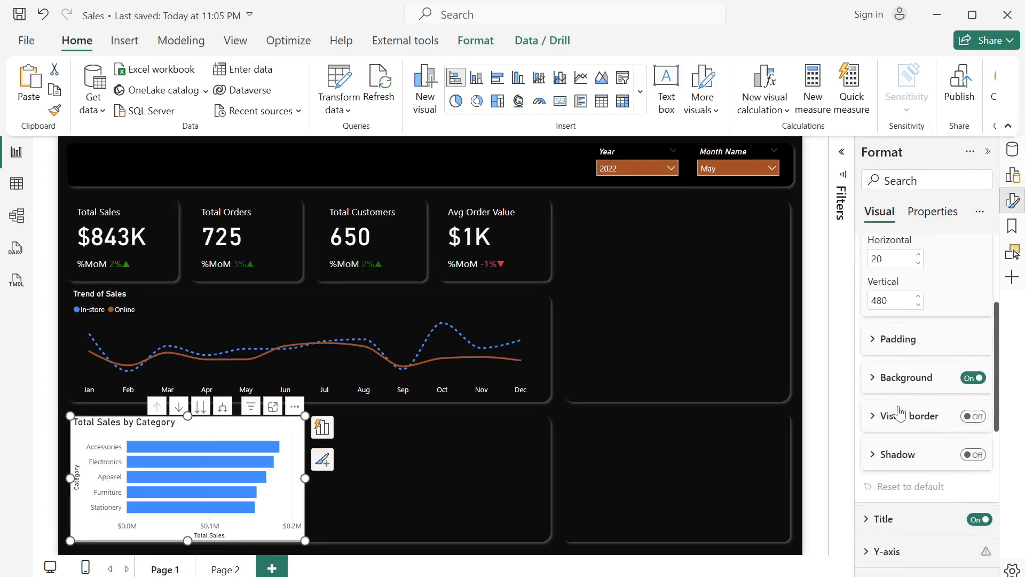
click(971, 372)
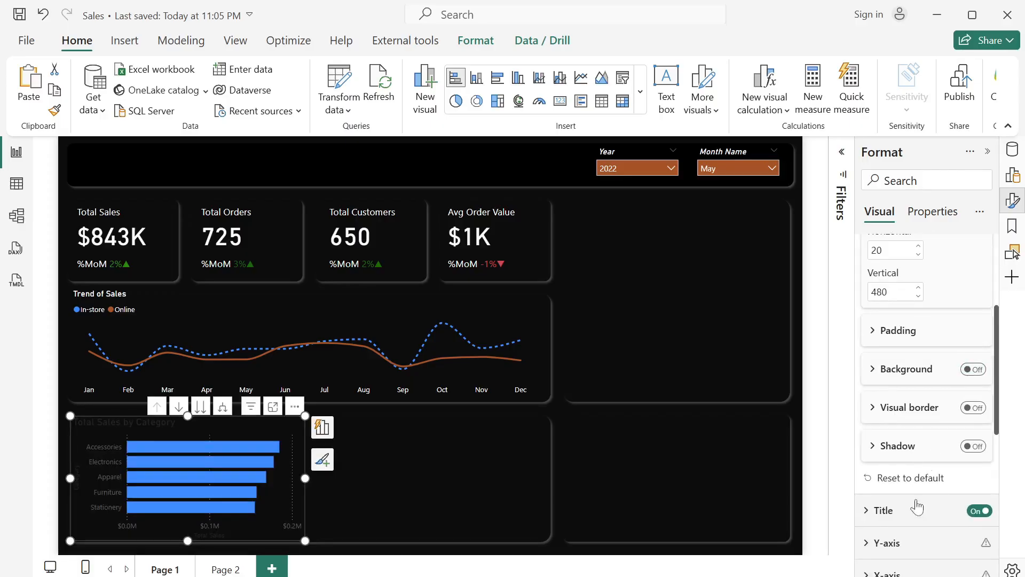
- Change the bar chart's title text to "Total Sales by Product"
scroll(913, 513, down, 2)
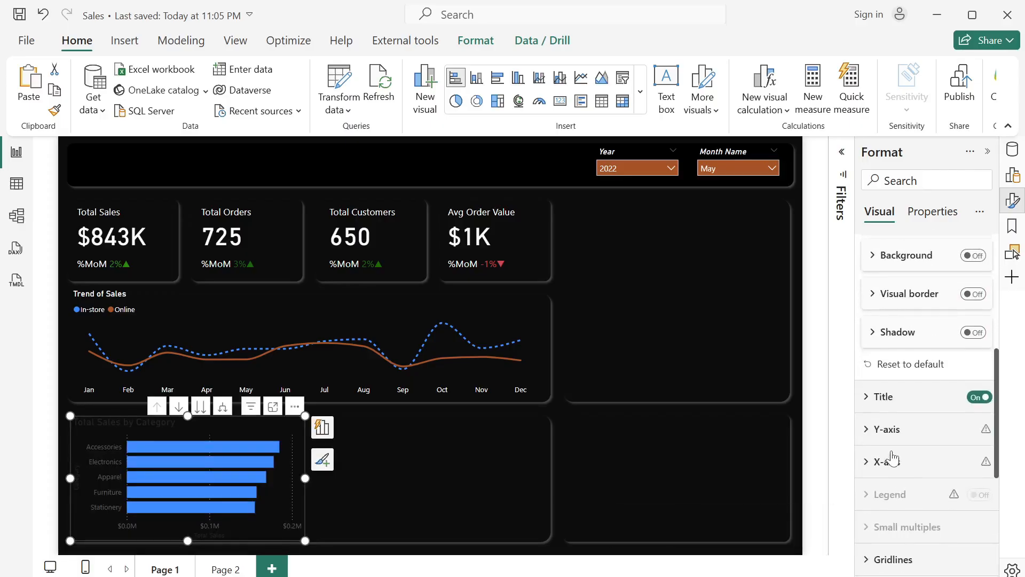
click(866, 397)
click(932, 477)
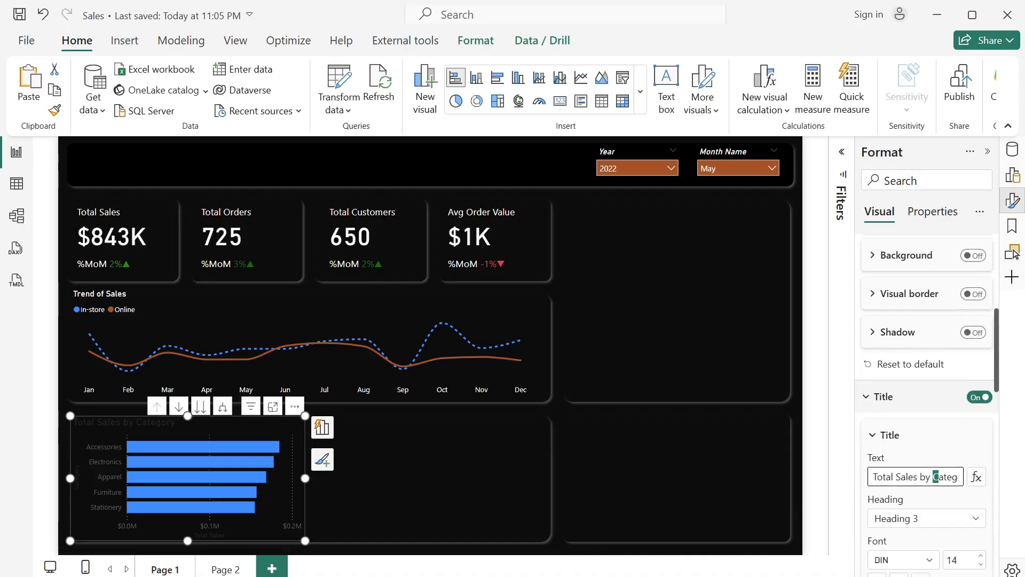
double_click(935, 477)
text(Product)
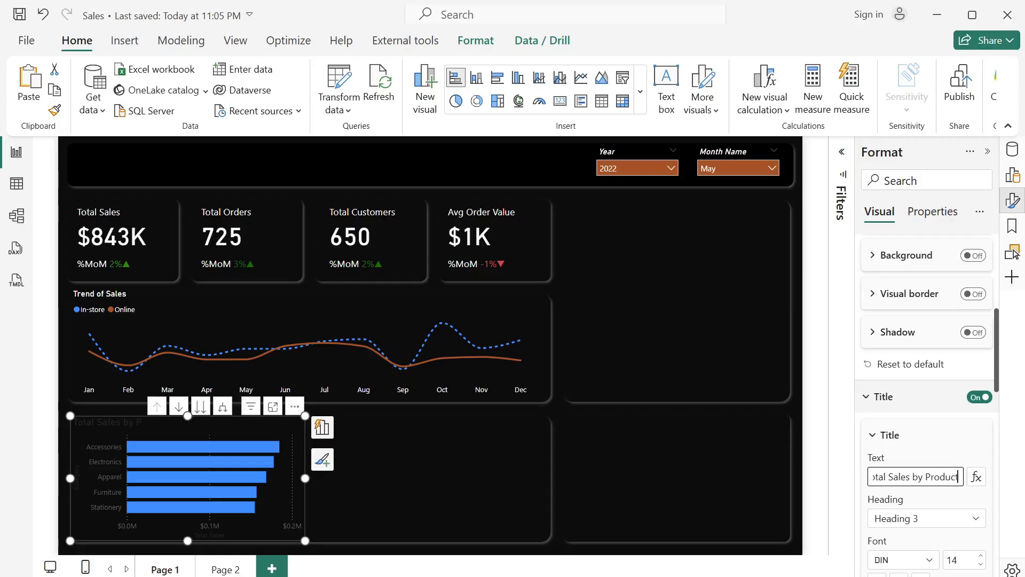
- Set the bar chart title's font size to 12 and its text color to white (#FFFFFF)
scroll(927, 374, down, 3)
double_click(952, 392)
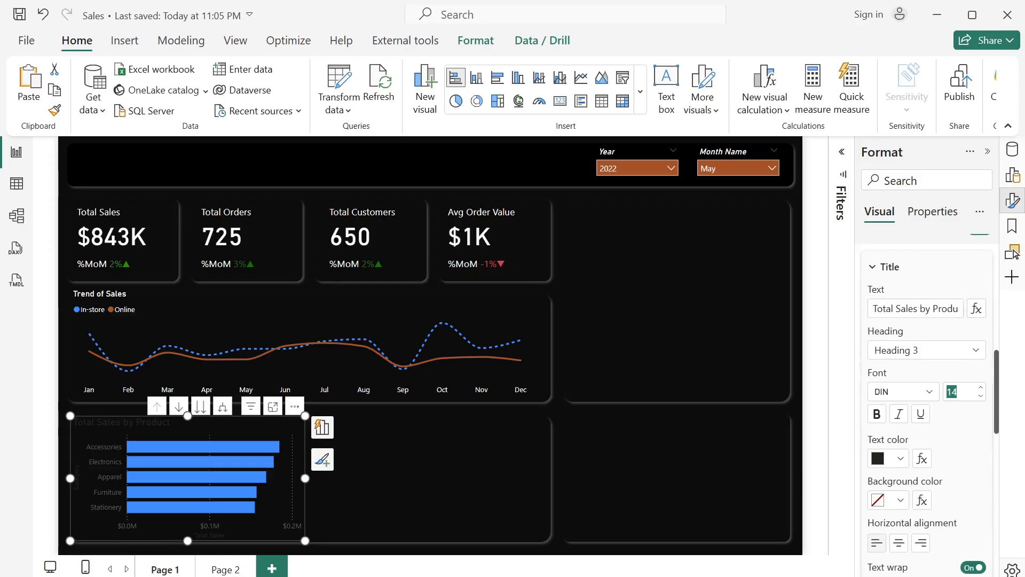
text(12)
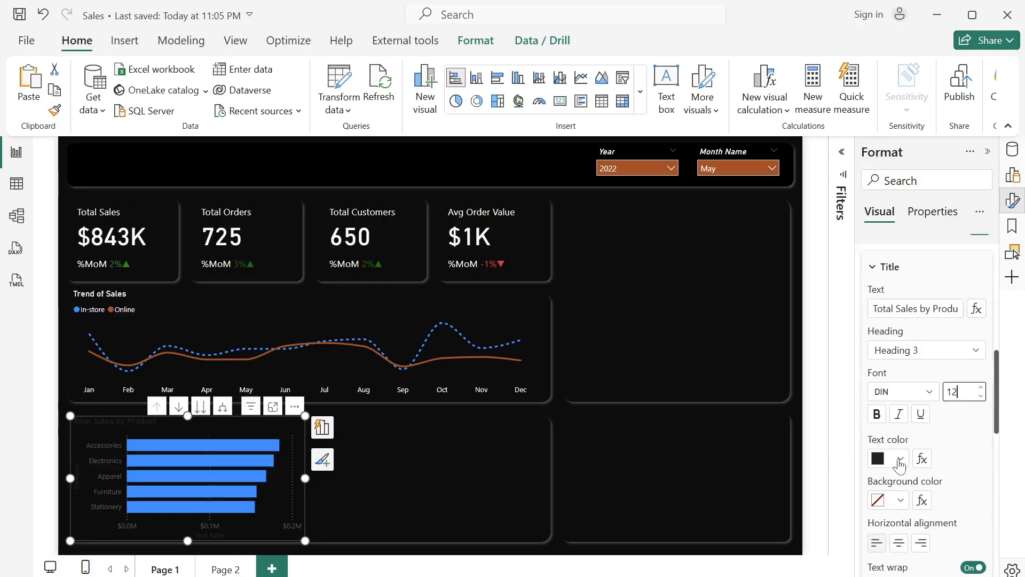
click(900, 458)
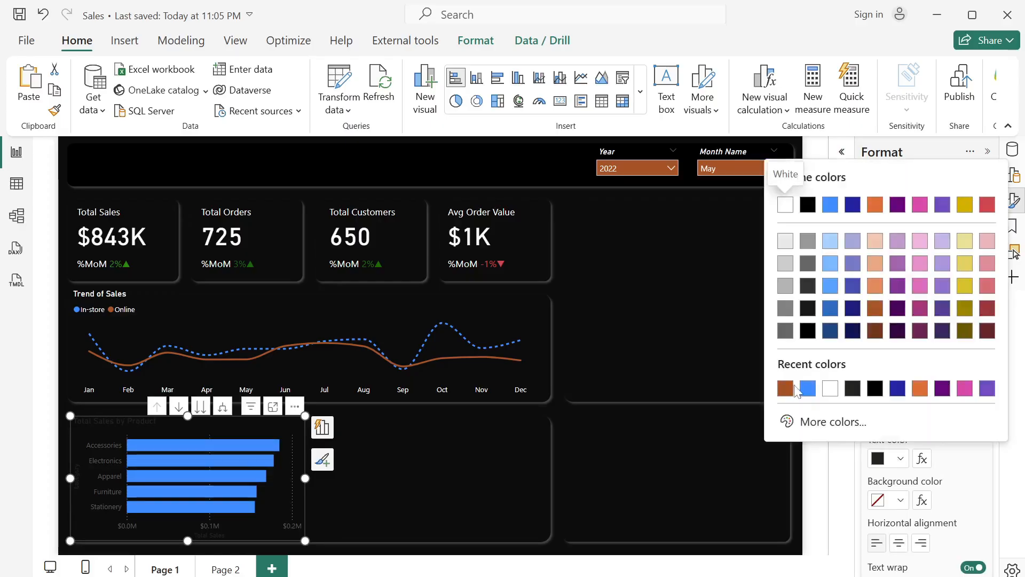
click(829, 389)
scroll(909, 422, down, 2)
scroll(910, 422, down, 5)
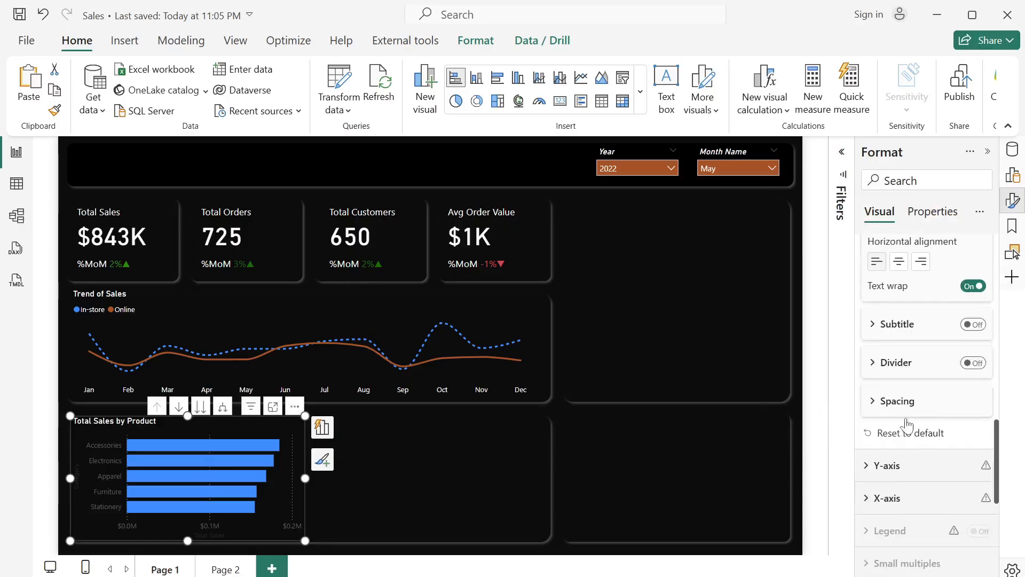
- Set the bar chart's Y-axis value labels to white and turn off the Y-axis title
click(872, 349)
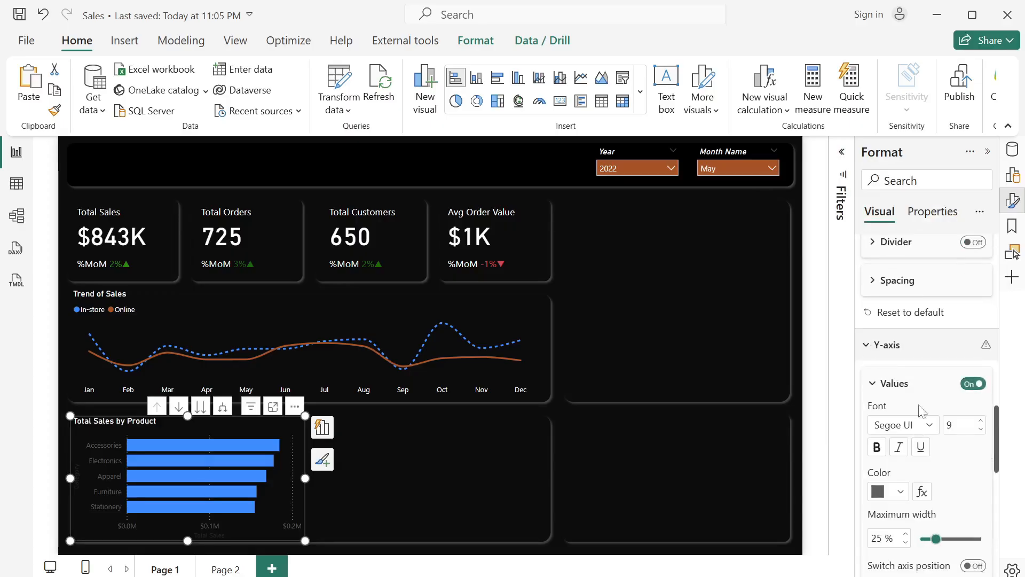
scroll(918, 419, down, 2)
click(900, 428)
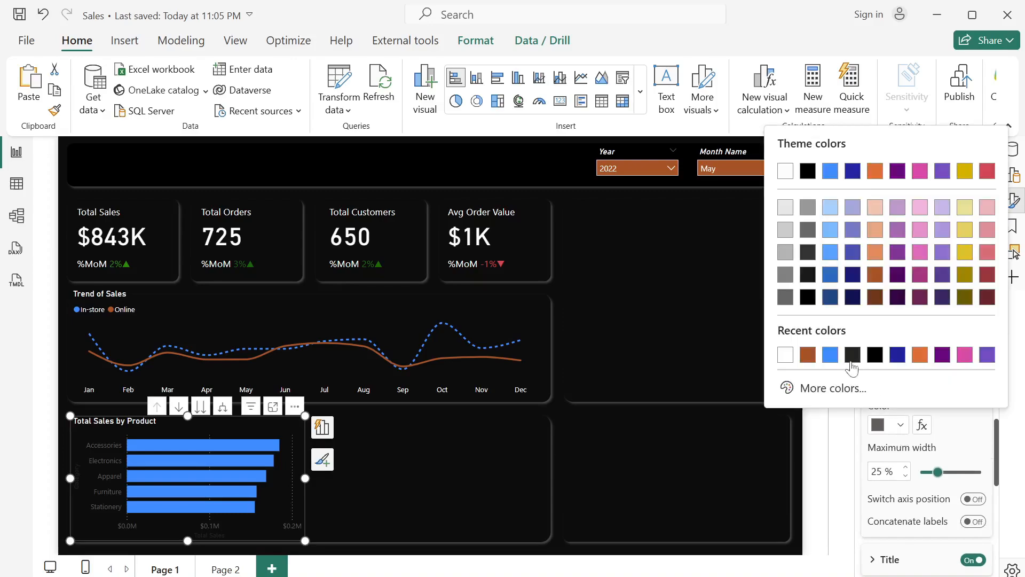
click(787, 354)
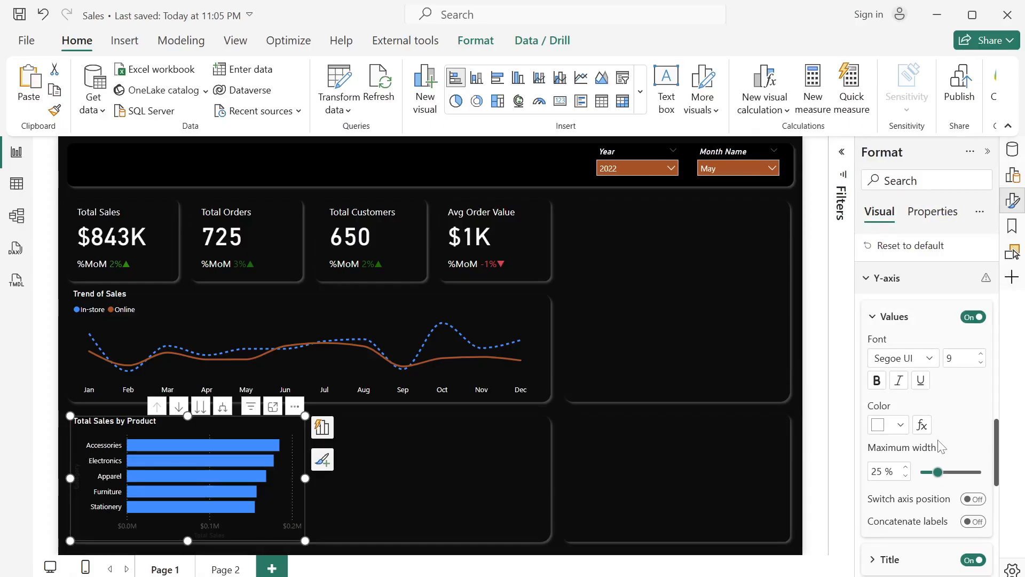
scroll(940, 447, down, 2)
click(972, 438)
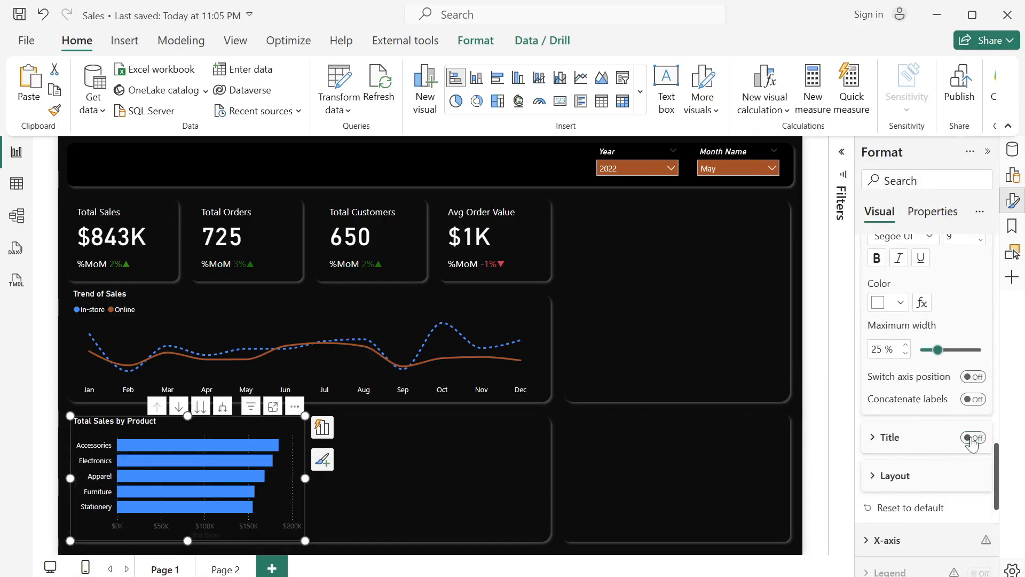
- Turn off the X-axis values and the X-axis title of the bar chart
scroll(941, 429, down, 3)
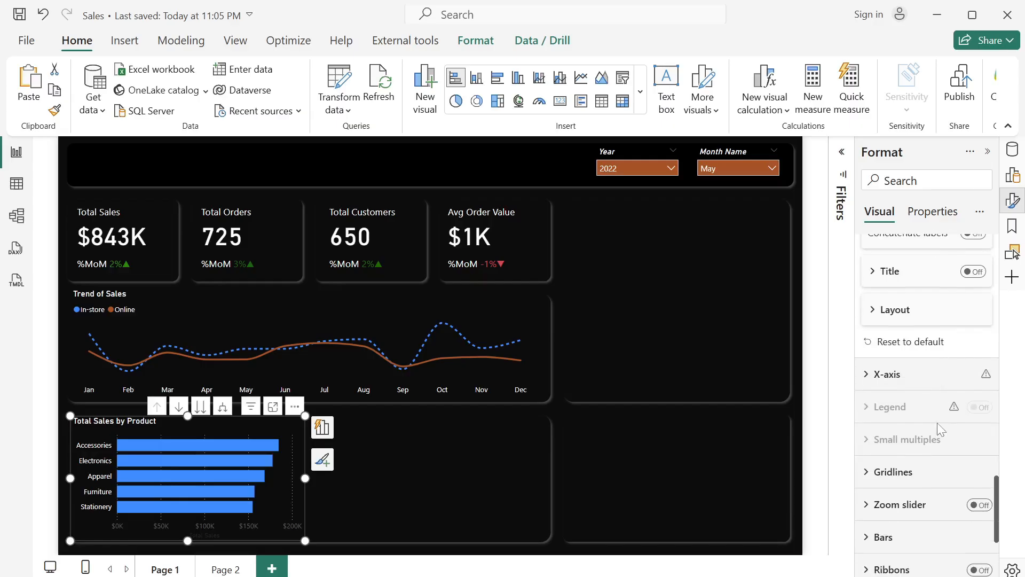
click(871, 376)
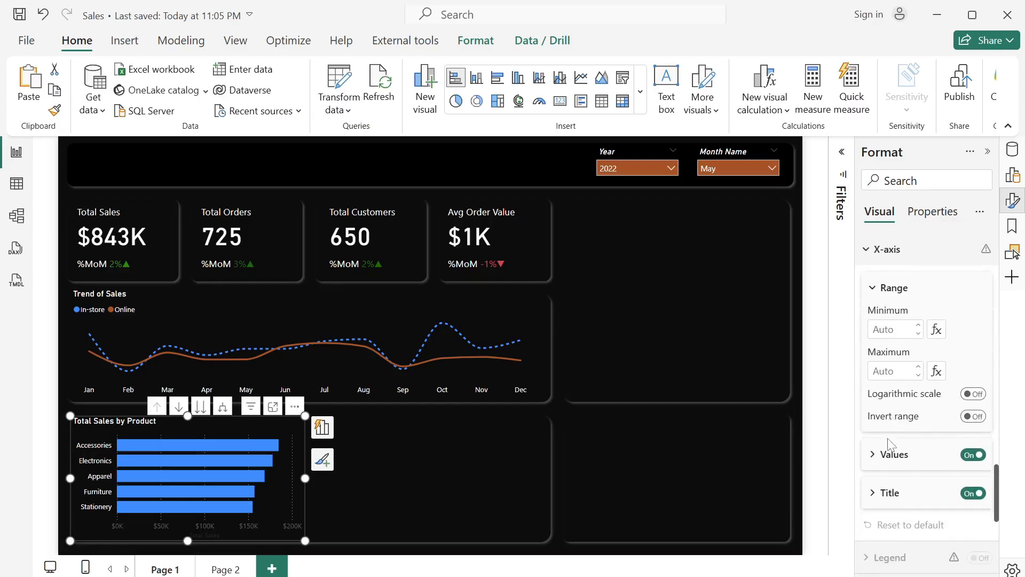
click(973, 494)
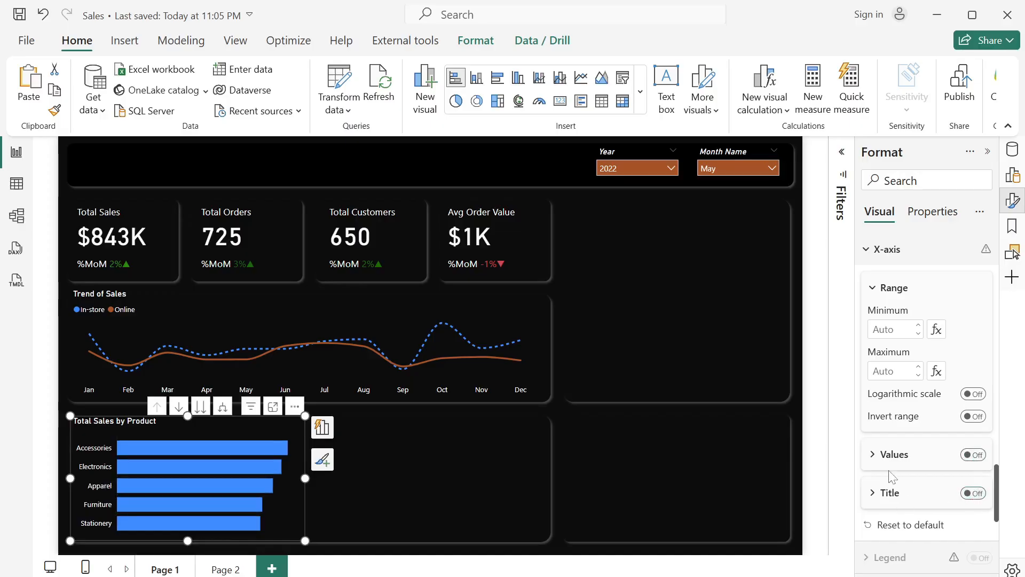
- Try a gradient bar color by Product Category count, light gray for the lowest value and dark orange for the highest, and undo it
scroll(892, 477, down, 4)
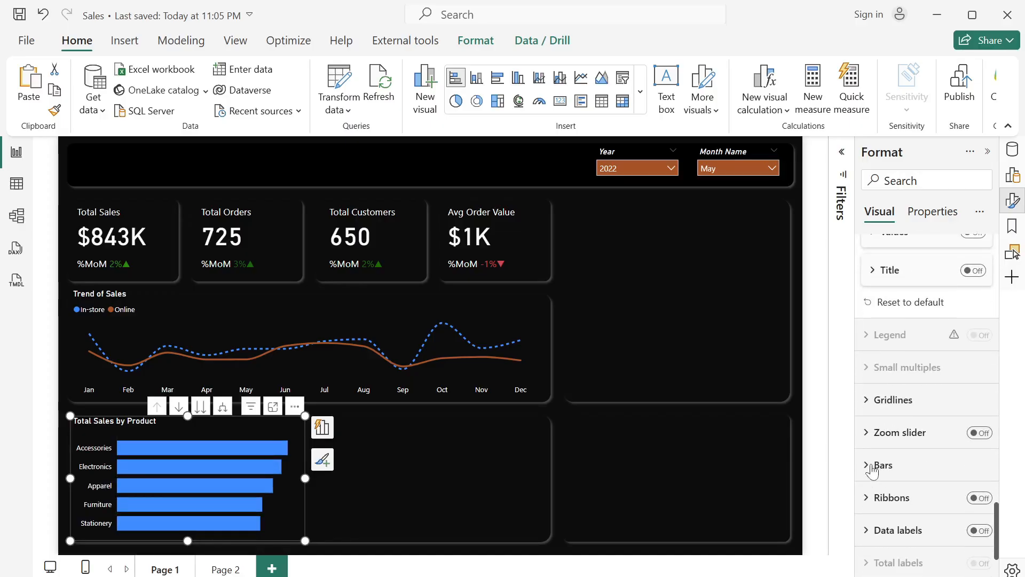
click(870, 466)
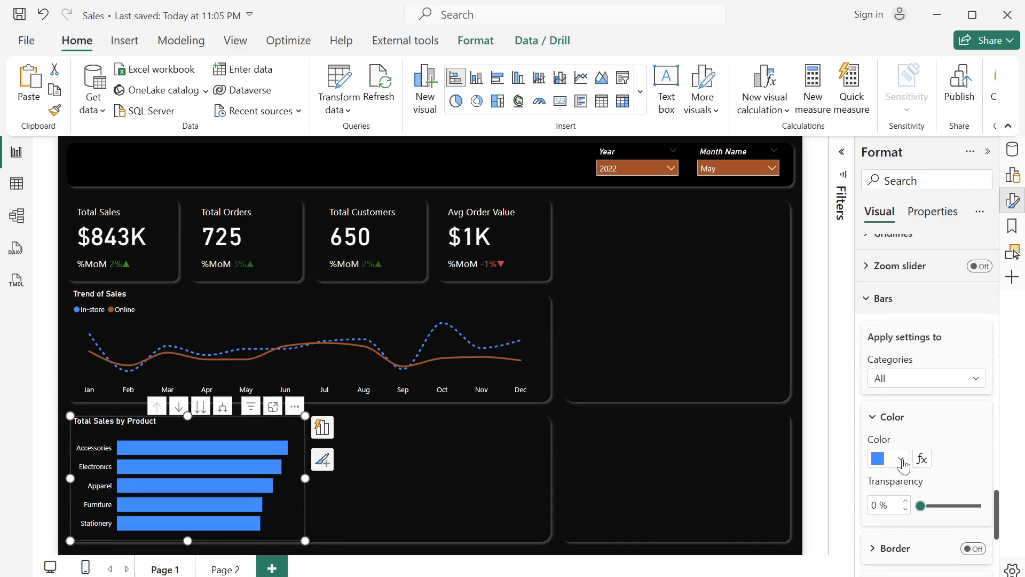
click(901, 463)
click(922, 461)
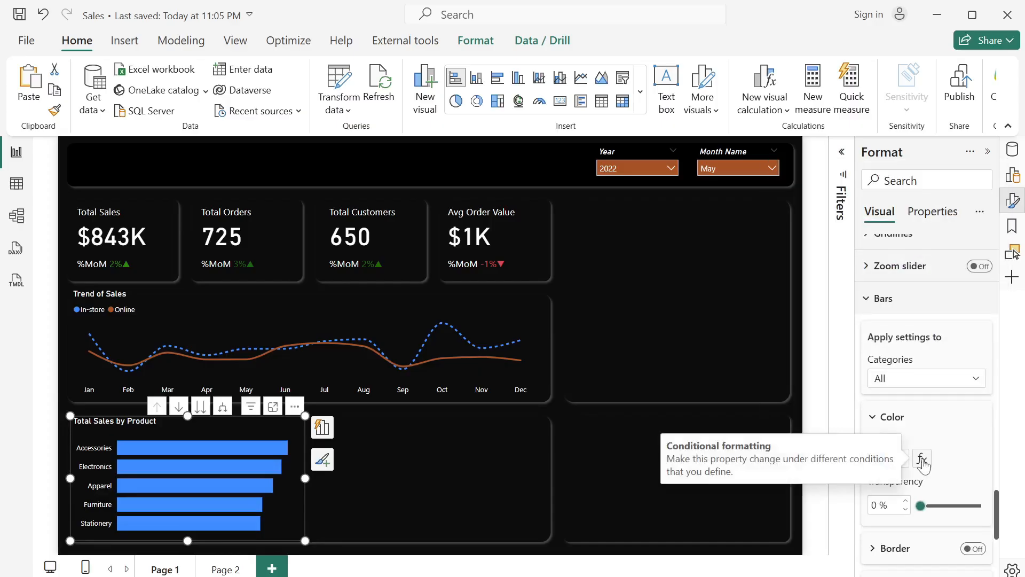
click(922, 459)
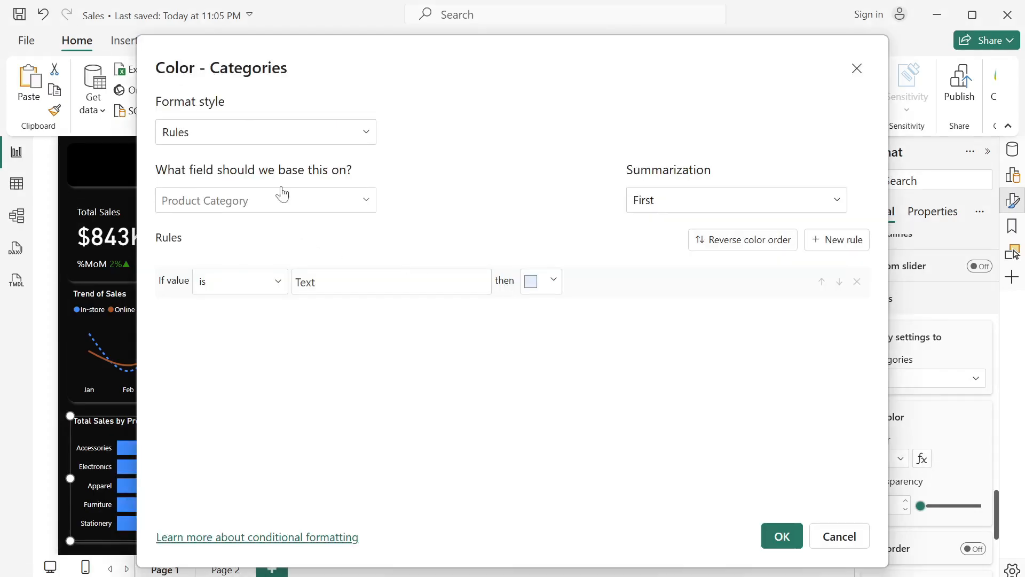
click(340, 140)
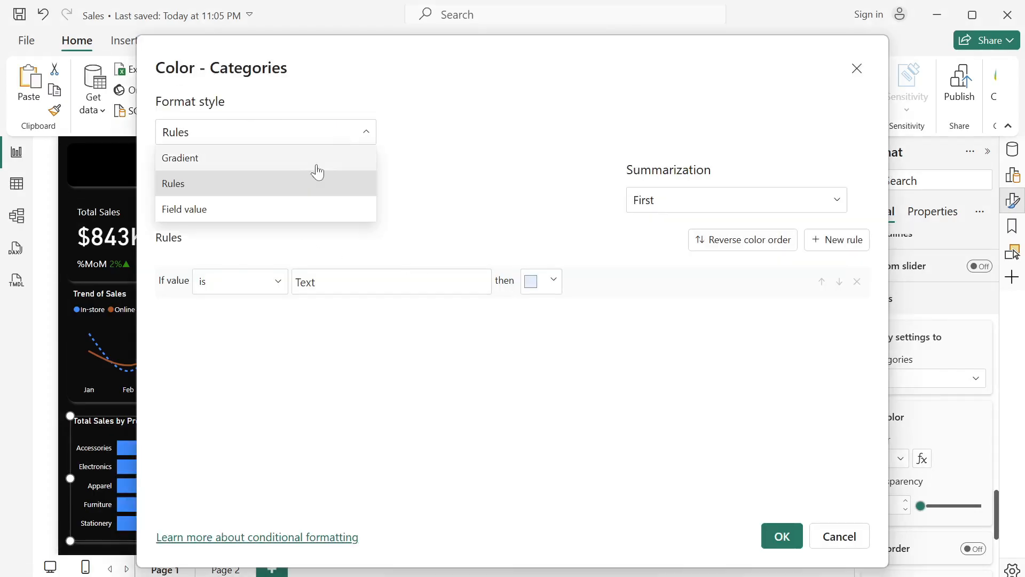
click(279, 159)
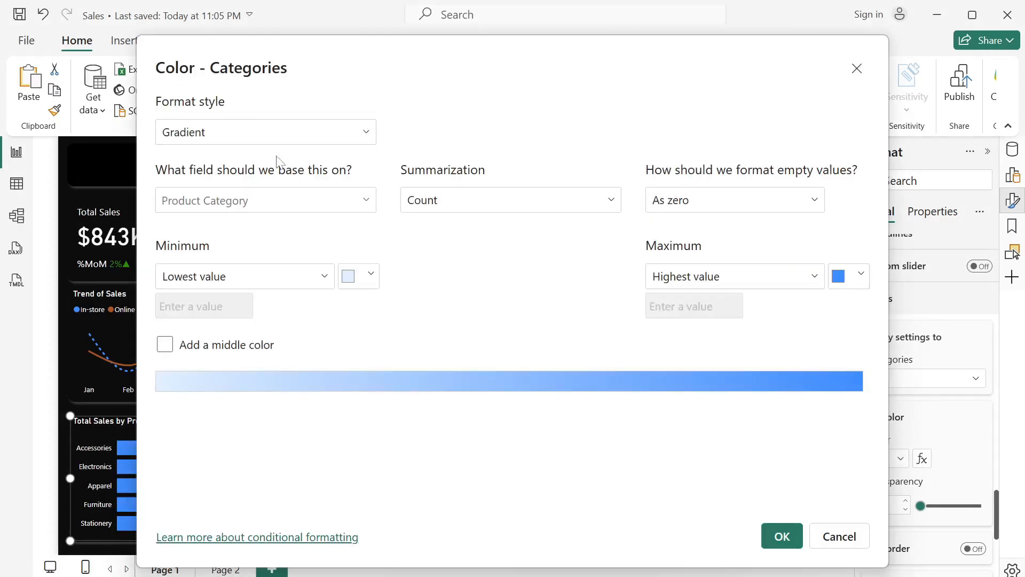
click(861, 275)
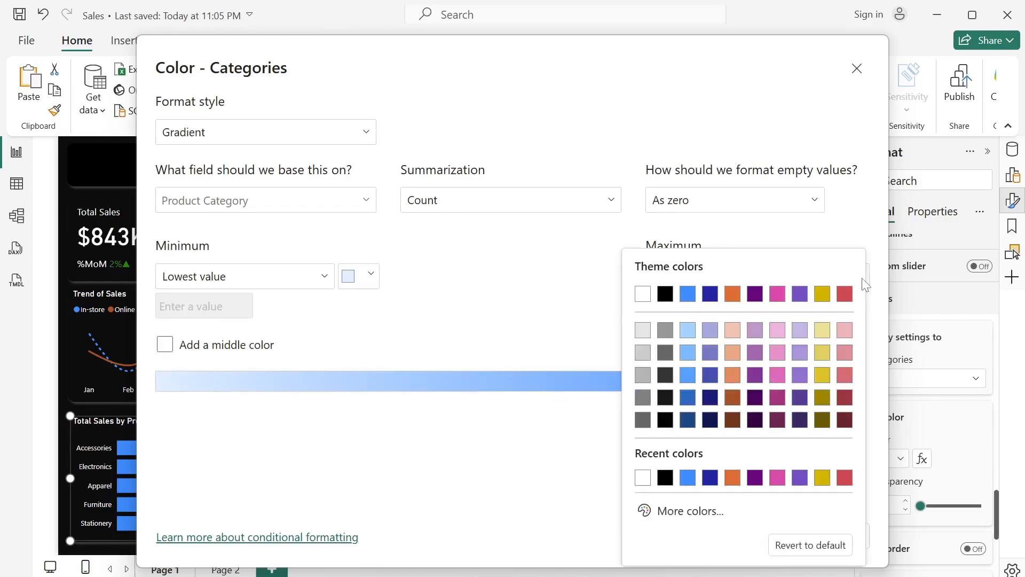
click(733, 398)
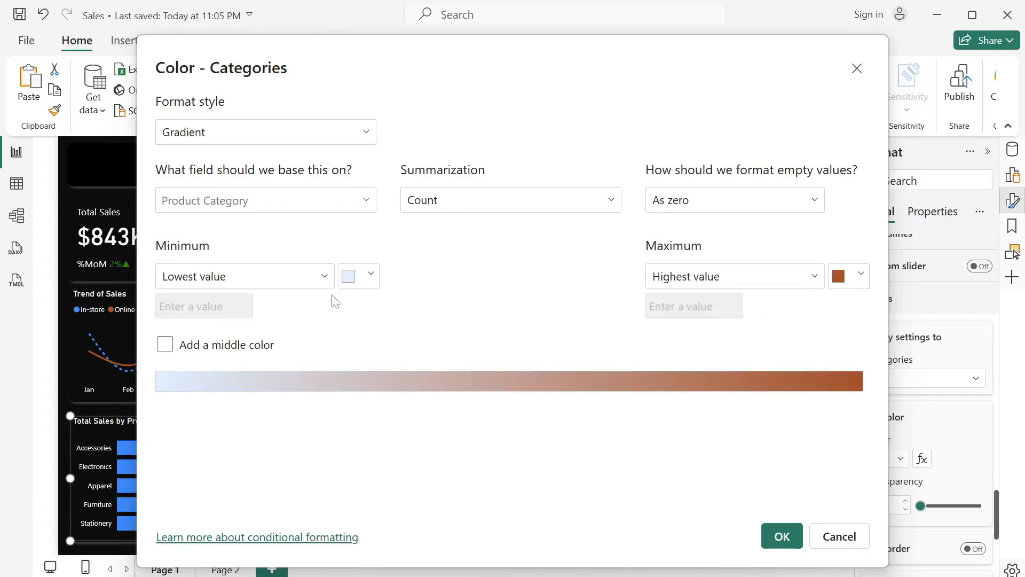
click(371, 275)
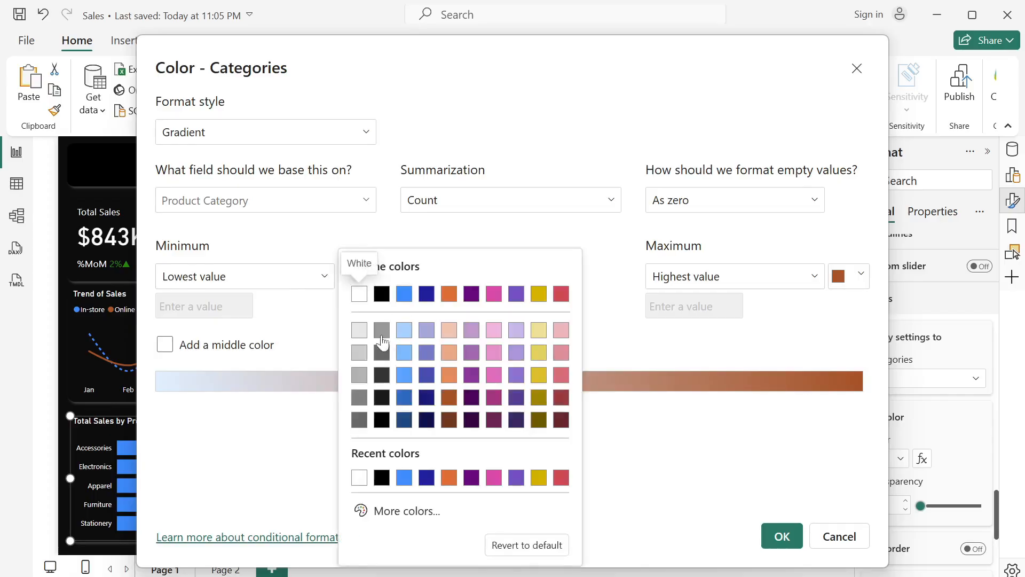
click(359, 330)
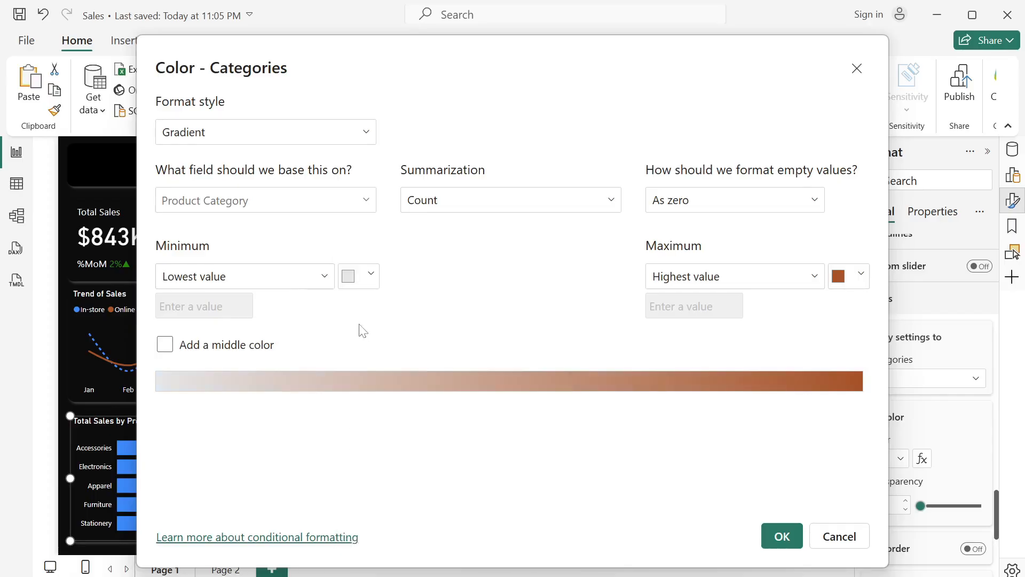
click(781, 536)
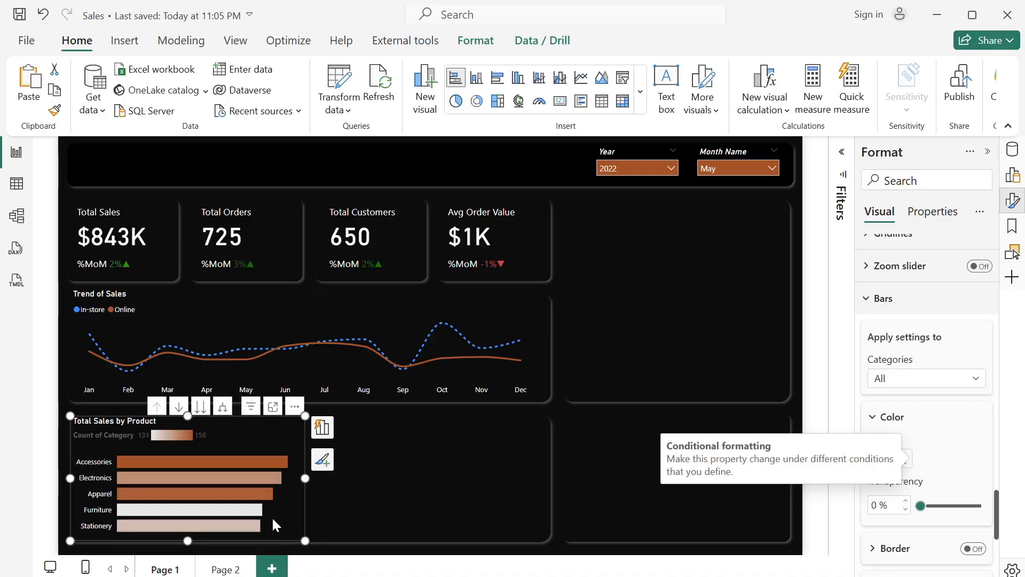
key(ctrl+z)
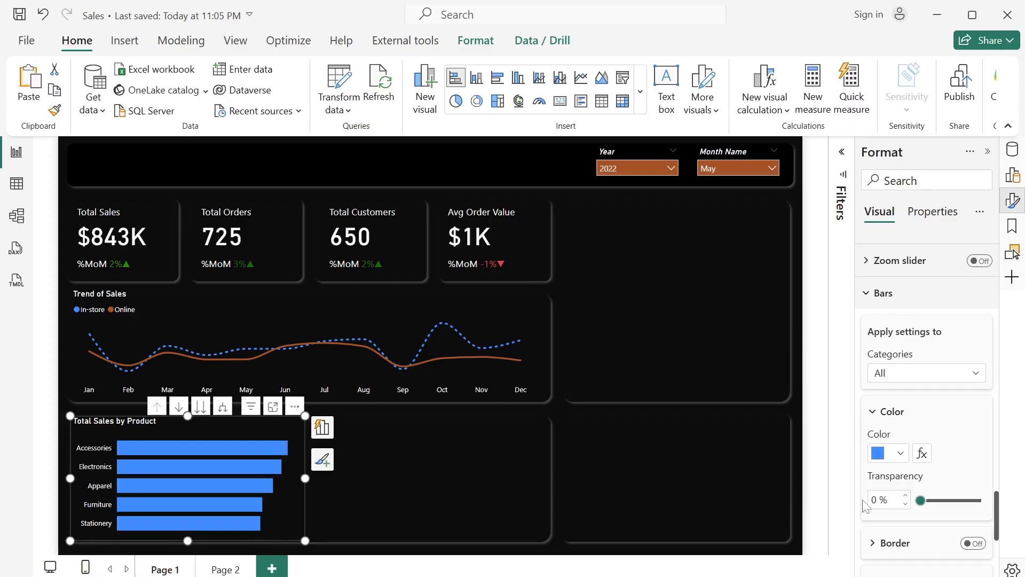
- Set up gradient conditional formatting for the bars by Product Category count, with #AD5129 as the highest-value color
click(922, 454)
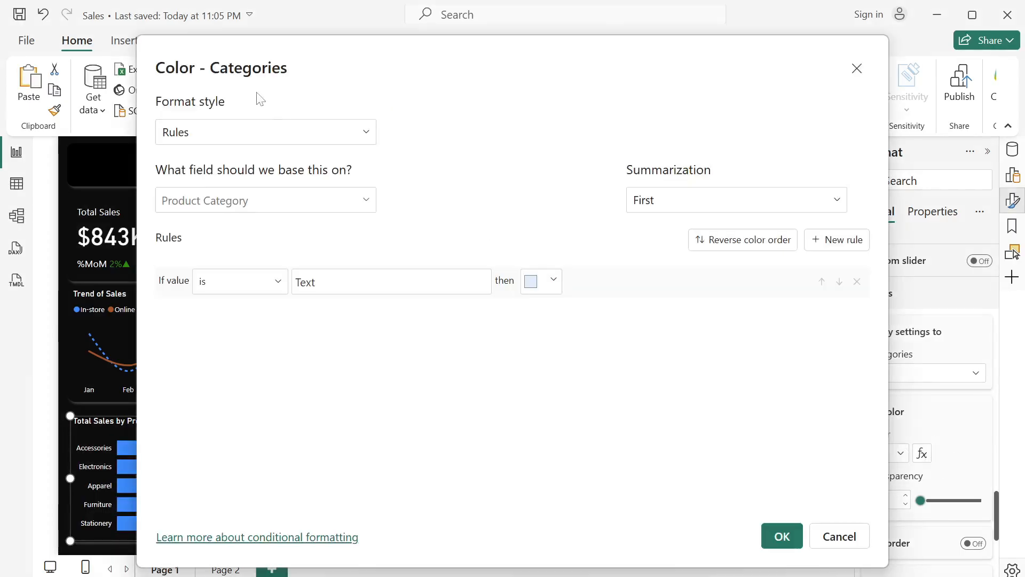
click(280, 132)
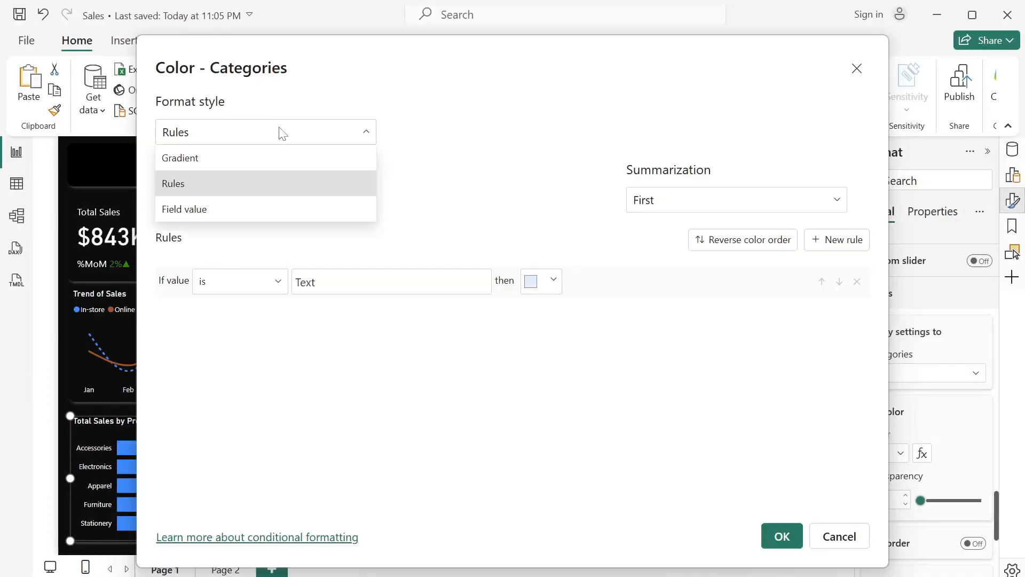
click(271, 159)
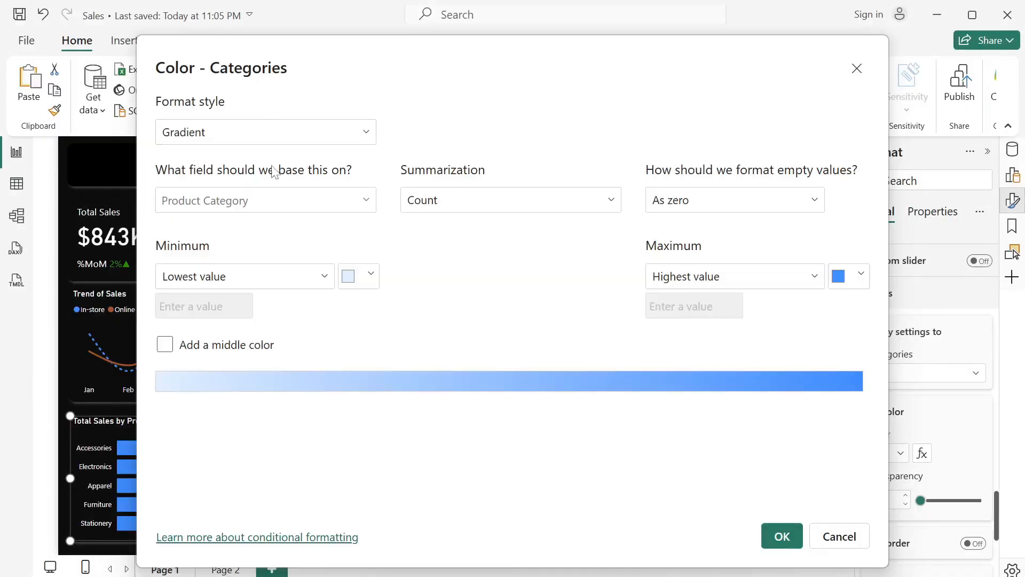
click(858, 283)
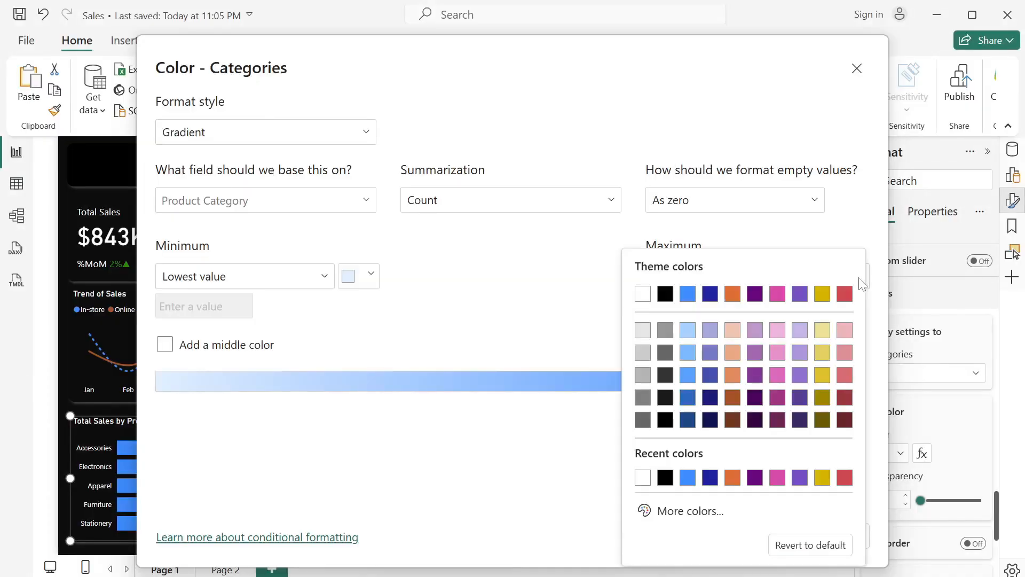
click(735, 398)
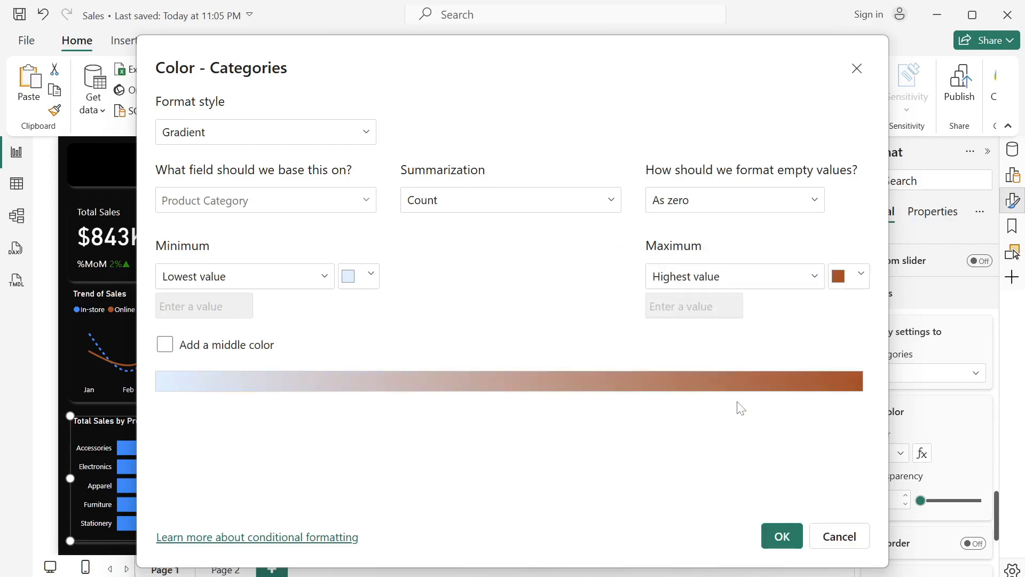
- Set the gradient's lowest-value color to the custom near-white #FDFCFC and apply the formatting to the bars
click(373, 278)
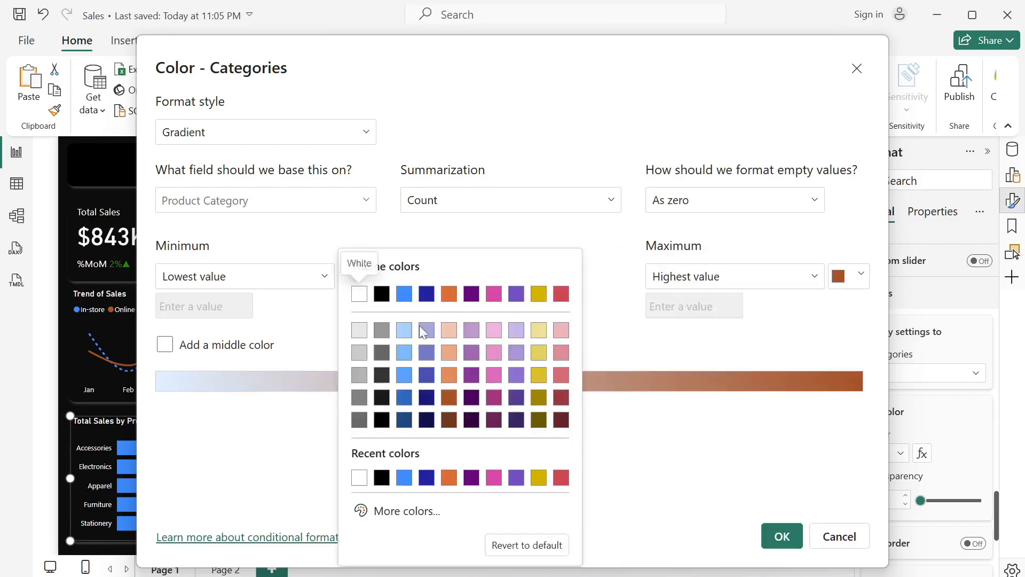
click(390, 513)
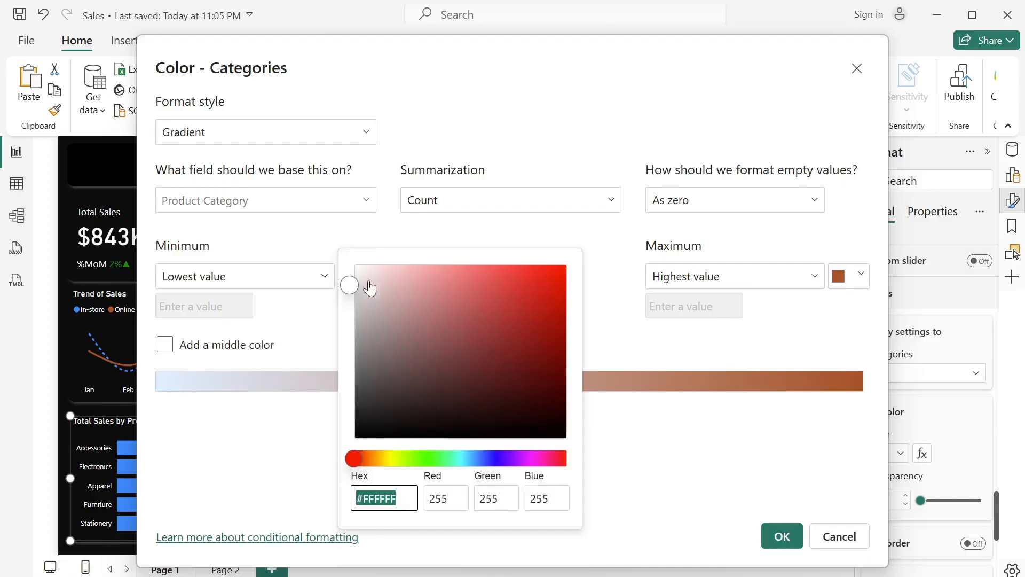
click(357, 269)
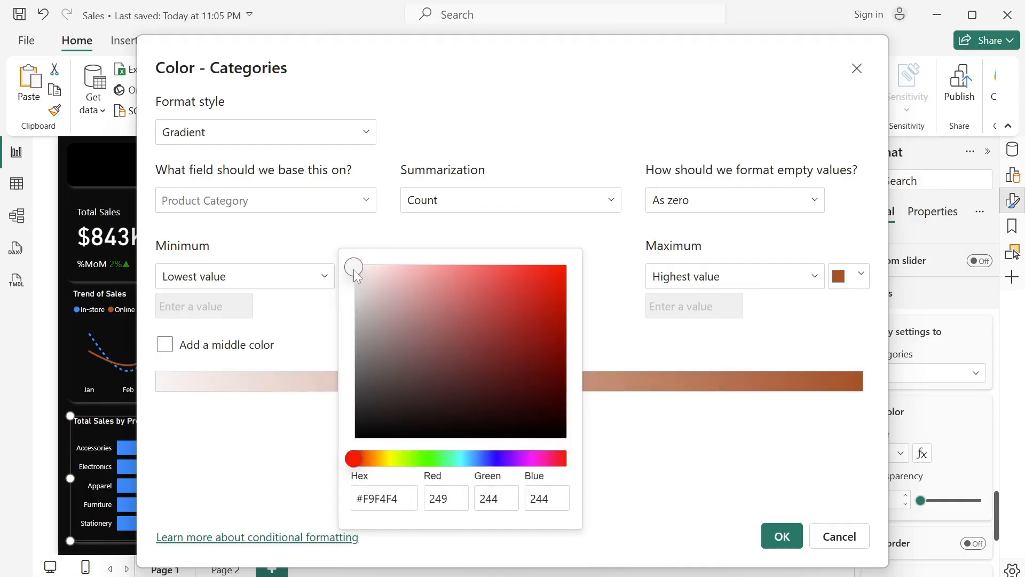
click(356, 276)
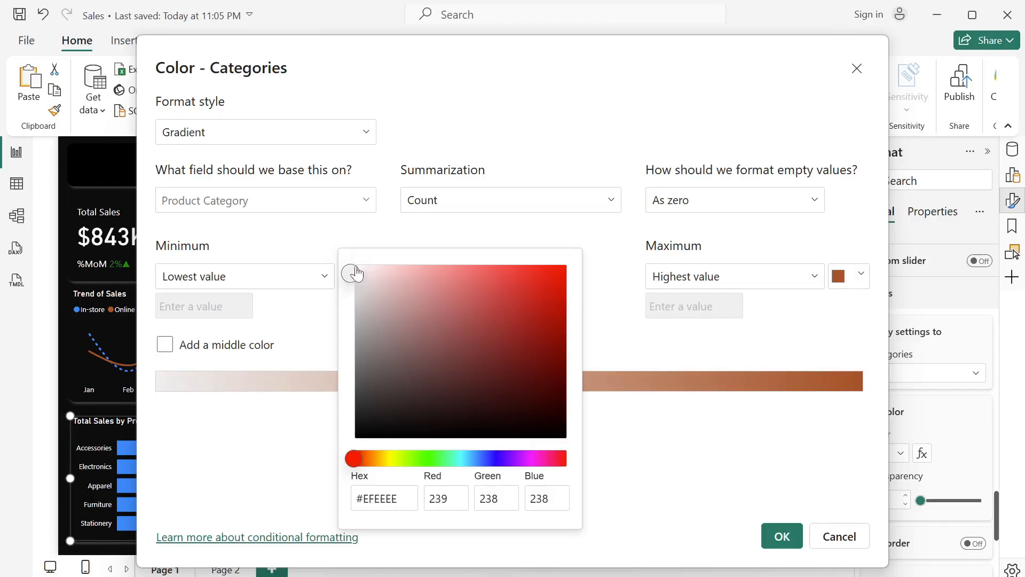
click(356, 269)
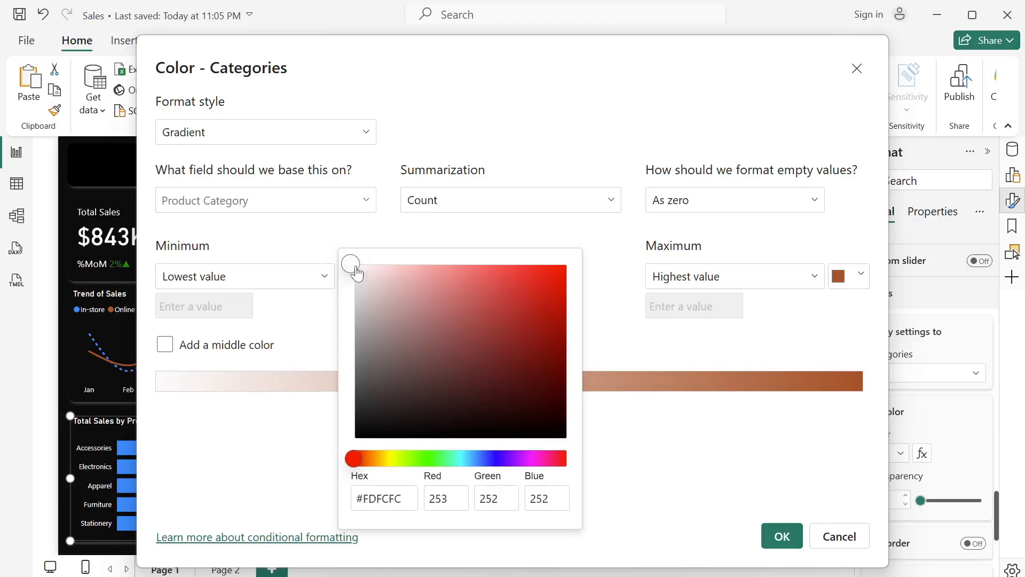
click(661, 491)
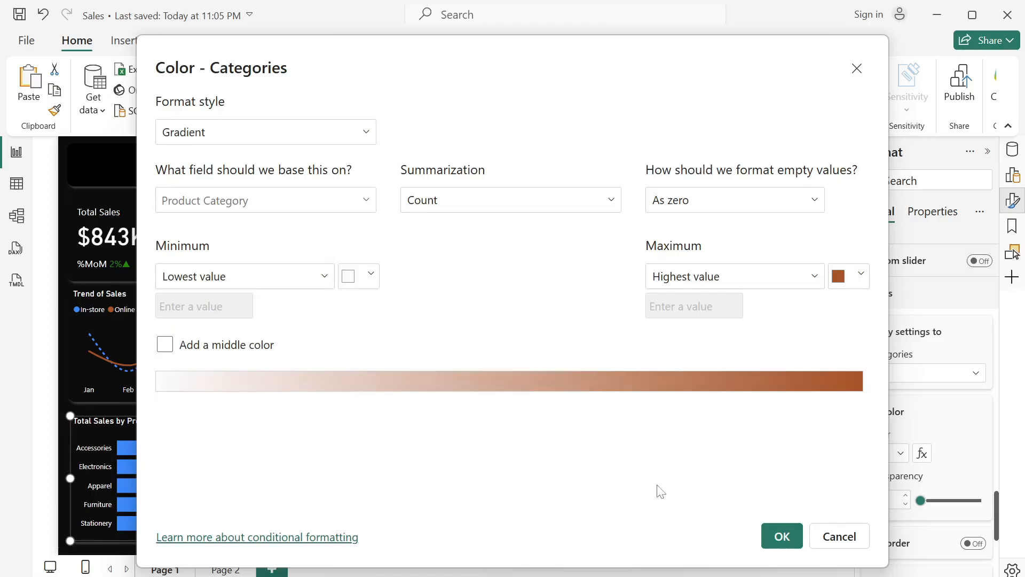
click(781, 536)
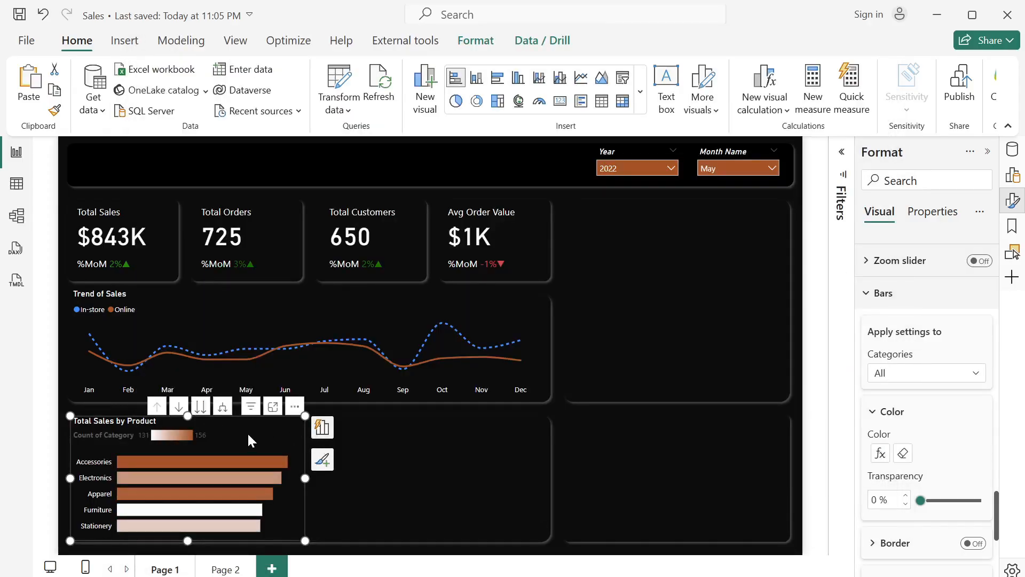
- Turn off the legend title and the legend of the "Total Sales by Product" bar chart
scroll(934, 453, down, 5)
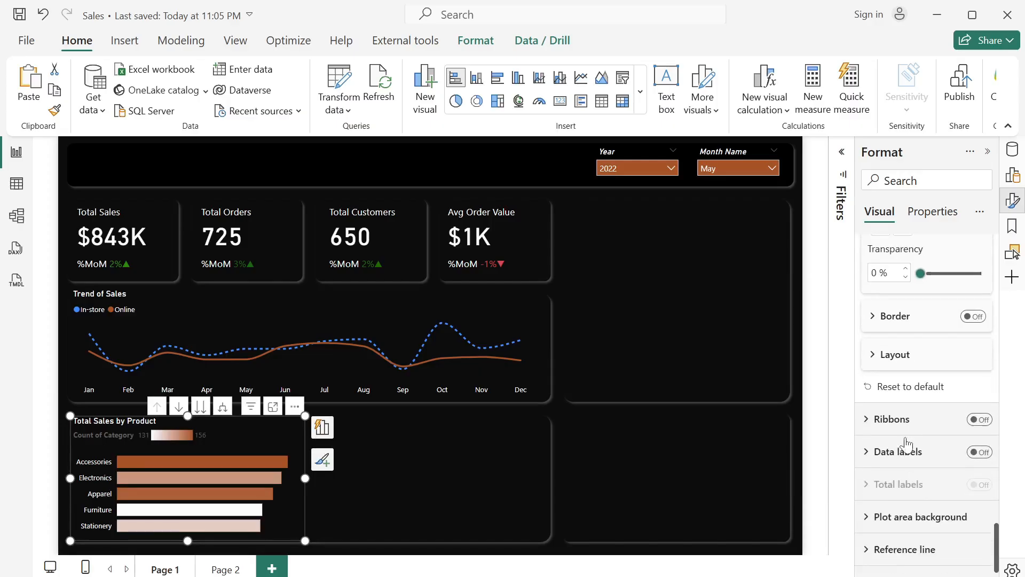
scroll(906, 442, up, 10)
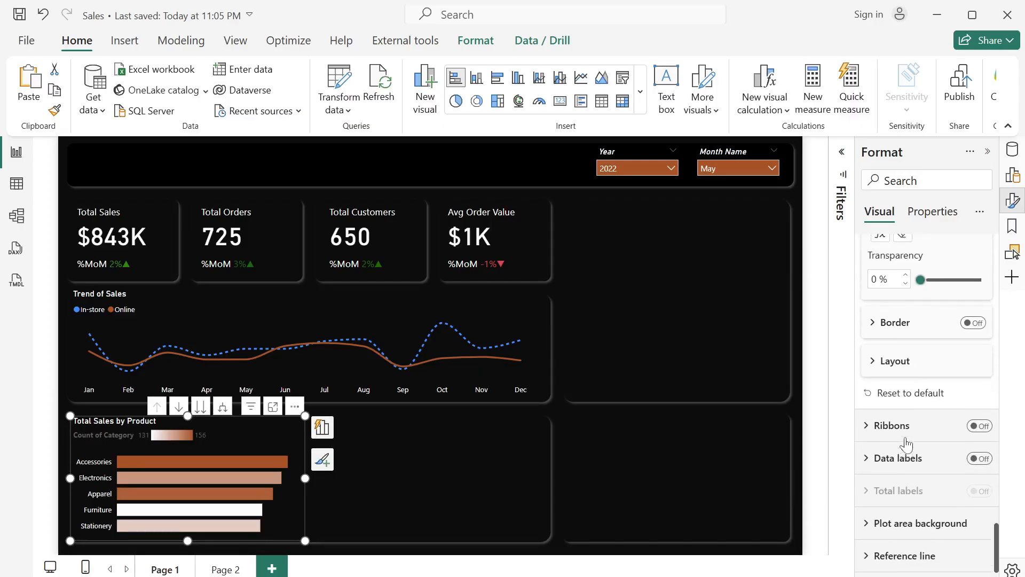
scroll(908, 443, up, 1)
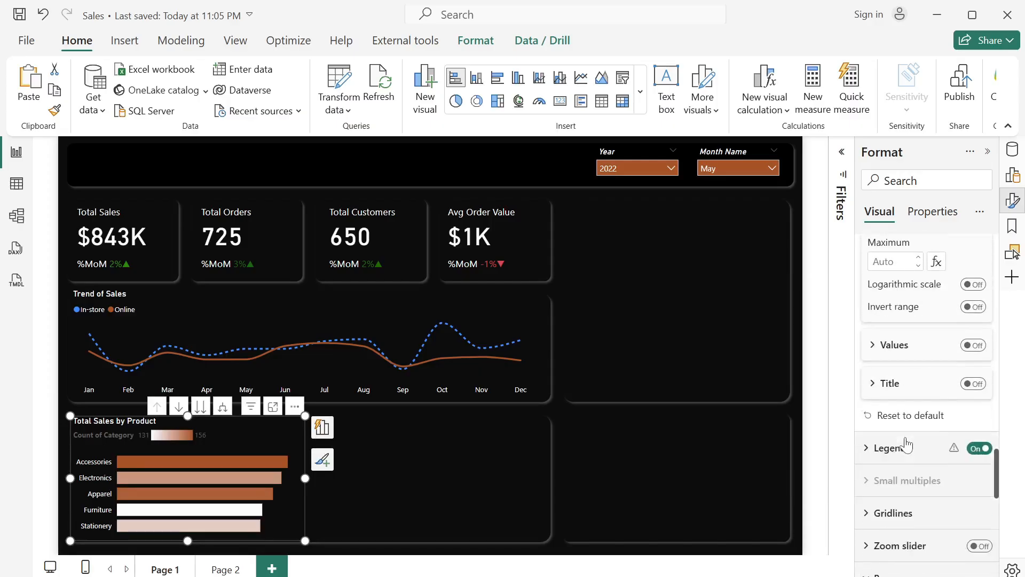
scroll(906, 442, down, 1)
click(862, 414)
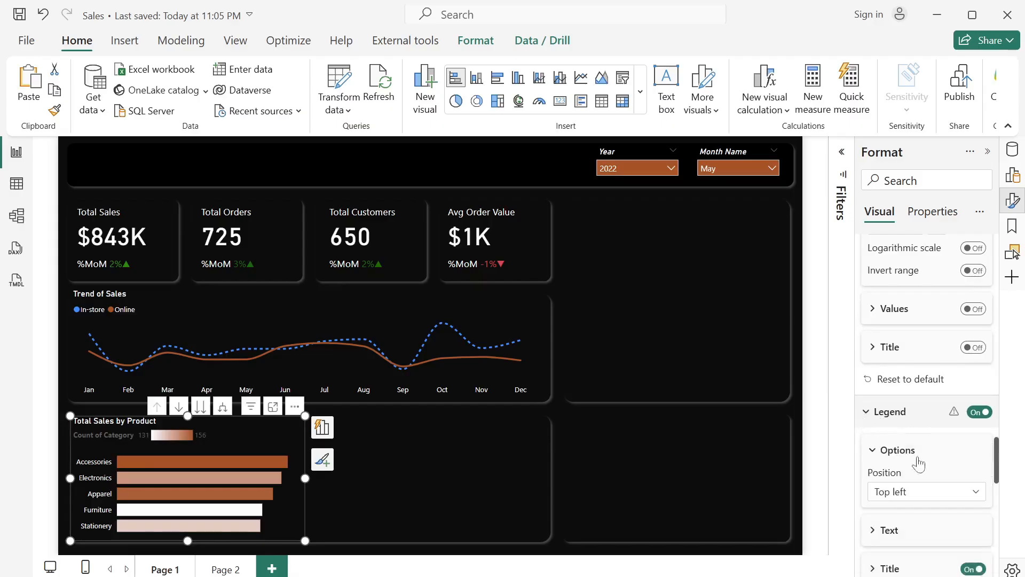
scroll(914, 459, down, 2)
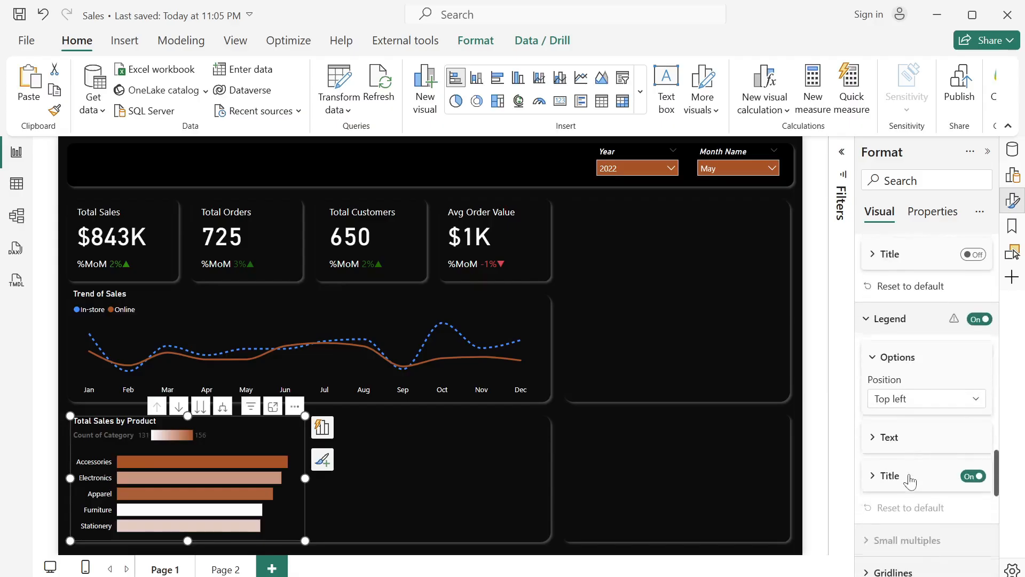
click(973, 470)
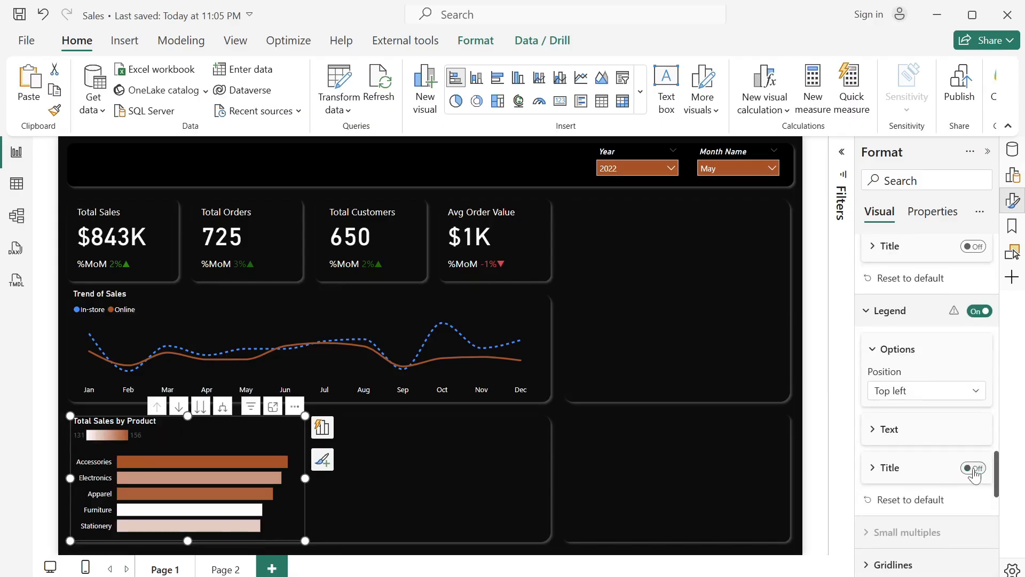
click(972, 312)
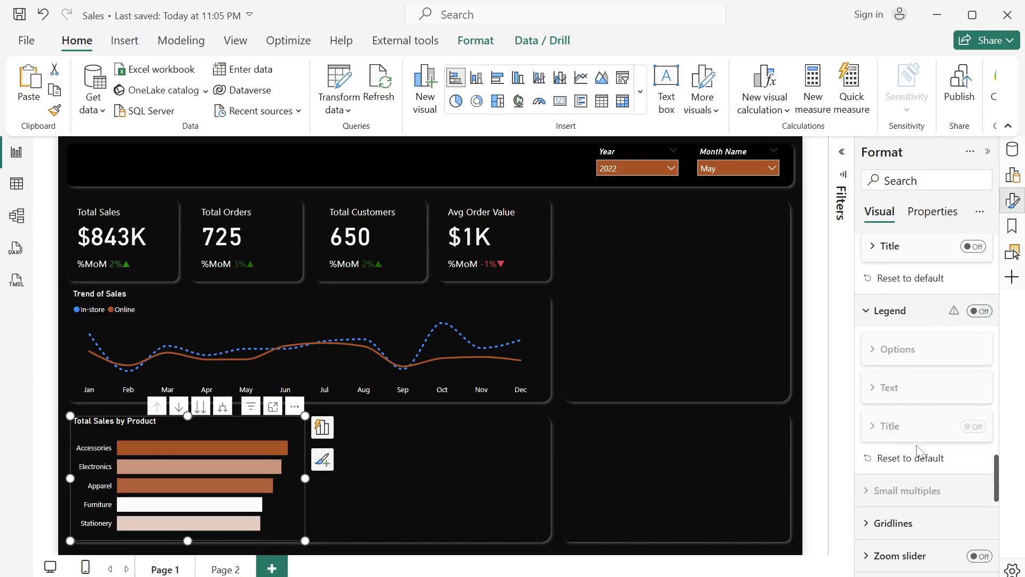
- Set the space between categories of the bar chart's bars to 30%
scroll(917, 451, down, 8)
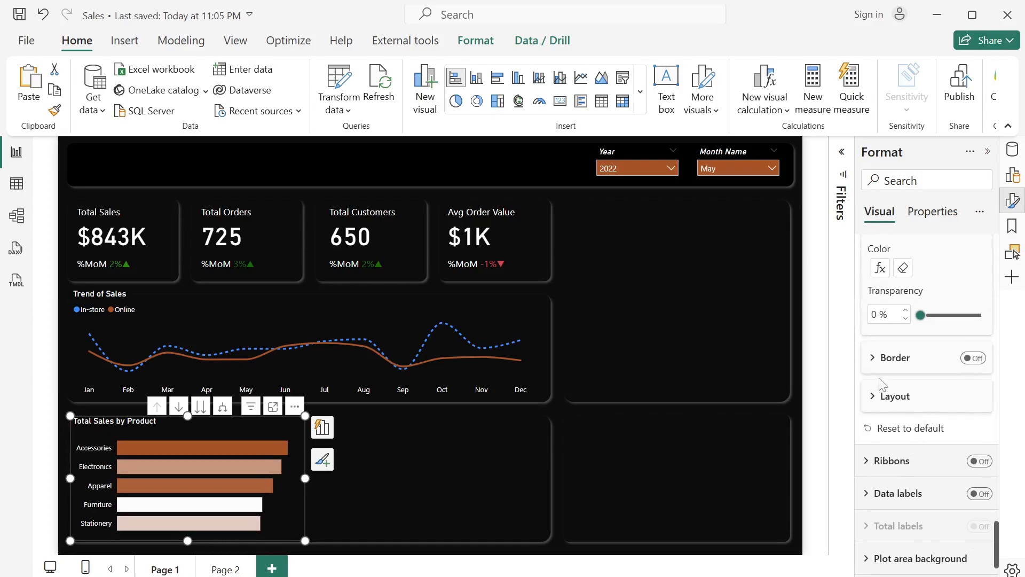
click(879, 394)
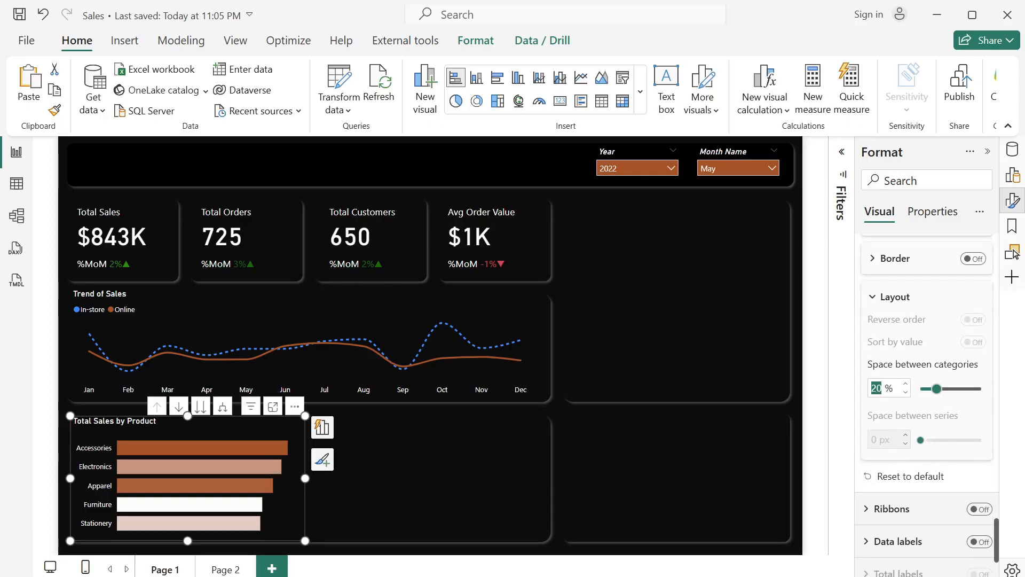
text(30)
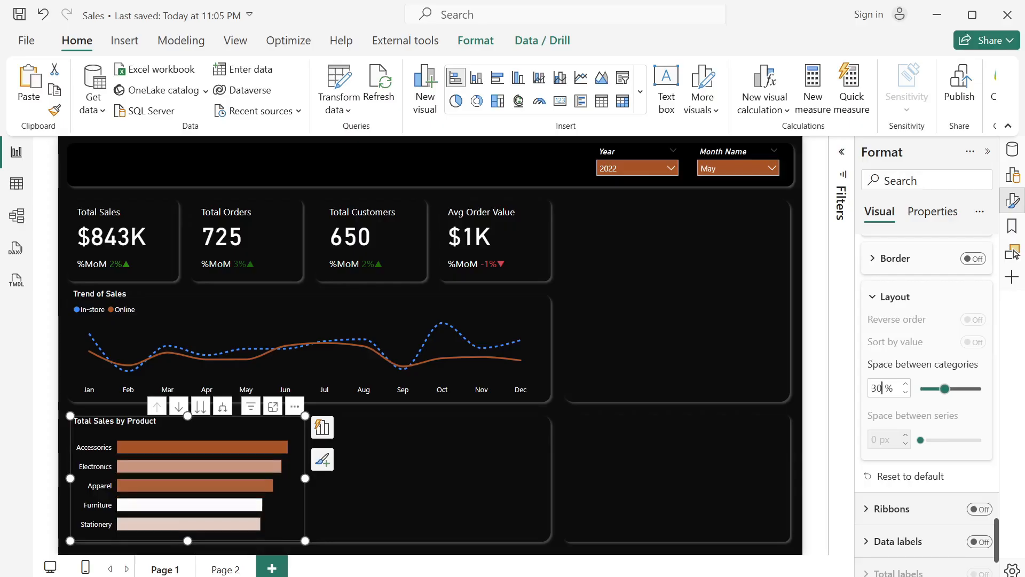
click(348, 485)
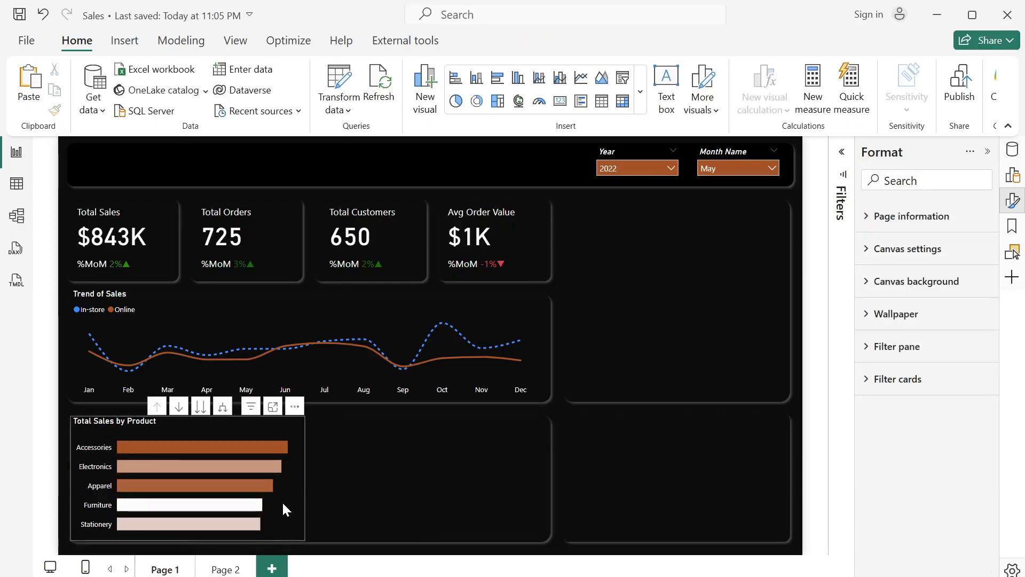
- Duplicate the "Total Sales by Product" bar chart and place the copy beside the original, at about horizontal 439 and vertical 479
click(286, 509)
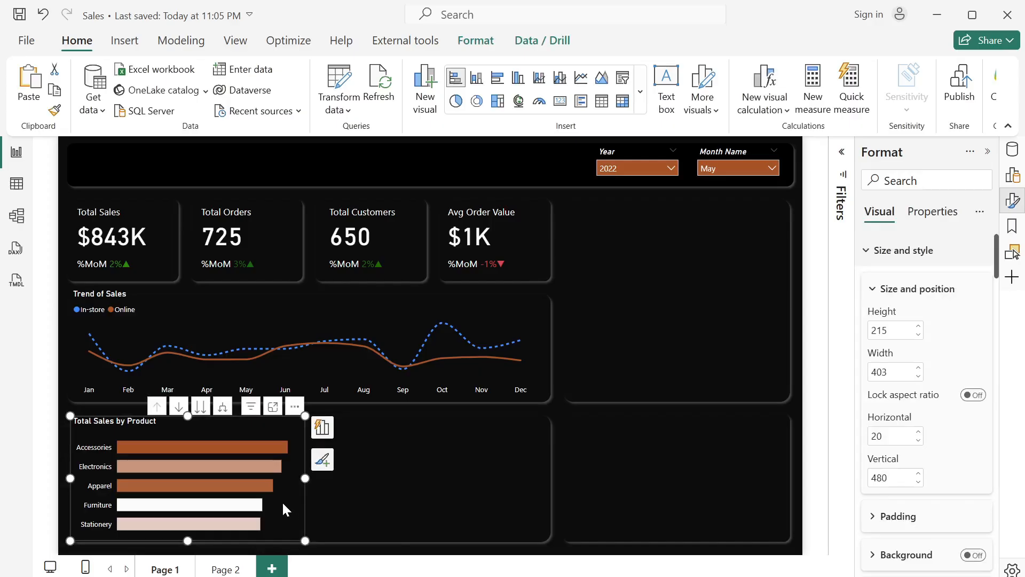
key(ctrl+c)
key(ctrl+v)
drag(282, 500, 515, 492)
drag(516, 494, 517, 492)
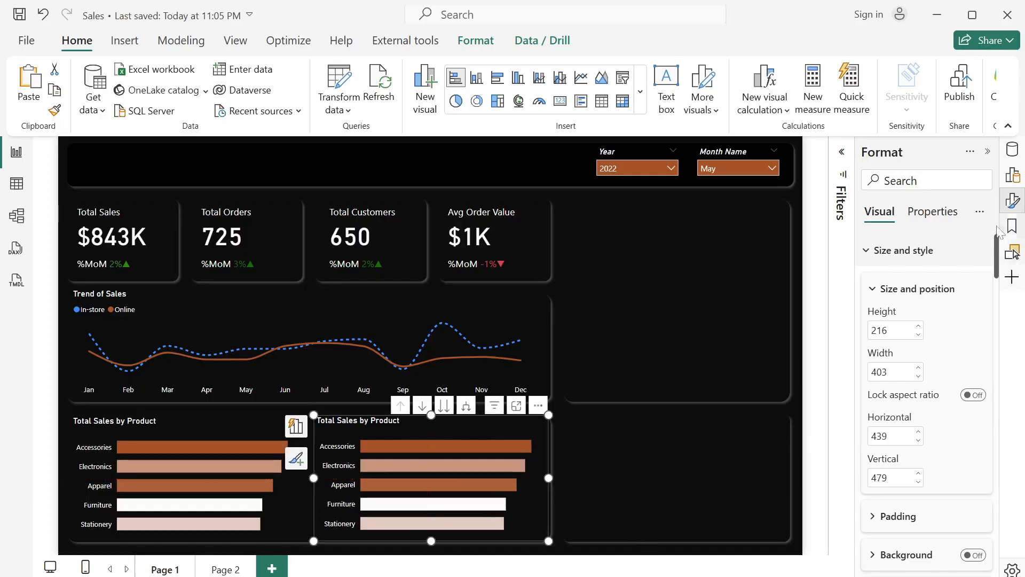
- Replace the Product hierarchy in the copied bar chart with the shipment provider field from the Sales table
click(1014, 149)
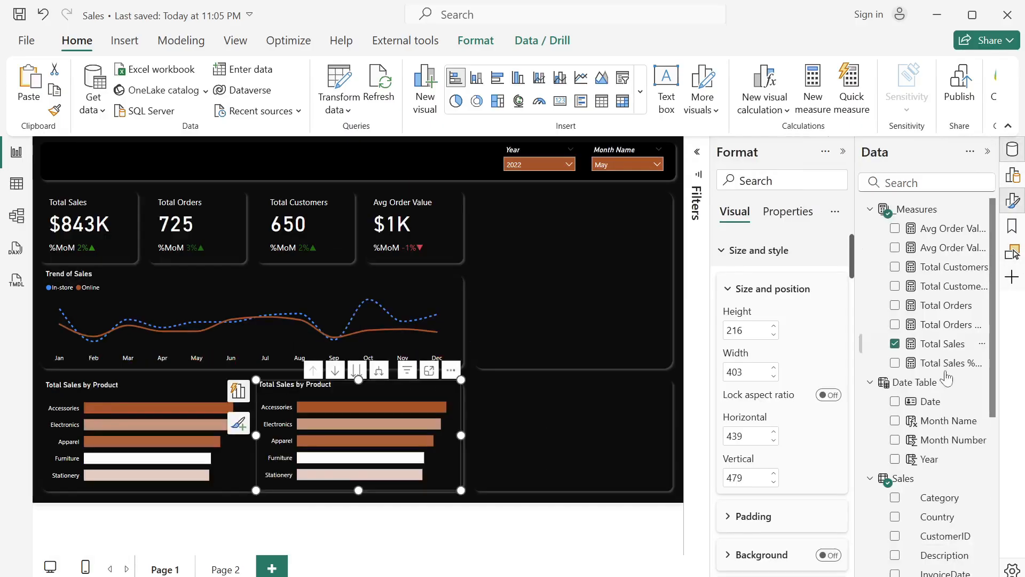
scroll(940, 404, down, 3)
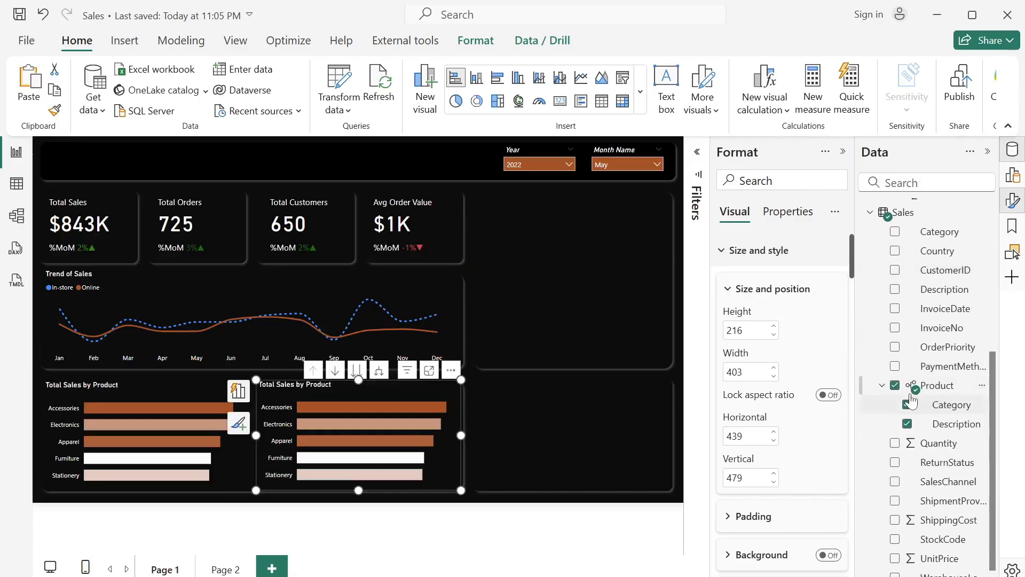
click(895, 385)
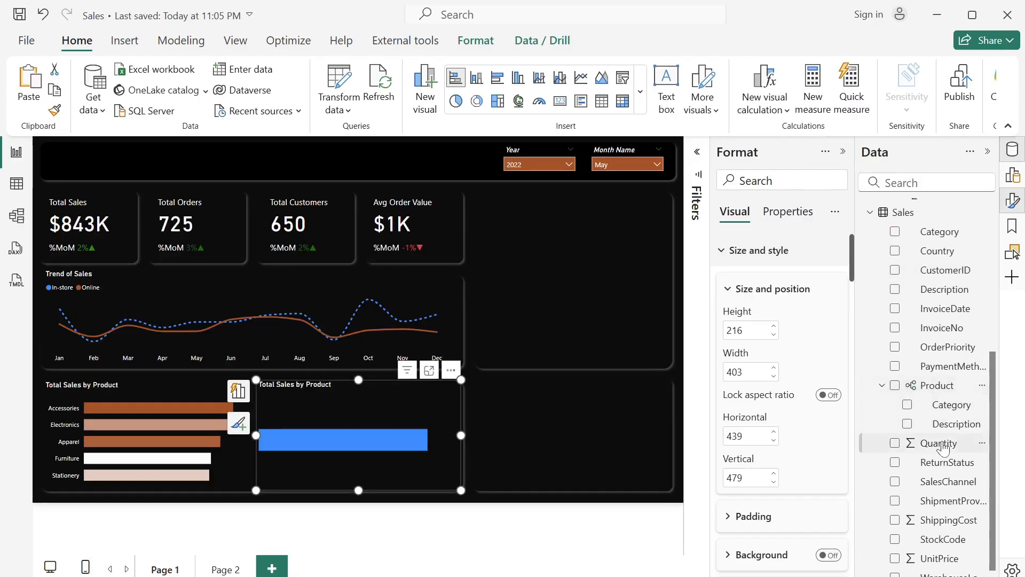
scroll(934, 444, down, 1)
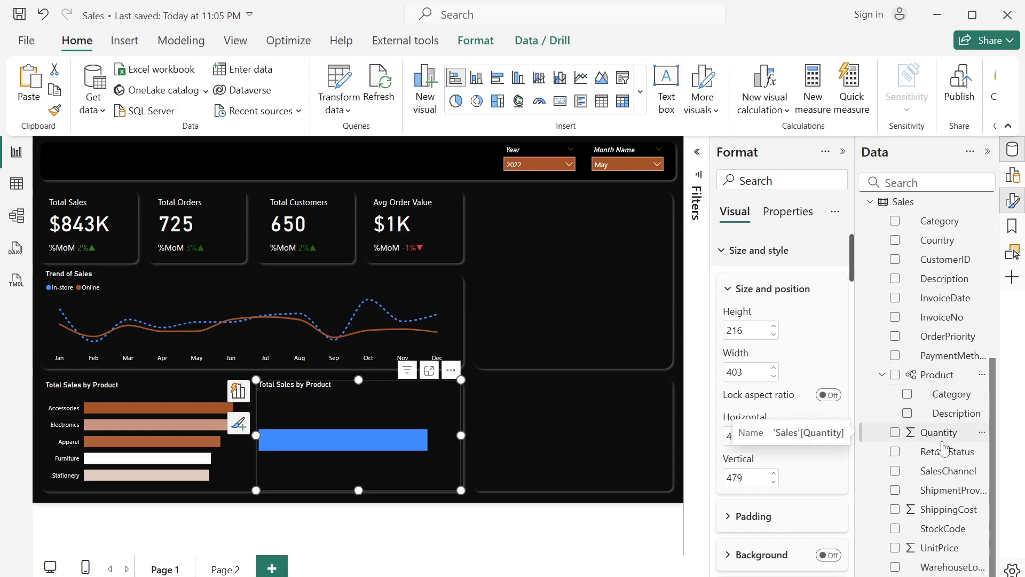
click(895, 491)
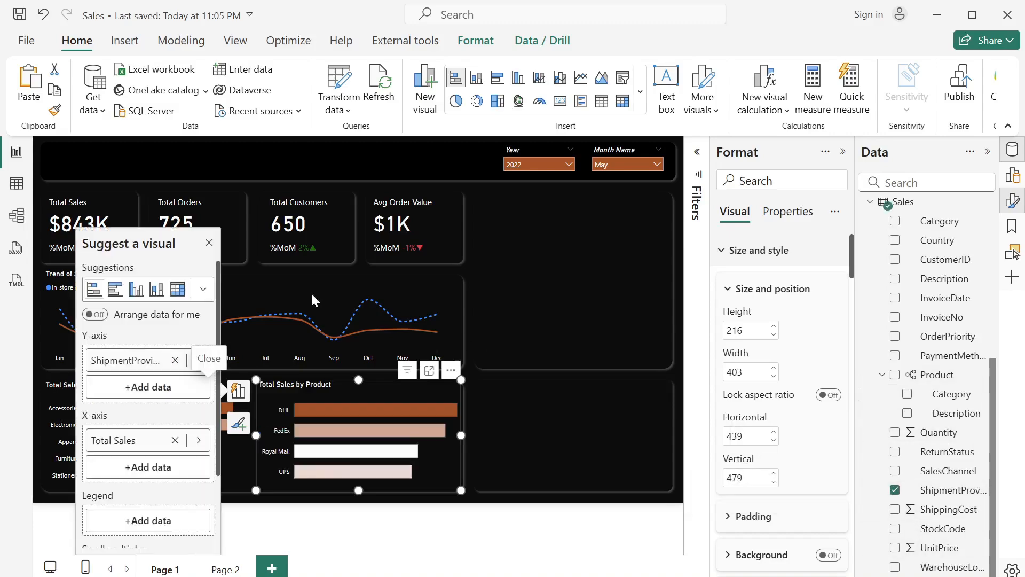
click(208, 243)
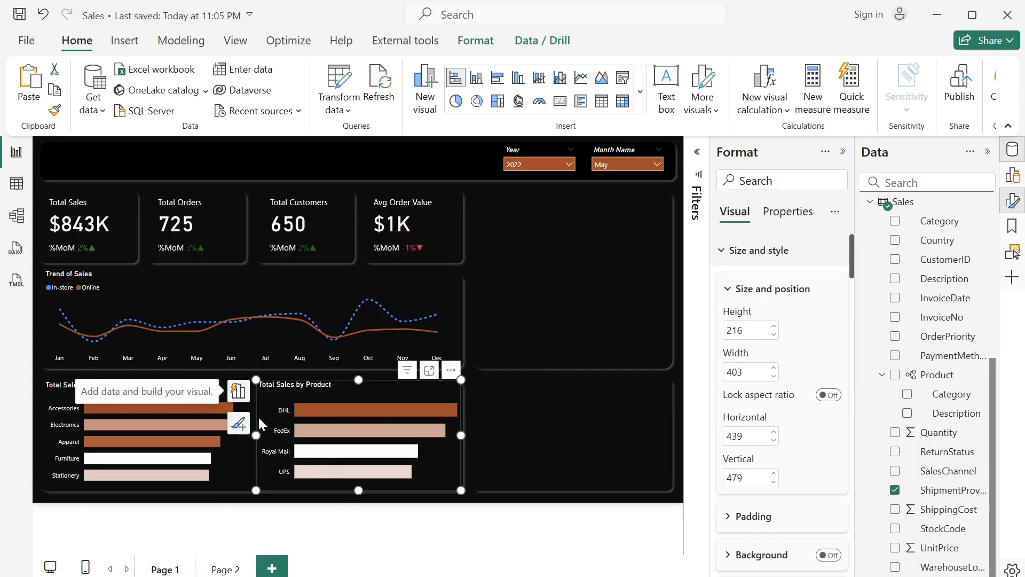
click(987, 151)
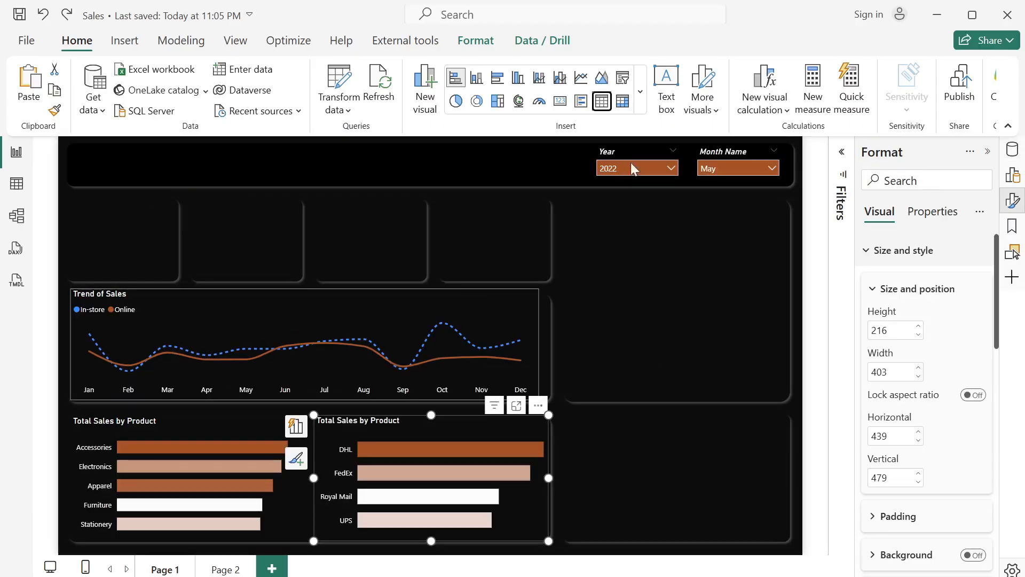
- Insert a table visual in the empty panel beside the KPI cards and enlarge it to about 381 wide by 356 high
click(588, 237)
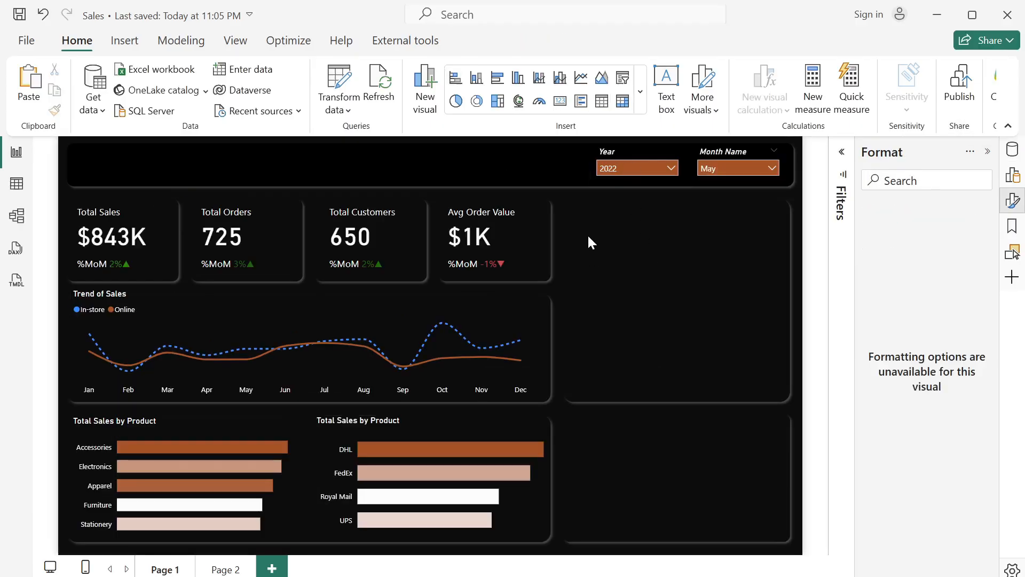
click(604, 108)
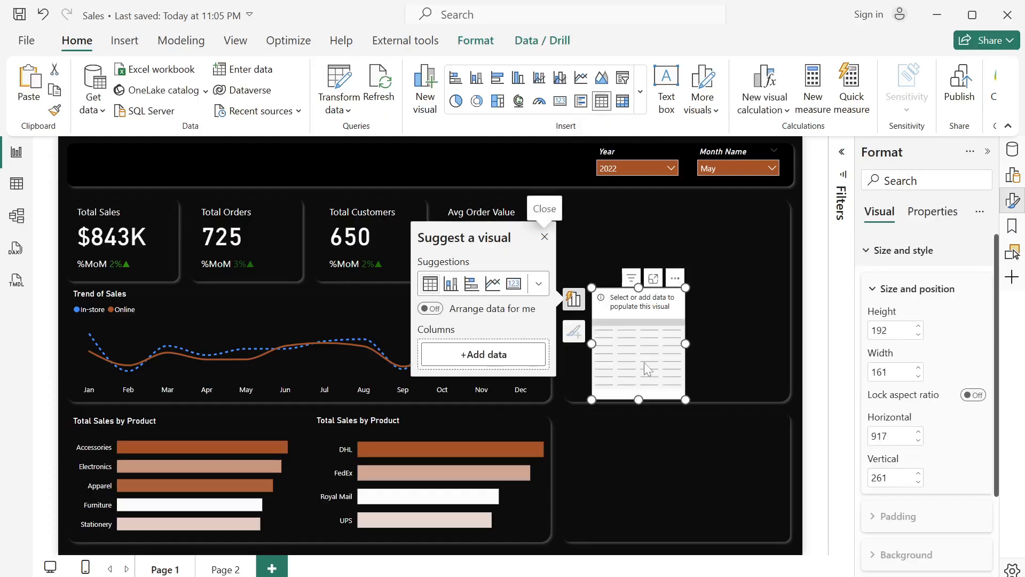
drag(644, 362, 616, 269)
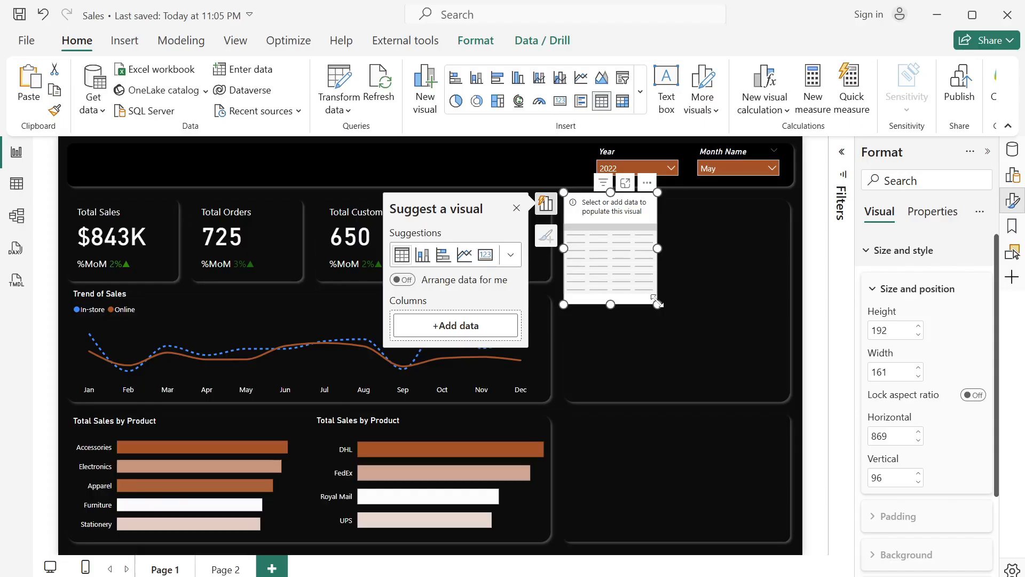
drag(658, 303, 786, 394)
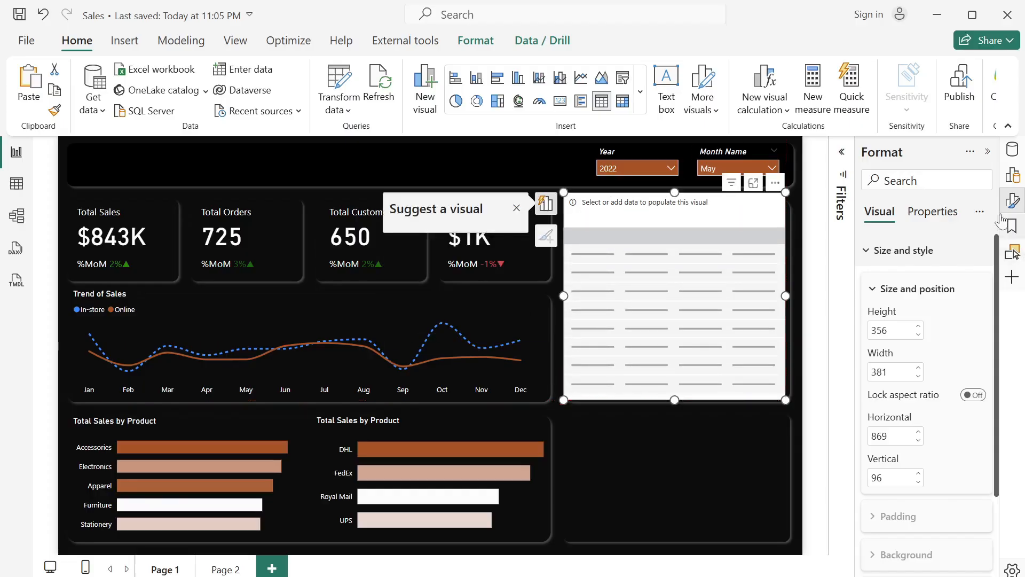
- Add the Country field from the Sales table as the new table visual's first column
click(1019, 156)
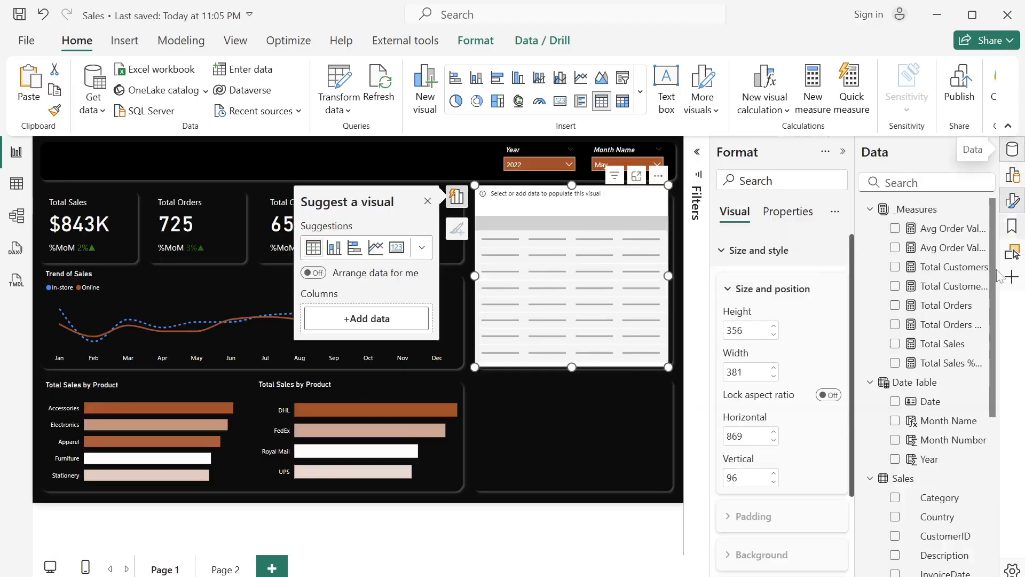
scroll(922, 453, down, 2)
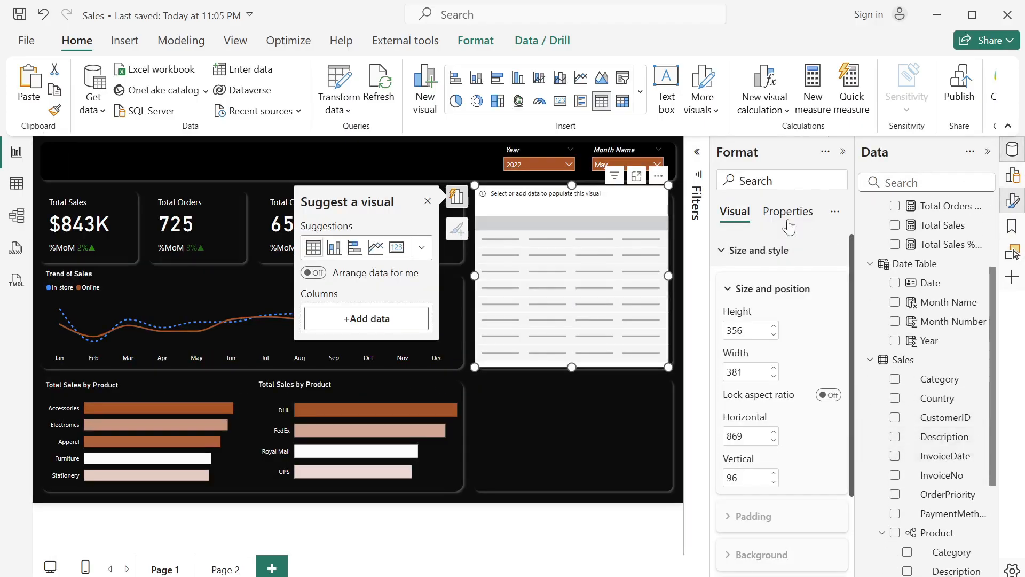
click(721, 251)
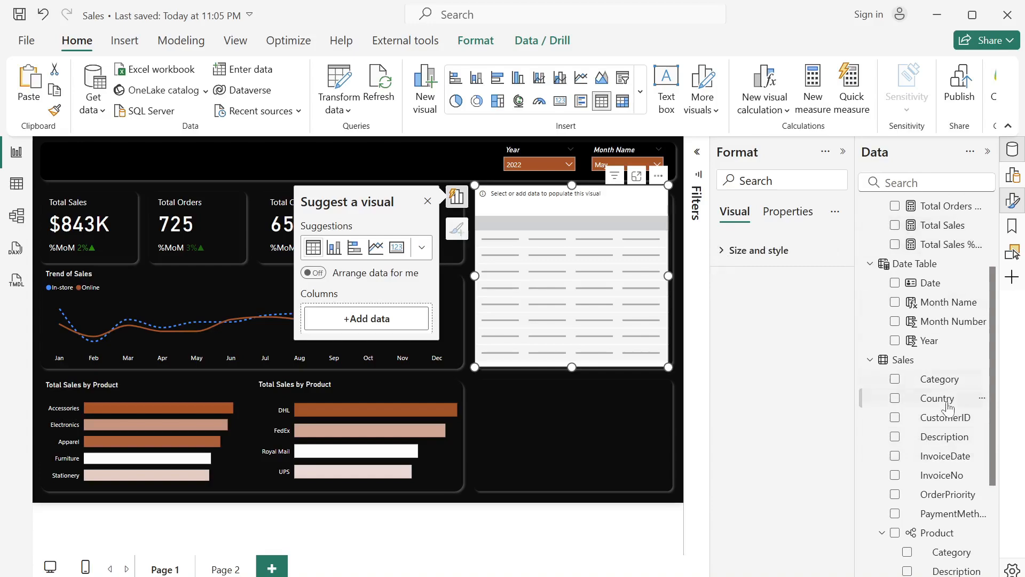
click(895, 398)
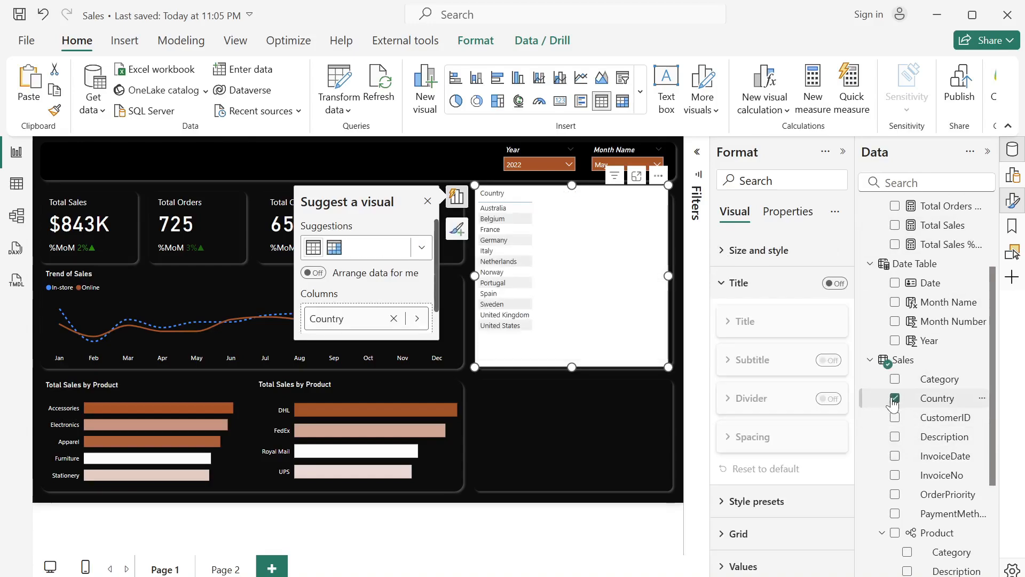
- Add the Total Customers, Total Orders and Total Sales measures as columns beside Country in the table visual
scroll(955, 446, down, 3)
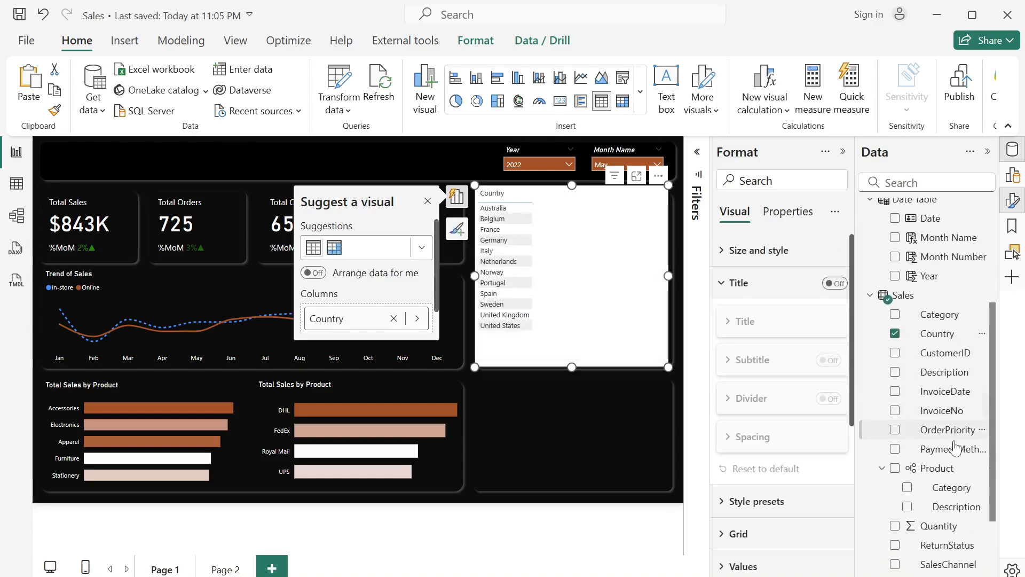
scroll(926, 443, up, 5)
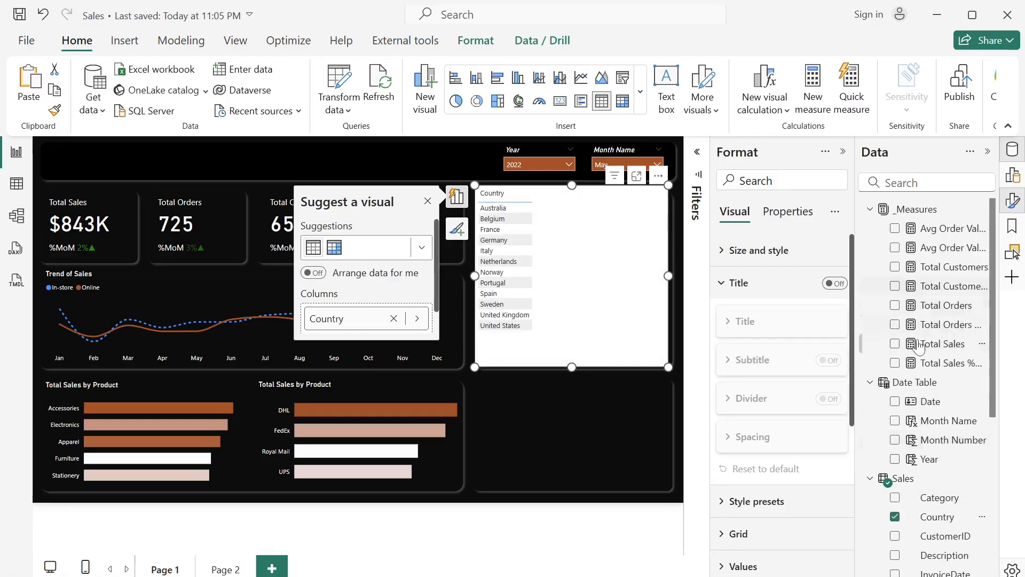
click(895, 267)
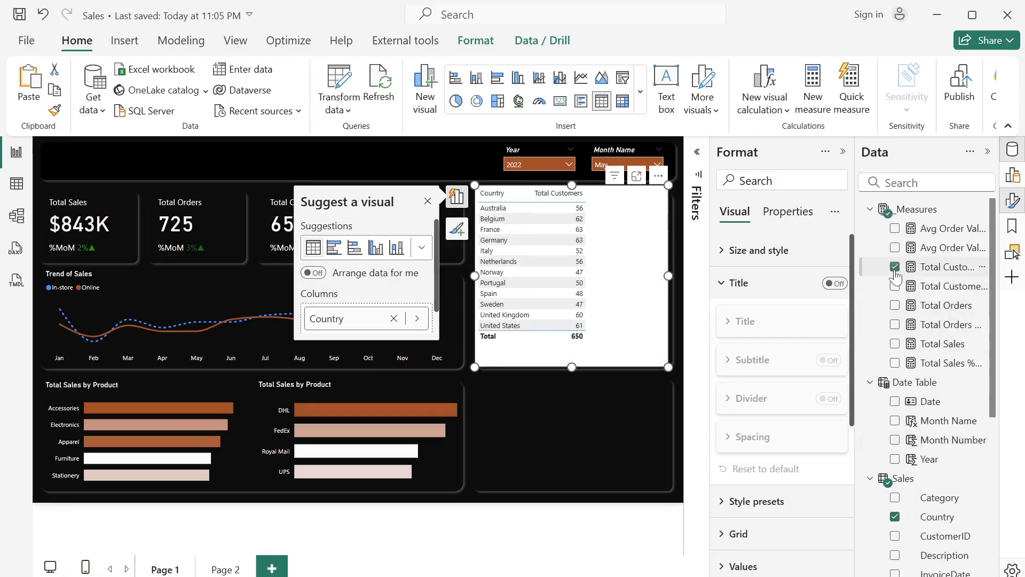
click(895, 324)
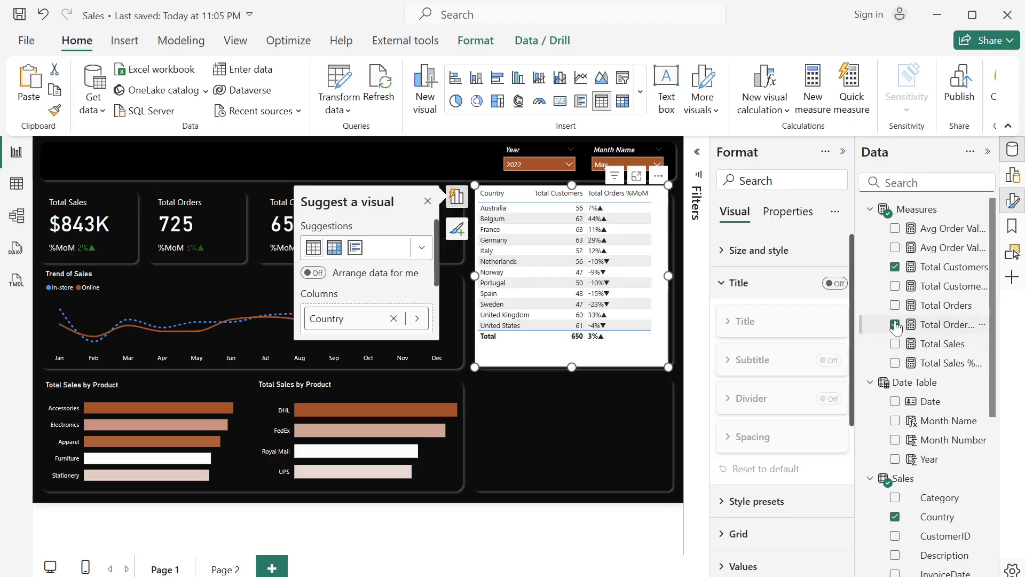
click(895, 325)
click(895, 306)
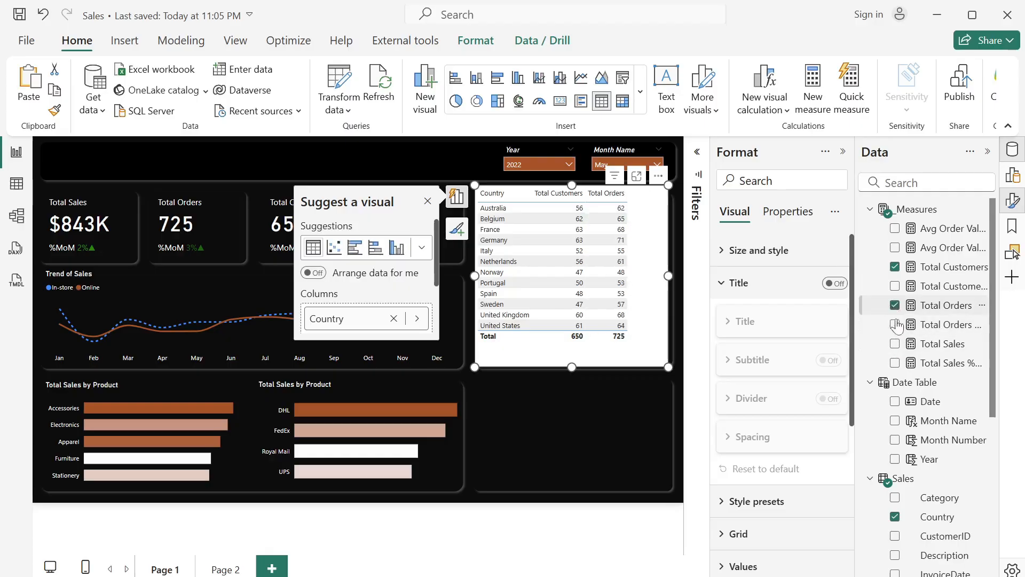
click(895, 345)
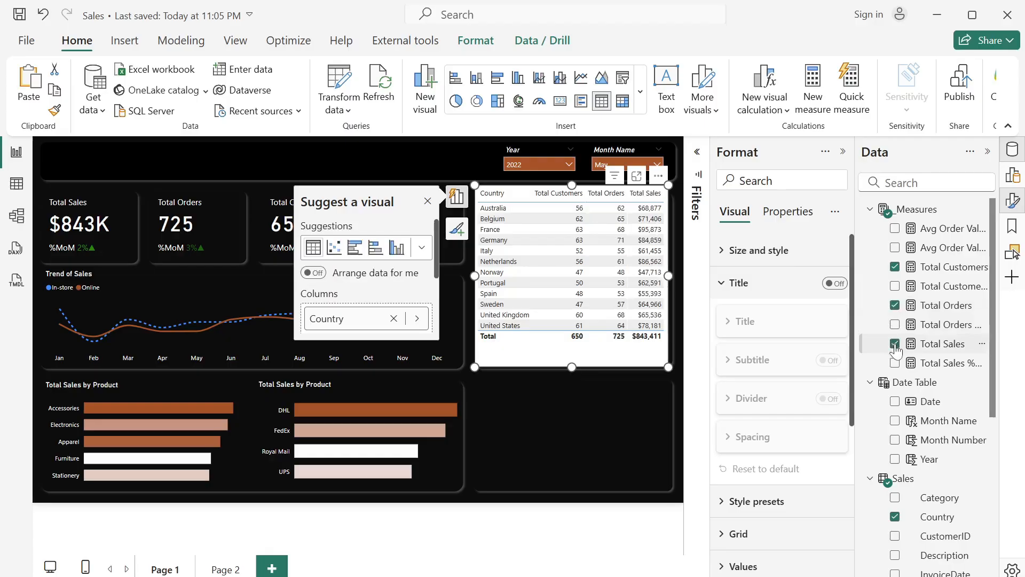
click(987, 153)
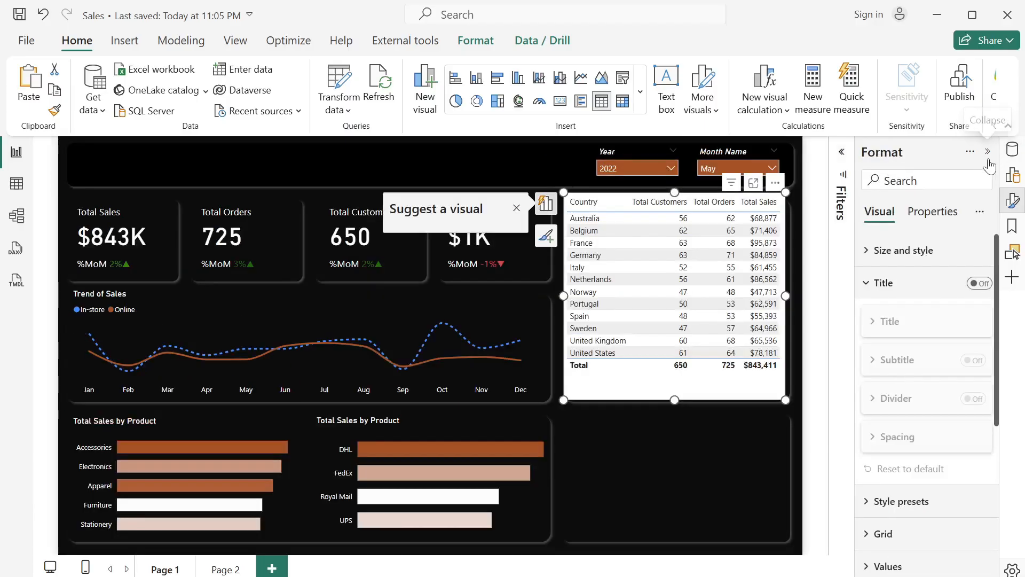
- Turn off the background of the country table visual
click(866, 251)
scroll(946, 439, down, 3)
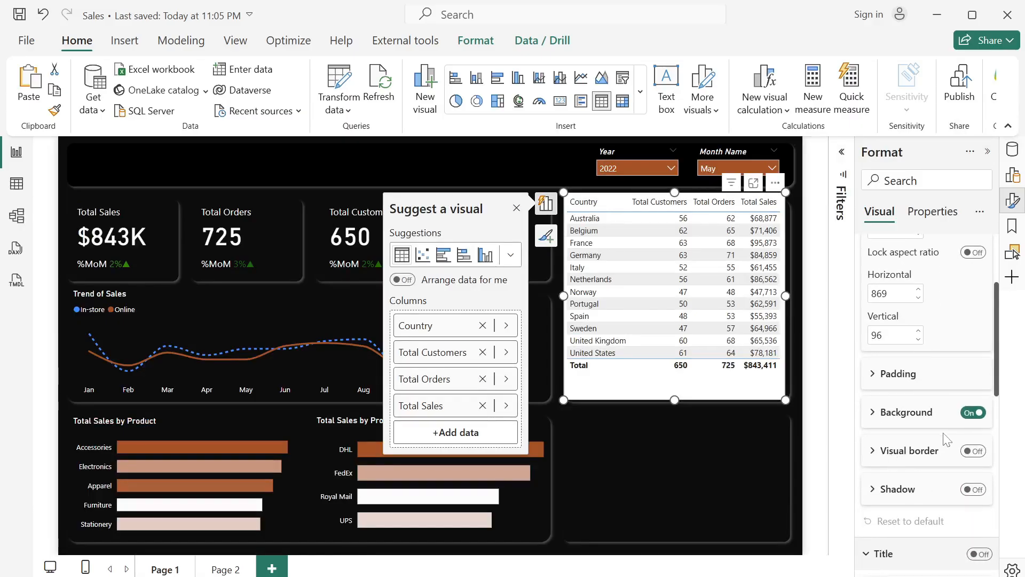
click(973, 413)
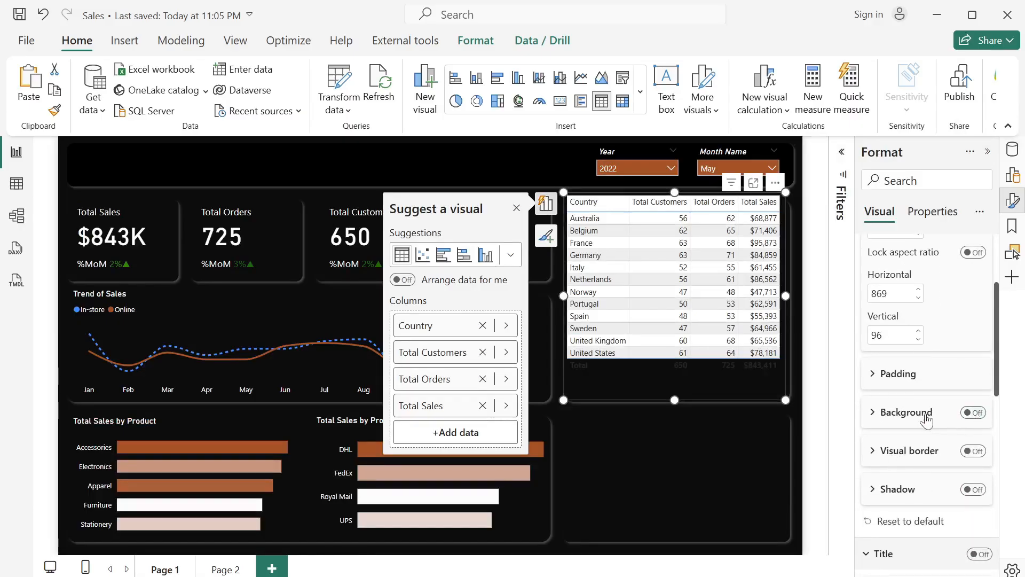
- Set the country table's values to white text on a dark, near-black background
scroll(918, 473, down, 5)
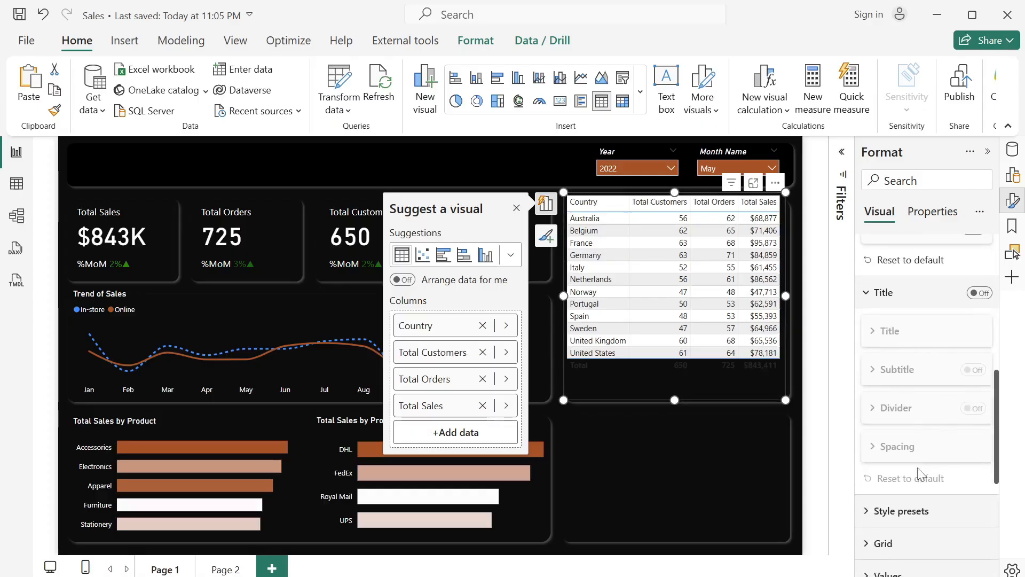
scroll(919, 473, down, 3)
click(863, 475)
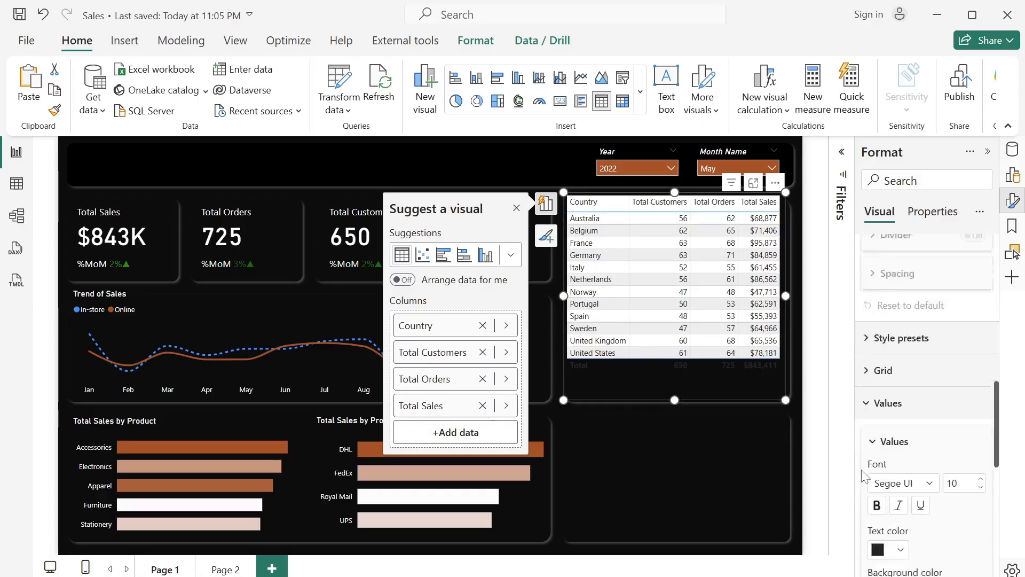
scroll(905, 373, down, 3)
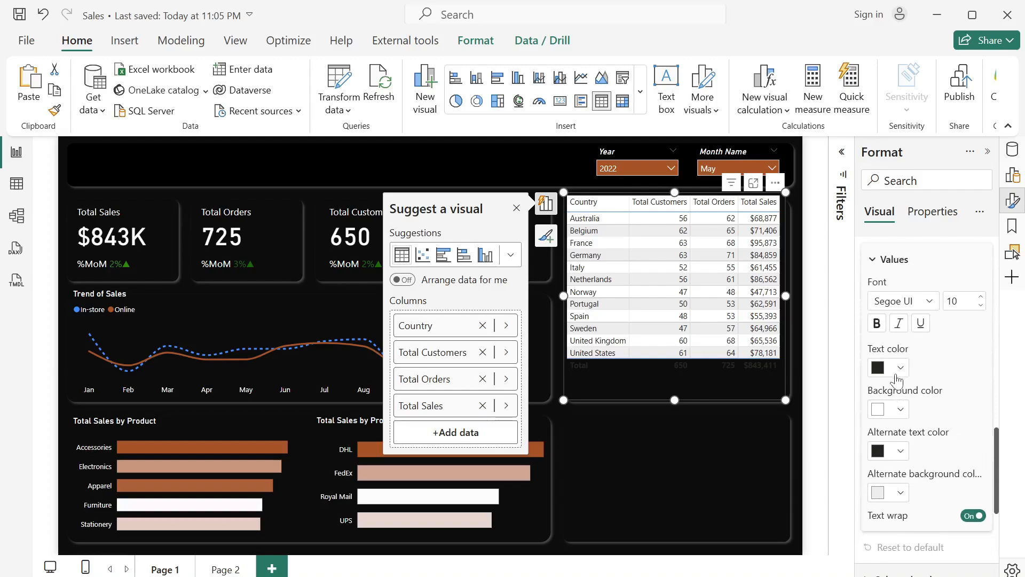
click(897, 376)
click(805, 295)
click(900, 410)
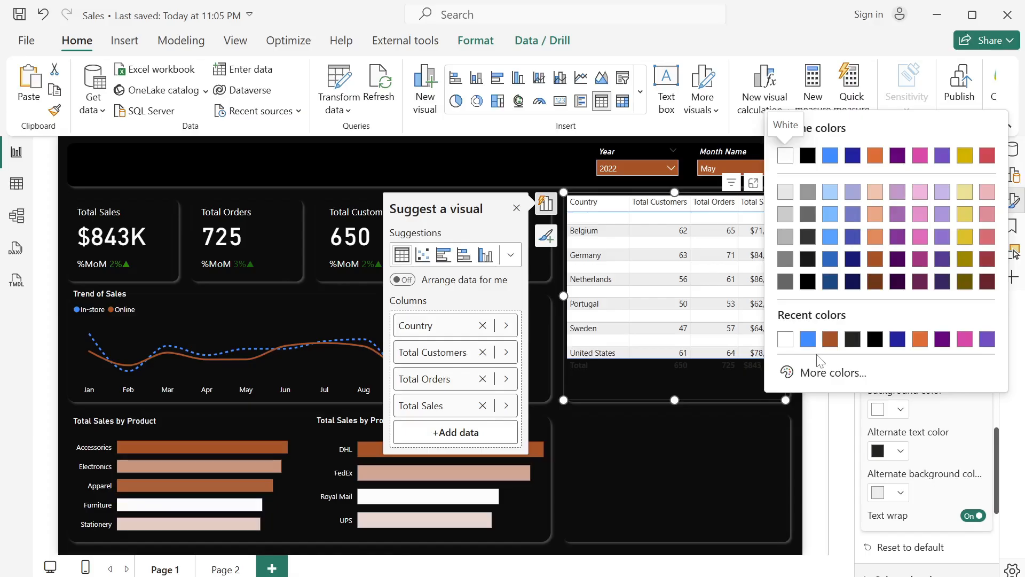
click(858, 344)
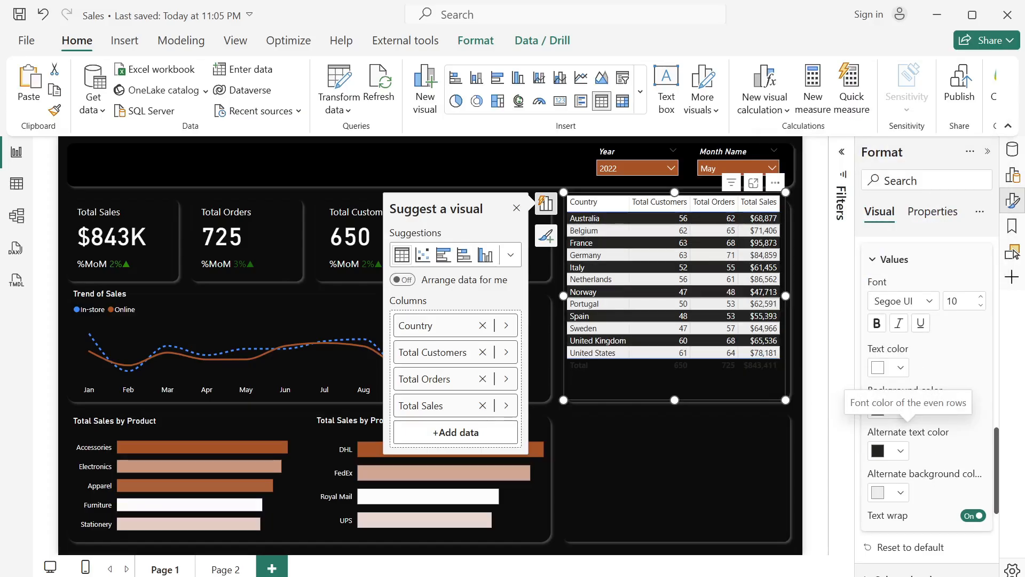
- Set the table's alternate rows to white text on the same near-black background
click(900, 452)
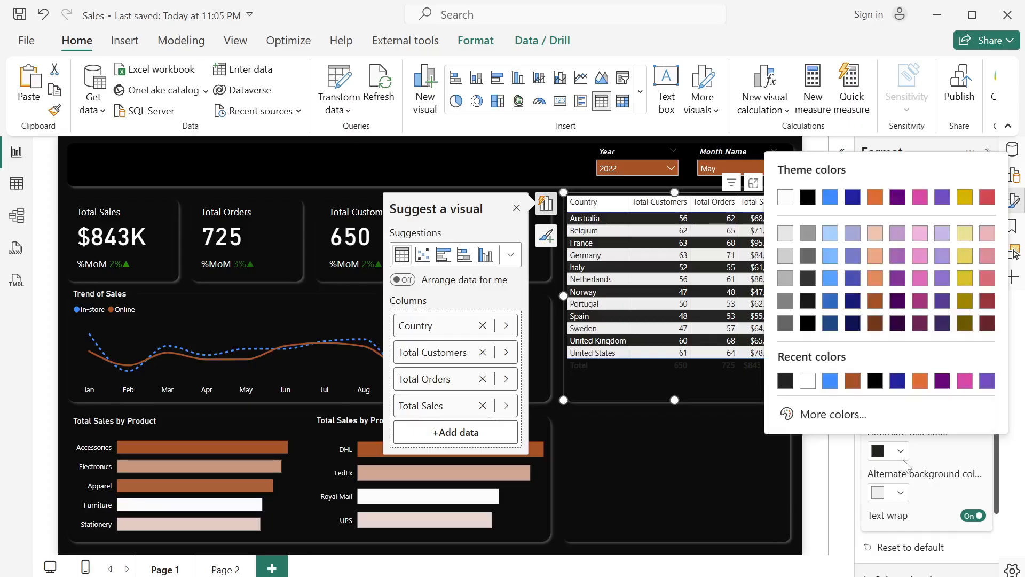
click(807, 381)
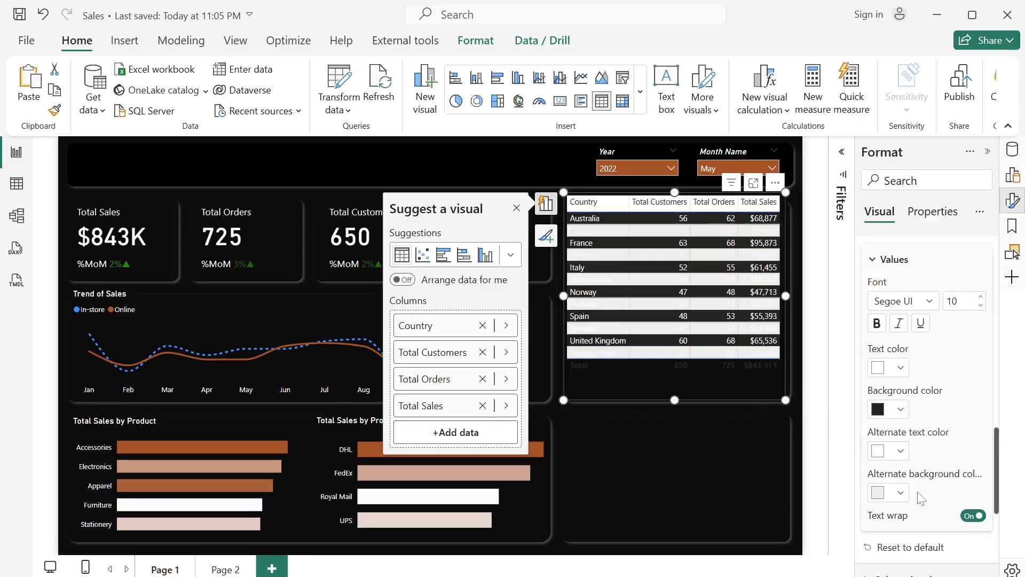
click(902, 494)
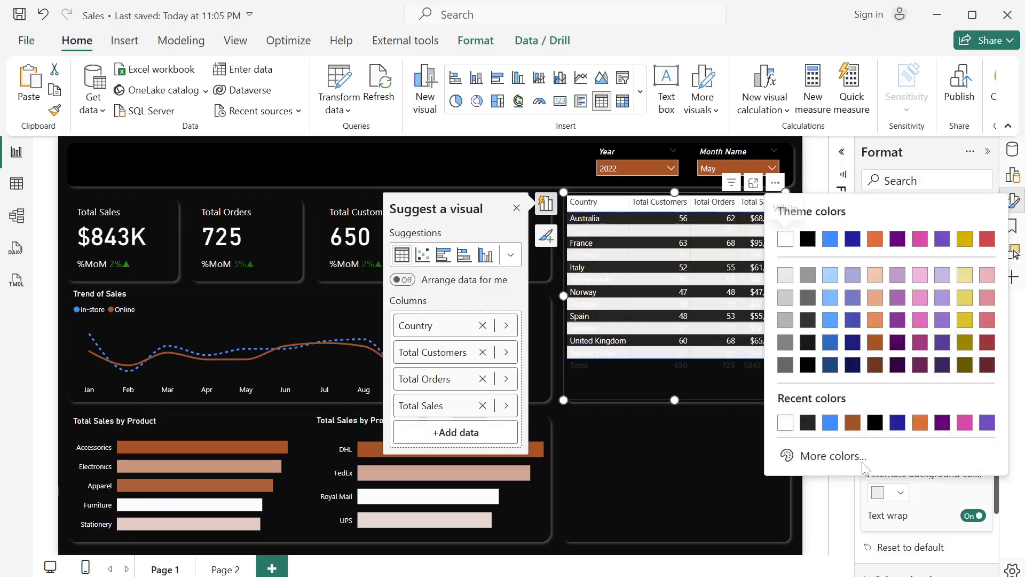
click(807, 426)
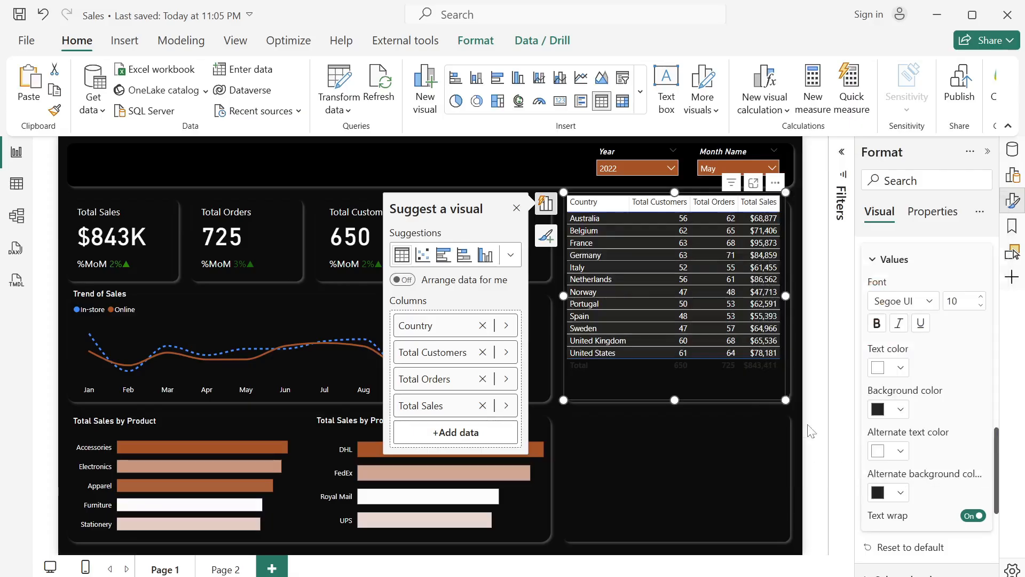
click(811, 432)
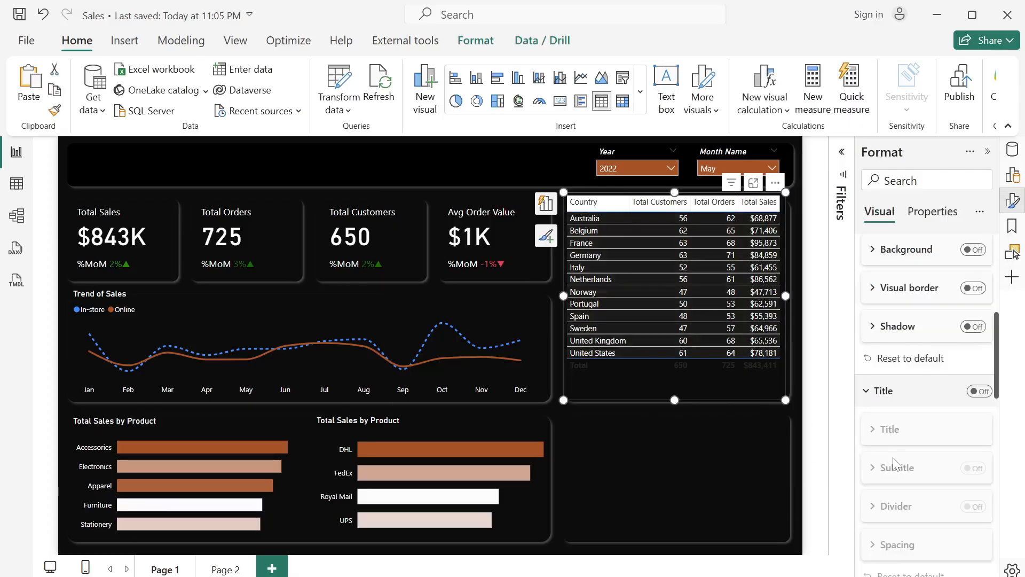
- Format the table's column headers with white text on a near-black background
scroll(892, 457, down, 5)
scroll(895, 464, down, 6)
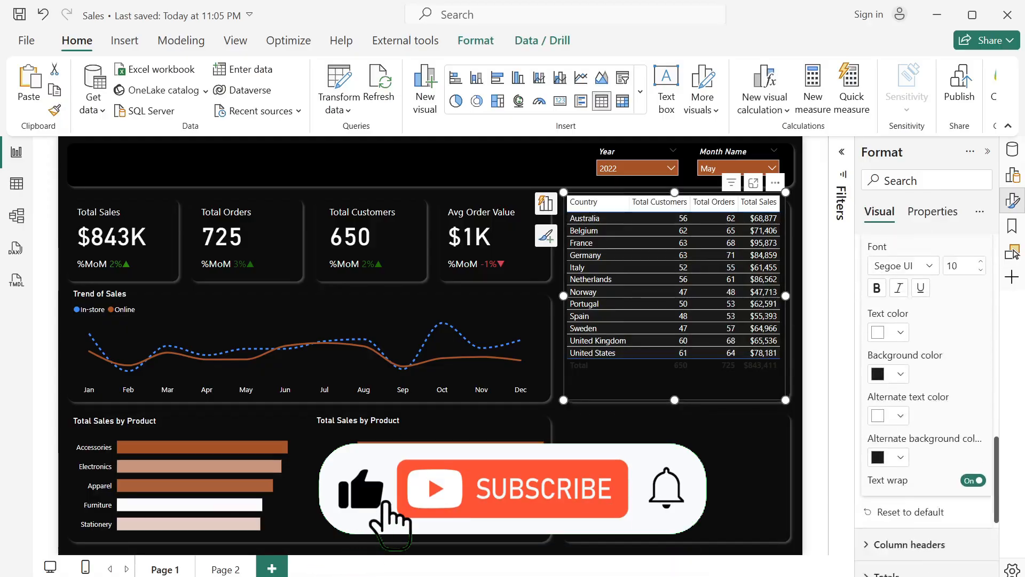
click(868, 393)
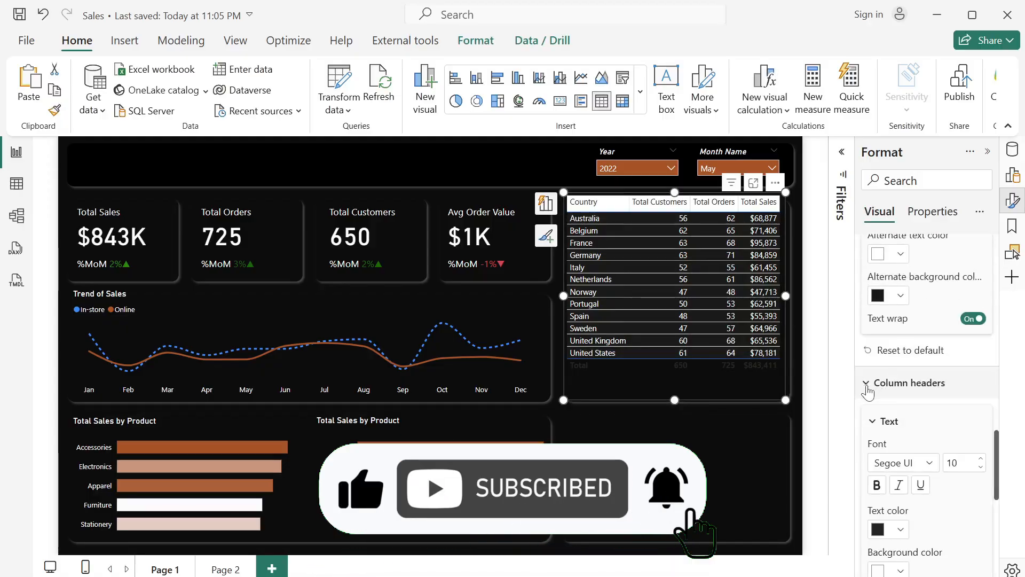
click(900, 532)
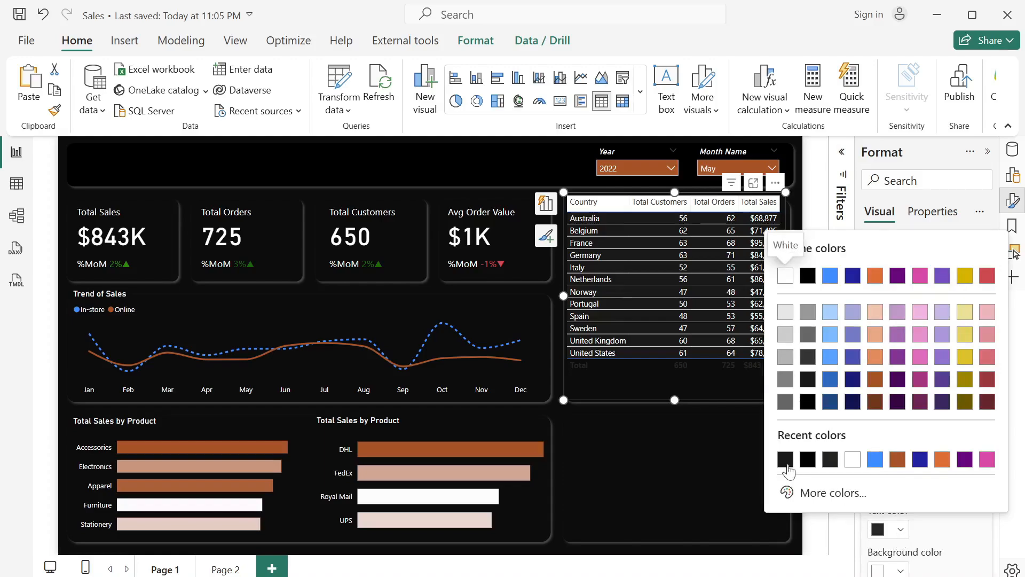
click(852, 460)
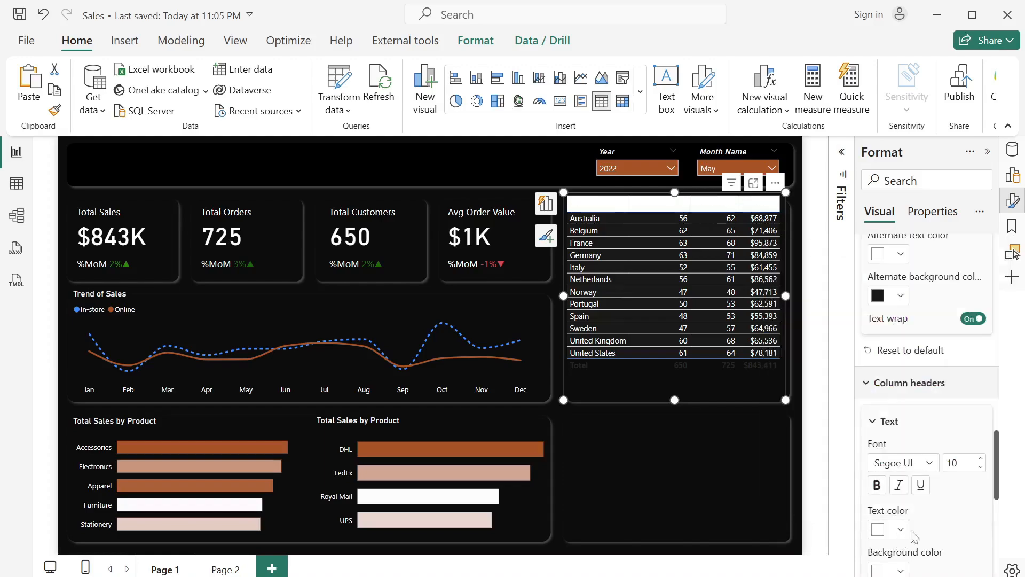
click(902, 572)
click(790, 499)
click(903, 573)
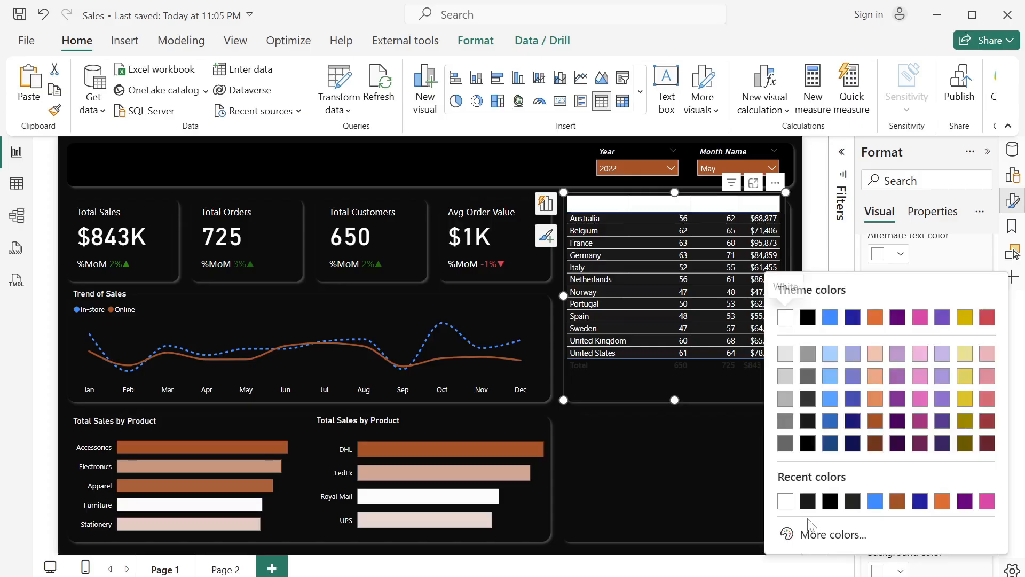
click(806, 499)
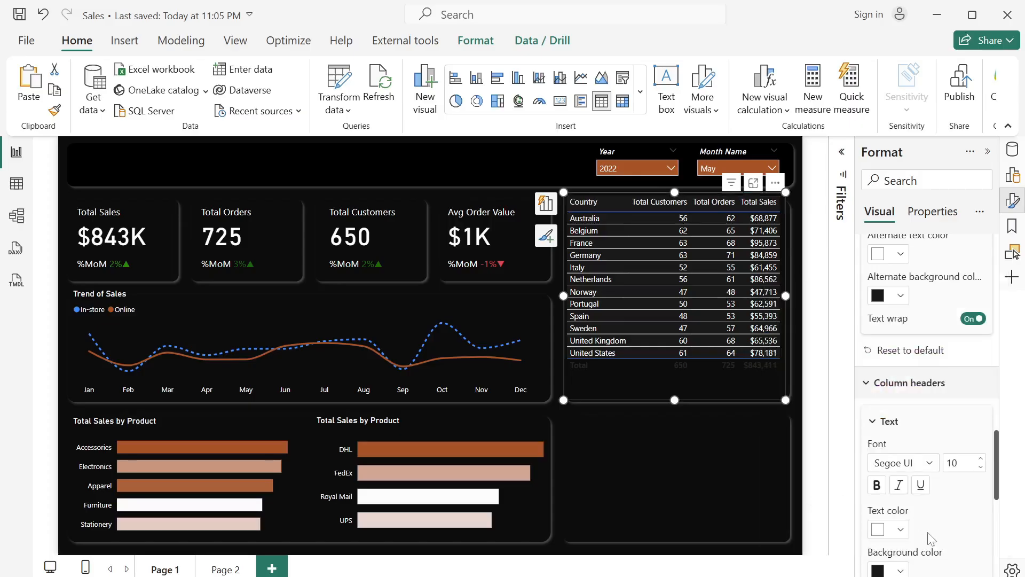
- Change the table grid's border color to the rust brown used in the report, for the All section
scroll(929, 537, down, 5)
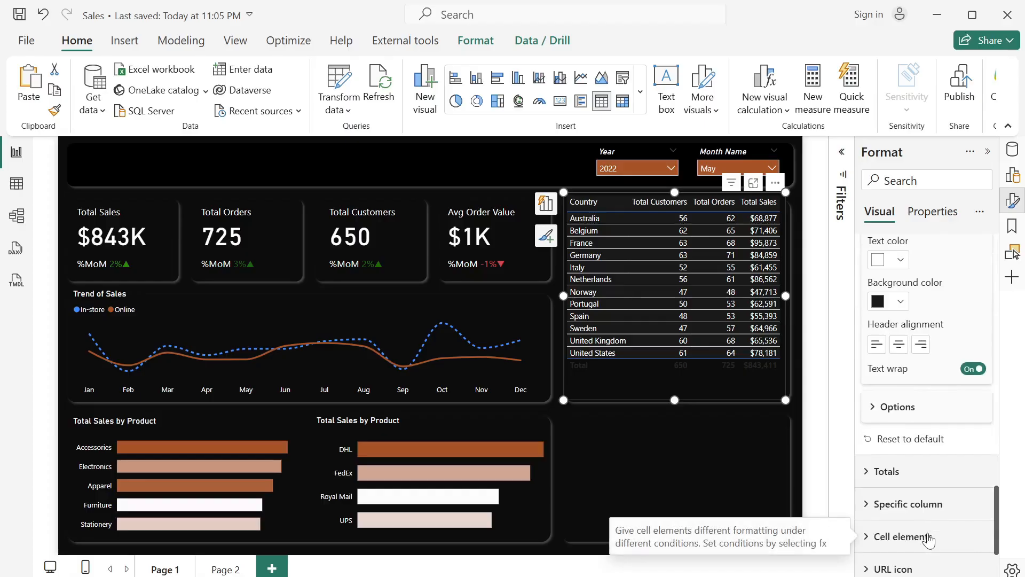
scroll(929, 541, up, 5)
scroll(929, 540, down, 3)
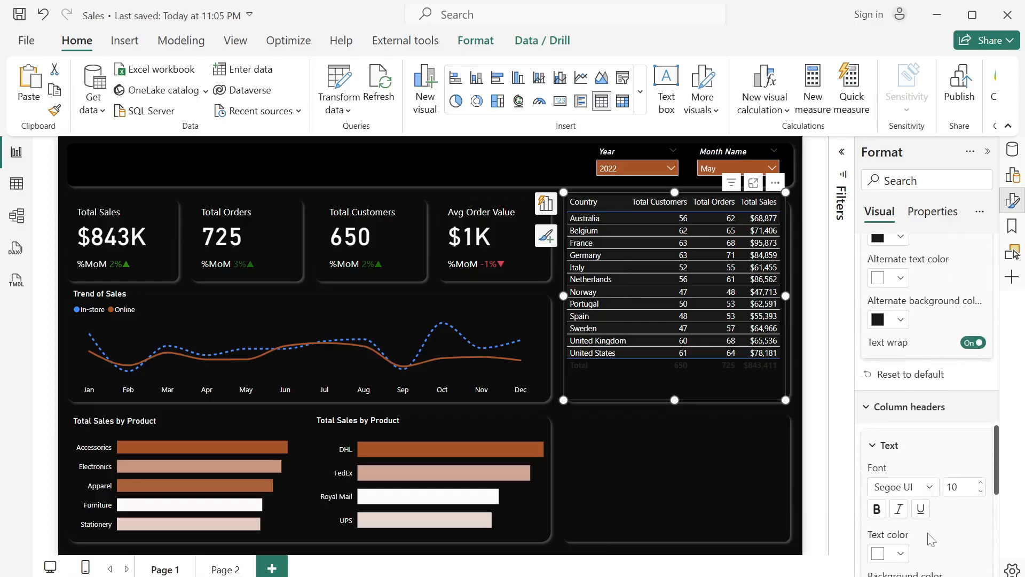
scroll(929, 541, down, 5)
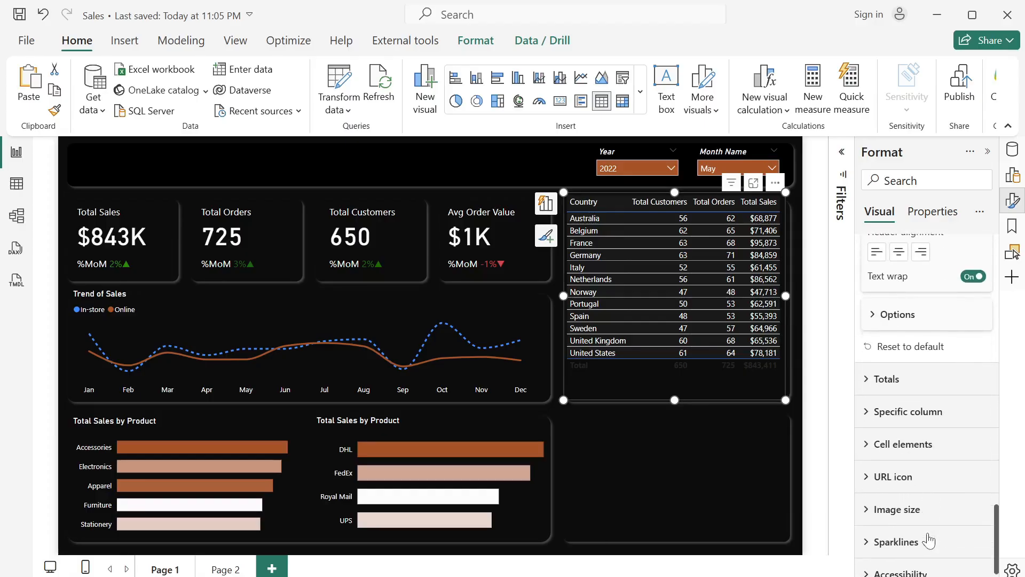
scroll(929, 540, down, 1)
scroll(929, 540, up, 10)
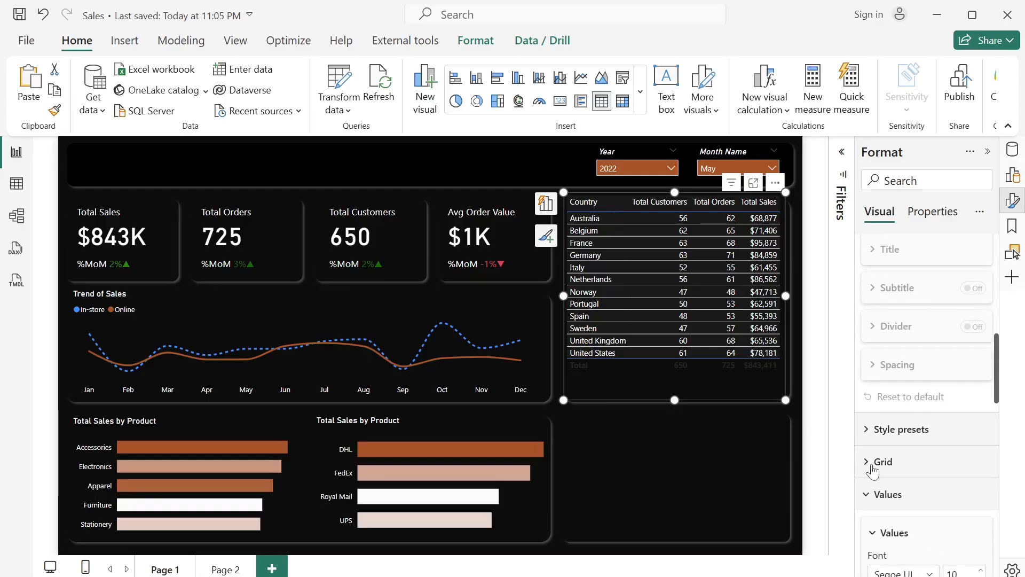
click(872, 462)
scroll(912, 509, down, 5)
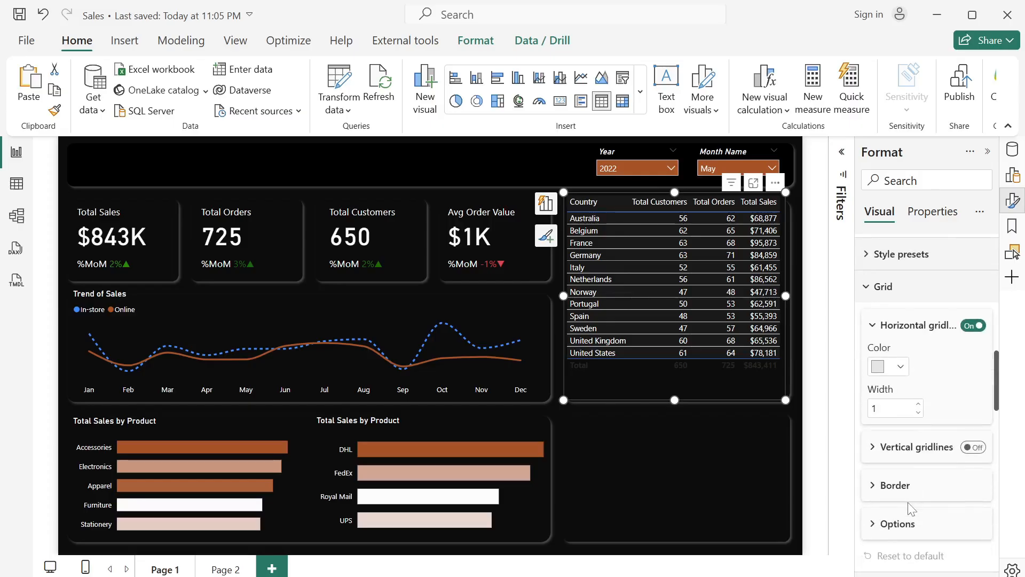
click(871, 486)
scroll(870, 492, down, 4)
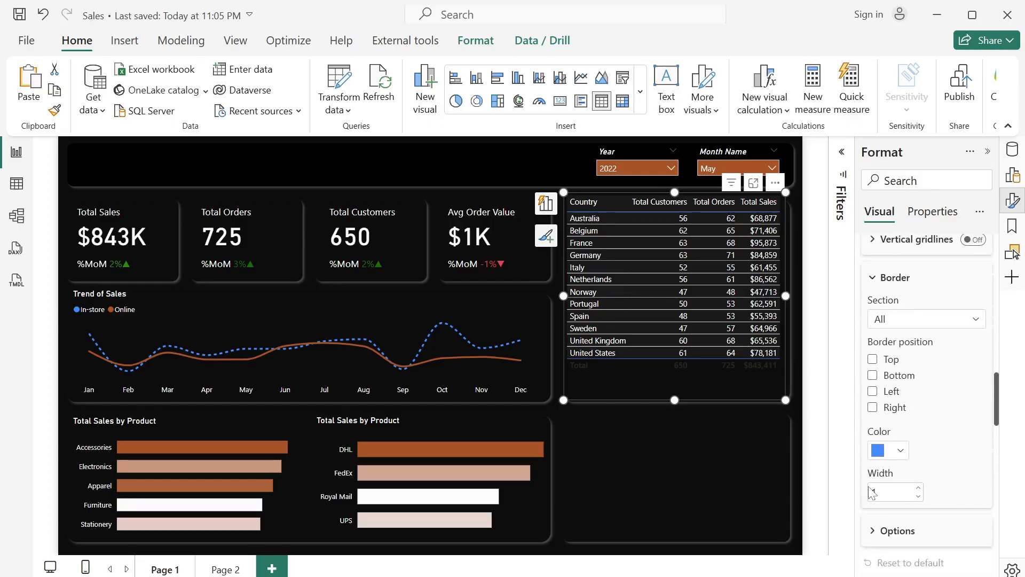
click(900, 453)
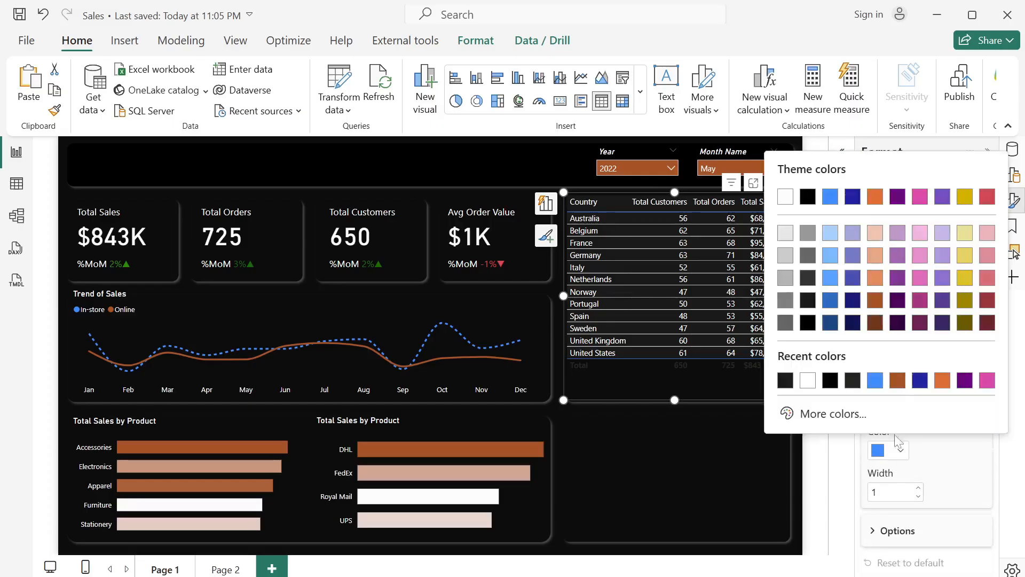
click(897, 381)
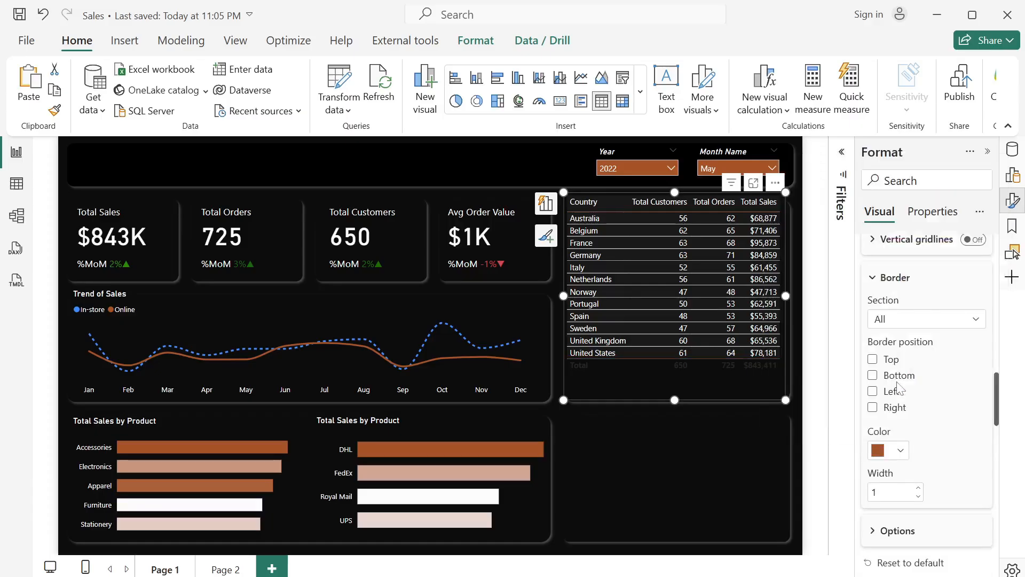
- Turn off the totals row of the country table
scroll(919, 446, down, 10)
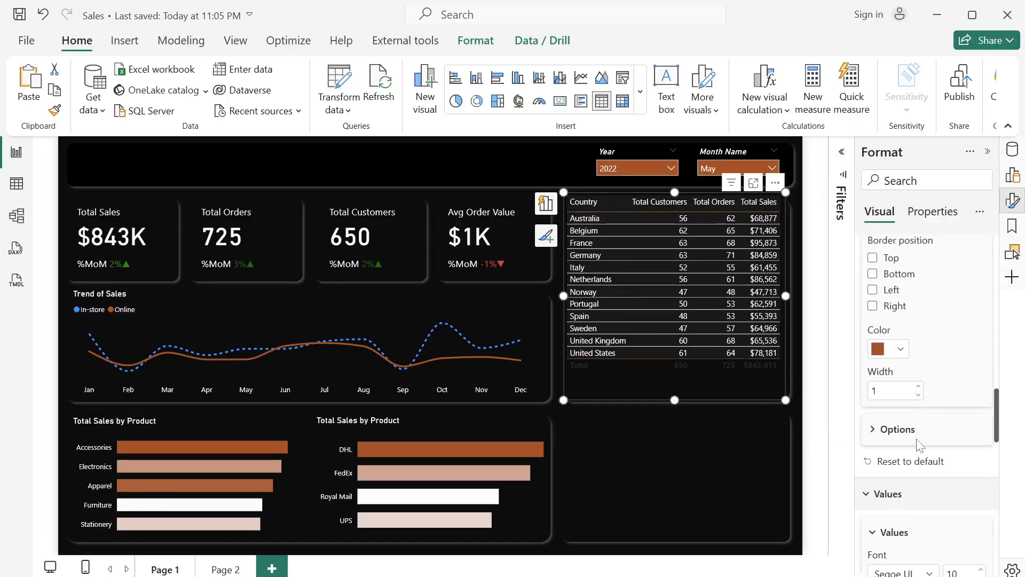
scroll(919, 445, down, 5)
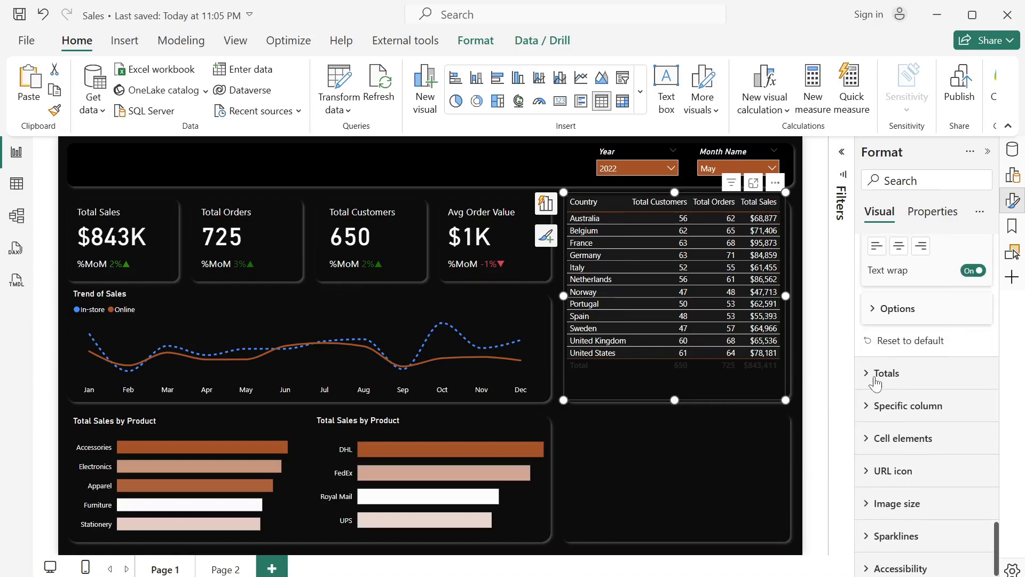
click(876, 379)
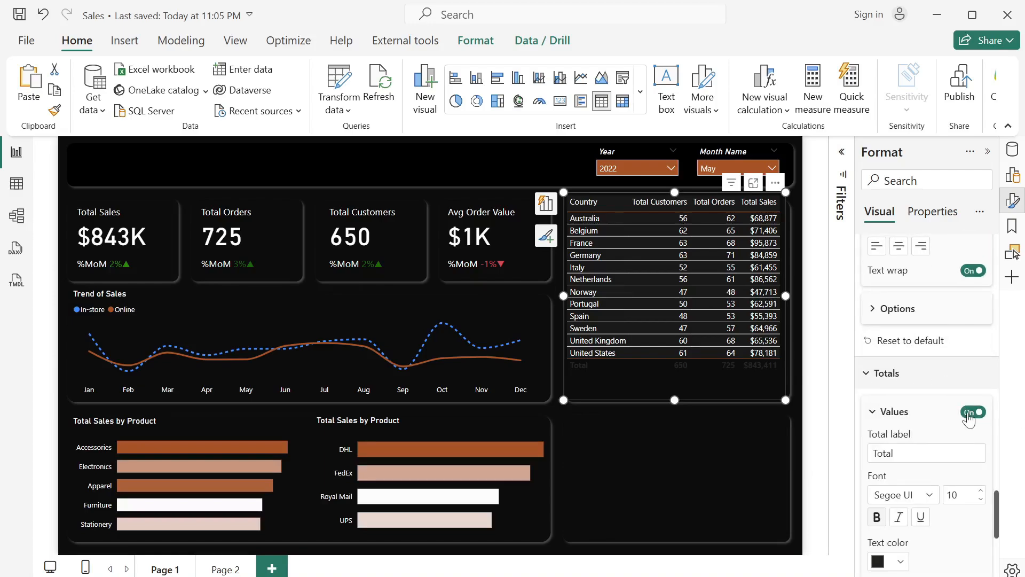
click(969, 413)
scroll(903, 369, down, 3)
- Set the row padding in the table's grid options to 3
scroll(905, 369, up, 8)
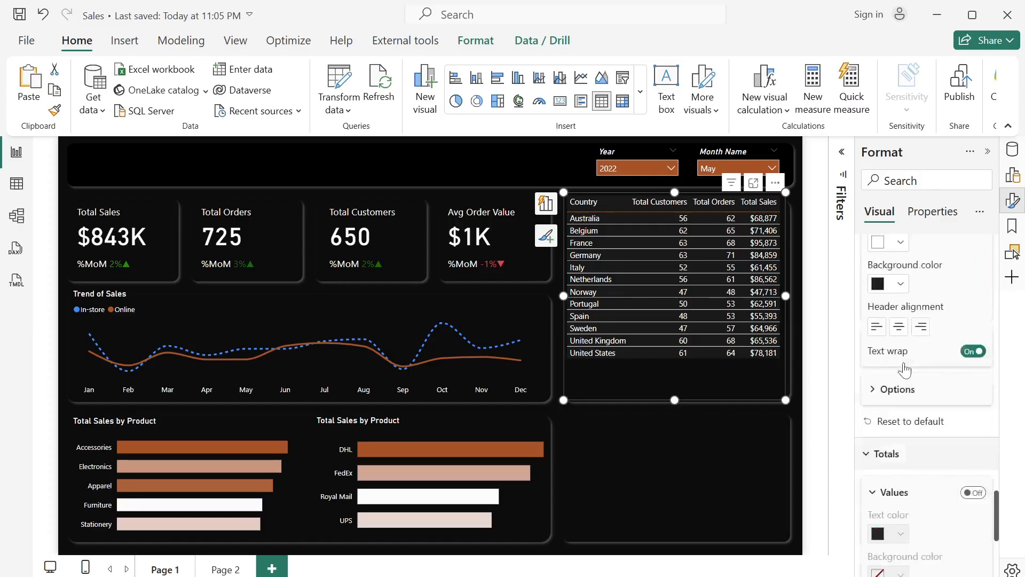
scroll(906, 369, up, 8)
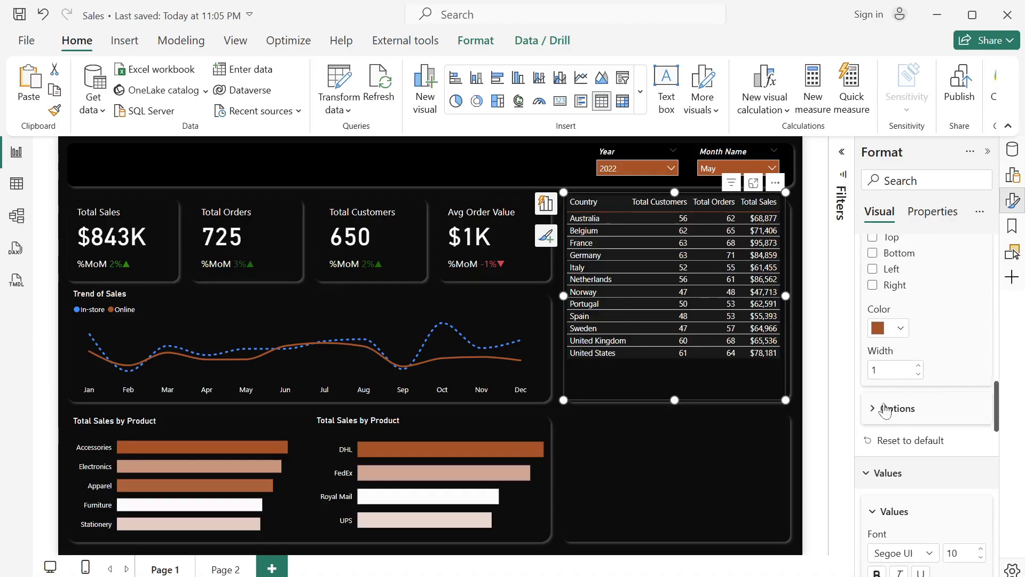
click(871, 412)
scroll(870, 415, down, 2)
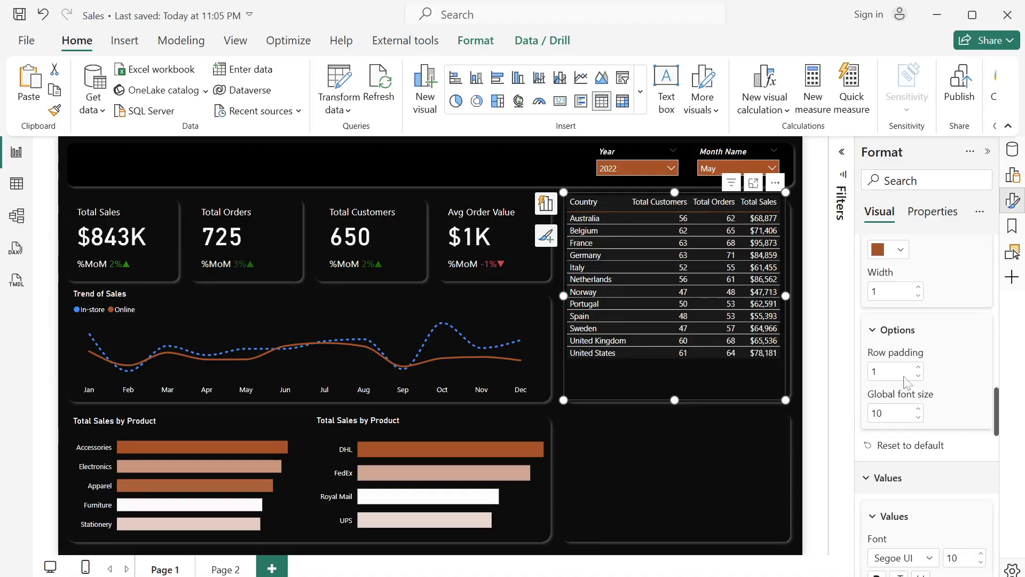
click(876, 371)
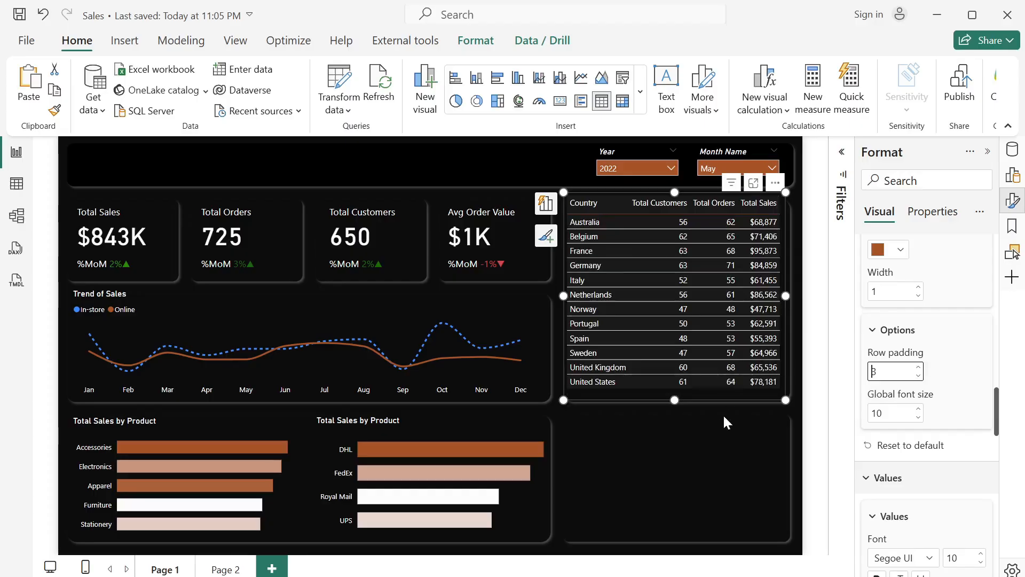
scroll(920, 441, down, 10)
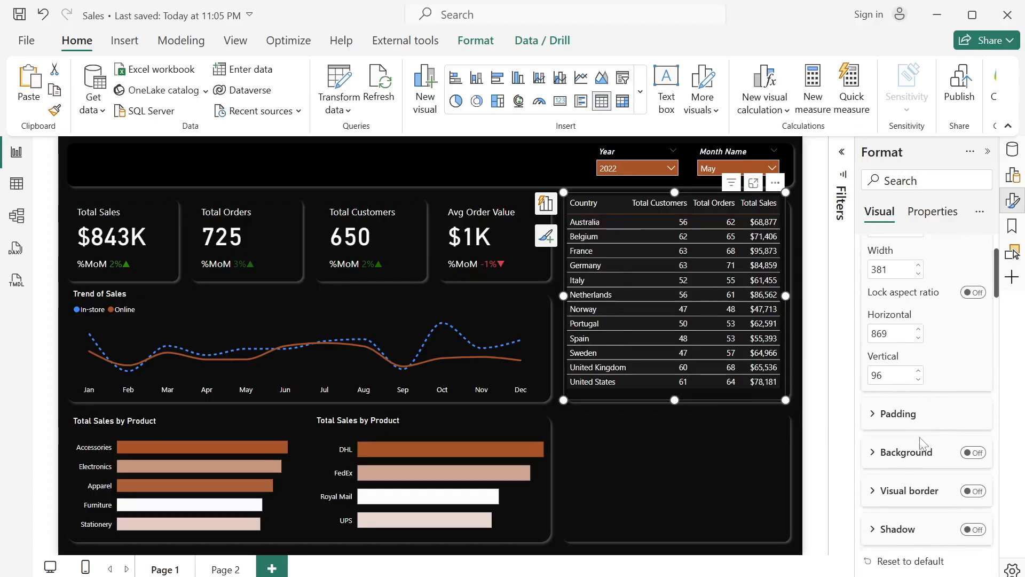
scroll(923, 443, down, 10)
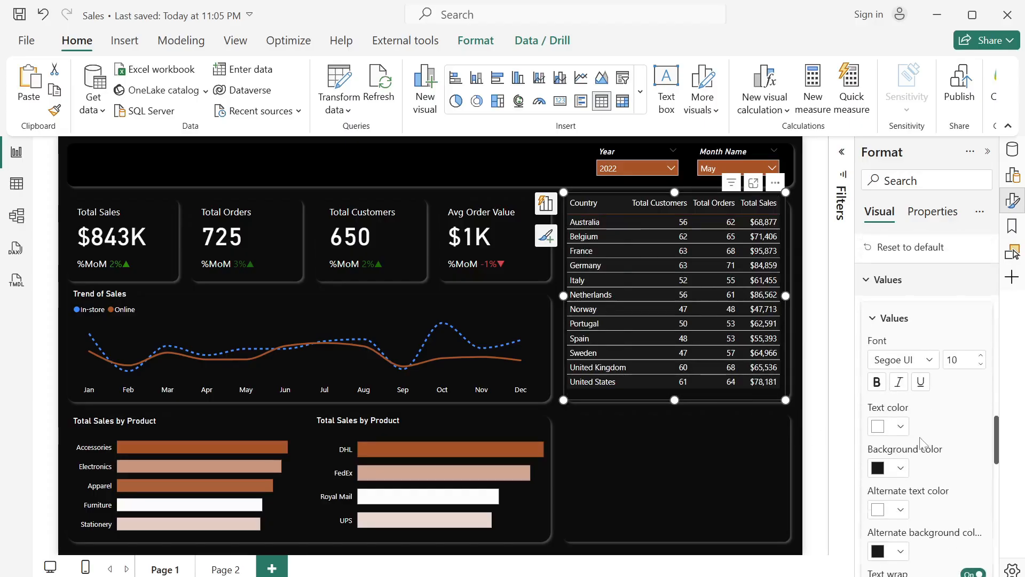
- Turn on data bars in the cell elements for the country table's Total Sales column
scroll(923, 444, down, 3)
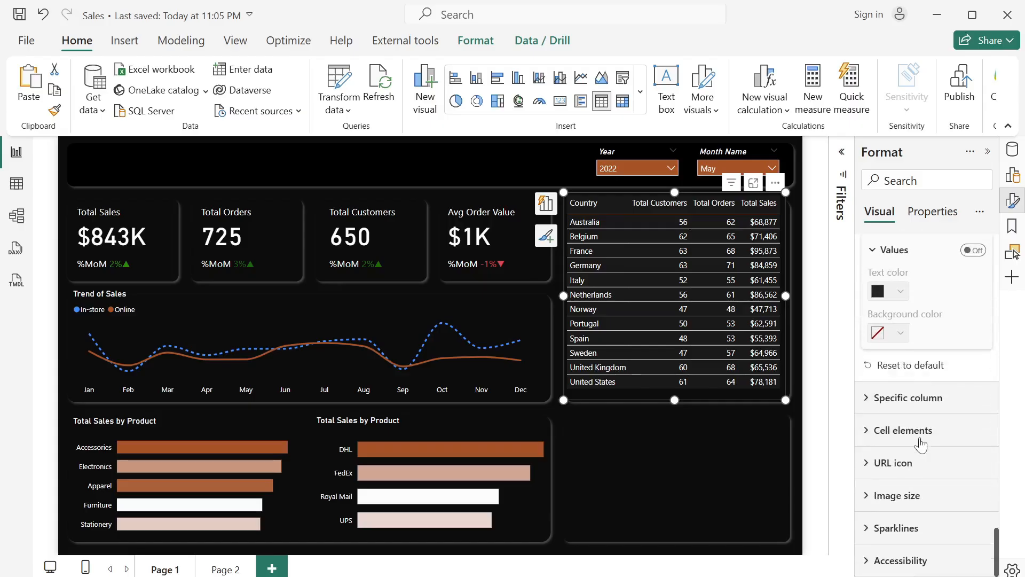
click(880, 433)
scroll(880, 435, down, 5)
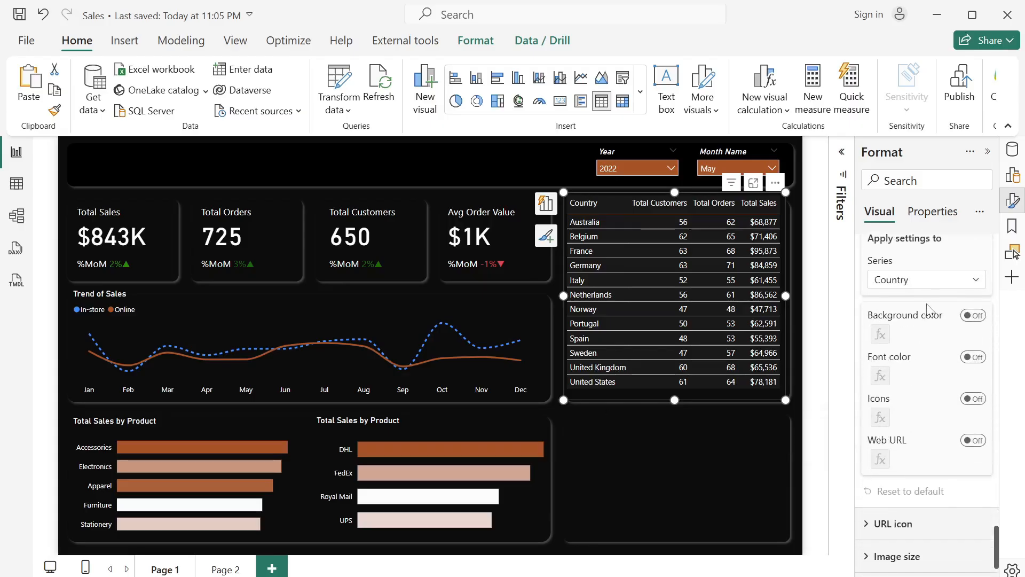
click(948, 279)
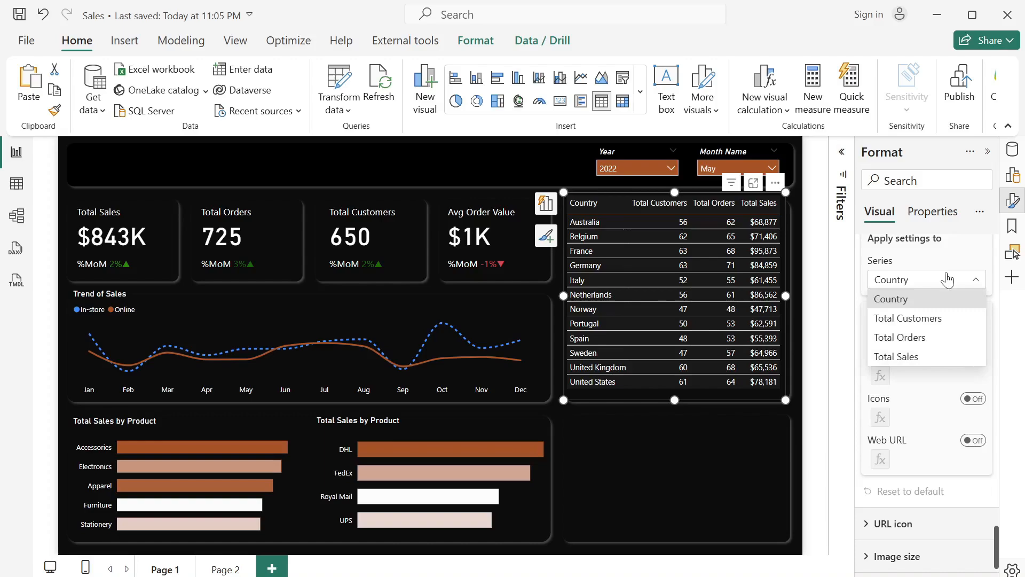
click(921, 356)
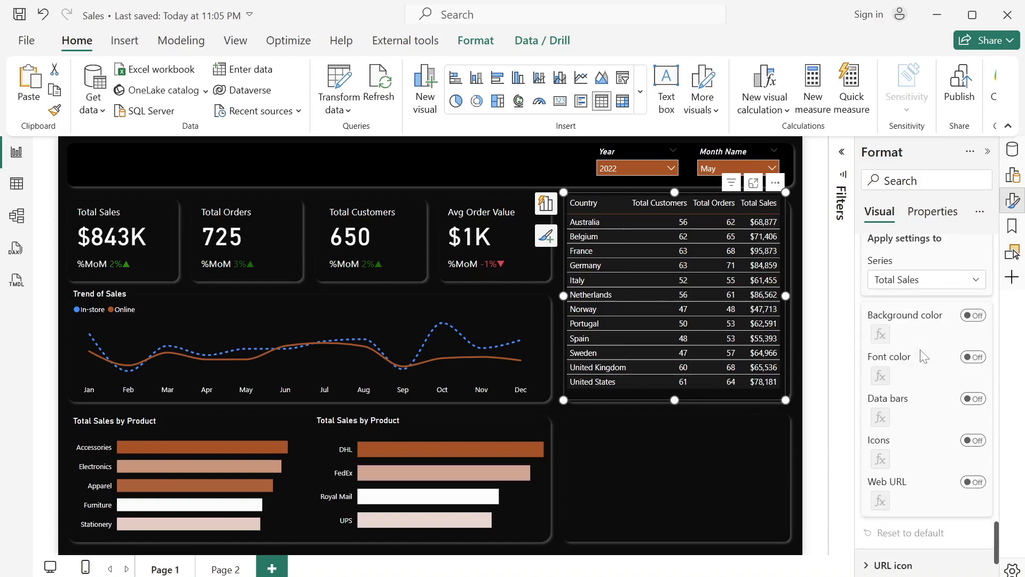
click(973, 399)
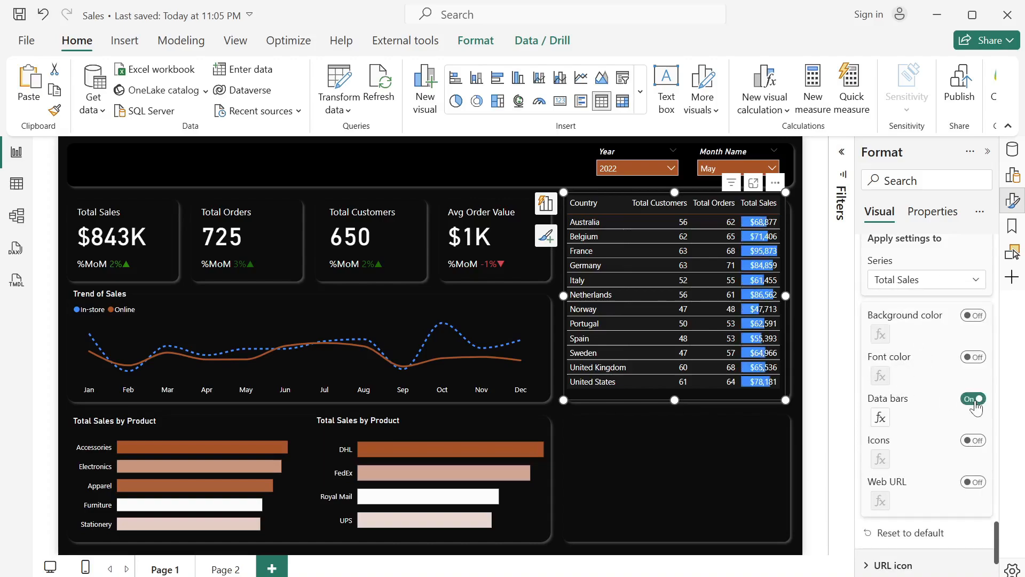
- Set the Total Sales data bars' positive color to the report's rust brown and sort the country table by Total Sales in descending order
click(880, 418)
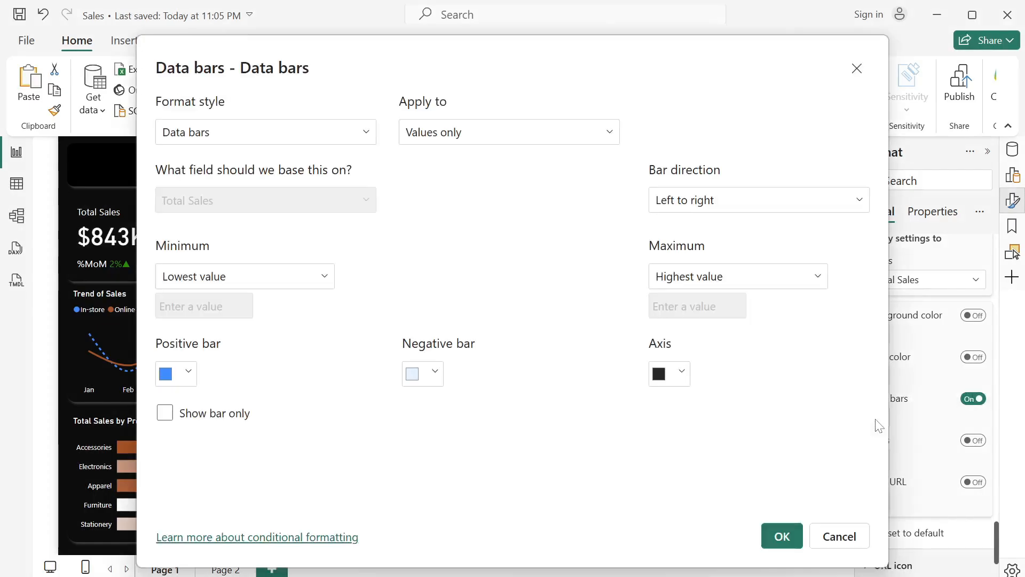
click(188, 372)
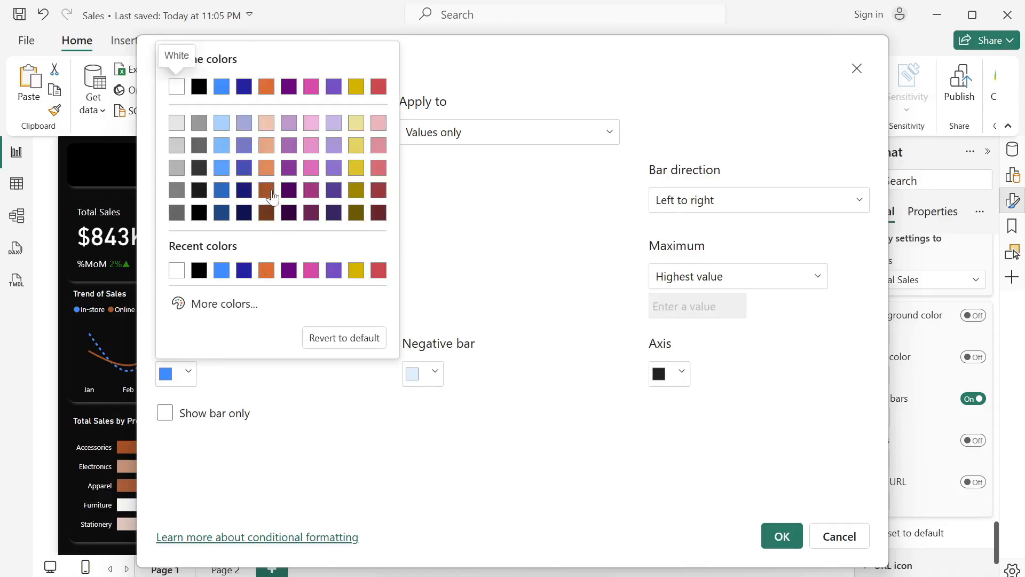
click(267, 191)
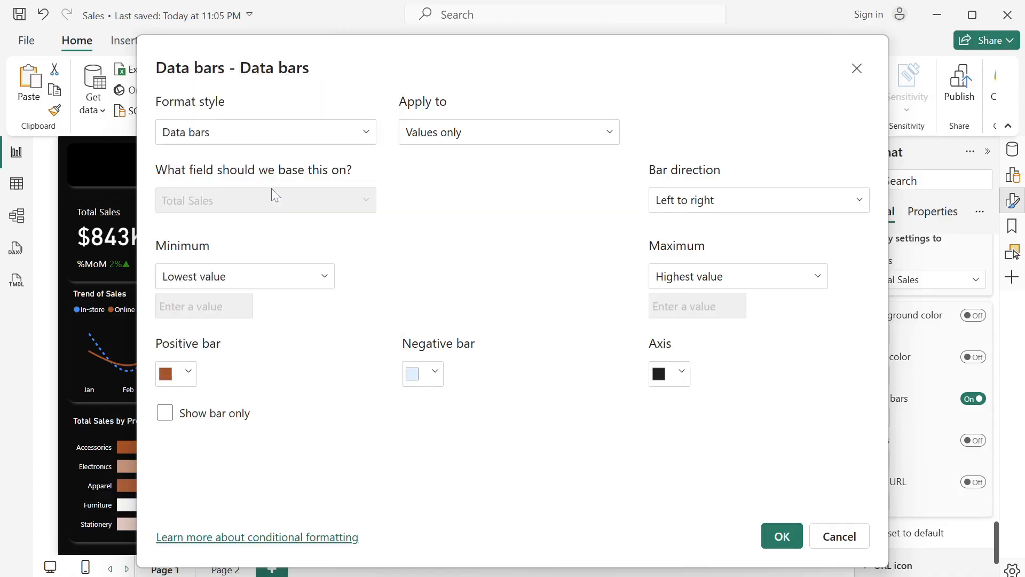
click(782, 537)
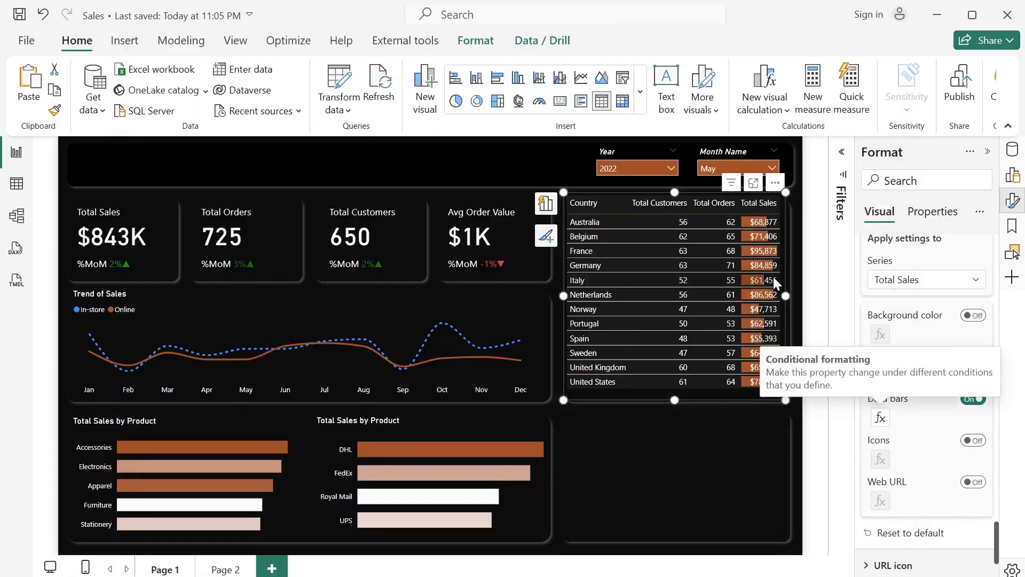
click(753, 203)
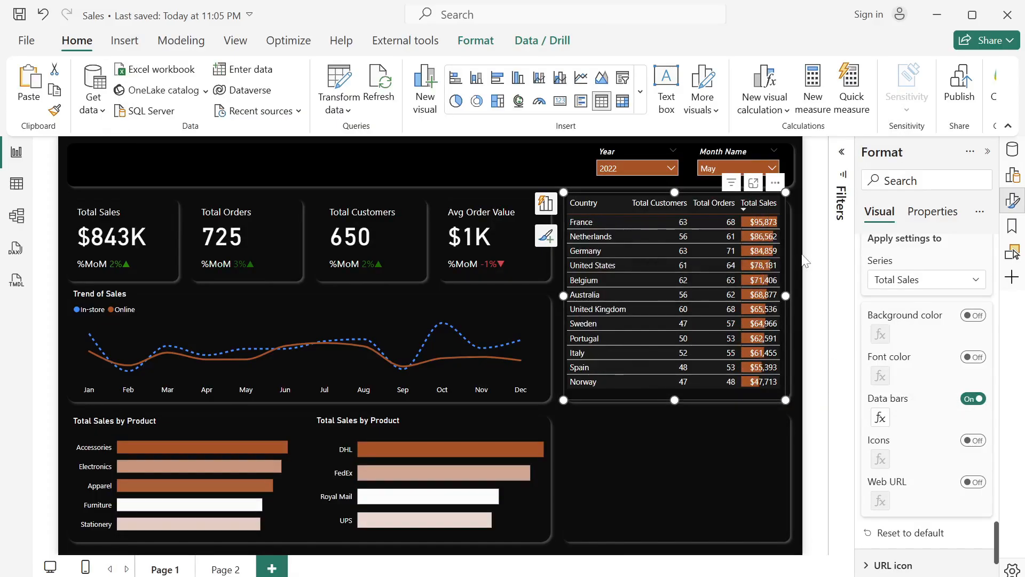
- Insert a donut chart and move it over the empty panel below the country table, at about horizontal 885, vertical 480
click(768, 417)
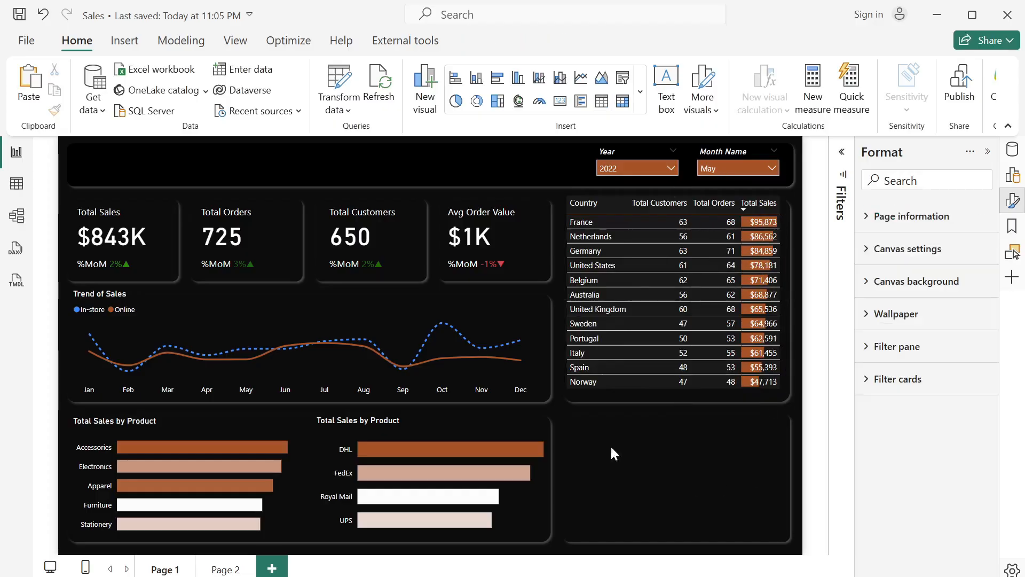
click(477, 100)
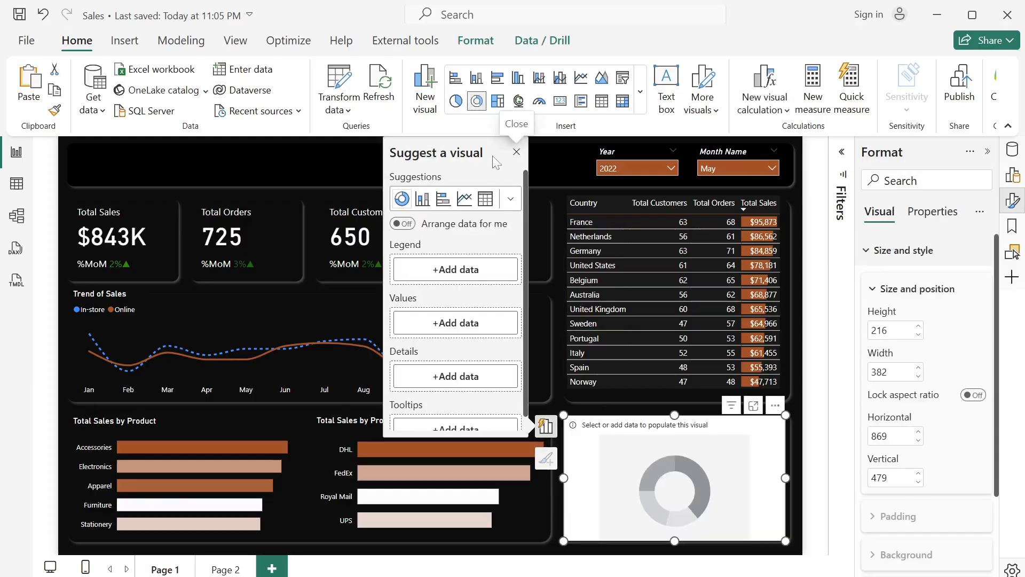
click(516, 154)
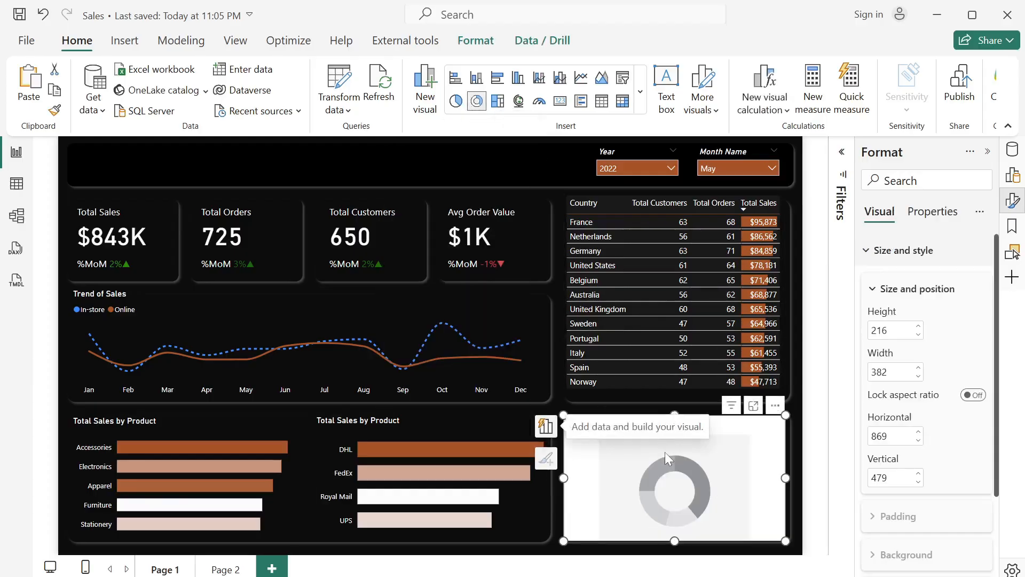
mouse_move(666, 453)
mouse_down()
mouse_move(684, 457)
mouse_move(671, 457)
mouse_up()
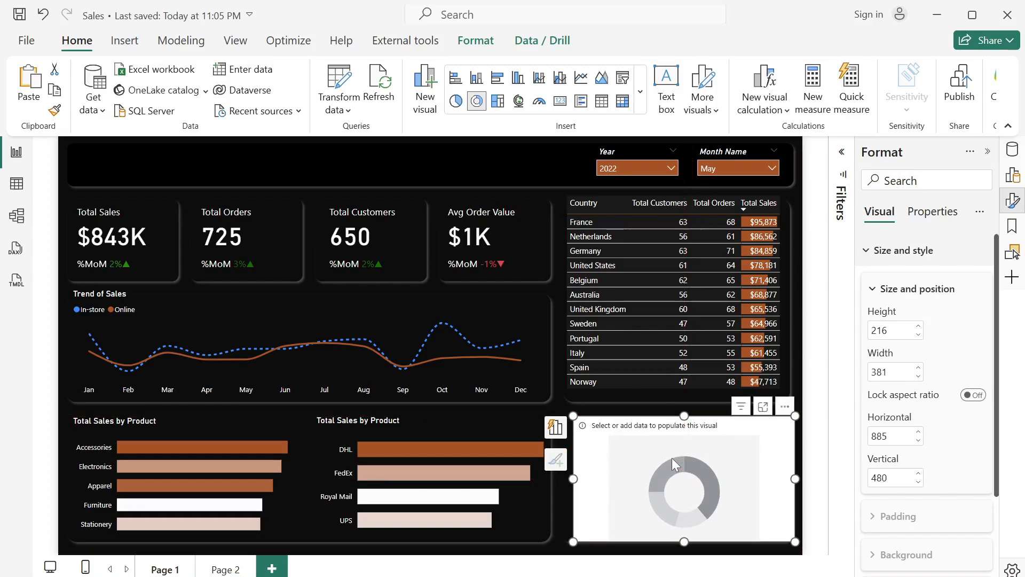
- Populate the donut chart with Total Orders as values and ReturnStatus as the legend
scroll(956, 370, down, 2)
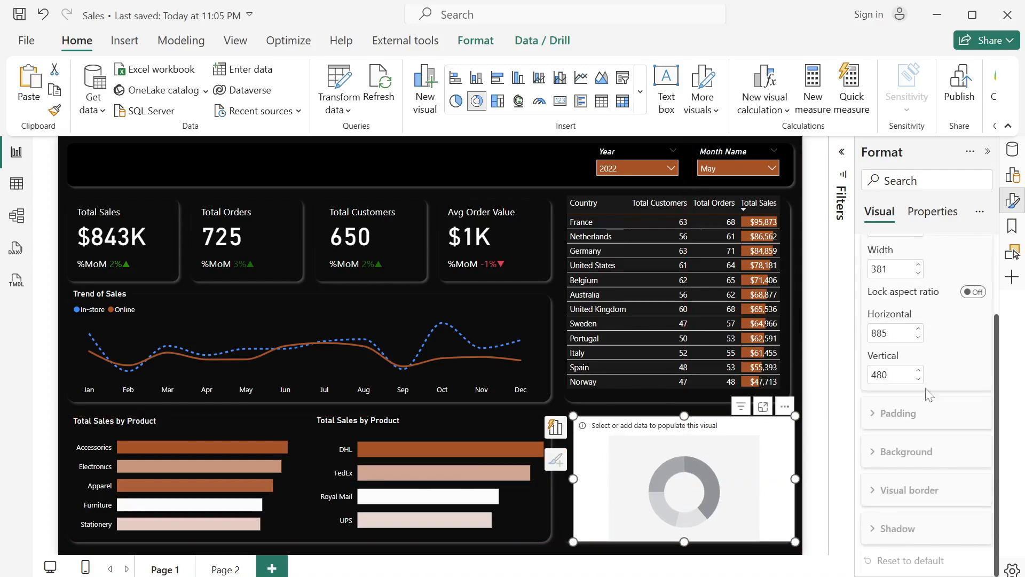
click(1013, 150)
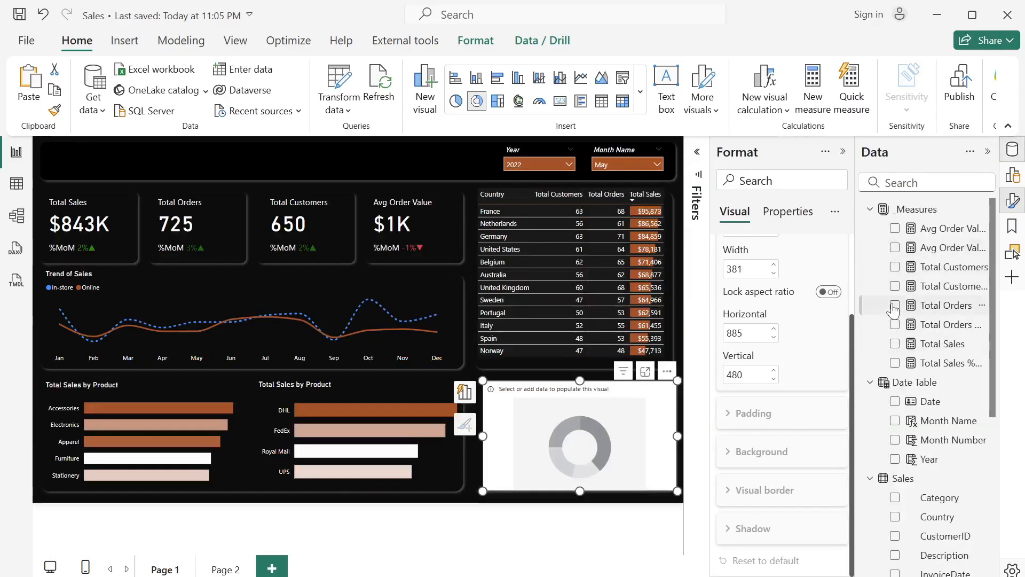
click(895, 305)
scroll(915, 384, down, 3)
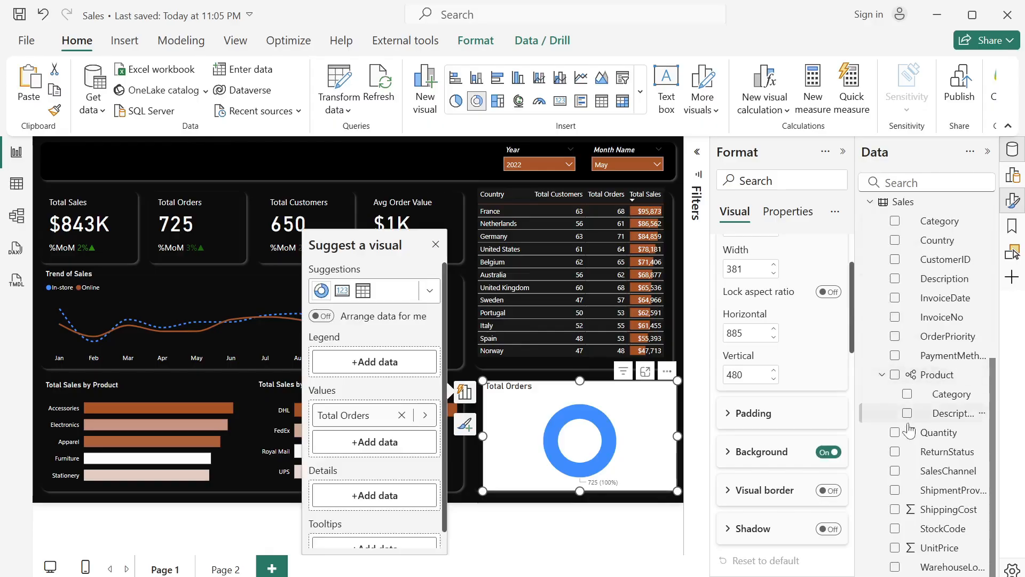
click(895, 452)
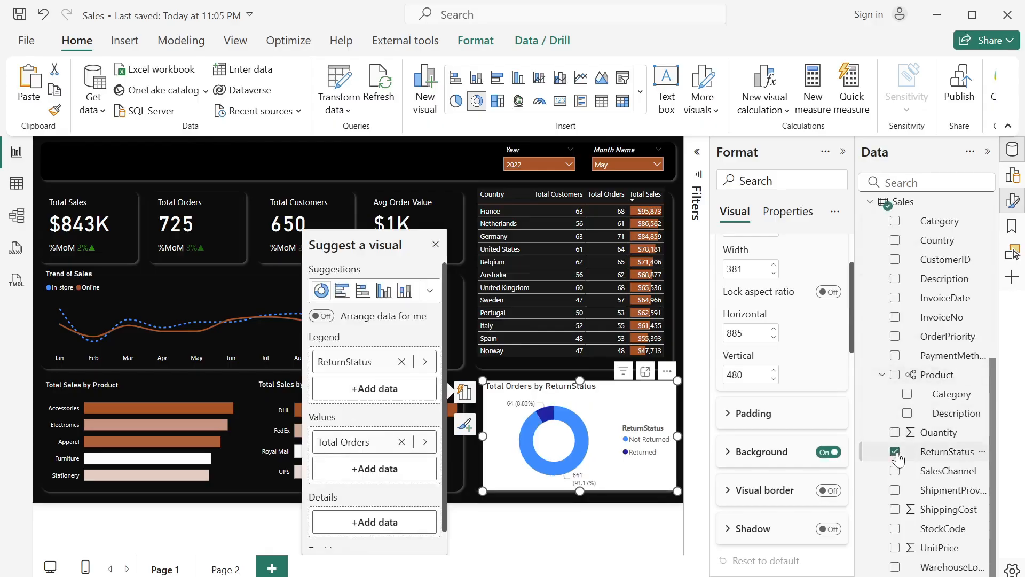
click(986, 153)
- Turn off the donut chart's background and set its title text color to white
scroll(932, 374, down, 2)
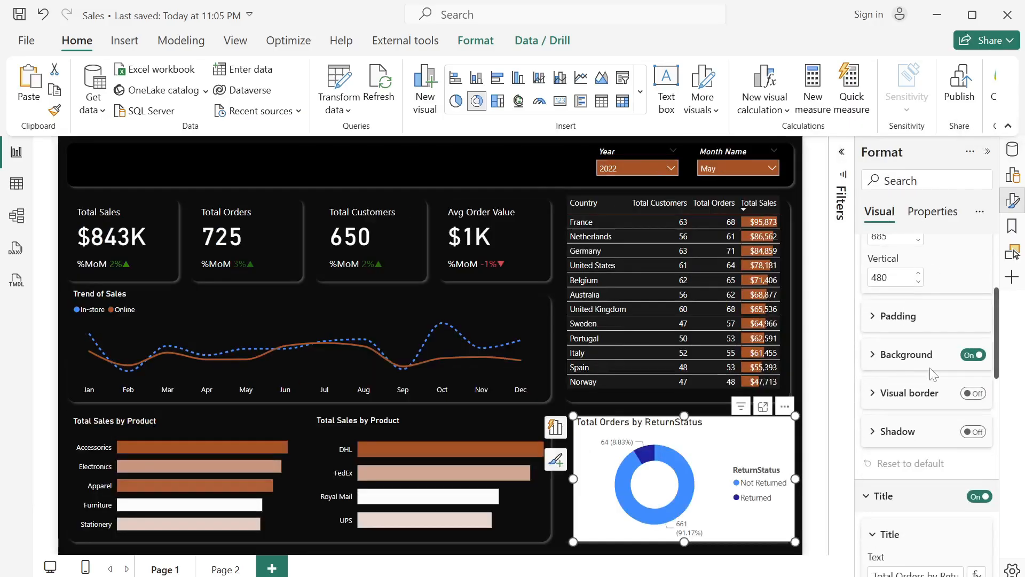
click(973, 355)
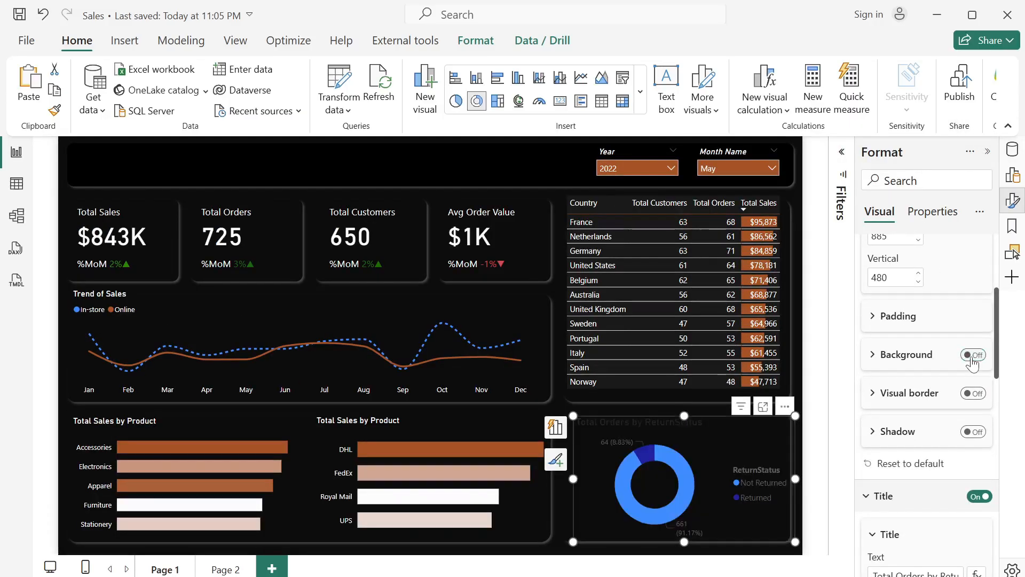
scroll(909, 508, down, 1)
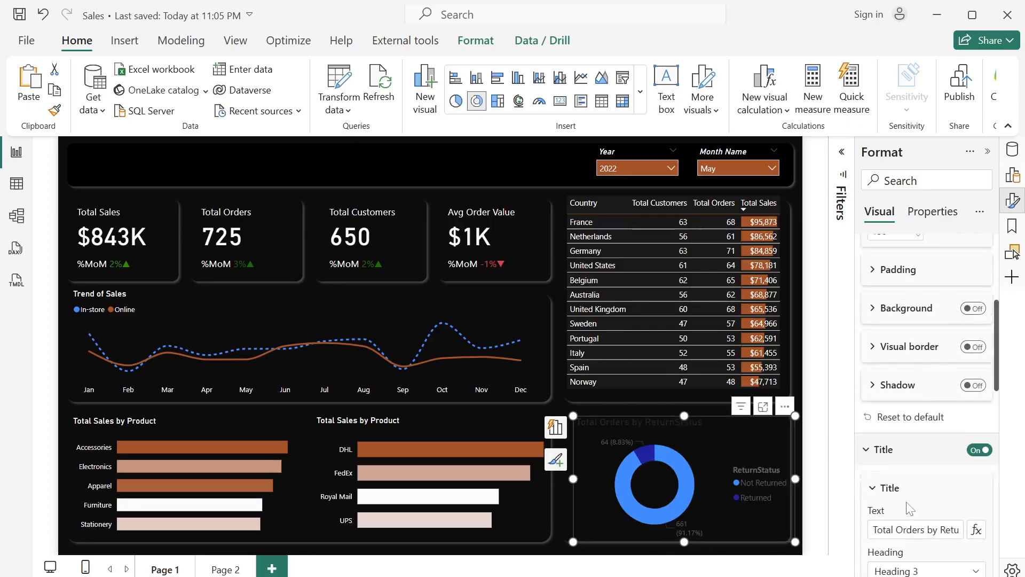
scroll(909, 508, down, 2)
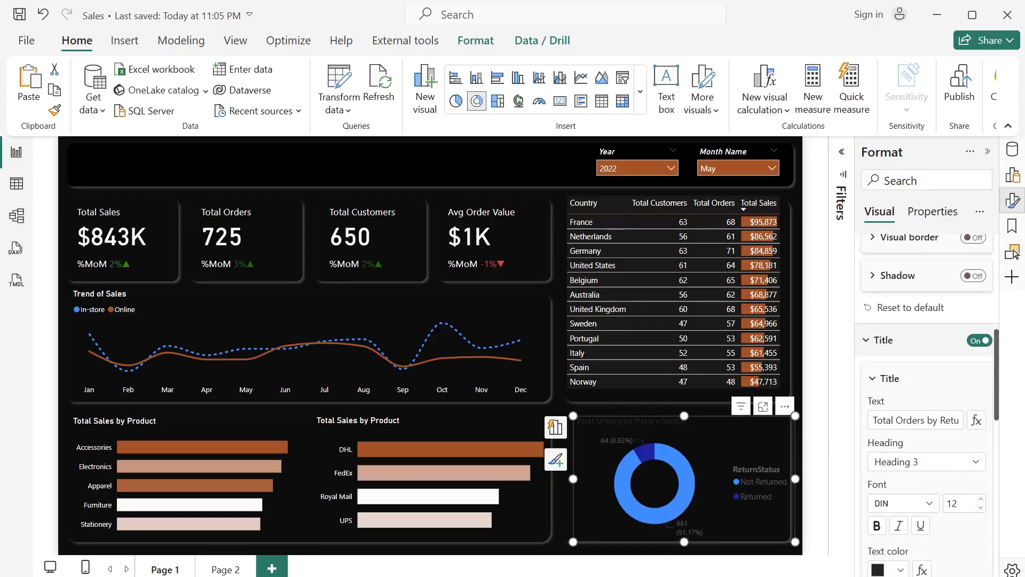
click(902, 573)
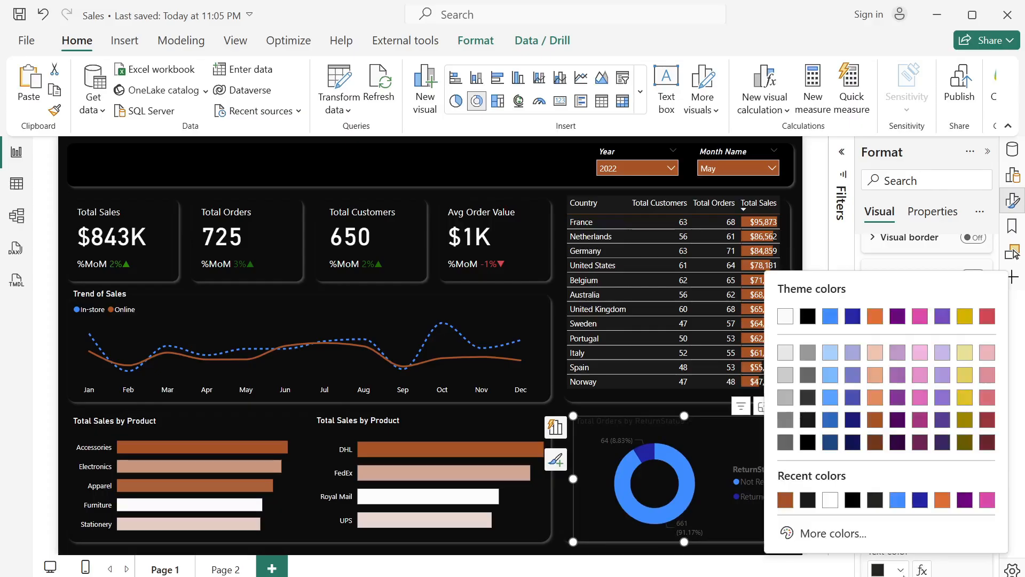
click(837, 499)
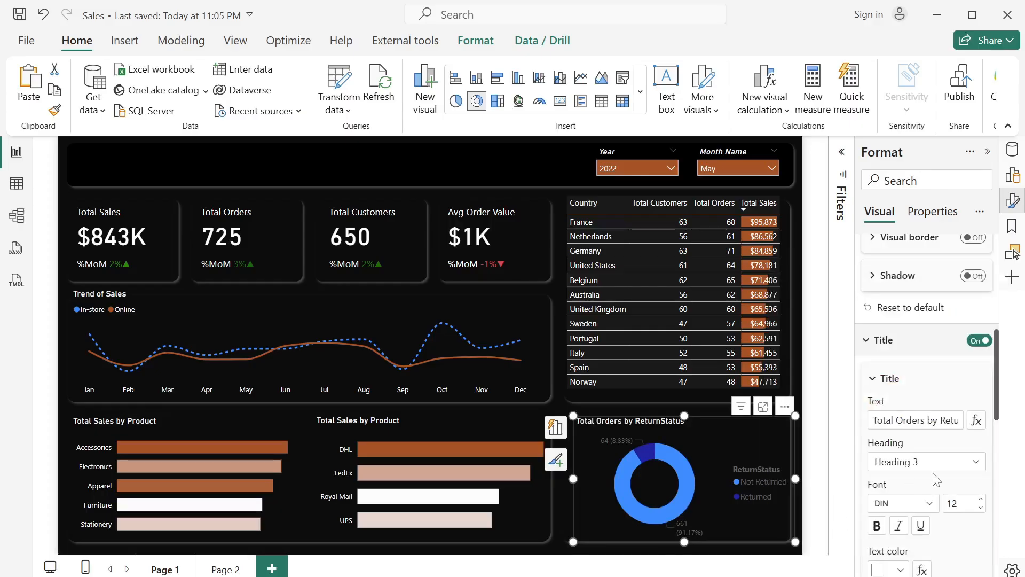
- Color the donut's Not Returned slice rust brown and its Returned slice blue (#118DFF)
scroll(937, 479, down, 5)
scroll(937, 479, up, 2)
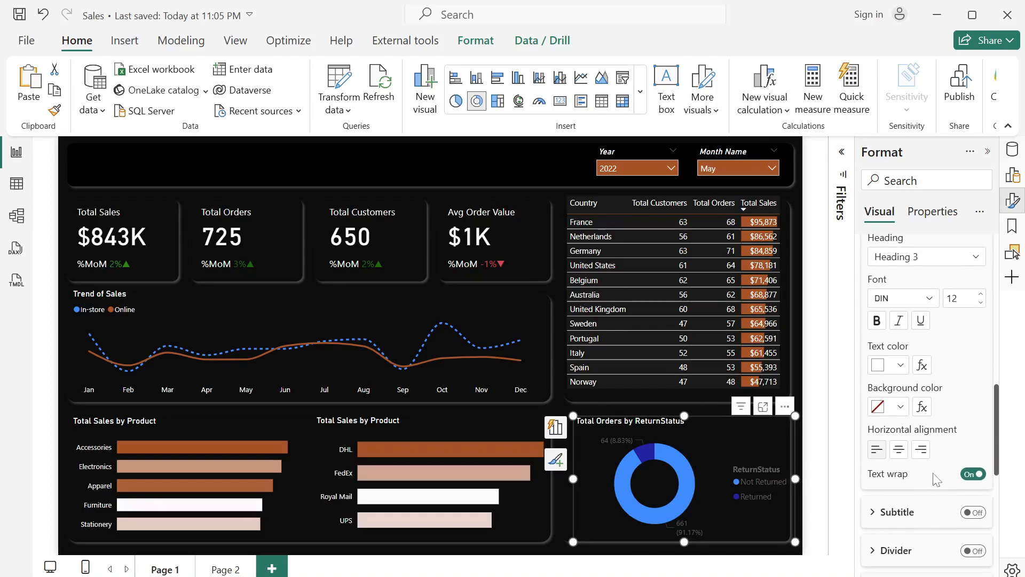
scroll(936, 479, down, 5)
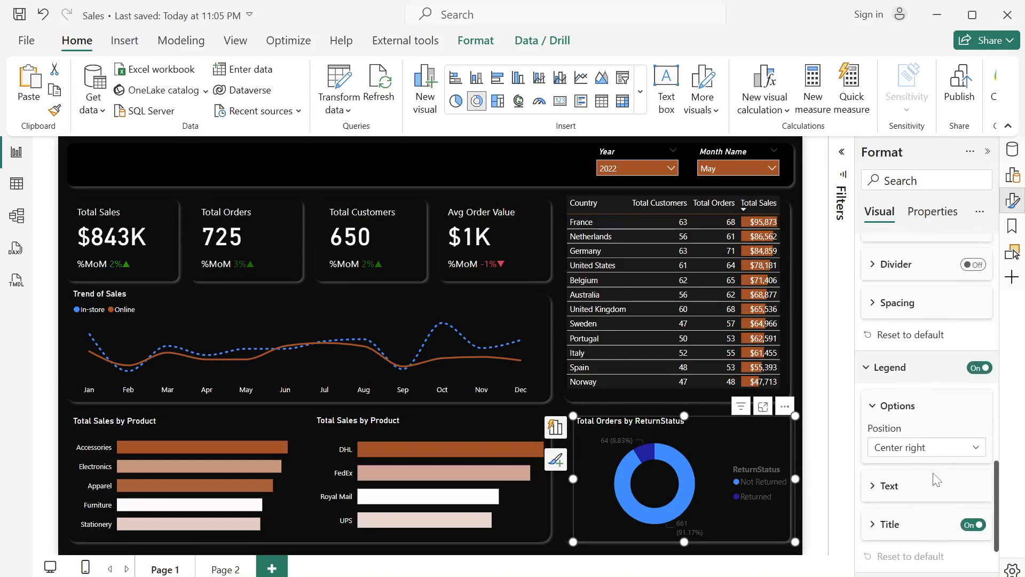
scroll(937, 479, down, 2)
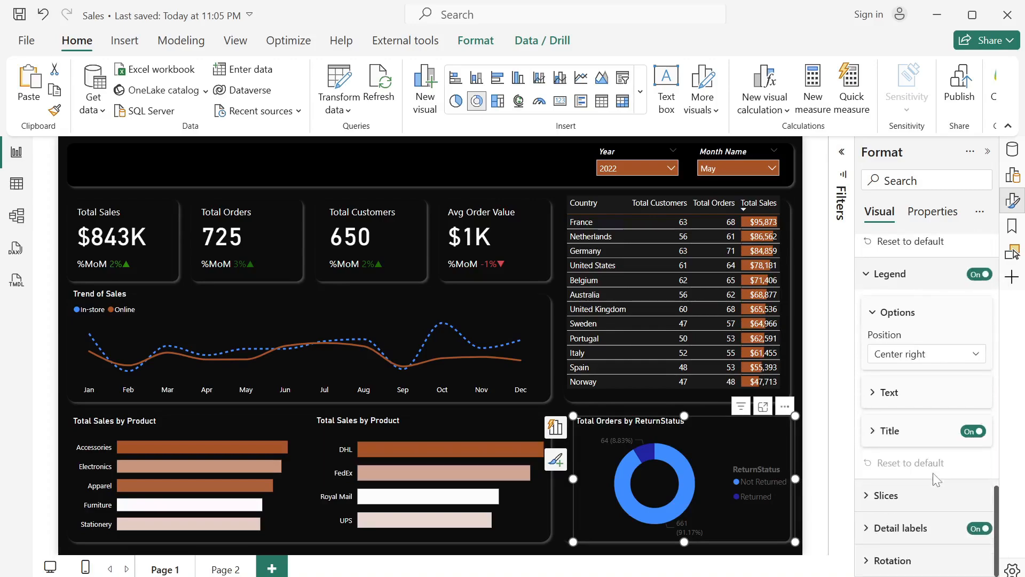
click(879, 496)
scroll(878, 499, down, 5)
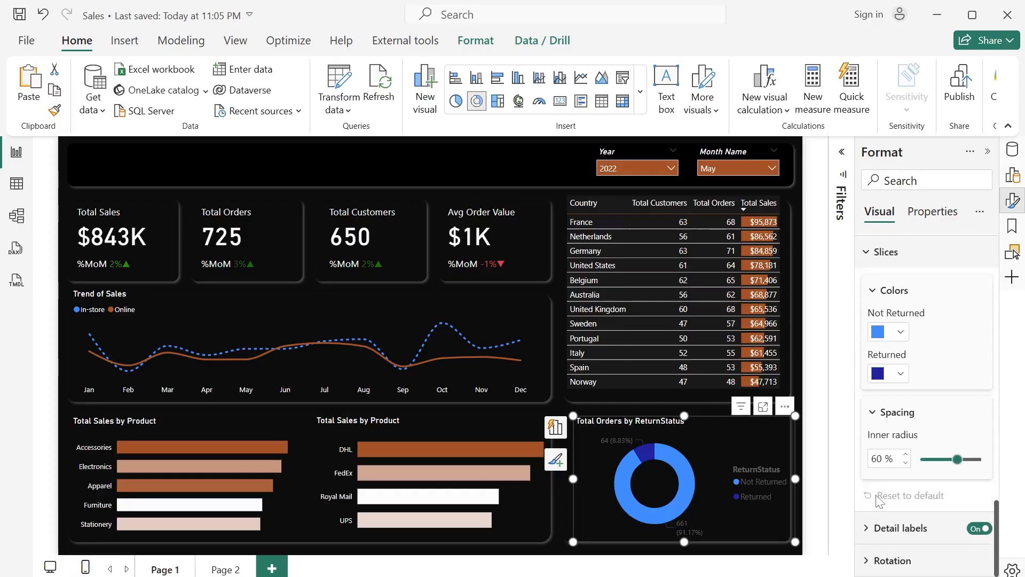
click(901, 331)
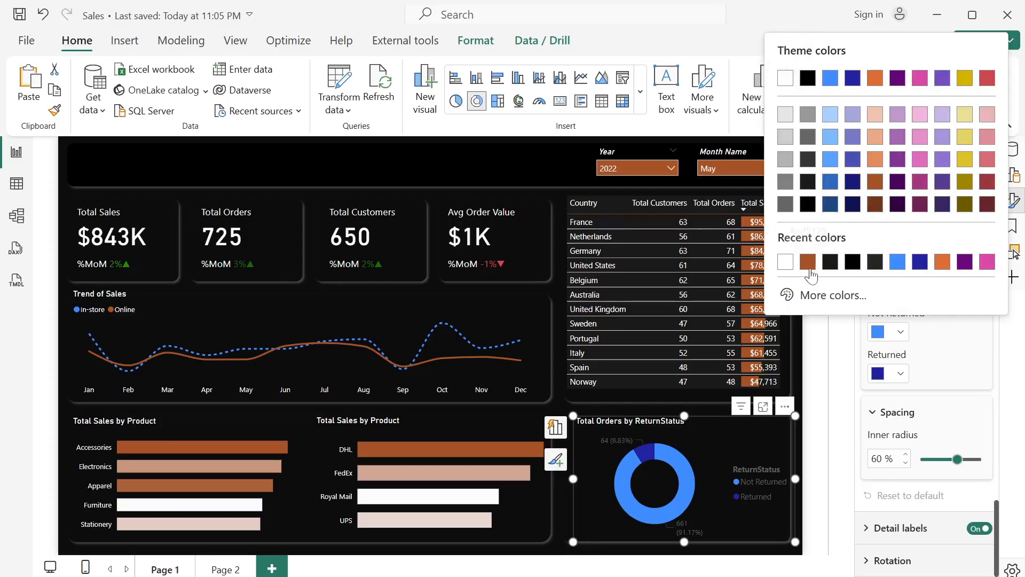
click(808, 261)
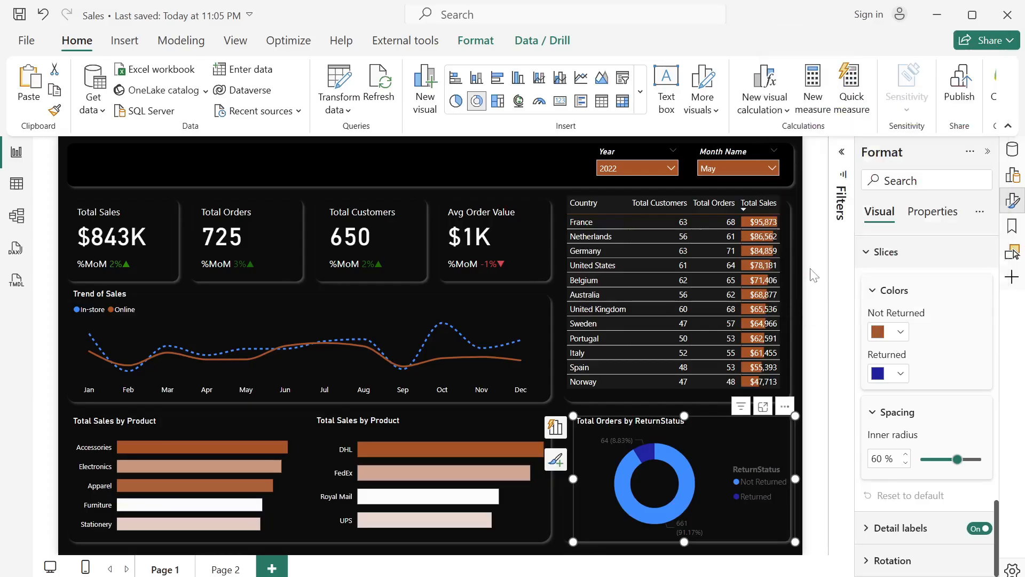
click(896, 374)
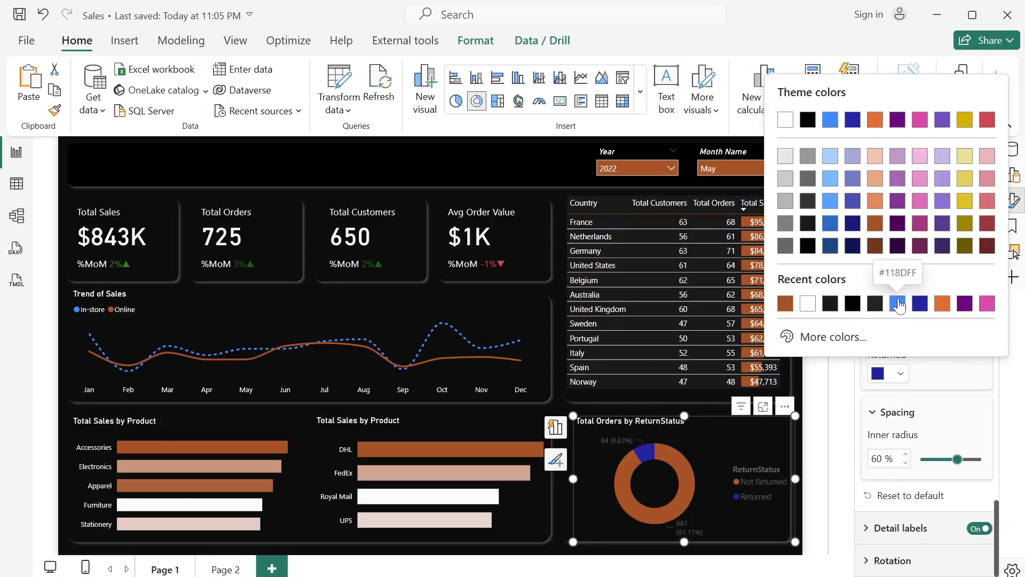
click(899, 303)
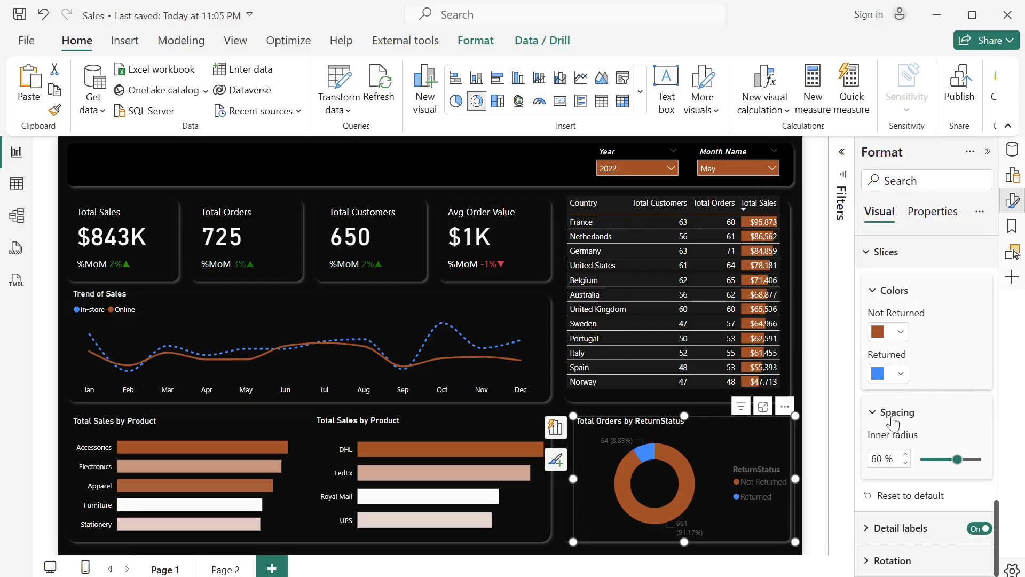
- Set the donut chart's detail label contents to Percent of total
scroll(893, 423, up, 1)
scroll(893, 427, down, 1)
click(867, 528)
scroll(869, 529, down, 4)
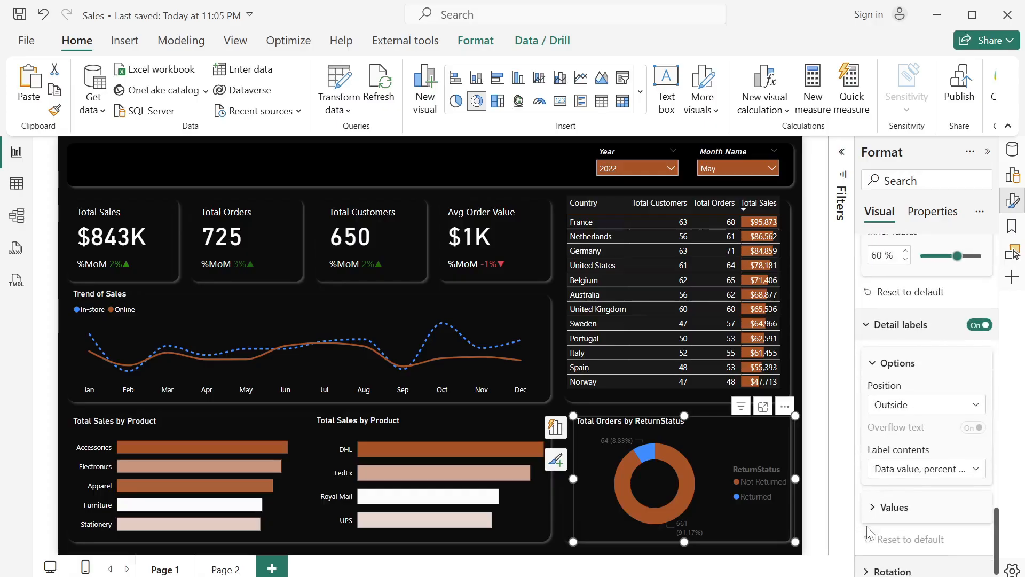
click(926, 460)
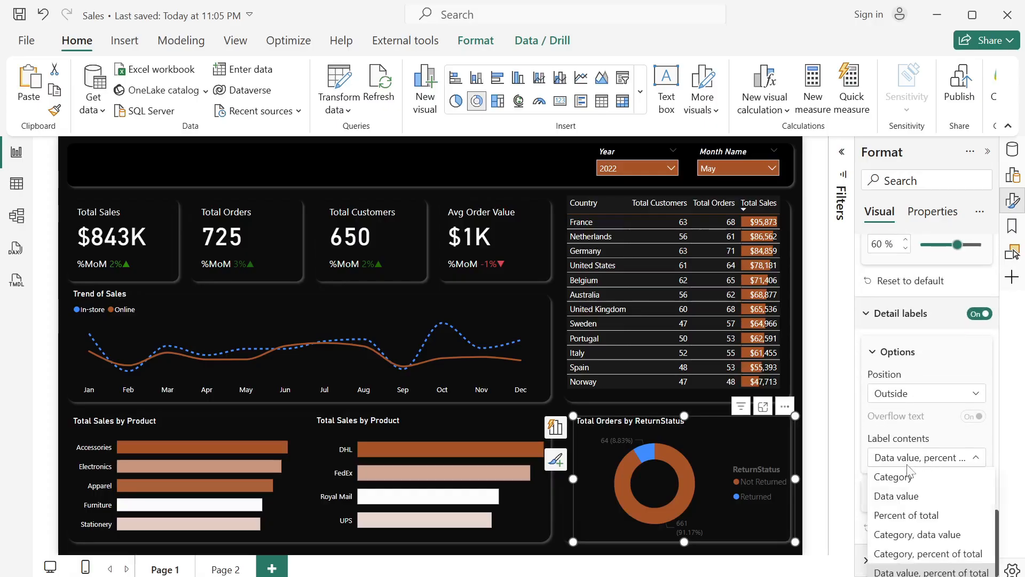
click(908, 523)
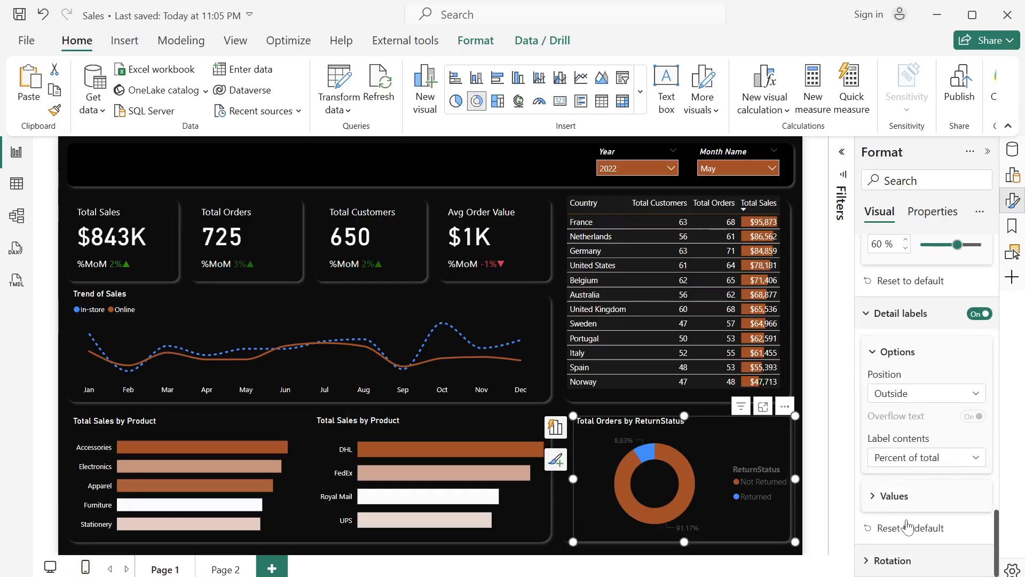
- Set the donut chart's detail label values to white
click(884, 504)
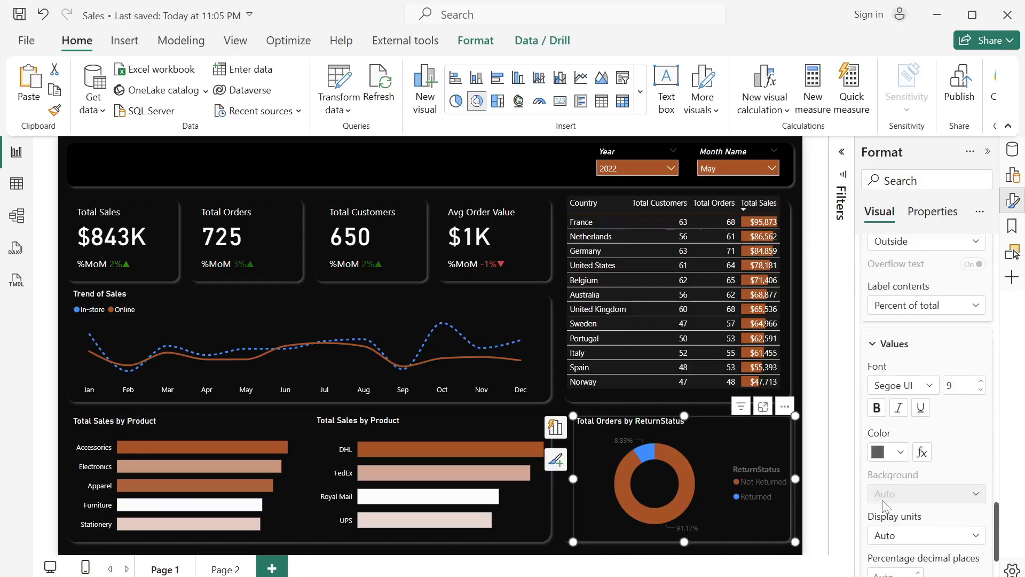
click(902, 446)
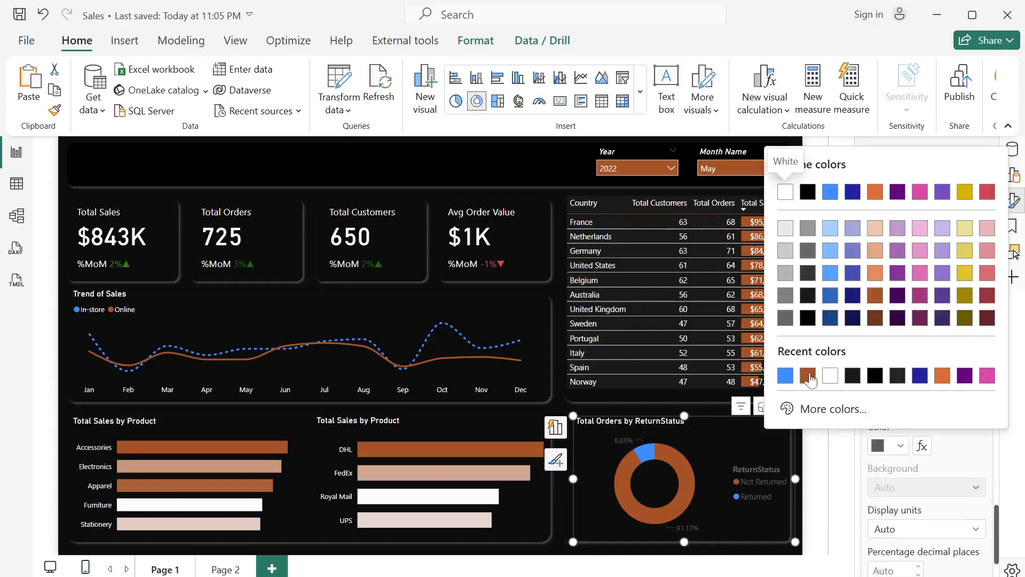
click(830, 377)
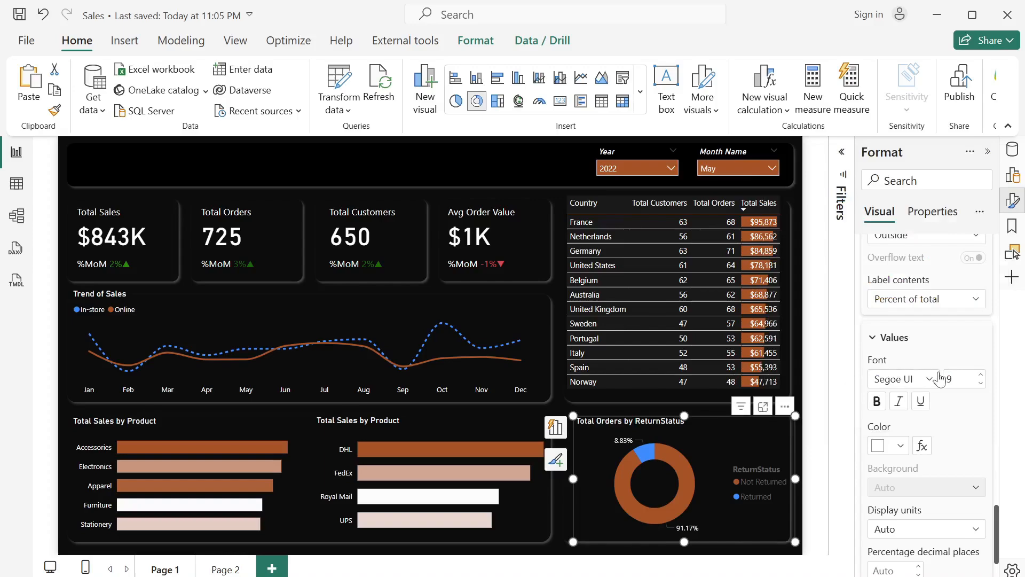
- Set the donut chart's legend text to white and turn off the legend title
scroll(942, 378, up, 8)
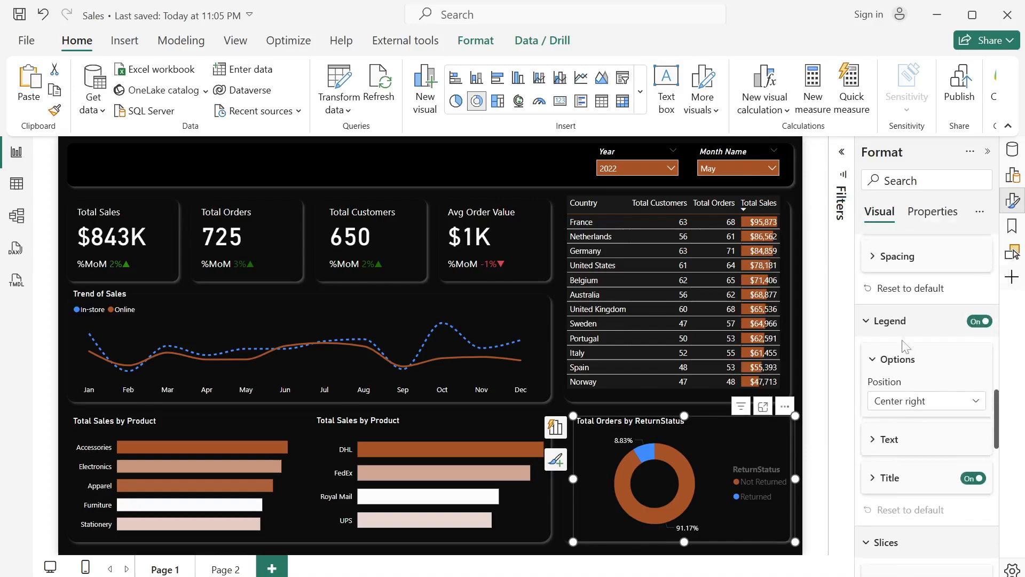
click(880, 441)
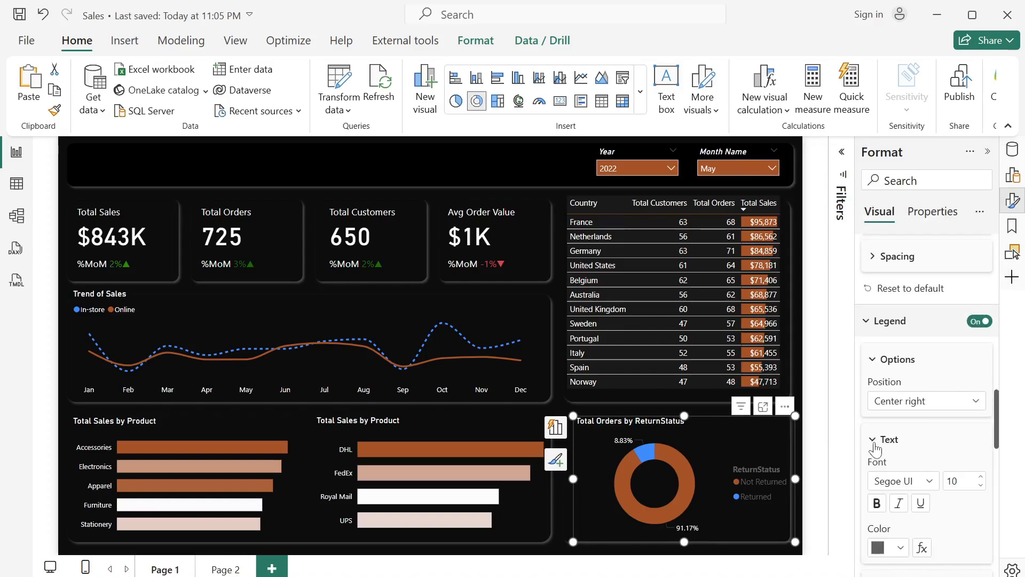
click(900, 548)
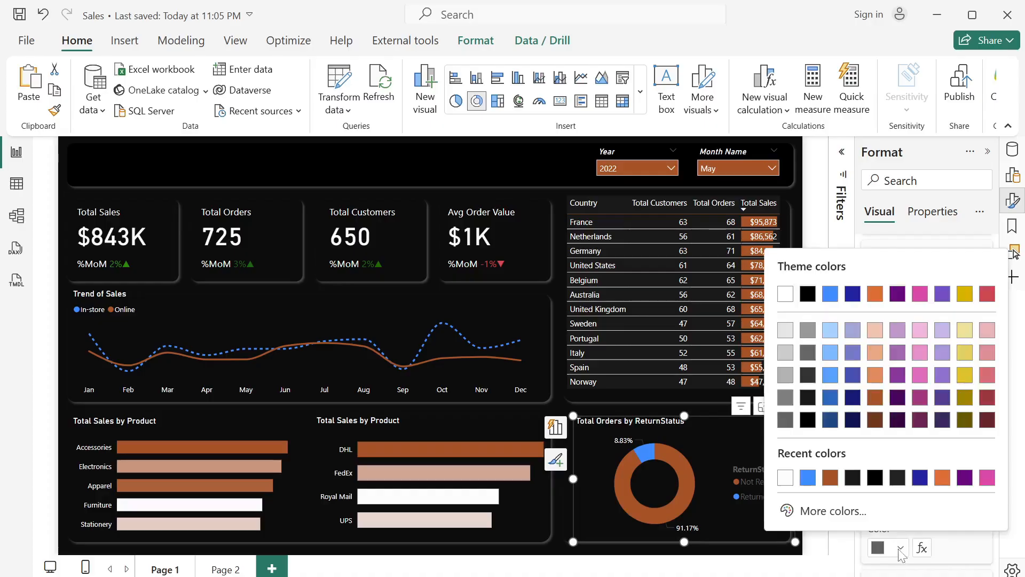
click(785, 477)
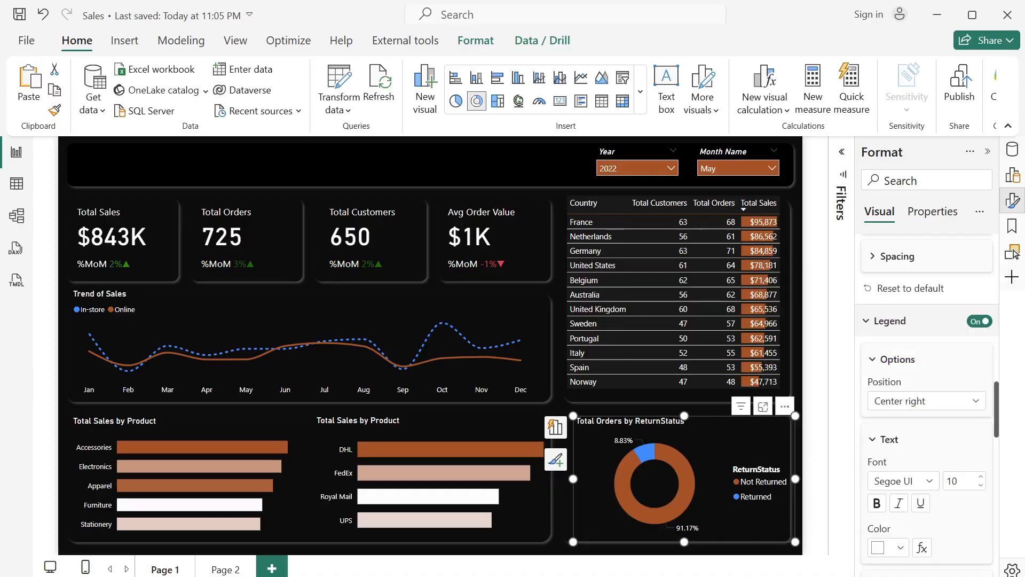
scroll(883, 466, down, 4)
scroll(883, 466, down, 1)
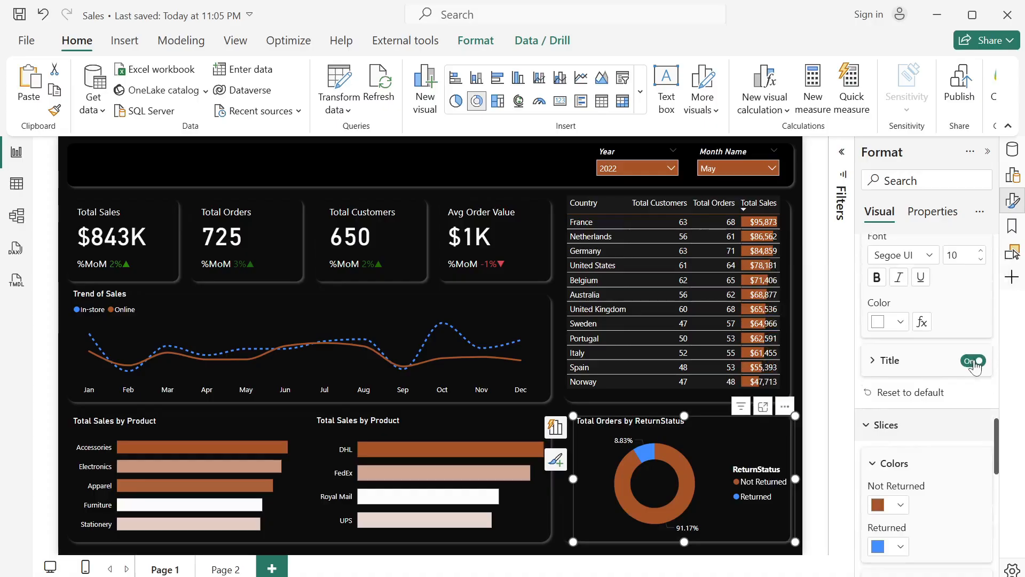
click(974, 362)
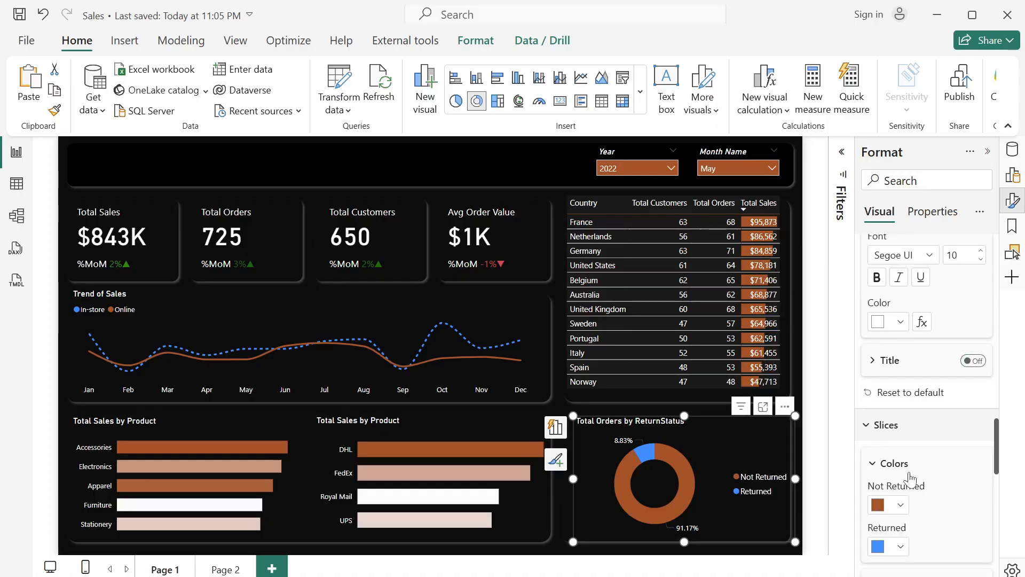
- Set the inner radius of the donut chart's slices to 70%
scroll(902, 475, down, 6)
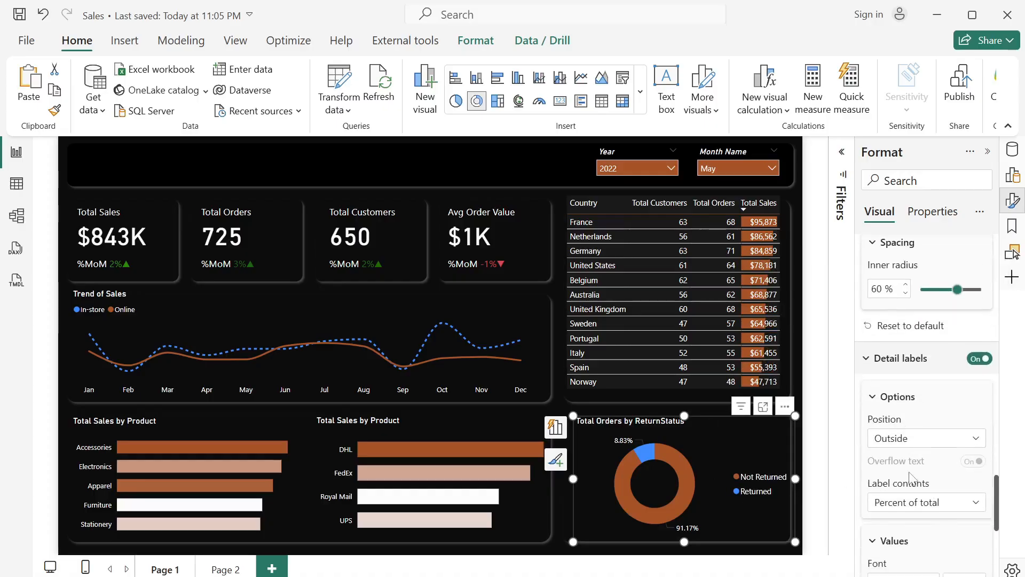
scroll(908, 479, up, 5)
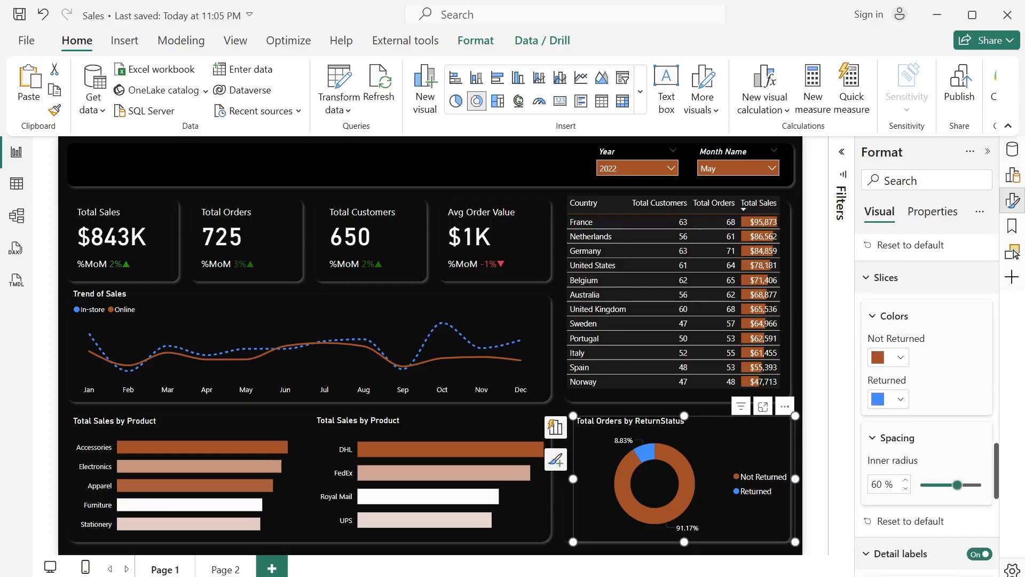
text(70)
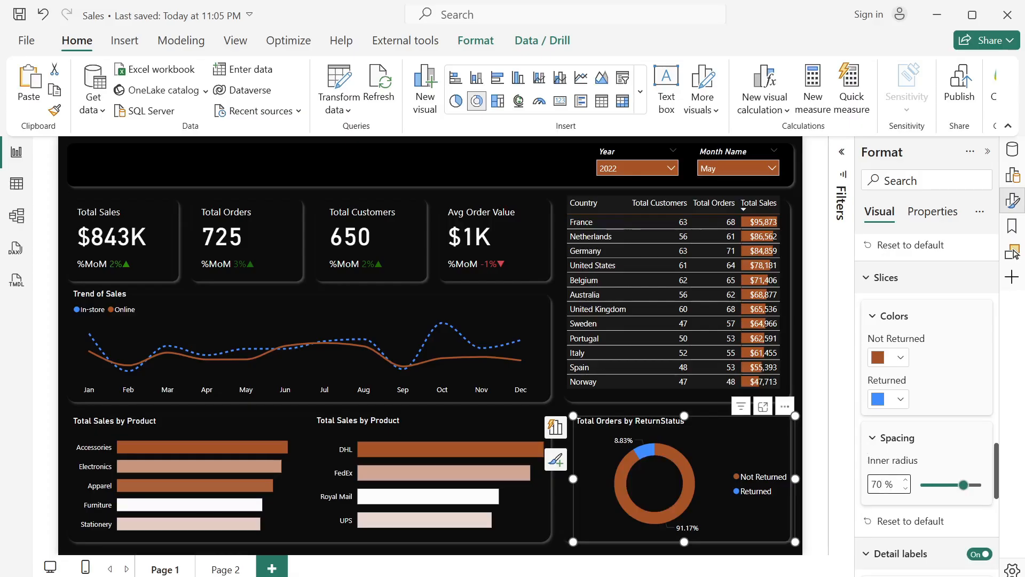
click(943, 448)
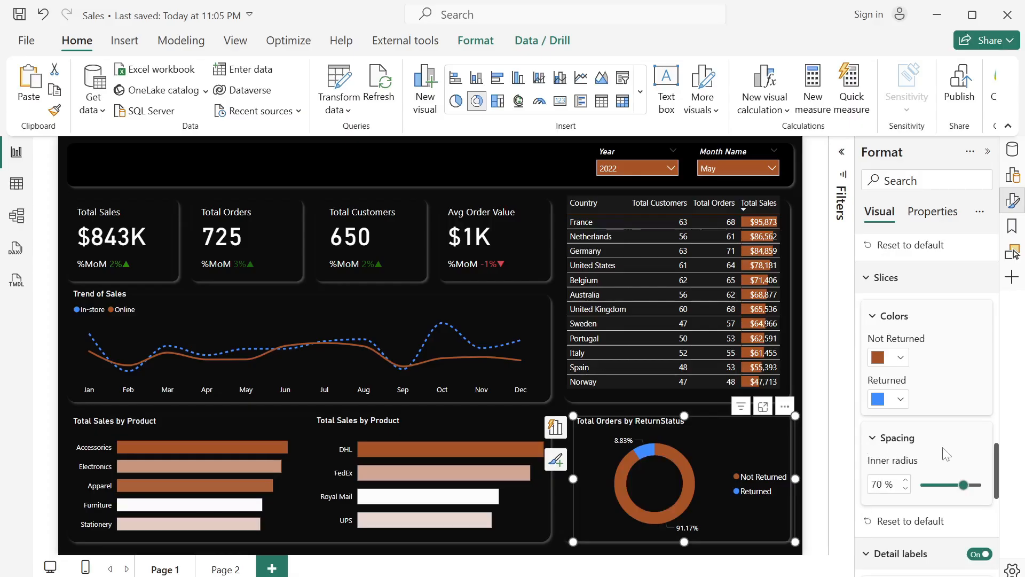
click(489, 173)
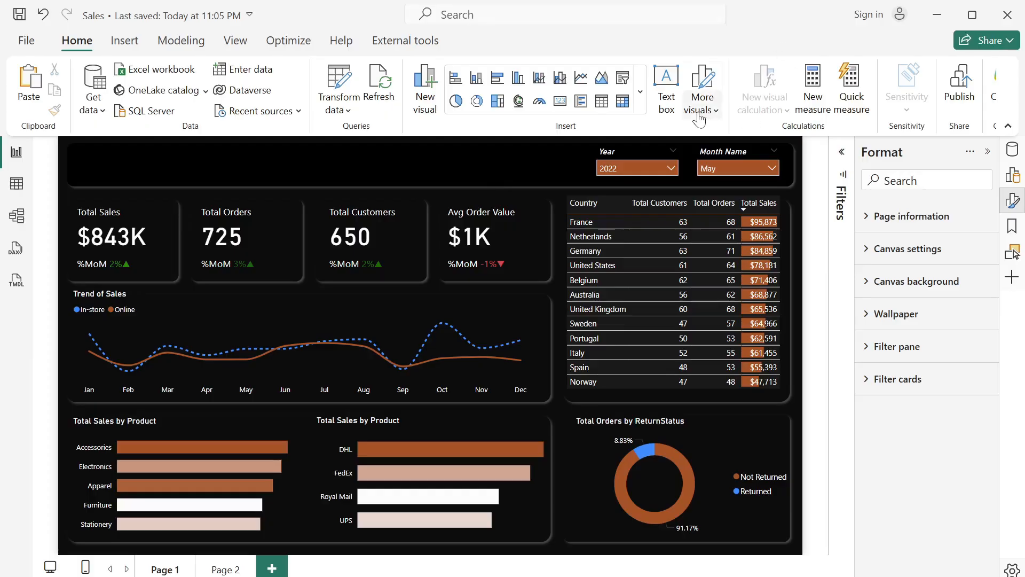
- Add a text box reading "SALES OVERVIEW" at font size 28 and fit it in the page header, about 435 wide and 61 high
click(664, 107)
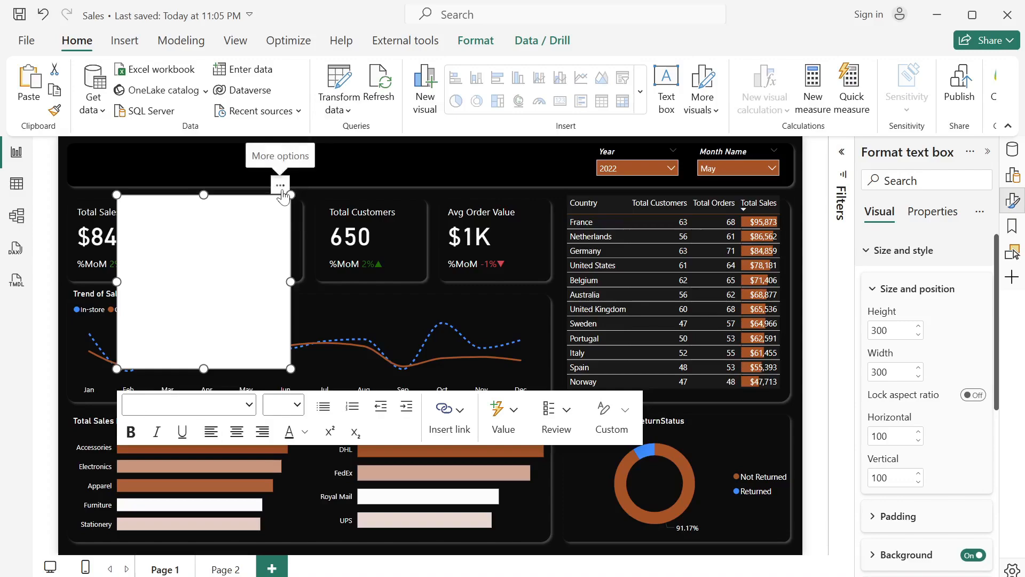
drag(282, 197, 243, 150)
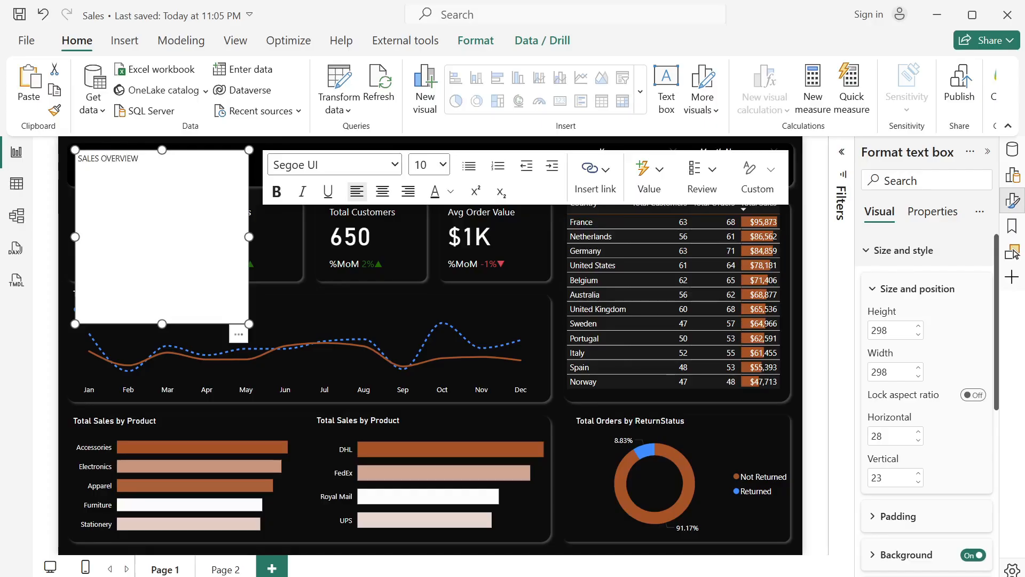
key(ctrl+a)
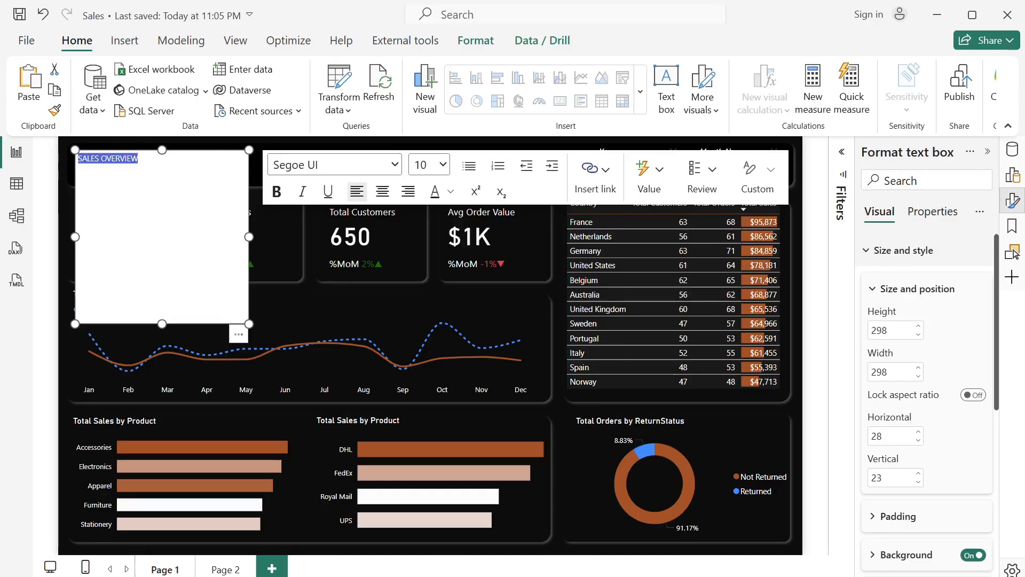
click(430, 165)
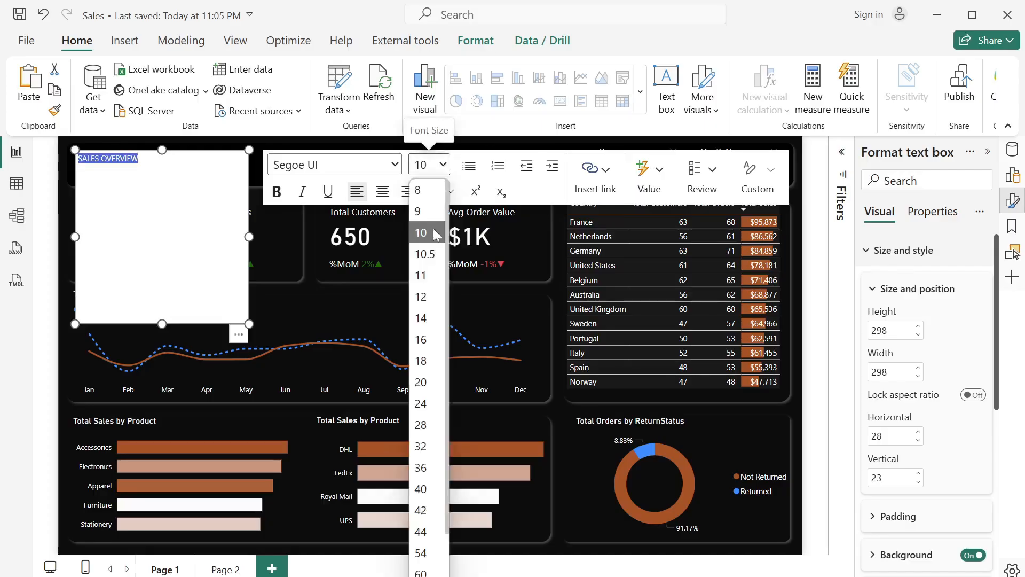
click(422, 425)
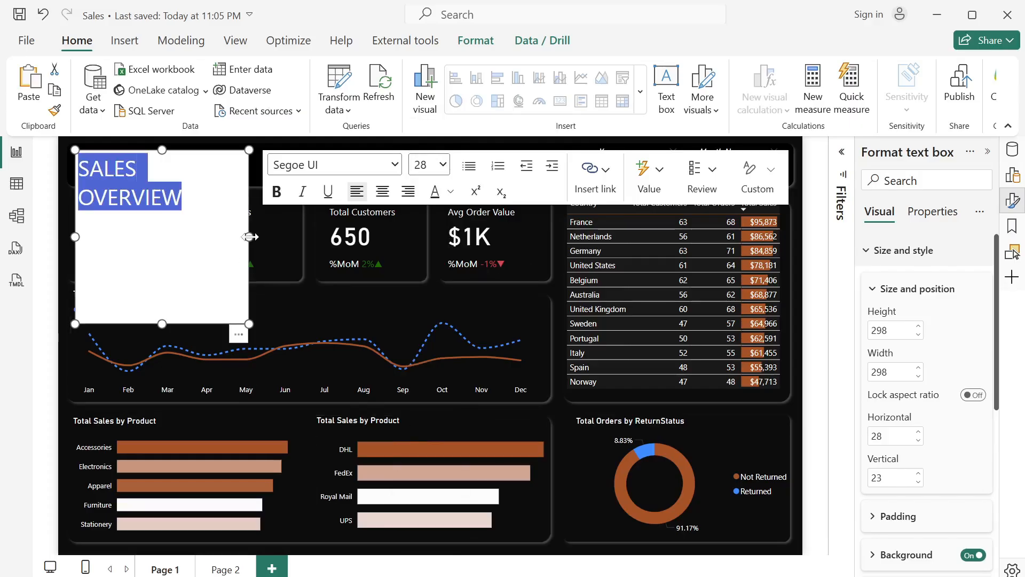
drag(250, 237, 328, 169)
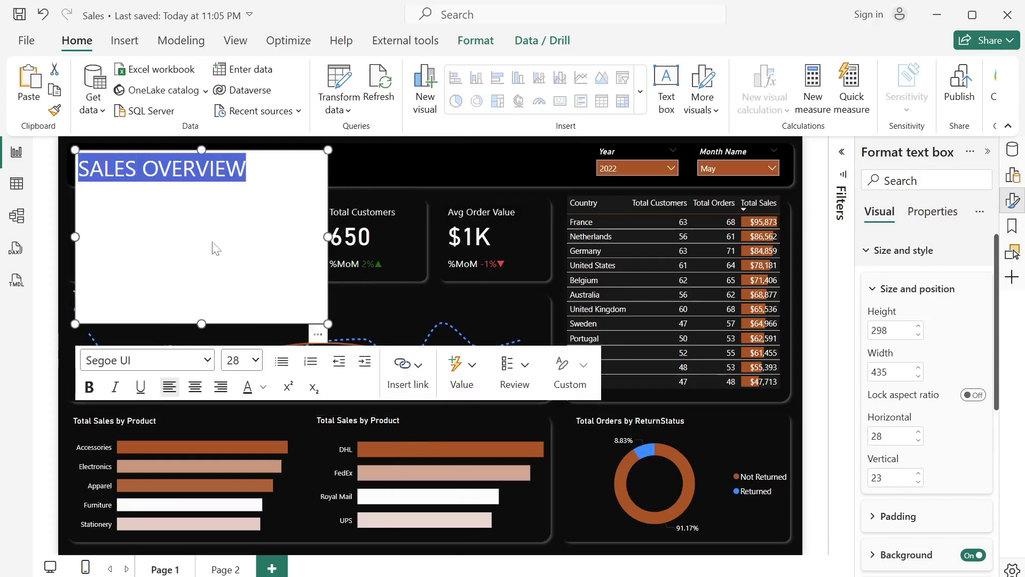
drag(209, 315, 186, 186)
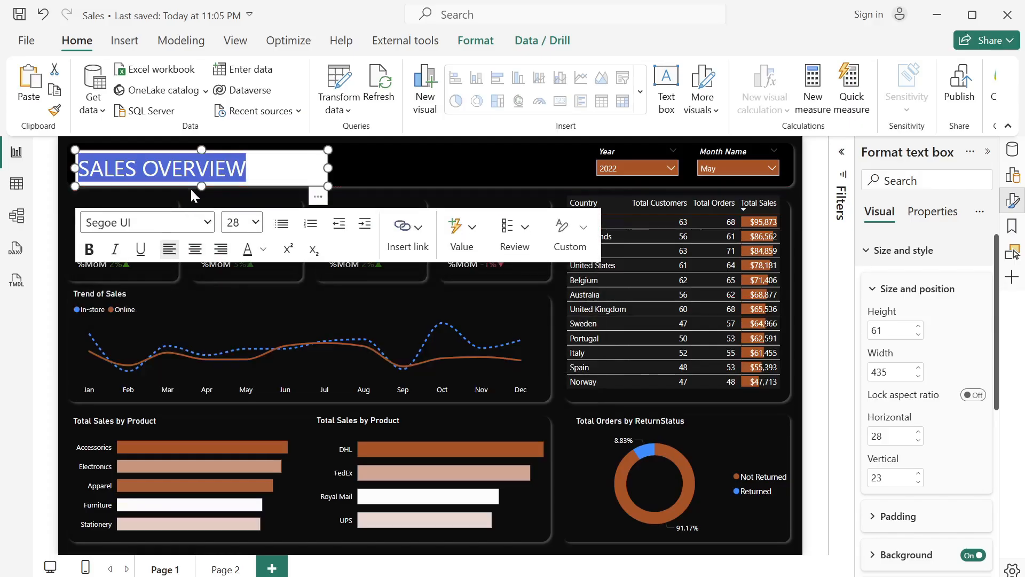
- Format the SALES OVERVIEW title in white Segoe (Bold) and turn off its text box background
click(265, 249)
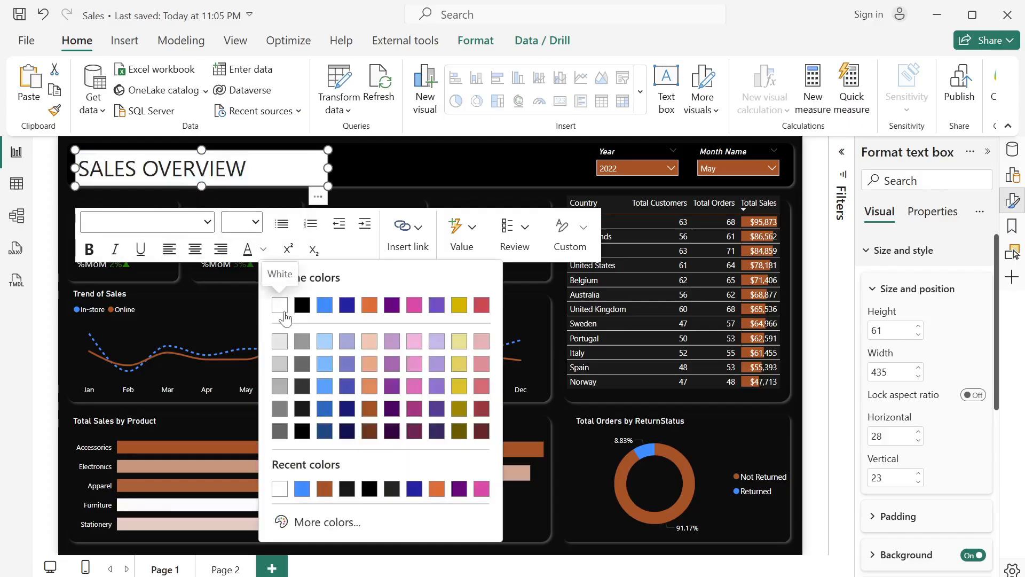
click(279, 301)
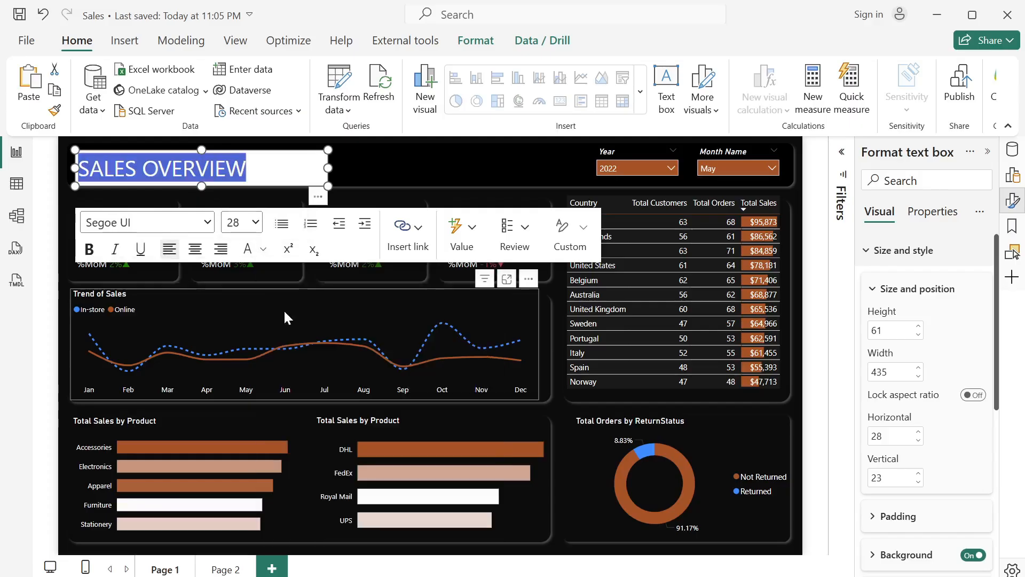
click(213, 231)
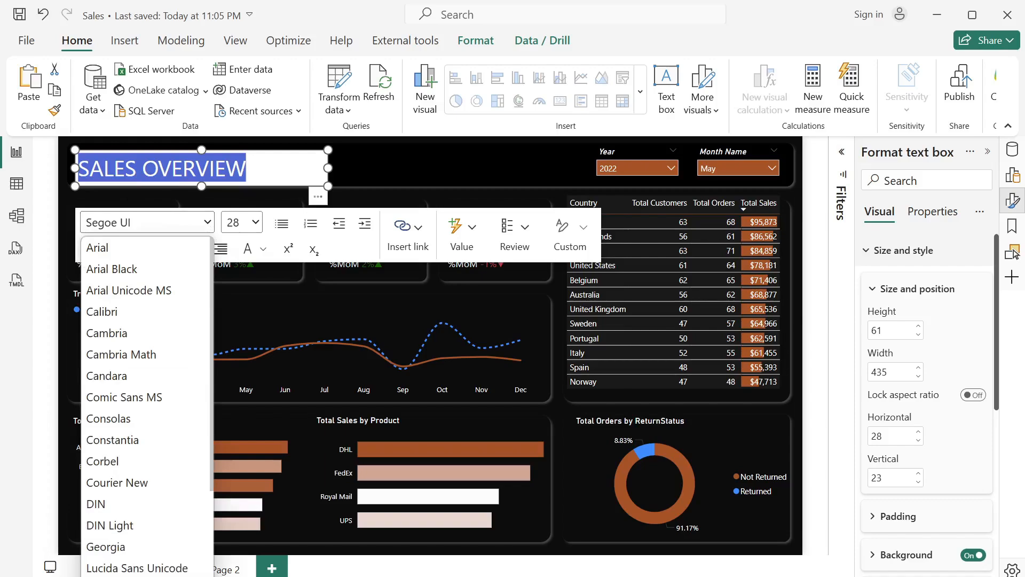
click(122, 576)
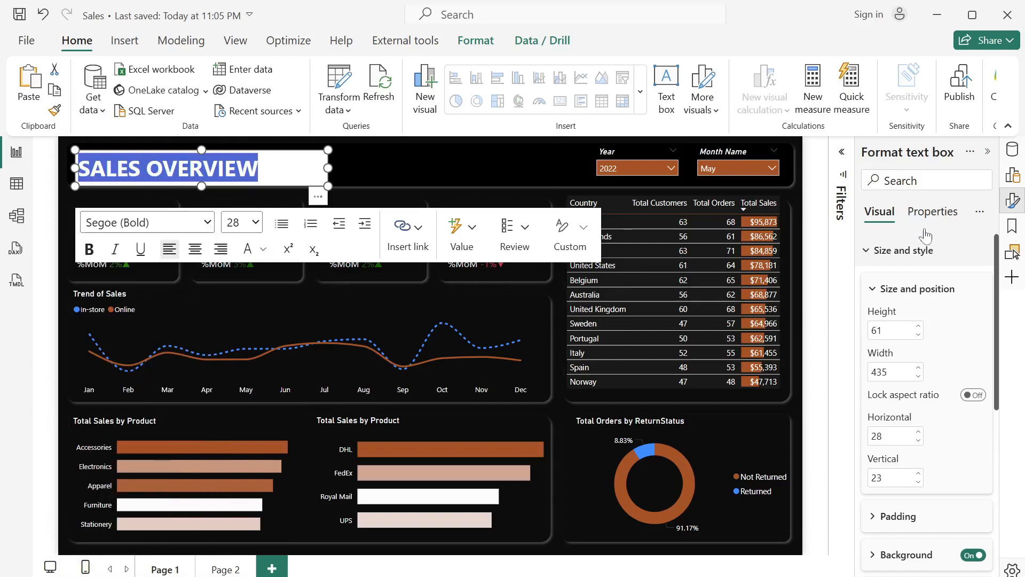
click(973, 554)
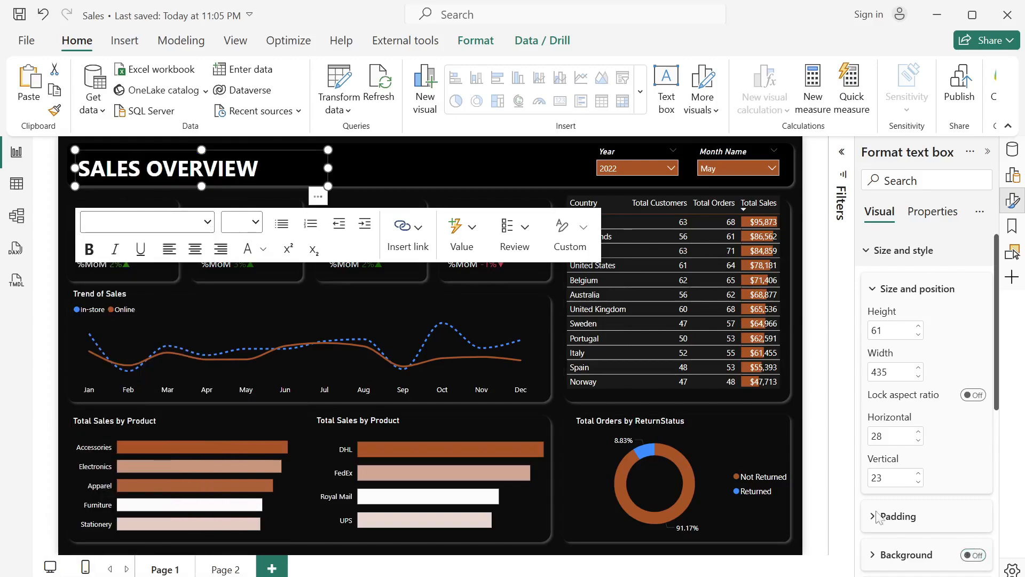
click(396, 148)
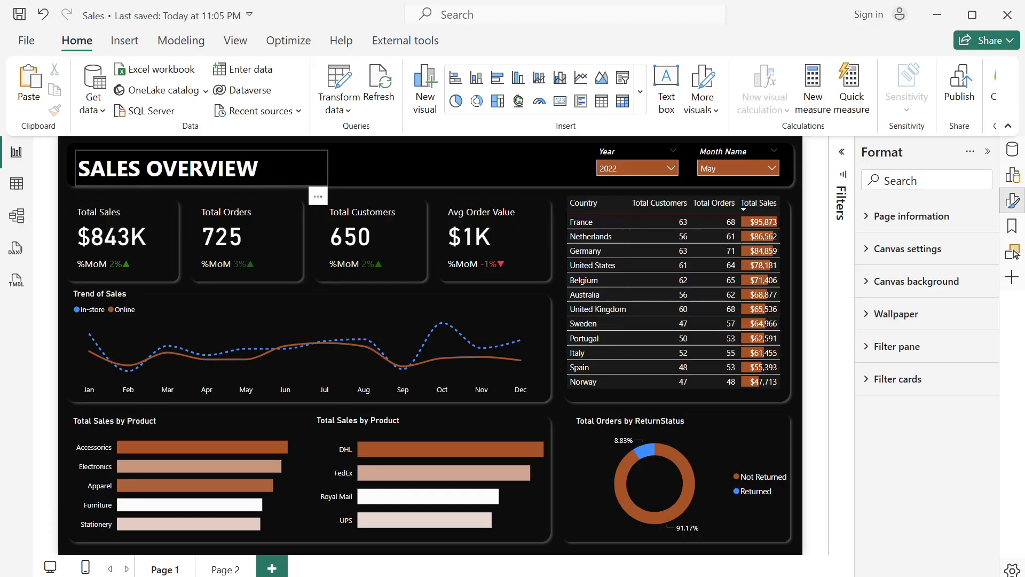
- Copy the Year and Month Name slicers and the SALES OVERVIEW title to Page 2 without syncing them
click(650, 156)
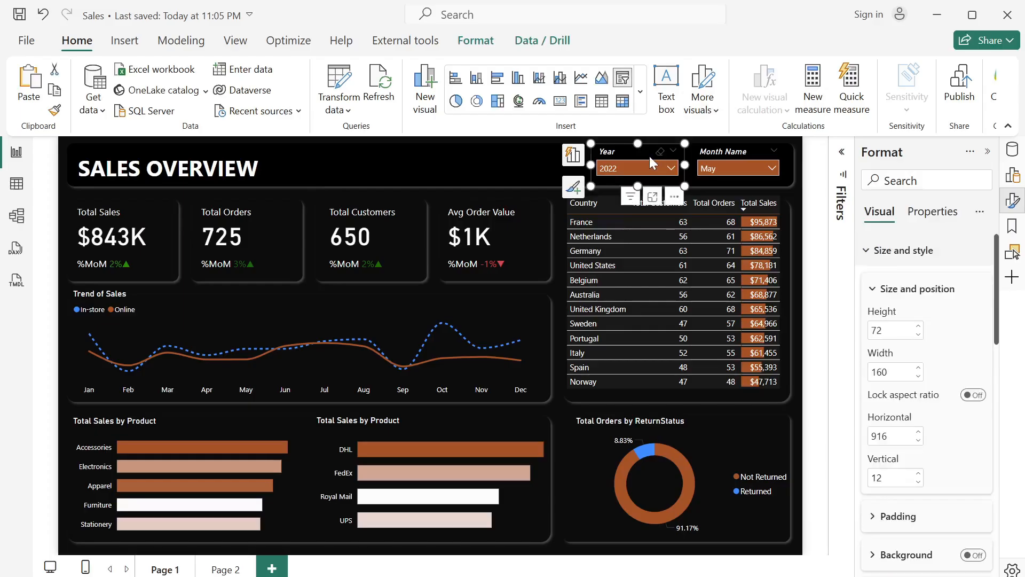
ctrl+click(717, 155)
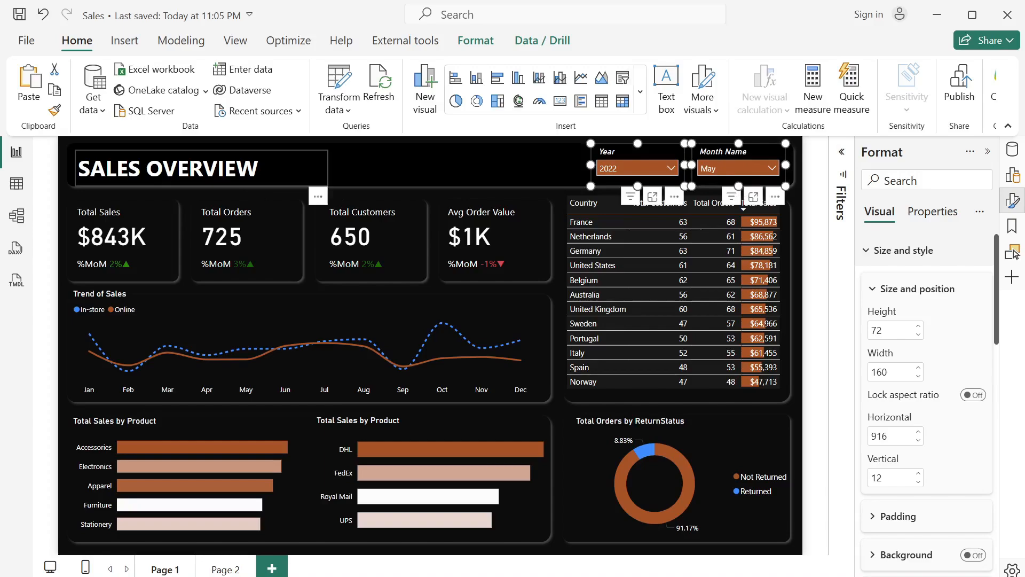
ctrl+click(199, 154)
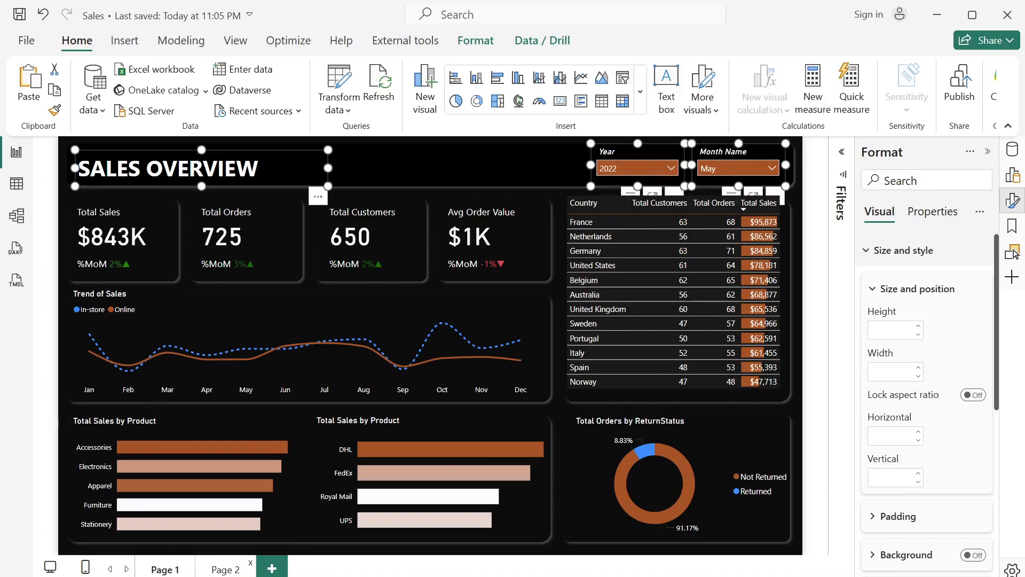
click(224, 570)
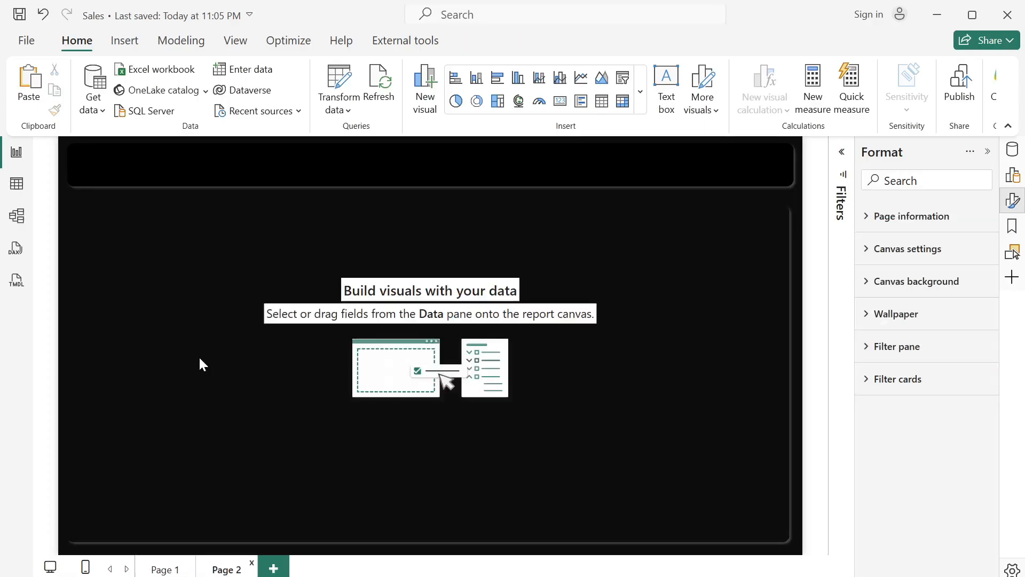
key(ctrl+v)
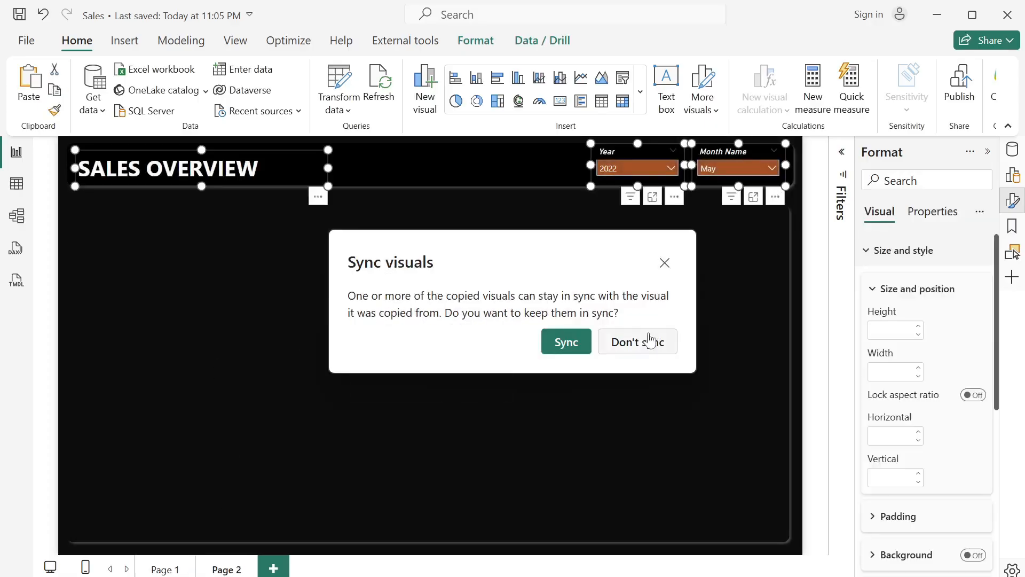
click(643, 341)
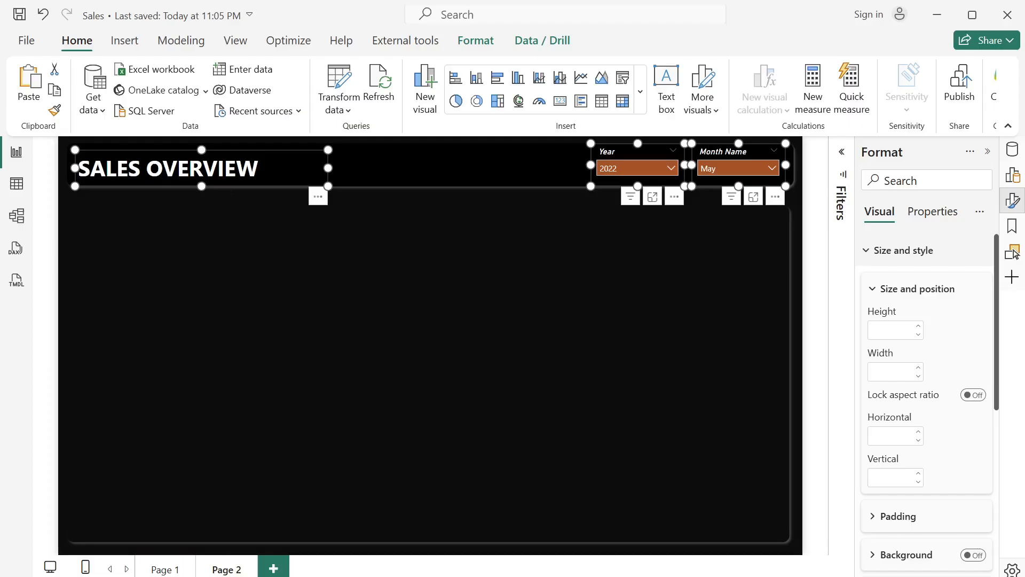
- Change the Page 2 title to "SALES DETAILS" and narrow its text box to about 318
drag(260, 168, 146, 168)
text(D)
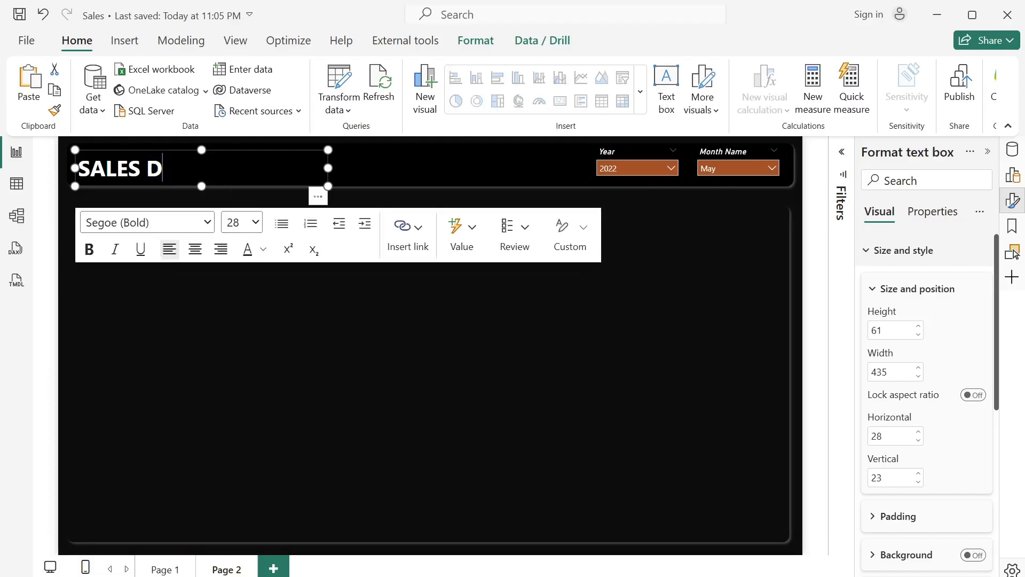
text(ETAILS)
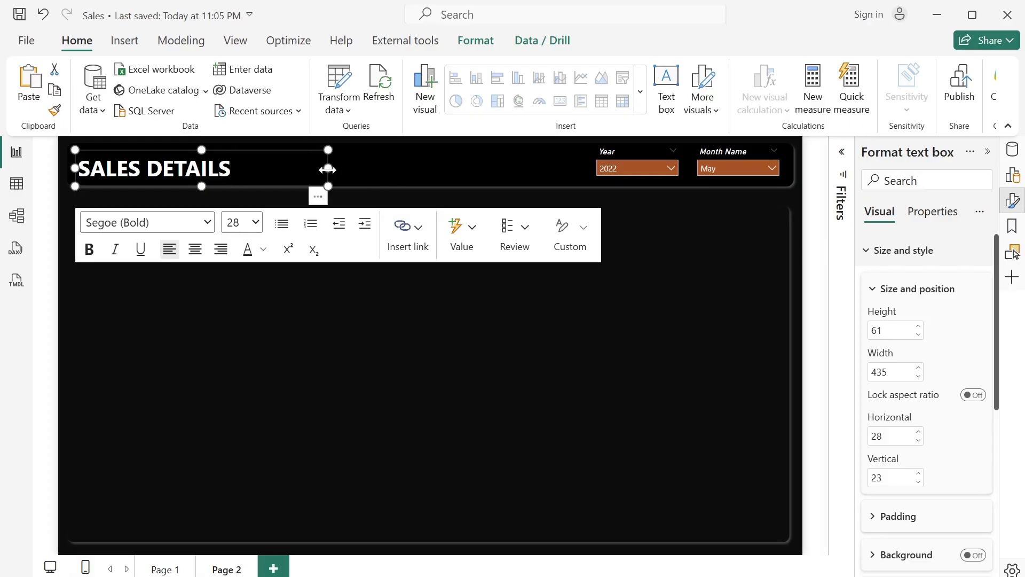
drag(328, 169, 259, 169)
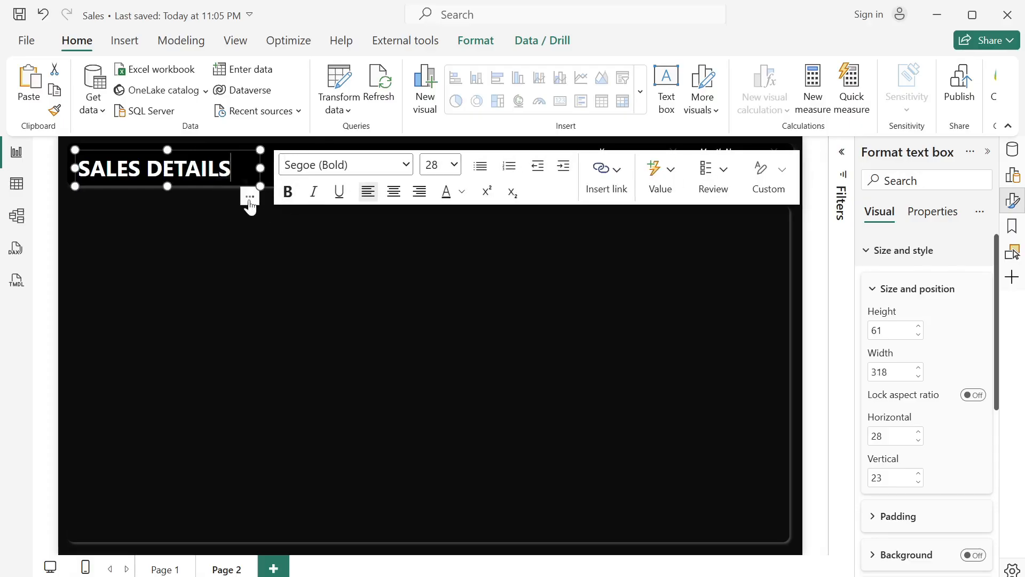
- Move the SALES DETAILS title across the Page 2 header so it sits beside the Year slicer
drag(250, 206, 567, 198)
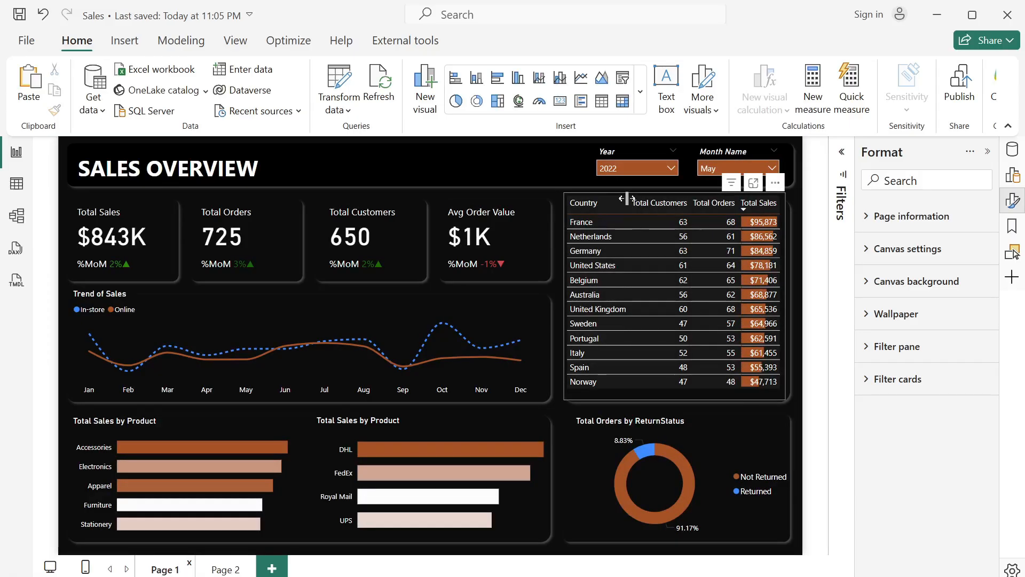
- Copy the country table from Page 1 to Page 2 and enlarge it to about 1219 wide by 575 high, filling the large panel
click(718, 392)
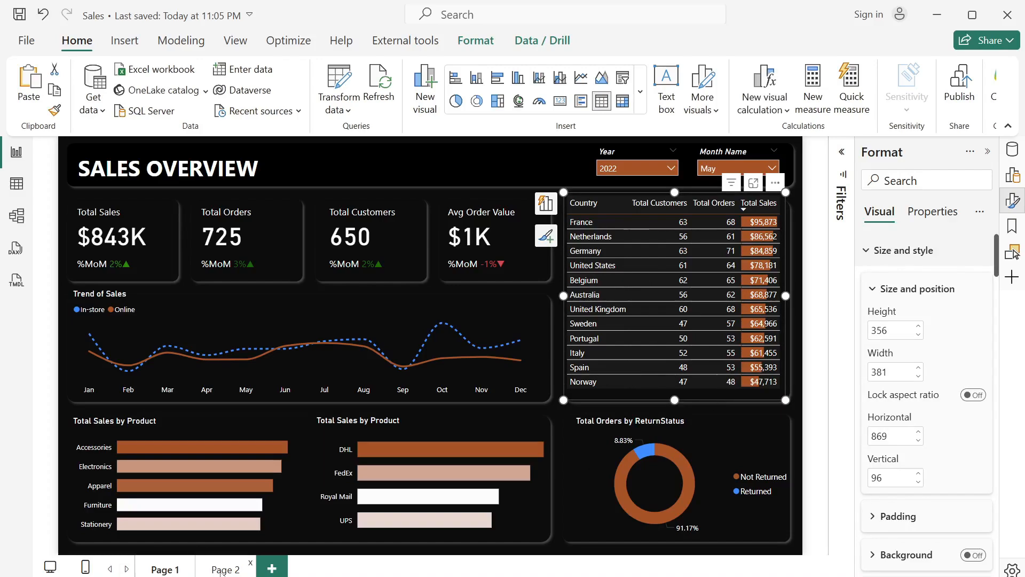
click(221, 570)
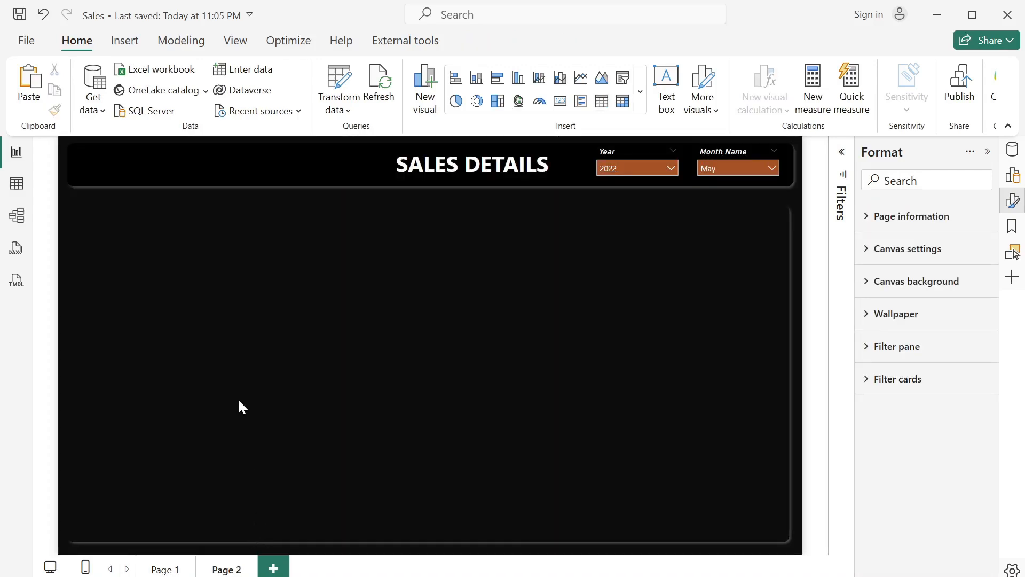
key(ctrl+v)
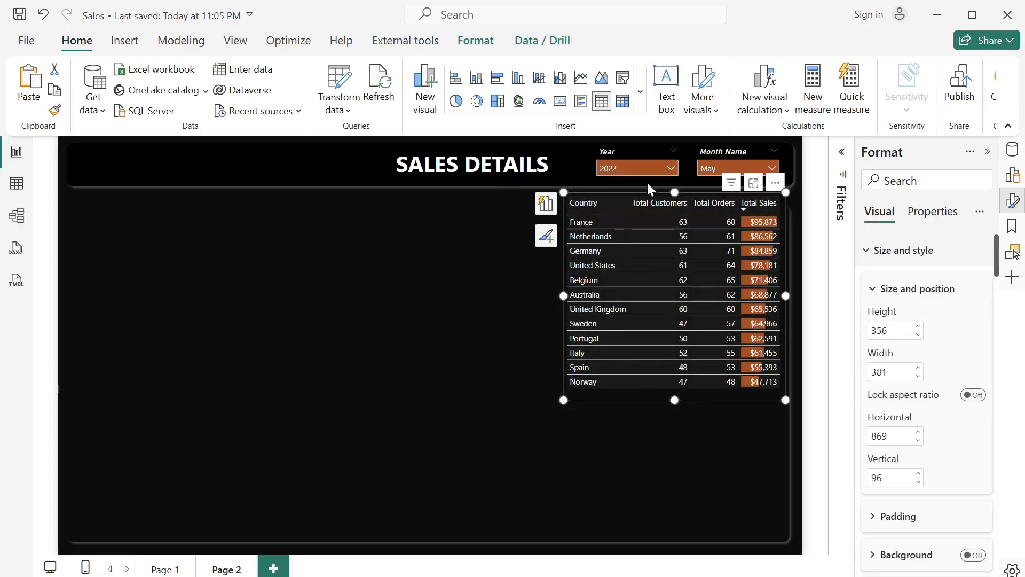
drag(618, 216, 280, 195)
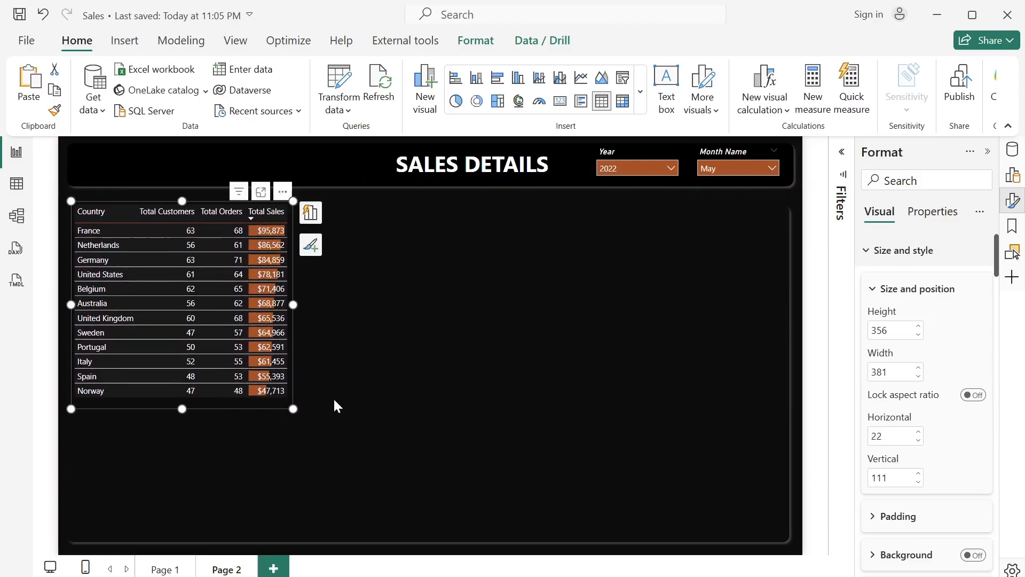
drag(293, 409, 780, 538)
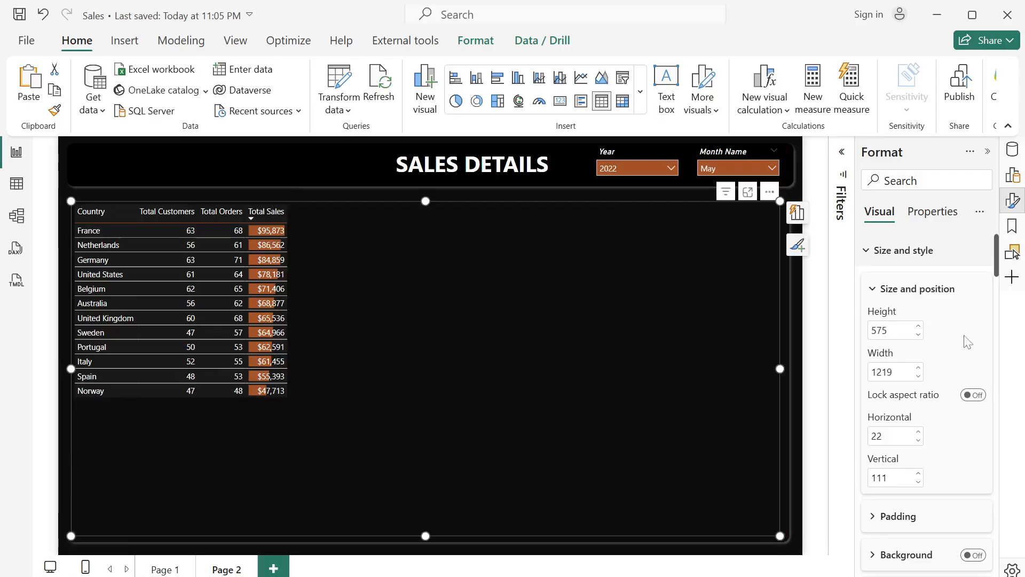
- Remove Total Sales, Total Customers, Total Orders and Country from the Page 2 table
click(1013, 149)
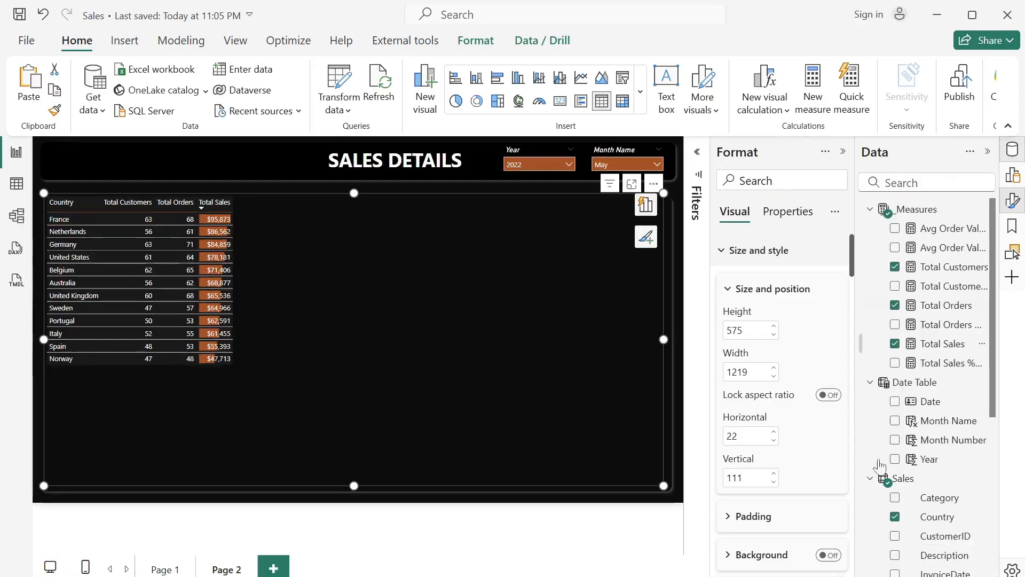
click(895, 344)
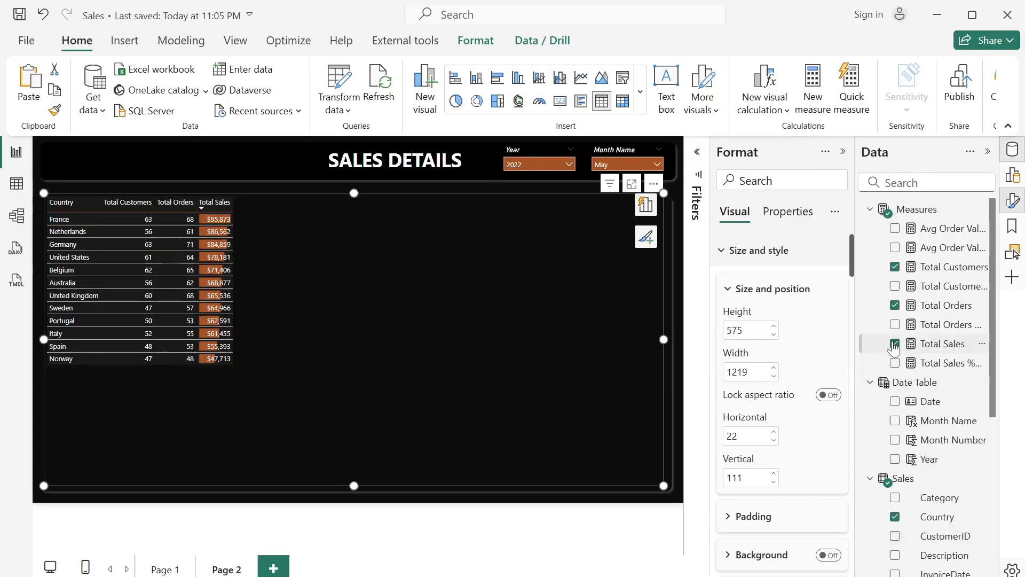
click(894, 305)
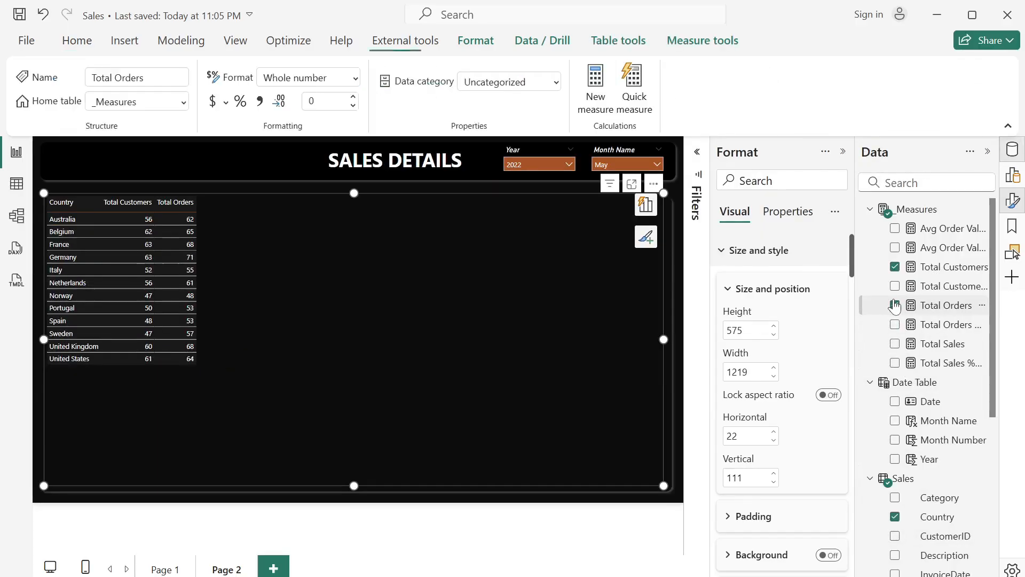
click(895, 266)
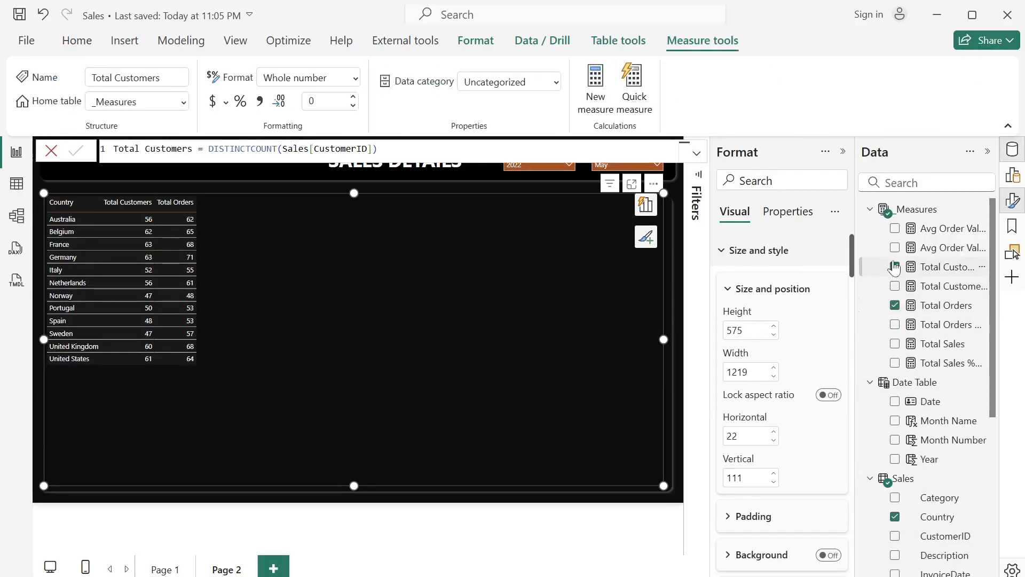
click(896, 306)
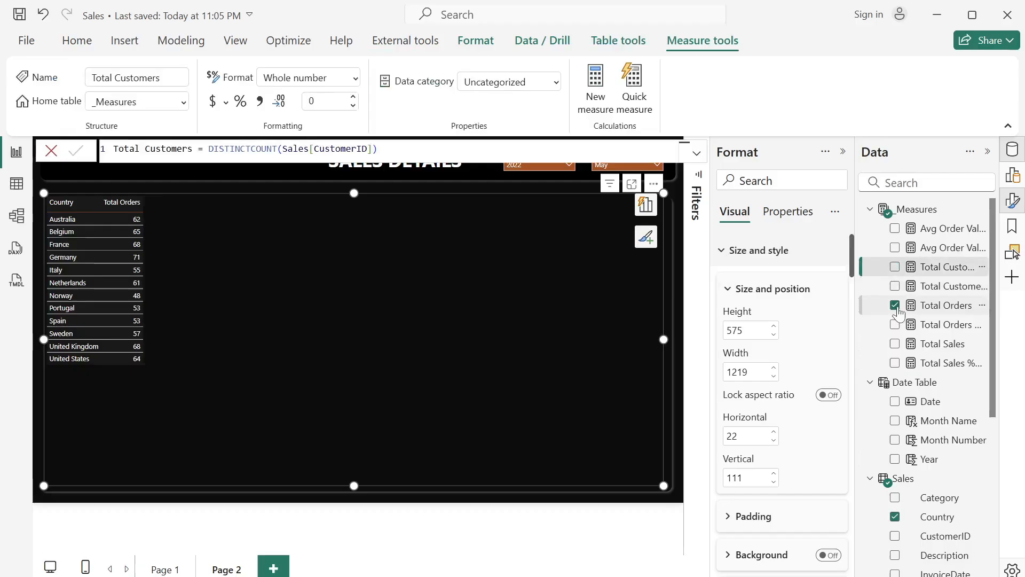
click(896, 517)
- Add InvoiceNo, InvoiceDate, CustomerID, Category, Description and Country from the Sales table as the Page 2 table's columns, in that order
scroll(950, 469, down, 3)
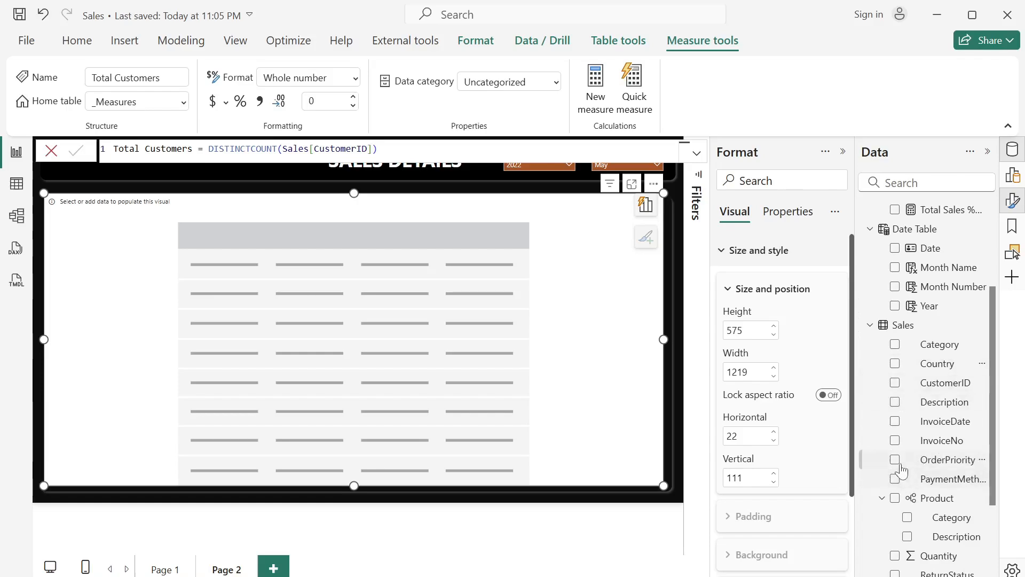
click(894, 443)
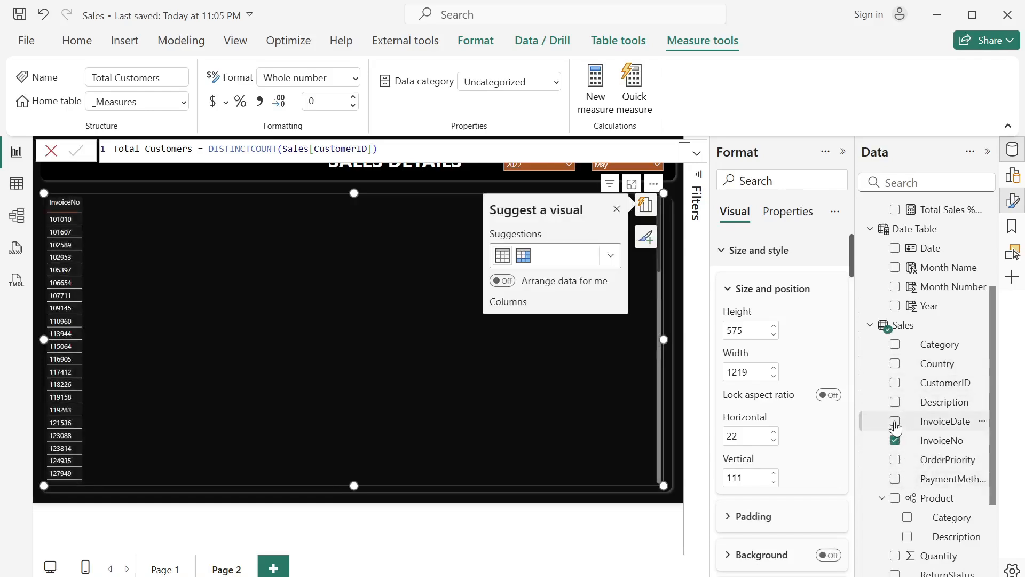
click(895, 422)
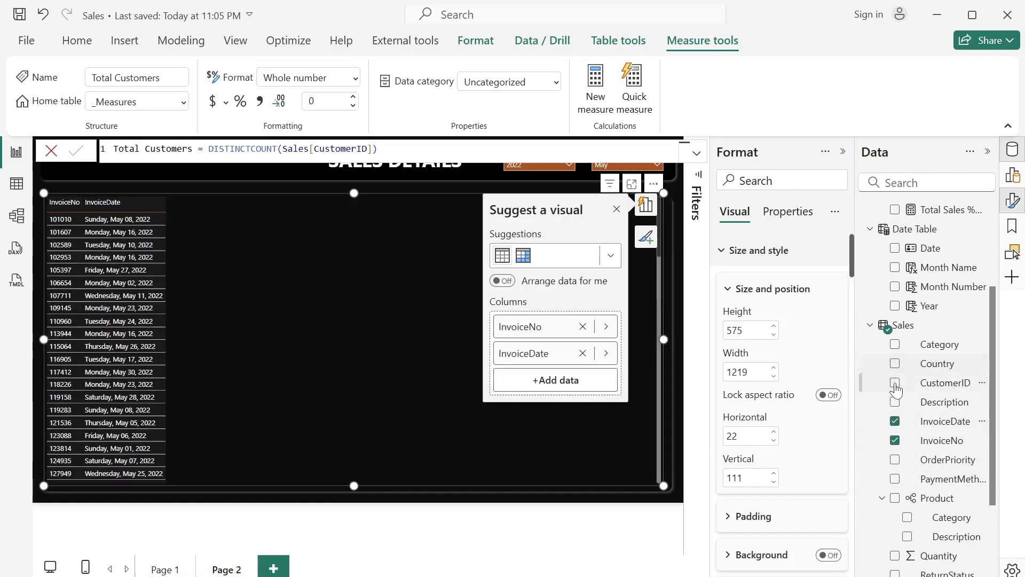
click(895, 382)
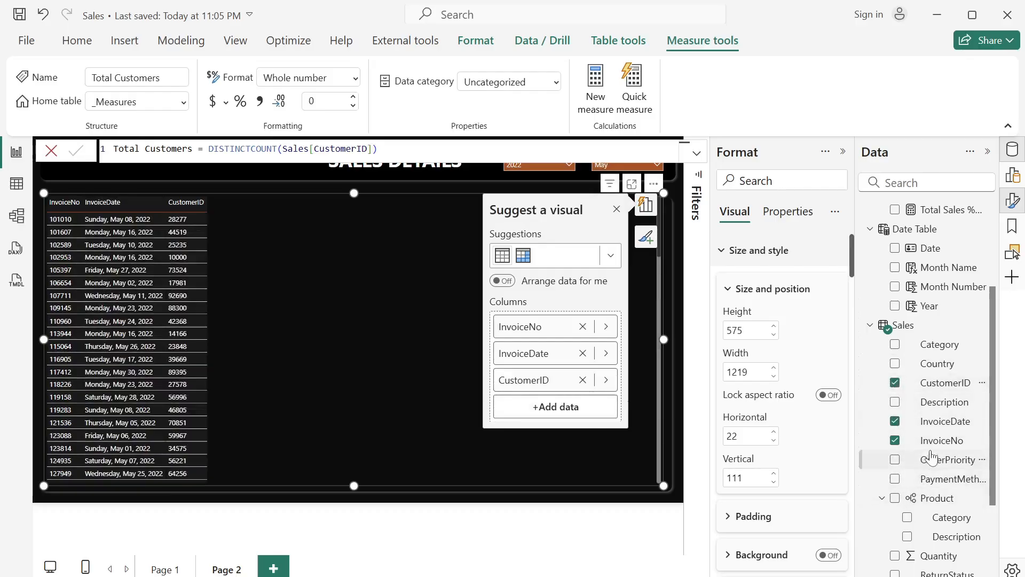
scroll(929, 454, down, 3)
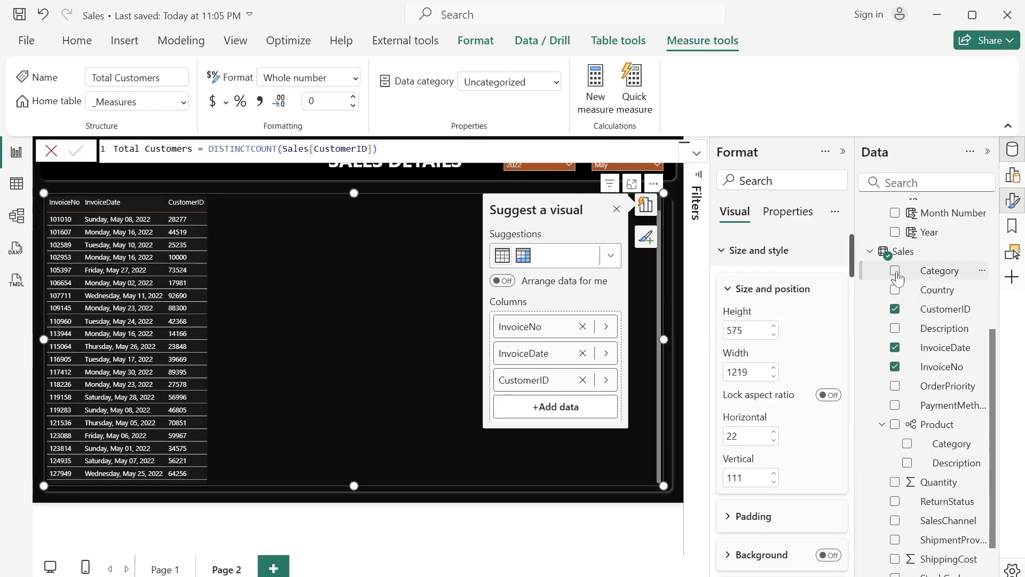
click(895, 270)
scroll(902, 416, down, 1)
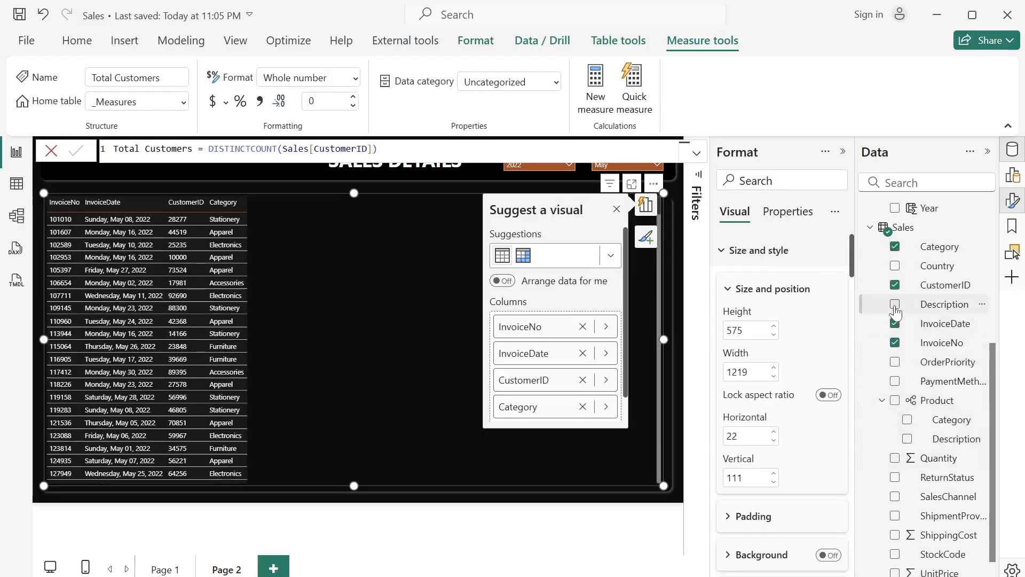
click(896, 307)
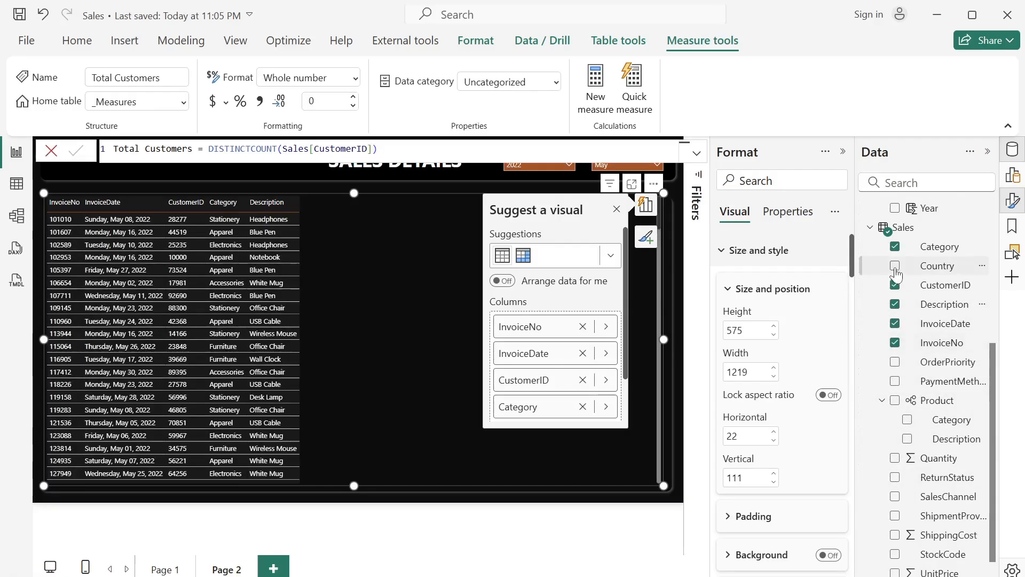
click(895, 267)
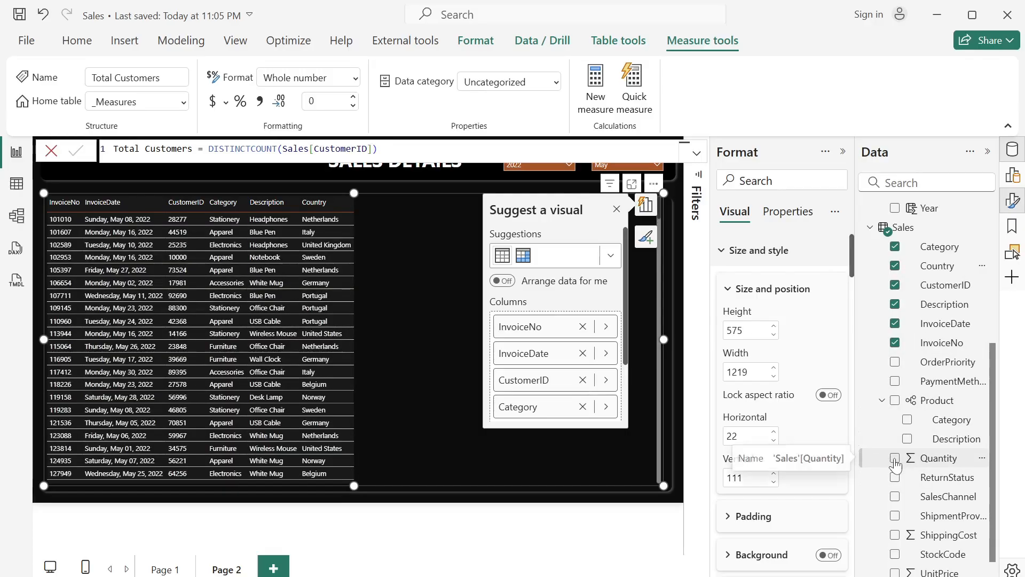
- Add Quantity, UnitPrice, SalesChannel, ReturnStatus and PaymentMethod to the Page 2 table and dismiss the visual suggestions
click(896, 458)
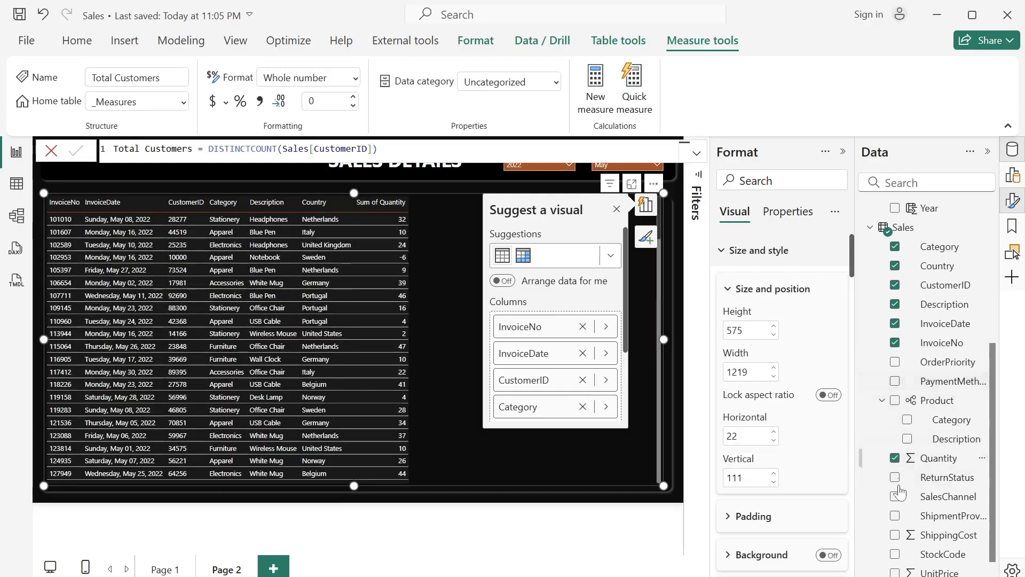
scroll(902, 498, down, 1)
click(895, 547)
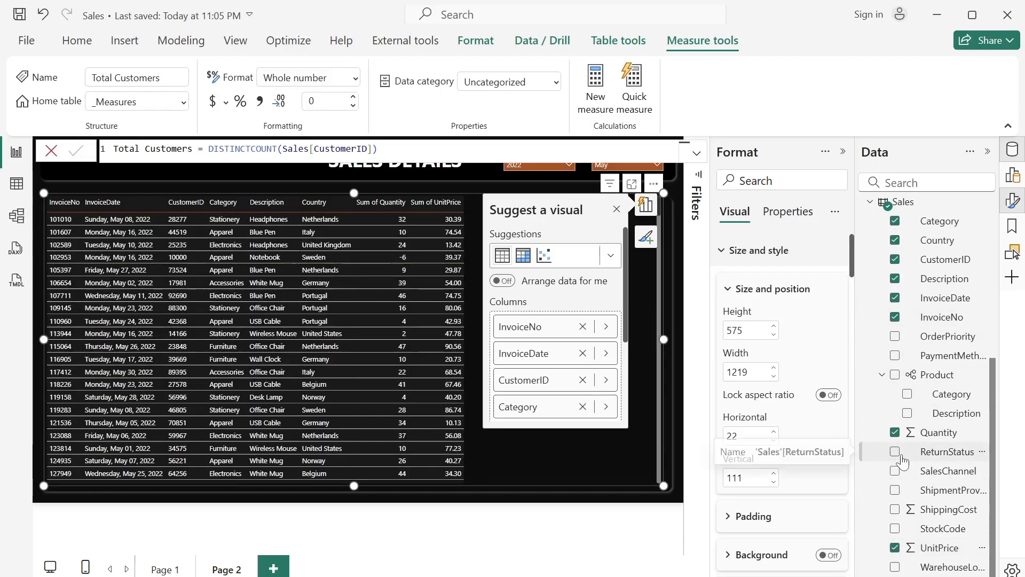
click(895, 471)
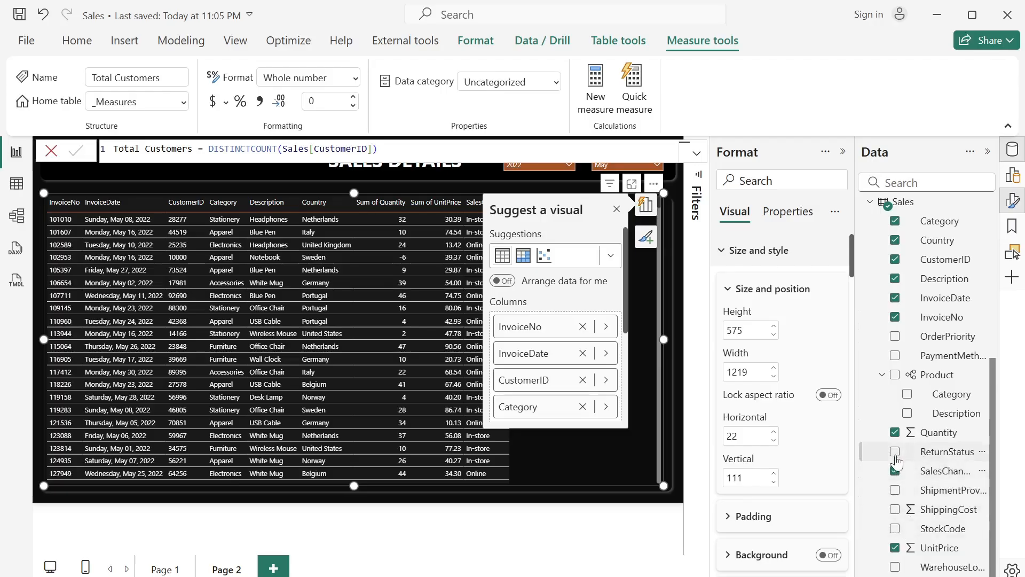
click(895, 454)
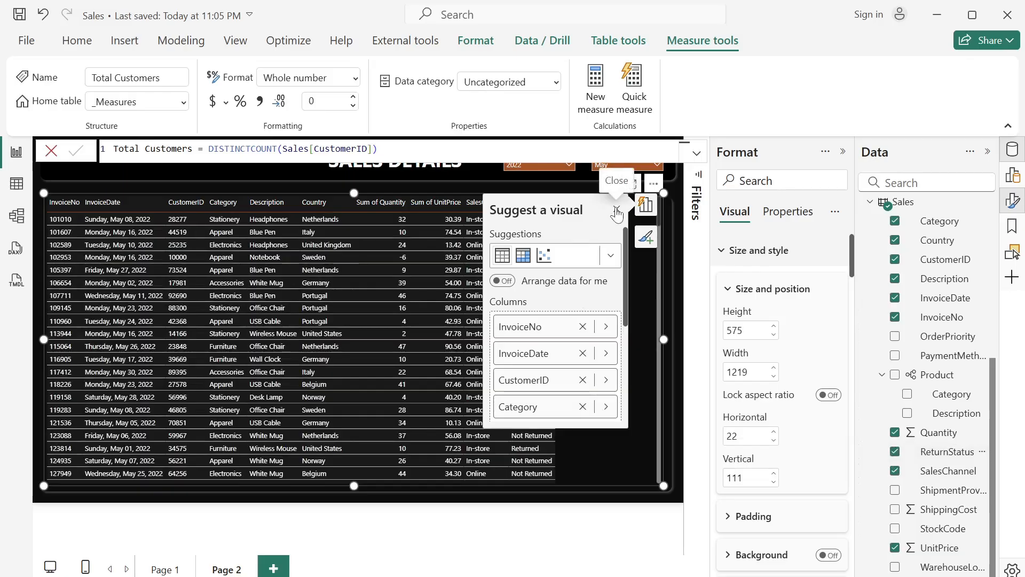
click(617, 212)
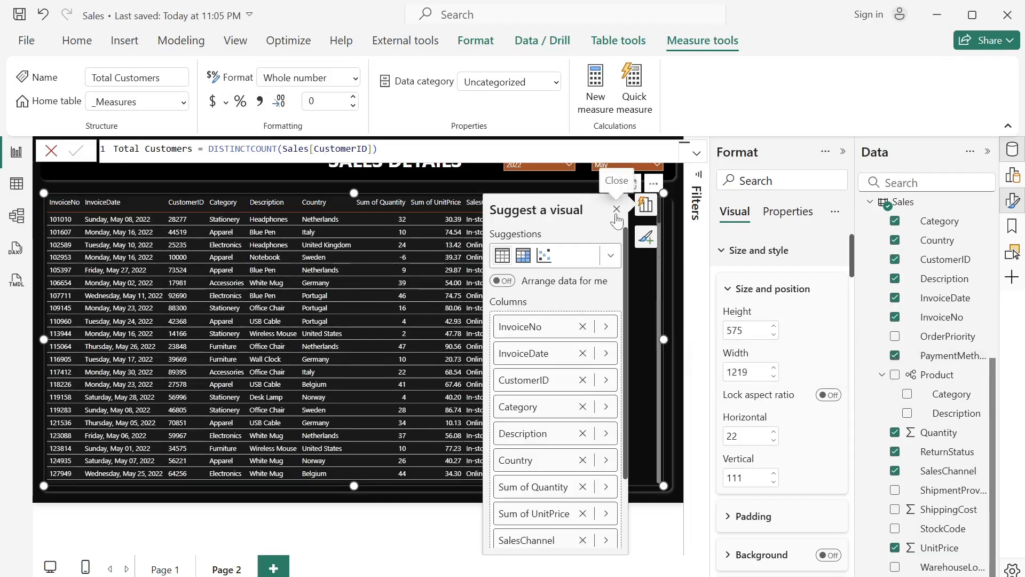
click(617, 209)
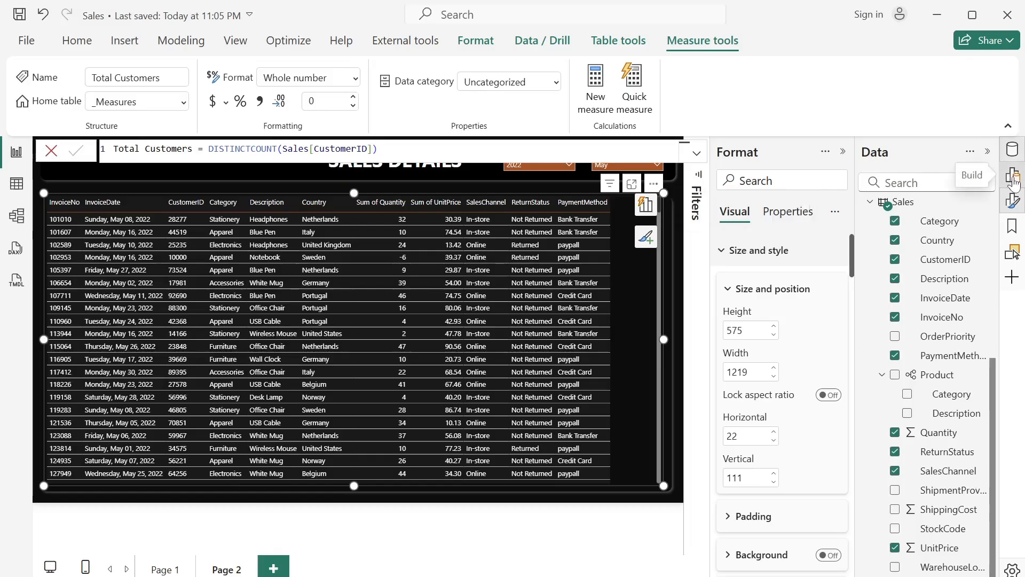
- Set the Quantity and UnitPrice columns of the Page 2 table to Don't summarize
click(1013, 181)
click(988, 151)
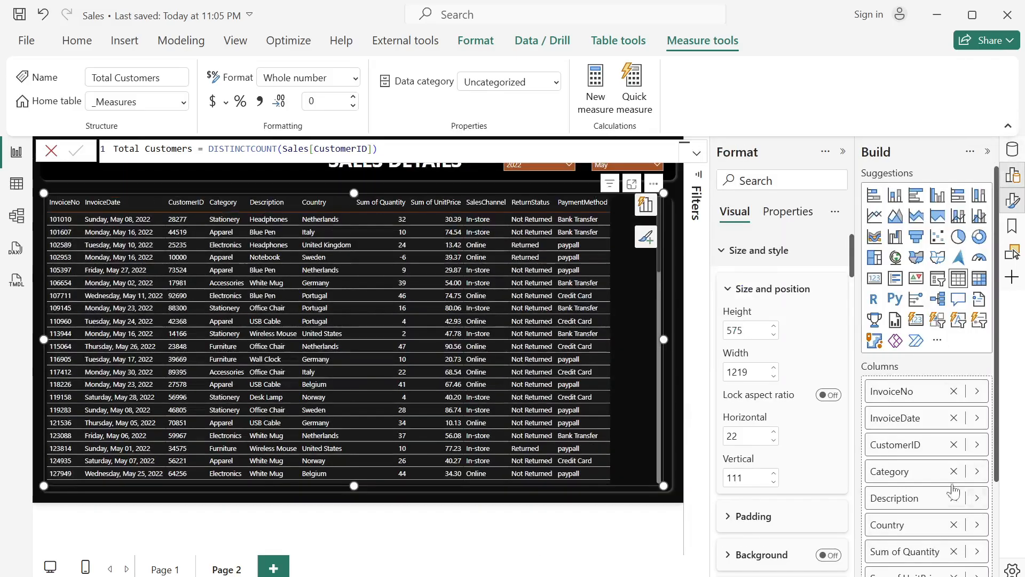
scroll(954, 490, down, 2)
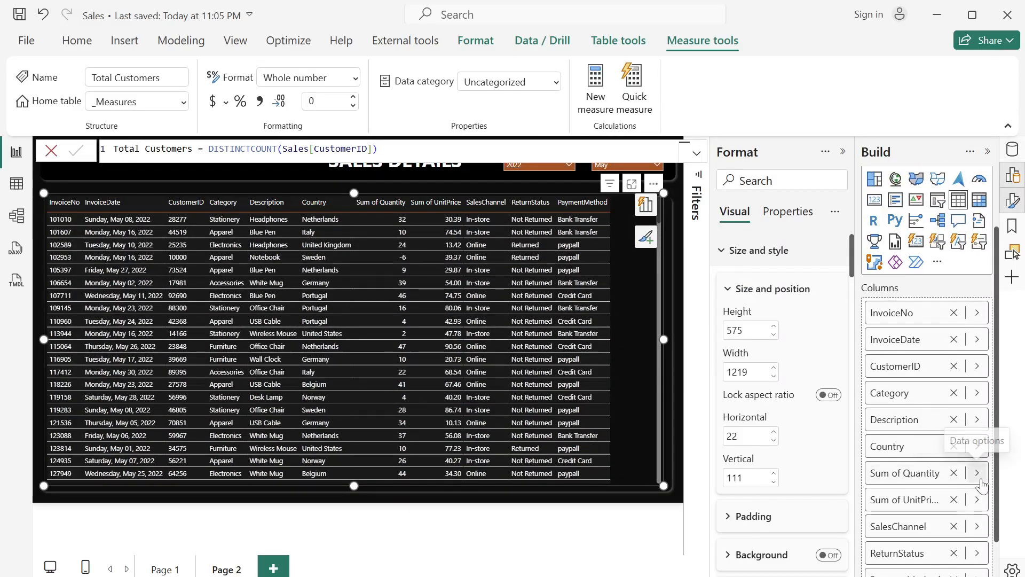
click(978, 473)
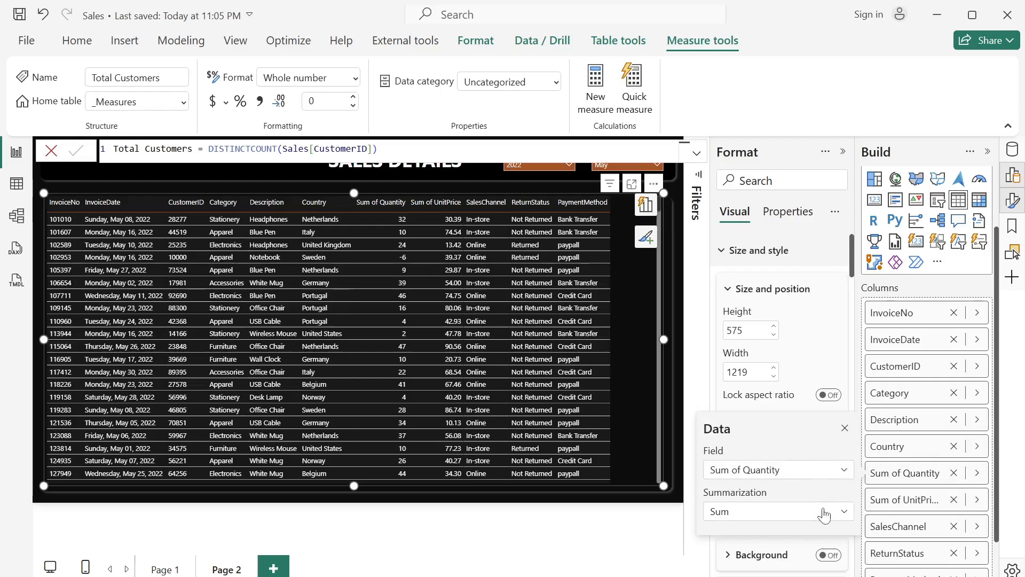
click(824, 511)
click(762, 258)
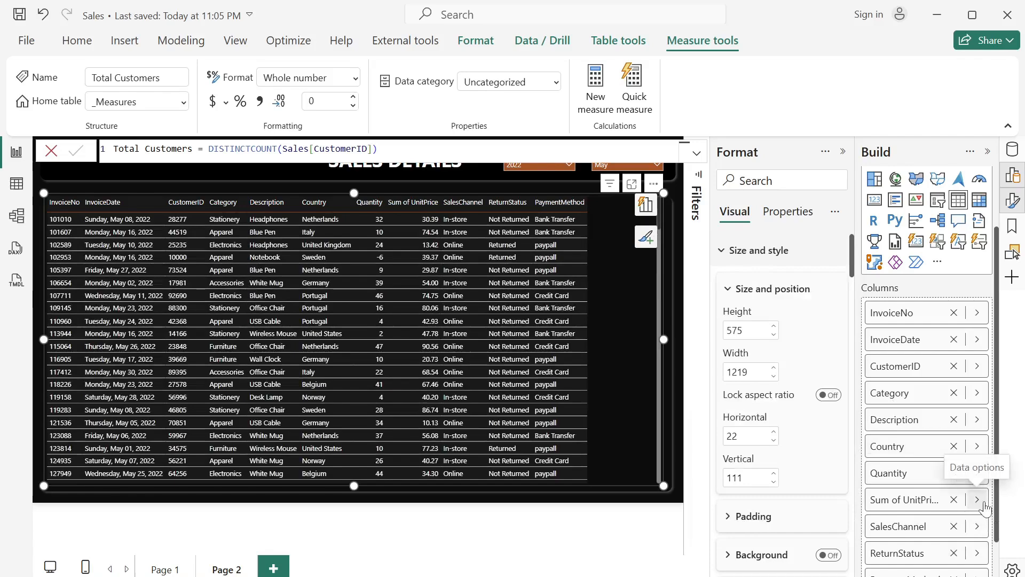
click(977, 500)
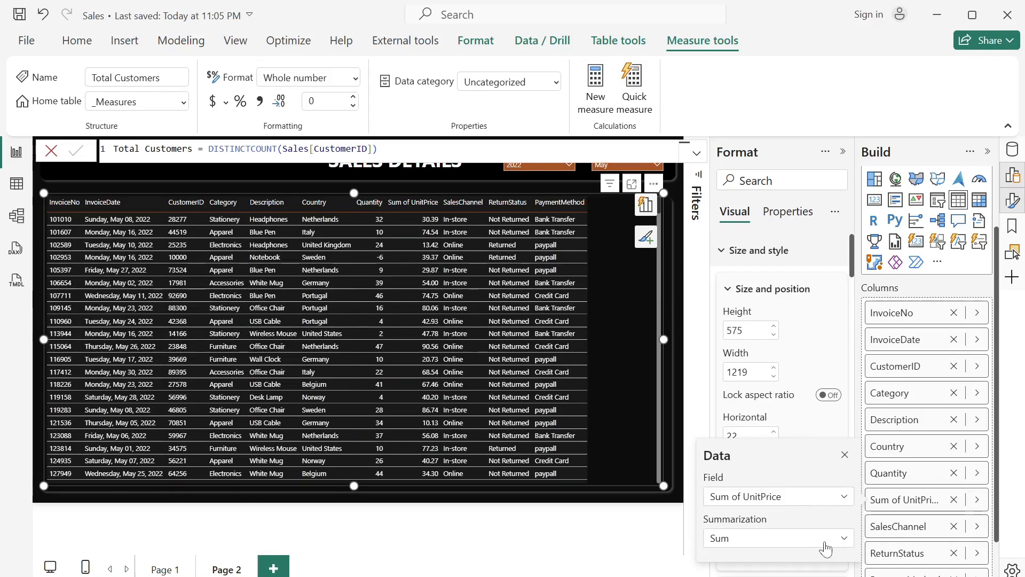
click(824, 540)
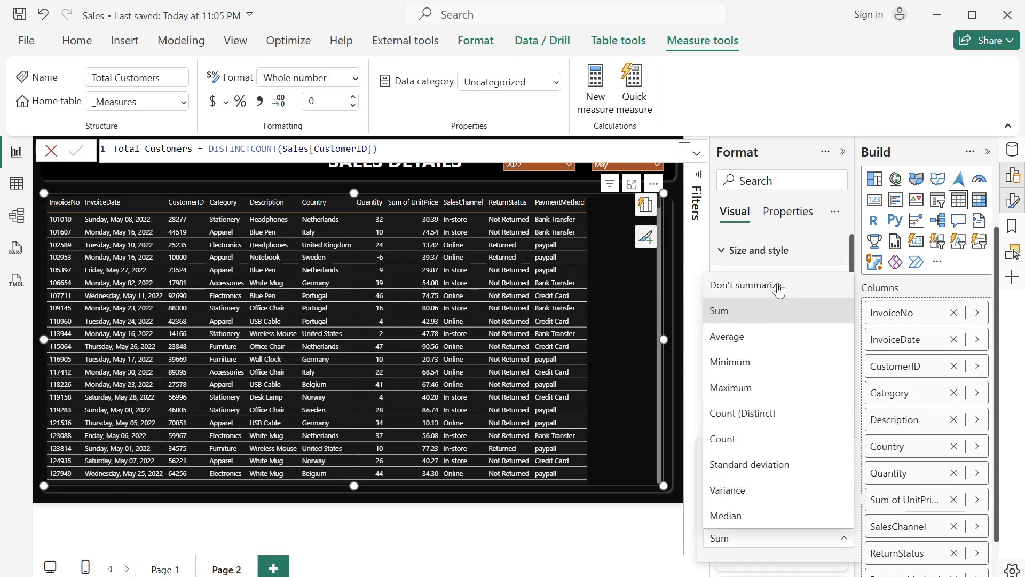
click(779, 289)
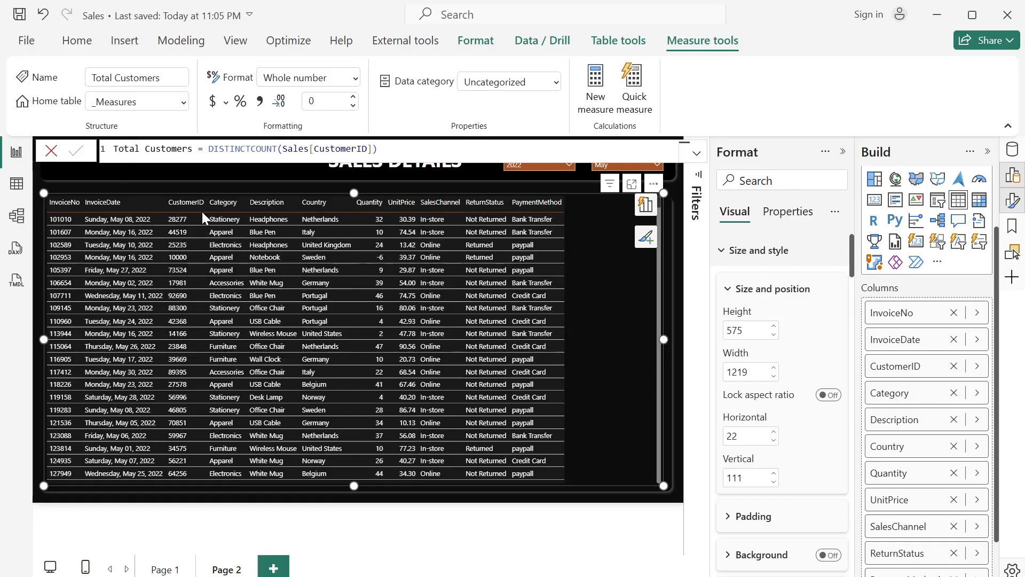
- Widen the CustomerID, SalesChannel and UnitPrice columns so the details table fills its frame's width
drag(206, 210, 228, 211)
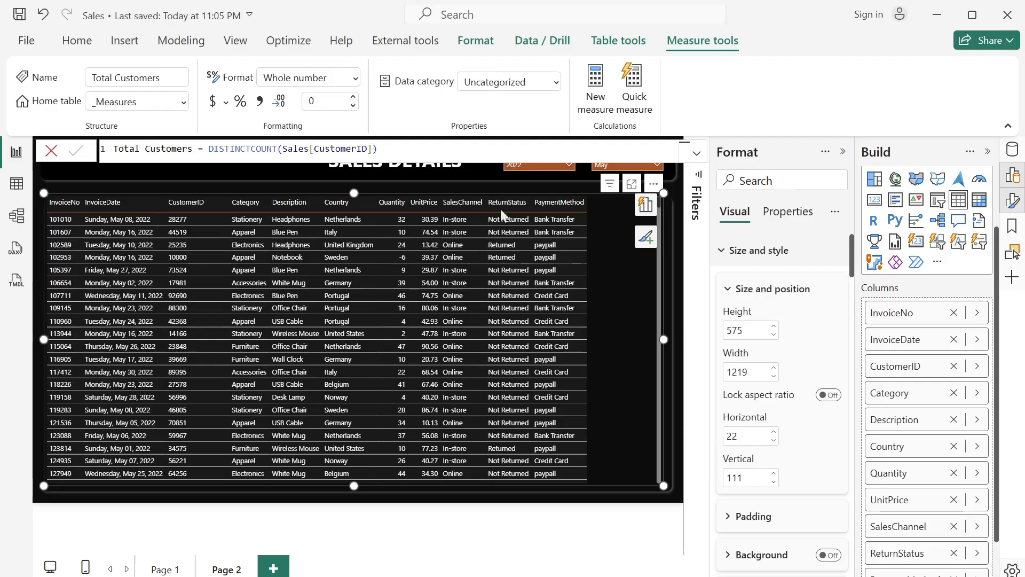
drag(485, 203, 521, 223)
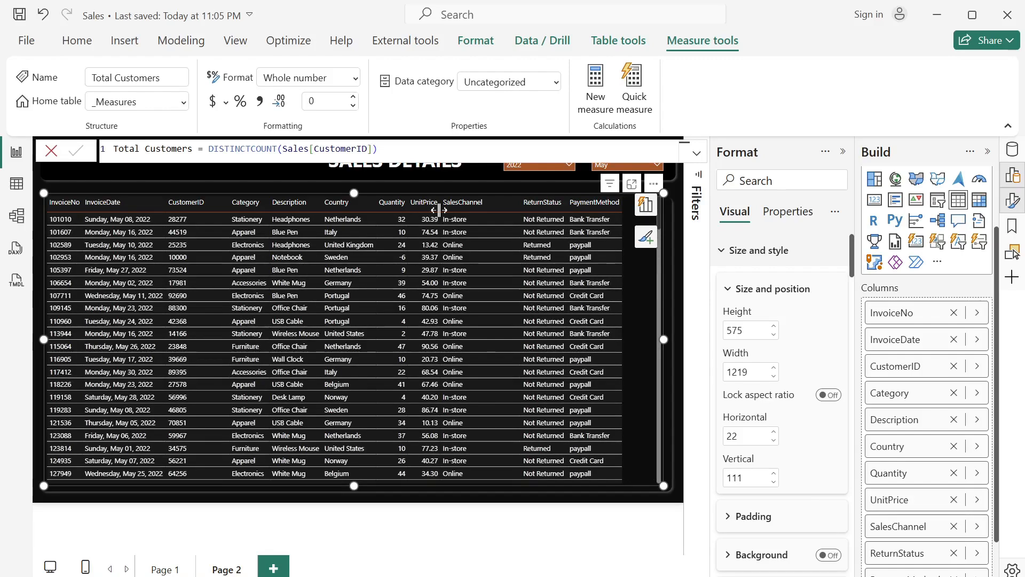
drag(438, 210, 466, 208)
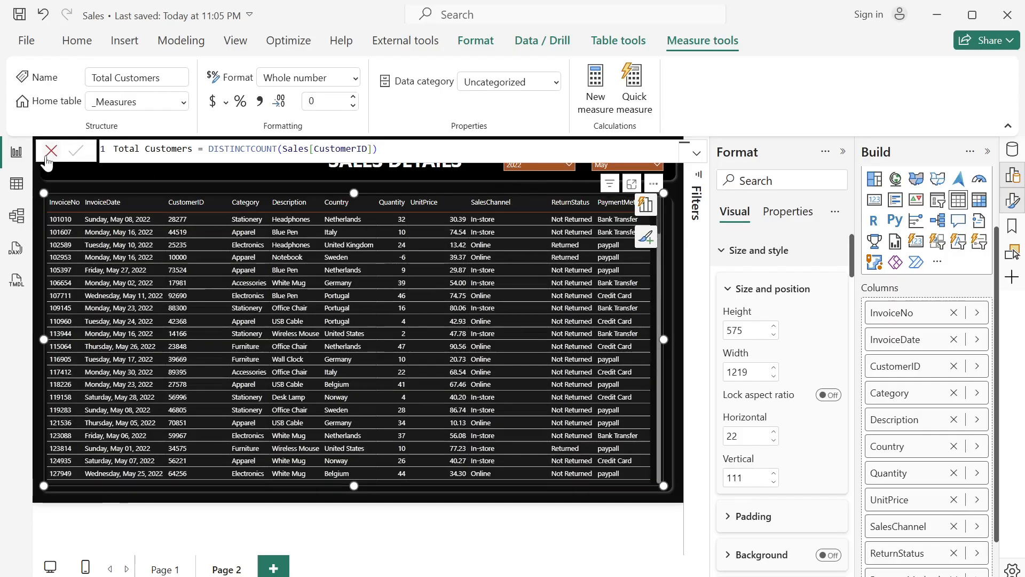
- Set the InvoiceDate column's format to 14/03/2001 (dd/mm/yyyy) and widen the PaymentMethod column so the table fills its frame
click(49, 156)
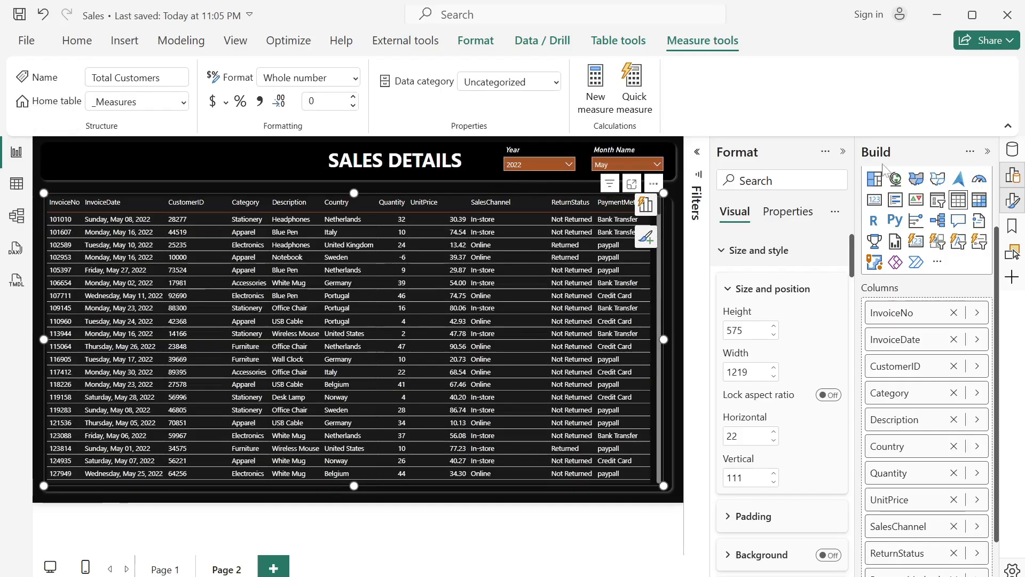
click(845, 152)
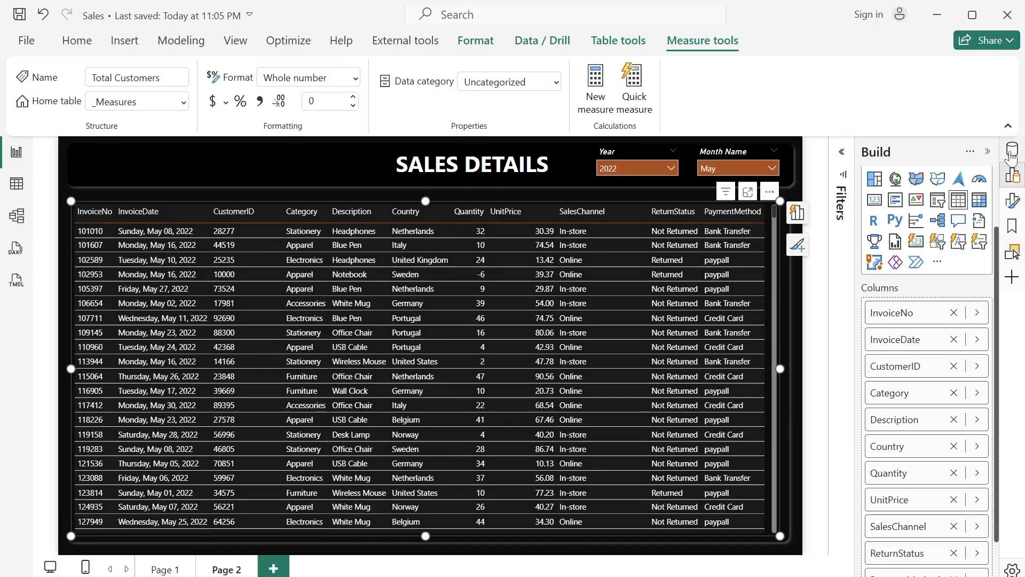
click(1010, 175)
scroll(940, 374, down, 3)
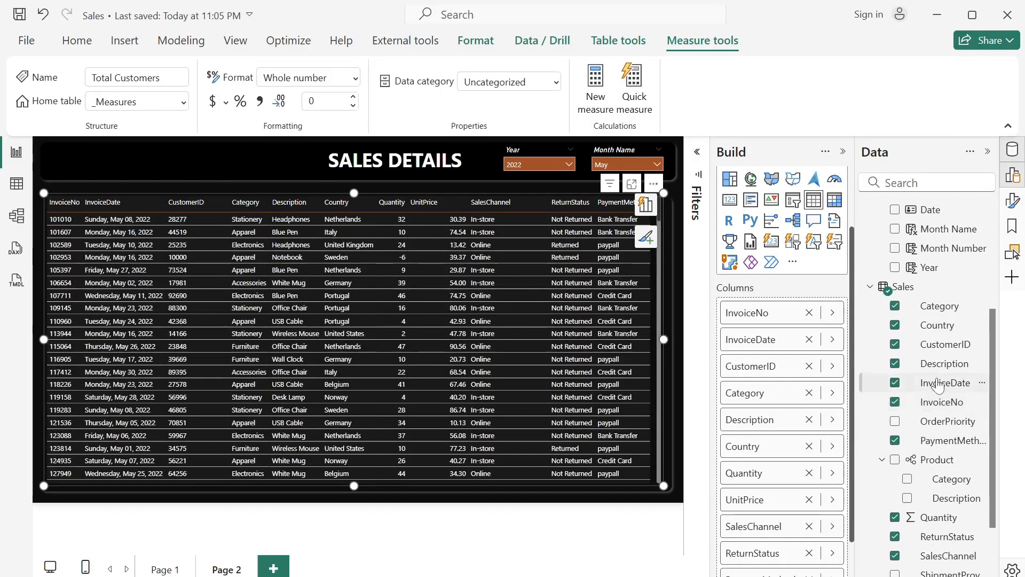
click(944, 382)
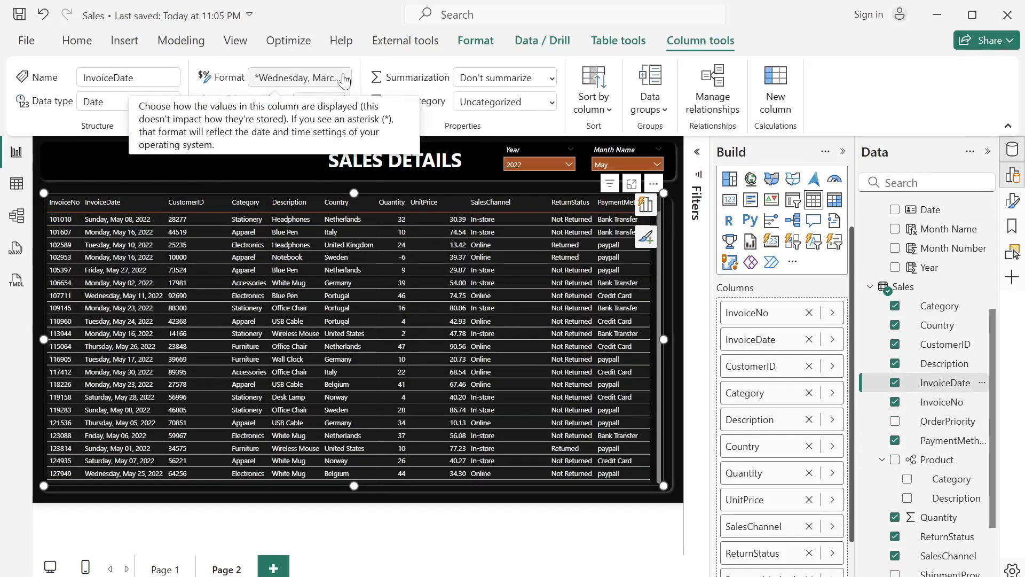
click(345, 79)
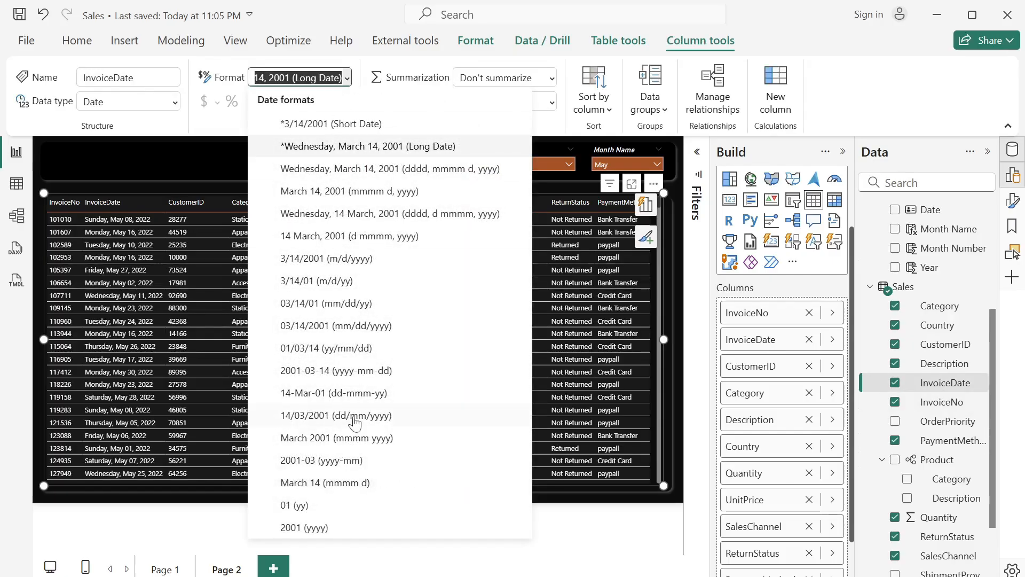
click(352, 419)
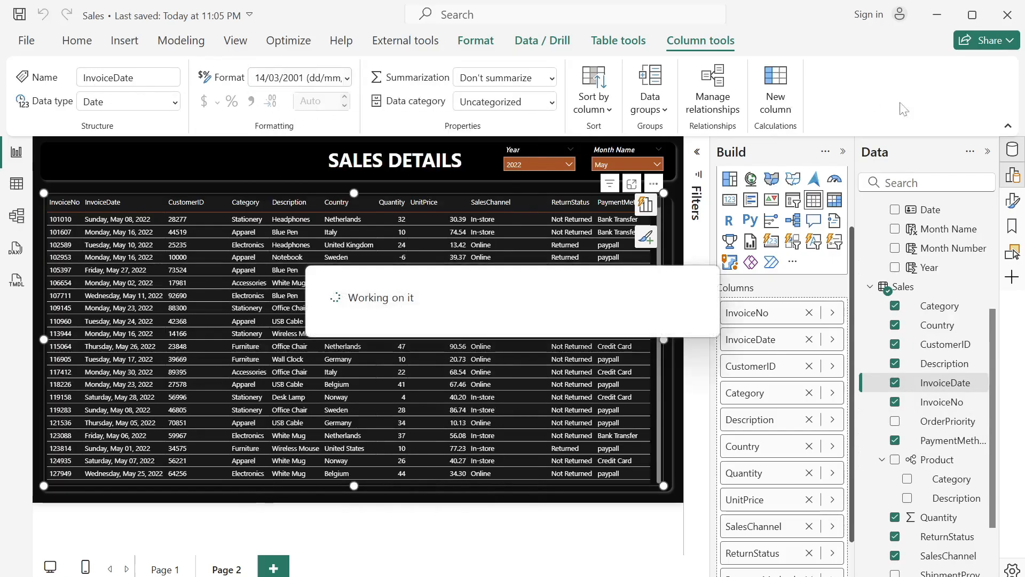
click(843, 153)
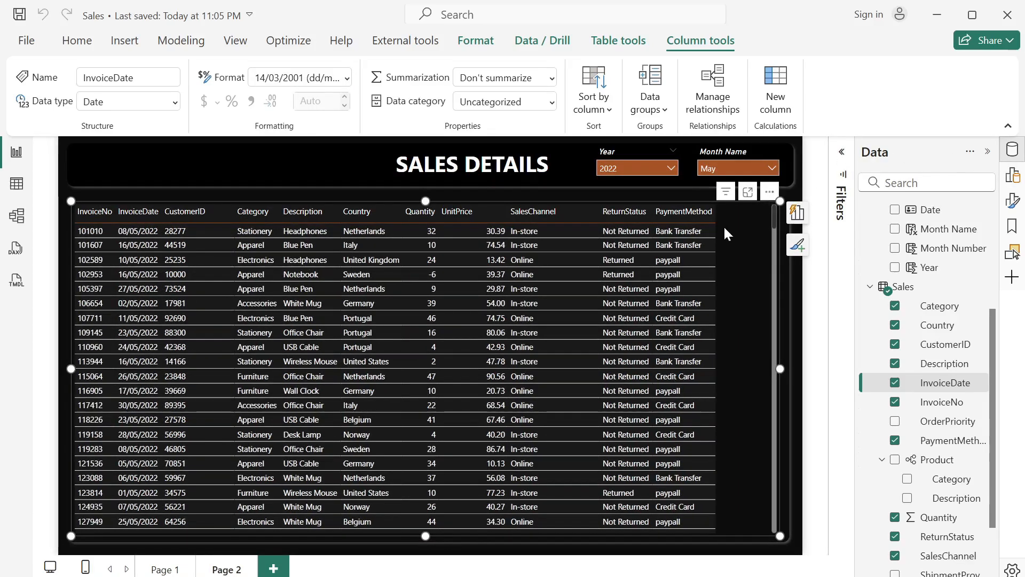
drag(713, 214, 759, 221)
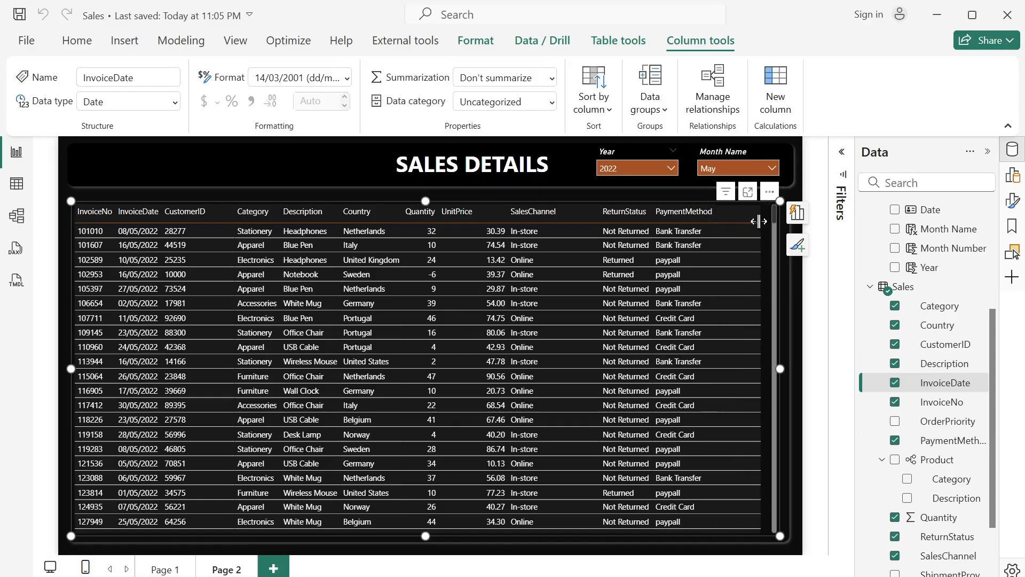
- Shift the SALES DETAILS title left and fit narrower Year and Month Name slicers side by side at the header's right end
click(332, 161)
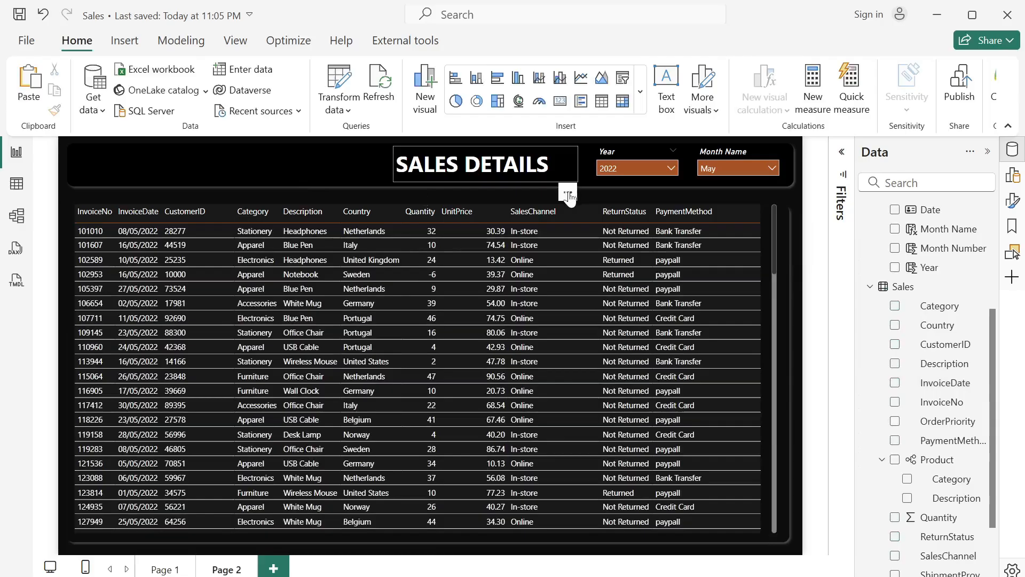
drag(565, 197, 449, 196)
click(623, 155)
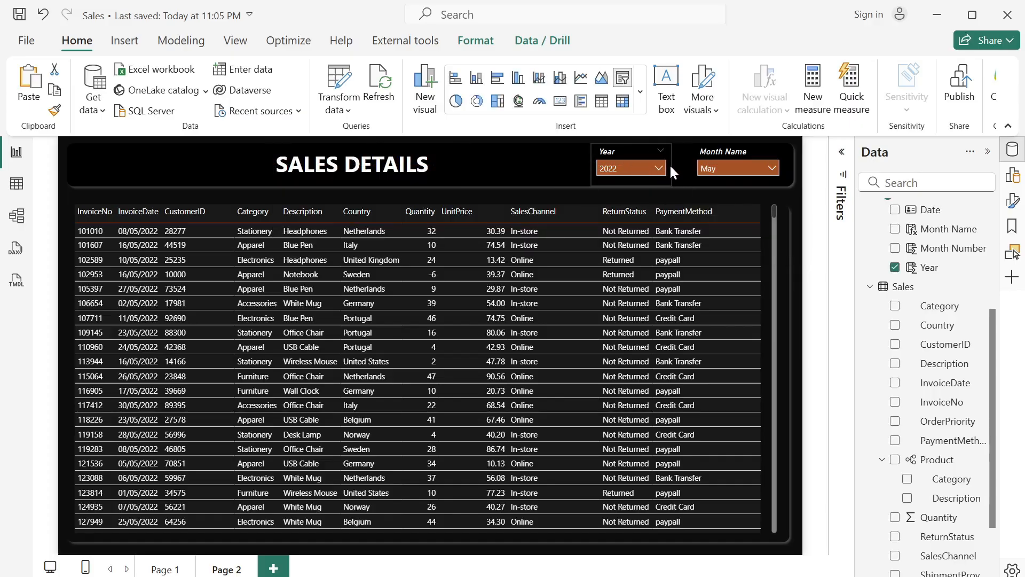
click(716, 155)
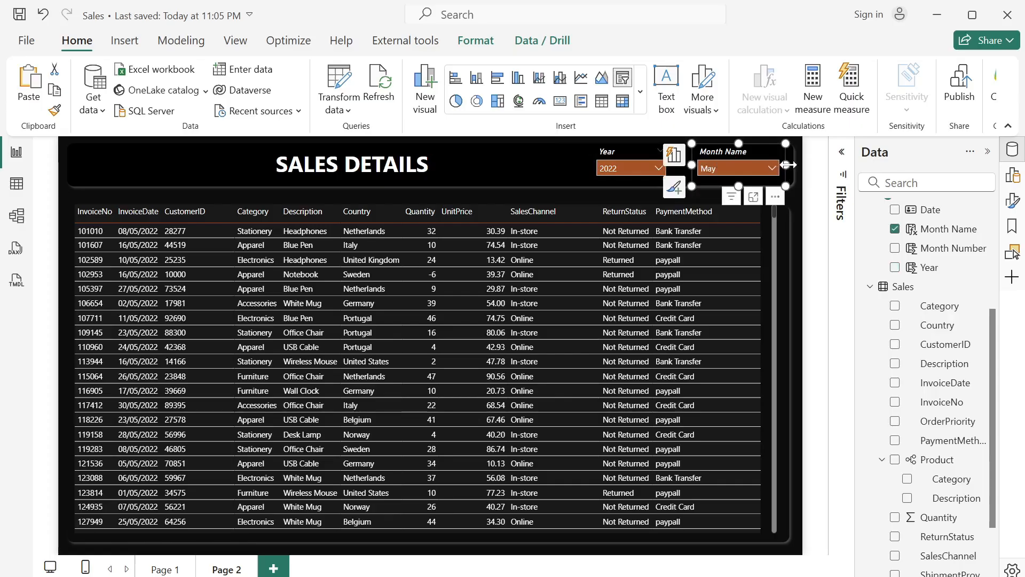
drag(788, 166, 768, 165)
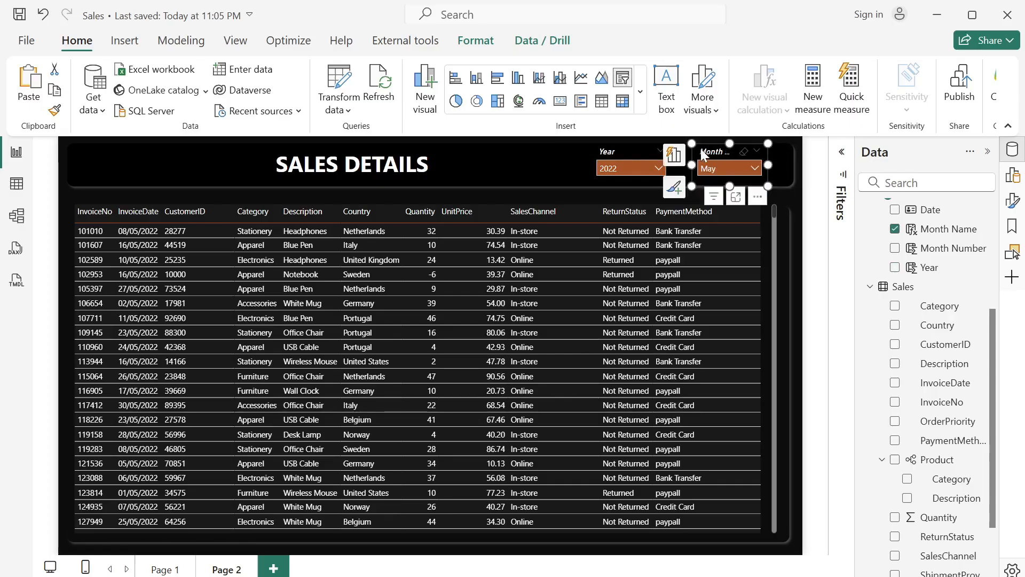
drag(699, 148, 713, 148)
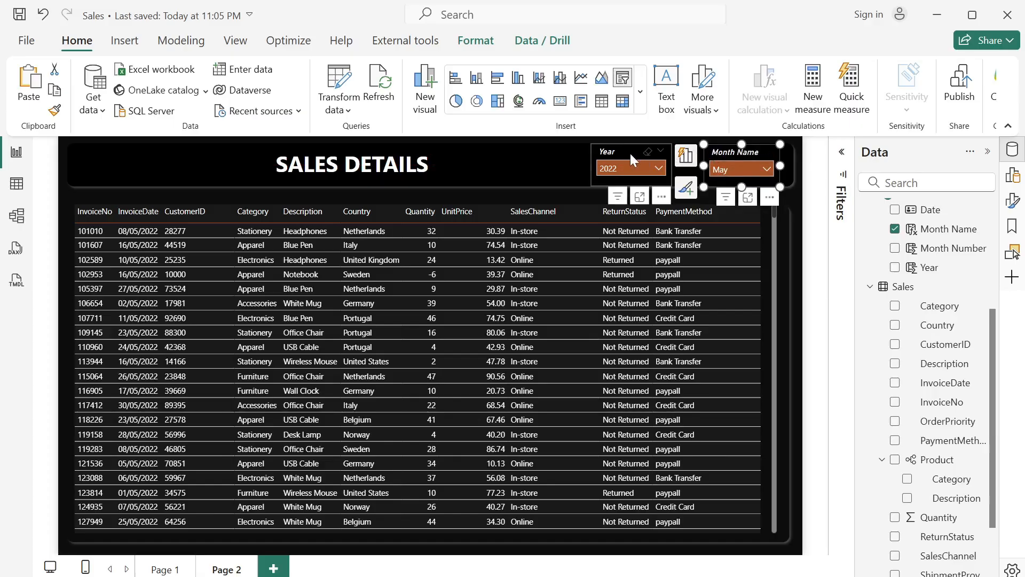
drag(630, 153, 668, 153)
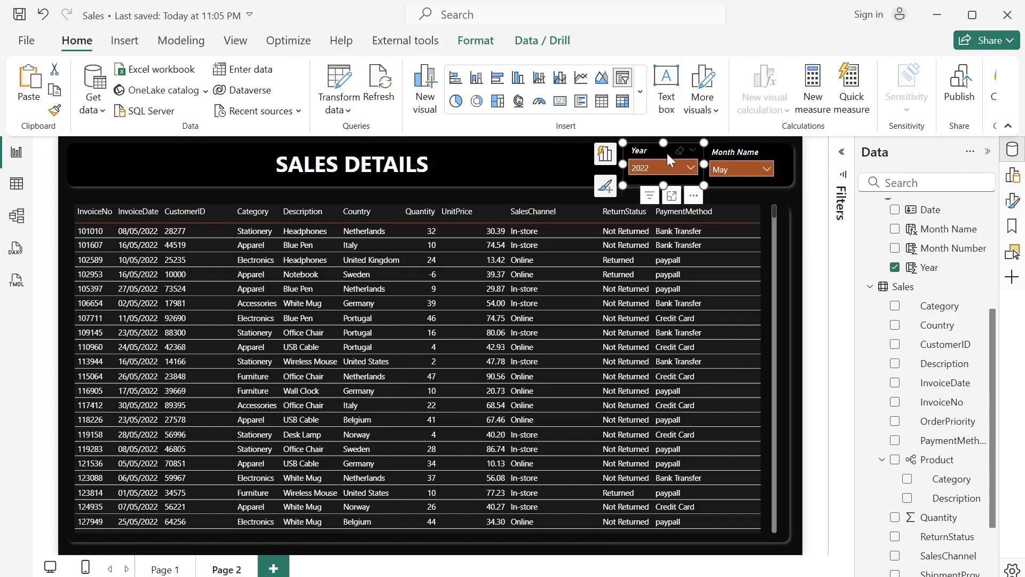
- Duplicate the Year slicer twice and place the copies in a row between the SALES DETAILS title and the original slicer
key(ctrl+c)
key(ctrl+v)
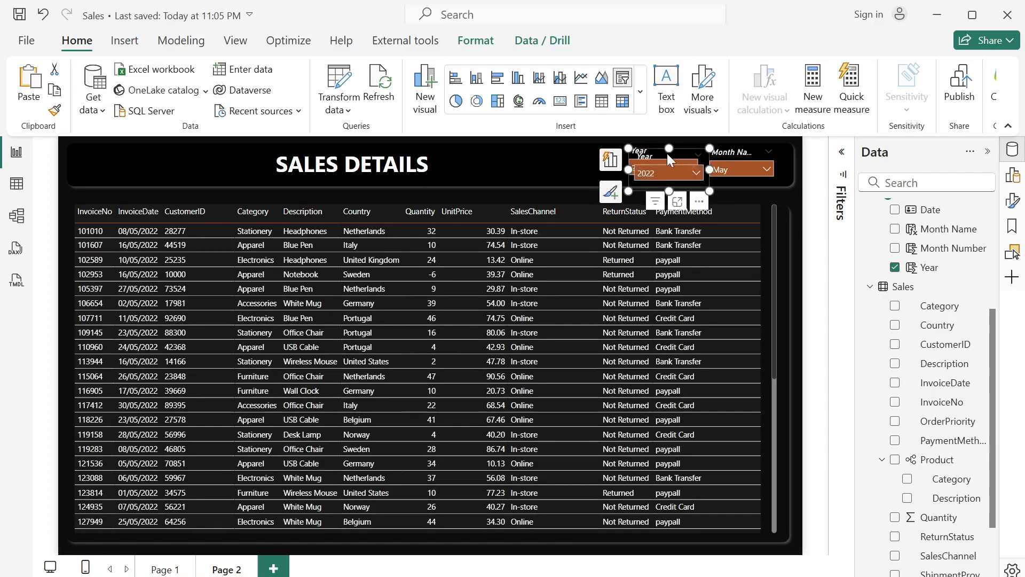
drag(667, 152, 585, 146)
key(ctrl+v)
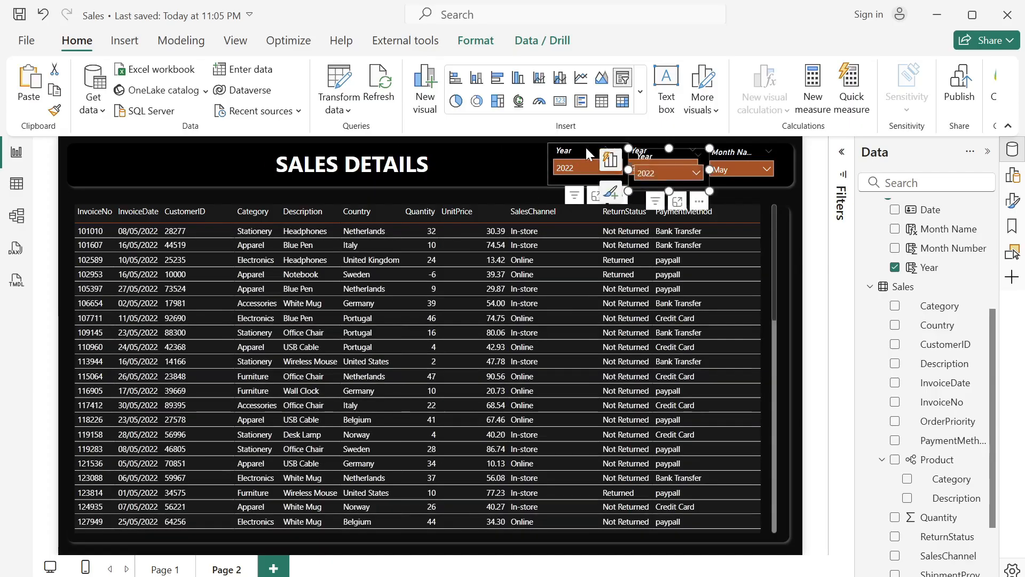
drag(659, 159, 502, 152)
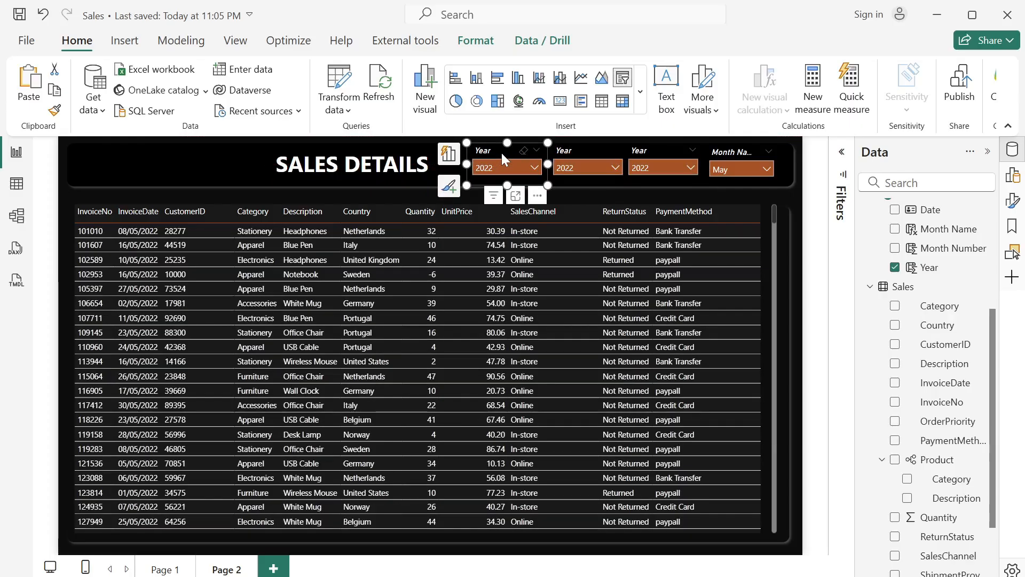
- Distribute the four header slicers horizontally and align their top and bottom edges
ctrl+click(575, 152)
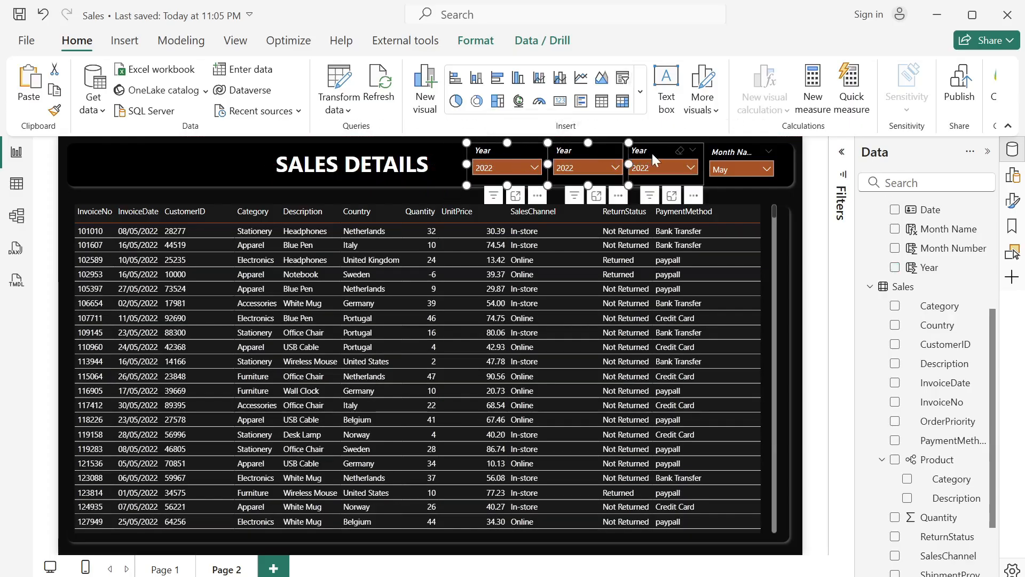
ctrl+click(652, 152)
ctrl+click(736, 156)
ctrl+click(737, 155)
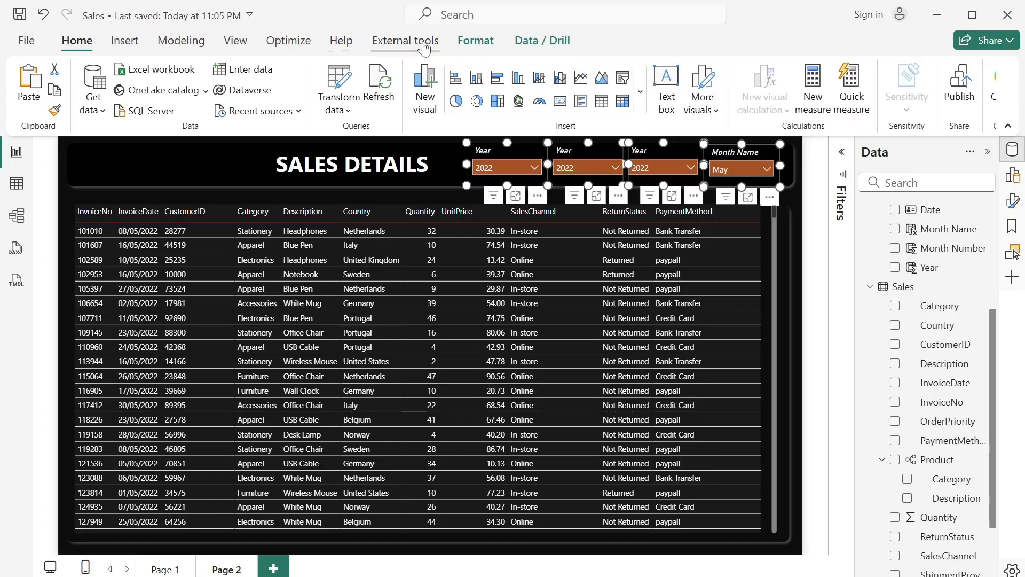
click(476, 43)
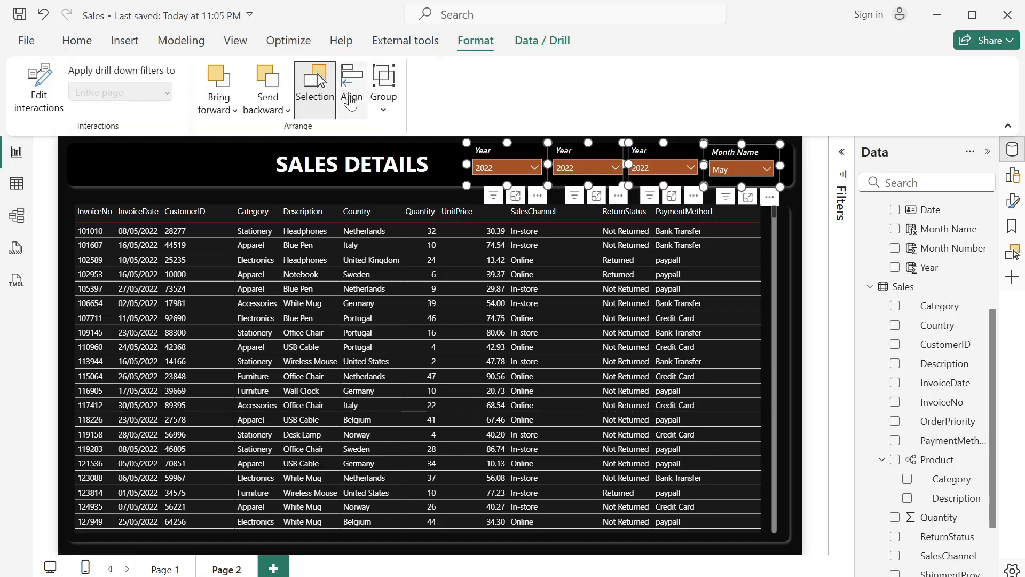
click(350, 102)
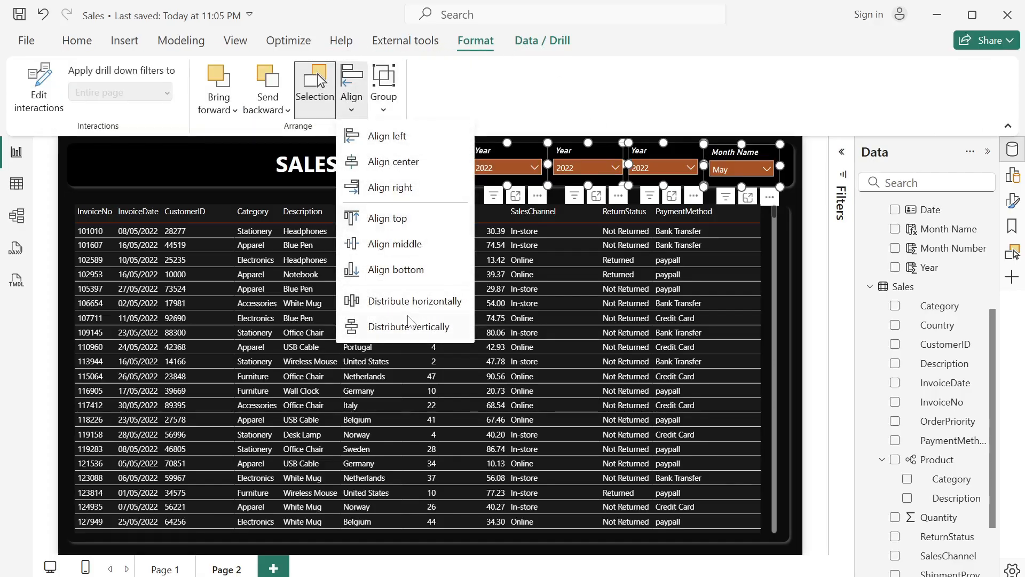
click(374, 300)
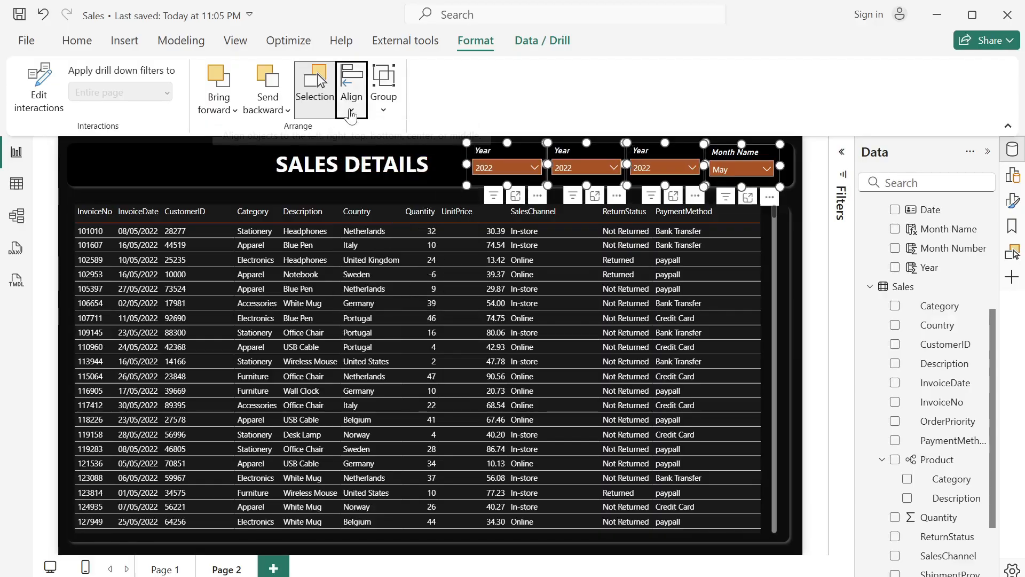
click(351, 113)
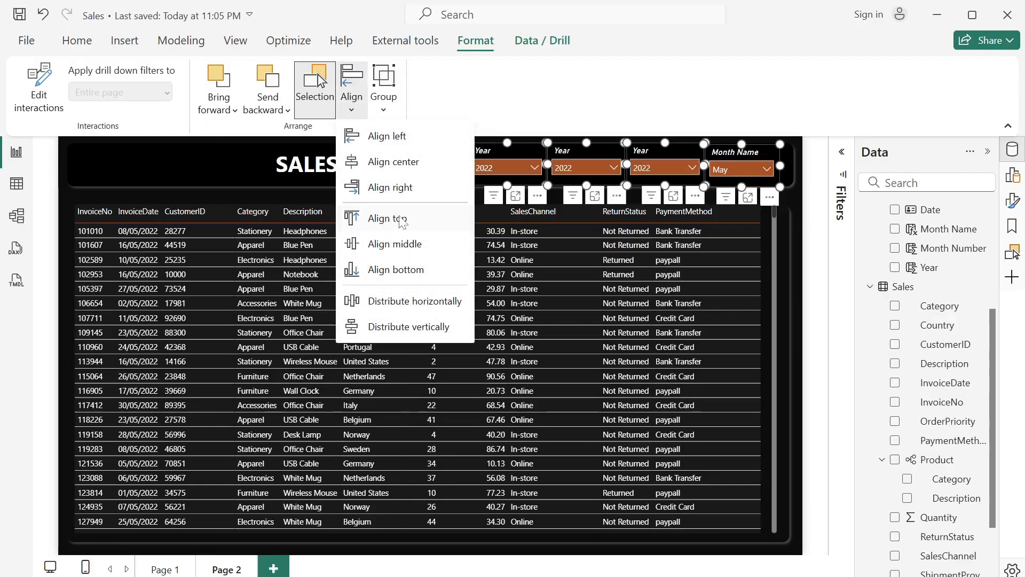
click(402, 222)
click(352, 109)
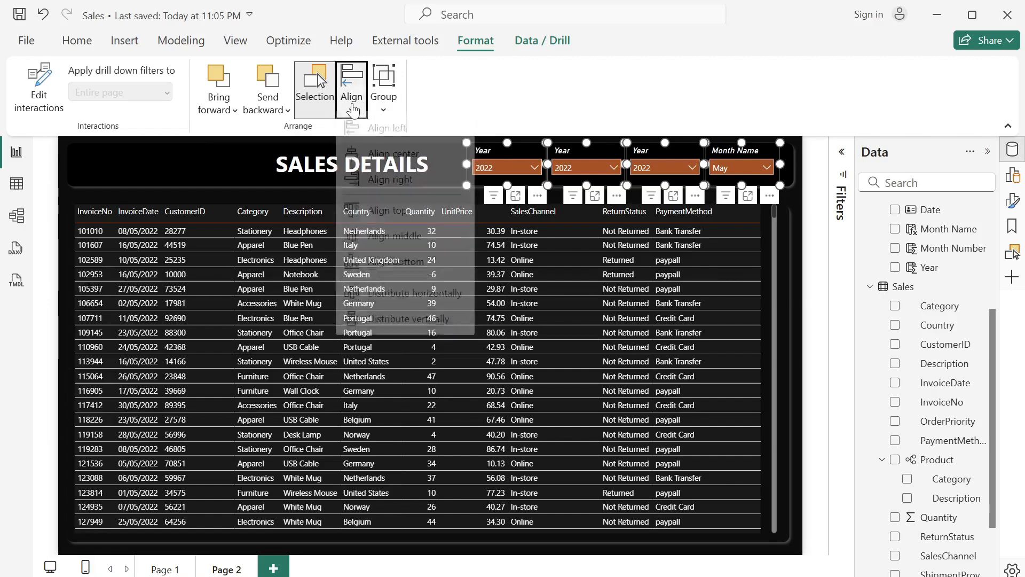
click(401, 273)
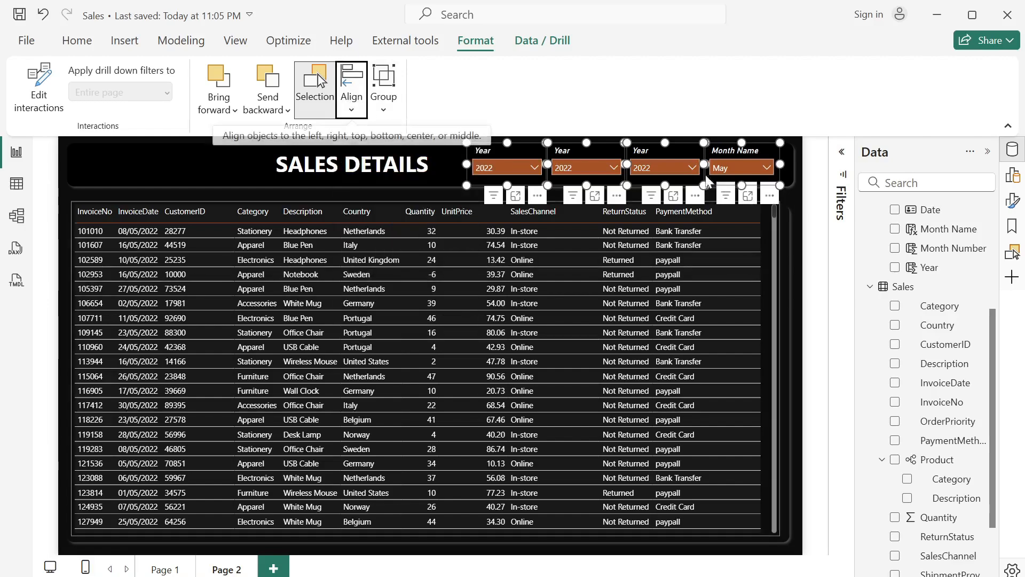
- Replace the Year field with Month Name in the second header slicer and with the Sales table's Category in the third
click(557, 157)
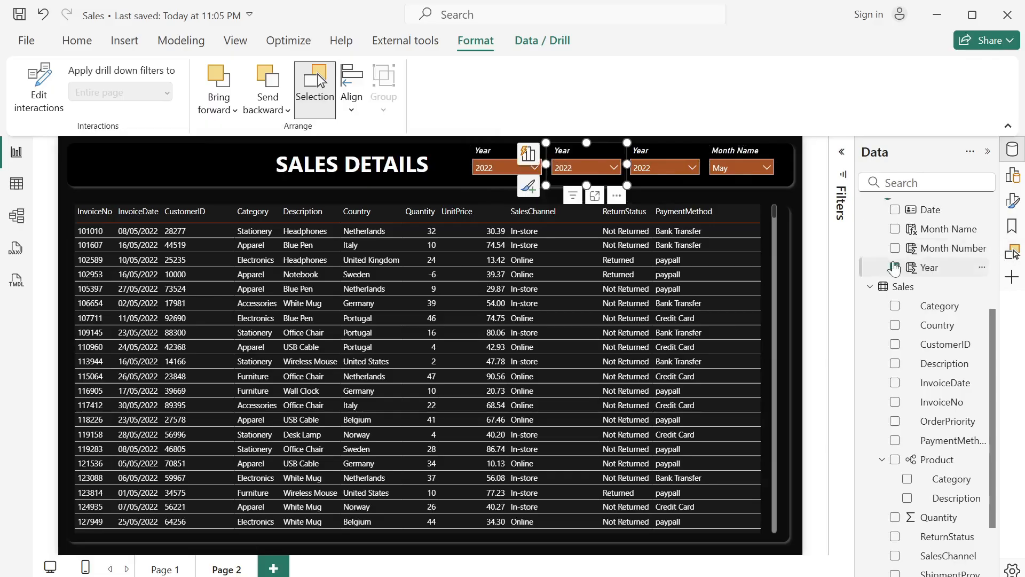
click(895, 267)
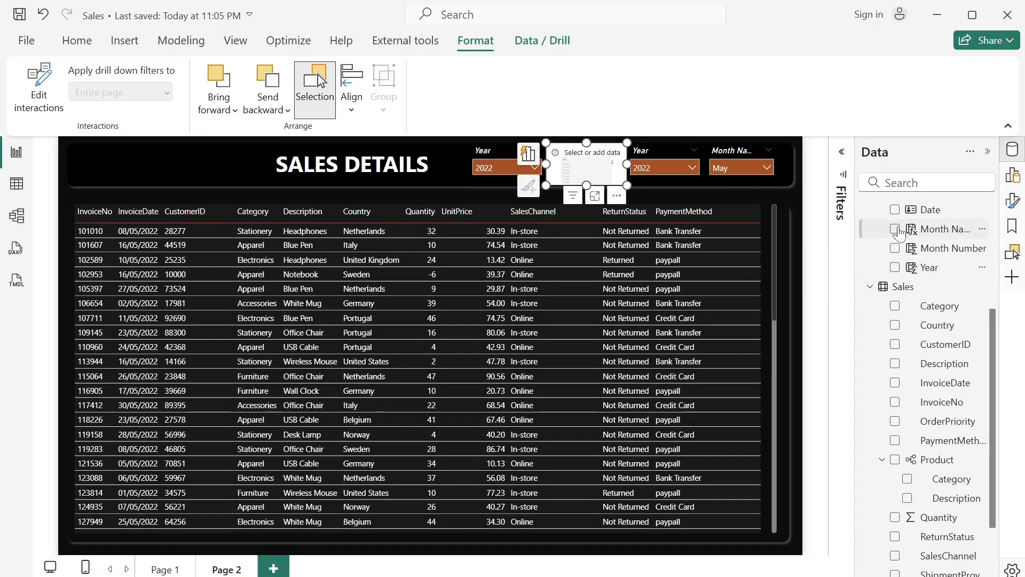
click(895, 228)
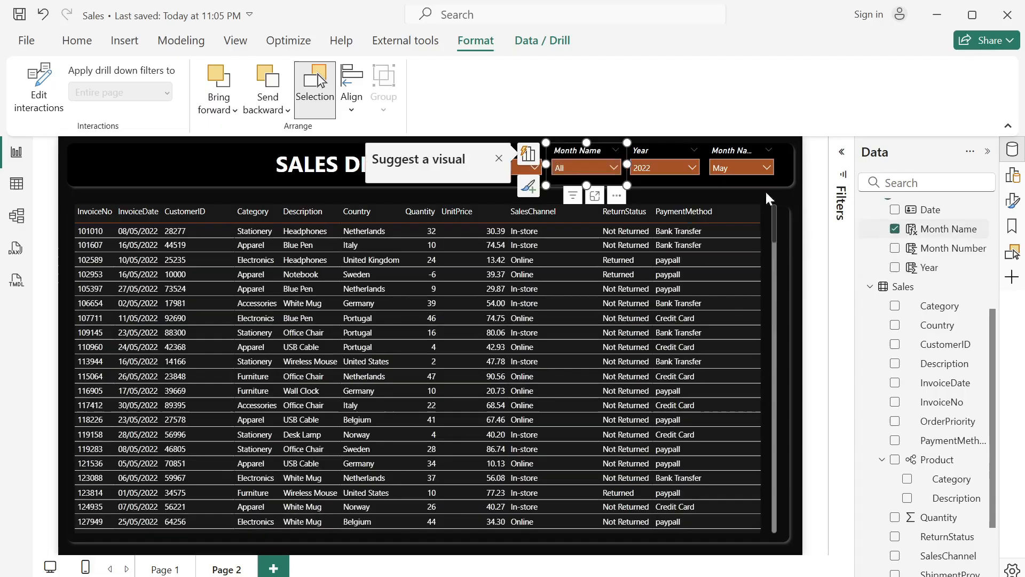
click(667, 153)
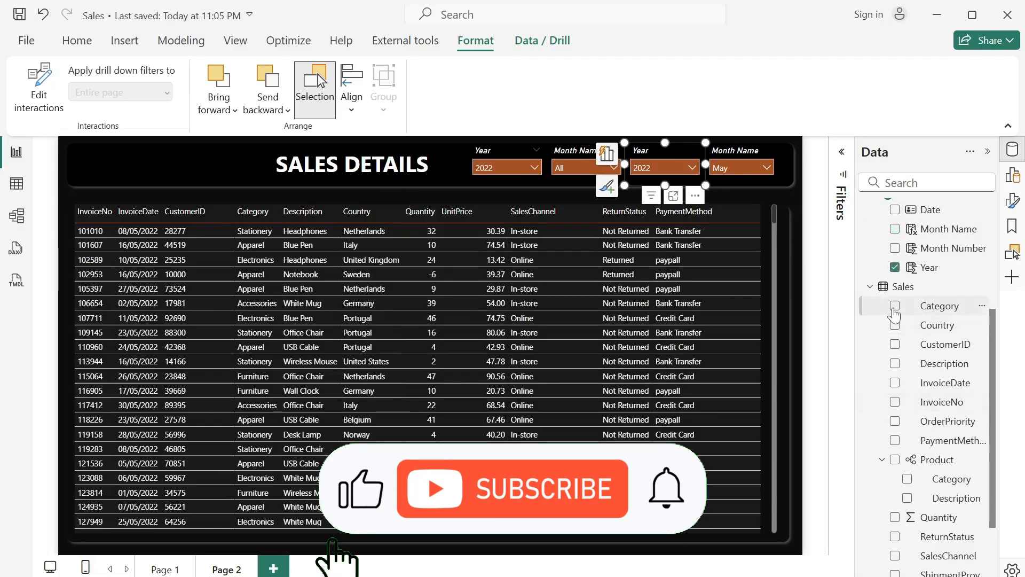
click(894, 307)
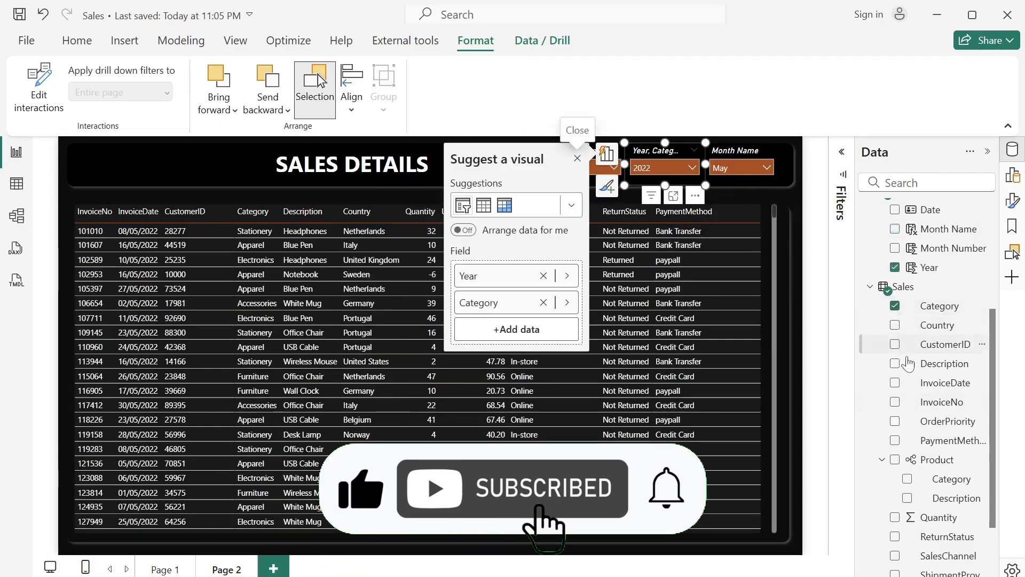
click(895, 267)
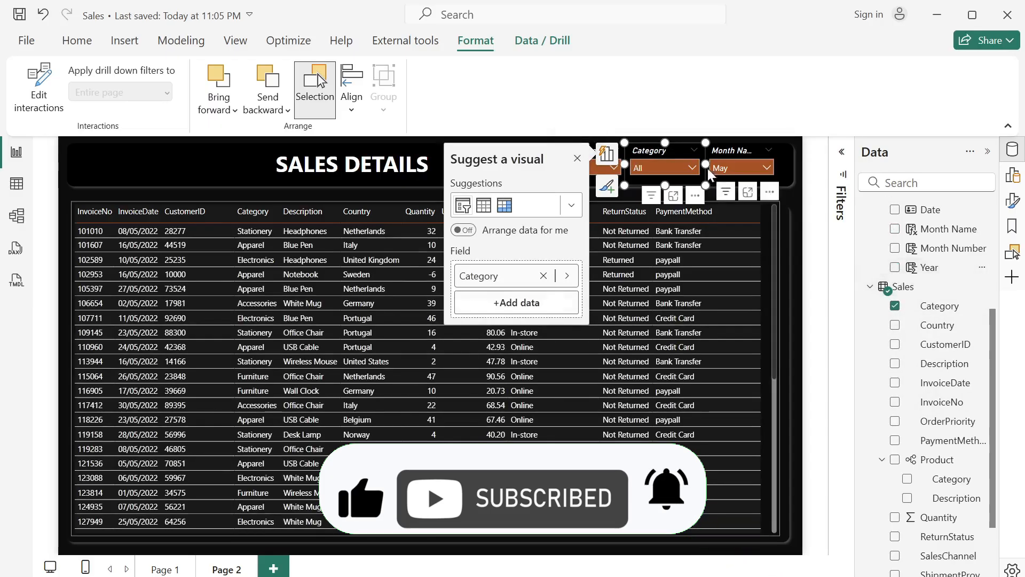
- Replace the Month Name field with the Sales table's SalesChannel in the fourth header slicer
click(733, 153)
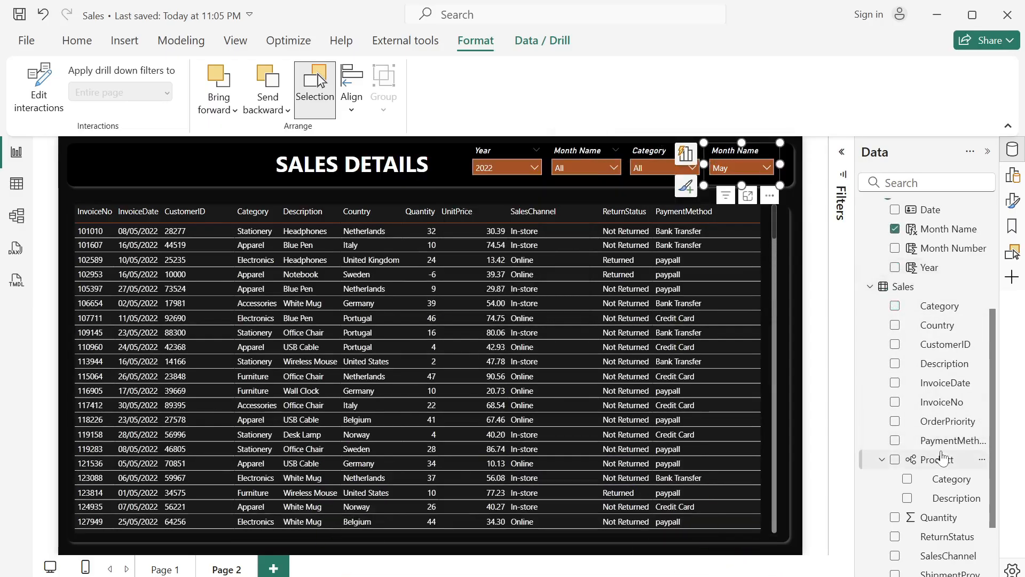
scroll(942, 458, down, 1)
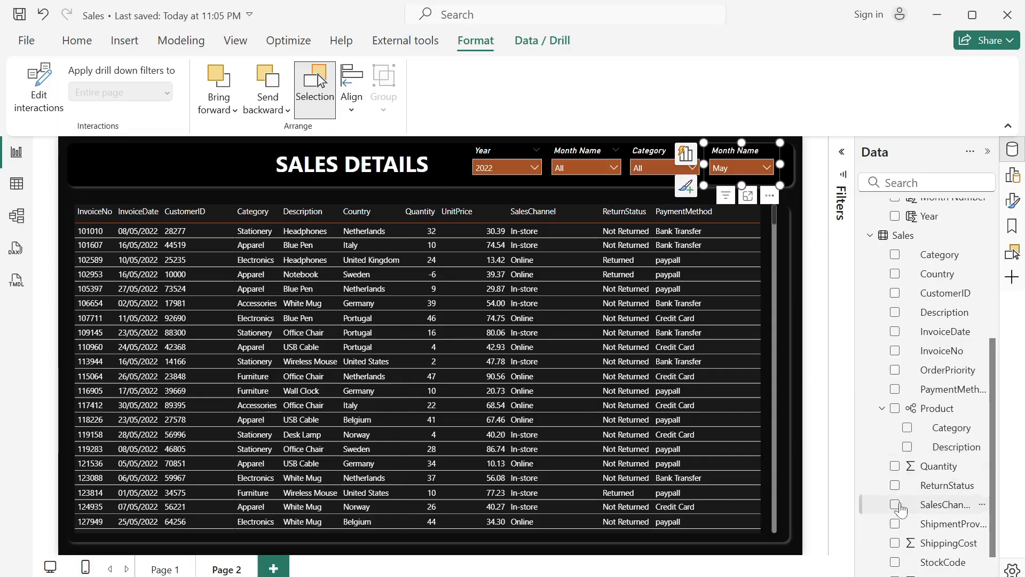
click(896, 505)
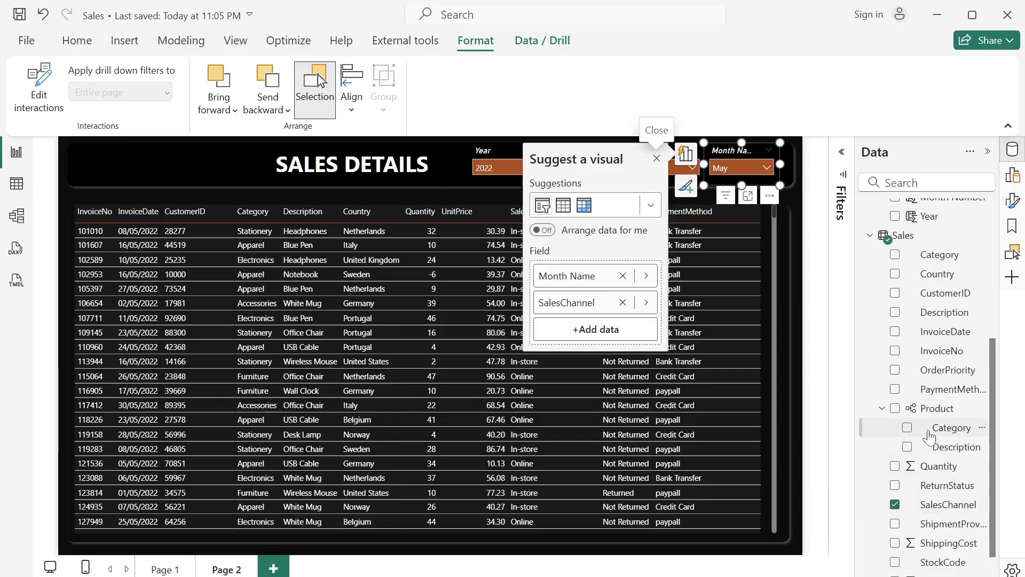
scroll(919, 427, up, 3)
scroll(929, 437, up, 1)
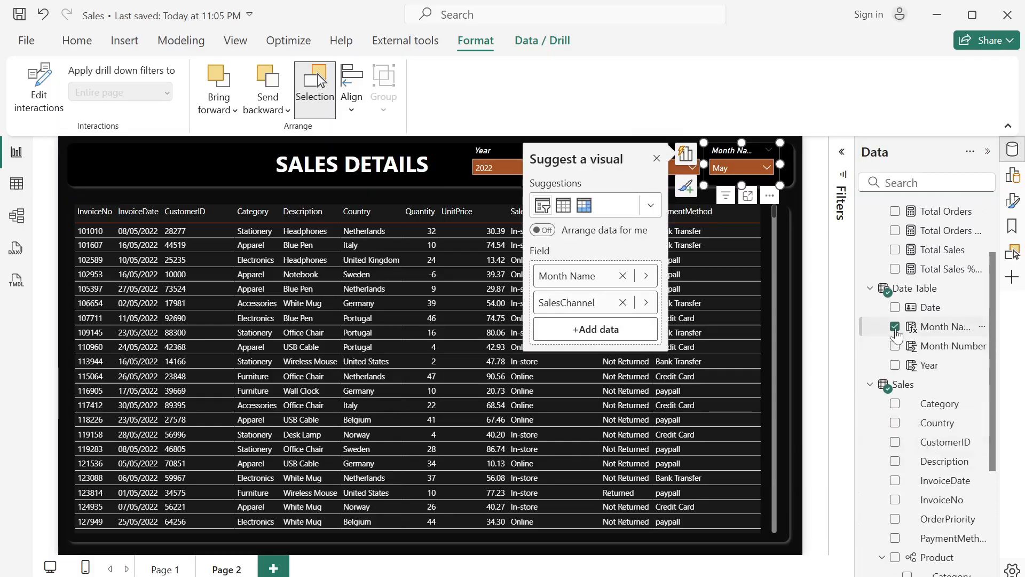
click(895, 326)
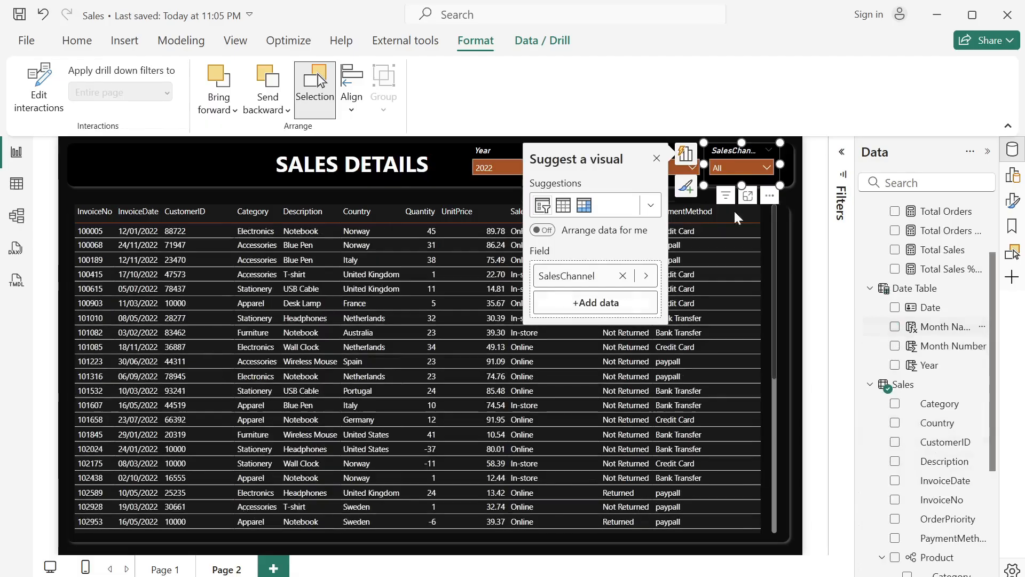
click(656, 160)
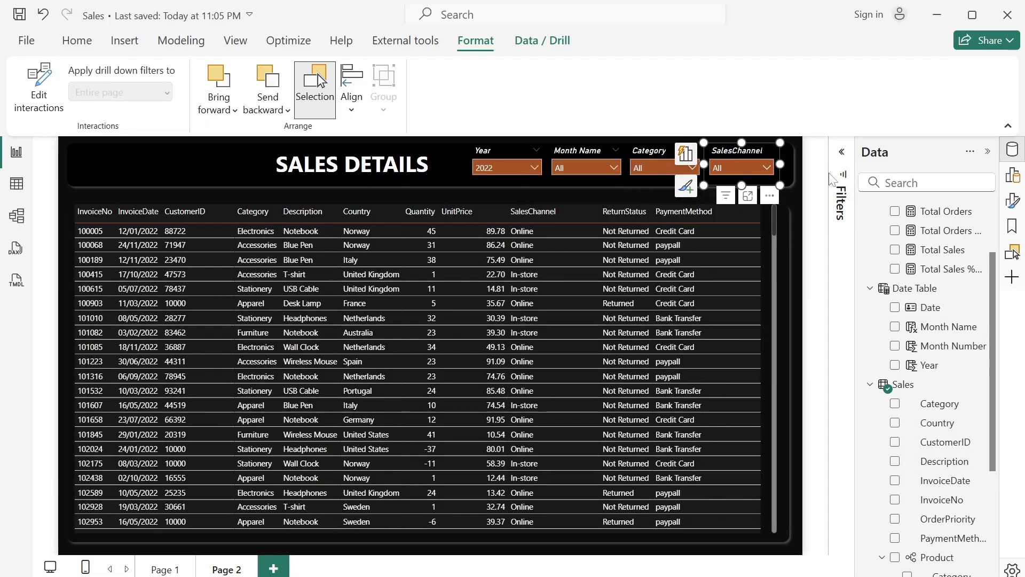
- Set the page type of Page 2 to Drillthrough
click(807, 193)
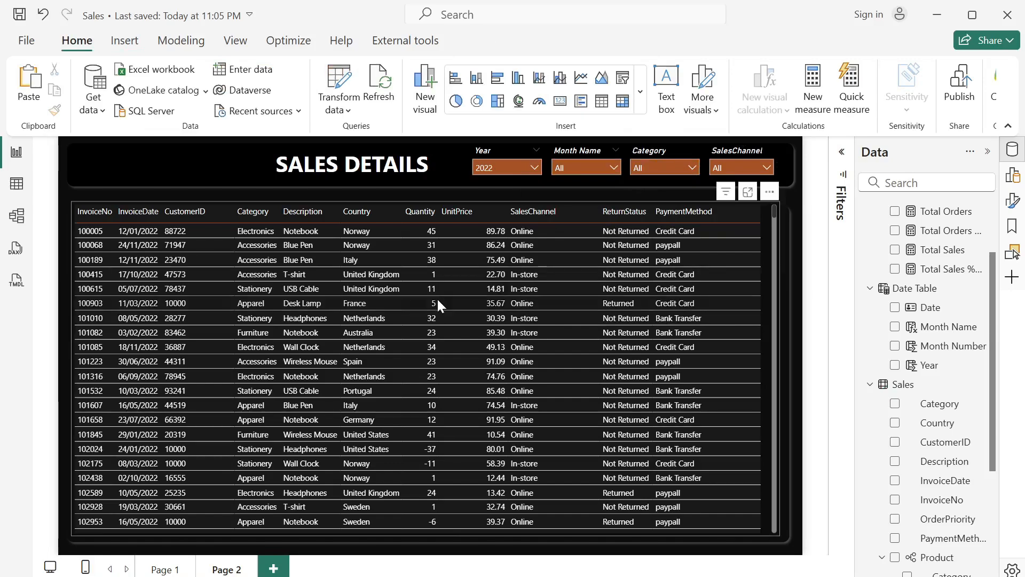
click(1011, 202)
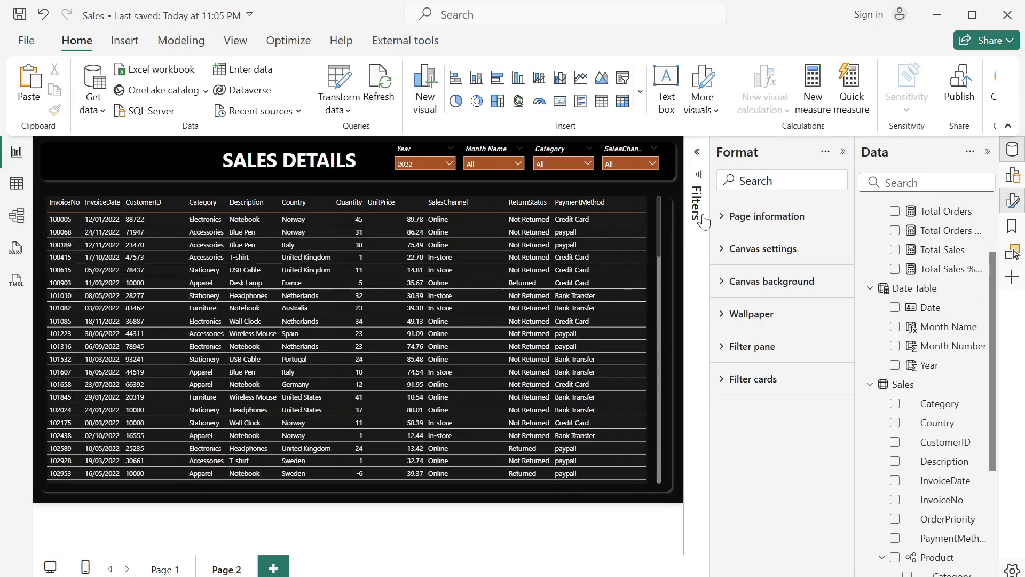
click(724, 223)
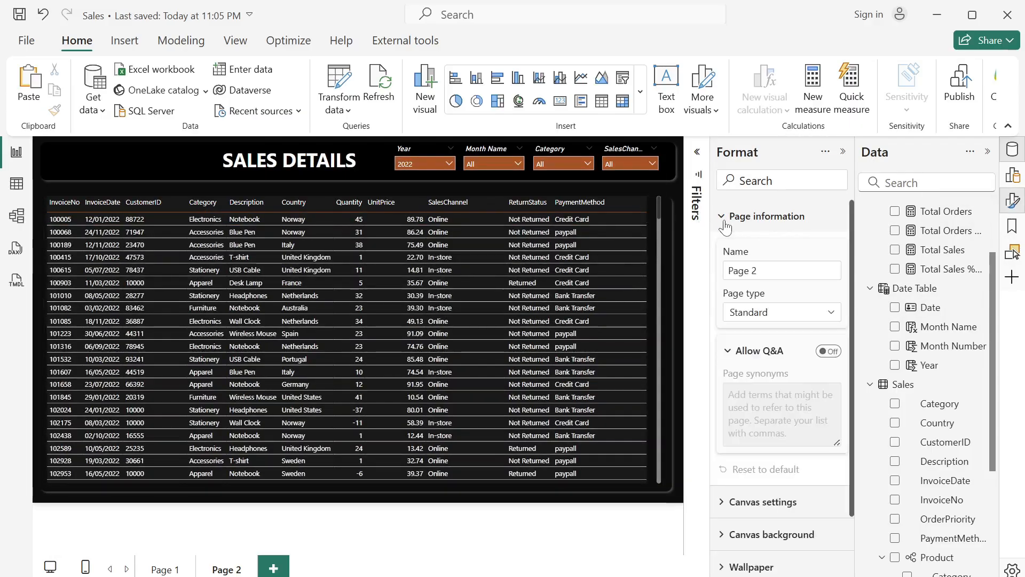
click(816, 320)
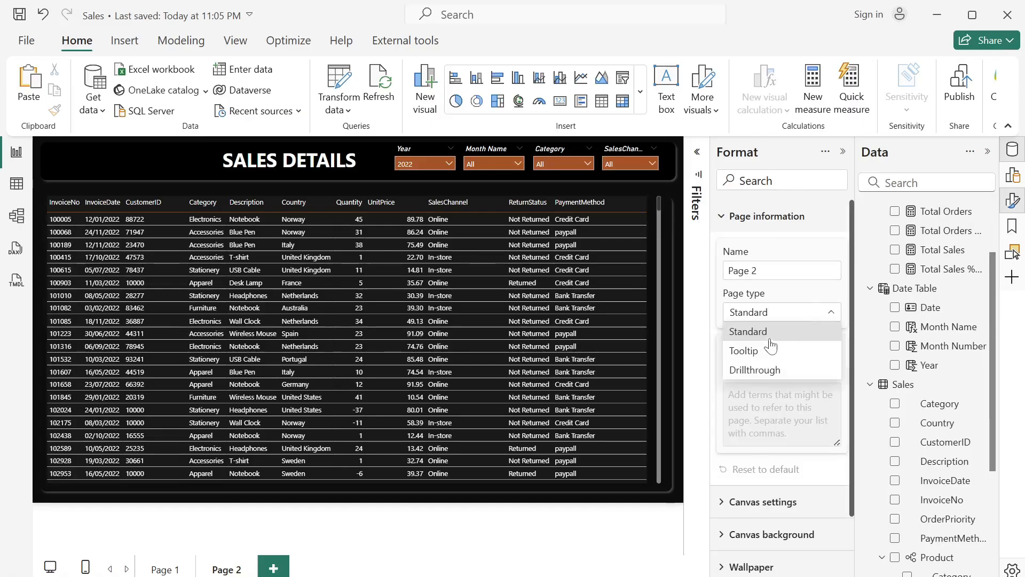
click(775, 370)
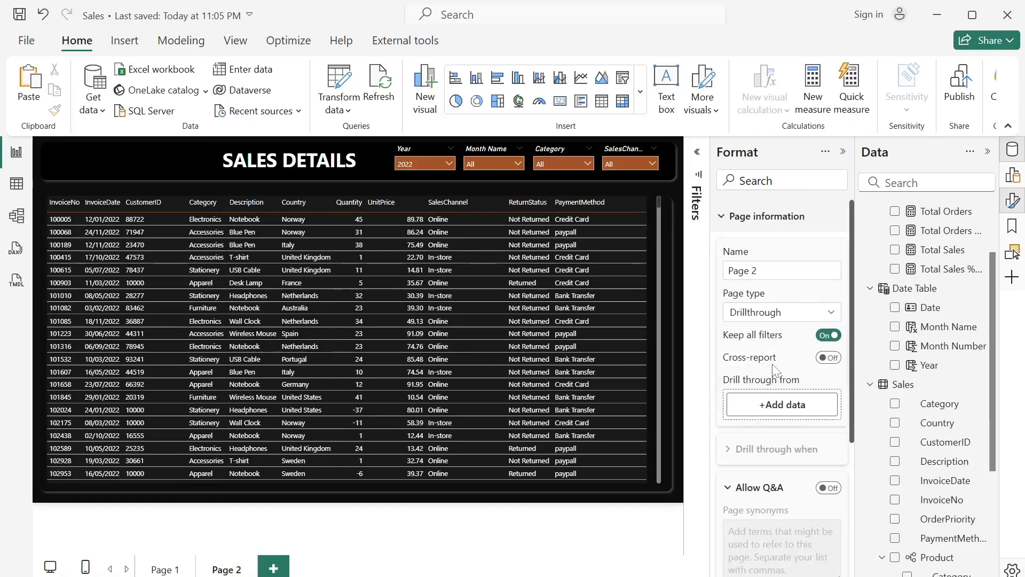
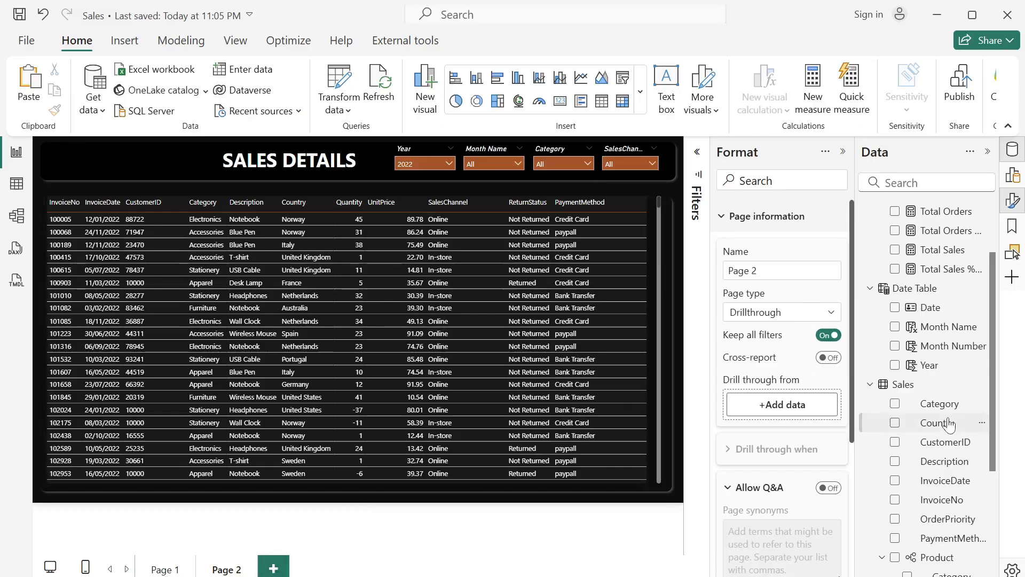
- Add Category, Description, Country, SalesChannel and ReturnStatus from the Sales table as drill-through fields for the page
drag(941, 404, 792, 403)
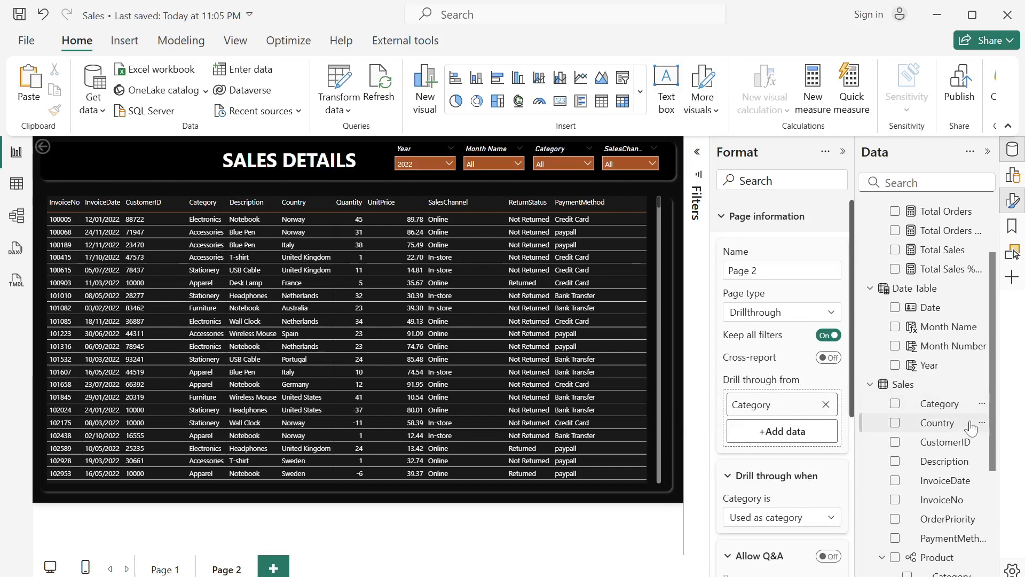
scroll(971, 427, down, 3)
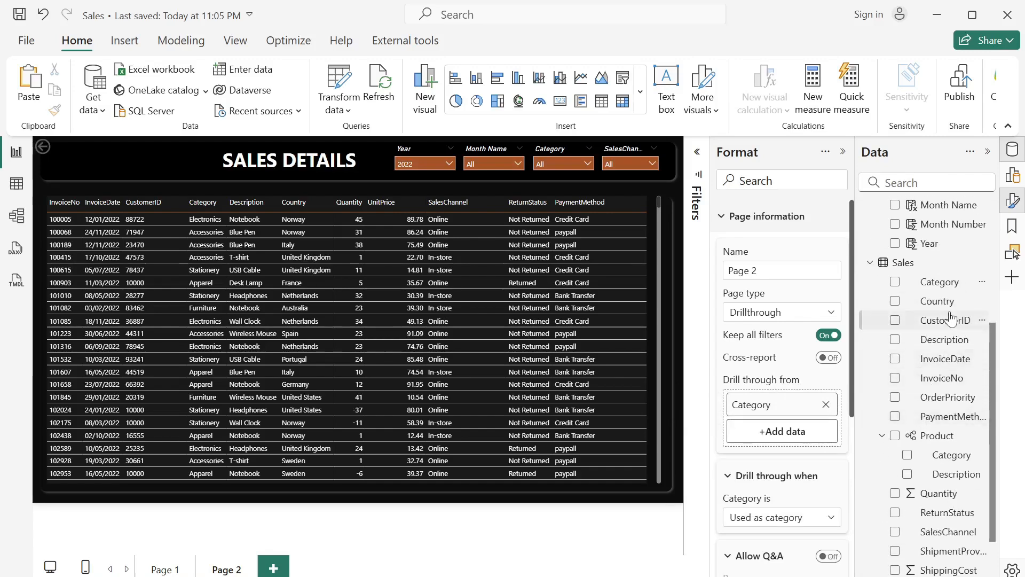
drag(930, 347, 784, 430)
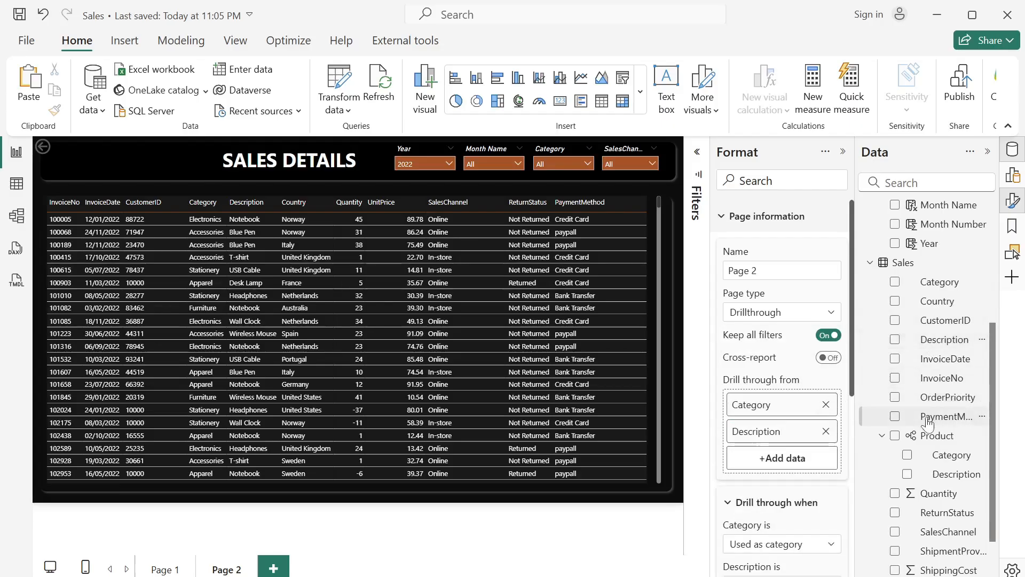
scroll(944, 421, down, 3)
scroll(943, 419, up, 1)
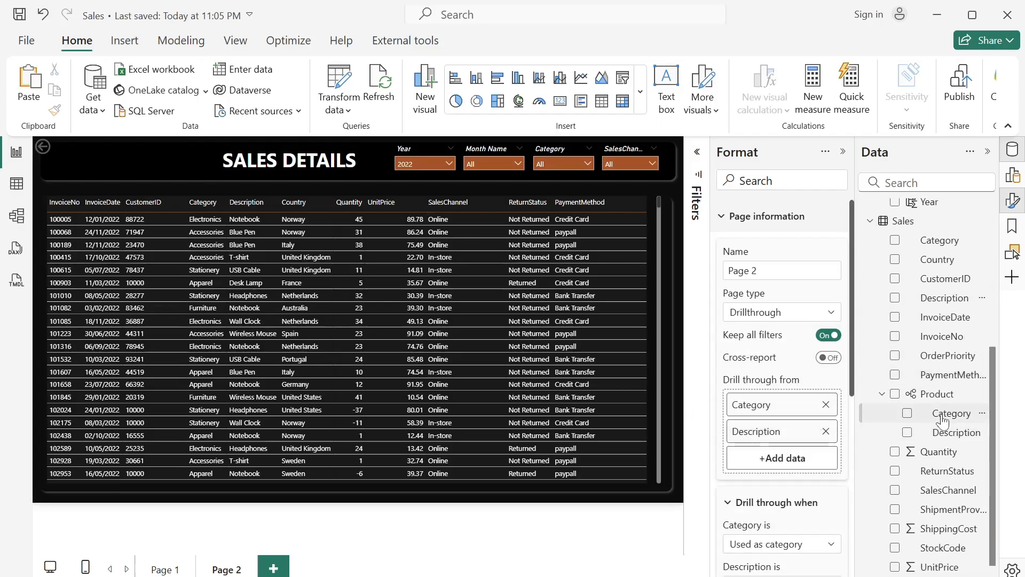
drag(945, 272, 781, 460)
scroll(954, 515, down, 1)
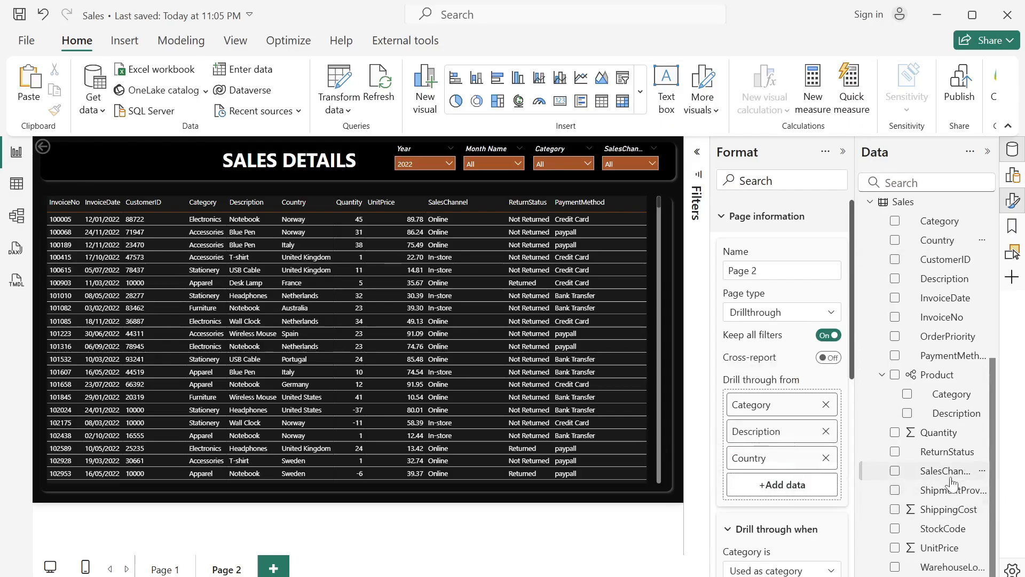
drag(912, 480, 784, 484)
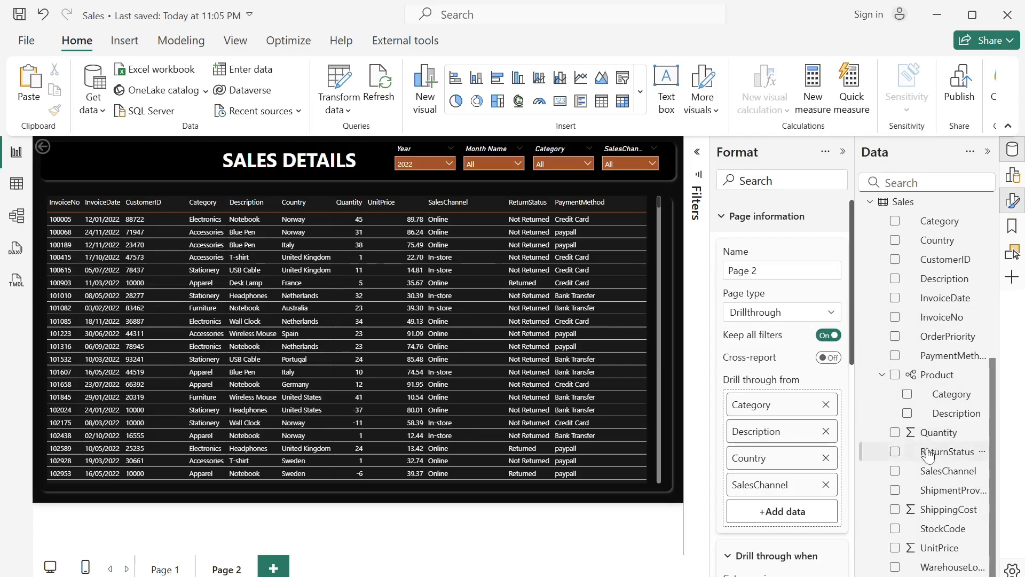
drag(929, 454, 765, 514)
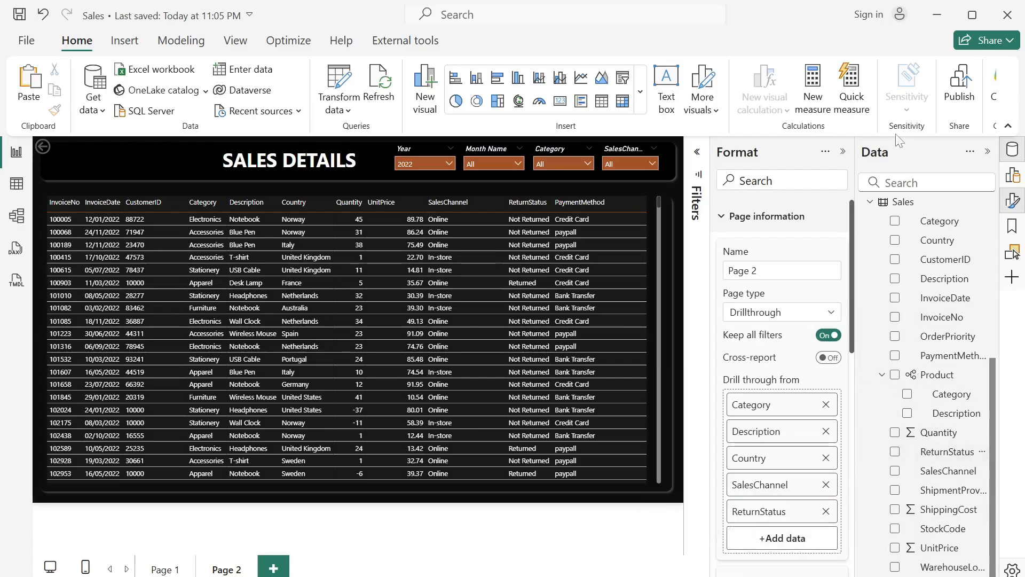
click(984, 150)
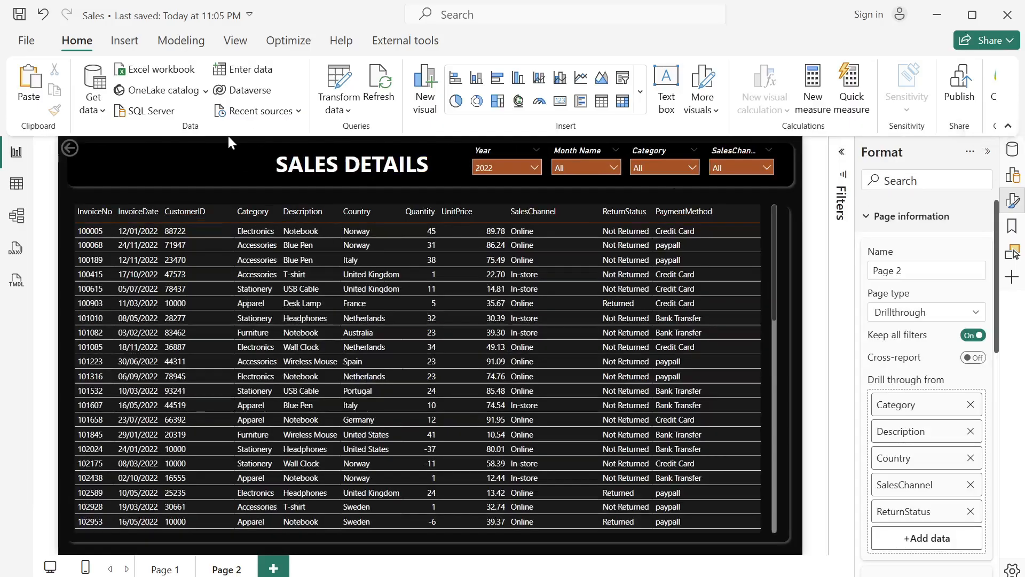
- Move the back button slightly inward within the title banner and give it a white border
drag(90, 155, 109, 167)
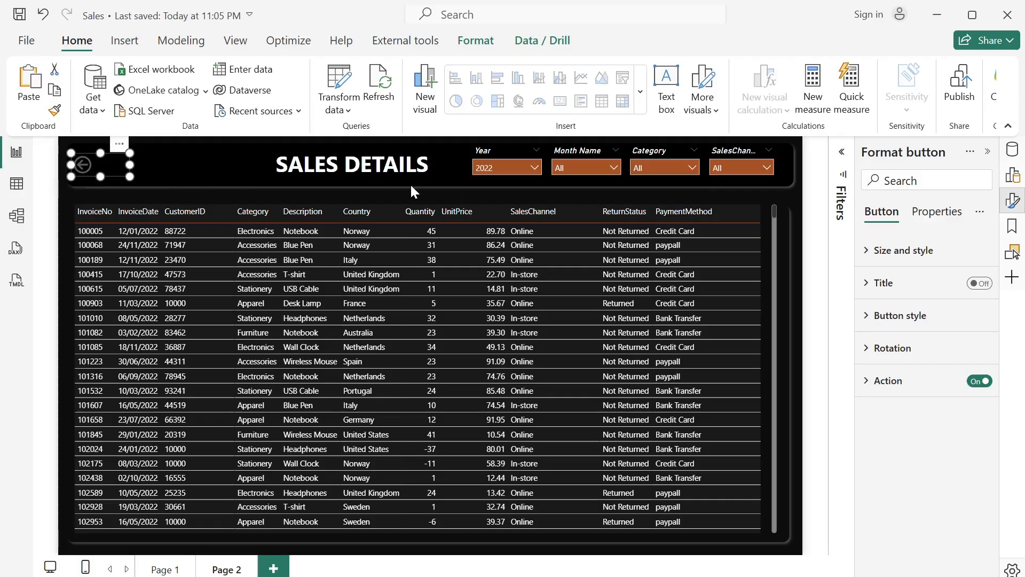
click(869, 393)
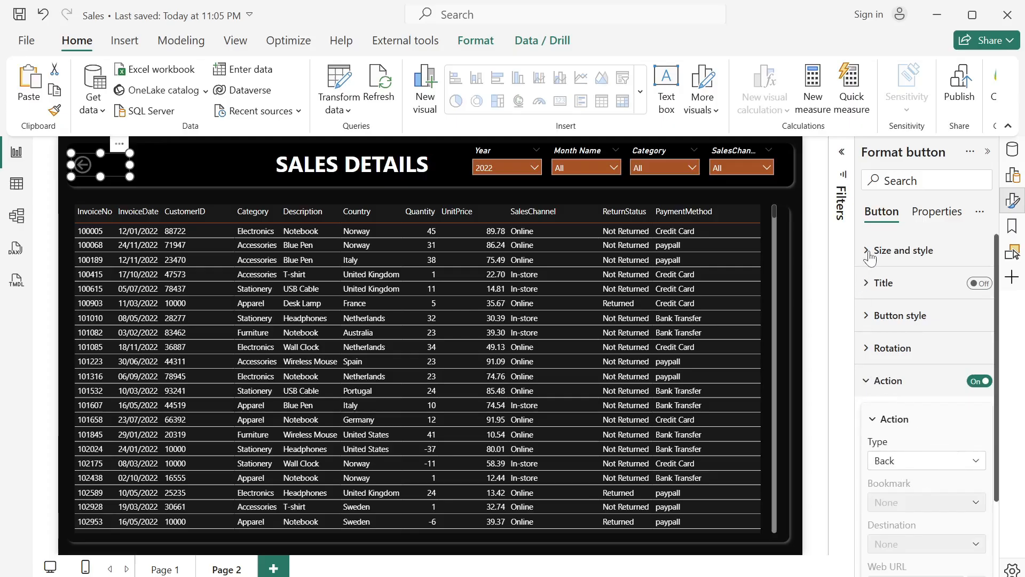
click(866, 320)
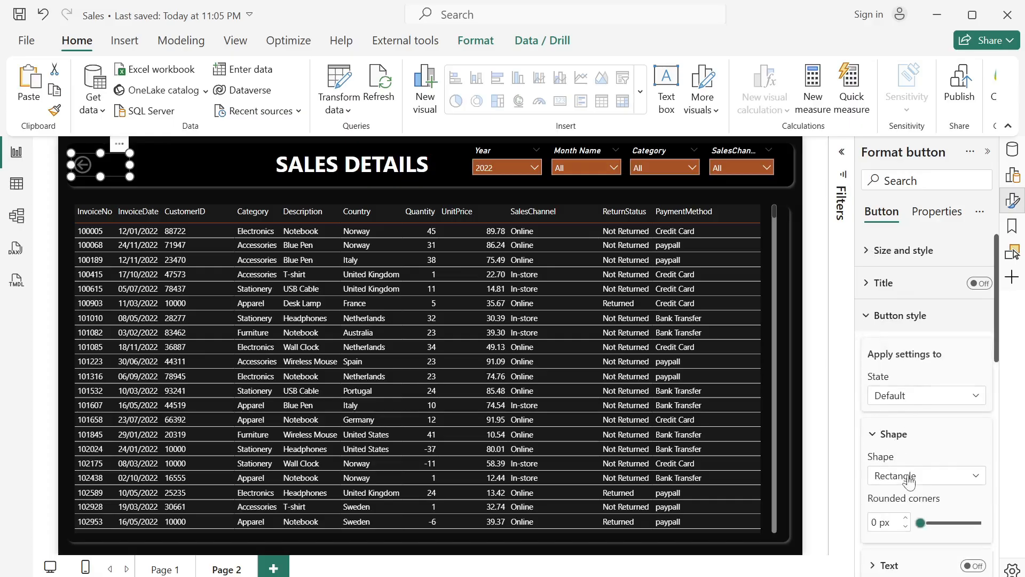
scroll(894, 435, down, 3)
scroll(894, 437, up, 3)
scroll(895, 441, down, 4)
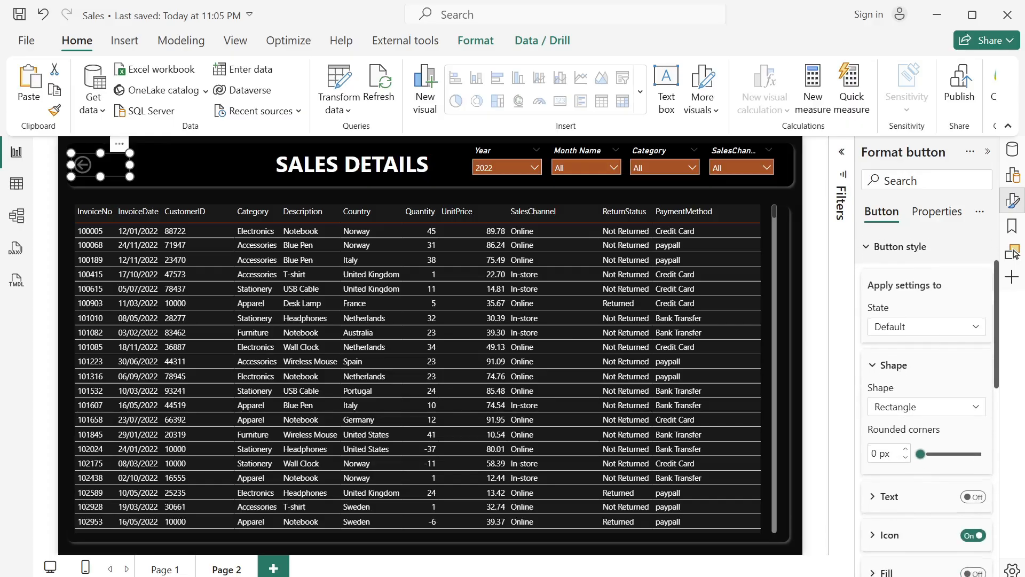
scroll(896, 435, down, 1)
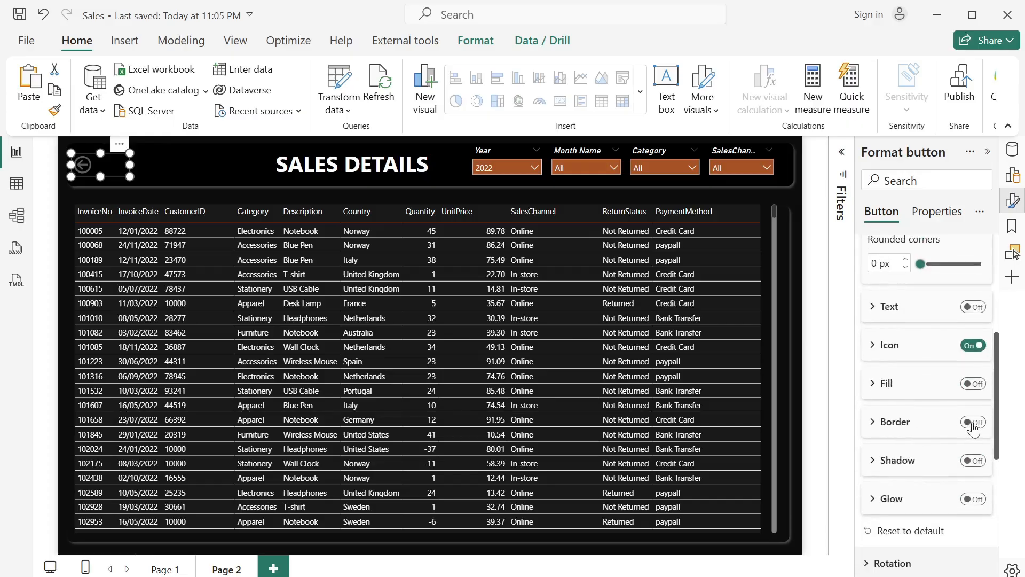
click(973, 422)
click(881, 423)
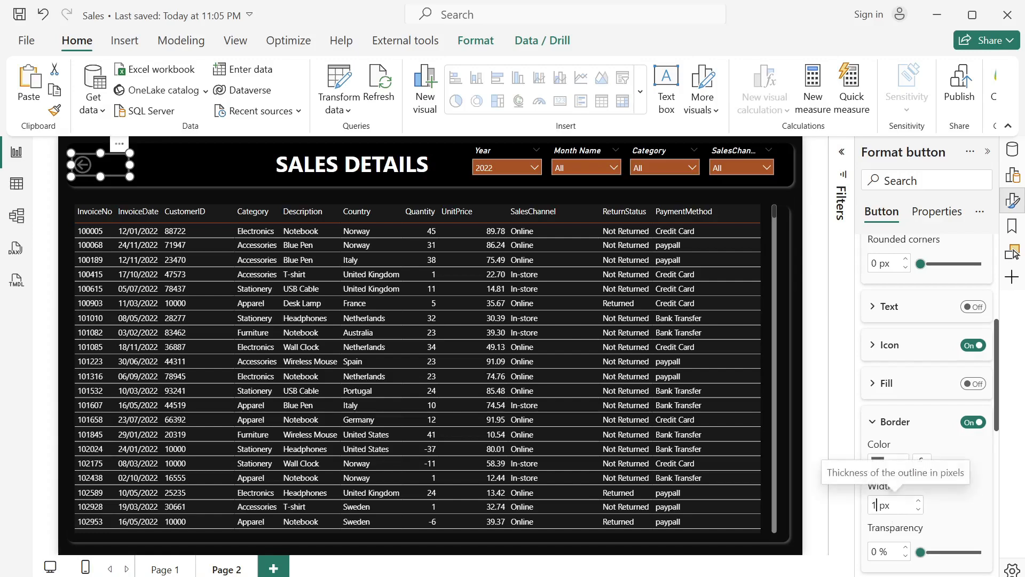
click(891, 505)
click(976, 507)
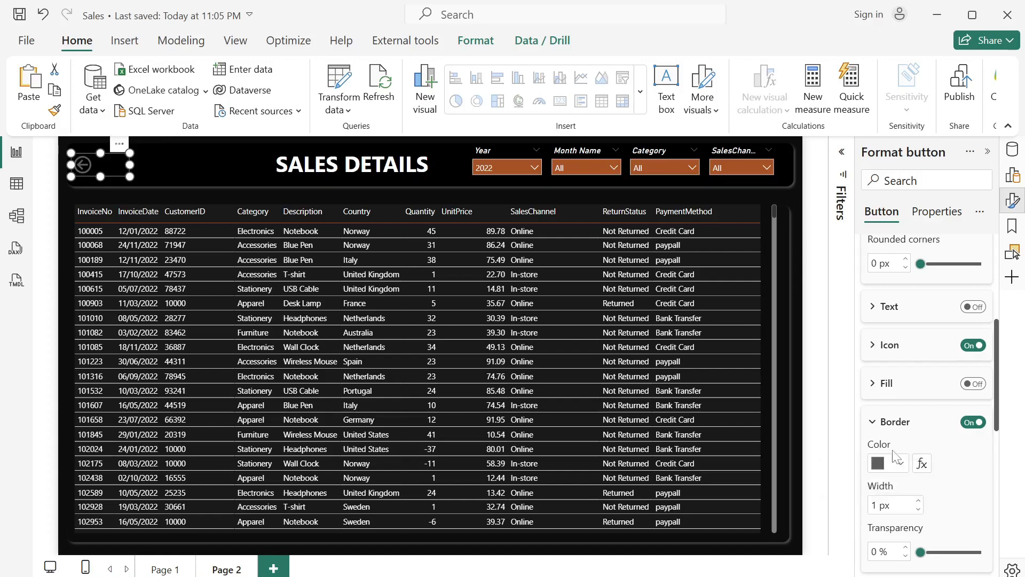
click(897, 466)
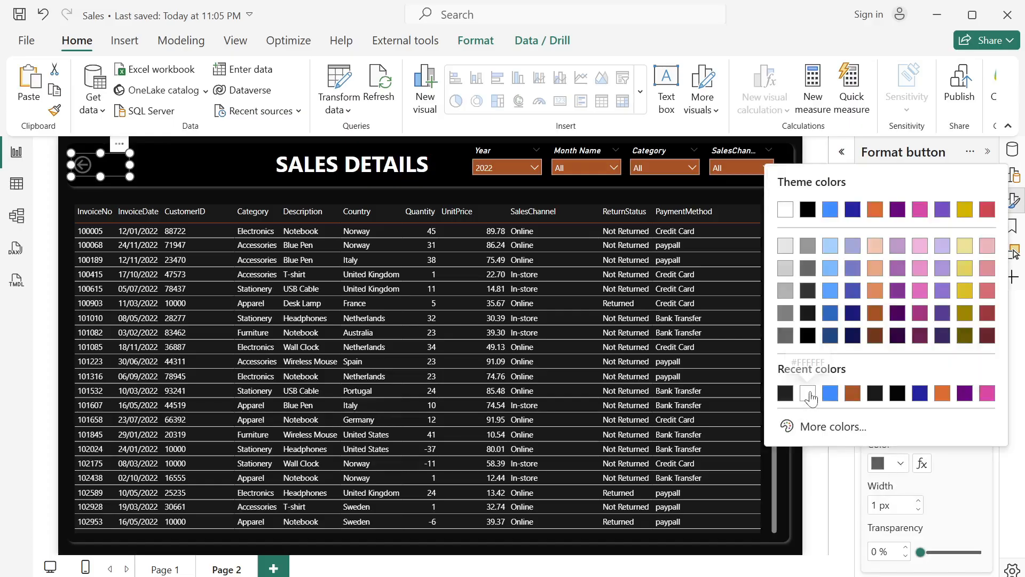
click(813, 398)
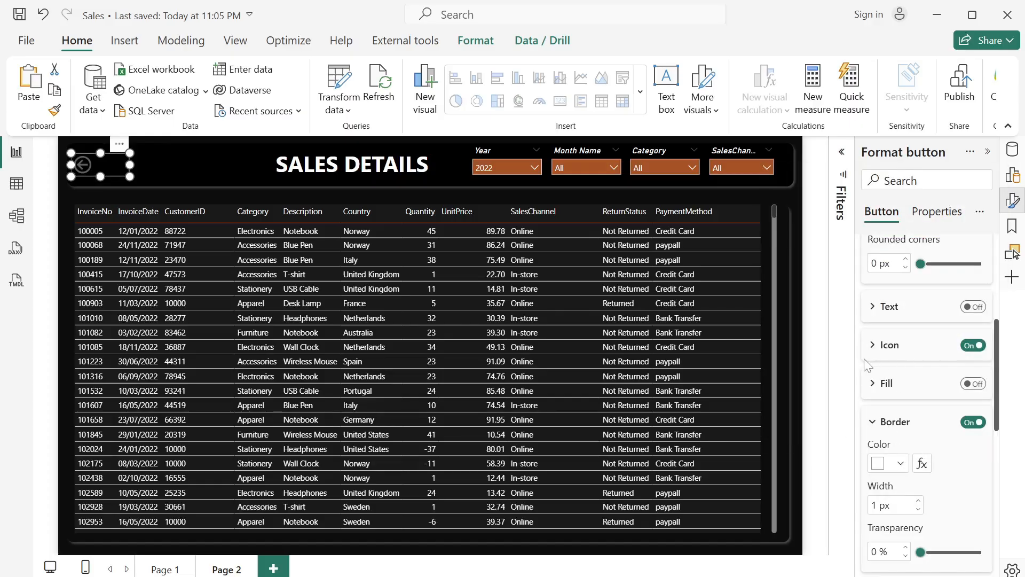
- Set the line color of the back button's arrow icon to white
click(870, 346)
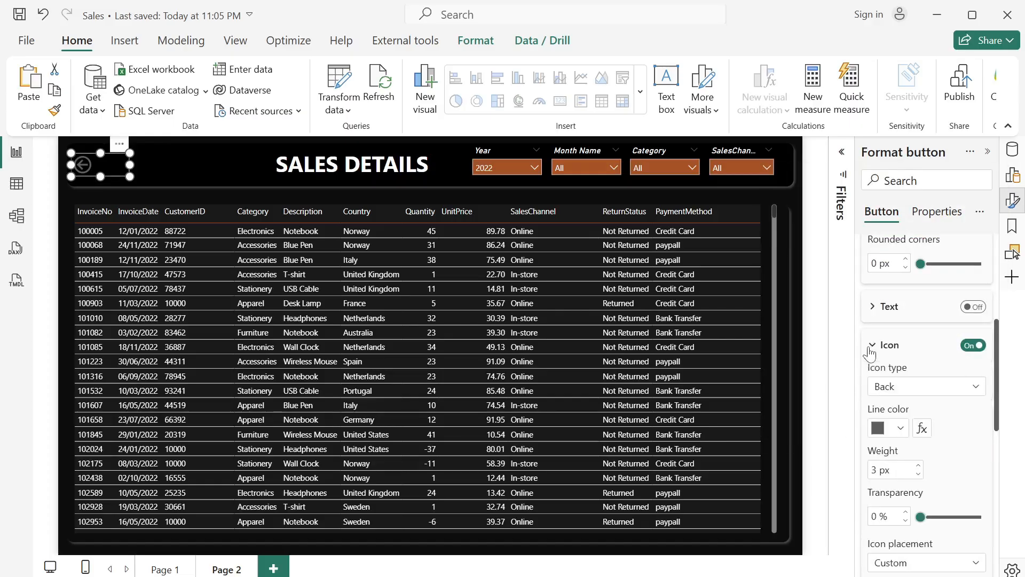
click(902, 429)
click(788, 357)
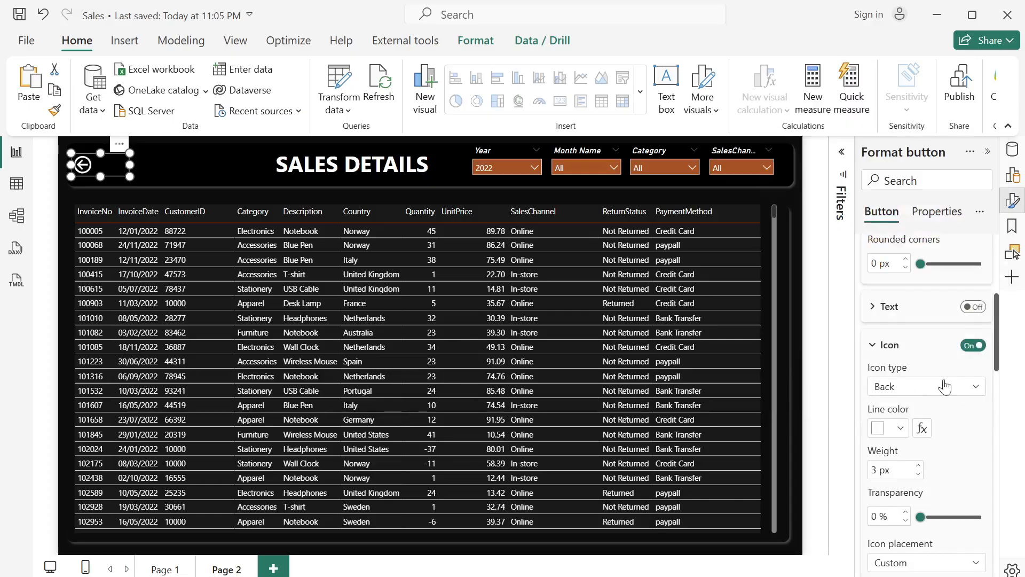
- Turn on text for the back button and label it "Go Back to Overview"
scroll(944, 385, up, 1)
click(977, 348)
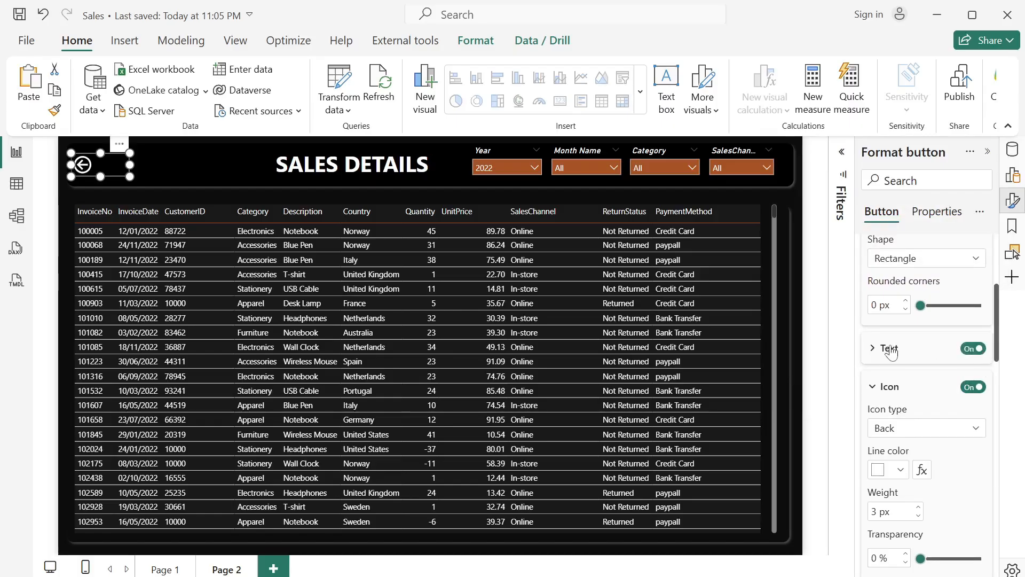
click(882, 347)
click(912, 389)
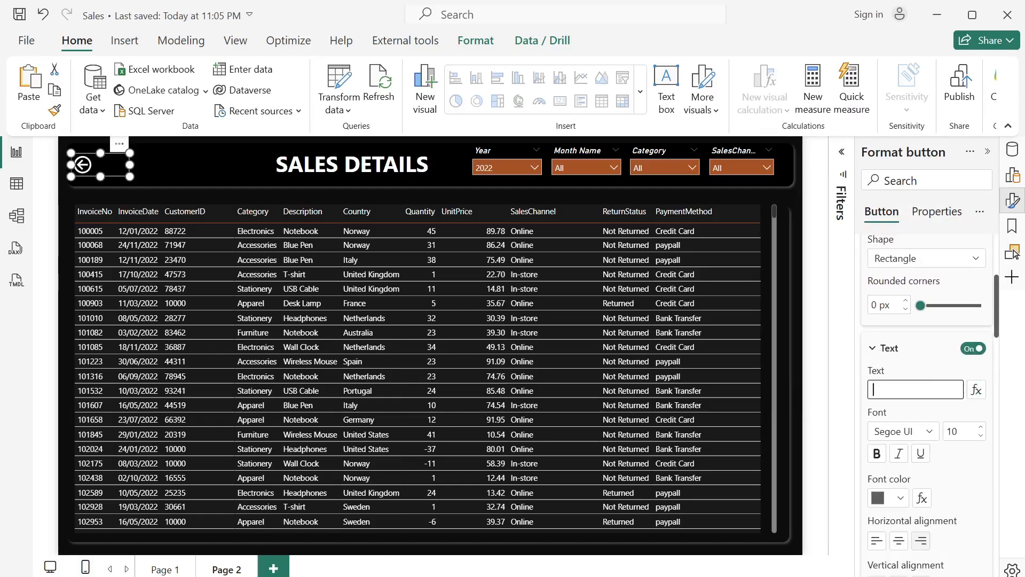
text(G)
text(o Back to O ve)
text(verv)
text(iew)
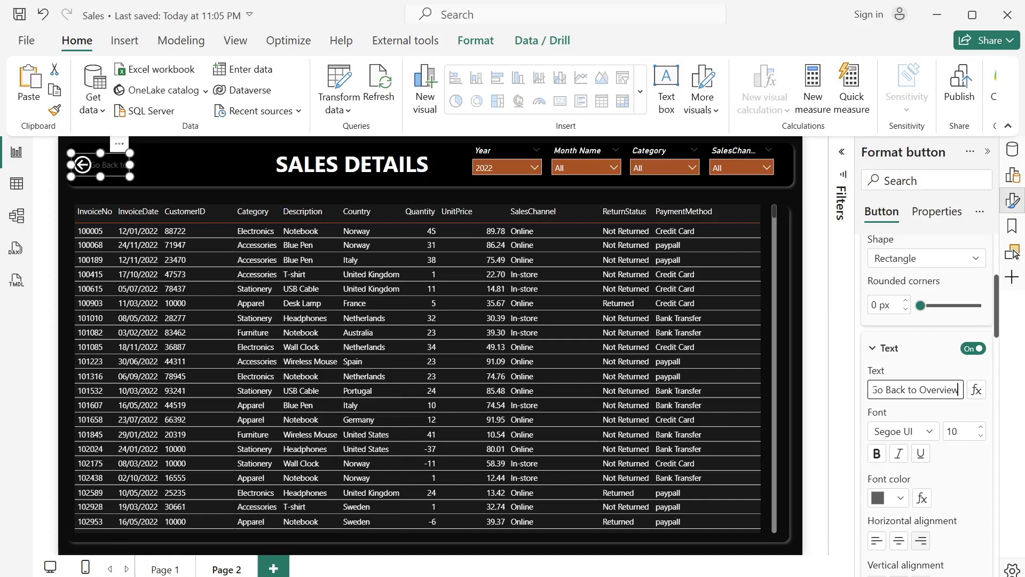
- Set the back button's font color to white and widen the button to fit its full label
click(898, 498)
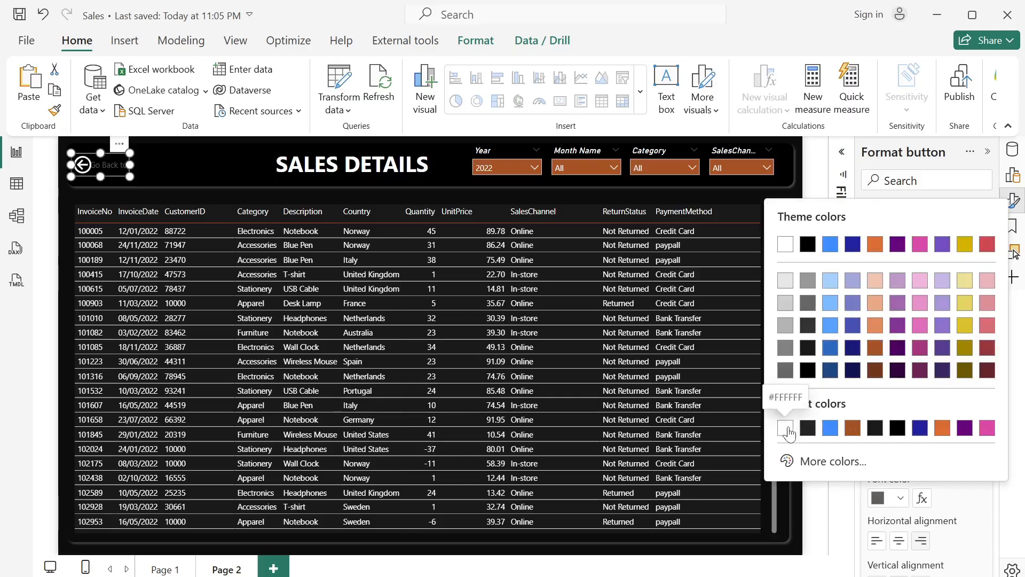
click(787, 429)
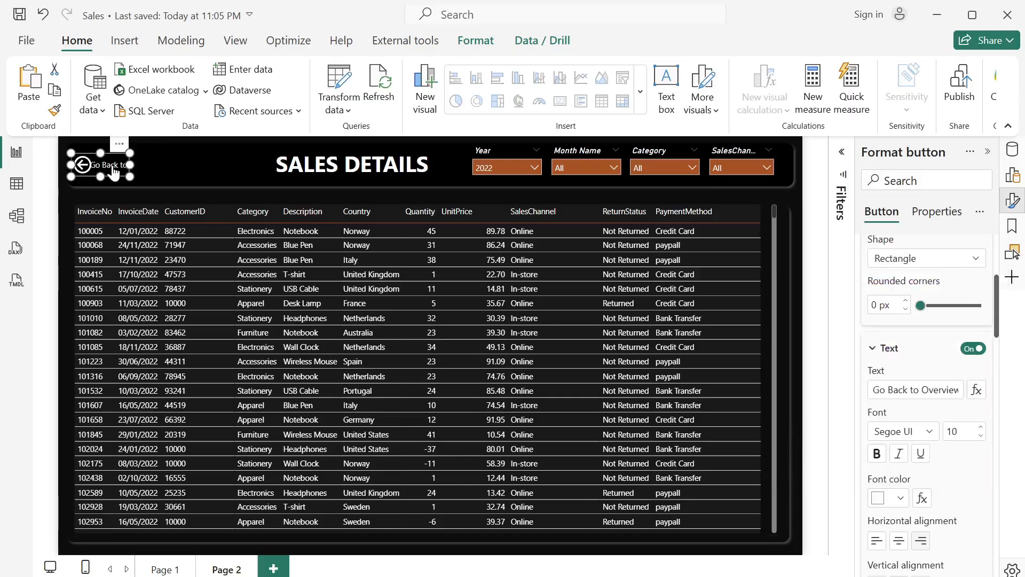
drag(130, 163, 170, 165)
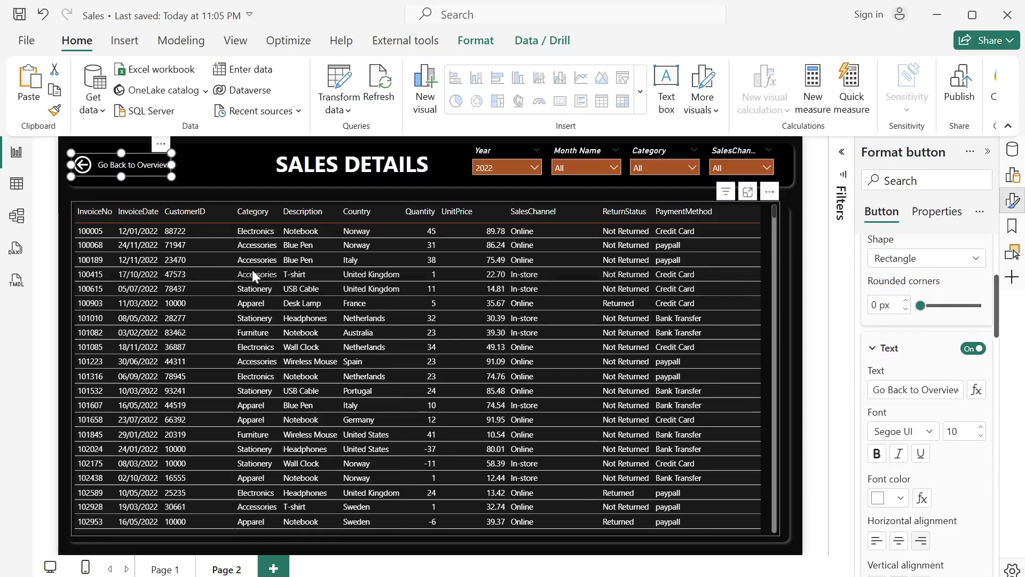
- Rename Page 2 as "Sales Details"
double_click(227, 569)
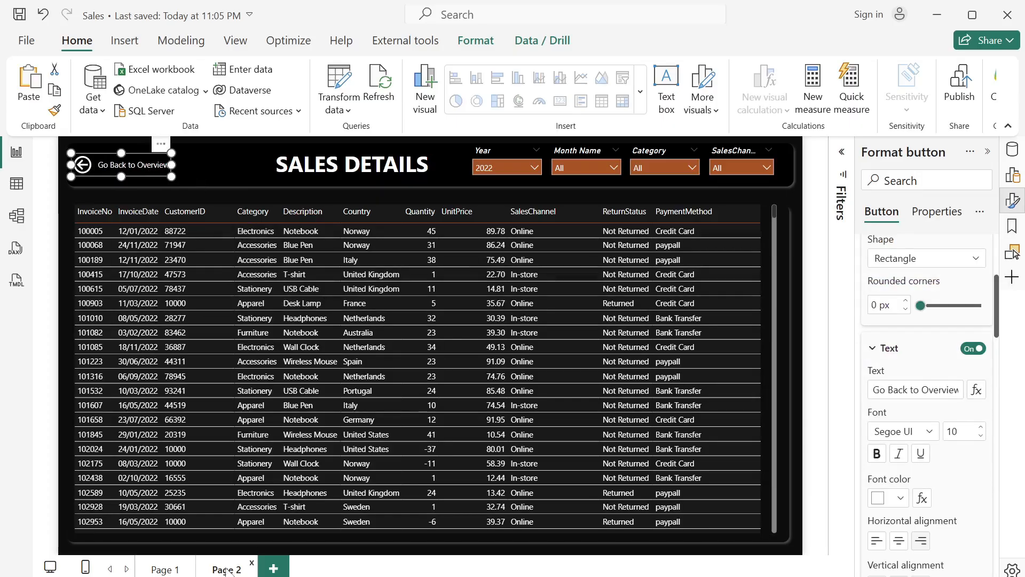
key(BackSpace)
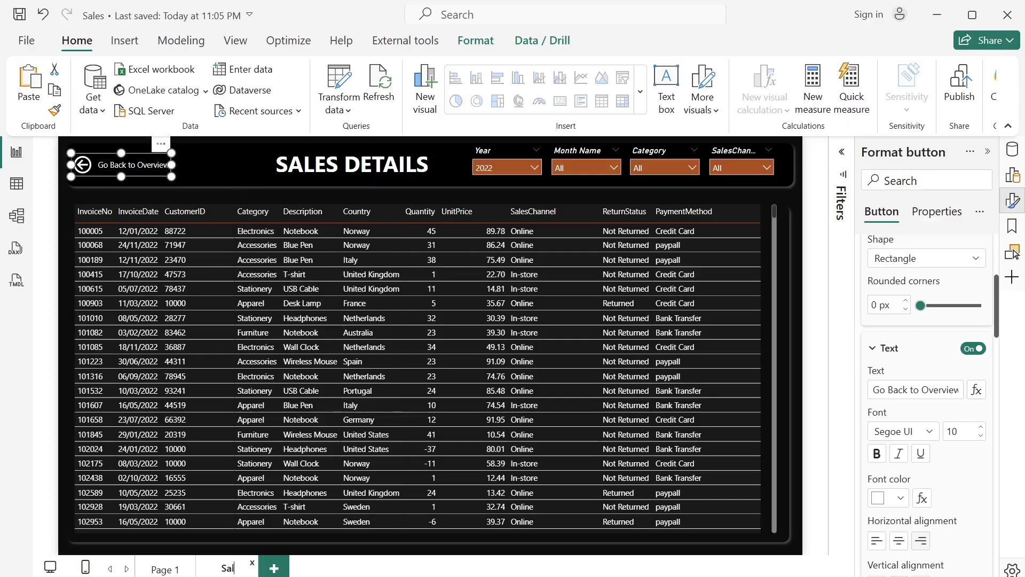
text(Sales)
key(BackSpace)
key(BackSpace)
key(BackSpace)
key(BackSpace)
key(BackSpace)
text(Details)
- Rename Page 1 as "Overview"
double_click(166, 570)
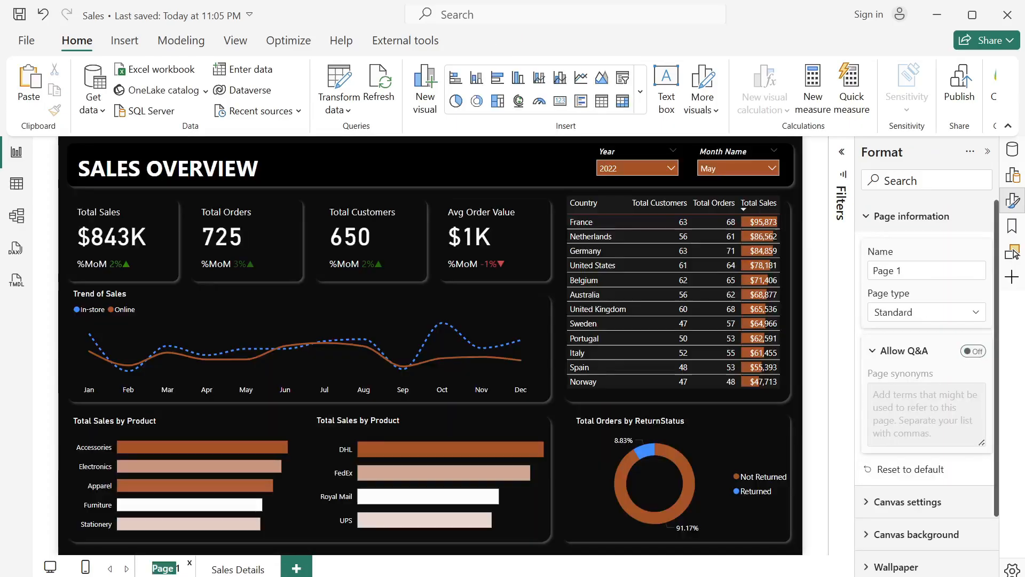
text(O)
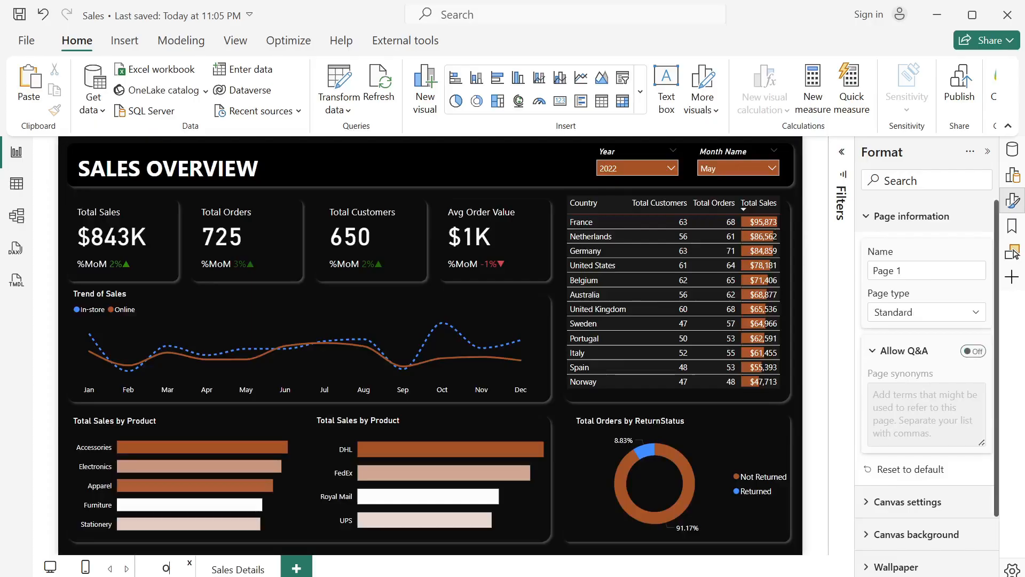
text(verv)
key(Return)
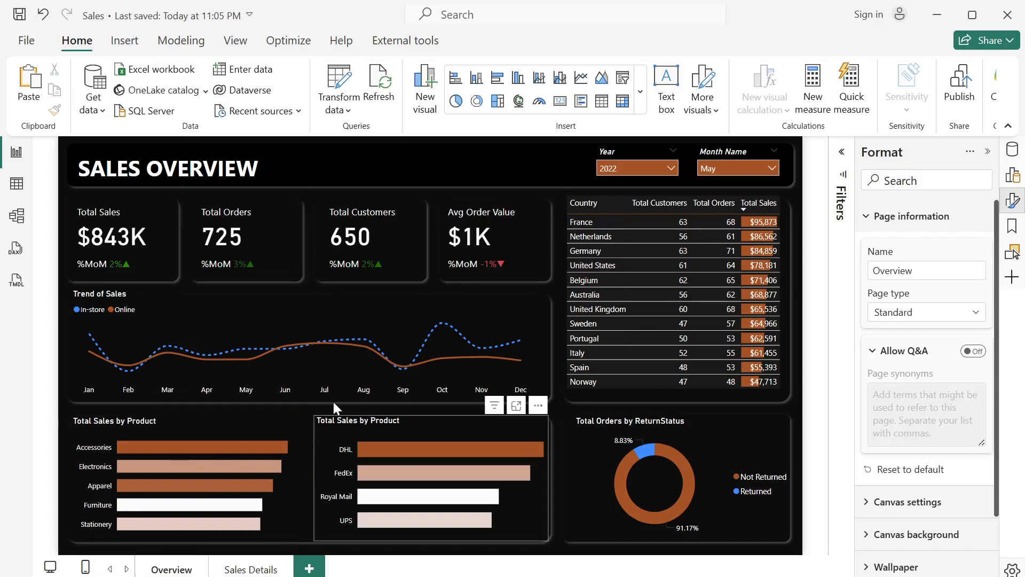
- Drill through from the Accessories bar of the category sales chart to the Sales Details page
mouse_move(211, 445)
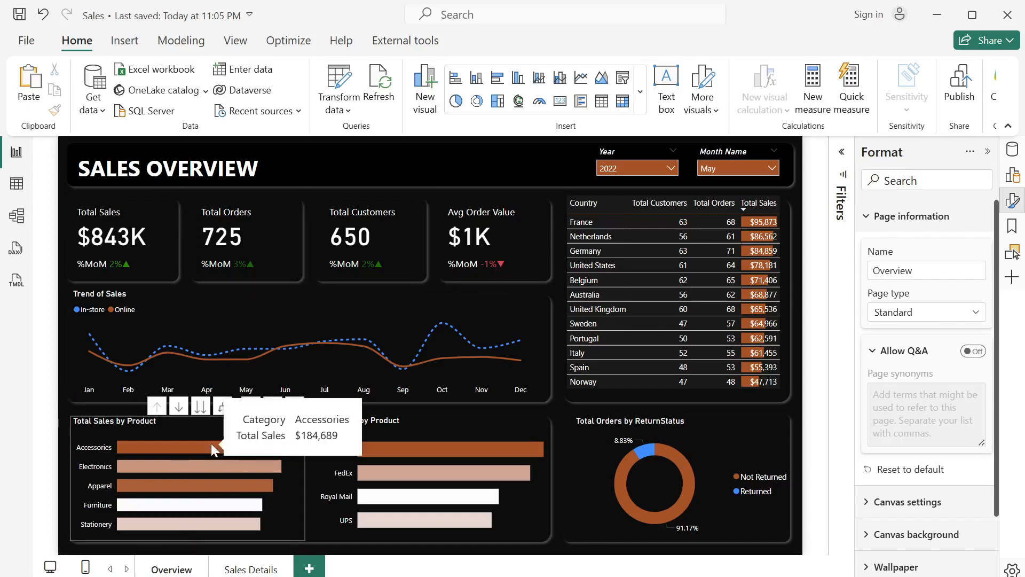
mouse_move(271, 441)
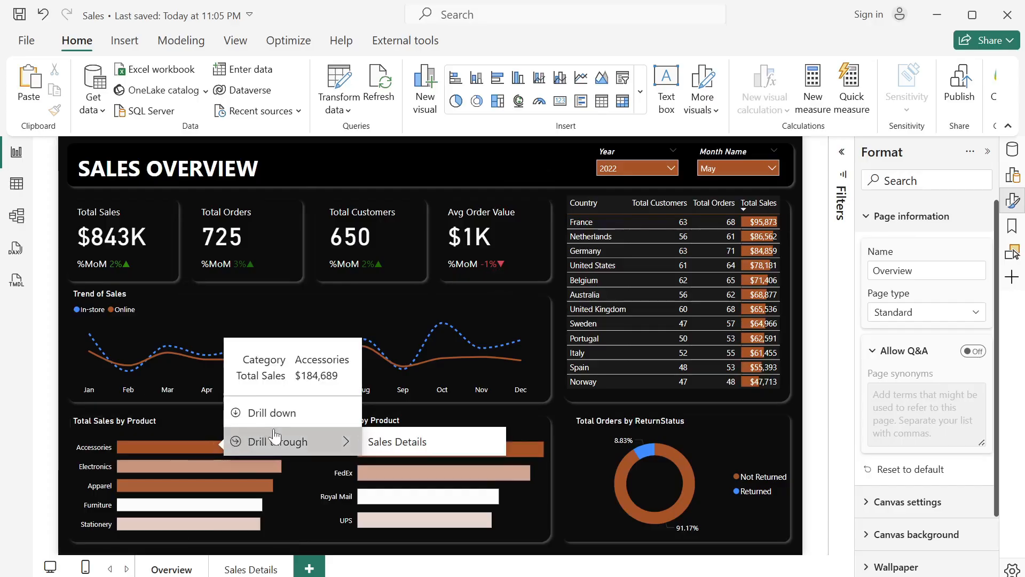
click(408, 444)
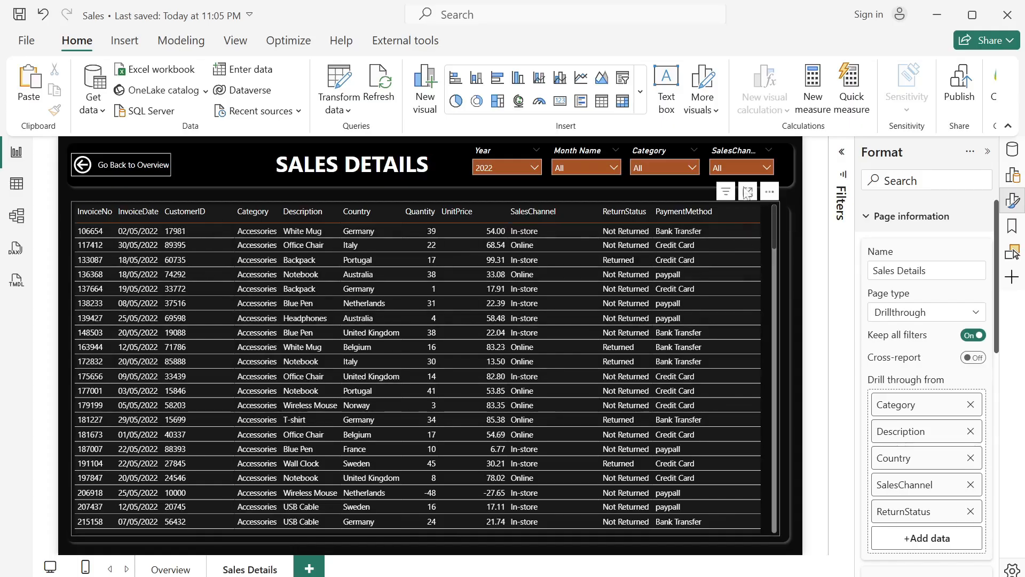
- Clear the Category filter on the Sales Details page and collapse the filter list again
click(844, 154)
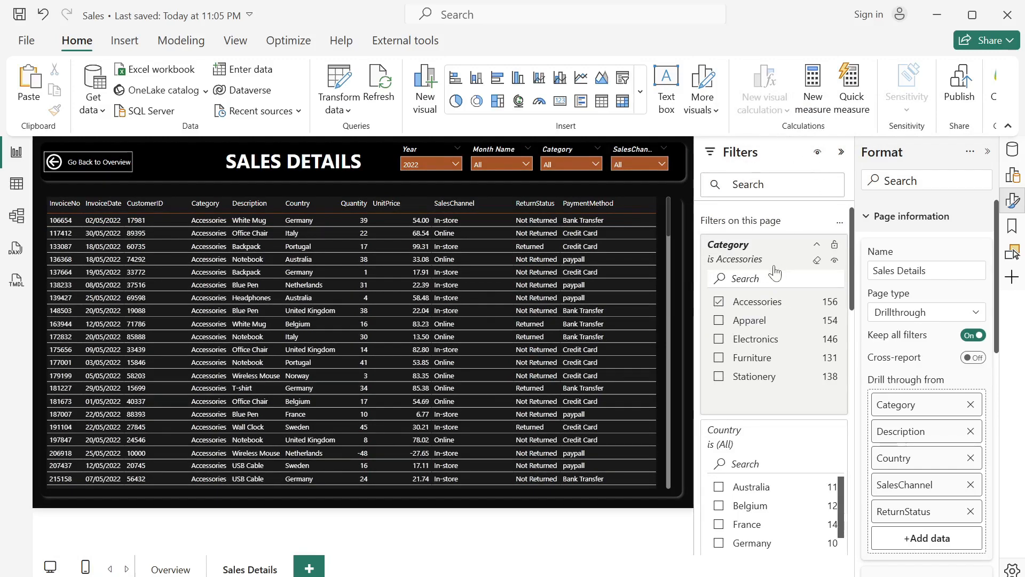
click(815, 260)
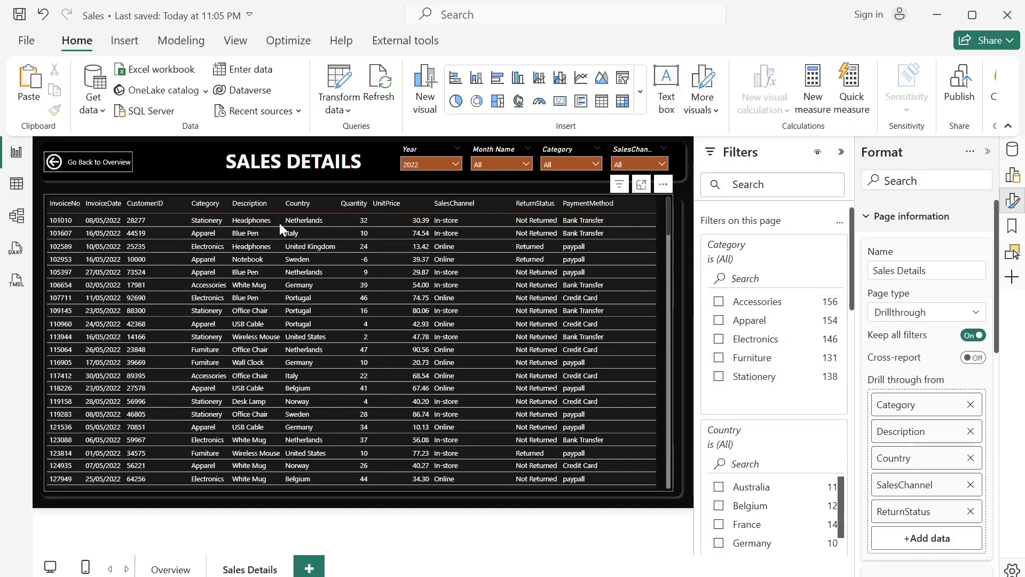
click(845, 153)
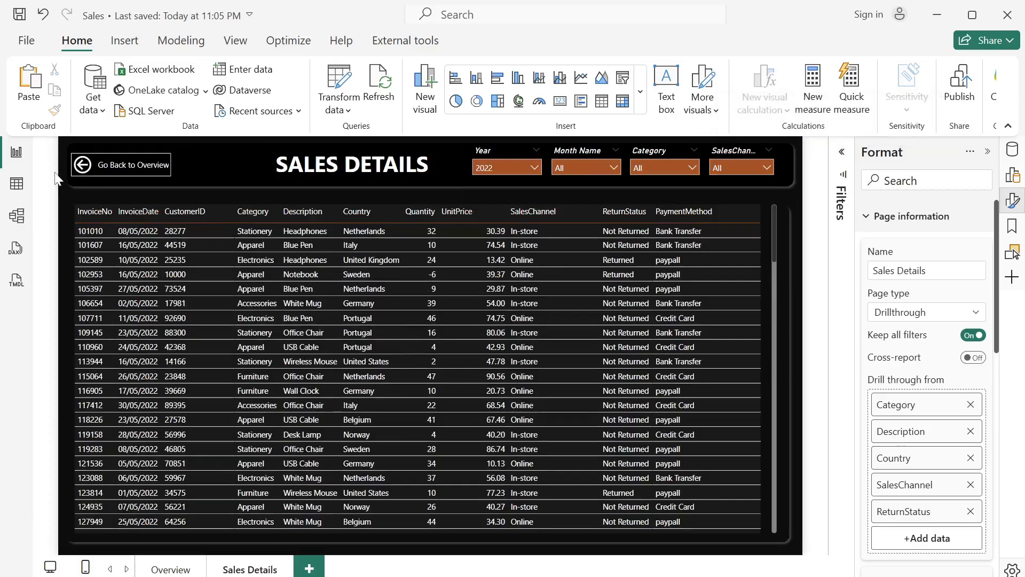
- Go back to the Overview page and hide the Sales Details page from the report's page navigation
ctrl+click(105, 168)
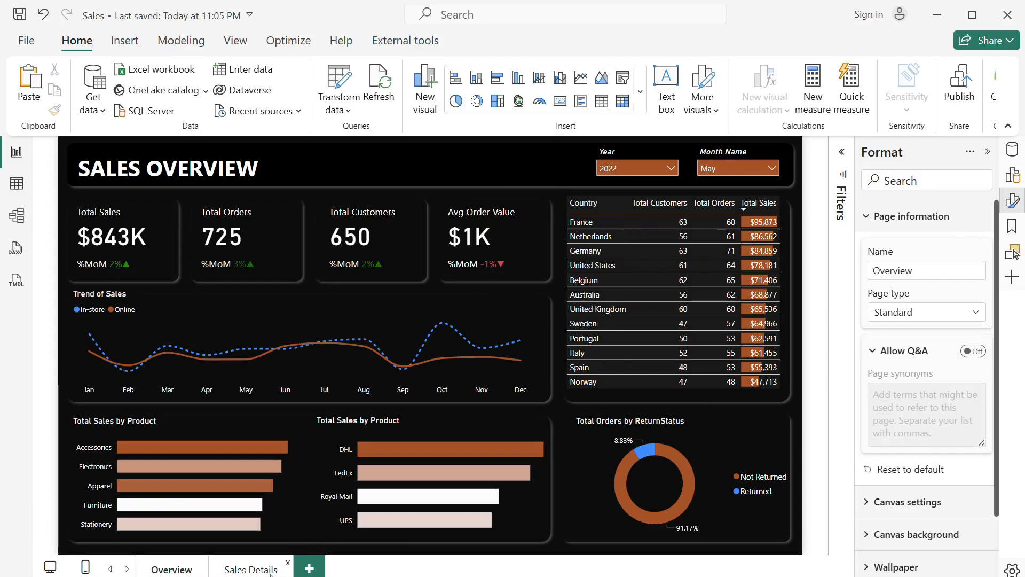
right_click(251, 573)
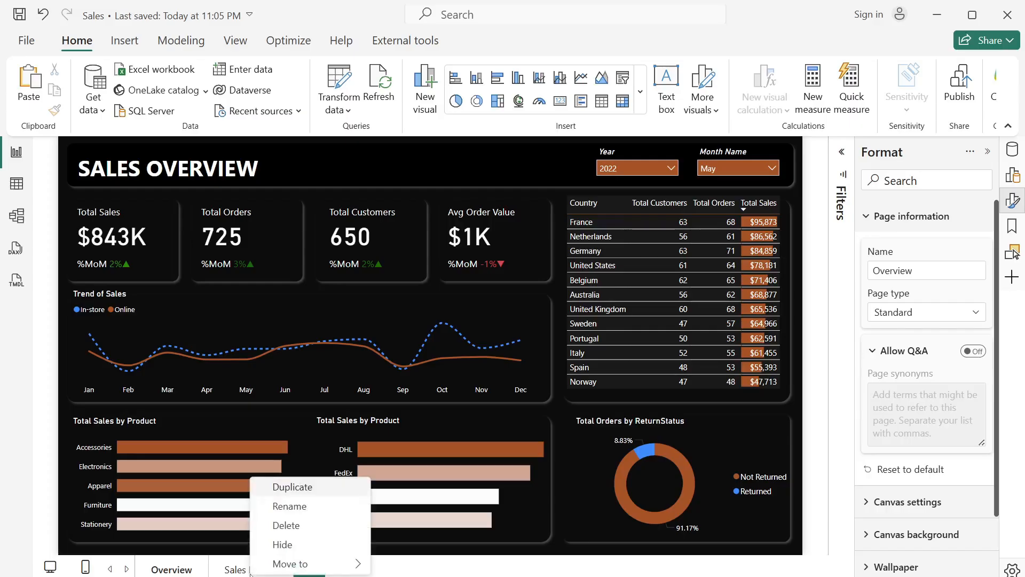
click(313, 553)
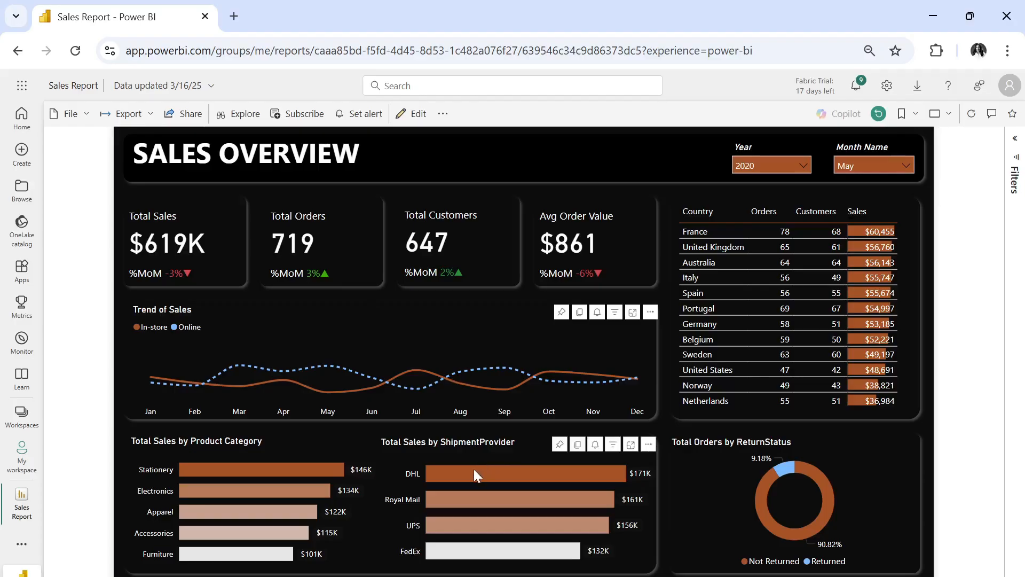
- In the published Sales Report in the browser, drill through from the DHL shipment provider bar to Sales Details and return to the overview
mouse_move(475, 471)
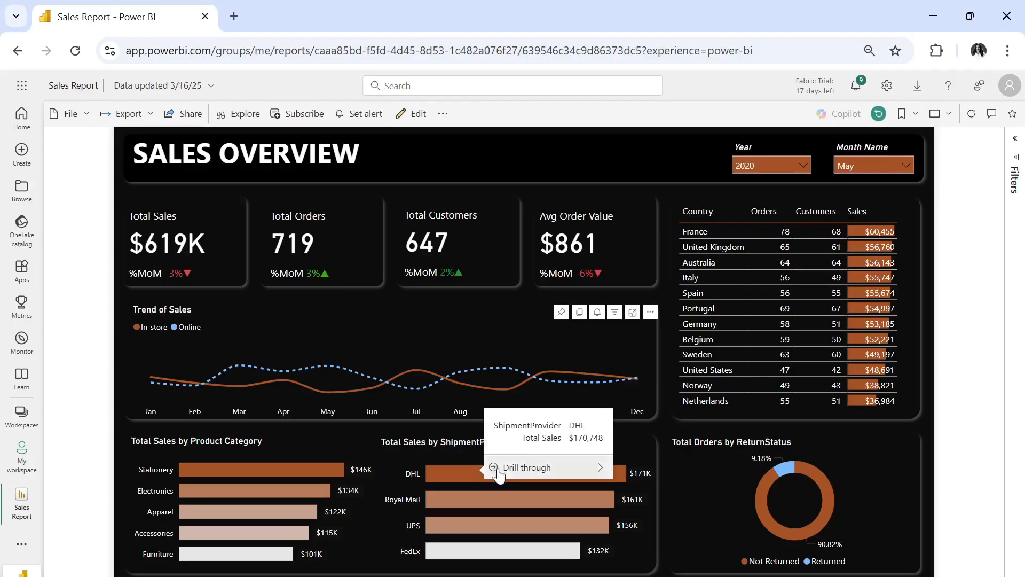
mouse_move(533, 470)
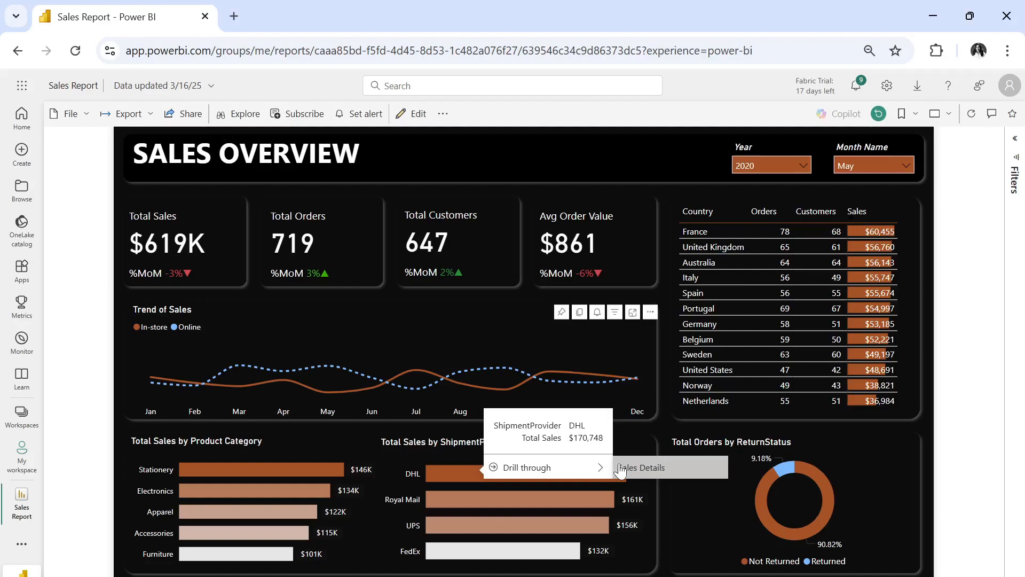
click(641, 467)
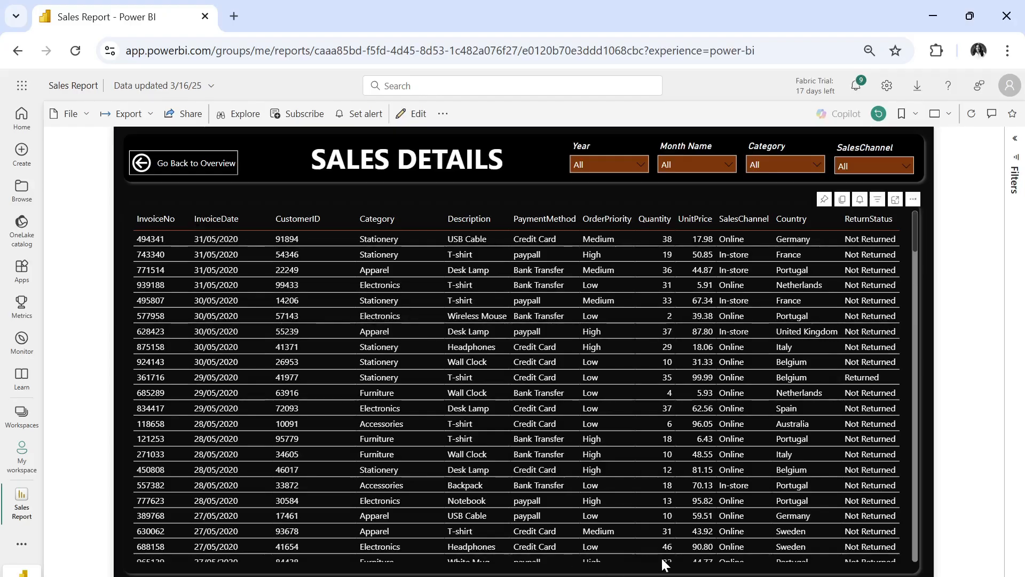
click(187, 163)
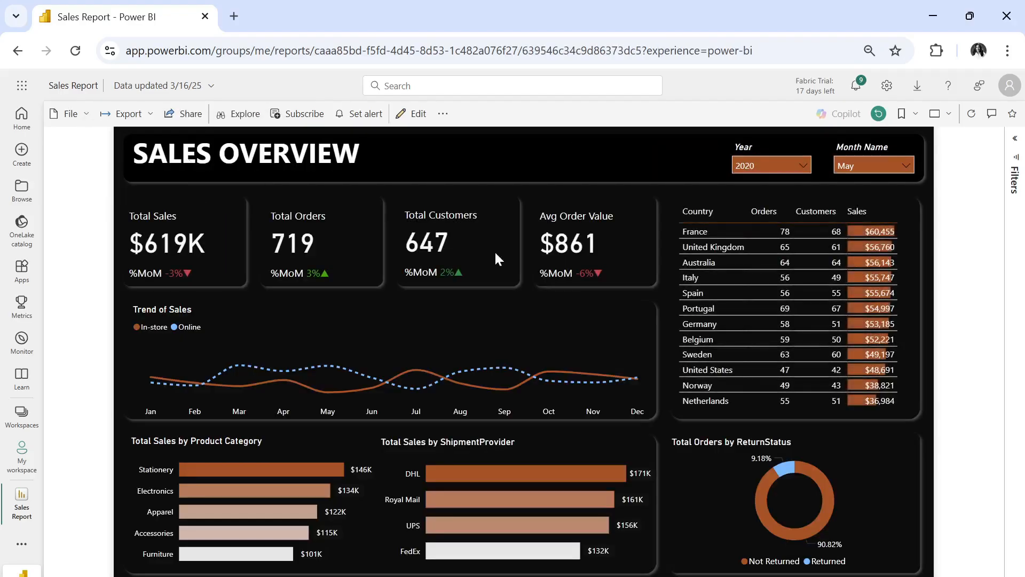